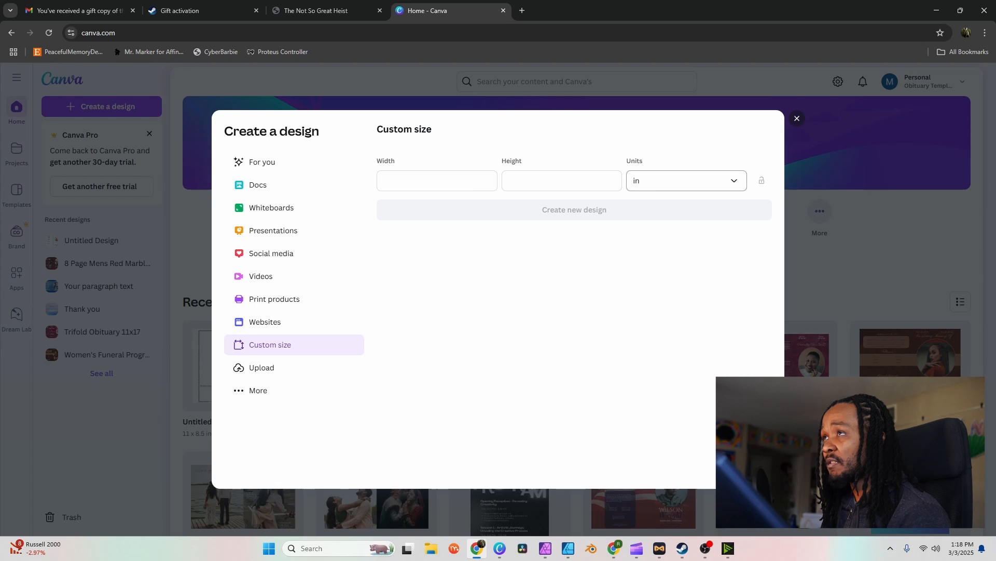
- Create a new blank custom-size design 11 in wide and 8.5 in high
{"action": "left_click", "coordinate": [437, 181]}
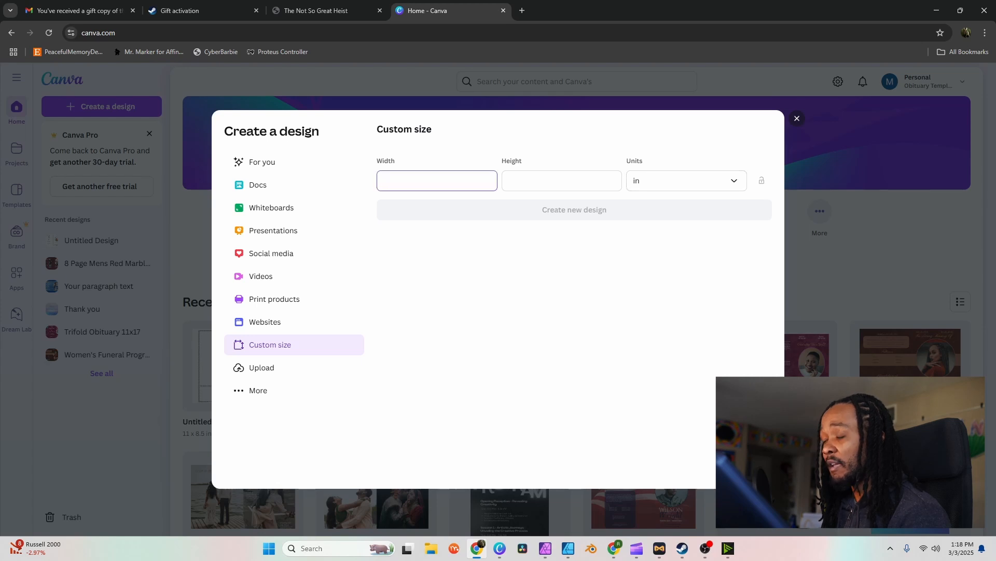
{"action": "type", "text": "11"}
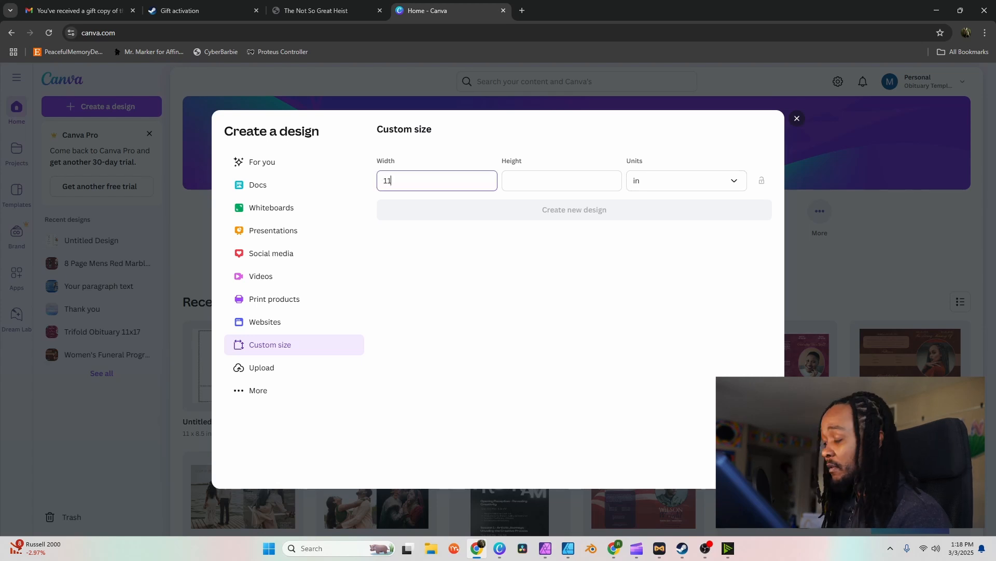
{"action": "left_click", "coordinate": [561, 181]}
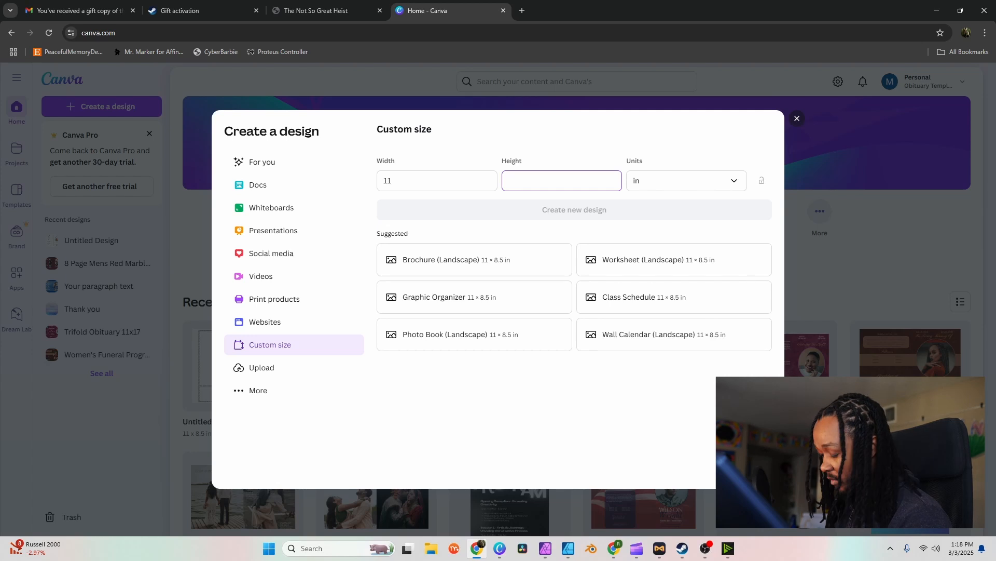
{"action": "type", "text": "8.5"}
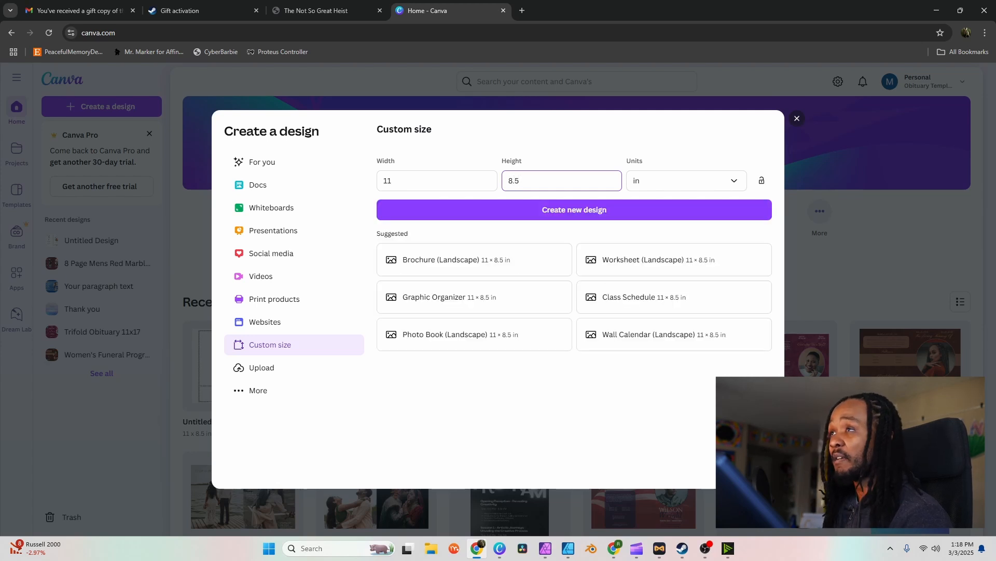
{"action": "key", "text": "Return"}
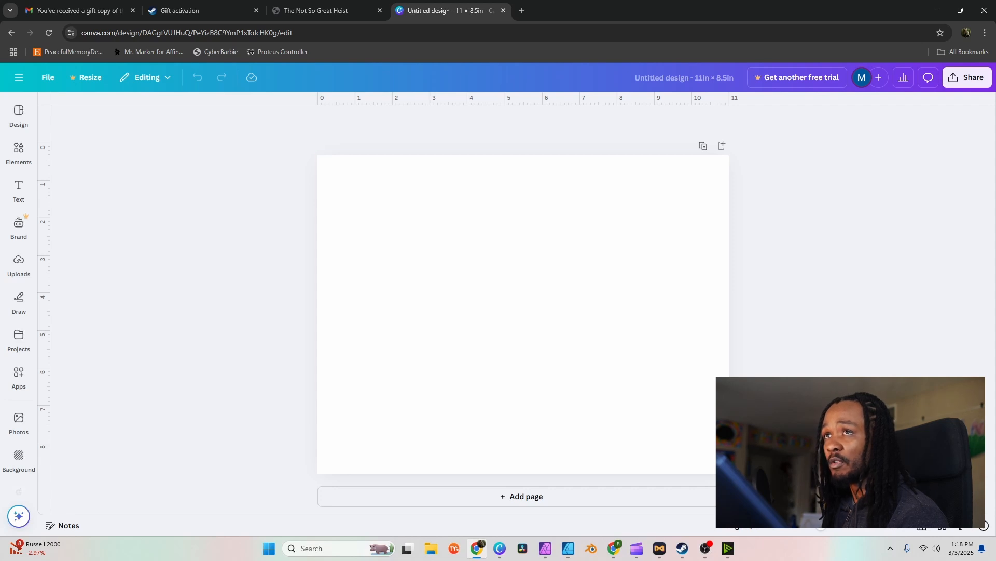
- Add a vertical guide to the page and position it at the 6.5 inch mark
{"action": "left_click", "coordinate": [47, 77]}
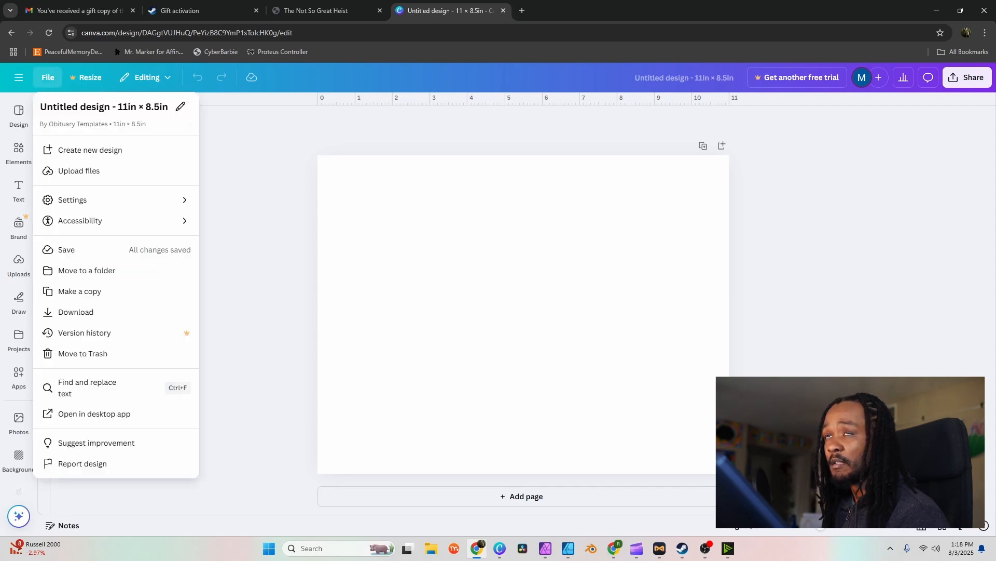
{"action": "left_click", "coordinate": [47, 78]}
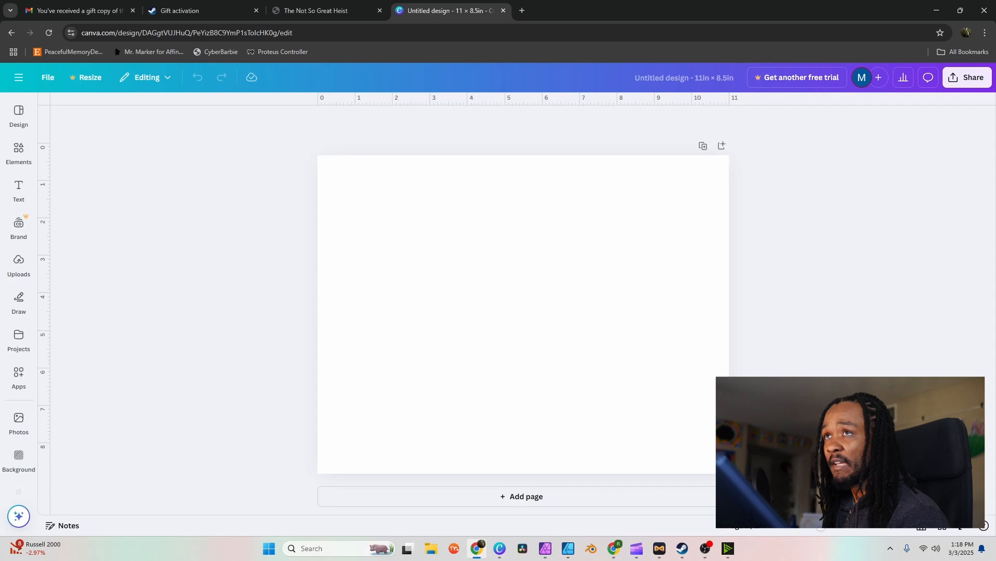
{"action": "left_click", "coordinate": [48, 77]}
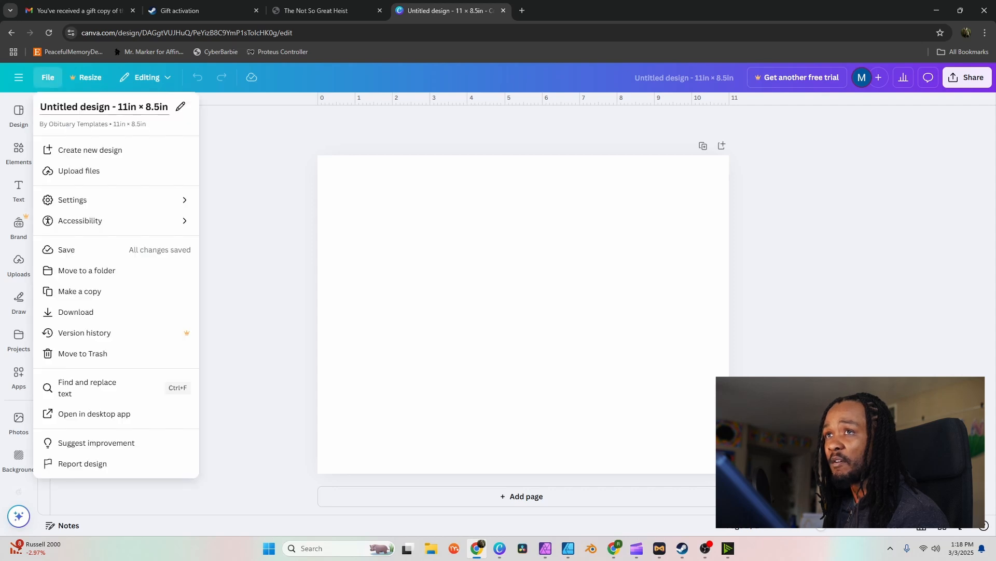
{"action": "mouse_move", "coordinate": [116, 200]}
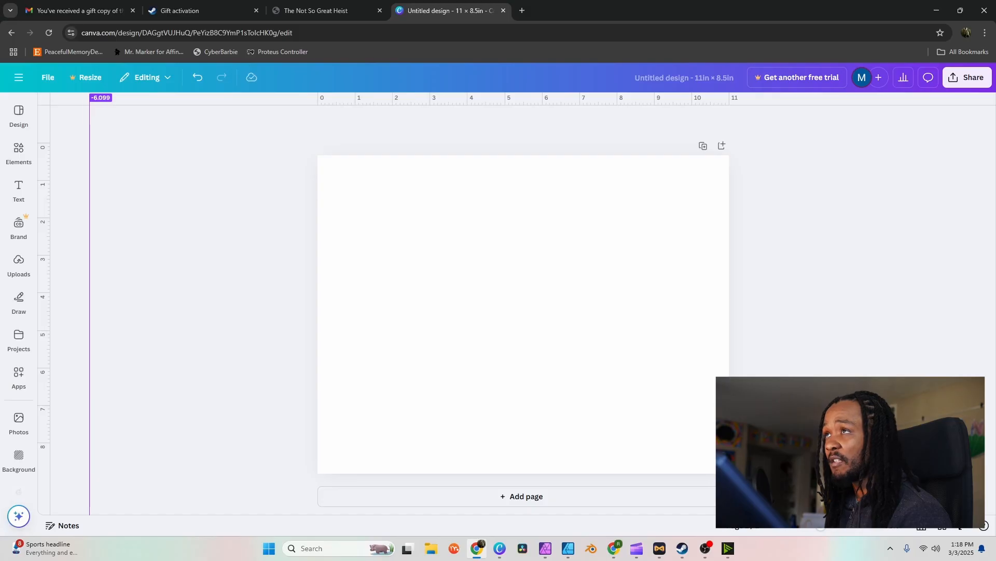
{"action": "left_click_drag", "start_coordinate": [90, 280], "coordinate": [524, 280]}
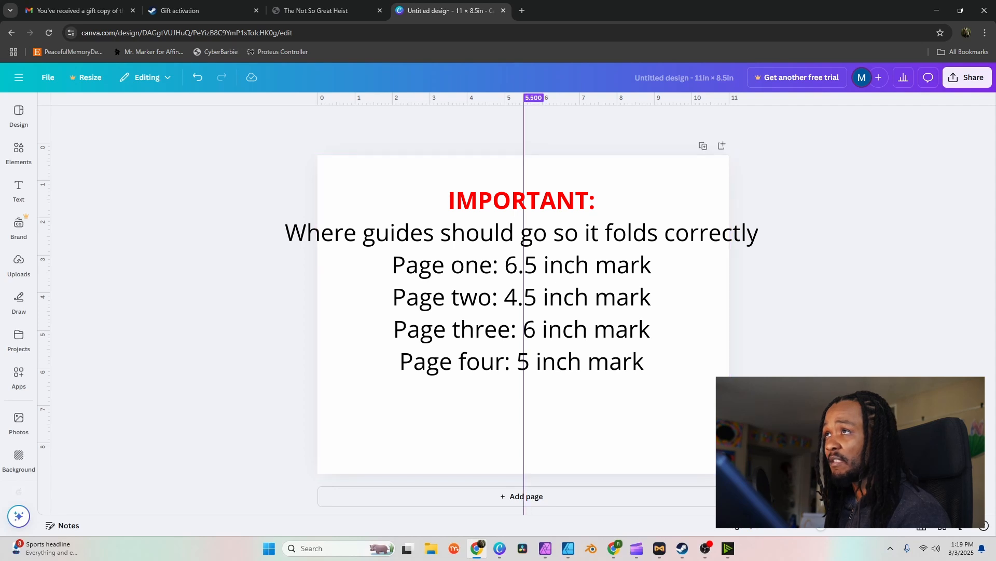
{"action": "left_click_drag", "start_coordinate": [524, 415], "coordinate": [562, 415]}
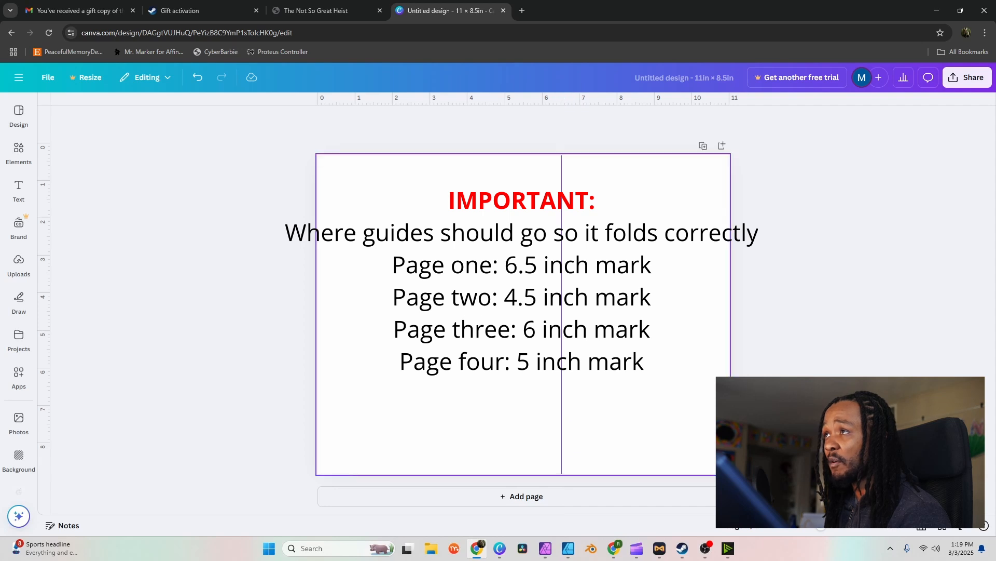
- Find the circular frame among the basic-shape frames and place it on the page area right of the guide
{"action": "left_click", "coordinate": [18, 150]}
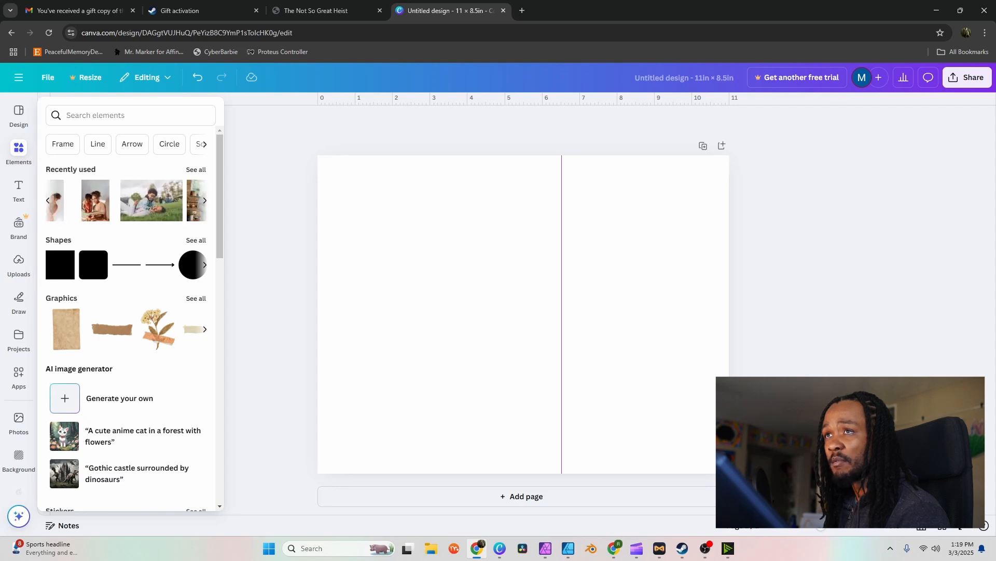
{"action": "scroll", "coordinate": [127, 312], "scroll_direction": "down", "scroll_amount": 5}
{"action": "scroll", "coordinate": [128, 311], "scroll_direction": "down", "scroll_amount": 5}
{"action": "scroll", "coordinate": [128, 311], "scroll_direction": "up", "scroll_amount": 10}
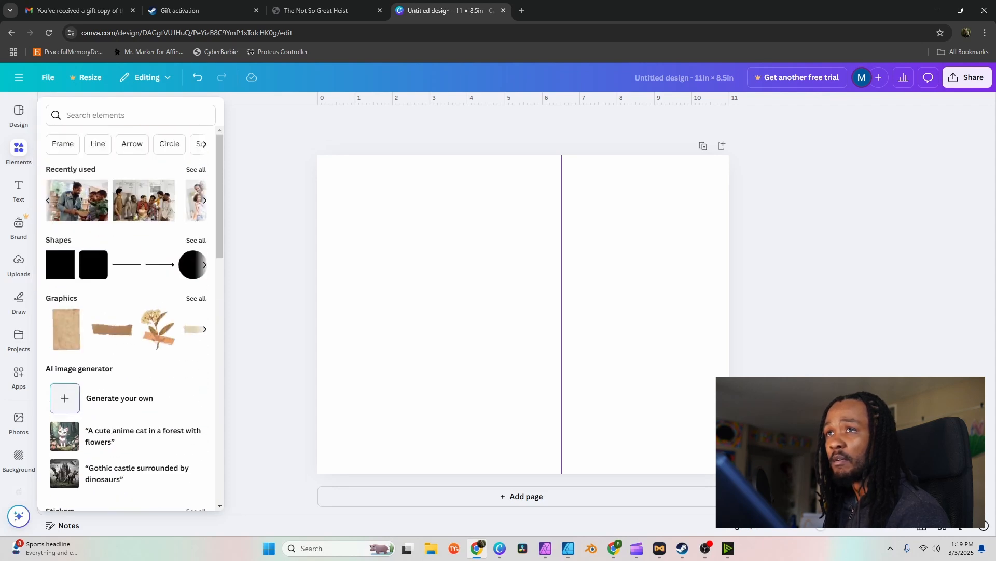
{"action": "scroll", "coordinate": [127, 312], "scroll_direction": "down", "scroll_amount": 10}
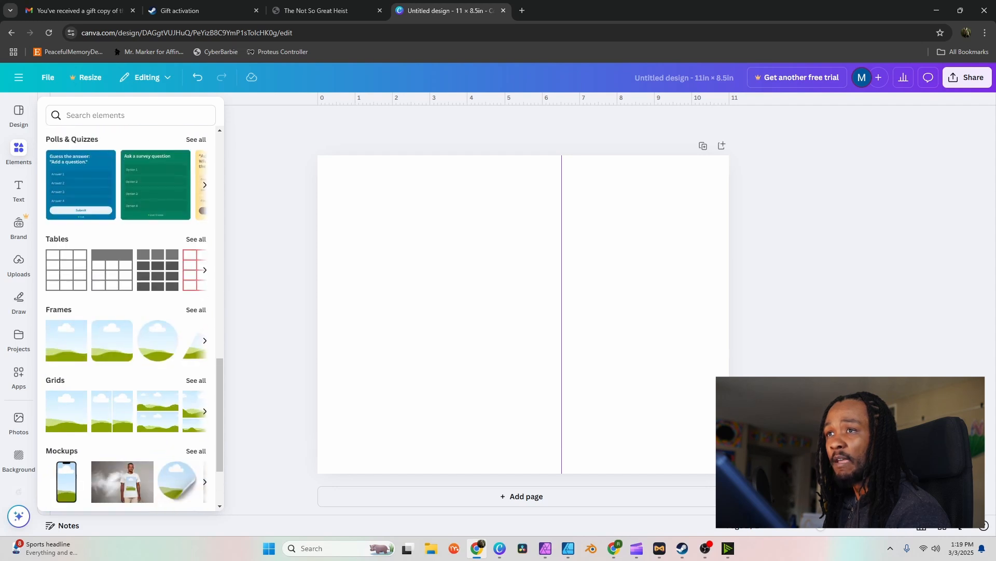
{"action": "left_click", "coordinate": [205, 340]}
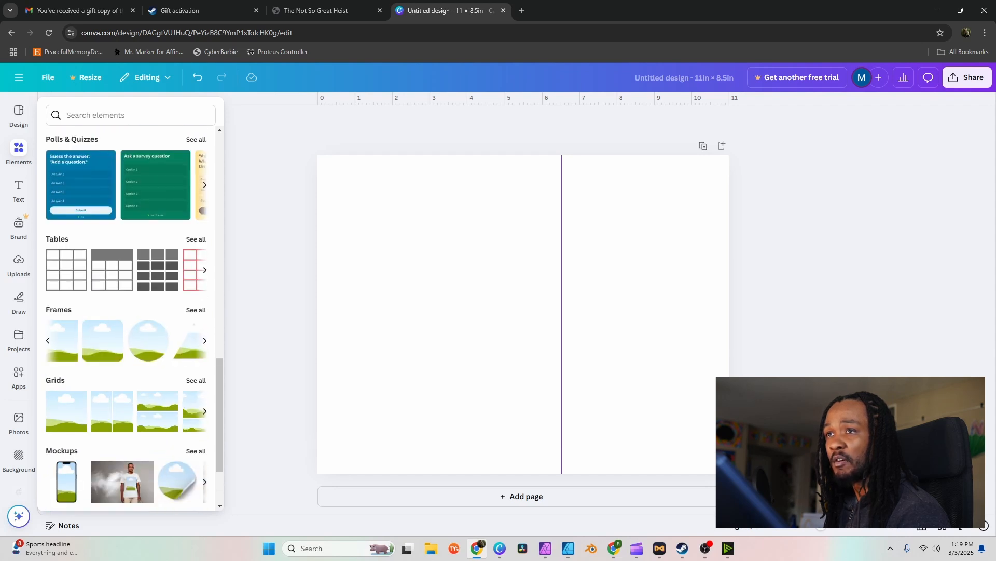
{"action": "left_click", "coordinate": [205, 340]}
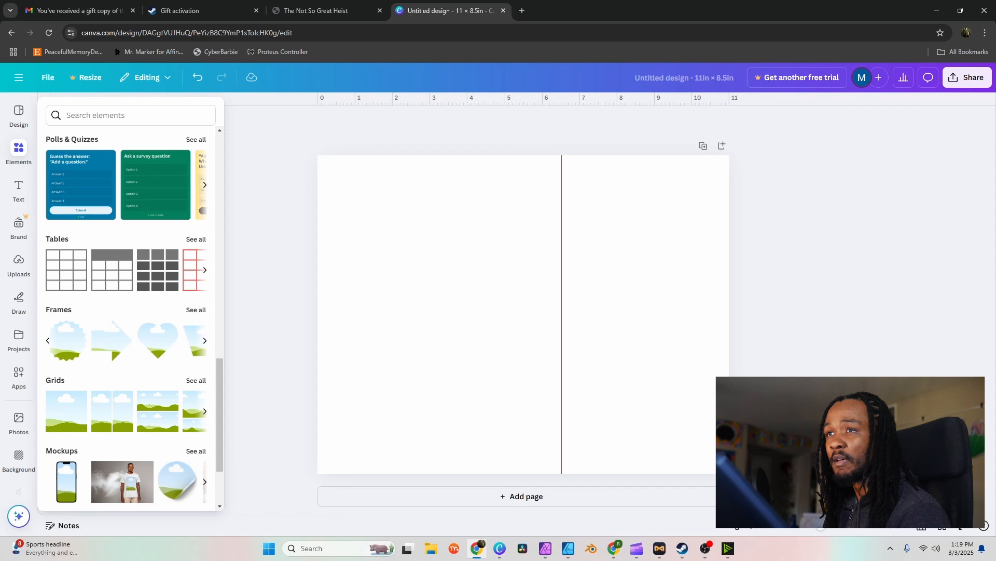
{"action": "left_click", "coordinate": [195, 310]}
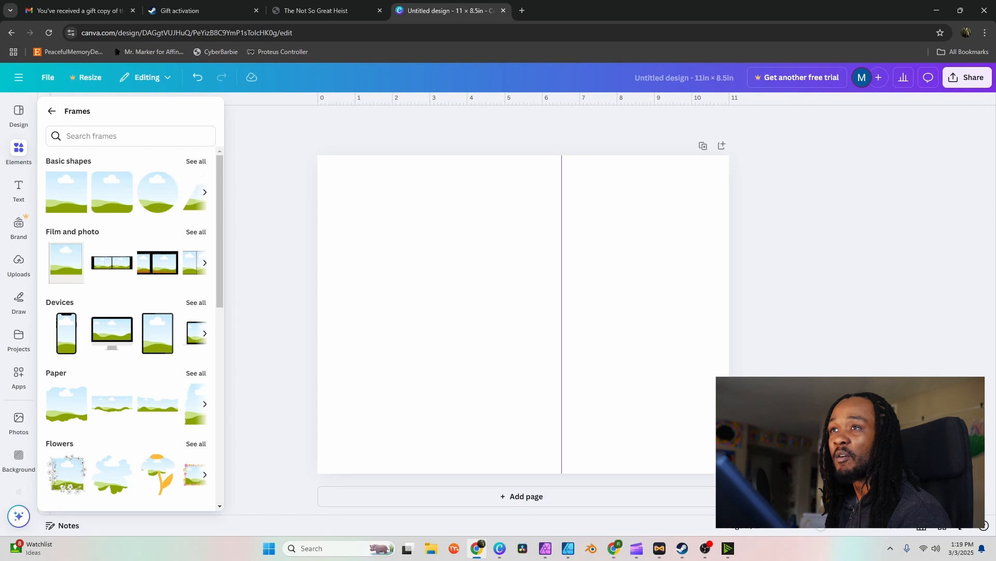
{"action": "mouse_move", "coordinate": [167, 181]}
{"action": "left_mouse_down"}
{"action": "mouse_move", "coordinate": [675, 307]}
{"action": "mouse_move", "coordinate": [642, 297]}
{"action": "left_mouse_up"}
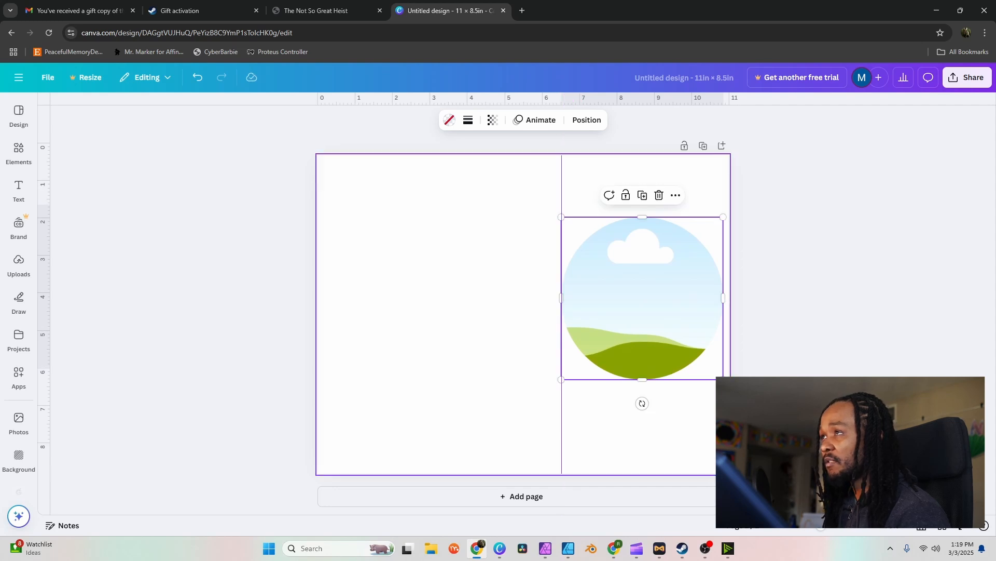
- Reshape the circular frame into an upright oval about 2.7 by 3.7 in and centre it between the guide and the page's right edge
{"action": "left_click_drag", "start_coordinate": [723, 217], "coordinate": [706, 235]}
{"action": "left_click_drag", "start_coordinate": [633, 306], "coordinate": [646, 297]}
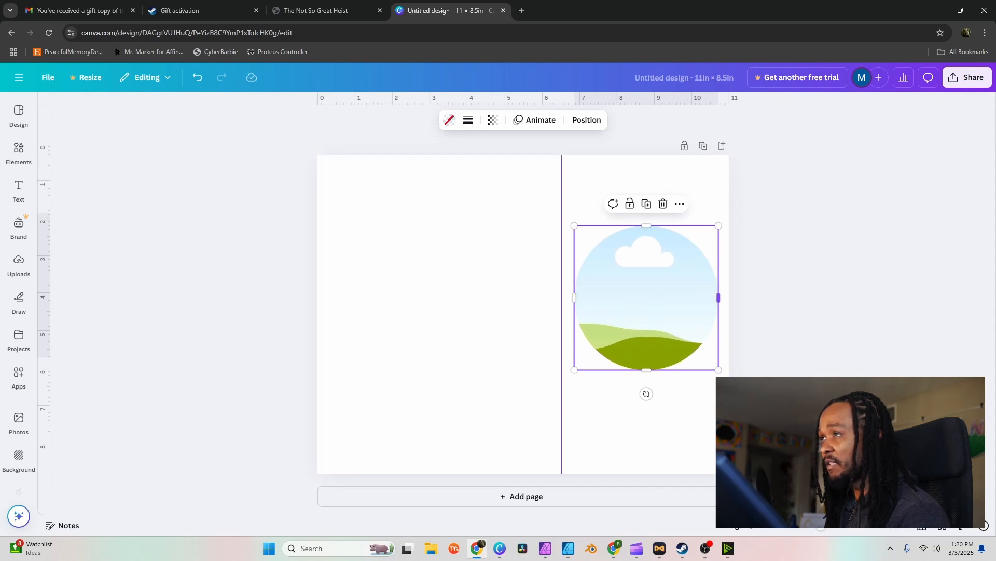
{"action": "left_click_drag", "start_coordinate": [718, 297], "coordinate": [649, 299]}
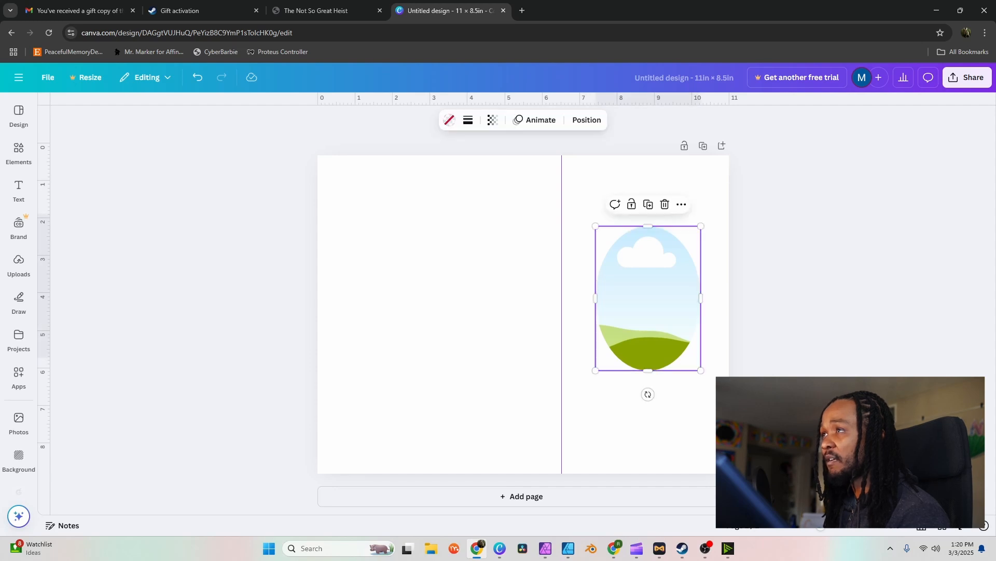
{"action": "left_click_drag", "start_coordinate": [701, 226], "coordinate": [697, 231]}
{"action": "left_click_drag", "start_coordinate": [647, 300], "coordinate": [646, 295]}
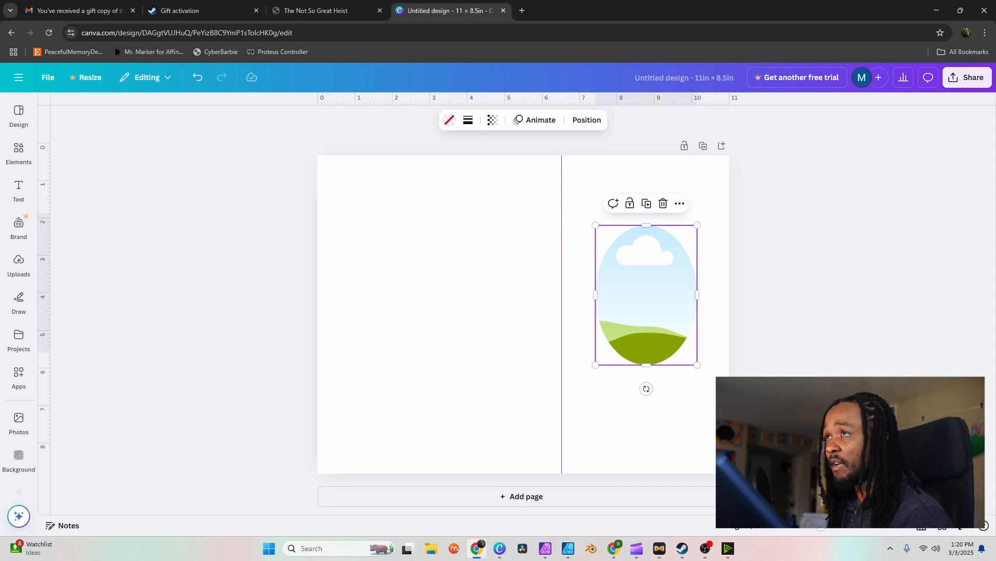
{"action": "key", "text": "Escape"}
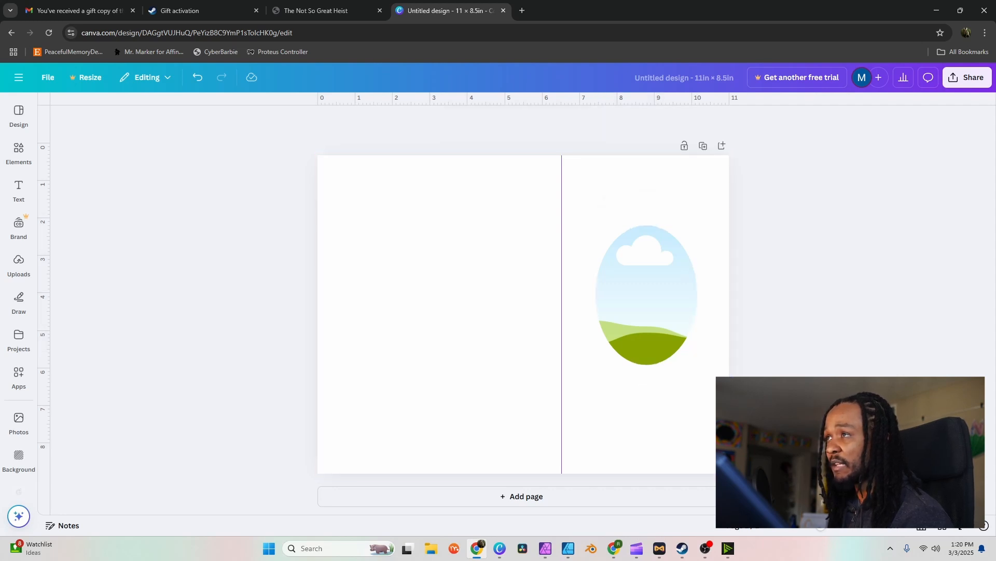
{"action": "left_click_drag", "start_coordinate": [646, 295], "coordinate": [647, 303]}
{"action": "key", "text": "Escape"}
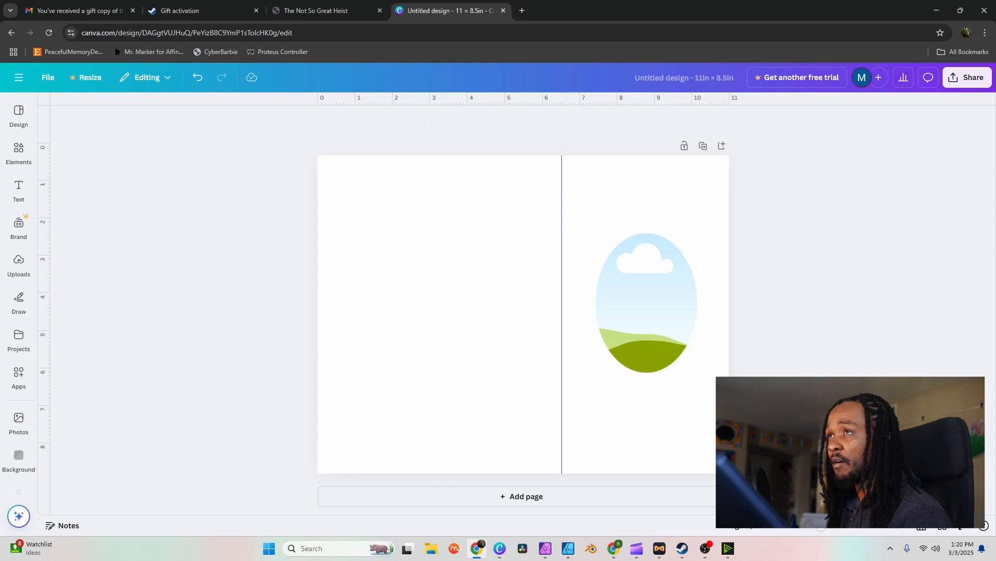
- Fill the page background with the preset 90° linear gradient from #5de0e6 to #004aad
{"action": "left_click", "coordinate": [523, 314]}
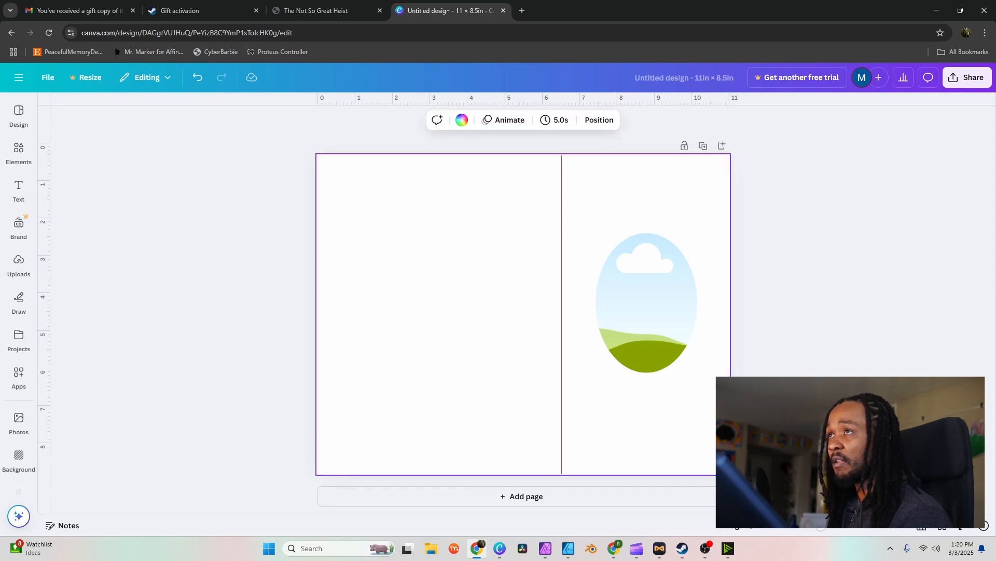
{"action": "left_click", "coordinate": [462, 120]}
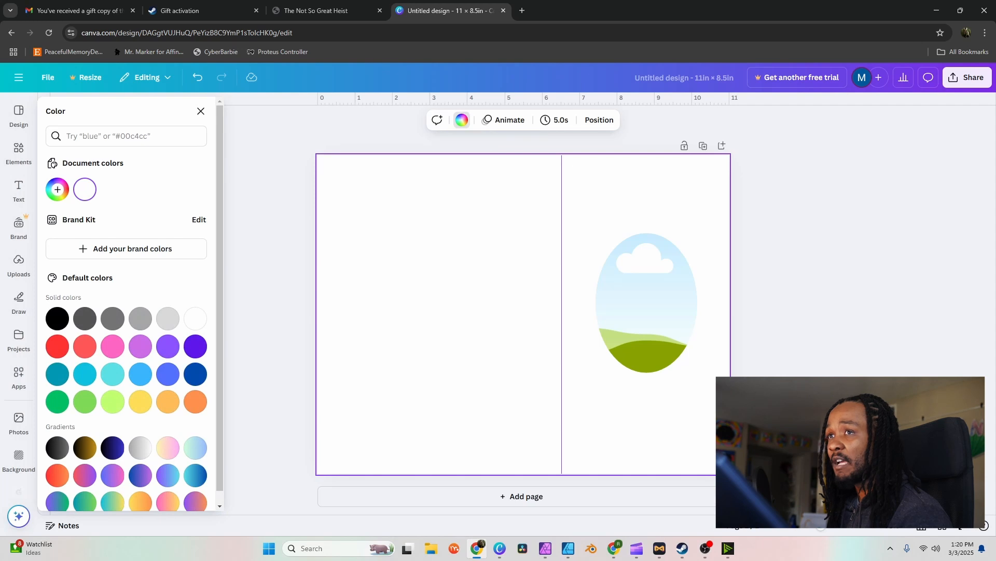
{"action": "scroll", "coordinate": [129, 306], "scroll_direction": "down", "scroll_amount": 1}
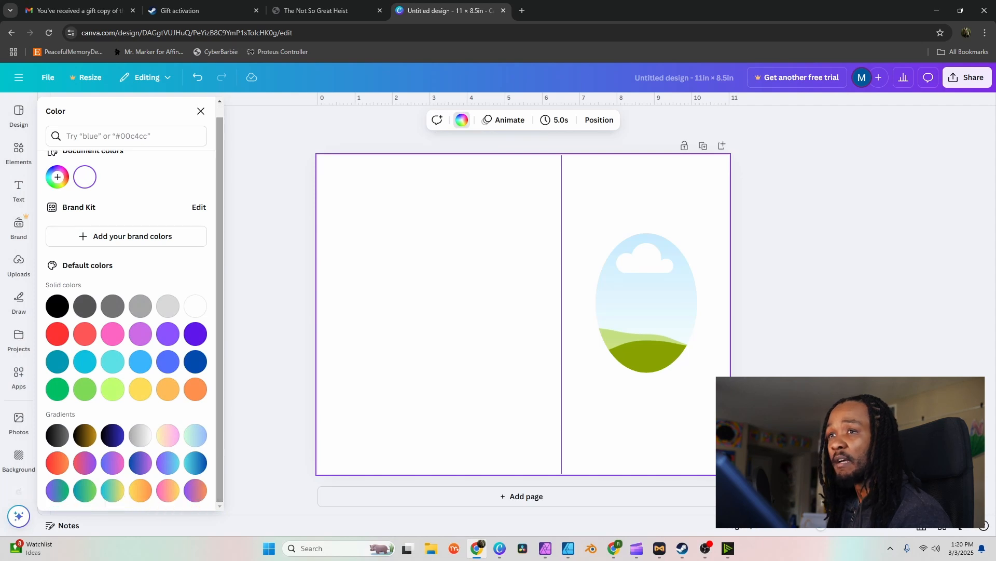
{"action": "scroll", "coordinate": [130, 306], "scroll_direction": "up", "scroll_amount": 1}
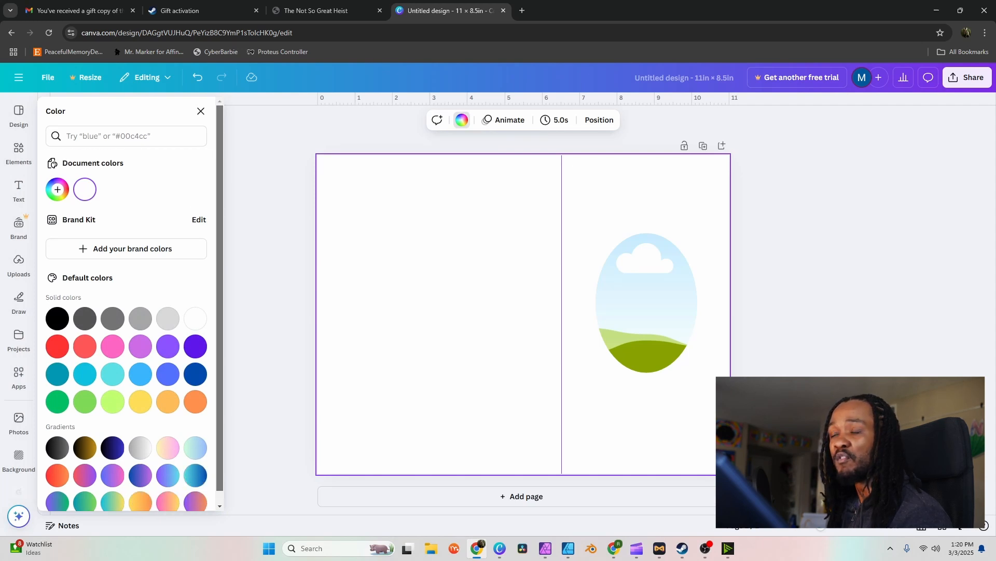
{"action": "scroll", "coordinate": [129, 306], "scroll_direction": "down", "scroll_amount": 1}
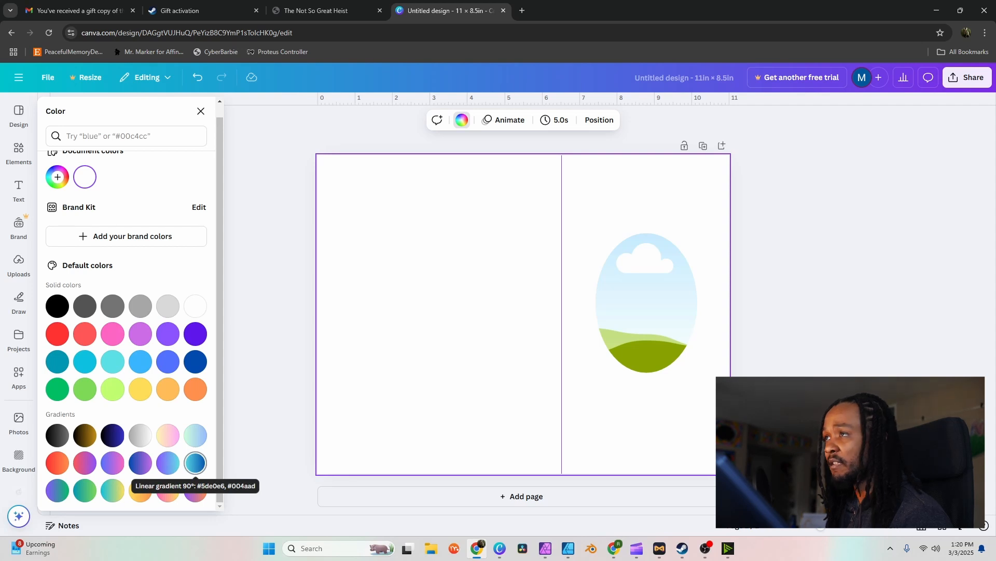
{"action": "left_click", "coordinate": [195, 463]}
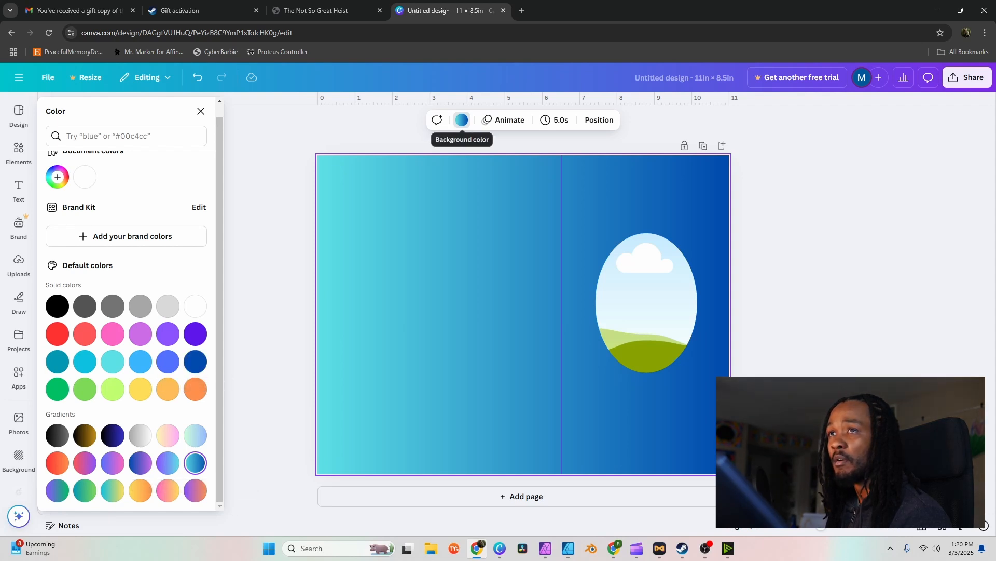
- Change the first colour of the background gradient to the darker blue #1A6FA6
{"action": "scroll", "coordinate": [126, 311], "scroll_direction": "up", "scroll_amount": 2}
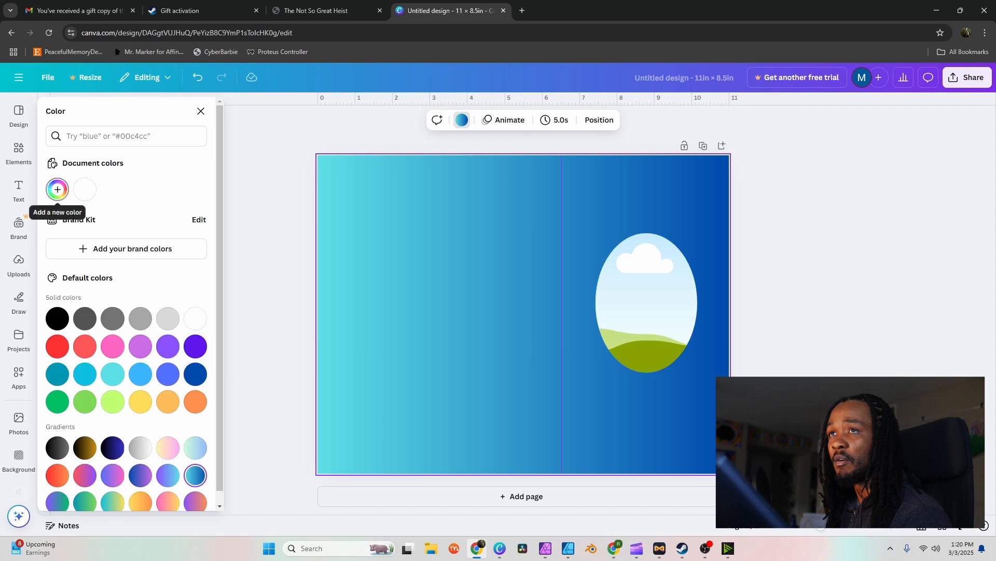
{"action": "scroll", "coordinate": [140, 343], "scroll_direction": "down", "scroll_amount": 2}
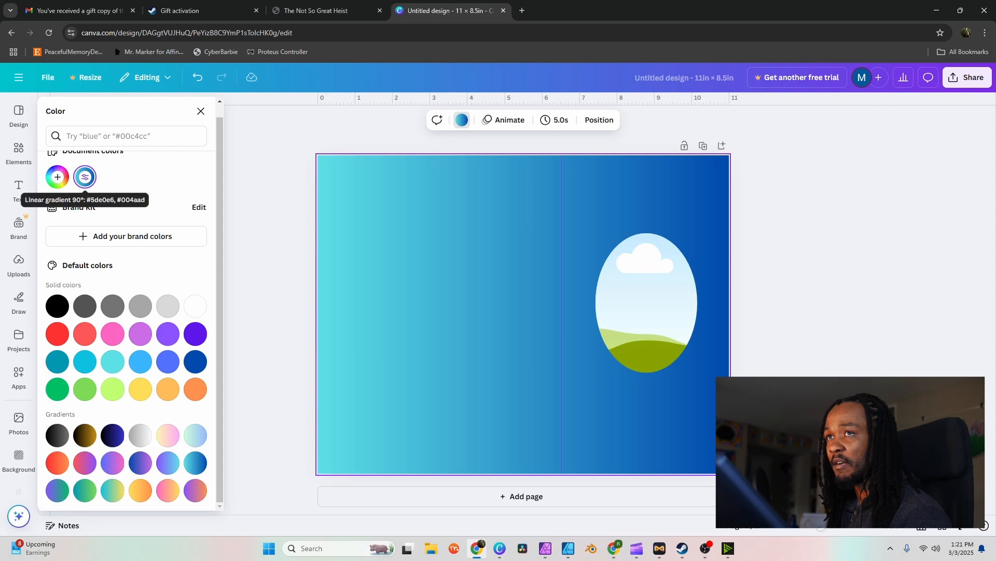
{"action": "left_click", "coordinate": [85, 177]}
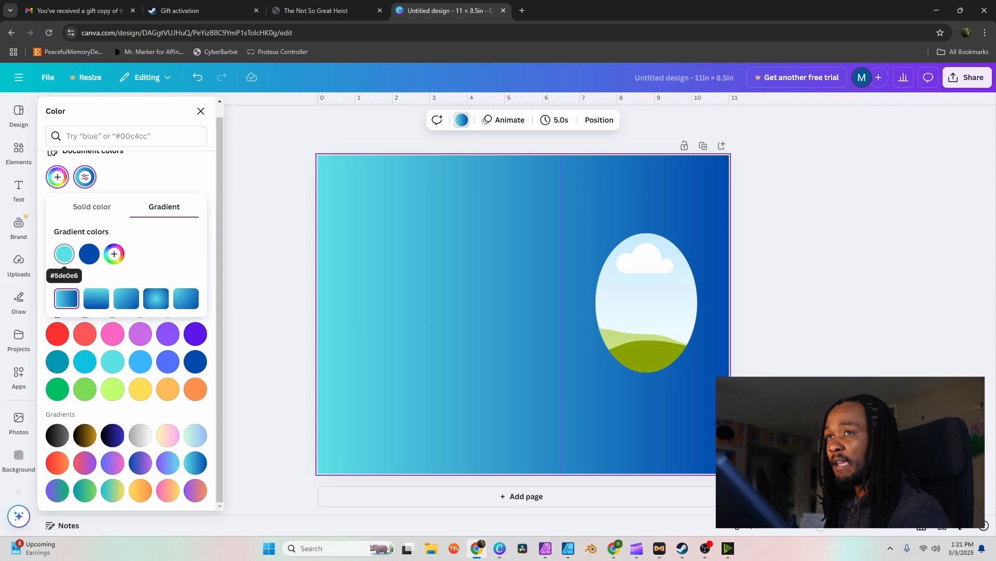
{"action": "left_click", "coordinate": [64, 254]}
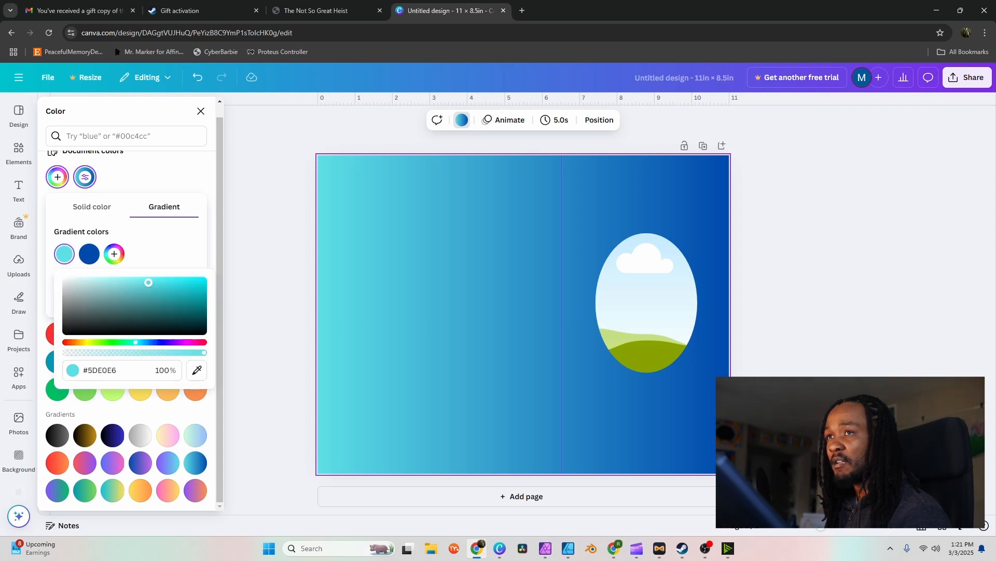
{"action": "left_click_drag", "start_coordinate": [149, 283], "coordinate": [185, 297]}
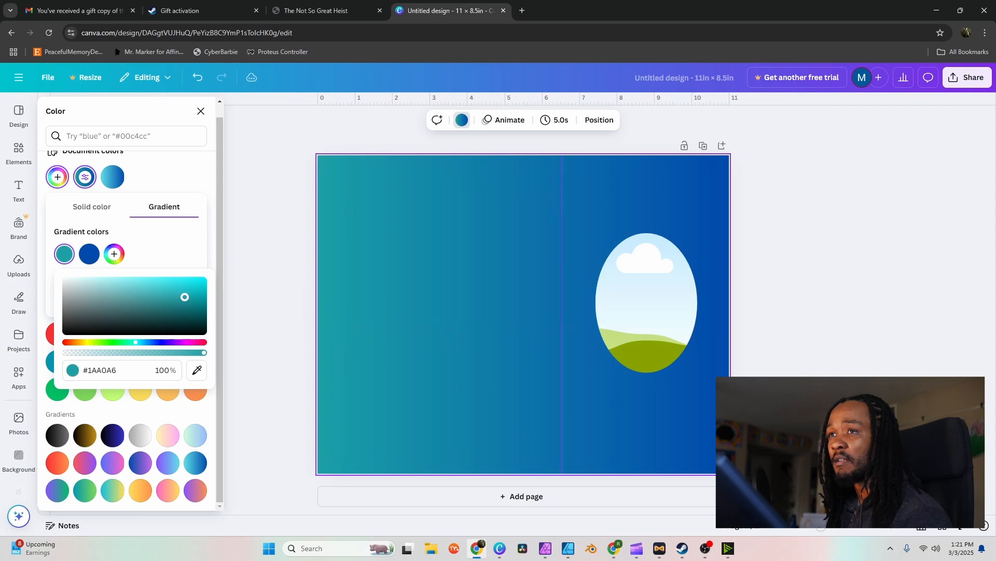
{"action": "left_click_drag", "start_coordinate": [135, 342], "coordinate": [143, 342]}
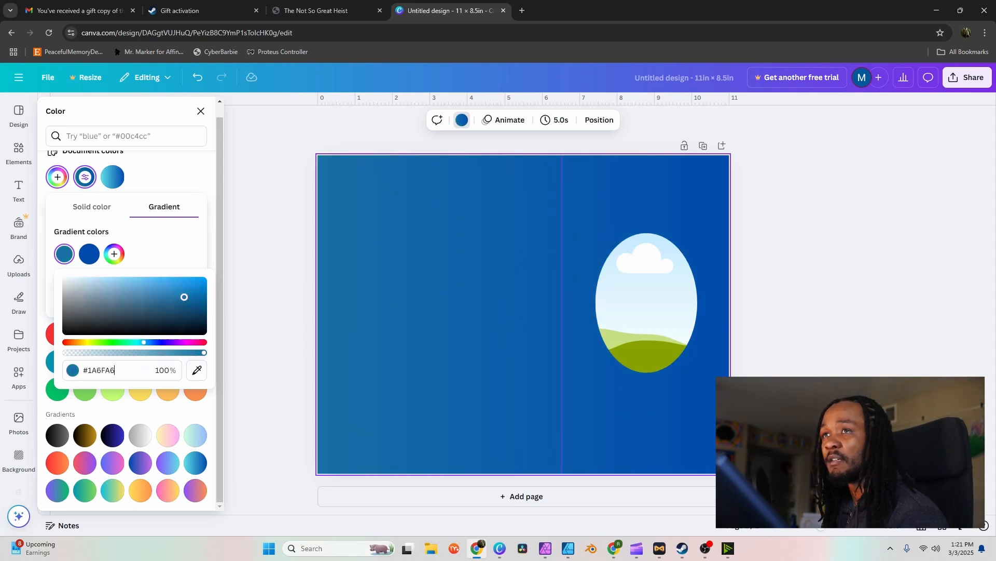
{"action": "key", "text": "Escape"}
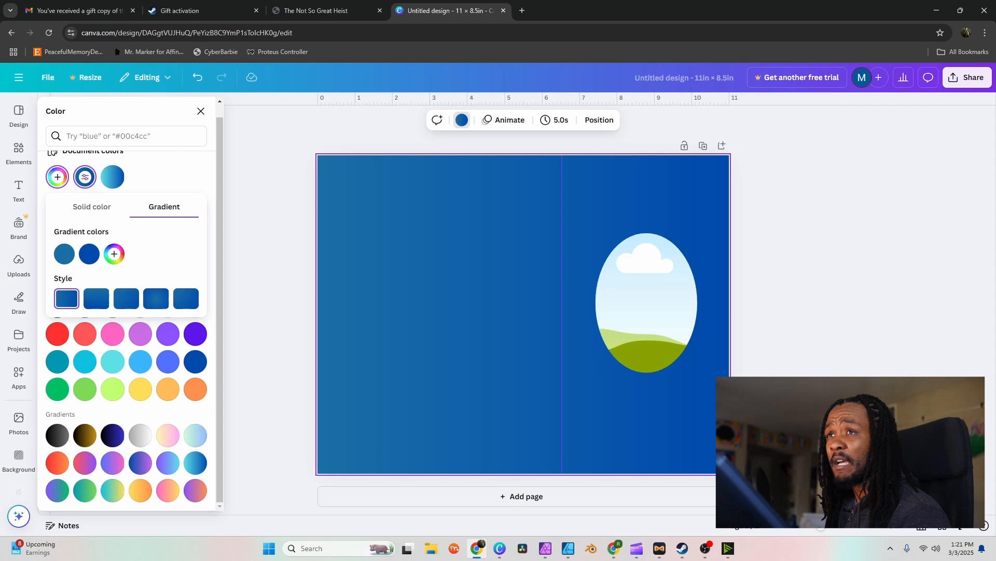
{"action": "key", "text": "Escape"}
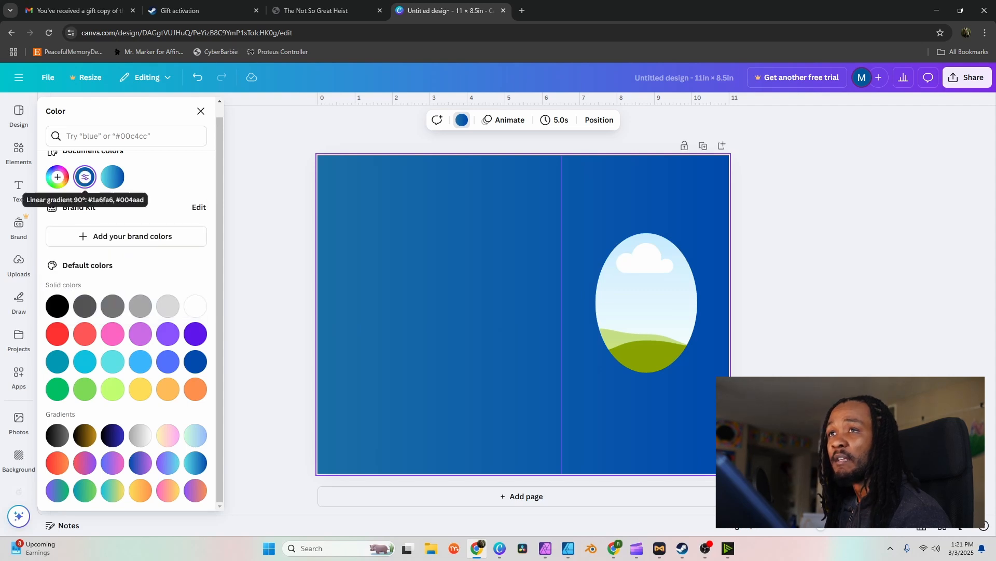
{"action": "double_click", "coordinate": [85, 177]}
{"action": "left_click", "coordinate": [84, 177]}
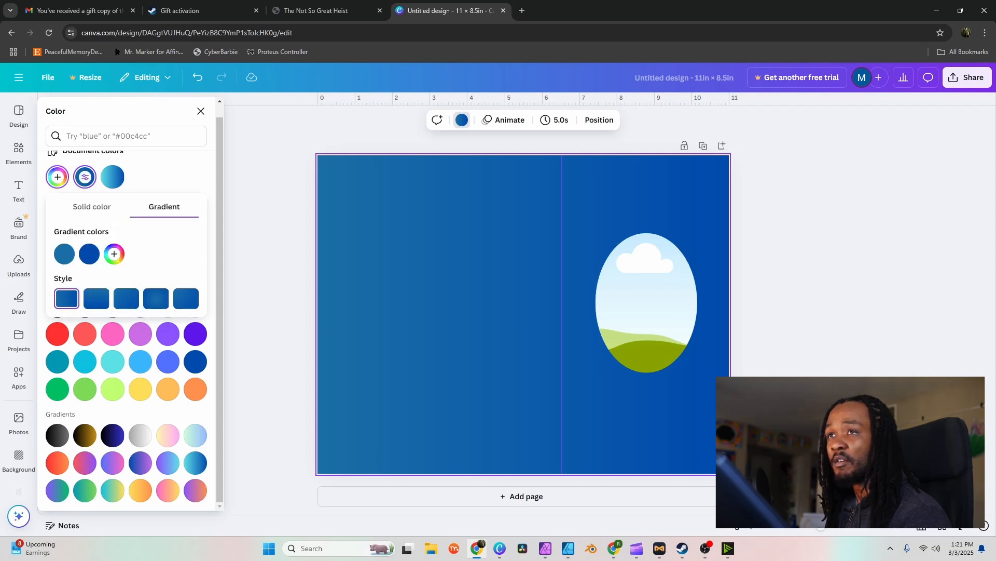
{"action": "left_click", "coordinate": [85, 177]}
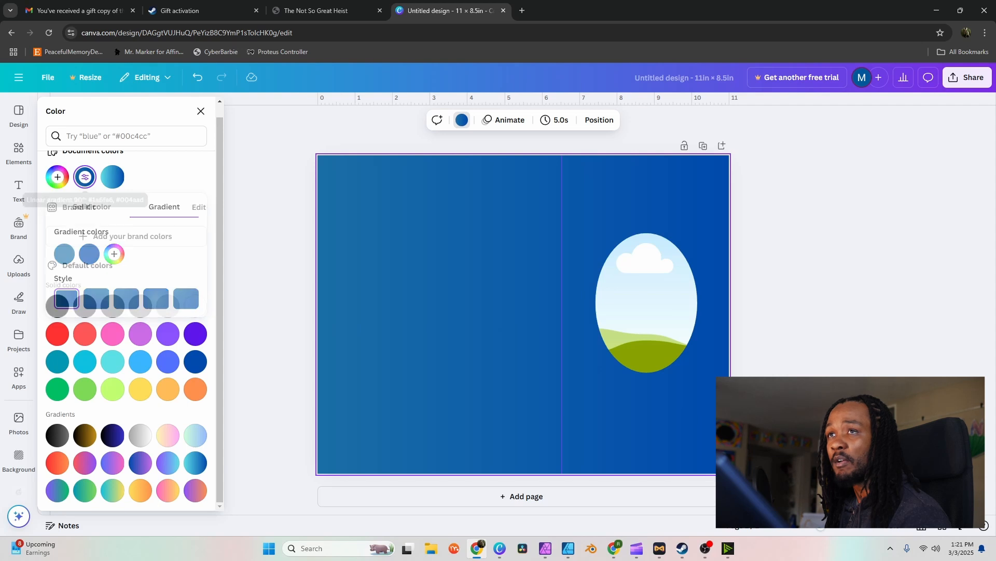
- Compare the style options of the page background gradient and apply the radial style that spreads outward from the page centre
{"action": "left_click", "coordinate": [85, 177]}
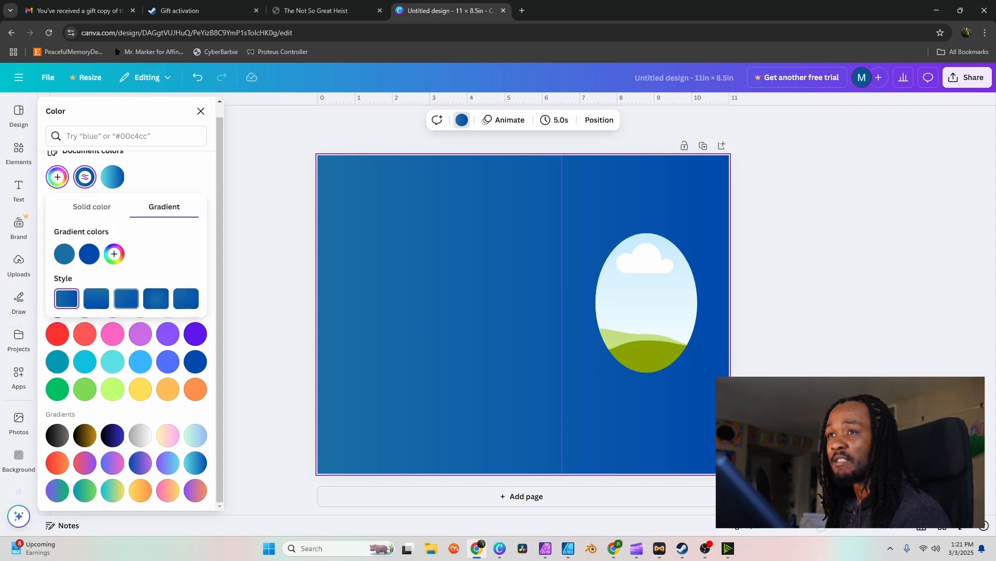
{"action": "left_click", "coordinate": [96, 298]}
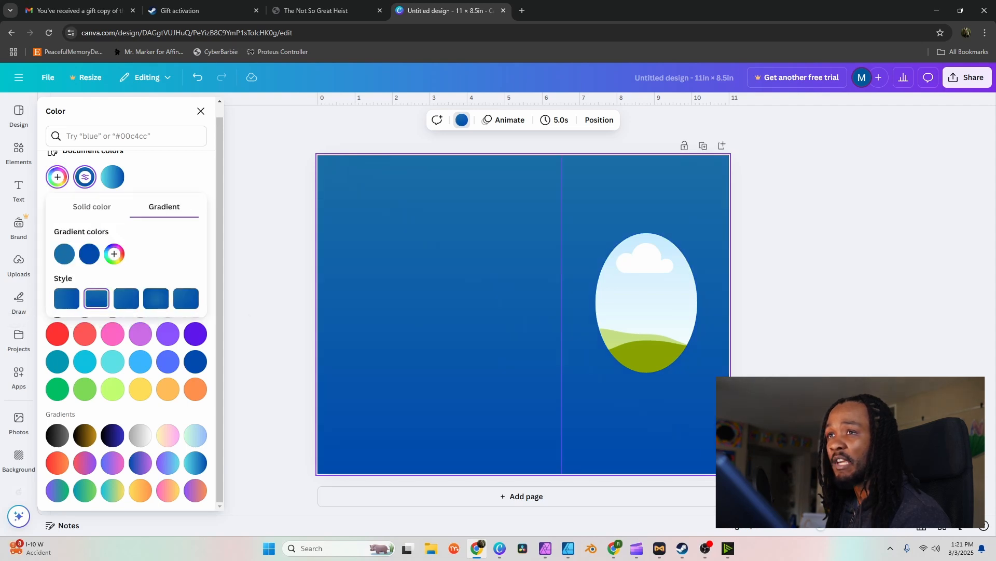
{"action": "left_click", "coordinate": [127, 299]}
{"action": "left_click", "coordinate": [156, 298]}
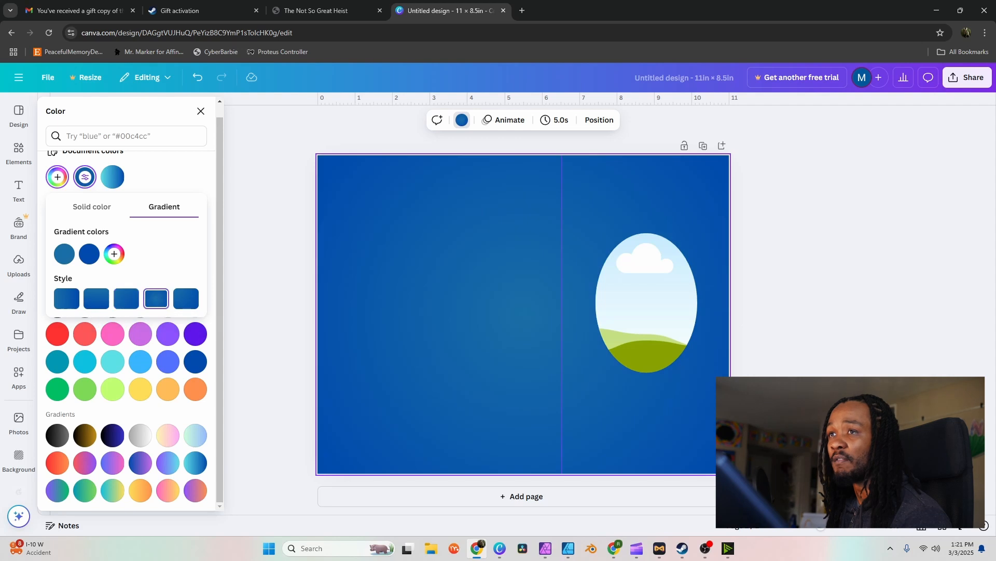
{"action": "left_click", "coordinate": [186, 299]}
{"action": "left_click", "coordinate": [155, 299]}
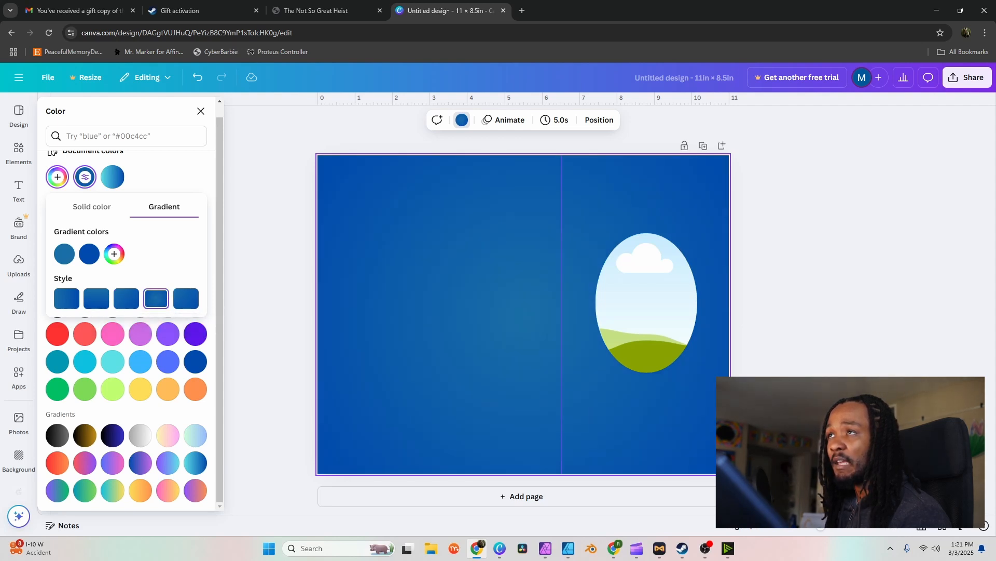
{"action": "left_click", "coordinate": [267, 290]}
{"action": "left_click", "coordinate": [267, 290]}
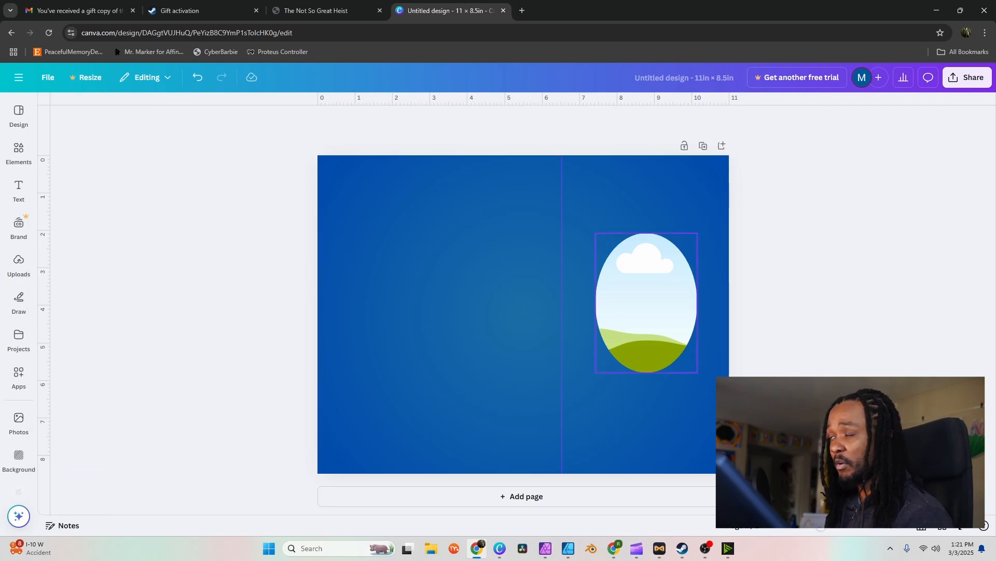
- Fill the oval frame with the uploaded portrait photo of the woman in the red top
{"action": "left_click", "coordinate": [646, 303]}
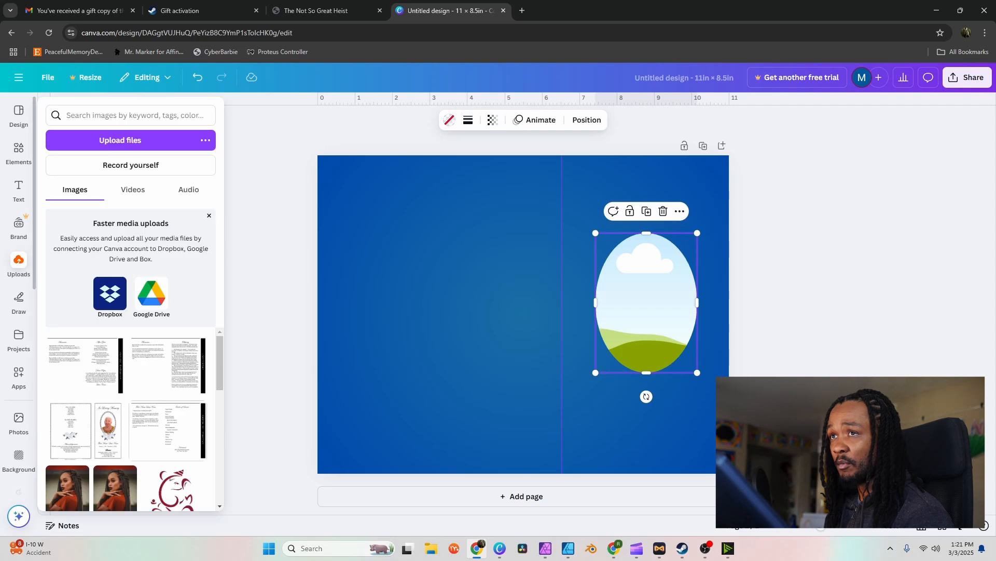
{"action": "left_click", "coordinate": [19, 262]}
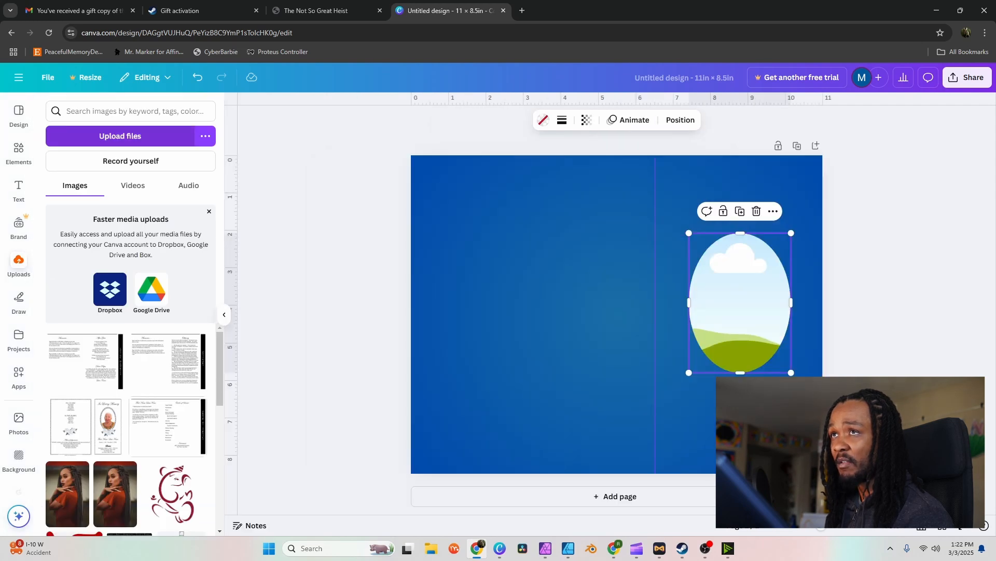
{"action": "left_click", "coordinate": [121, 136]}
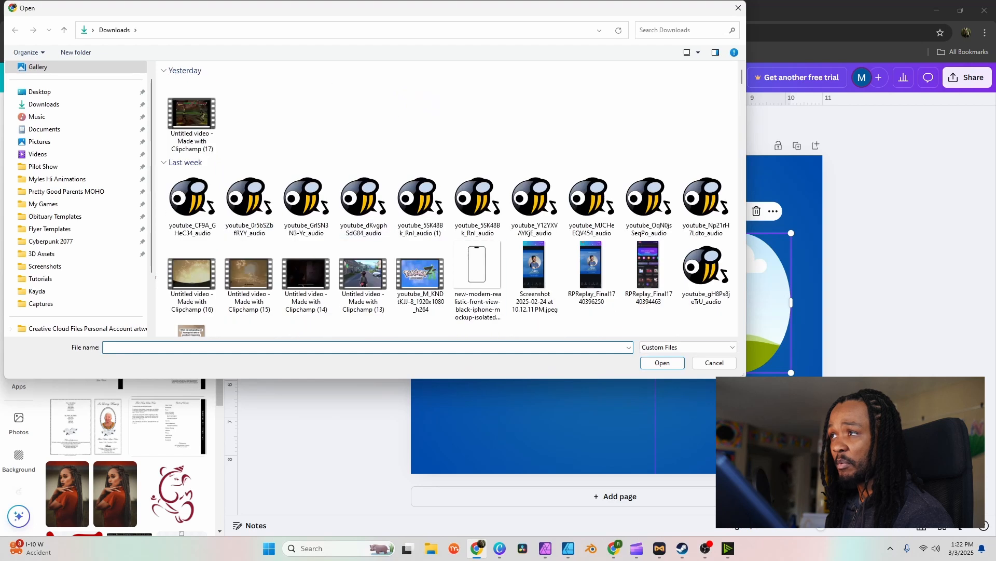
{"action": "left_click", "coordinate": [715, 363]}
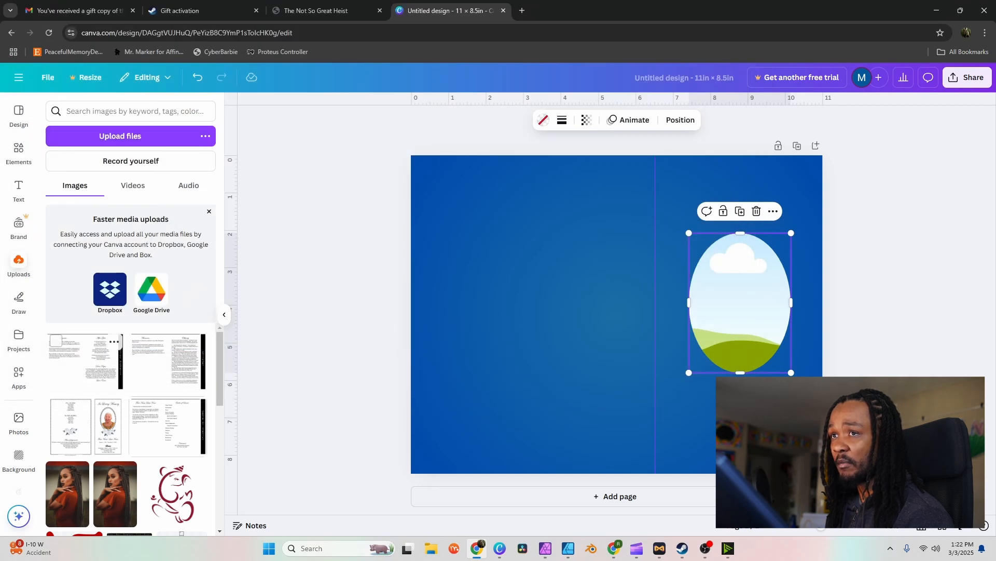
{"action": "scroll", "coordinate": [67, 390], "scroll_direction": "down", "scroll_amount": 2}
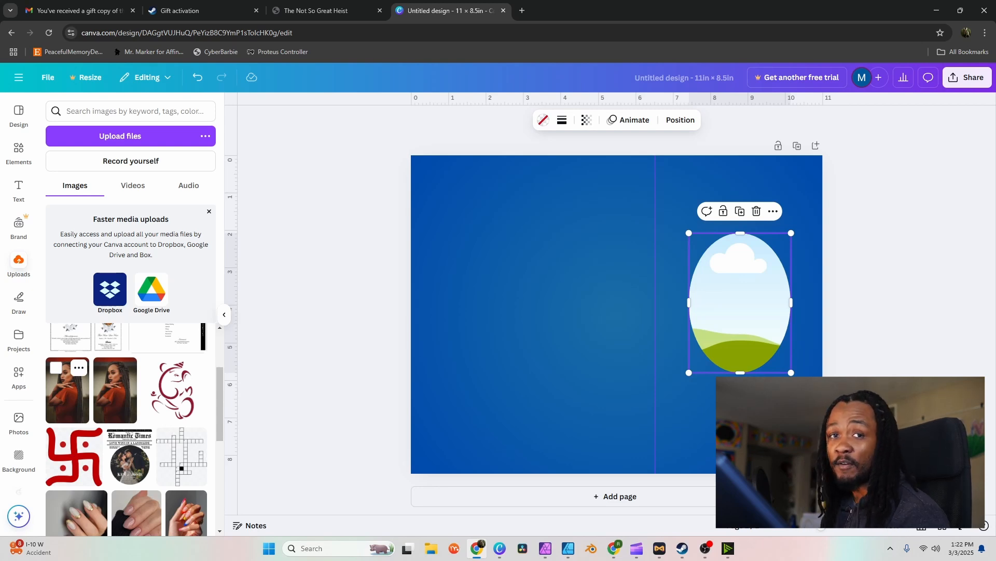
{"action": "left_click_drag", "start_coordinate": [68, 389], "coordinate": [747, 311]}
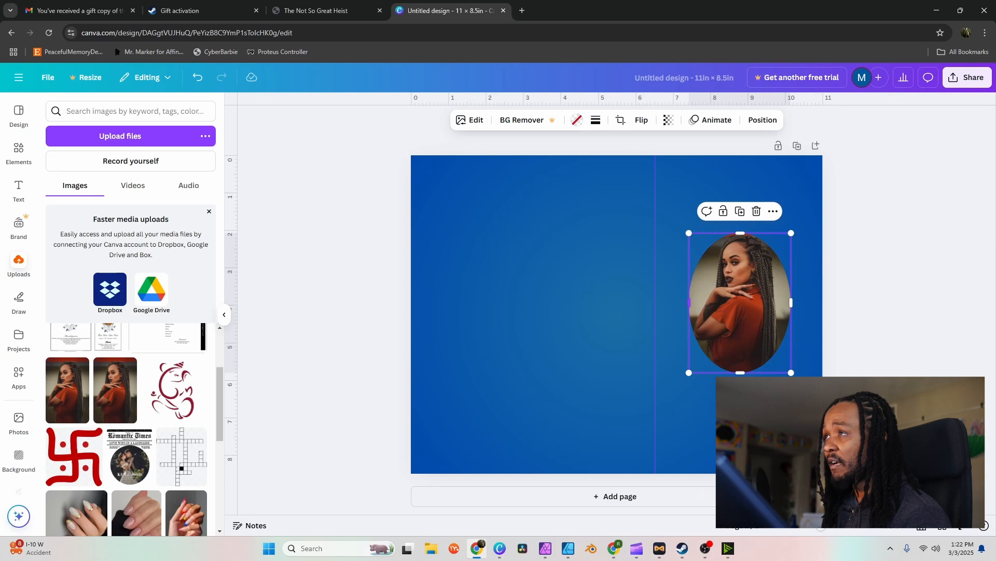
- Crop the portrait inside the oval frame by enlarging the photo and centring the woman's face and shoulders
{"action": "double_click", "coordinate": [744, 307]}
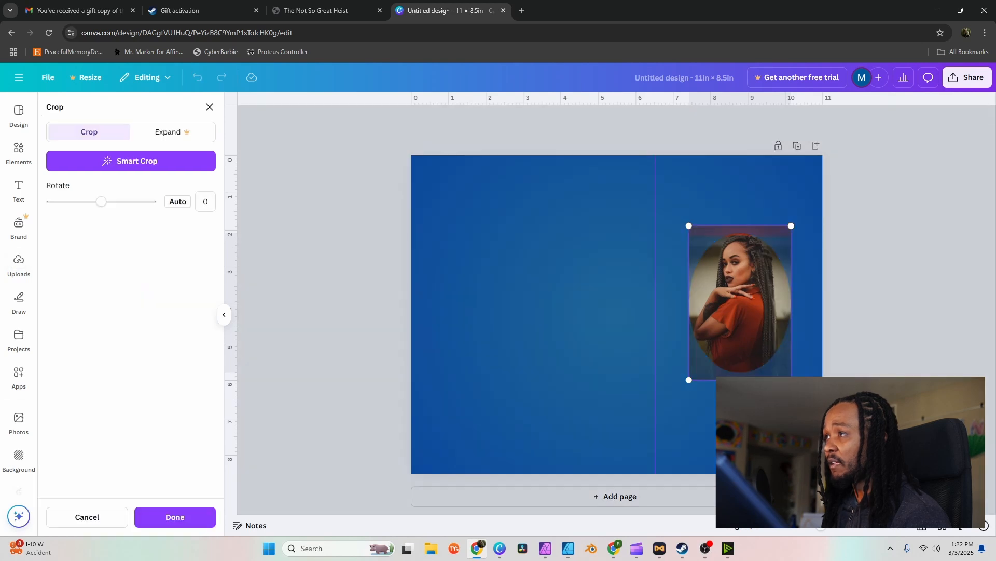
{"action": "left_click_drag", "start_coordinate": [791, 379], "coordinate": [822, 431]}
{"action": "left_click_drag", "start_coordinate": [755, 313], "coordinate": [739, 315]}
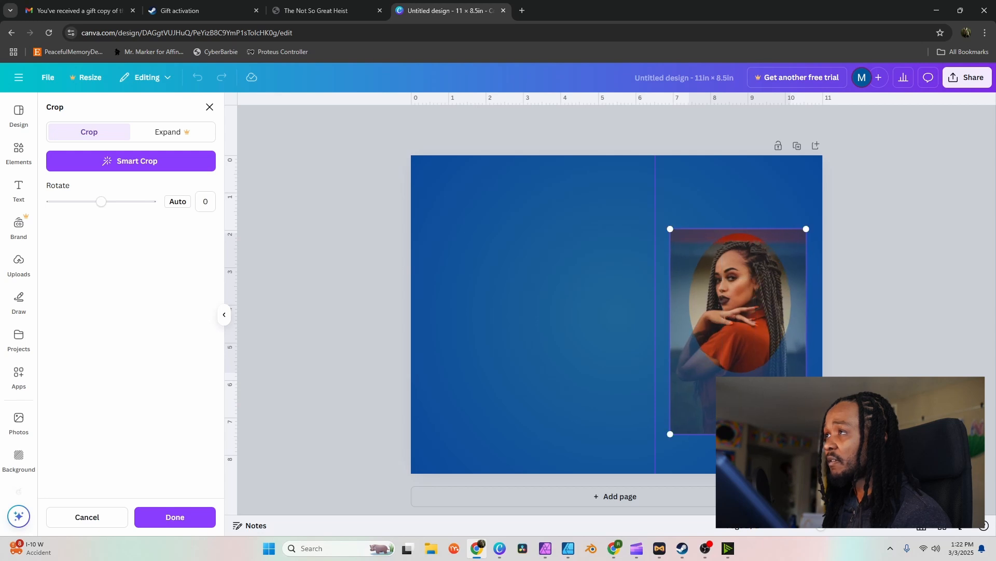
{"action": "left_click", "coordinate": [882, 247]}
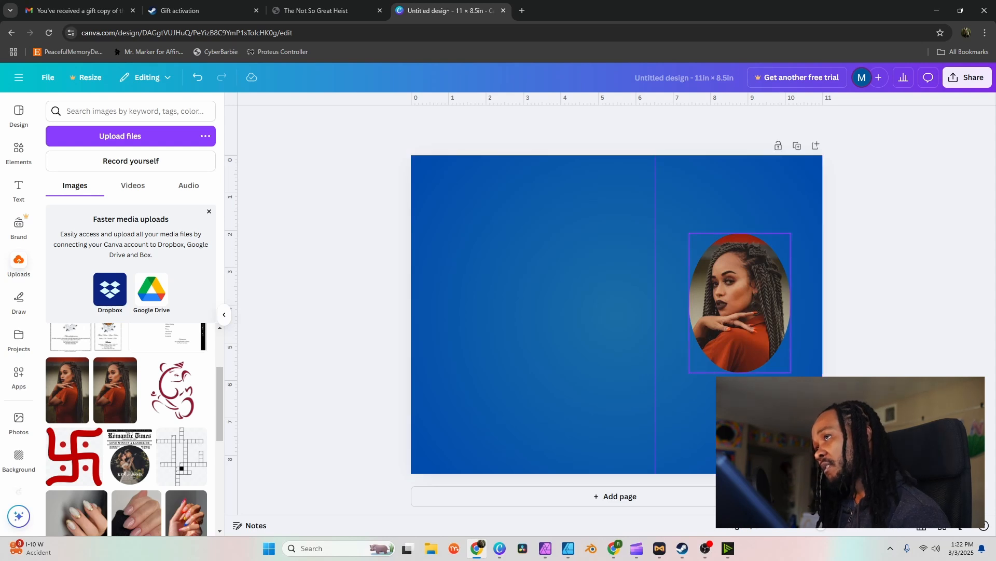
- Try the dashed and dotted border styles on the oval photo frame and apply a solid border with weight 4
{"action": "left_click", "coordinate": [740, 302]}
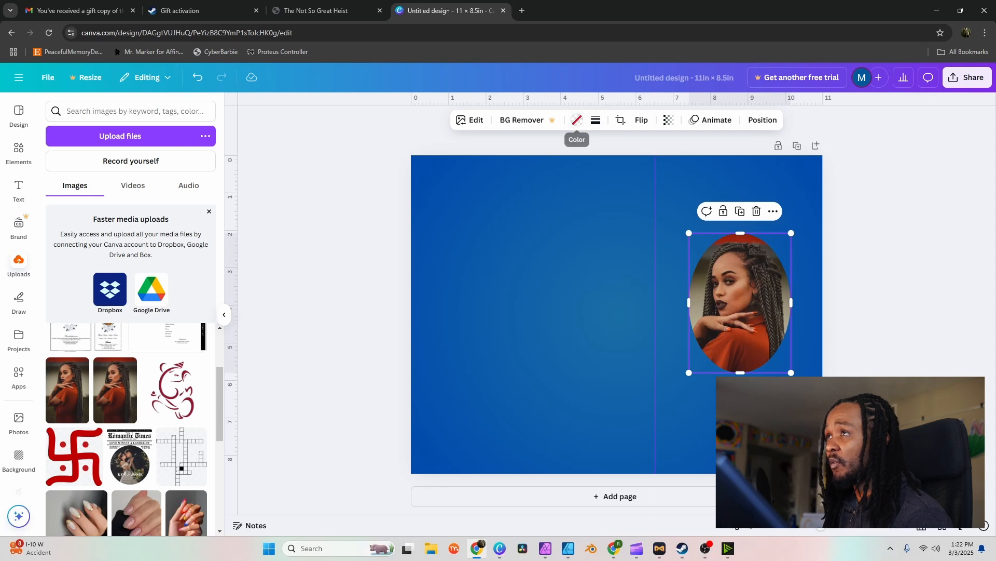
{"action": "left_click", "coordinate": [596, 119]}
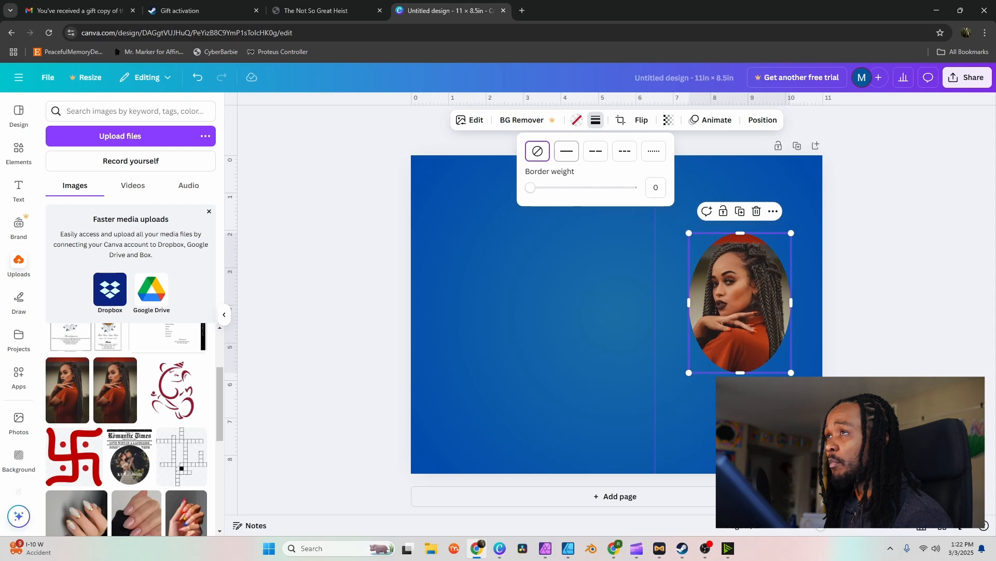
{"action": "left_click", "coordinate": [567, 151]}
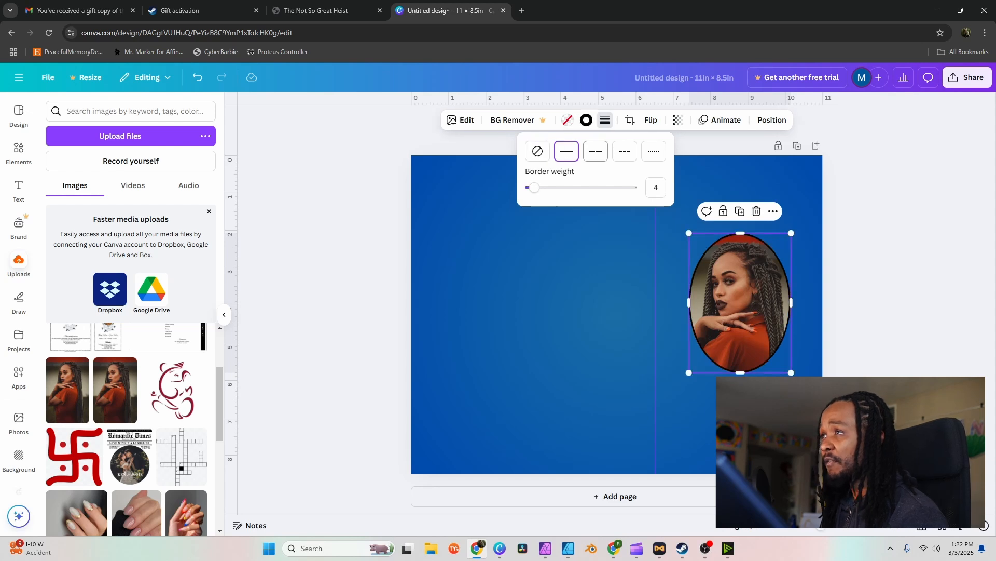
{"action": "left_click", "coordinate": [596, 151]}
{"action": "left_click", "coordinate": [624, 151]}
{"action": "left_click", "coordinate": [654, 151]}
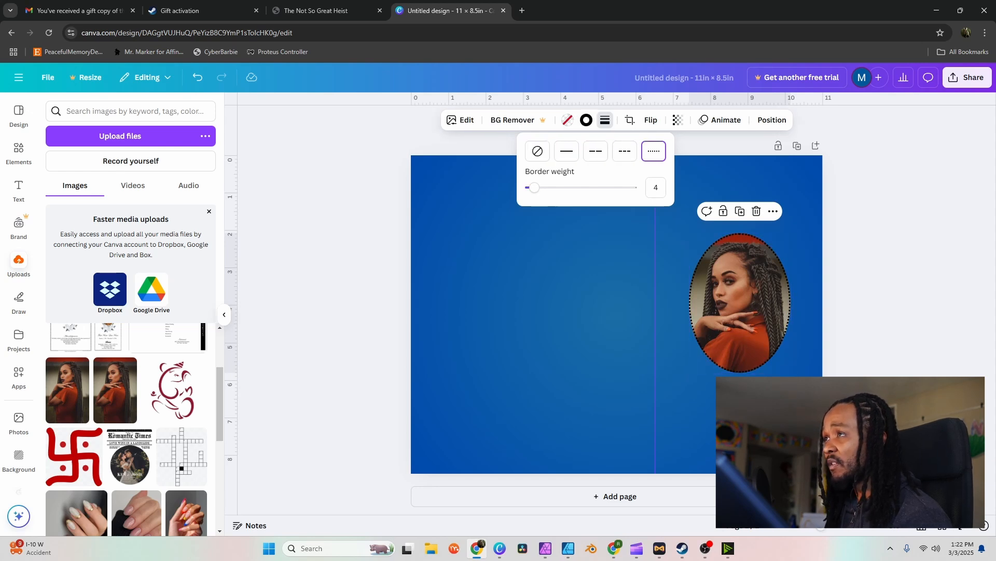
{"action": "left_click", "coordinate": [625, 151]}
{"action": "left_click", "coordinate": [596, 151]}
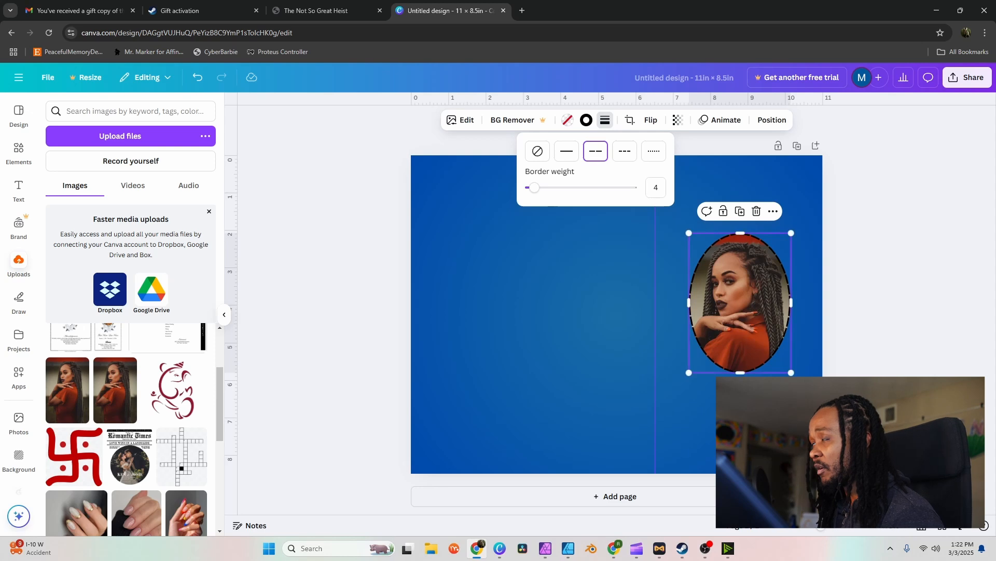
{"action": "left_click", "coordinate": [566, 151]}
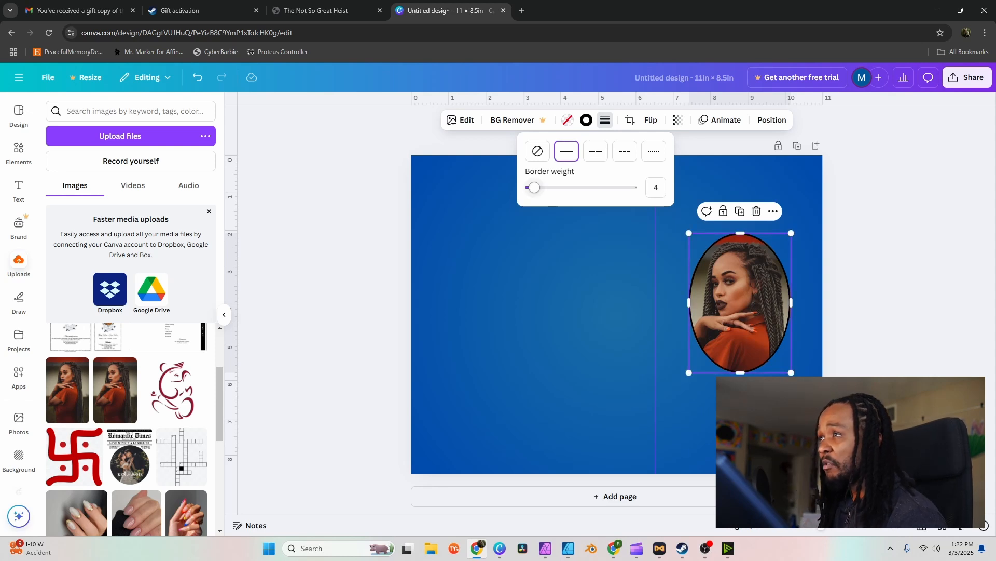
{"action": "left_click_drag", "start_coordinate": [535, 188], "coordinate": [534, 187]}
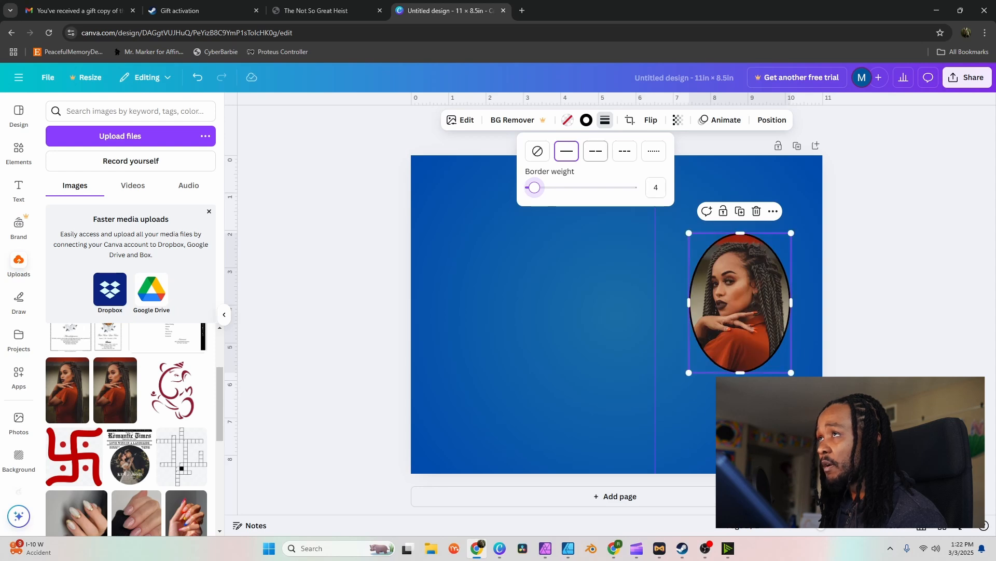
- Try white and light blue for the oval photo's border and set the border colour to the default yellow
{"action": "left_click", "coordinate": [586, 120]}
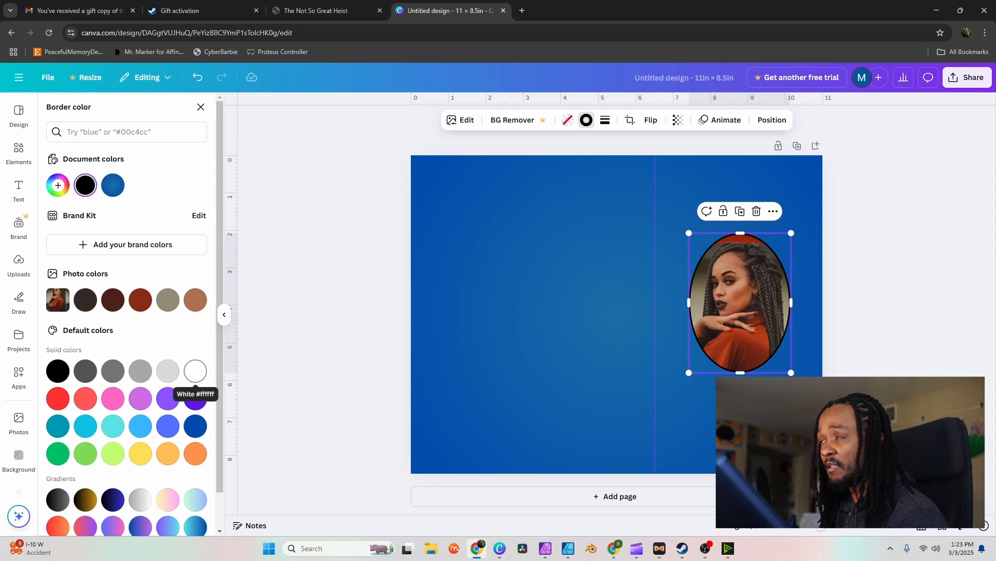
{"action": "left_click", "coordinate": [195, 370]}
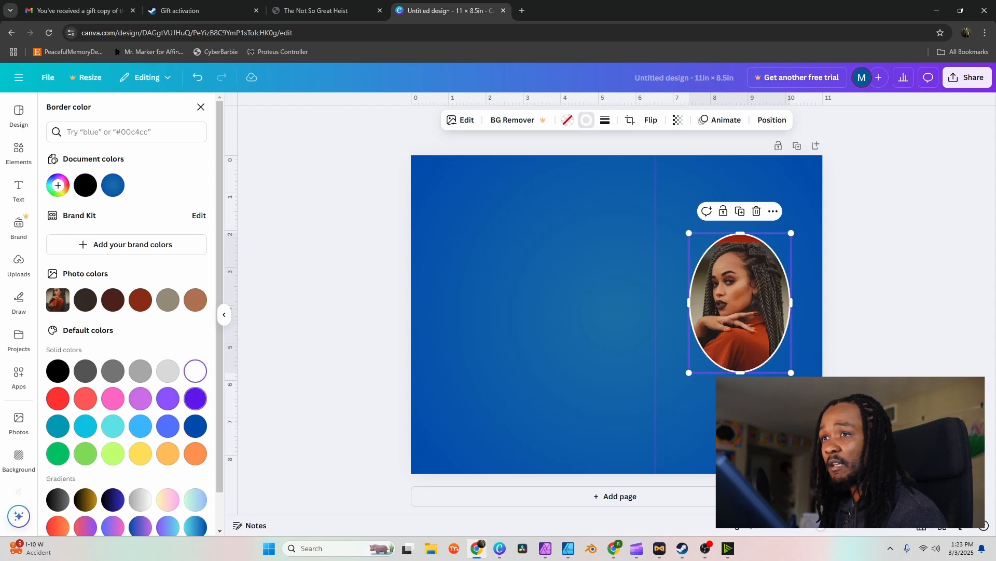
{"action": "left_click", "coordinate": [140, 426]}
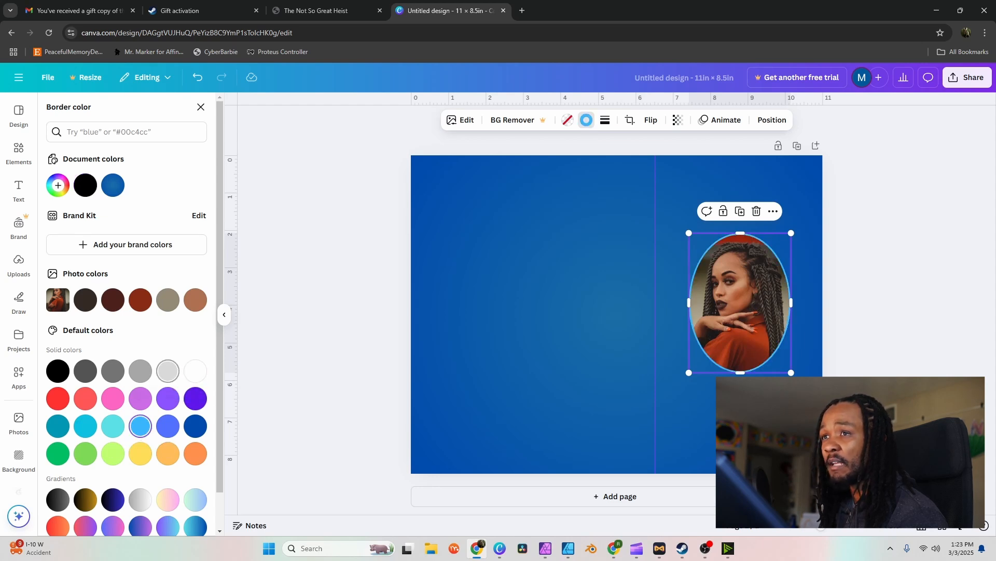
{"action": "left_click", "coordinate": [140, 453]}
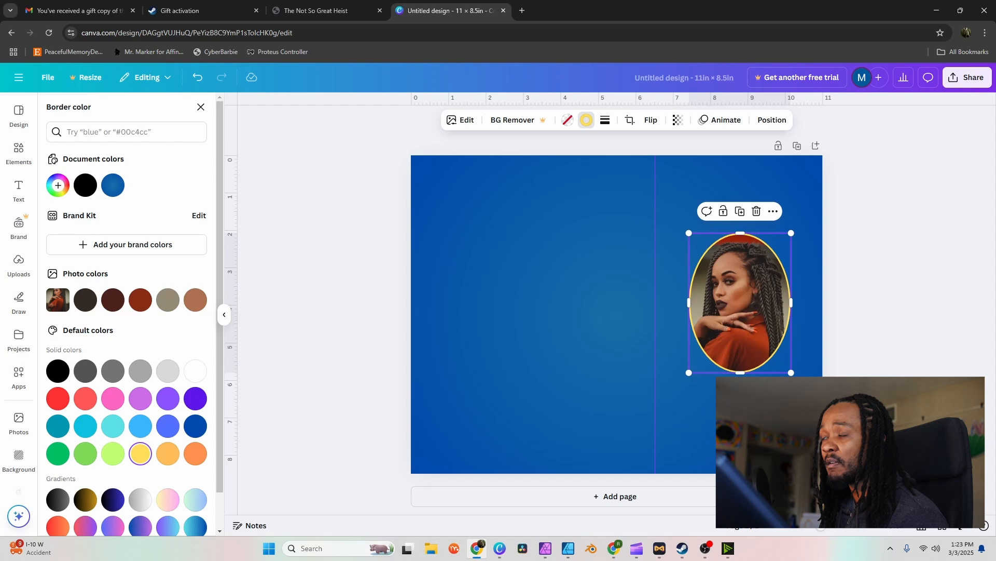
{"action": "left_click", "coordinate": [201, 107]}
{"action": "left_click", "coordinate": [560, 270]}
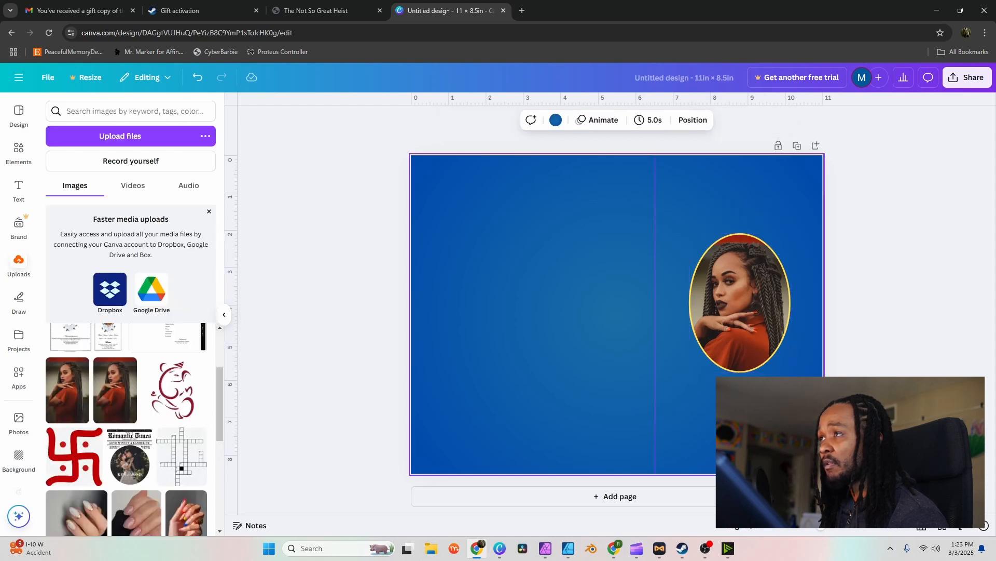
{"action": "left_click", "coordinate": [353, 280]}
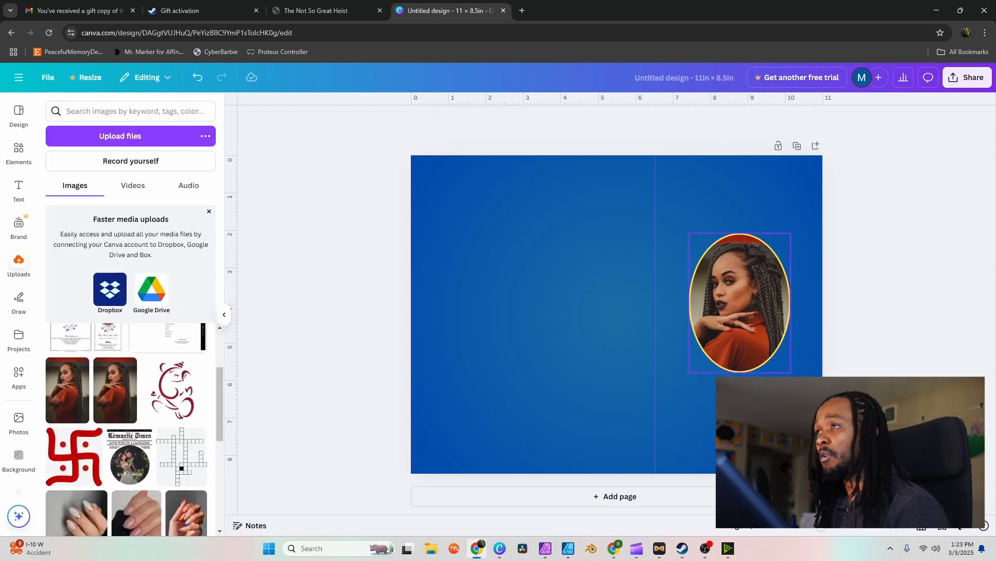
{"action": "left_click", "coordinate": [560, 280]}
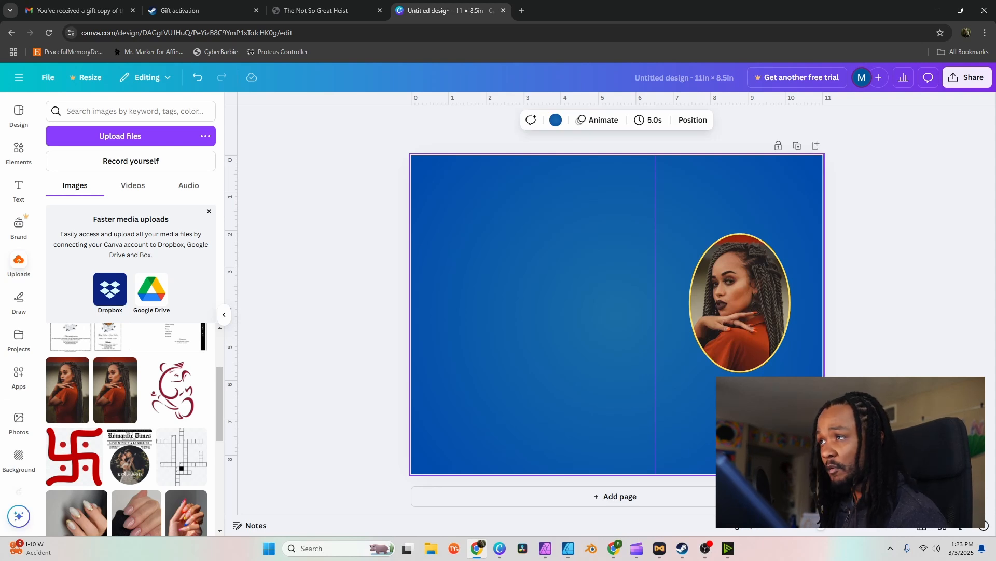
{"action": "left_click", "coordinate": [877, 260]}
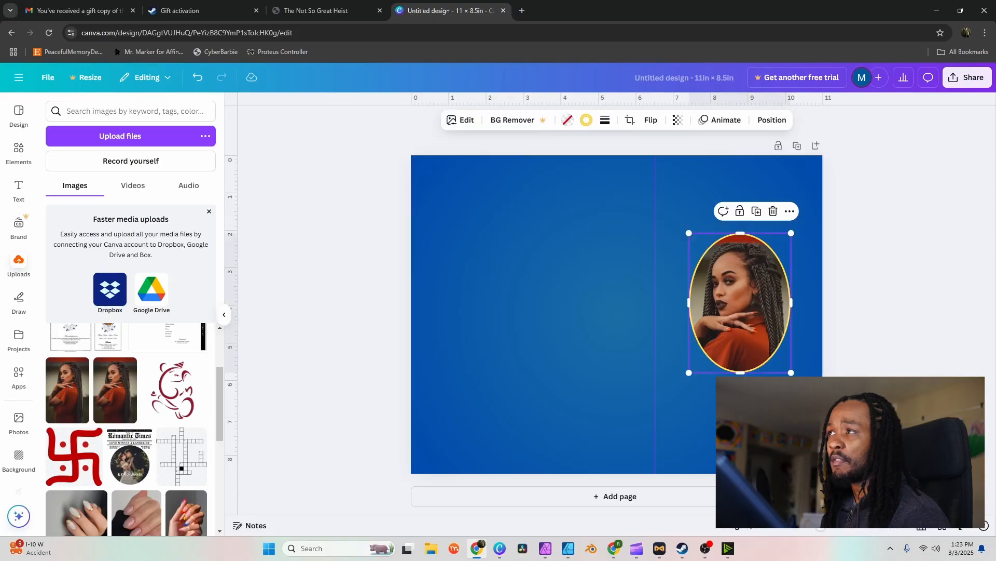
- Add a text box and place it above the oval photo on the cover
{"action": "left_click", "coordinate": [617, 314]}
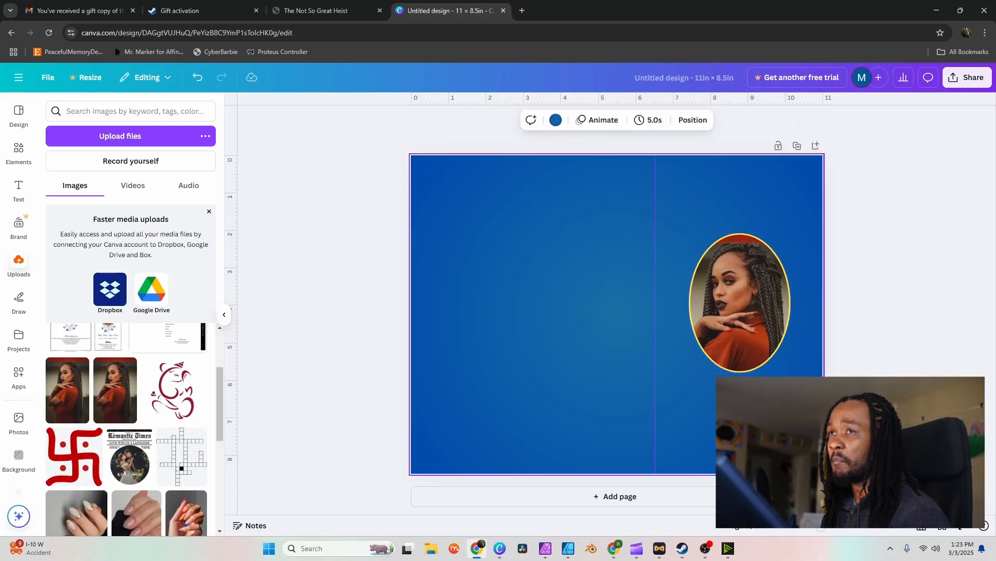
{"action": "left_click", "coordinate": [18, 190]}
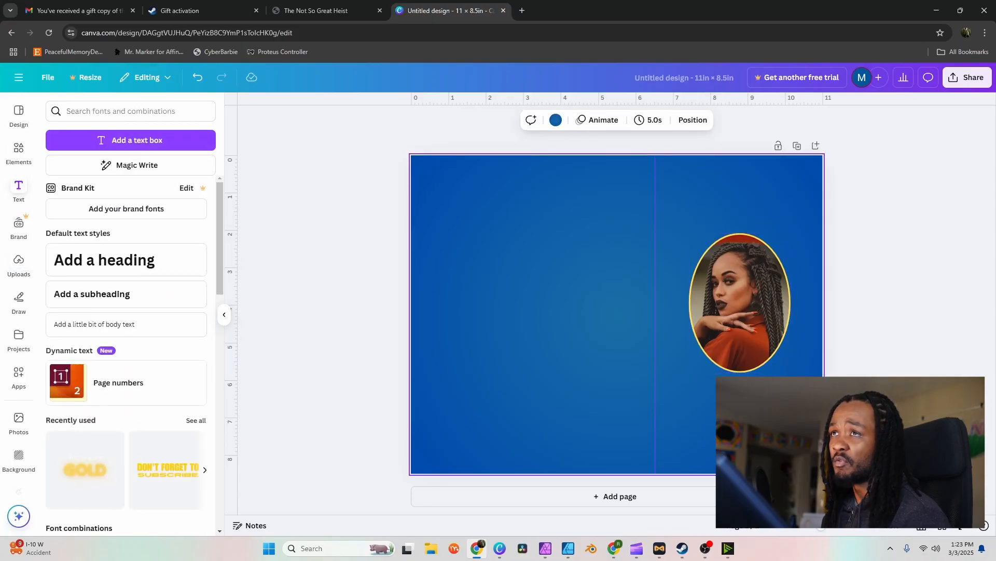
{"action": "left_click", "coordinate": [131, 140]}
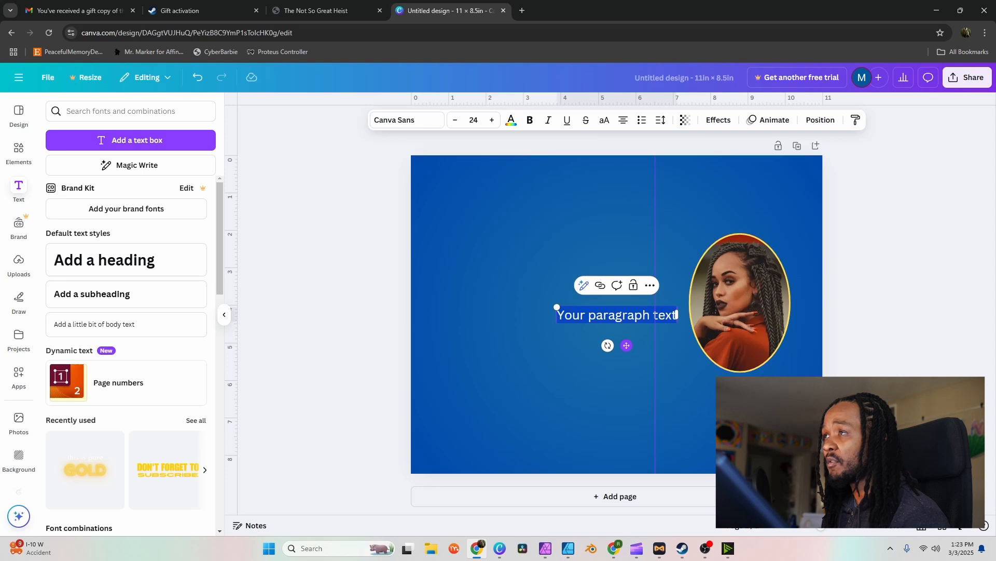
{"action": "left_click_drag", "start_coordinate": [627, 345], "coordinate": [740, 232]}
- Replace the placeholder text above the oval photo with "In Loving Memory Of"
{"action": "double_click", "coordinate": [733, 203]}
{"action": "triple_click", "coordinate": [733, 203]}
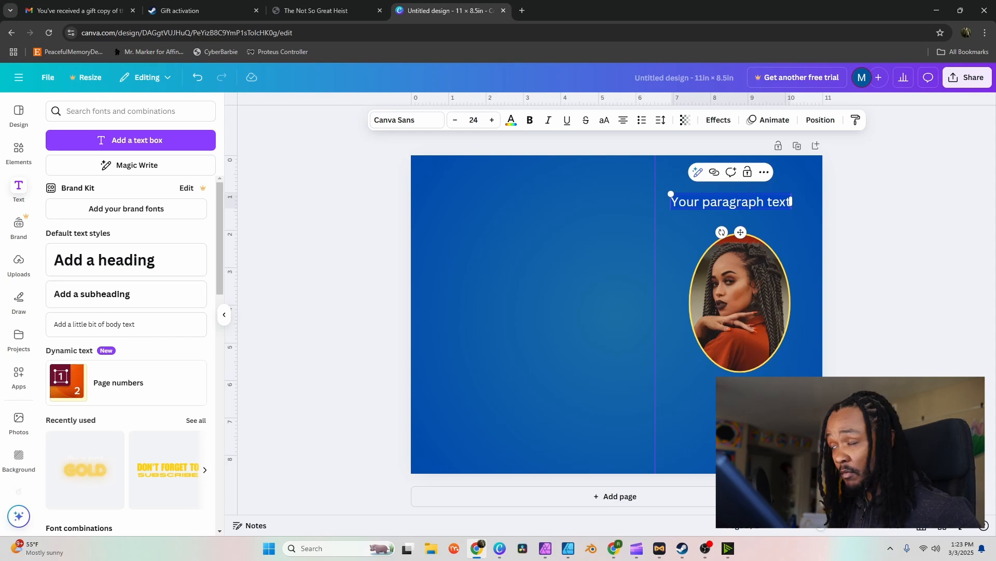
{"action": "type", "text": "In Loving Memro"}
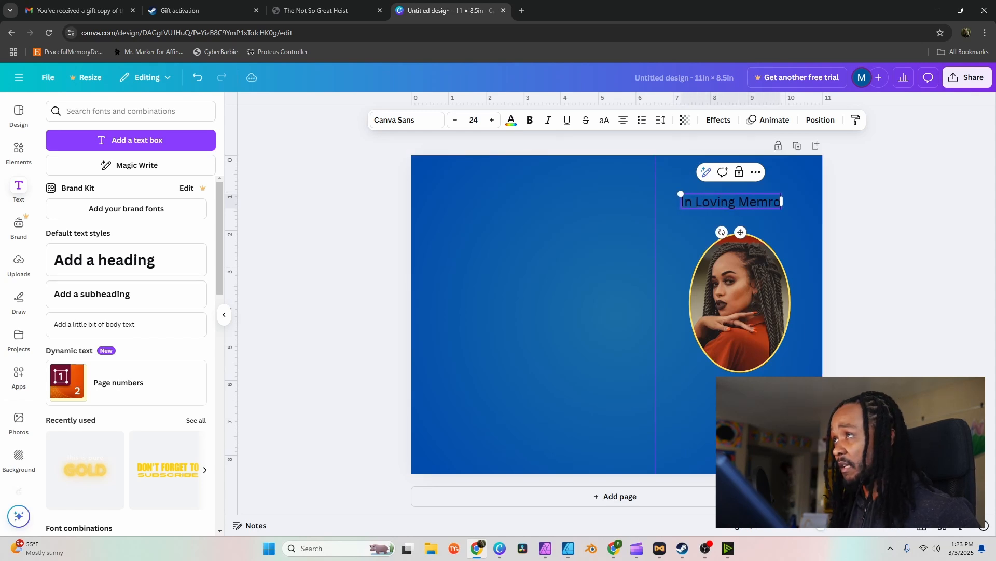
{"action": "key", "text": "BackSpace"}
{"action": "key", "text": "BackSpace"}
{"action": "type", "text": "ory Of"}
{"action": "key", "text": "ctrl+a"}
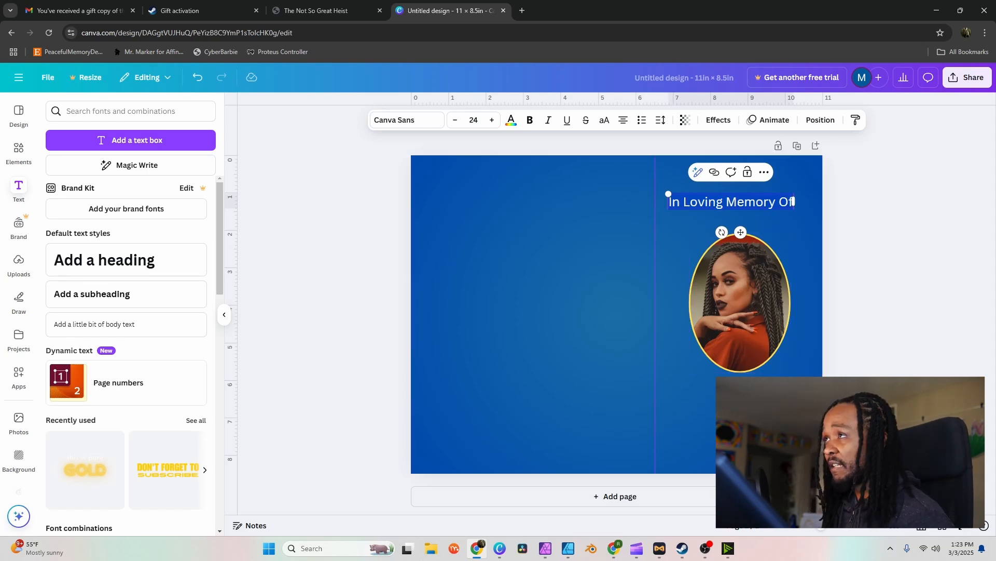
{"action": "key", "text": "Escape"}
- Colour the "In Loving Memory Of" text with the document's yellow and nudge it slightly to the right
{"action": "left_click", "coordinate": [731, 202]}
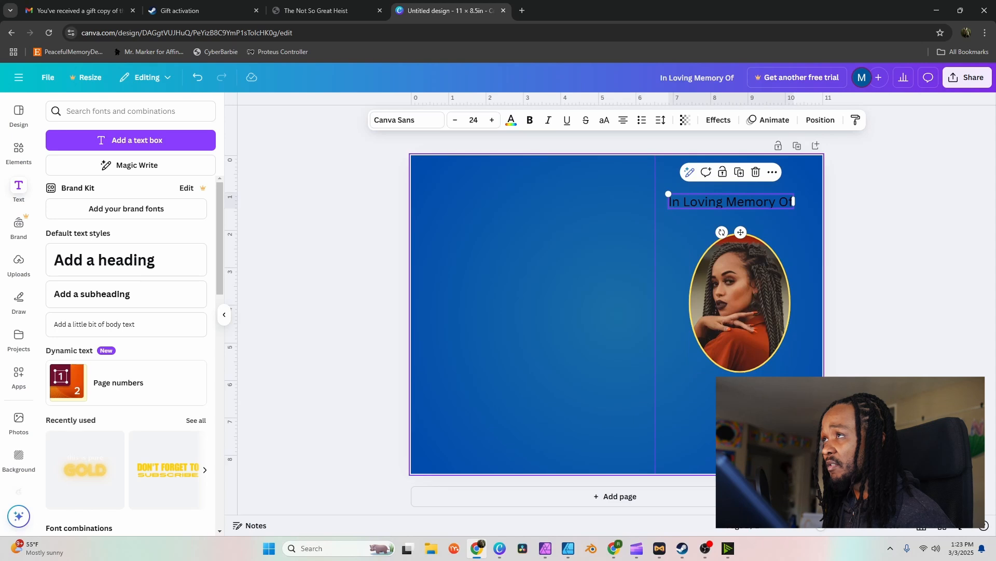
{"action": "key", "text": "Escape"}
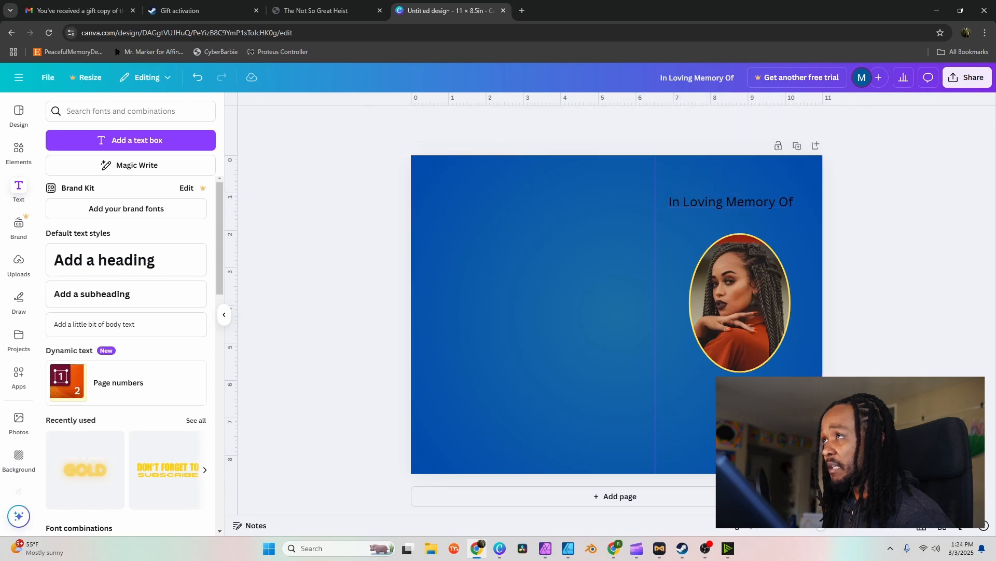
{"action": "left_click", "coordinate": [732, 201]}
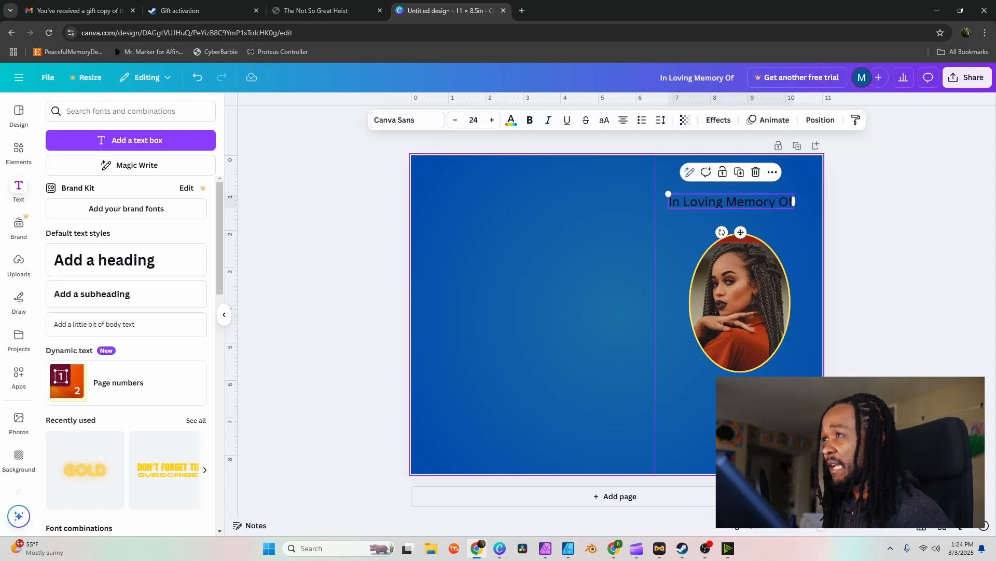
{"action": "key", "text": "Escape"}
{"action": "left_click", "coordinate": [793, 201]}
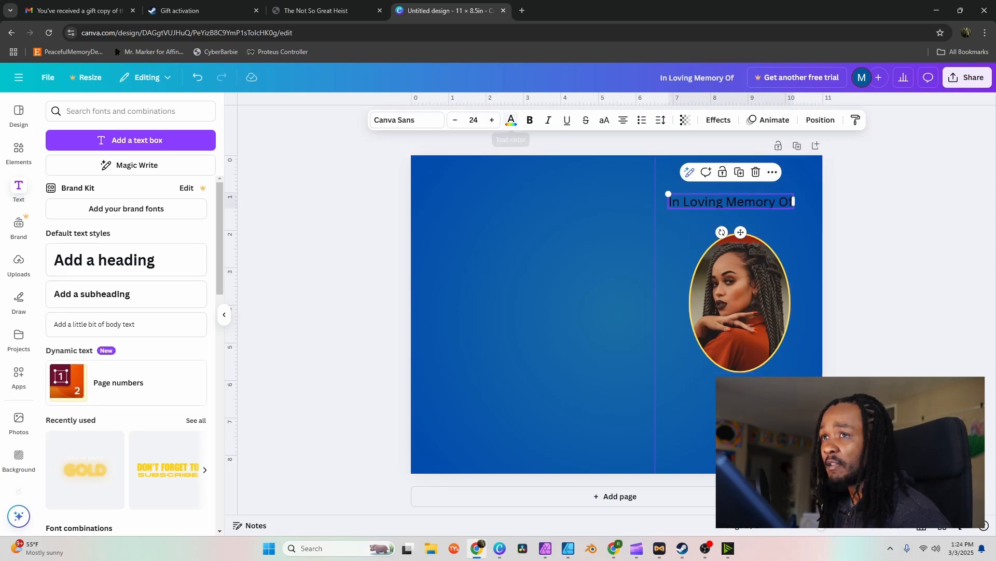
{"action": "left_click", "coordinate": [511, 120]}
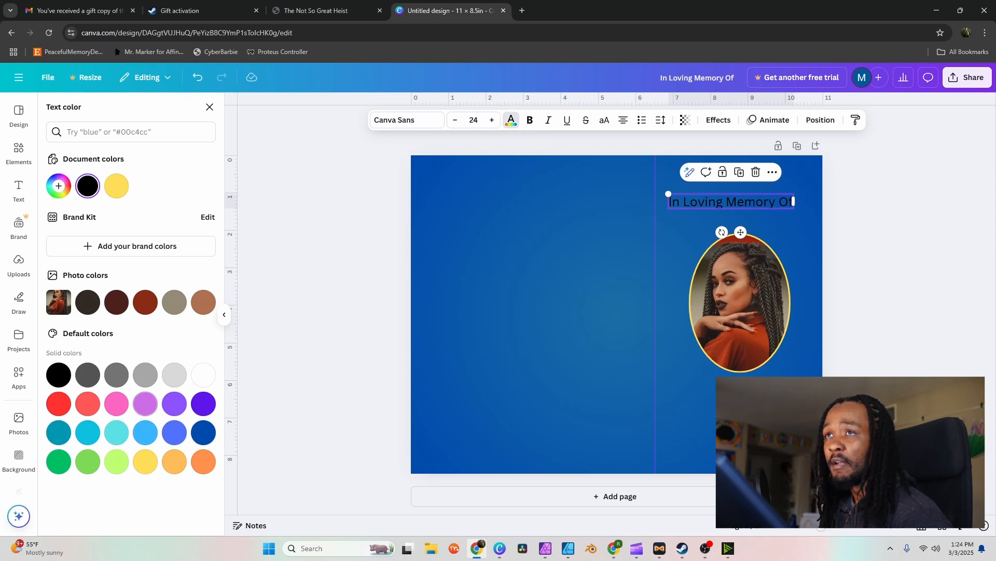
{"action": "left_click", "coordinate": [116, 186]}
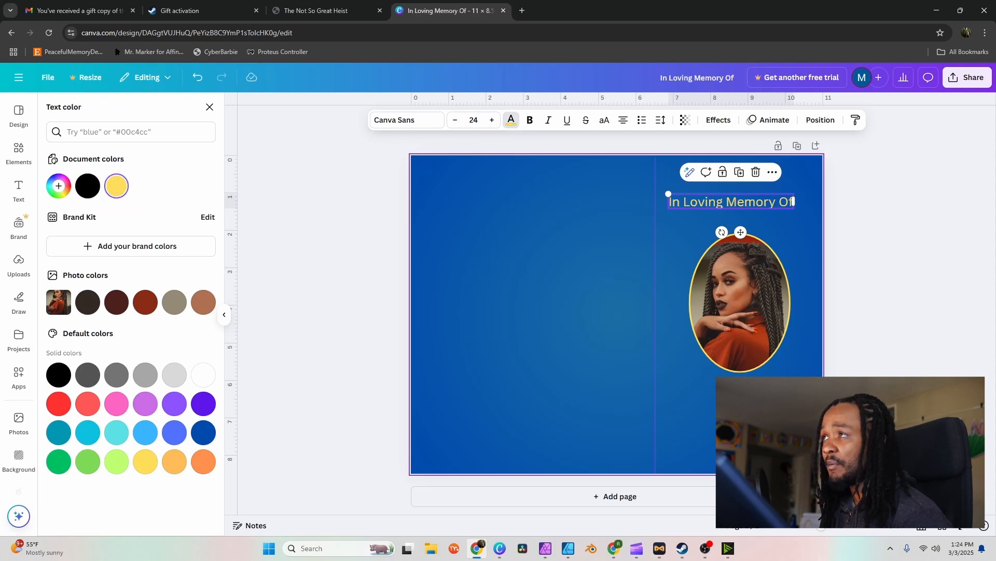
{"action": "left_click_drag", "start_coordinate": [732, 202], "coordinate": [735, 201]}
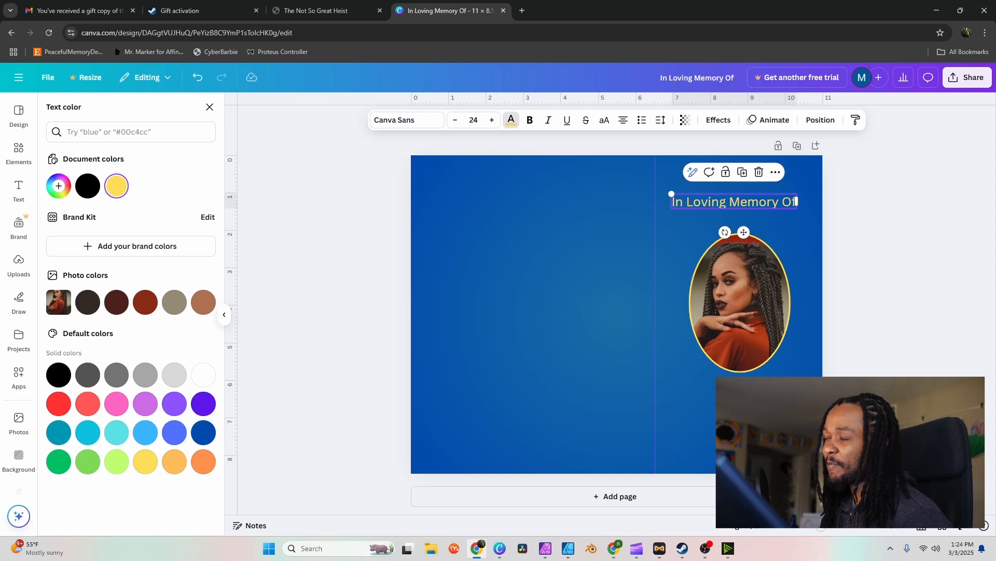
- Browse the Headings font category for the "In Loving Memory Of" text
{"action": "left_click", "coordinate": [19, 190]}
{"action": "left_click", "coordinate": [734, 202]}
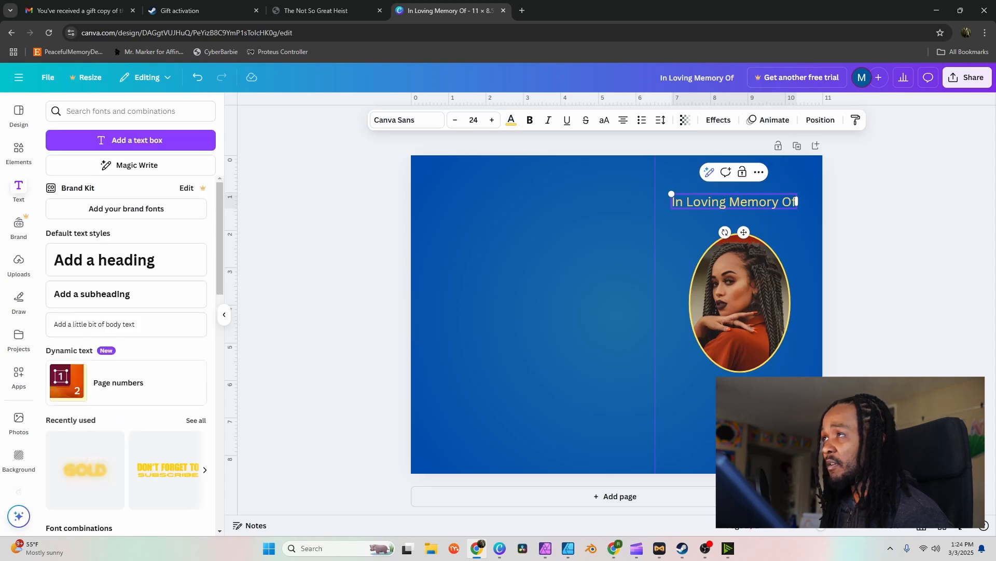
{"action": "left_click", "coordinate": [856, 202]}
{"action": "left_click", "coordinate": [735, 201]}
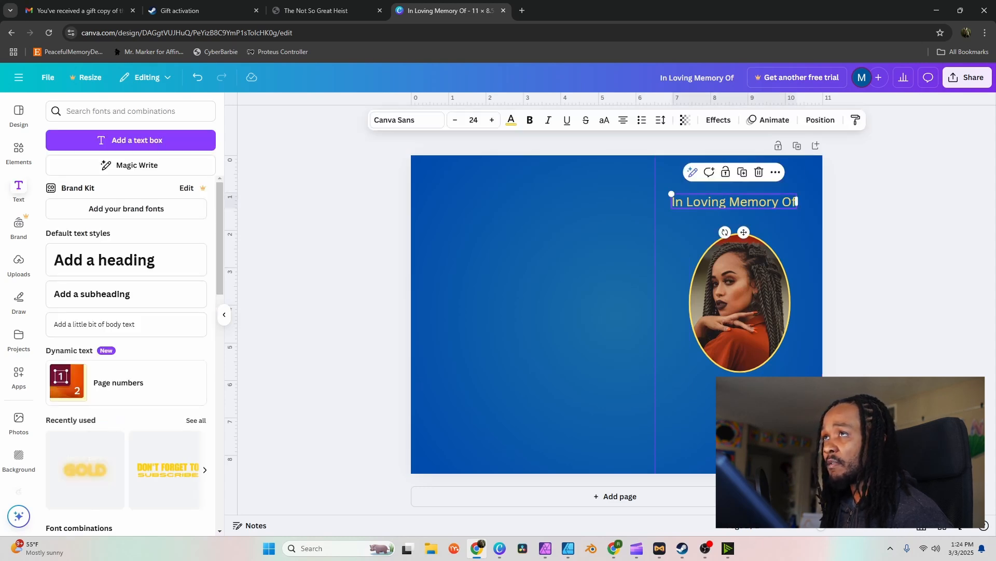
{"action": "left_click", "coordinate": [408, 120]}
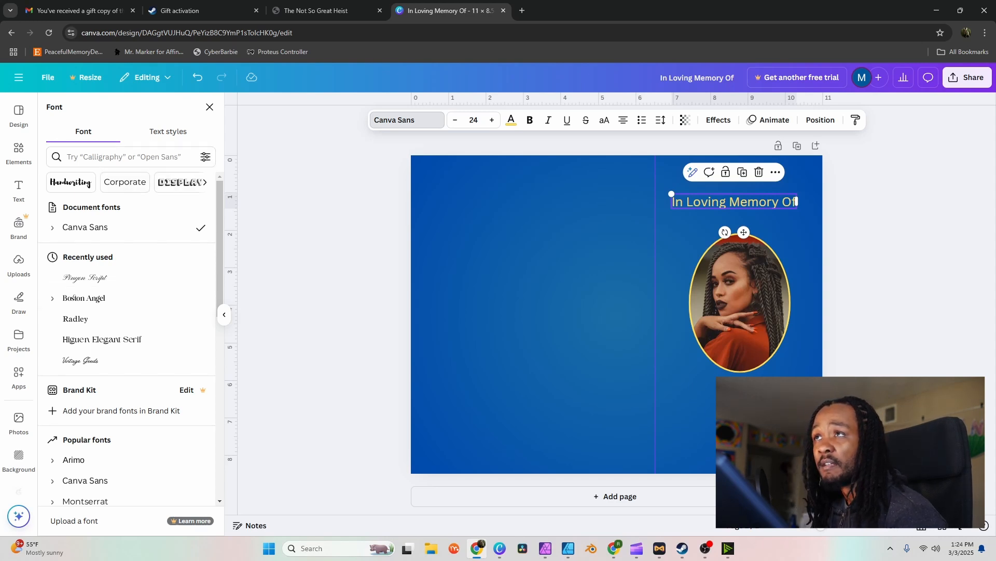
{"action": "left_click", "coordinate": [407, 120]}
{"action": "left_click", "coordinate": [407, 120]}
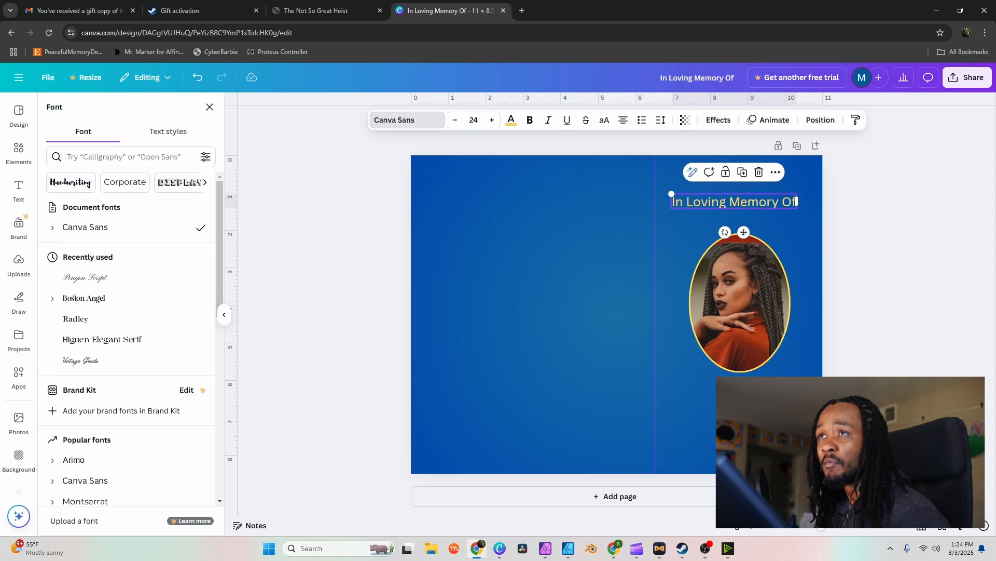
{"action": "left_click", "coordinate": [205, 183]}
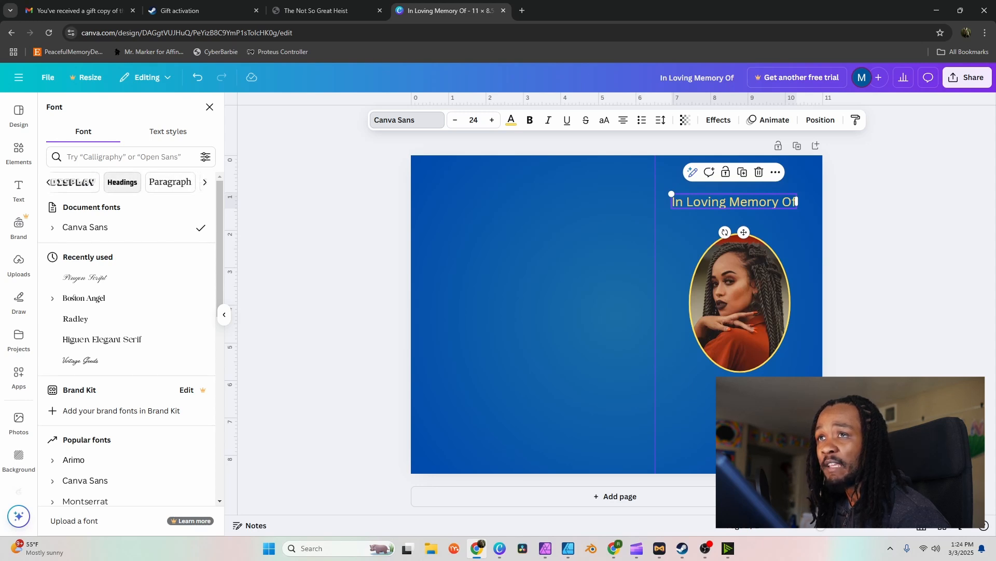
{"action": "left_click", "coordinate": [122, 182]}
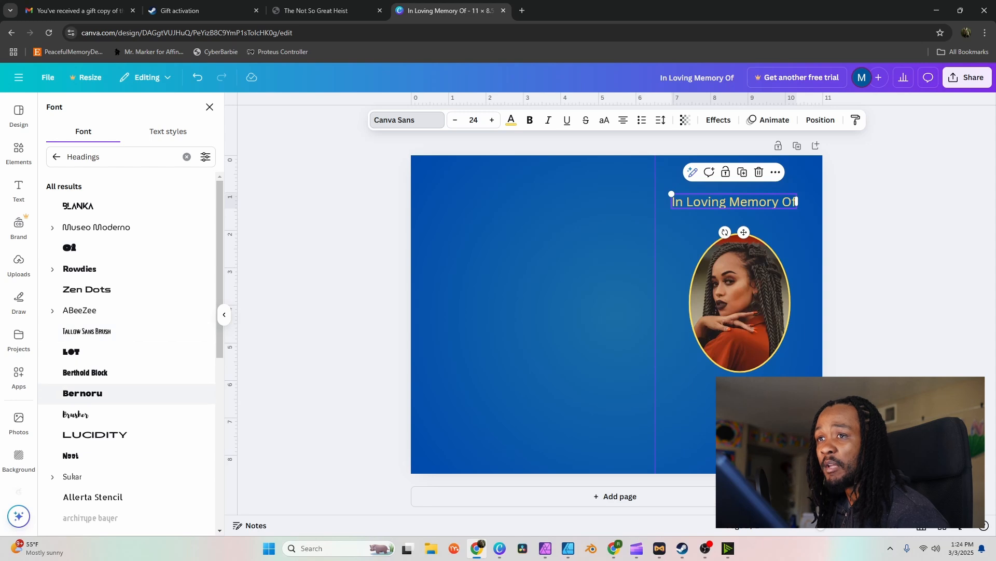
{"action": "left_click", "coordinate": [56, 156]}
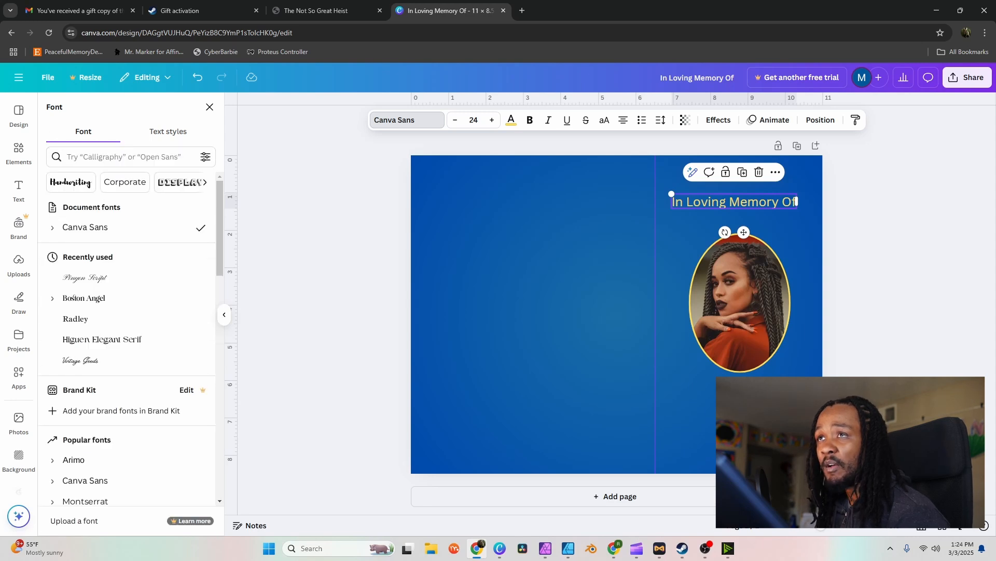
- Change the font of "In Loving Memory Of" to Cinzel Decorative from the Elegant font category
{"action": "left_click", "coordinate": [205, 182]}
{"action": "left_click", "coordinate": [205, 182]}
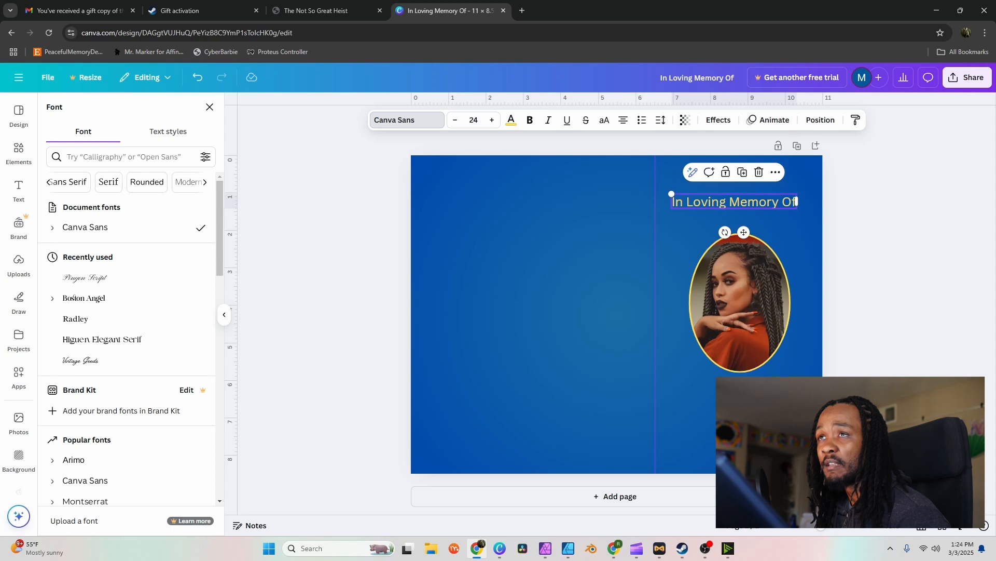
{"action": "left_click", "coordinate": [205, 182]}
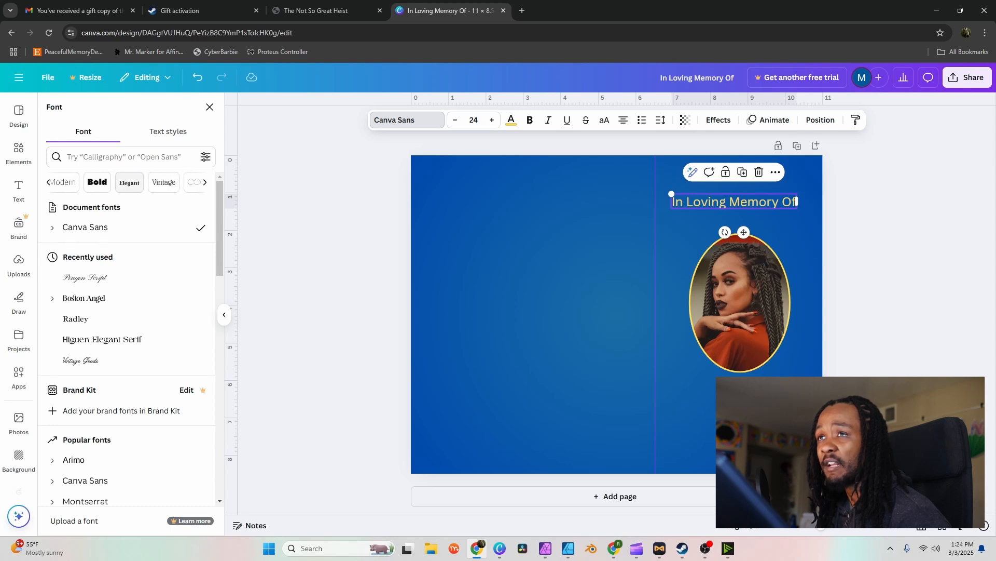
{"action": "left_click", "coordinate": [129, 183]}
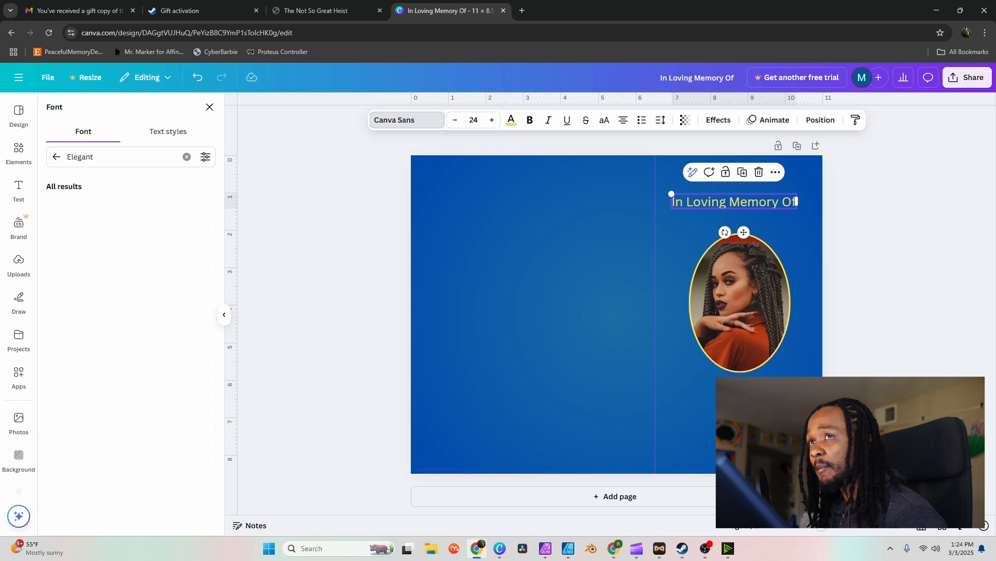
{"action": "scroll", "coordinate": [127, 311], "scroll_direction": "down", "scroll_amount": 2}
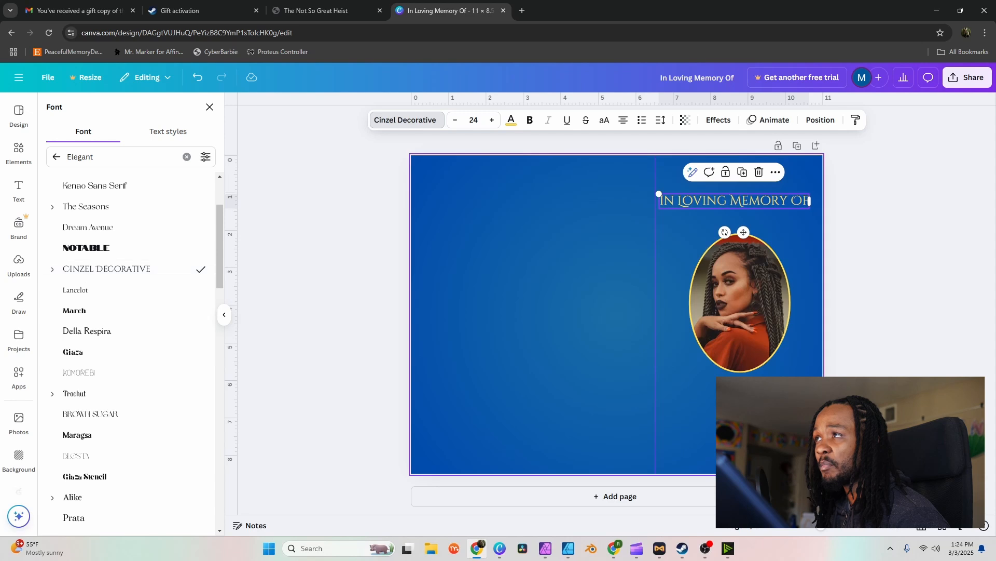
- Reduce the font size of "In Loving Memory Of" to 17
{"action": "left_click", "coordinate": [455, 120]}
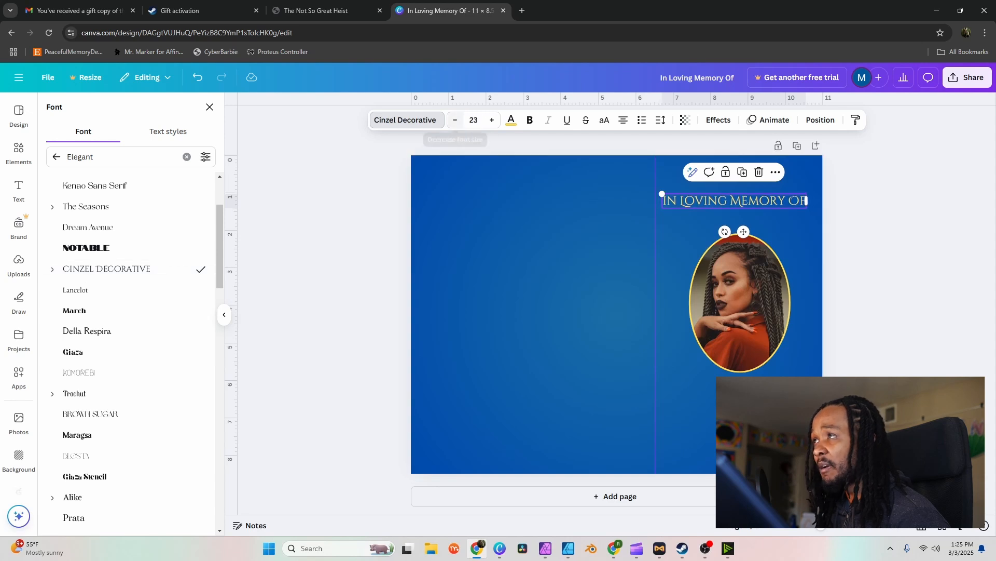
{"action": "left_click", "coordinate": [456, 120]}
{"action": "left_click", "coordinate": [455, 120]}
{"action": "left_click", "coordinate": [455, 120]}
{"action": "left_click", "coordinate": [455, 120]}
{"action": "left_click", "coordinate": [456, 120]}
{"action": "left_click", "coordinate": [455, 120]}
{"action": "left_click", "coordinate": [209, 107]}
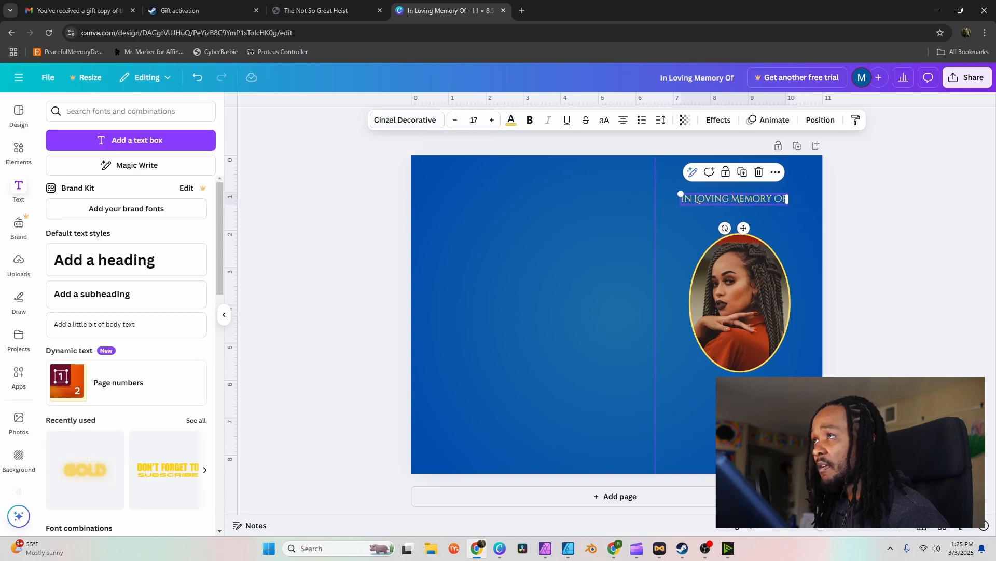
- Move the "In Loving Memory Of" text slightly down and to the right, closer to the oval photo
{"action": "left_click", "coordinate": [332, 208]}
{"action": "left_click", "coordinate": [735, 199]}
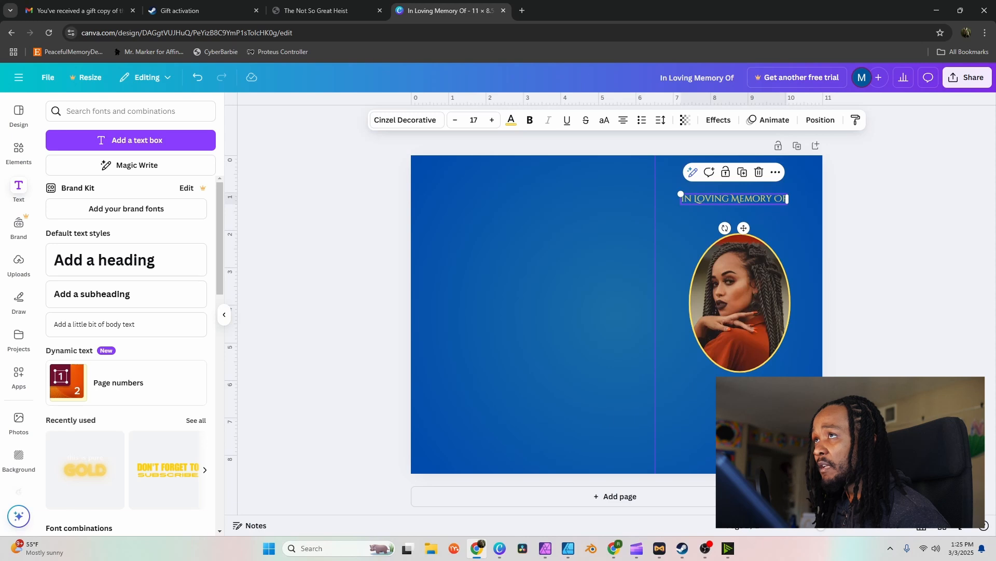
{"action": "left_click", "coordinate": [332, 198]}
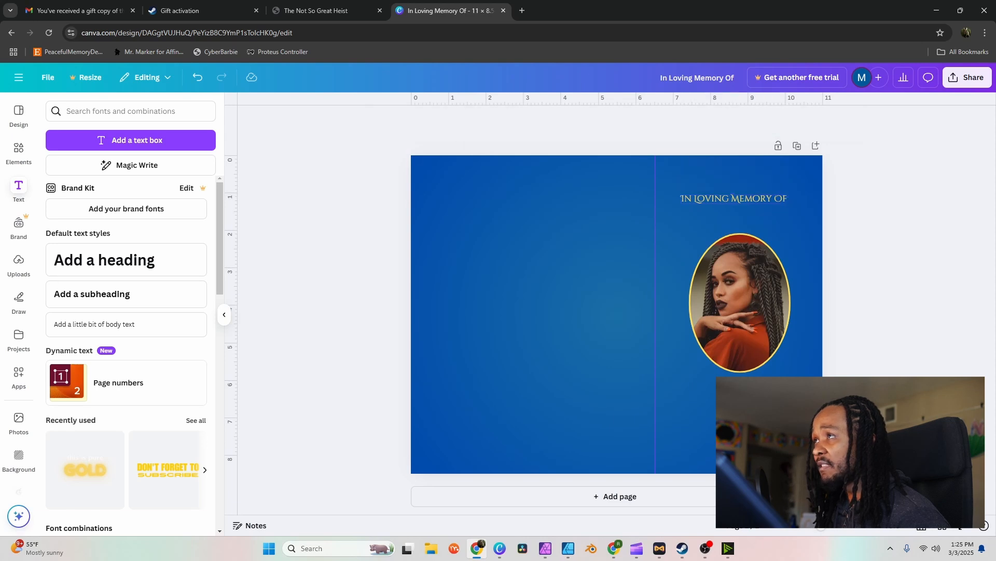
{"action": "left_click", "coordinate": [734, 199]}
{"action": "left_click_drag", "start_coordinate": [735, 199], "coordinate": [739, 204]}
{"action": "left_click", "coordinate": [872, 208]}
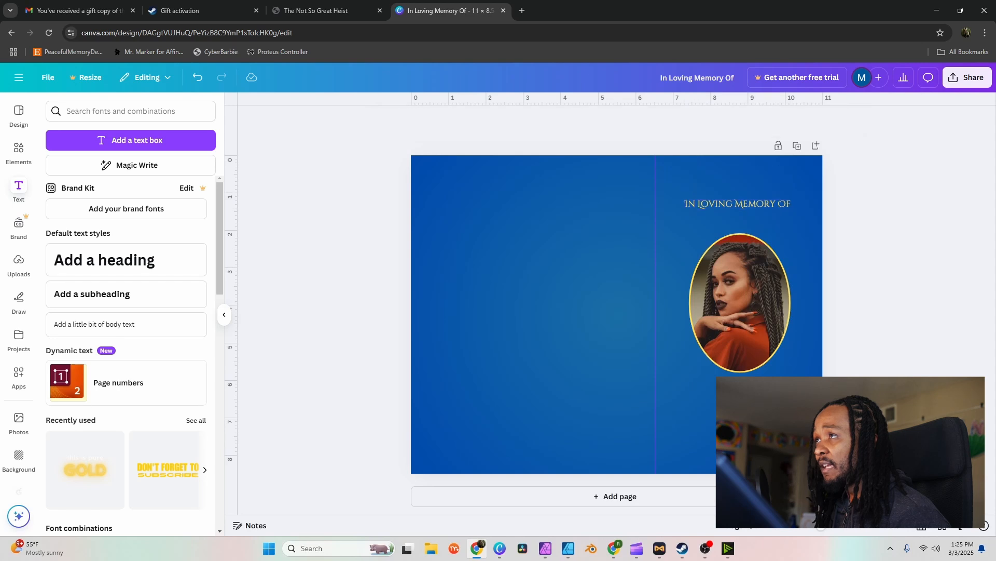
- Apply the Curve shape effect to the "In Loving Memory Of" text with a curve value of 45
{"action": "left_click", "coordinate": [737, 204]}
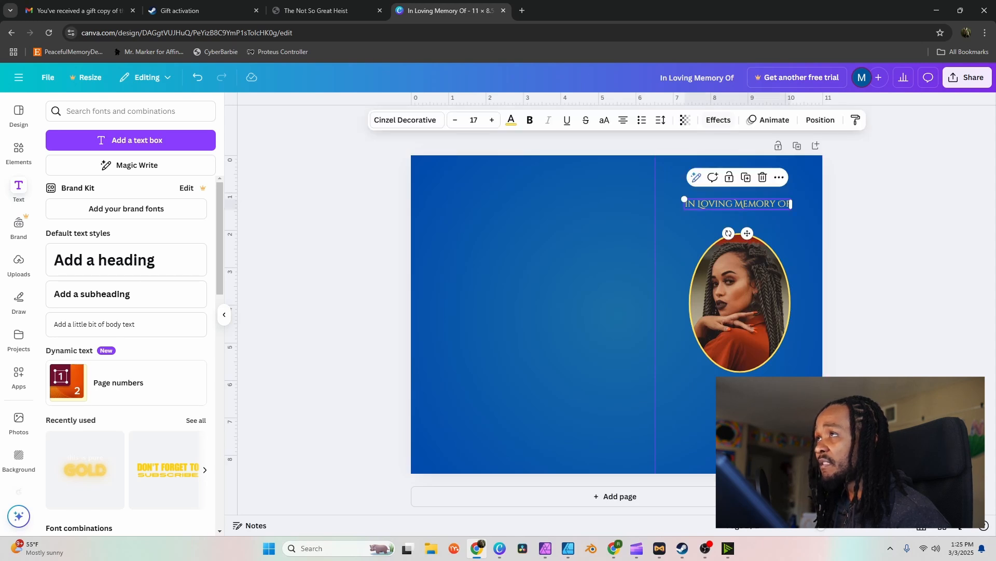
{"action": "left_click", "coordinate": [719, 120]}
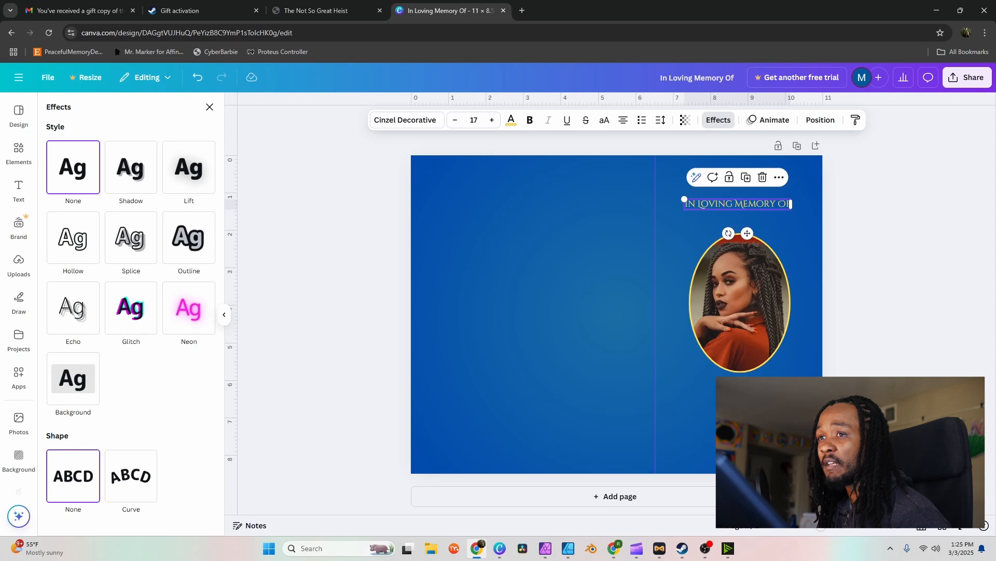
{"action": "left_click", "coordinate": [131, 475]}
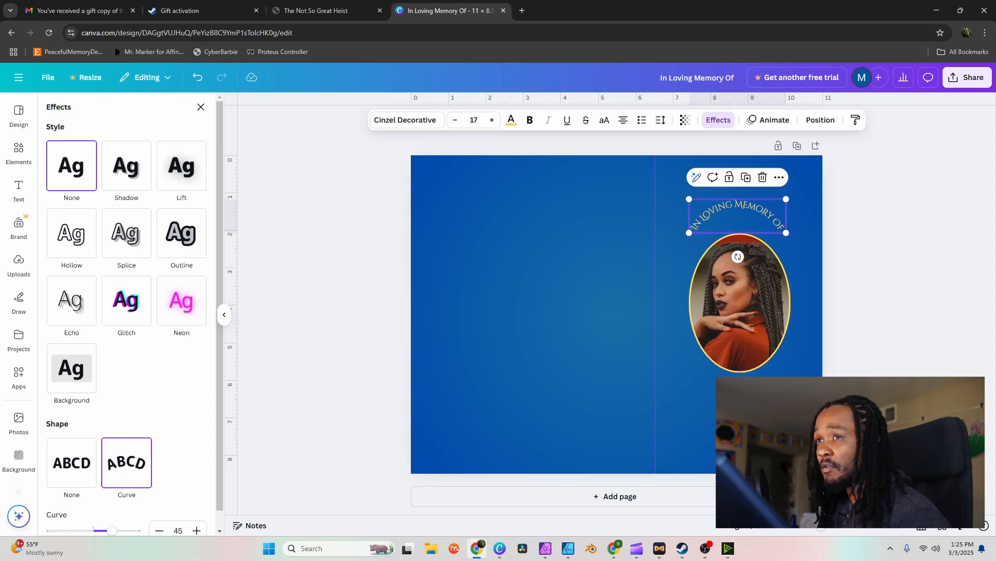
{"action": "scroll", "coordinate": [130, 311], "scroll_direction": "down", "scroll_amount": 1}
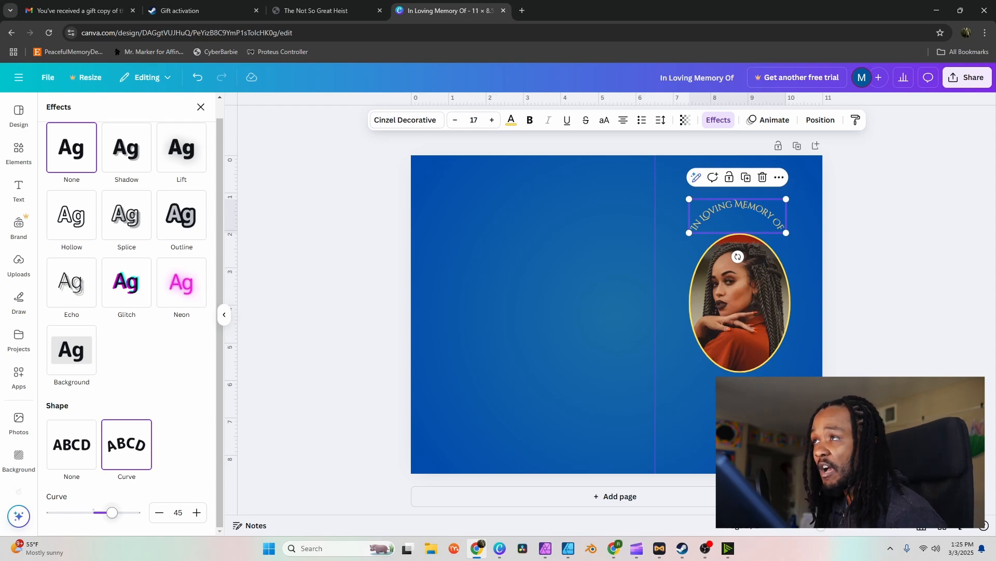
{"action": "mouse_move", "coordinate": [112, 512]}
{"action": "left_mouse_down"}
{"action": "mouse_move", "coordinate": [103, 512]}
{"action": "mouse_move", "coordinate": [137, 512]}
{"action": "mouse_move", "coordinate": [119, 512]}
{"action": "left_mouse_up"}
{"action": "mouse_move", "coordinate": [100, 512]}
{"action": "left_mouse_down"}
{"action": "mouse_move", "coordinate": [79, 513]}
{"action": "mouse_move", "coordinate": [101, 512]}
{"action": "left_mouse_up"}
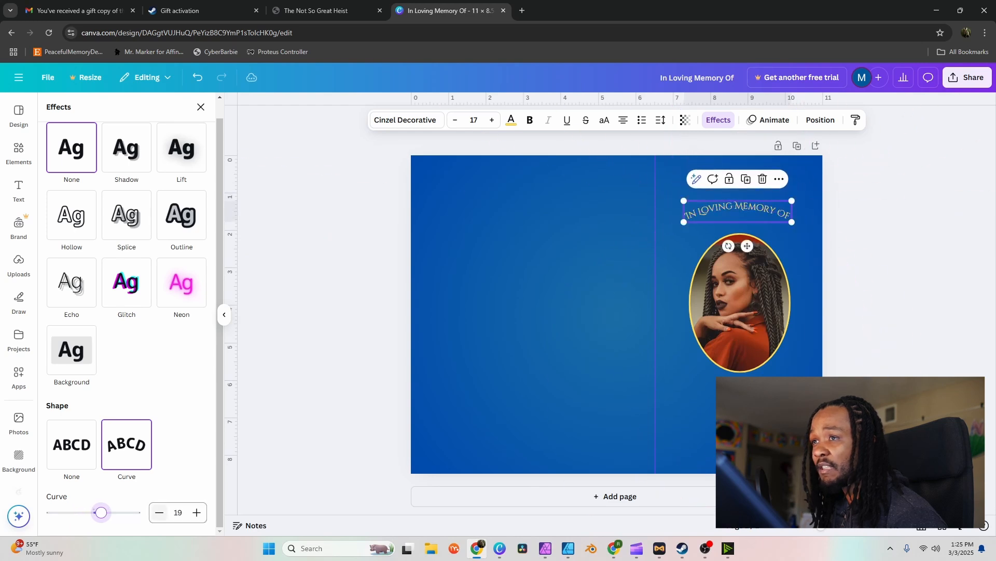
{"action": "left_click", "coordinate": [159, 512]}
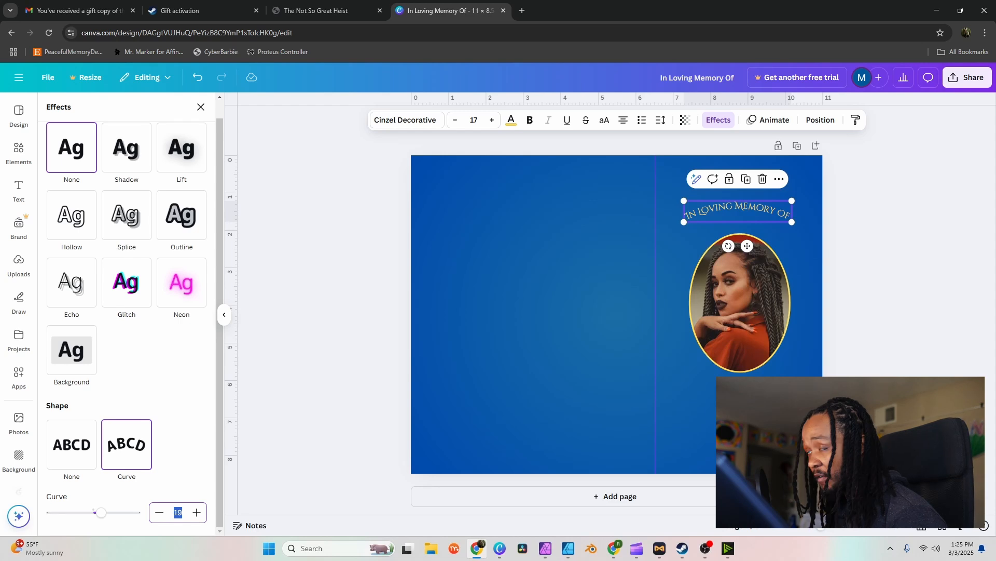
{"action": "key", "text": "Return"}
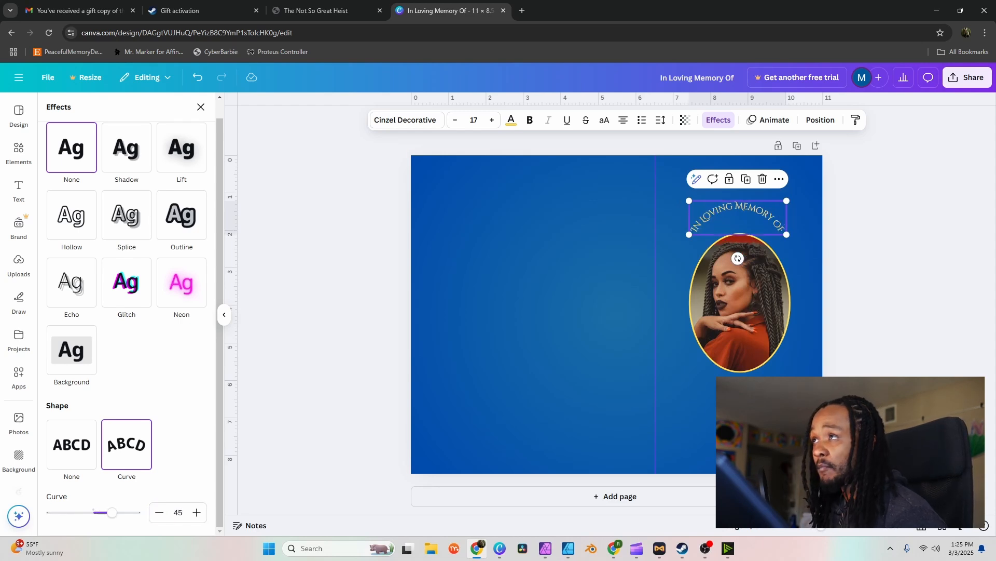
{"action": "left_click", "coordinate": [201, 107]}
- Move the curved "In Loving Memory Of" text slightly down so it follows the upper edge of the oval photo
{"action": "left_click", "coordinate": [864, 249]}
{"action": "left_click", "coordinate": [738, 207]}
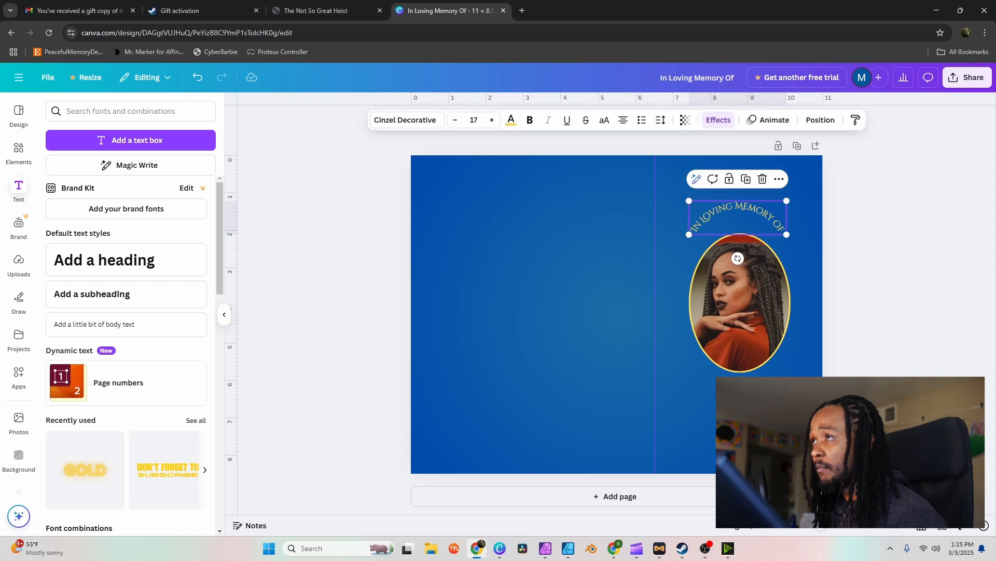
{"action": "left_click_drag", "start_coordinate": [738, 208], "coordinate": [738, 217]}
{"action": "left_click", "coordinate": [864, 249]}
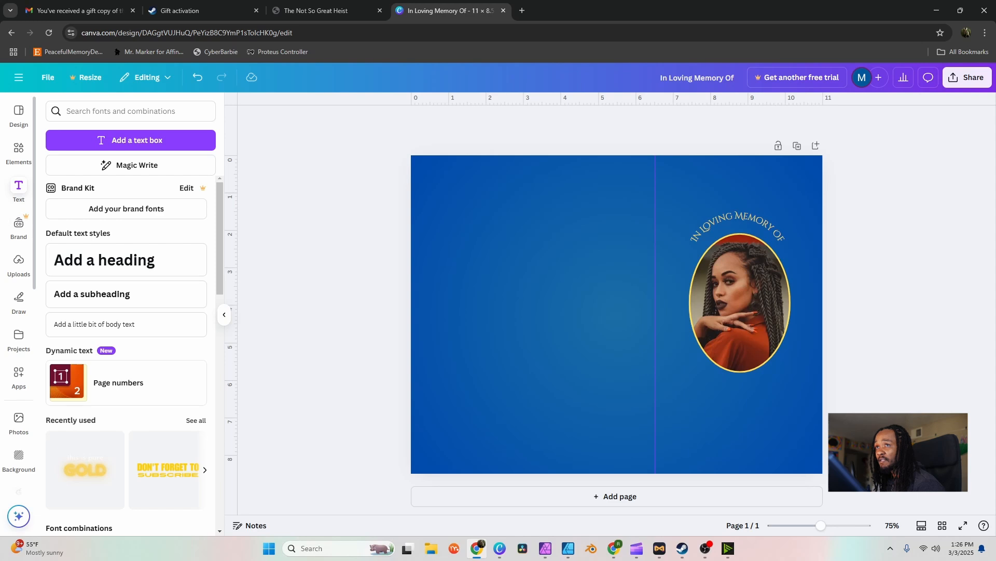
- Add a heading with the deceased's first name and place it centred directly below the oval photo
{"action": "left_click", "coordinate": [126, 260]}
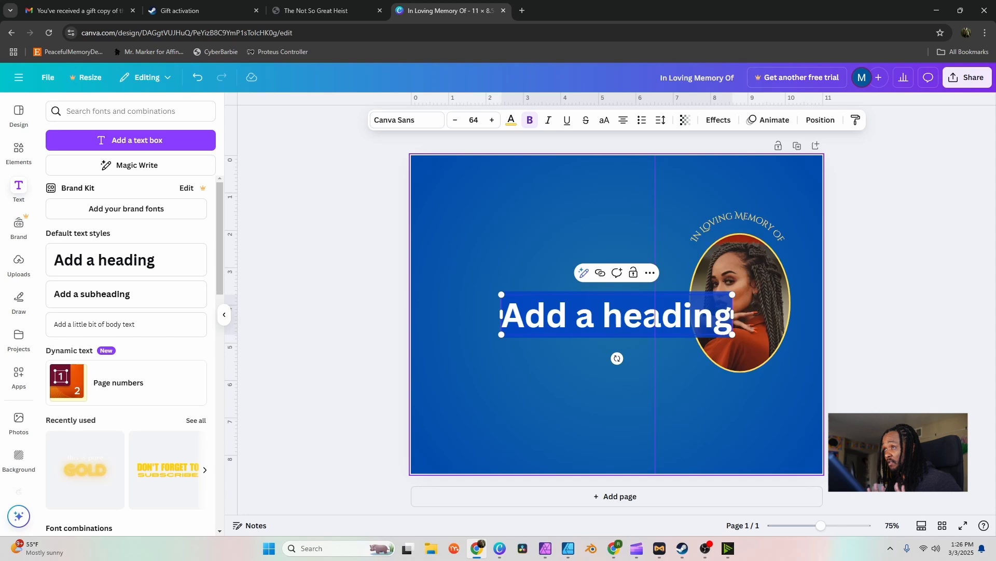
{"action": "type", "text": "Julie"}
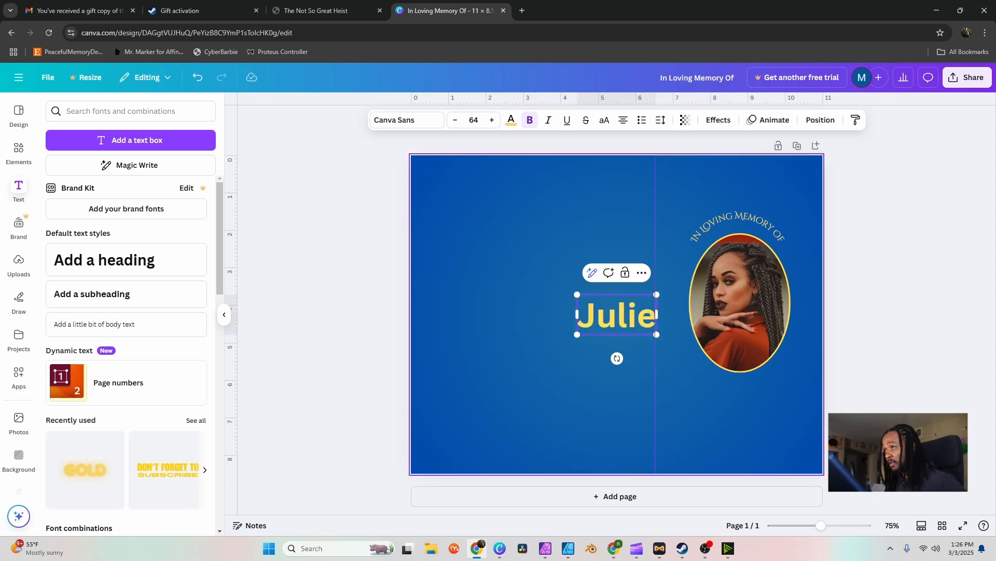
{"action": "key", "text": "ctrl+a"}
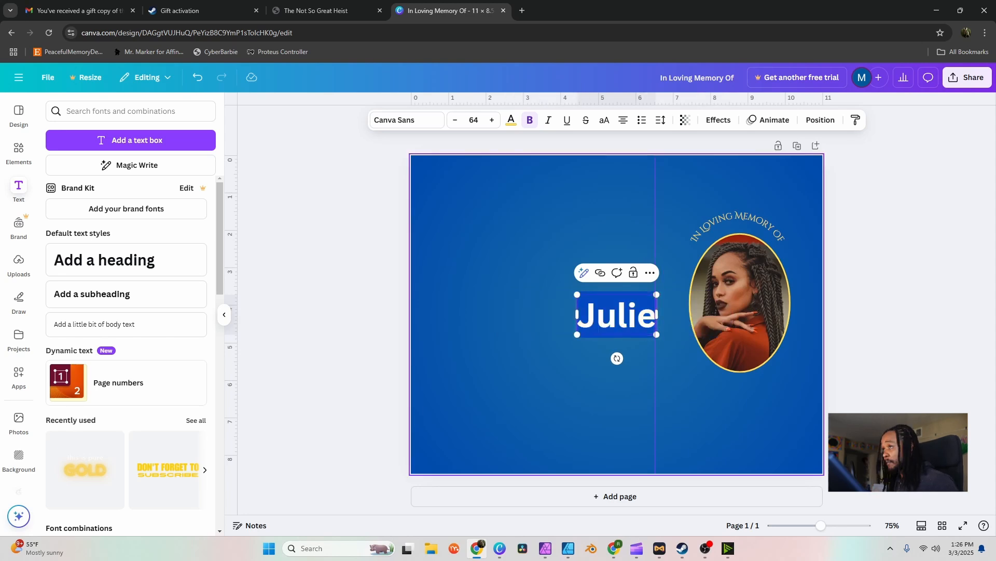
{"action": "key", "text": "Escape"}
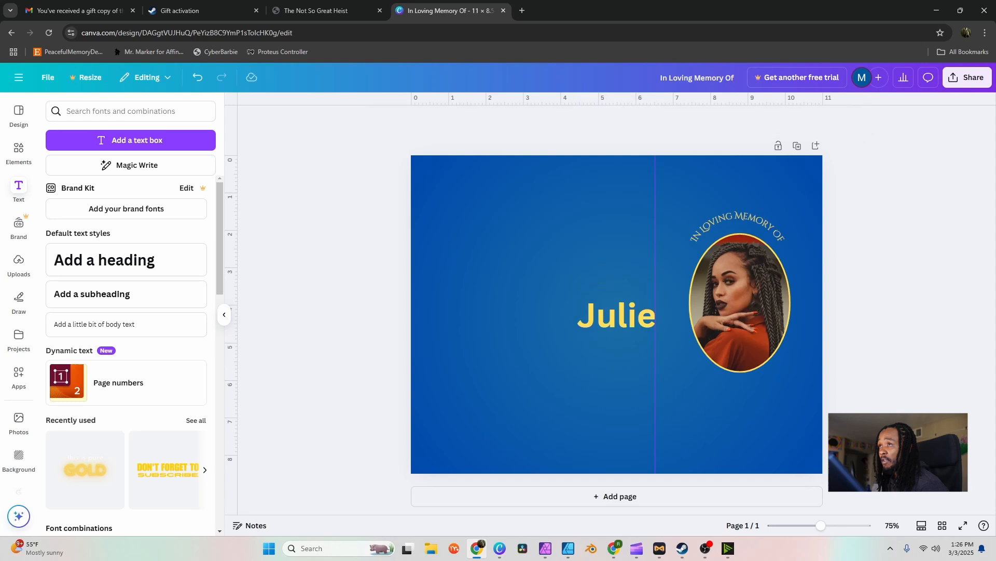
{"action": "left_click", "coordinate": [617, 315]}
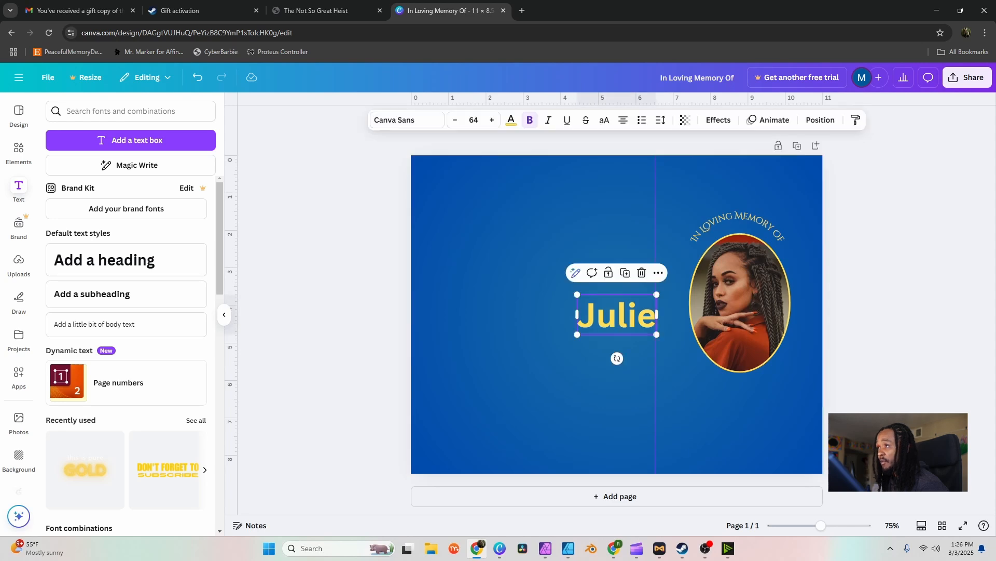
{"action": "left_click_drag", "start_coordinate": [617, 315], "coordinate": [740, 393]}
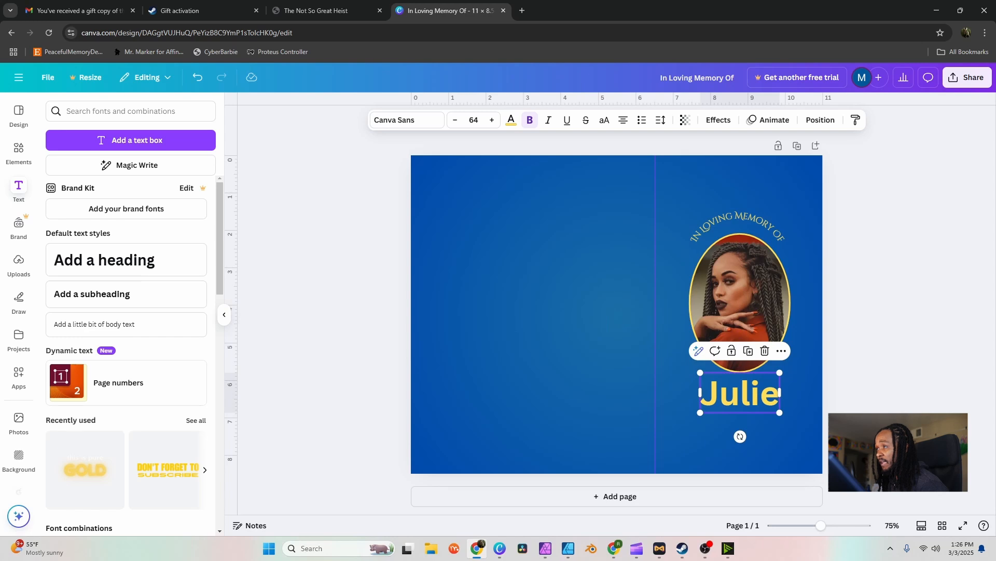
- Filter the Elegant font results to free fonts for the first-name heading
{"action": "left_click", "coordinate": [739, 221]}
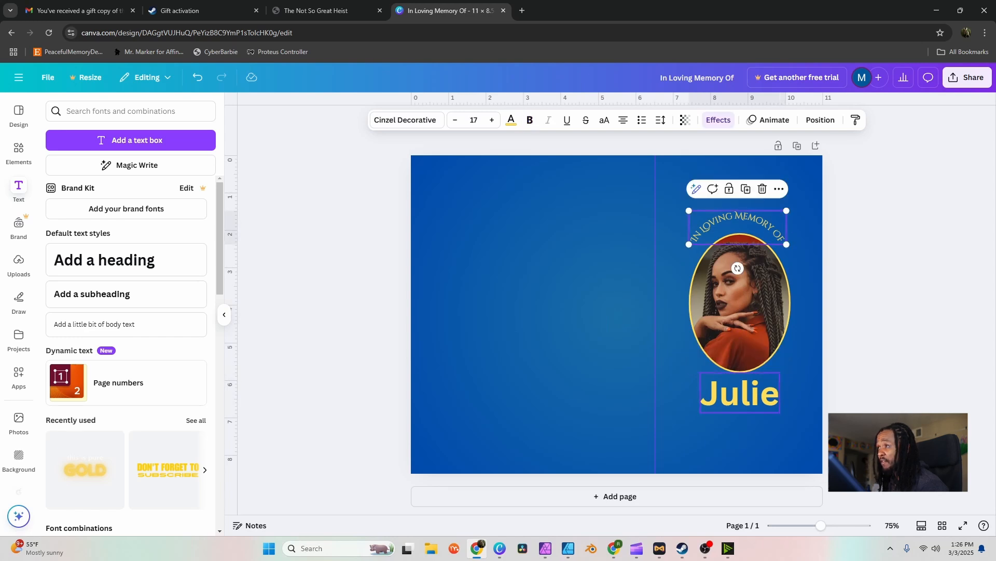
{"action": "left_click", "coordinate": [739, 393]}
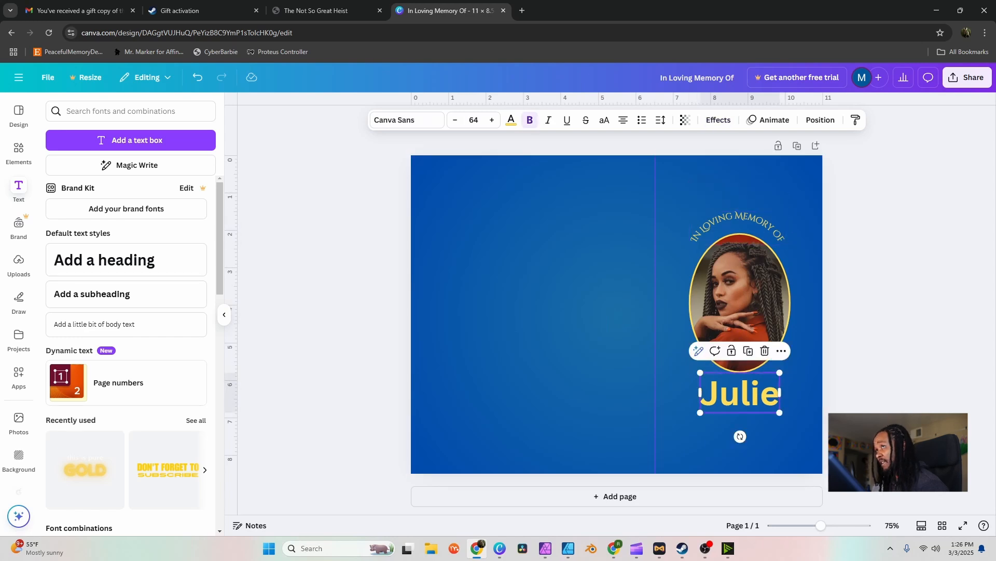
{"action": "left_click", "coordinate": [407, 119]}
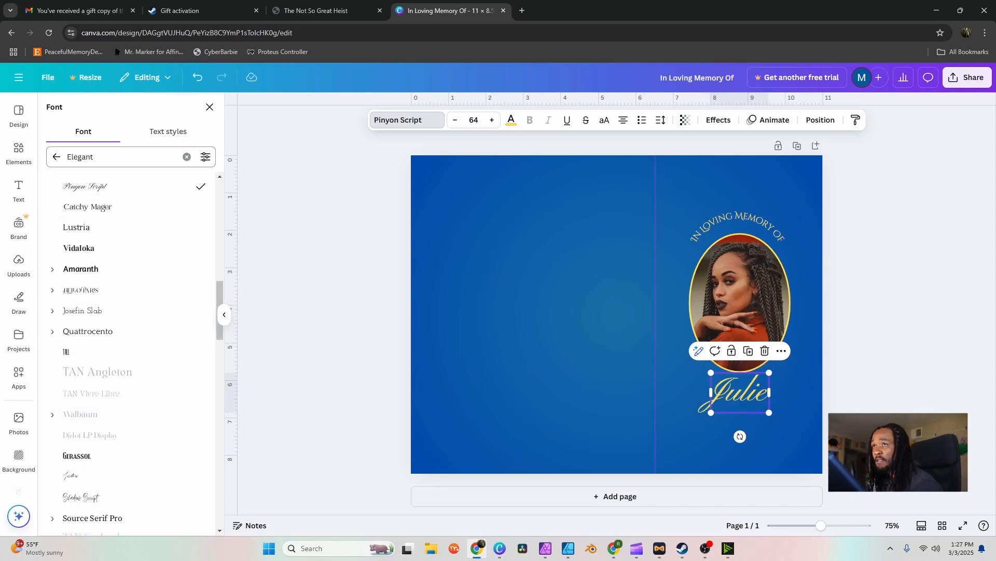
{"action": "left_click", "coordinate": [206, 156]}
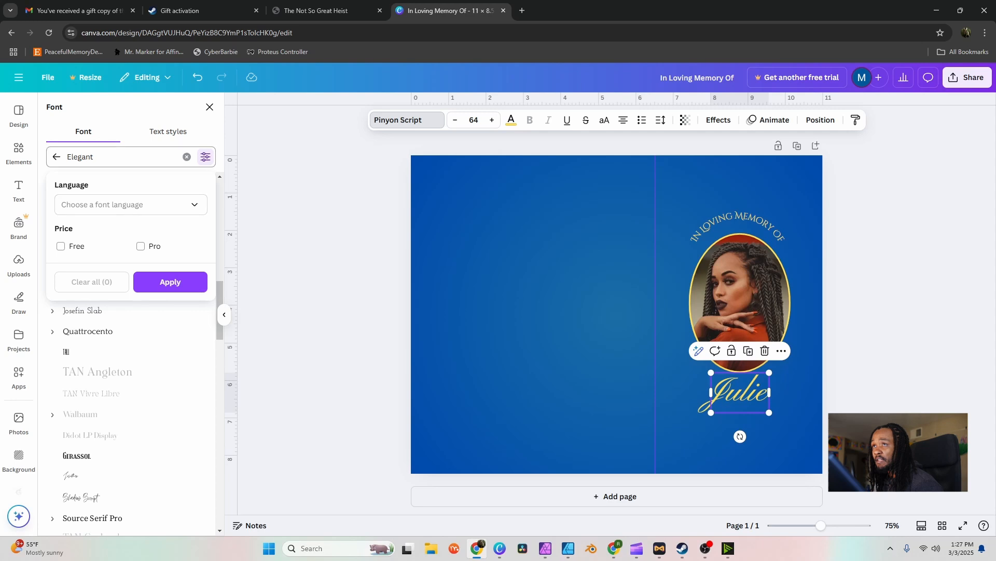
{"action": "left_click", "coordinate": [205, 156]}
{"action": "left_click", "coordinate": [205, 157]}
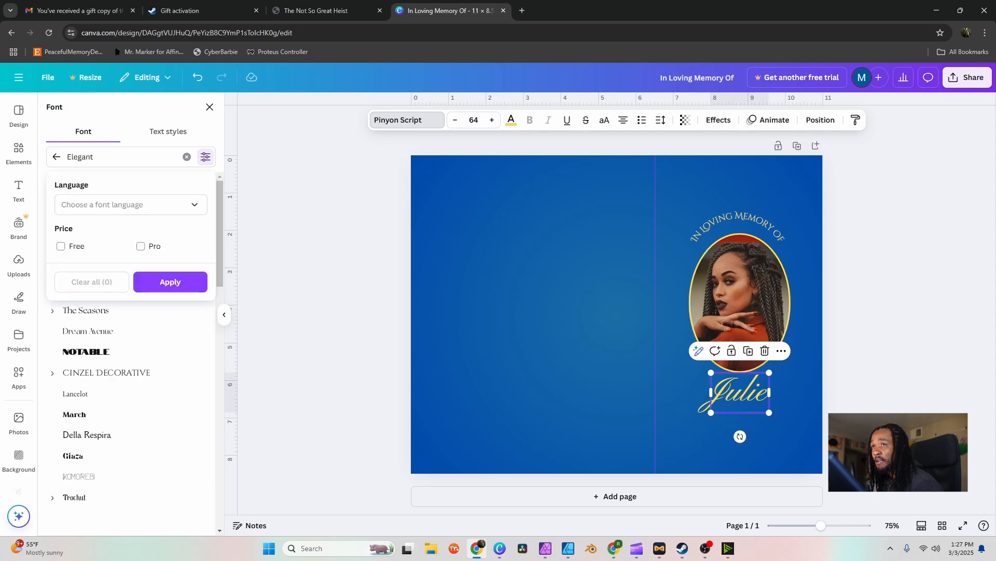
{"action": "left_click", "coordinate": [61, 246]}
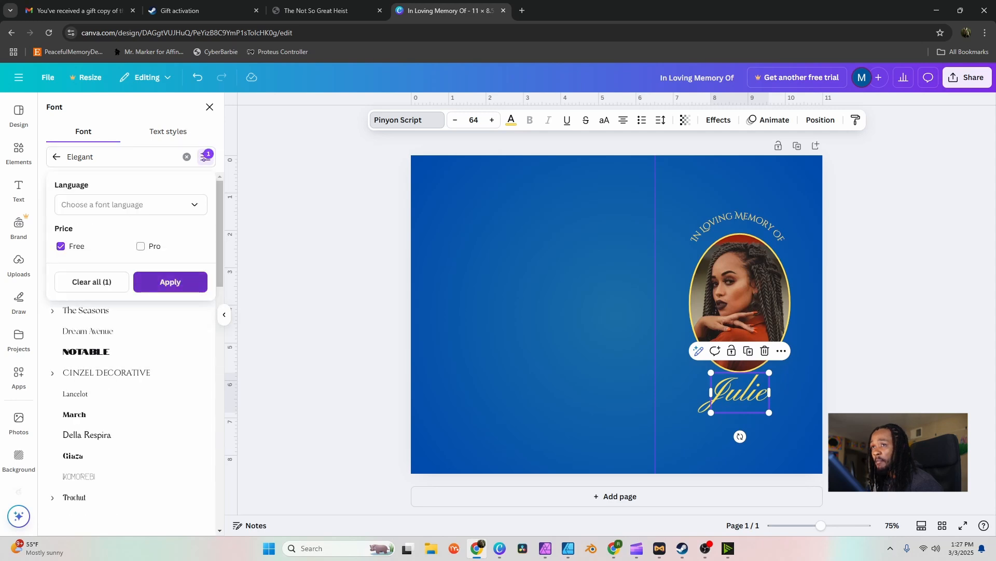
{"action": "left_click", "coordinate": [170, 282]}
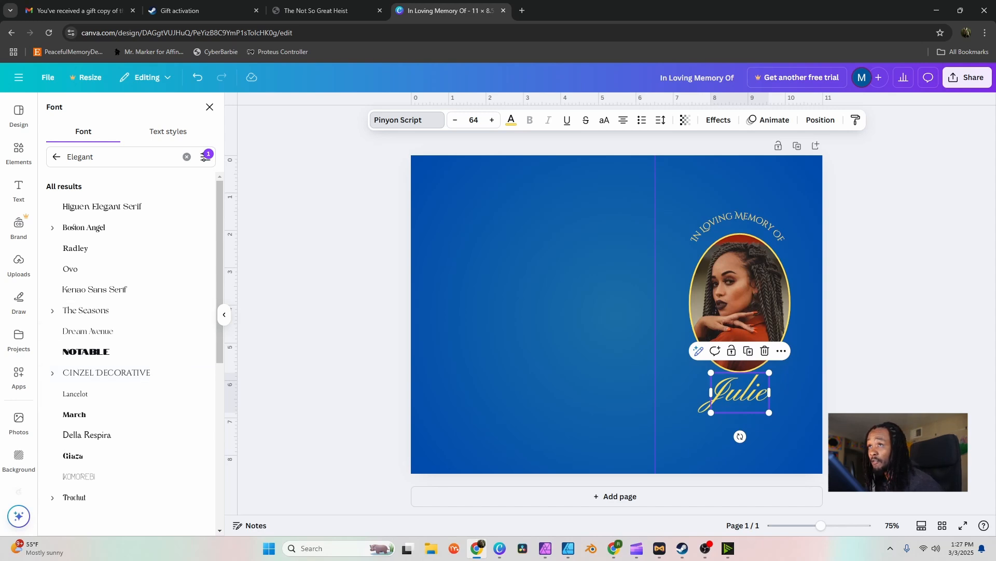
- Change the font of the first-name heading to Maragsa
{"action": "scroll", "coordinate": [130, 392], "scroll_direction": "down", "scroll_amount": 2}
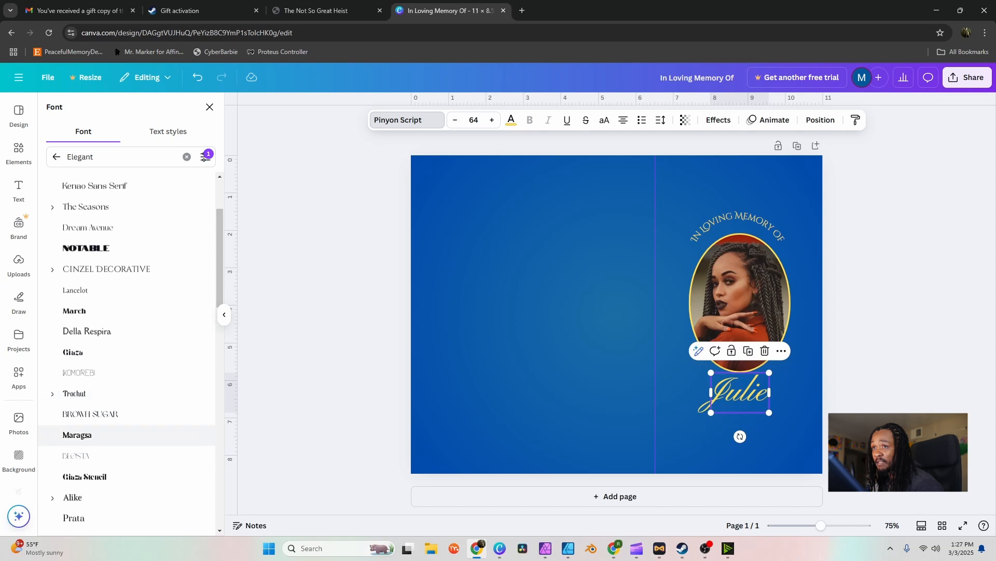
{"action": "scroll", "coordinate": [130, 404], "scroll_direction": "down", "scroll_amount": 1}
{"action": "left_click", "coordinate": [130, 363]}
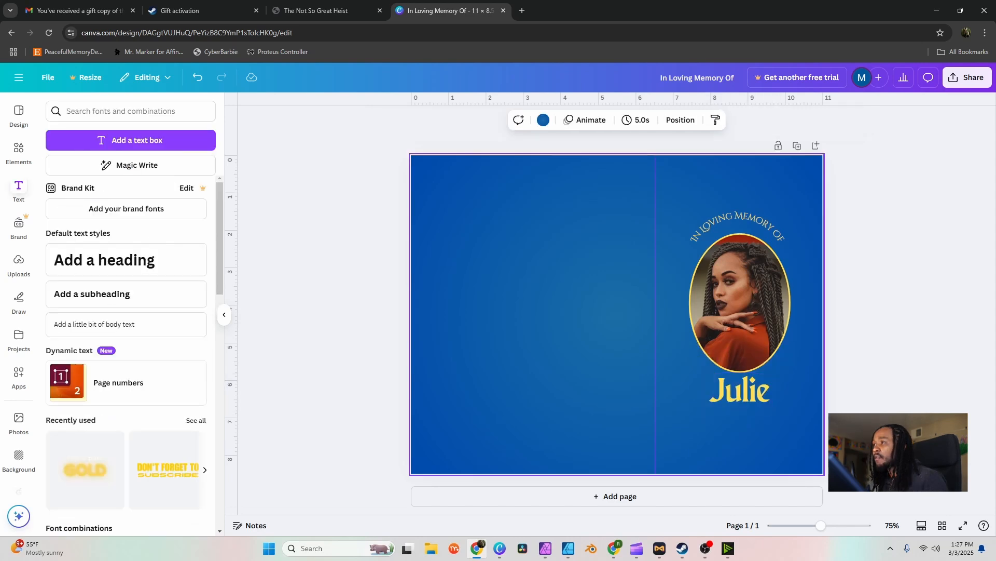
{"action": "left_click", "coordinate": [878, 291]}
{"action": "left_click", "coordinate": [740, 392]}
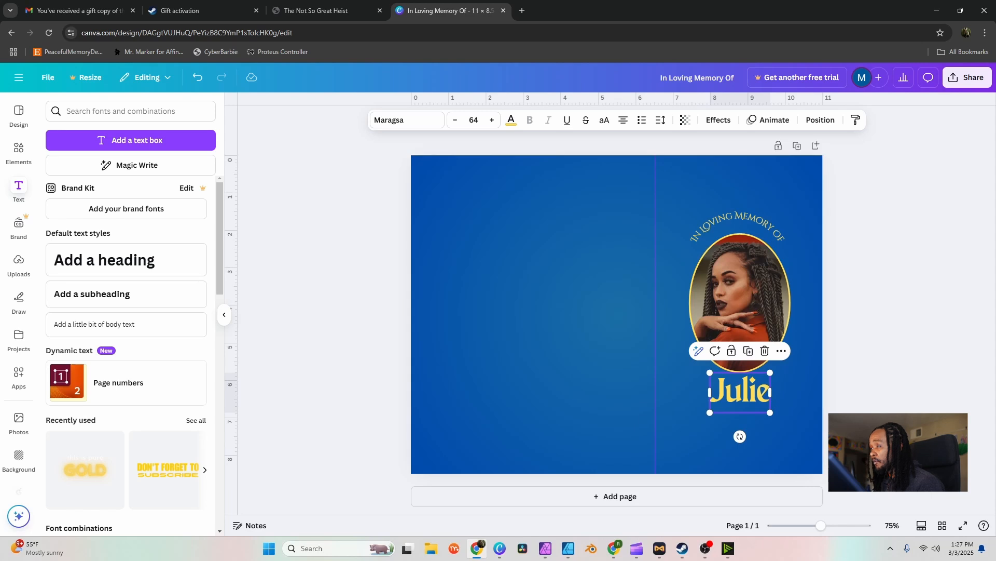
{"action": "key", "text": "Escape"}
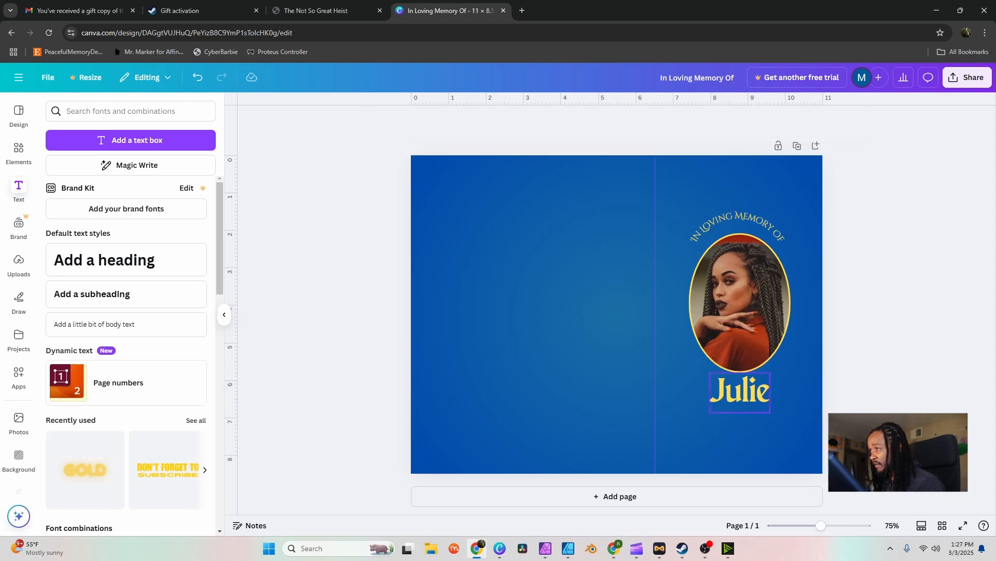
- Duplicate the first-name heading, place the copy centred below it, and replace its text with the deceased's last name
{"action": "left_click", "coordinate": [740, 392]}
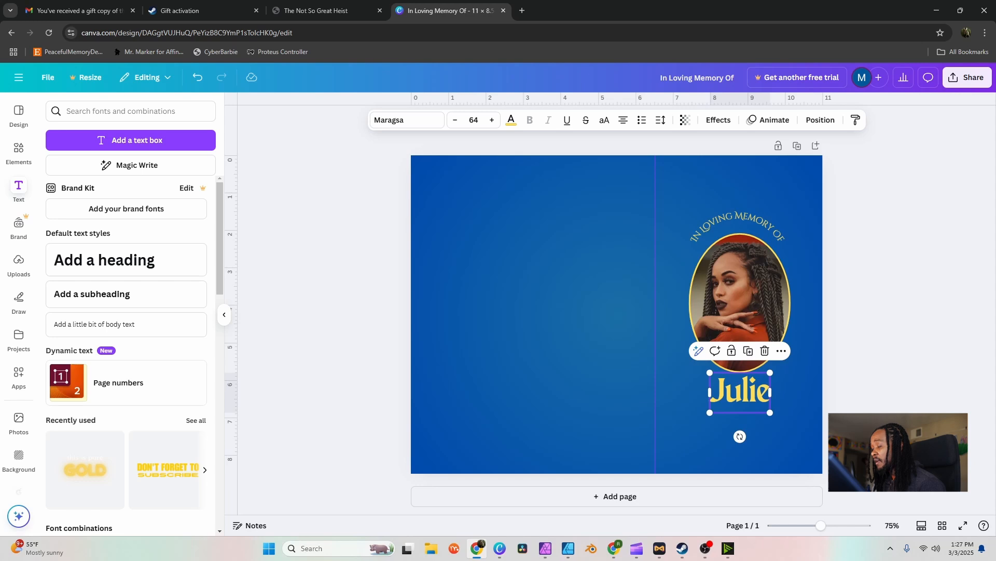
{"action": "left_click", "coordinate": [680, 410]}
{"action": "left_click", "coordinate": [740, 392]}
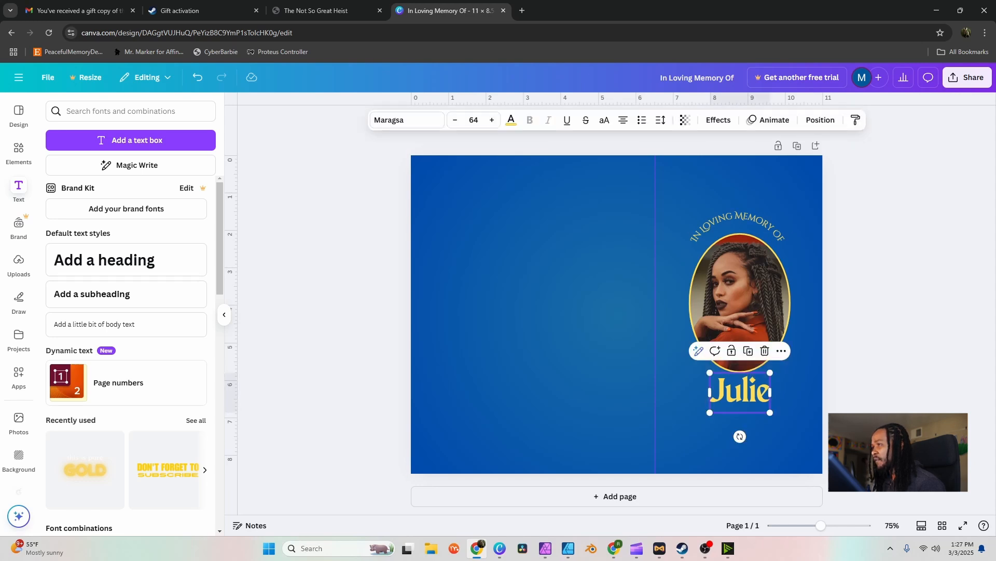
{"action": "left_click", "coordinate": [748, 351]}
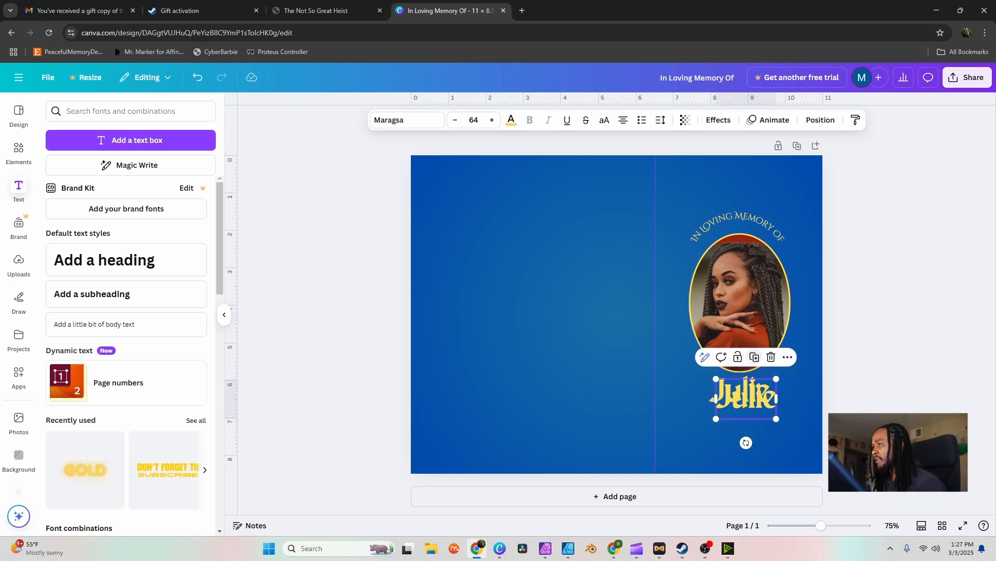
{"action": "left_click_drag", "start_coordinate": [747, 399], "coordinate": [740, 422]}
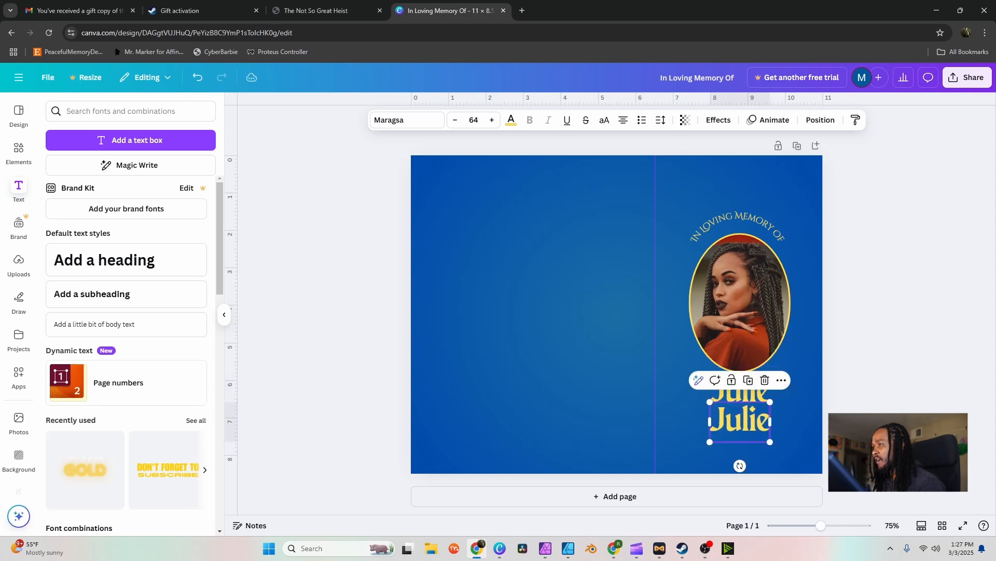
{"action": "double_click", "coordinate": [740, 422]}
{"action": "type", "text": "Jones"}
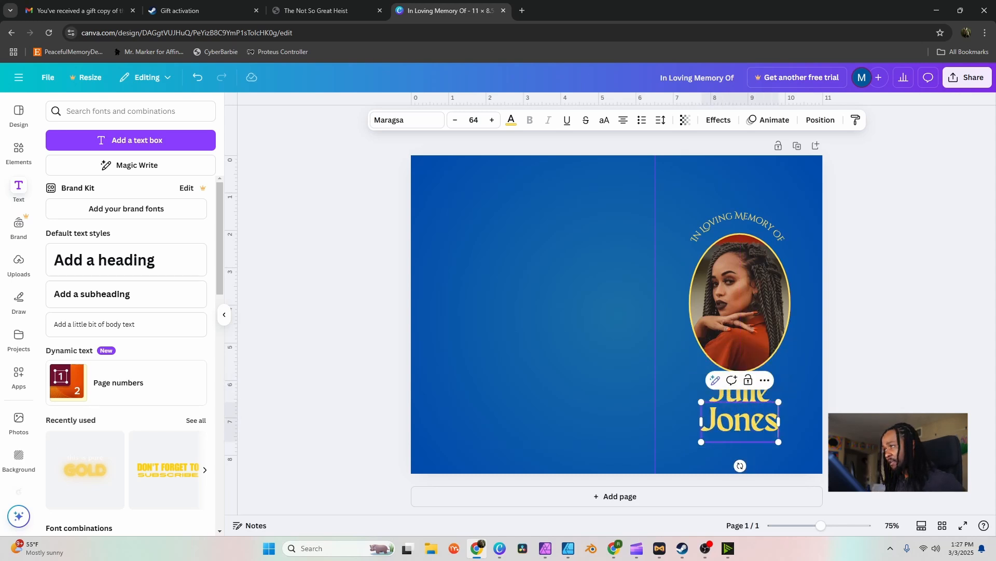
{"action": "key", "text": "ctrl+a"}
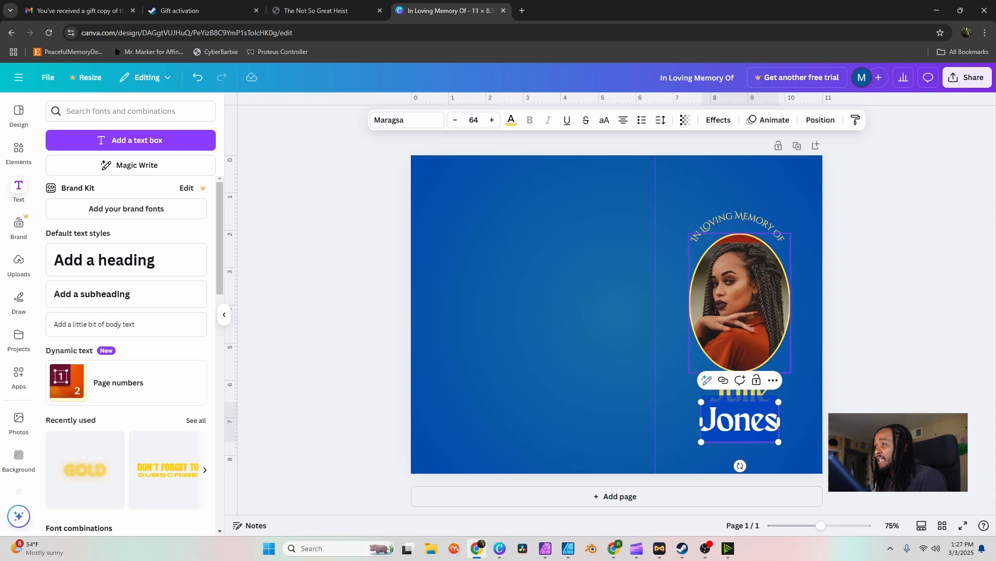
{"action": "left_click", "coordinate": [854, 363]}
- Change the font of the last-name heading to Pinyon Script from the Elegant font results
{"action": "left_click", "coordinate": [740, 421]}
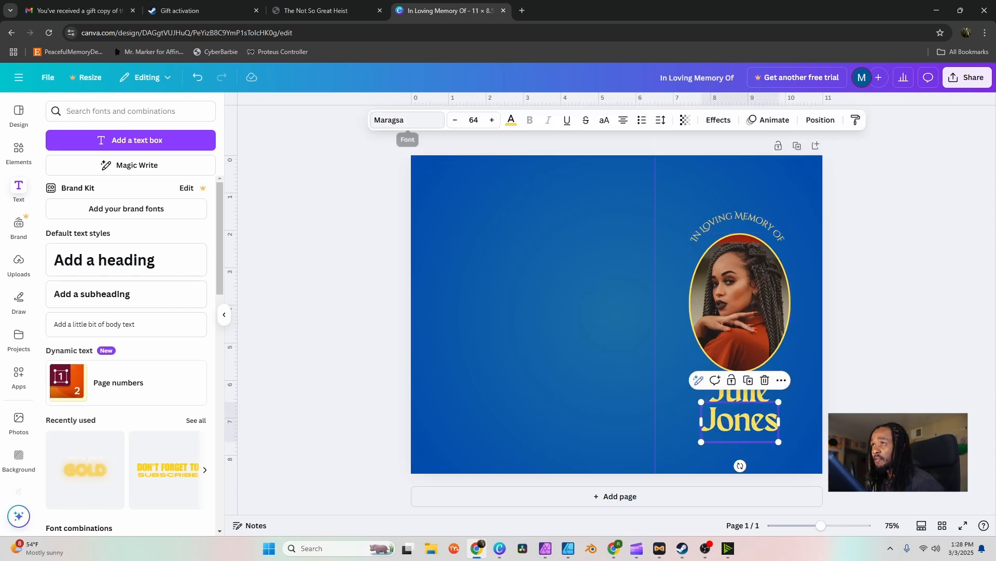
{"action": "left_click", "coordinate": [404, 119]}
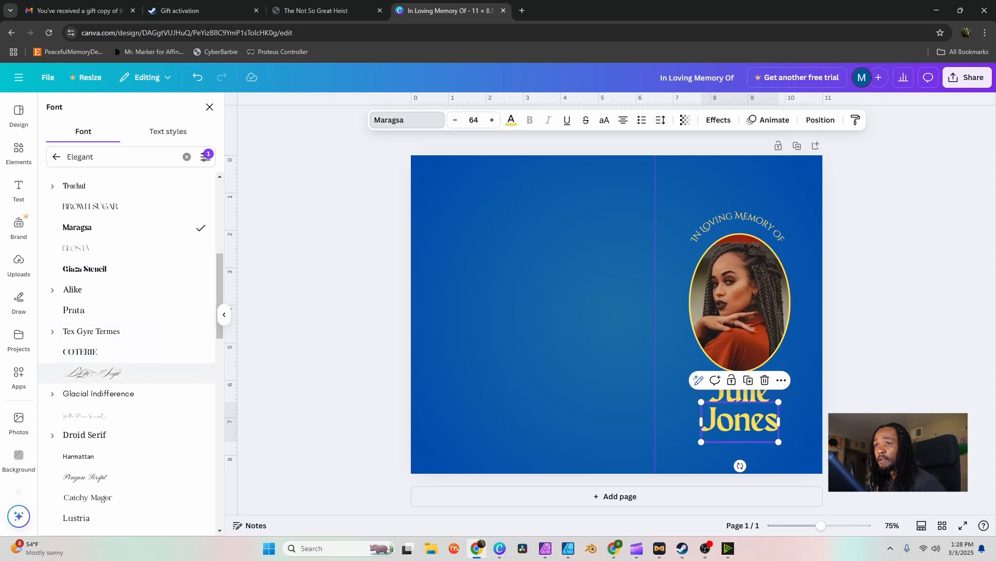
{"action": "scroll", "coordinate": [128, 290], "scroll_direction": "up", "scroll_amount": 3}
{"action": "scroll", "coordinate": [127, 289], "scroll_direction": "up", "scroll_amount": 3}
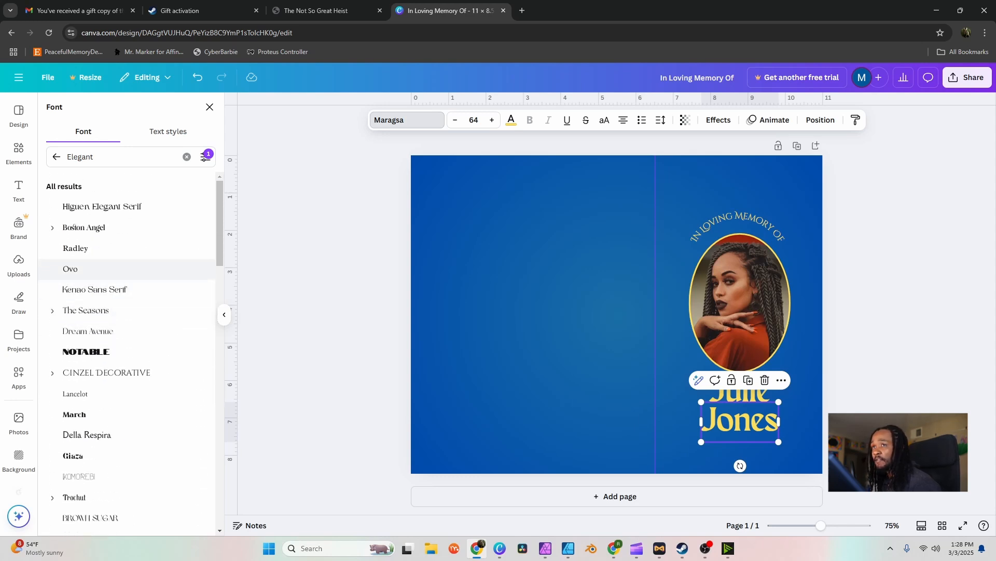
{"action": "scroll", "coordinate": [127, 289], "scroll_direction": "down", "scroll_amount": 1}
{"action": "scroll", "coordinate": [128, 289], "scroll_direction": "down", "scroll_amount": 7}
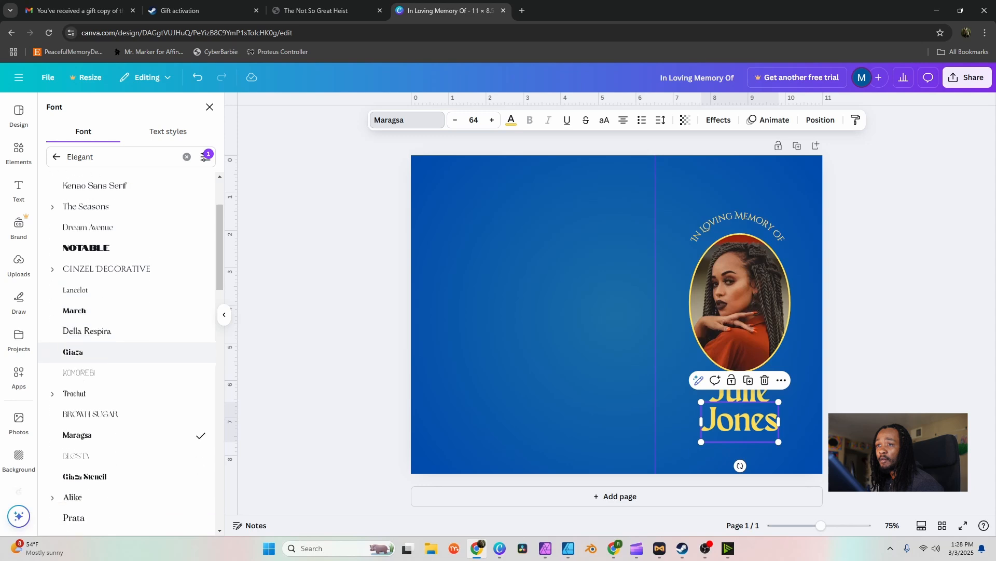
{"action": "scroll", "coordinate": [127, 363], "scroll_direction": "down", "scroll_amount": 4}
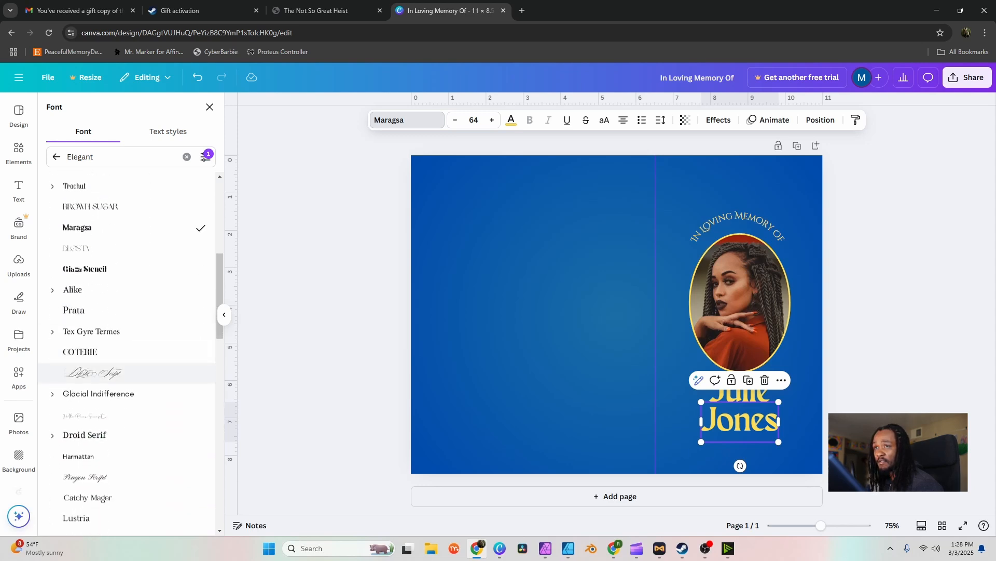
{"action": "left_click", "coordinate": [93, 373]}
{"action": "scroll", "coordinate": [94, 372], "scroll_direction": "down", "scroll_amount": 1}
{"action": "left_click", "coordinate": [86, 424]}
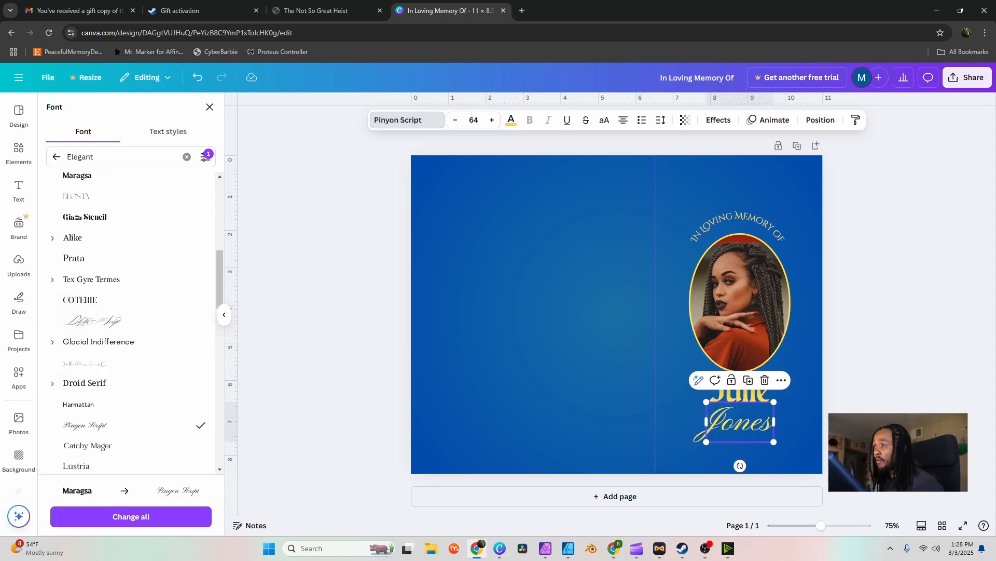
{"action": "left_click", "coordinate": [209, 107]}
{"action": "left_click", "coordinate": [322, 233]}
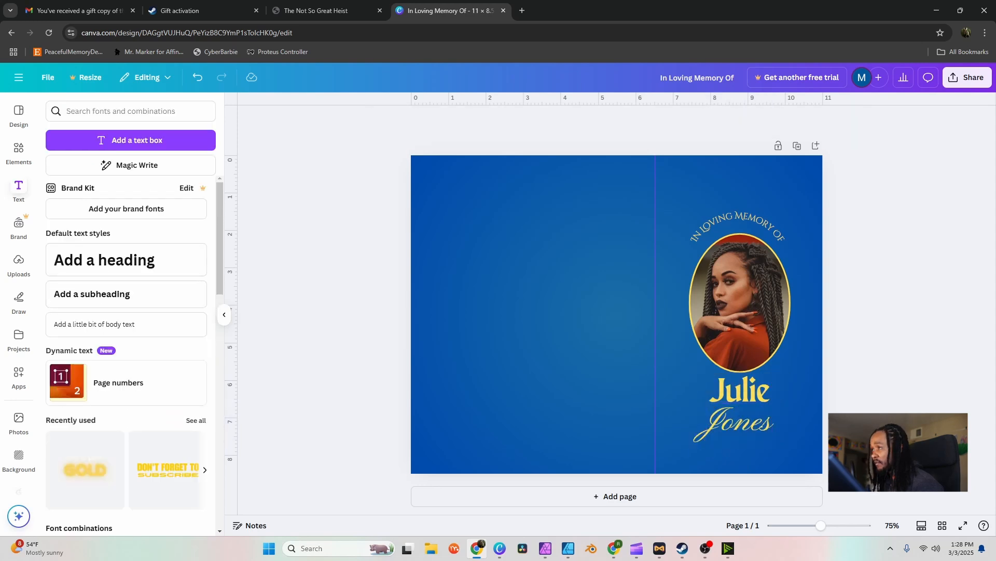
- Colour the last name Light Gray #d9d9d9 and move it up so it slightly overlaps the first name
{"action": "left_click_drag", "start_coordinate": [740, 423], "coordinate": [739, 414]}
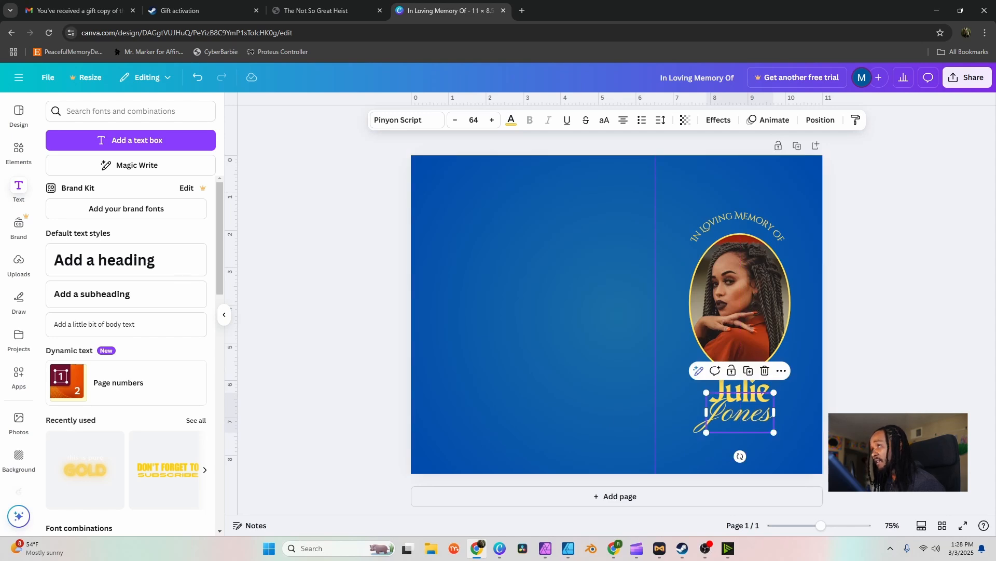
{"action": "left_click", "coordinate": [512, 120]}
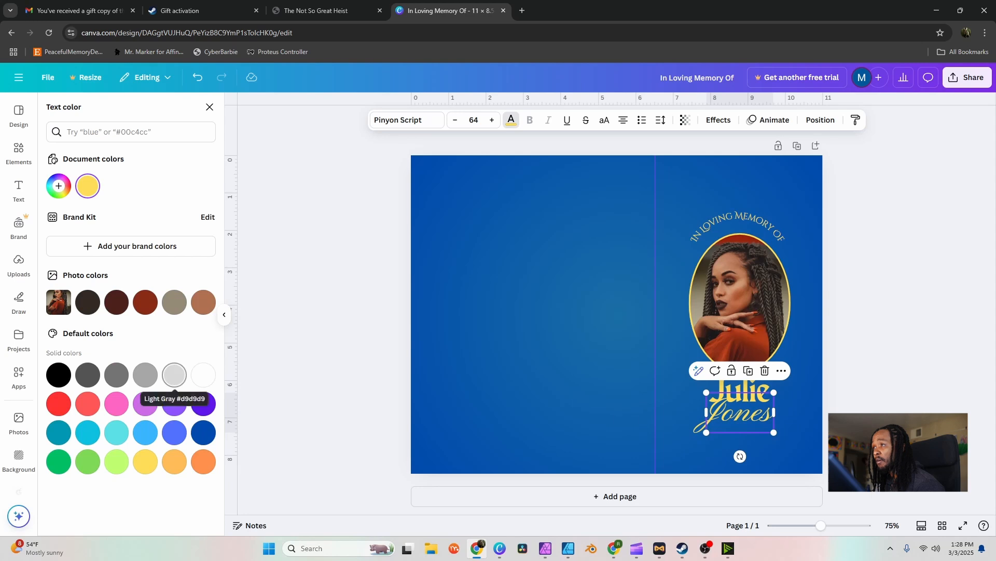
{"action": "left_click", "coordinate": [174, 375]}
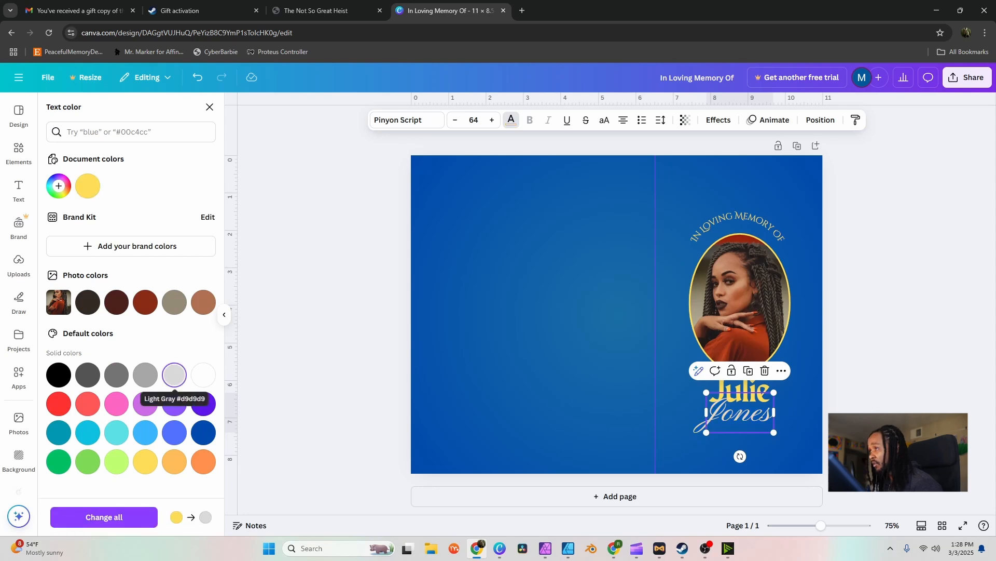
{"action": "left_click", "coordinate": [210, 107]}
{"action": "left_click", "coordinate": [858, 371]}
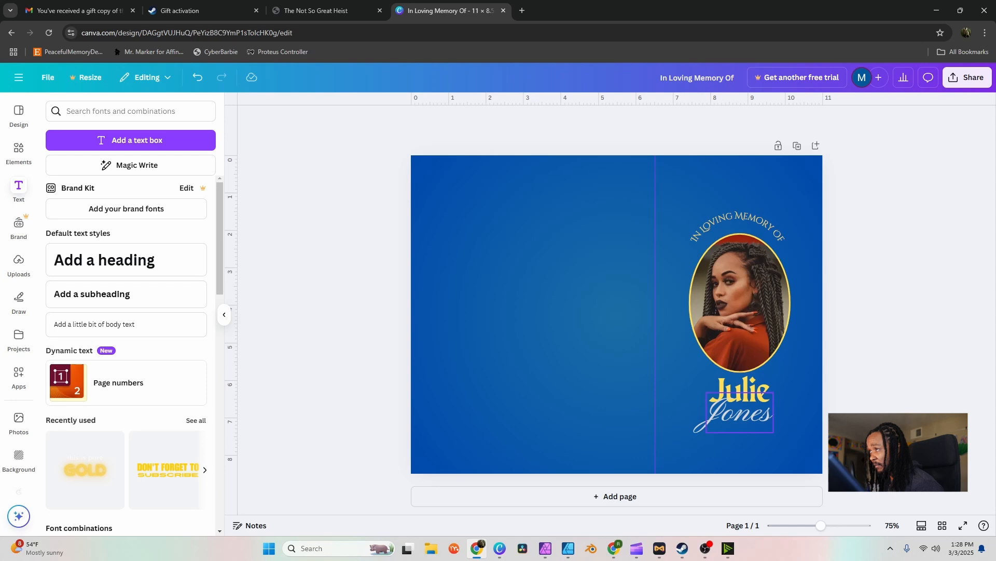
{"action": "left_click", "coordinate": [740, 413]}
{"action": "key", "text": "shift+Up"}
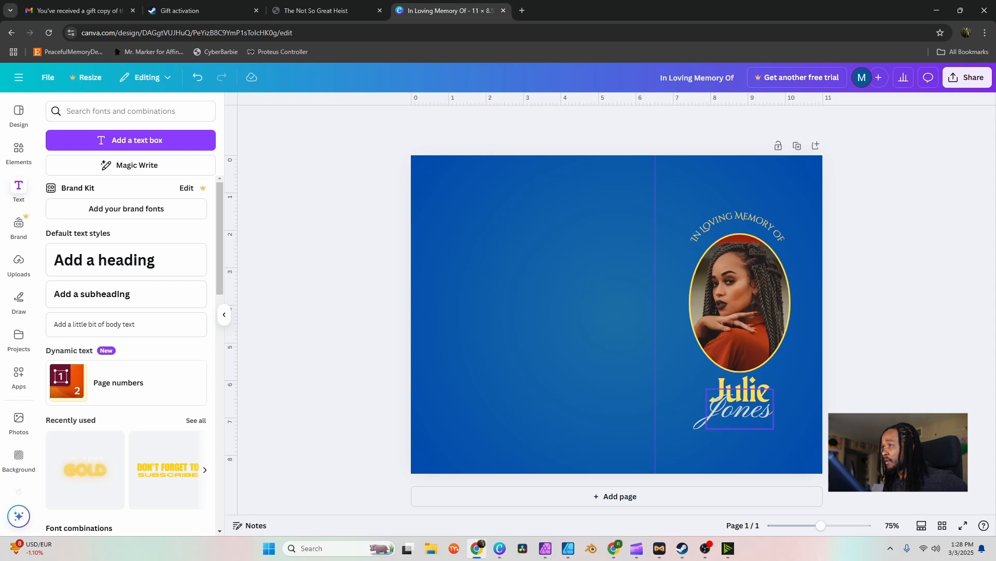
- Duplicate the first-name heading, place the copy above the curved heading near the cover's upper edge, and set its font size to 14
{"action": "left_click", "coordinate": [739, 394]}
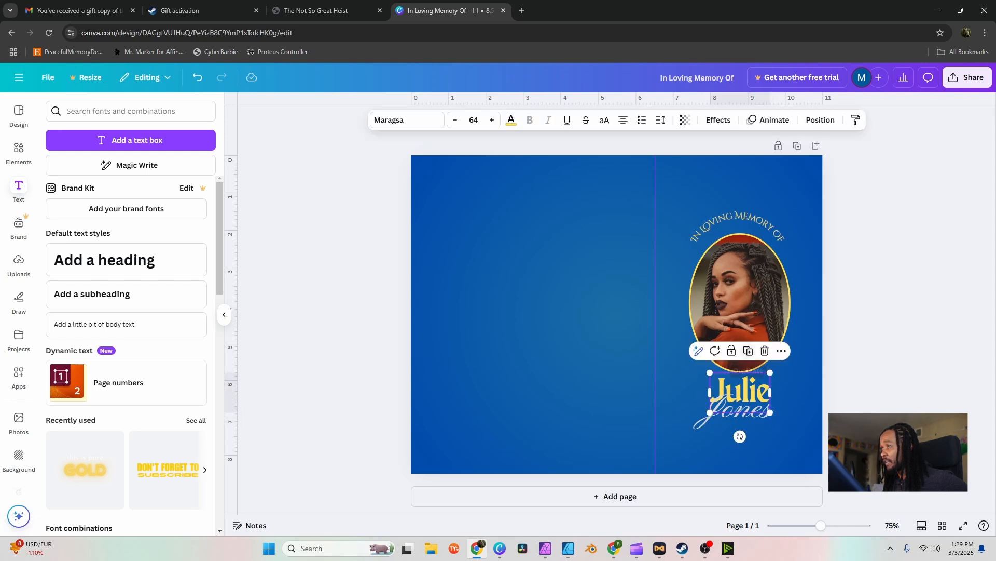
{"action": "key", "text": "ctrl+d"}
{"action": "left_click_drag", "start_coordinate": [743, 397], "coordinate": [695, 190]}
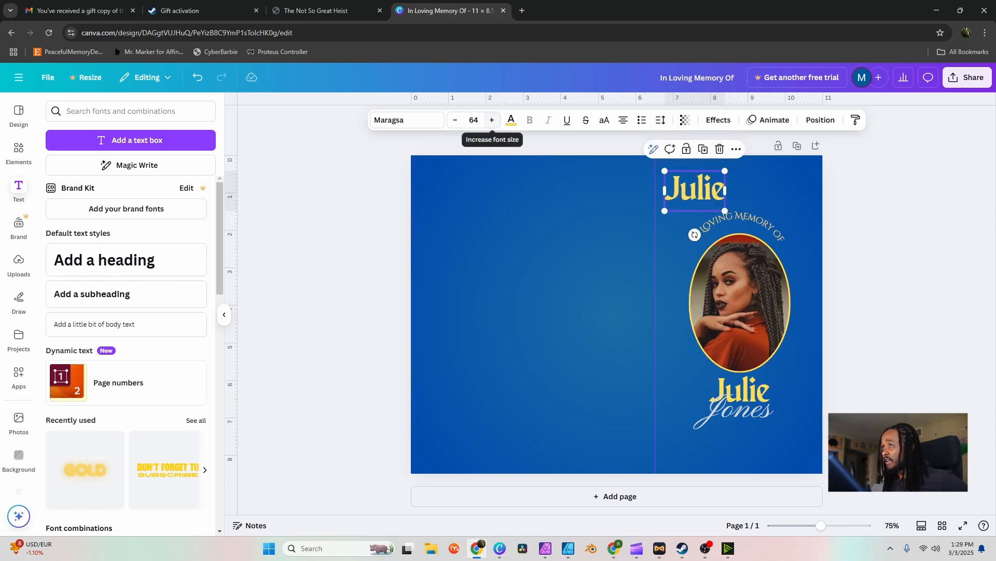
{"action": "left_click", "coordinate": [473, 119]}
{"action": "scroll", "coordinate": [468, 166], "scroll_direction": "up", "scroll_amount": 4}
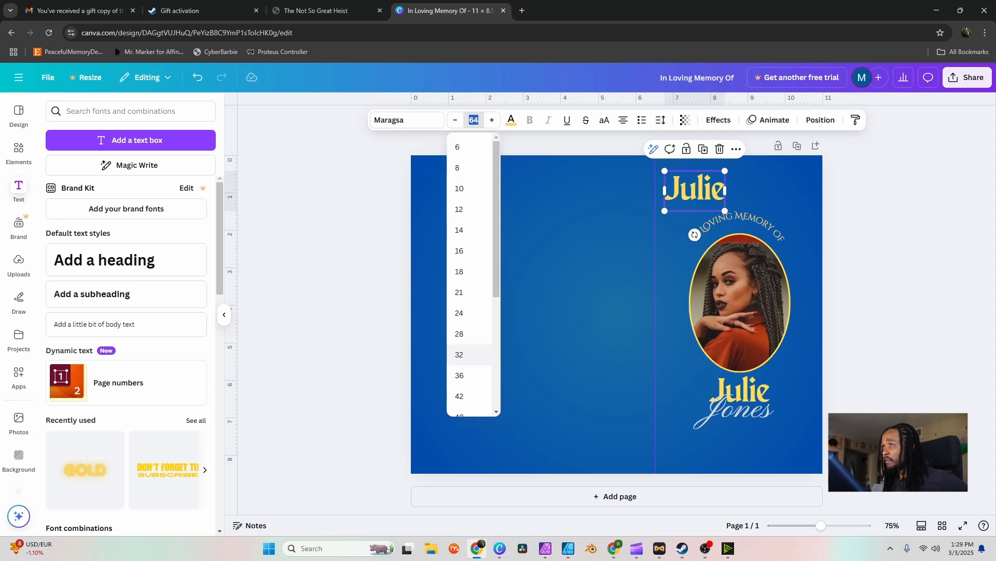
{"action": "left_click", "coordinate": [459, 230]}
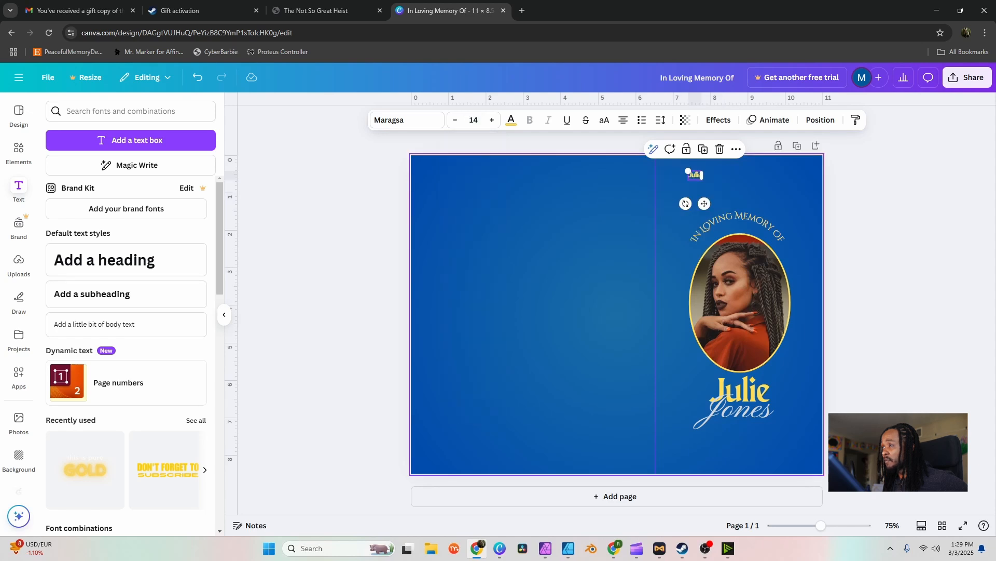
{"action": "key", "text": "Escape"}
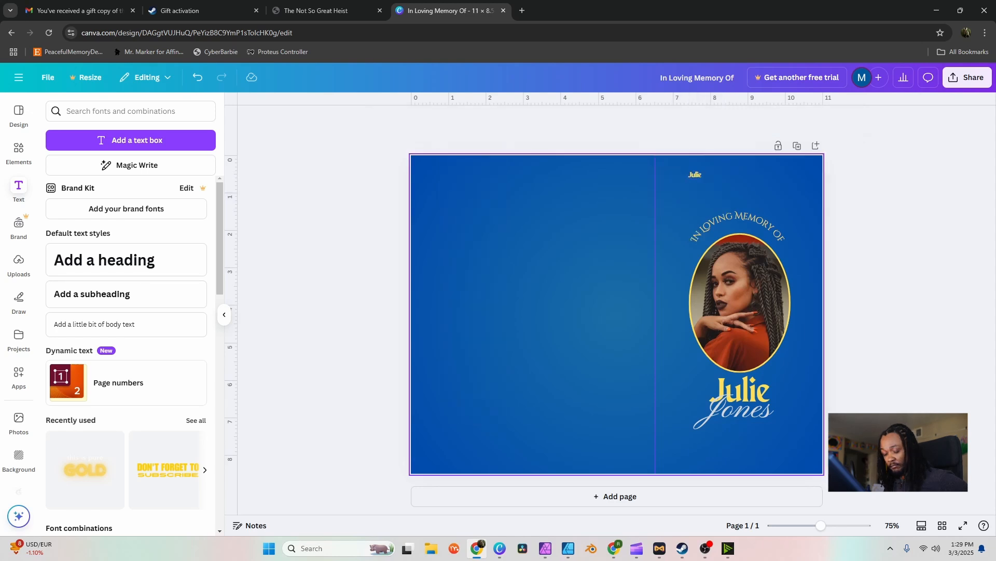
- Move the small name copy closer to the fold guide and change its font to Alike
{"action": "left_click_drag", "start_coordinate": [695, 176], "coordinate": [683, 176]}
{"action": "double_click", "coordinate": [683, 176]}
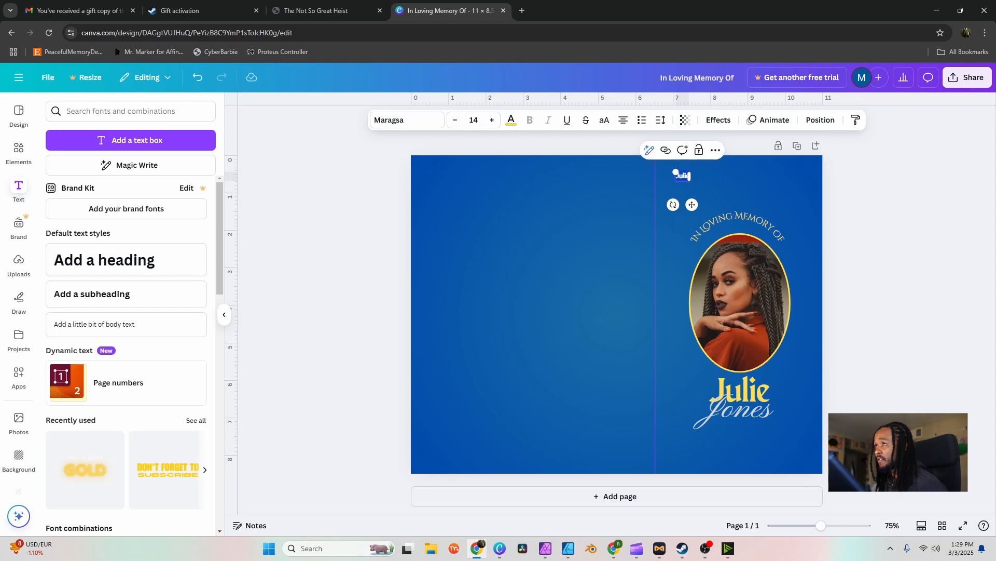
{"action": "left_click", "coordinate": [408, 120]}
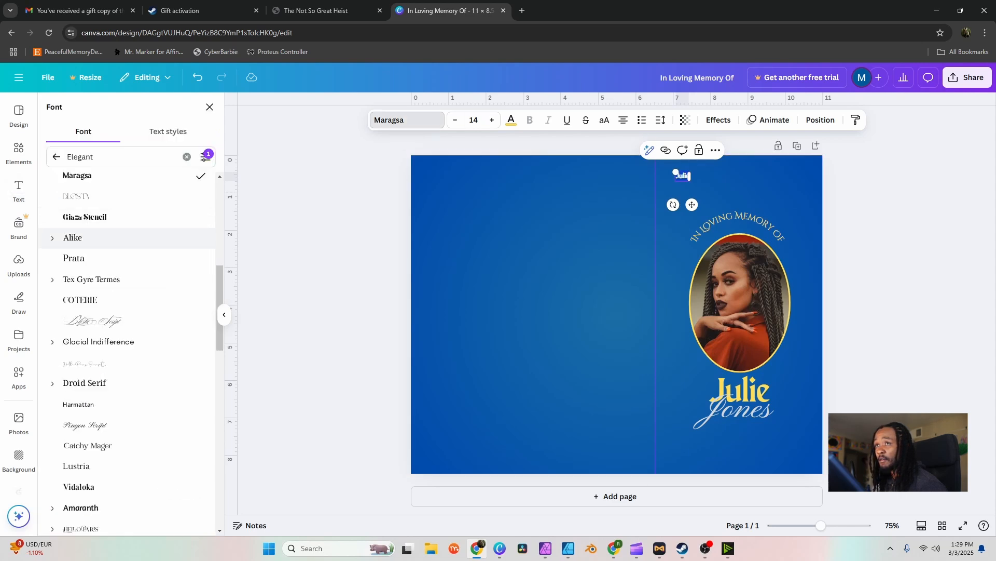
{"action": "left_click", "coordinate": [77, 238]}
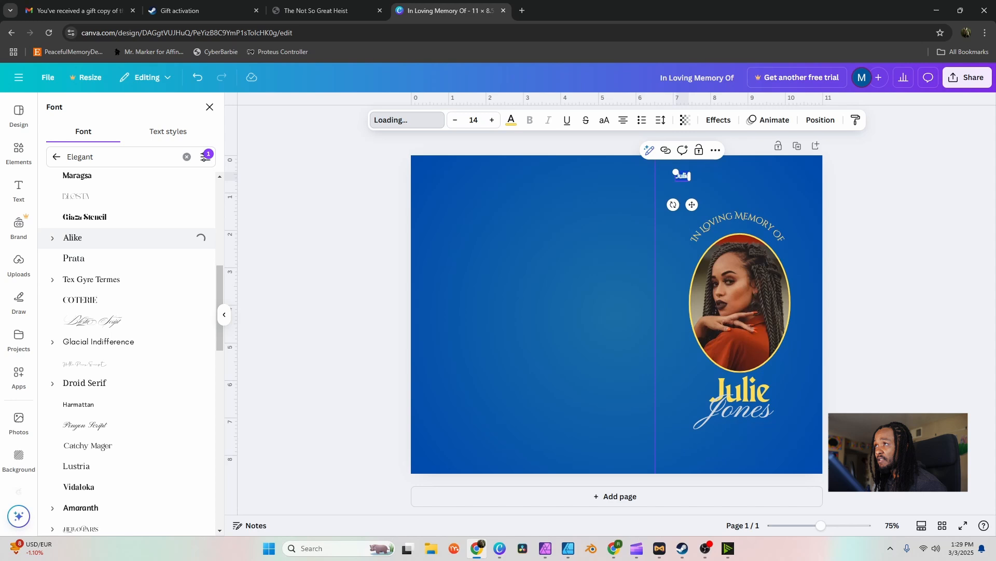
- Replace the small copy's text with the deceased's date of birth and position it just right of the fold guide
{"action": "double_click", "coordinate": [685, 176]}
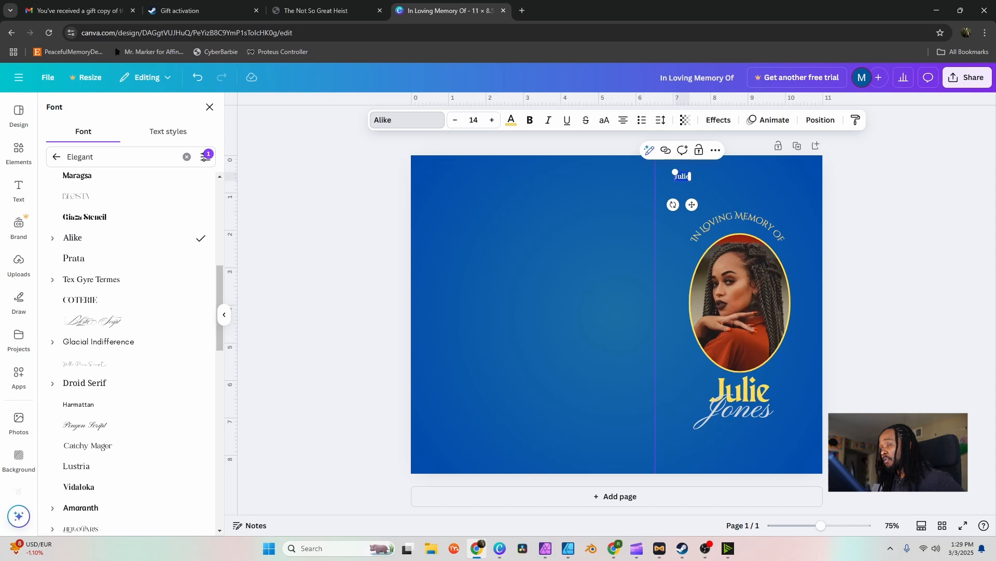
{"action": "type", "text": "January"}
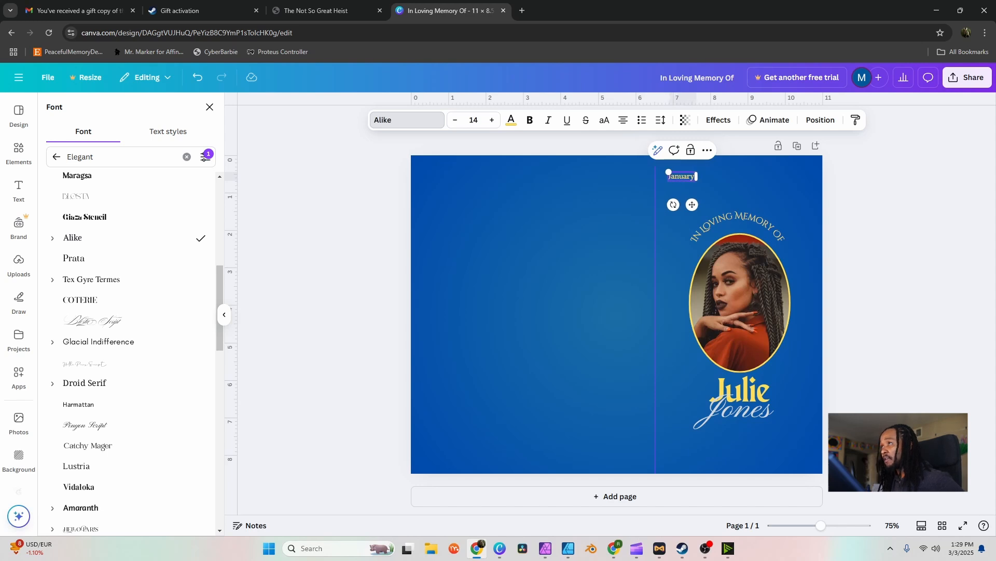
{"action": "type", "text": " 1,"}
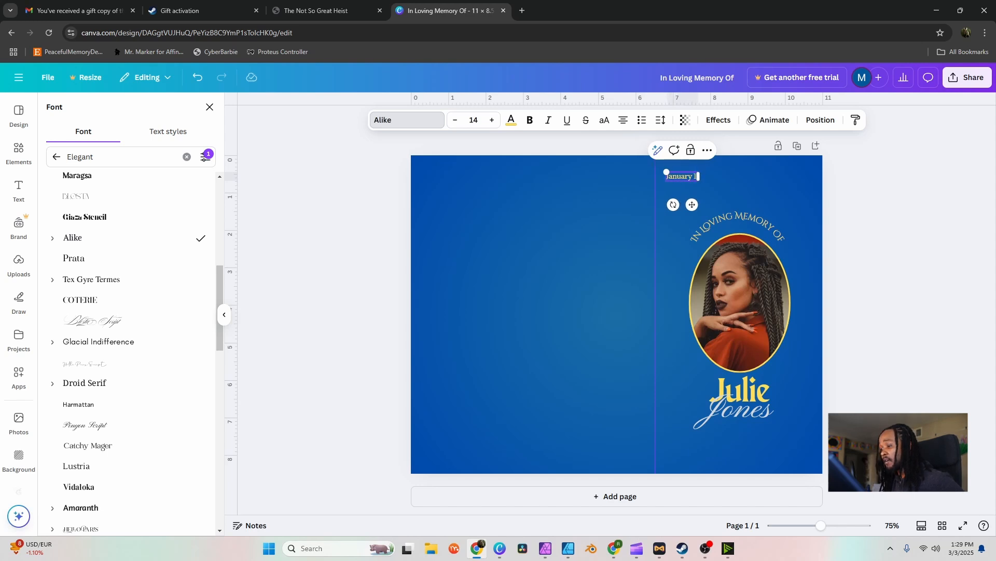
{"action": "type", "text": " 19"}
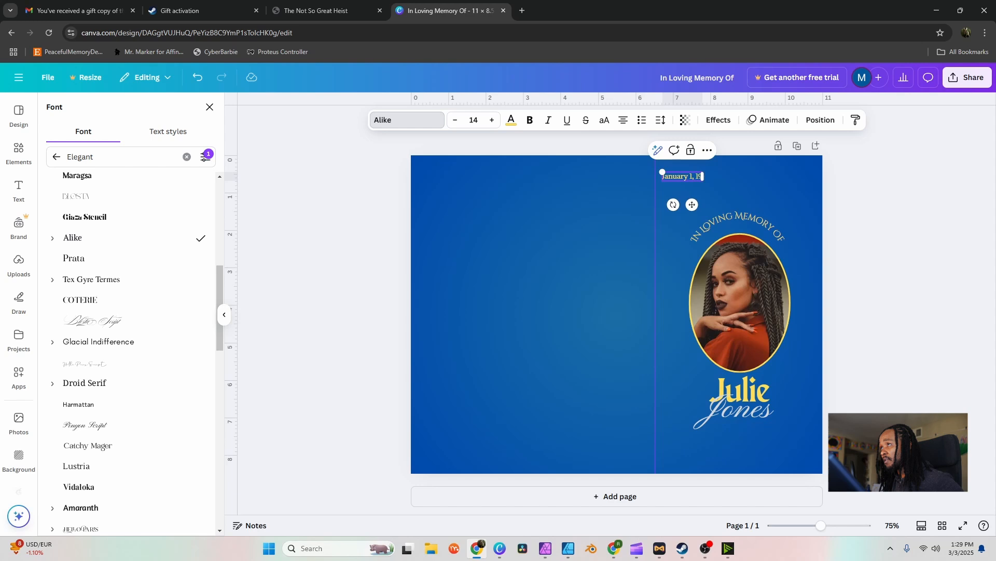
{"action": "type", "text": "78"}
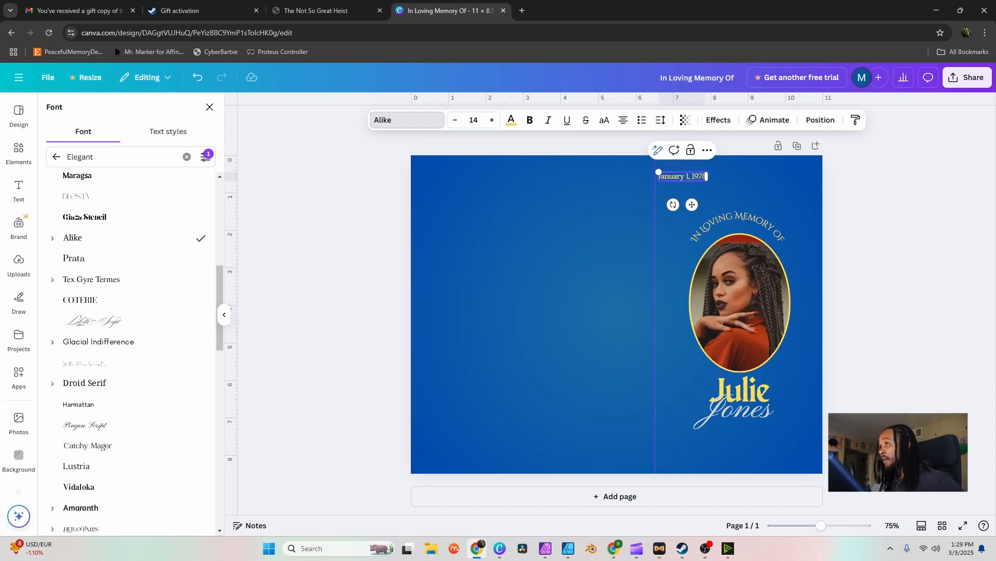
{"action": "key", "text": "Escape"}
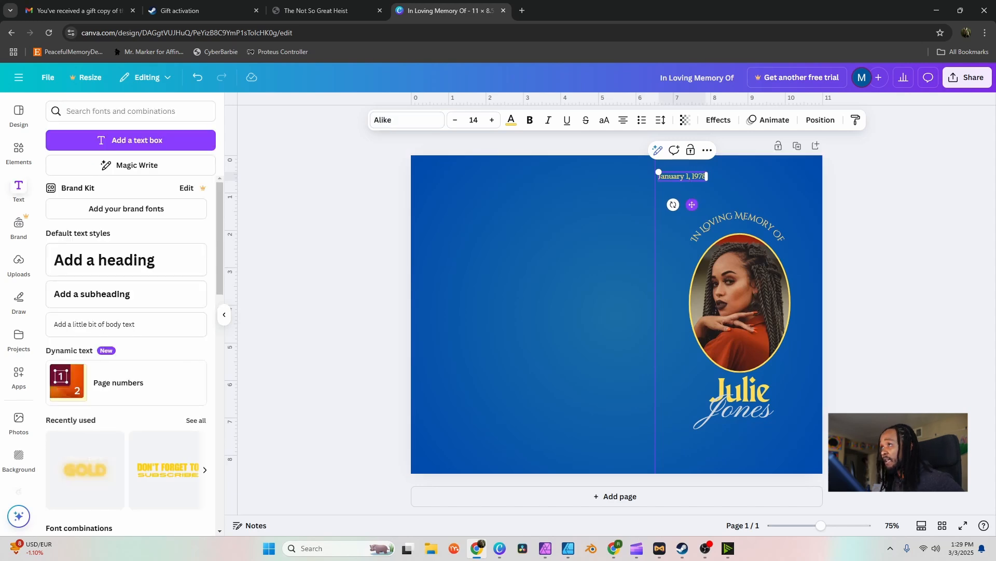
{"action": "left_click_drag", "start_coordinate": [692, 204], "coordinate": [698, 204]}
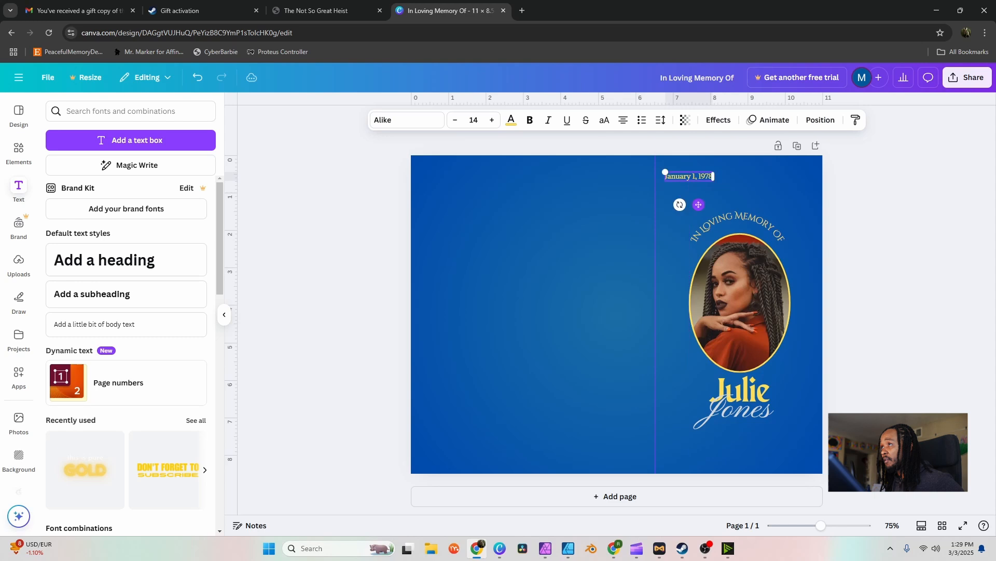
{"action": "key", "text": "Escape"}
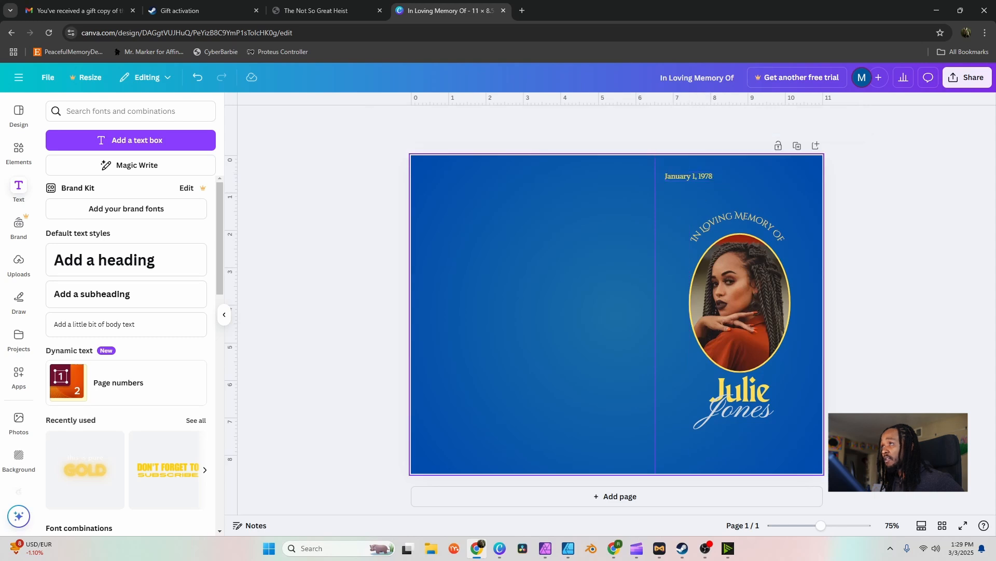
- Duplicate the birth date, place the copy level with it in the cover's upper-right corner, and replace its text with "December 12, 2024"
{"action": "left_click", "coordinate": [689, 176]}
{"action": "left_click", "coordinate": [697, 156]}
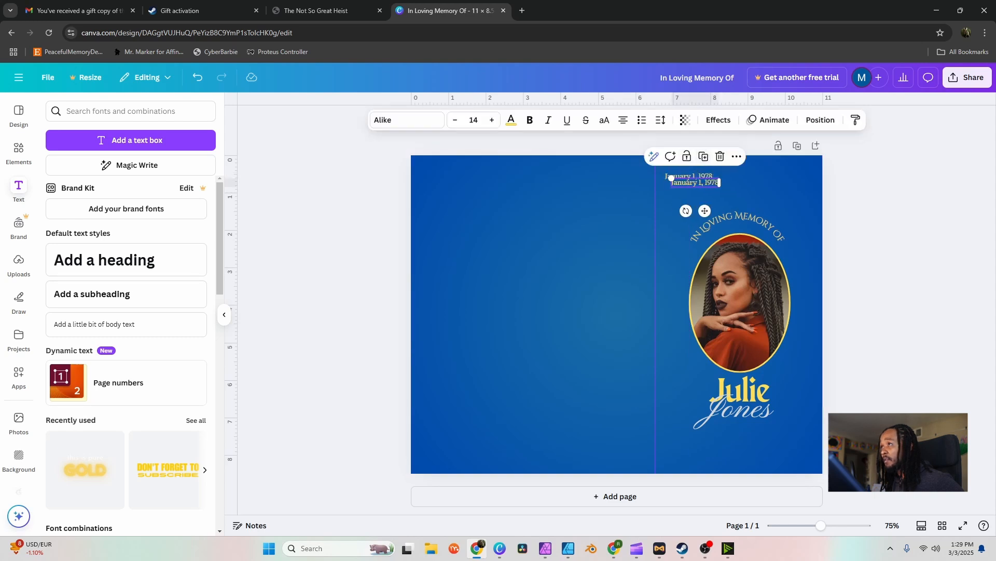
{"action": "left_click_drag", "start_coordinate": [672, 178], "coordinate": [700, 172]}
{"action": "left_click_drag", "start_coordinate": [767, 176], "coordinate": [780, 177]}
{"action": "double_click", "coordinate": [780, 176]}
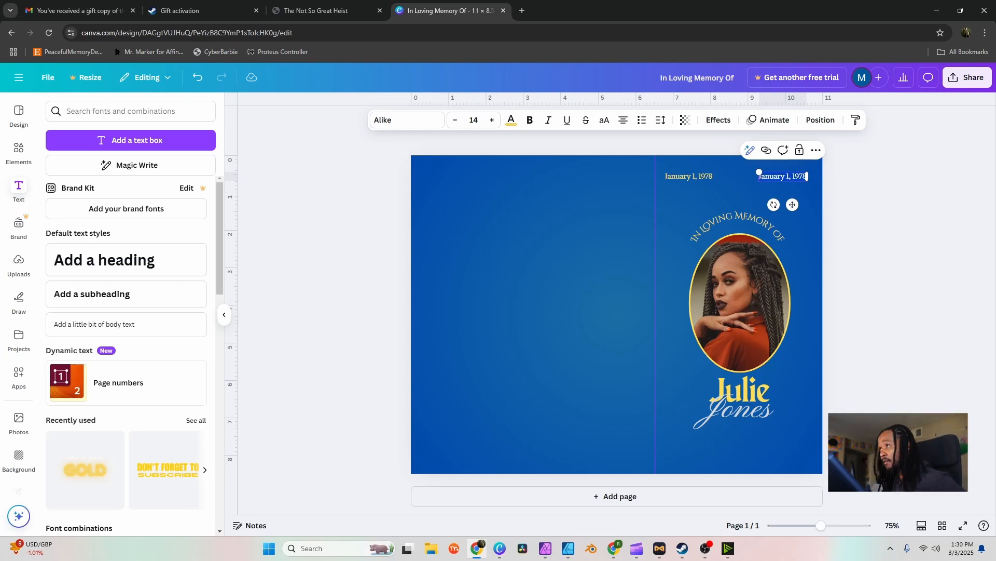
{"action": "type", "text": "December 12, 2024"}
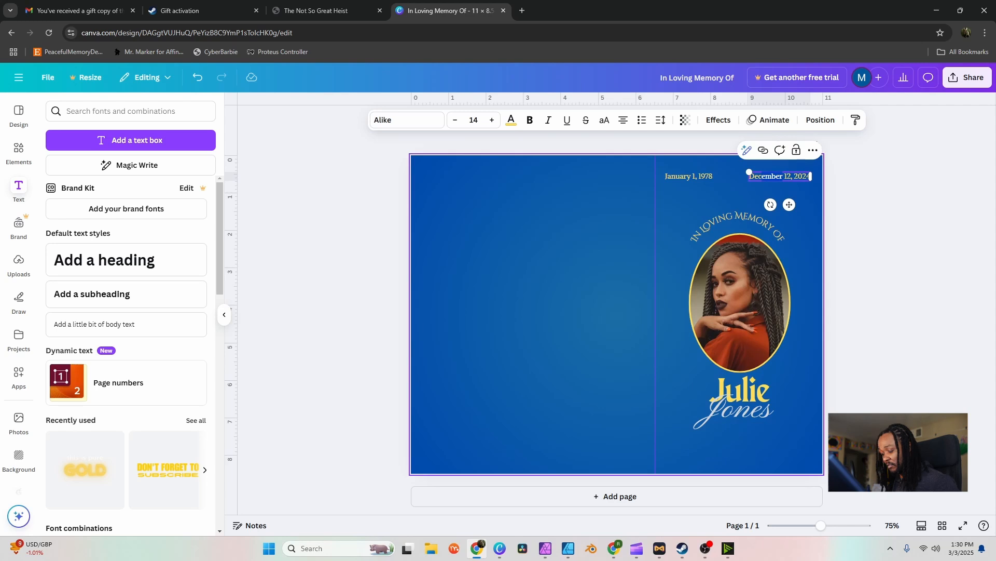
- Abbreviate the month names in the death date and the birth date, ending each abbreviation with a period
{"action": "type", "text": "."}
{"action": "left_click", "coordinate": [686, 176]}
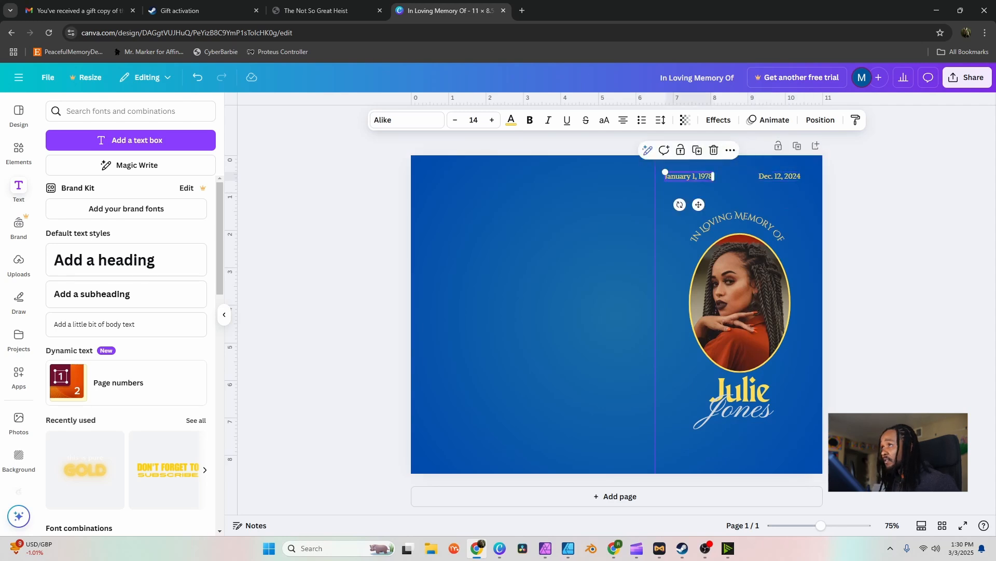
{"action": "left_click", "coordinate": [687, 177]}
{"action": "type", "text": "."}
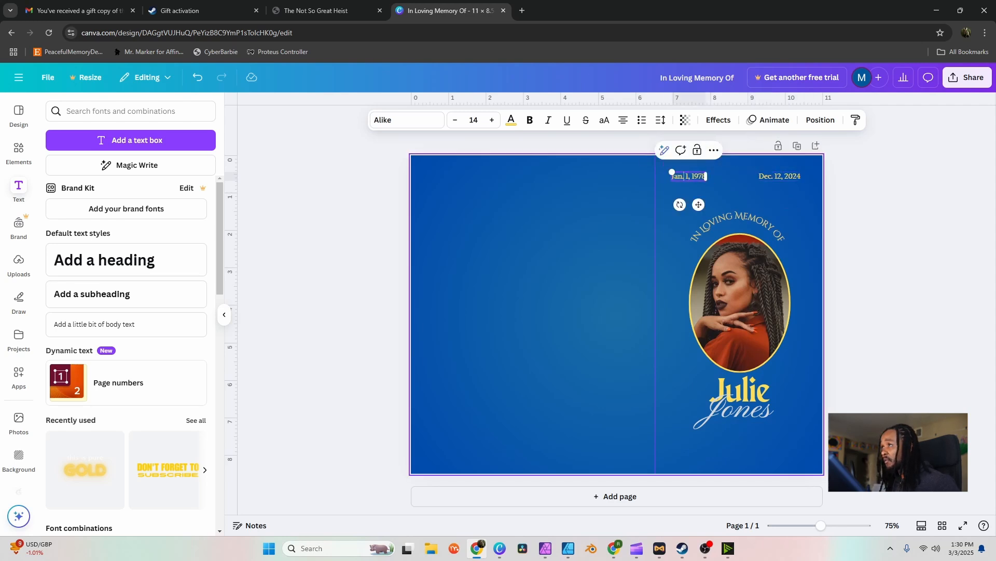
{"action": "left_click", "coordinate": [872, 218]}
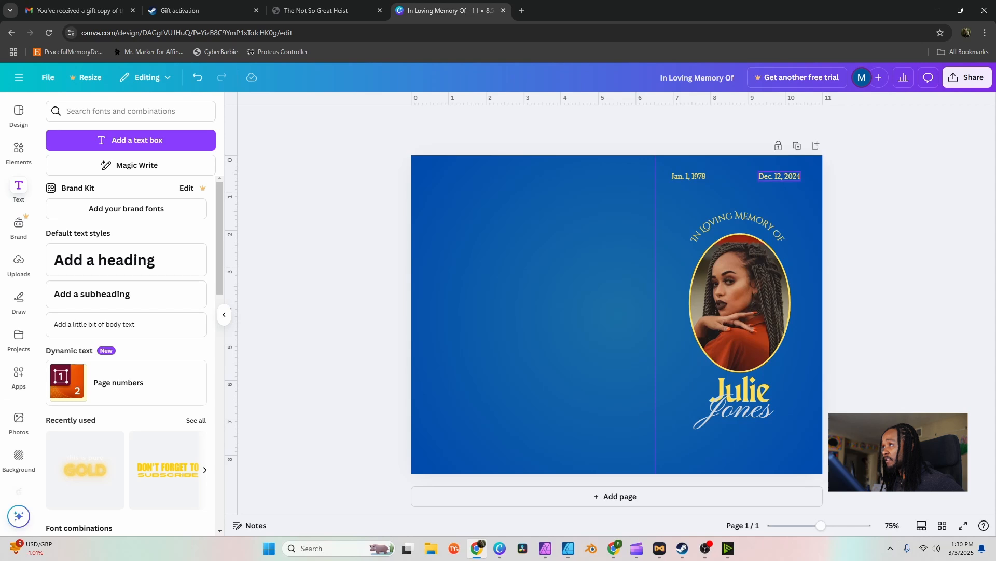
- Nudge the death date outward toward the cover's edge and stretch the oval photo slightly upward toward the curved heading
{"action": "left_click_drag", "start_coordinate": [779, 177], "coordinate": [787, 176]}
{"action": "left_click", "coordinate": [689, 177]}
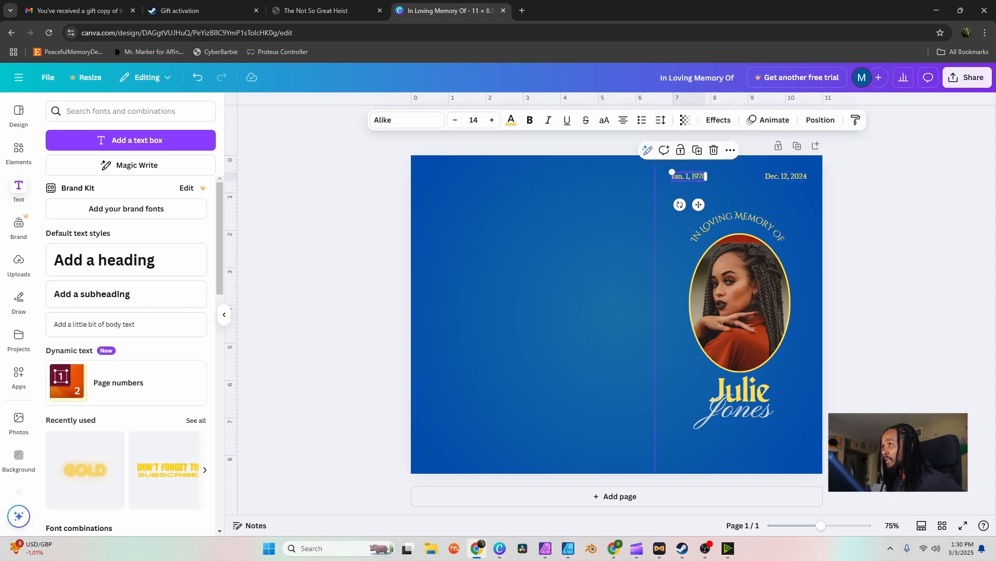
{"action": "left_click", "coordinate": [872, 218]}
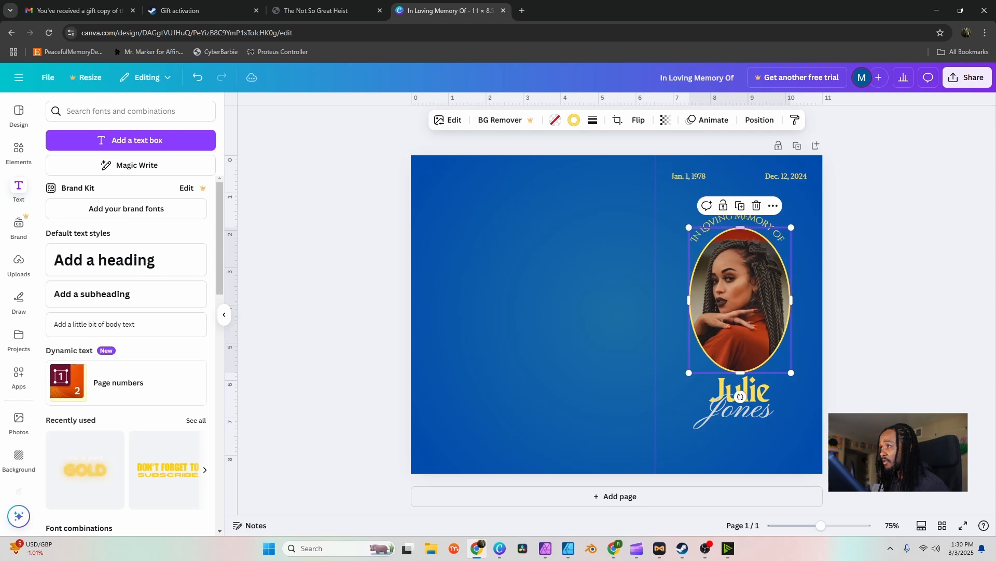
{"action": "left_click", "coordinate": [743, 411]}
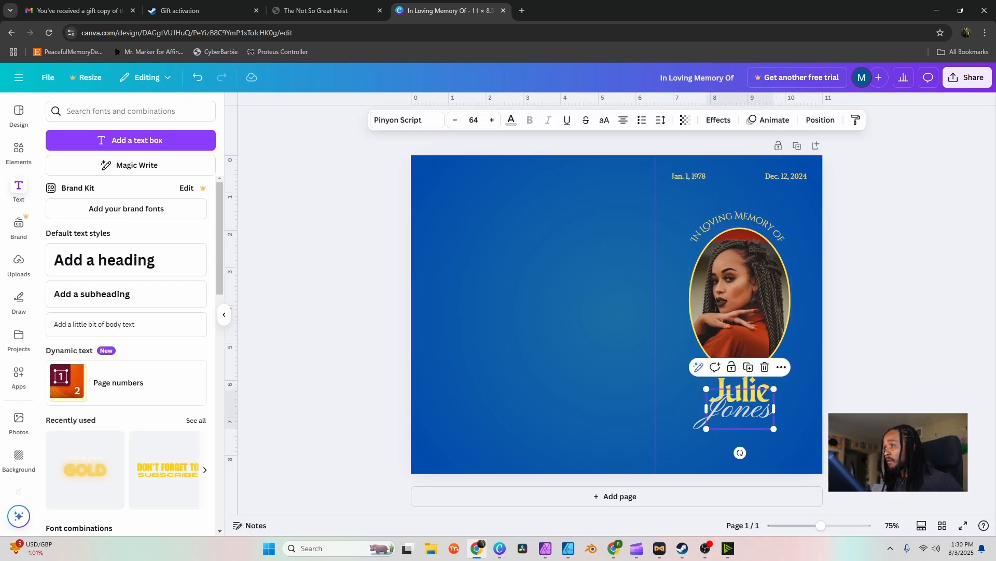
{"action": "left_click", "coordinate": [863, 291]}
- Duplicate the birth date and center the copy on the cover just below the surname
{"action": "left_click", "coordinate": [689, 177]}
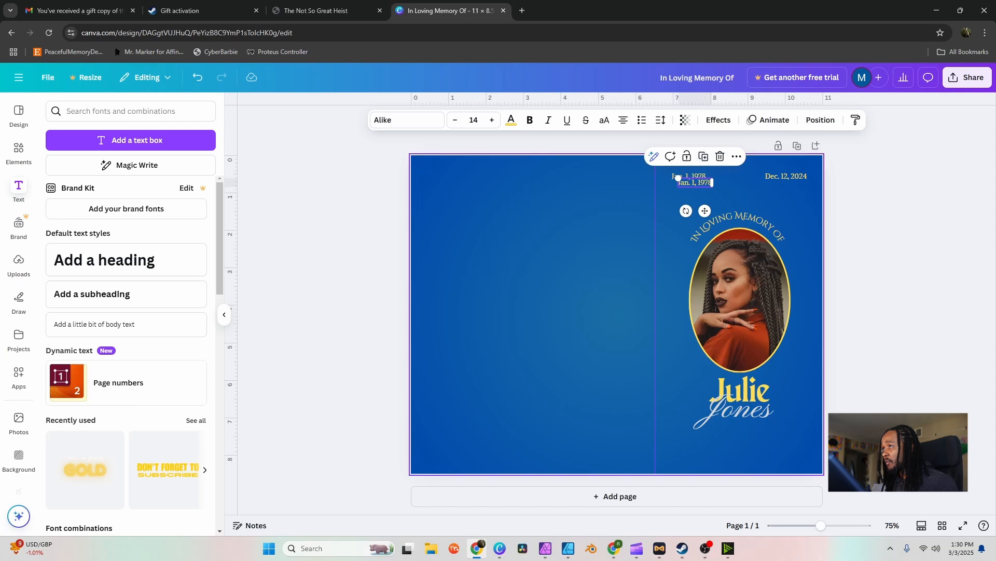
{"action": "left_click", "coordinate": [698, 151]}
{"action": "left_click_drag", "start_coordinate": [689, 185], "coordinate": [740, 437]}
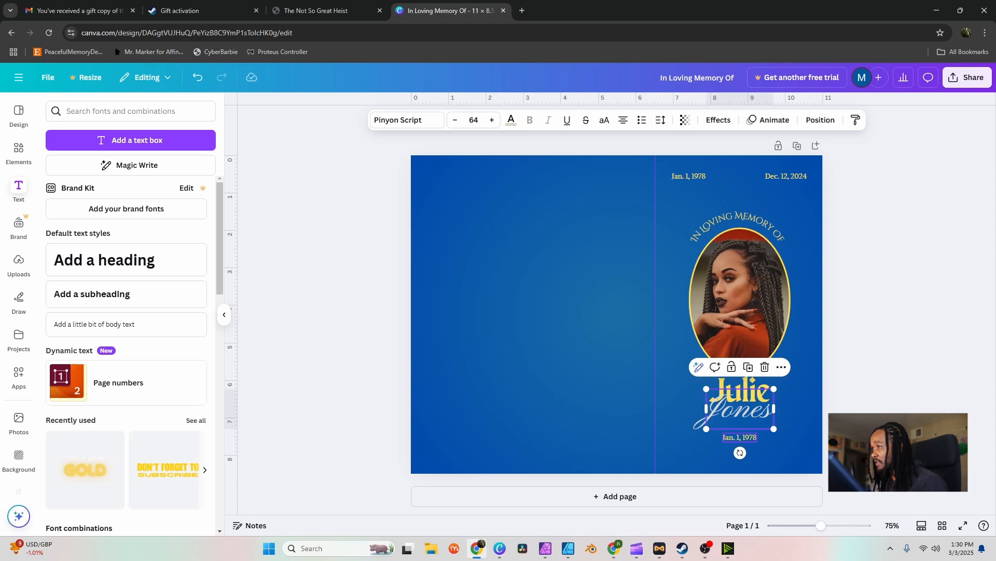
- Replace the copy's text with "Location of Service" and "Date of Service" on two lines and move it up directly beneath the surname
{"action": "double_click", "coordinate": [740, 437]}
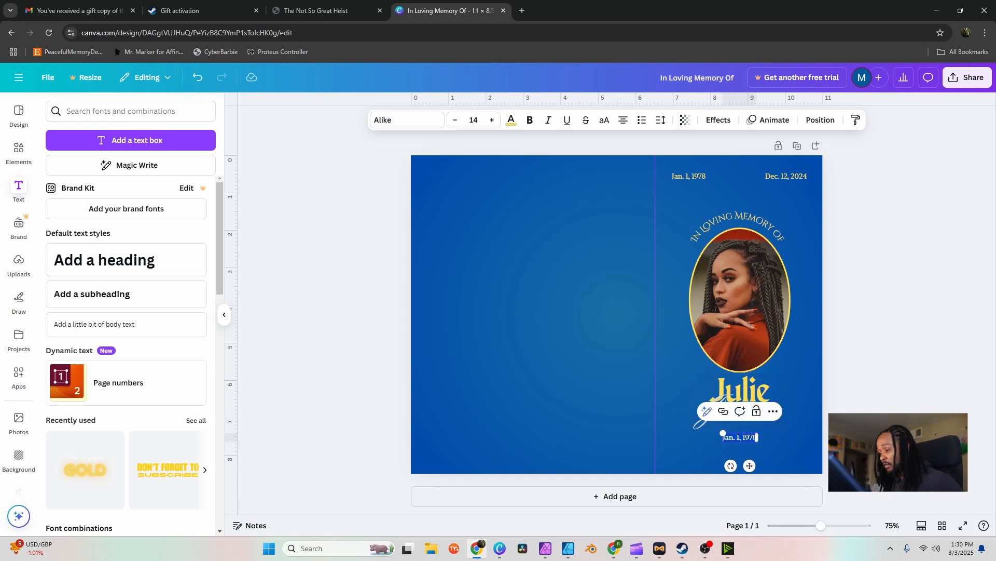
{"action": "type", "text": "Location"}
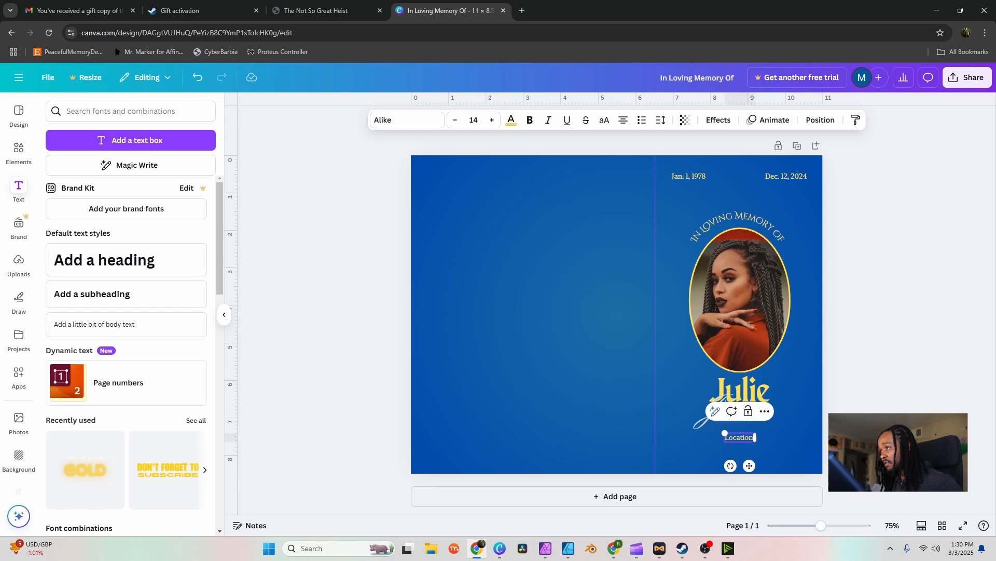
{"action": "type", "text": " of Service"}
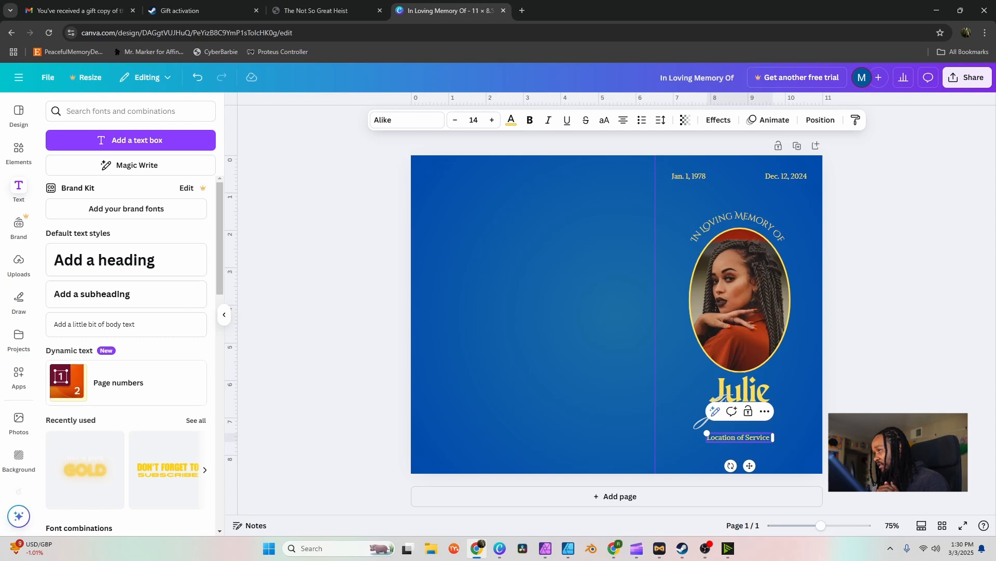
{"action": "key", "text": "Return"}
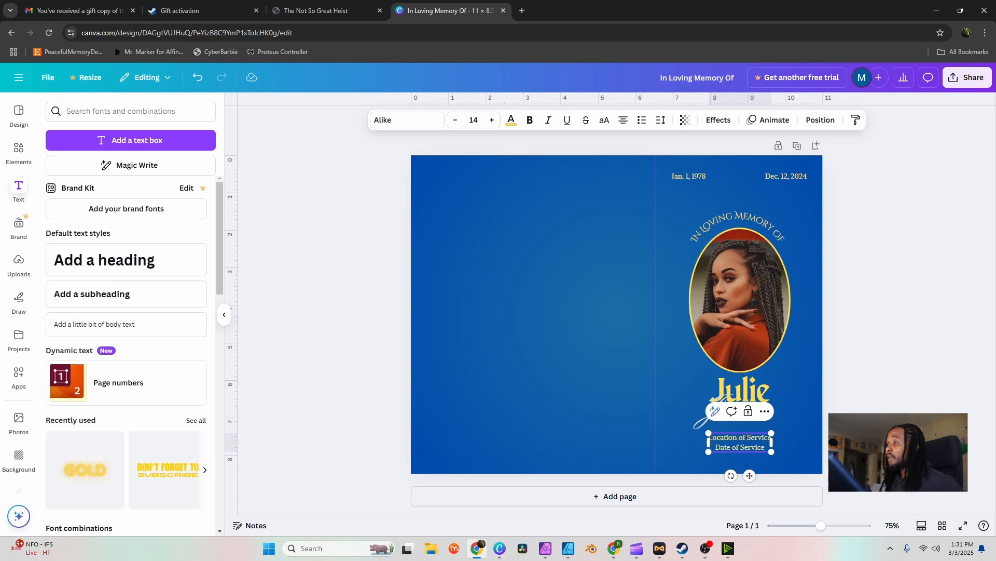
{"action": "left_click", "coordinate": [857, 394]}
{"action": "left_click_drag", "start_coordinate": [740, 443], "coordinate": [740, 432]}
{"action": "left_click", "coordinate": [856, 394]}
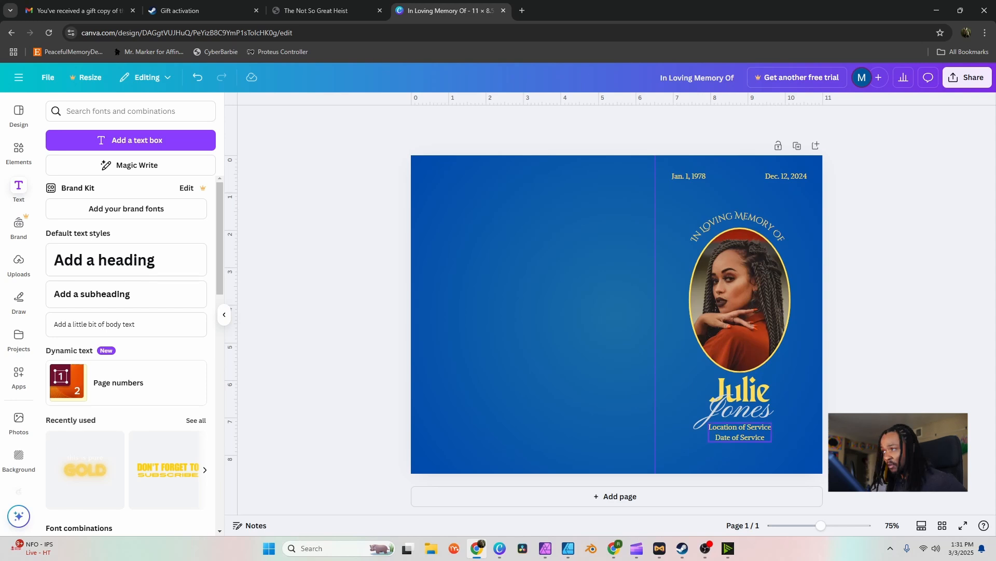
- Set the service details' line spacing to 1.14 and nudge the text block slightly closer to the surname
{"action": "scroll", "coordinate": [757, 433], "scroll_direction": "up", "scroll_amount": 3}
{"action": "left_click", "coordinate": [758, 433]}
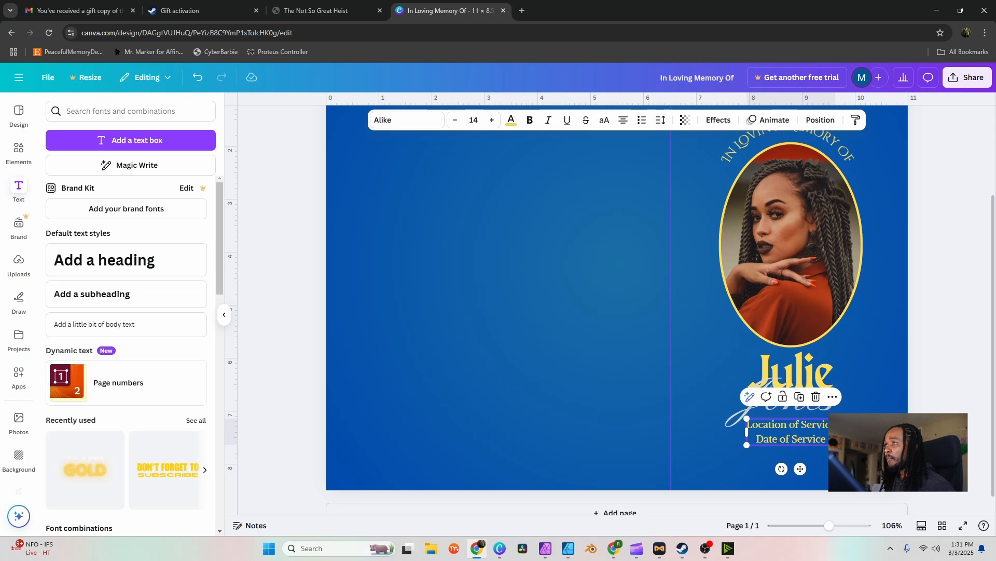
{"action": "left_click", "coordinate": [661, 120]}
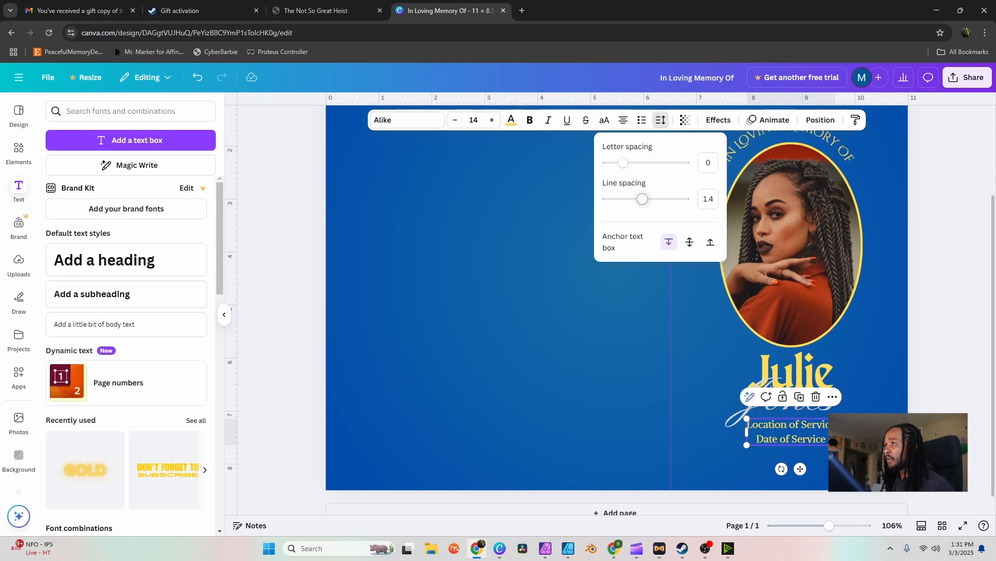
{"action": "left_click_drag", "start_coordinate": [643, 199], "coordinate": [632, 198]}
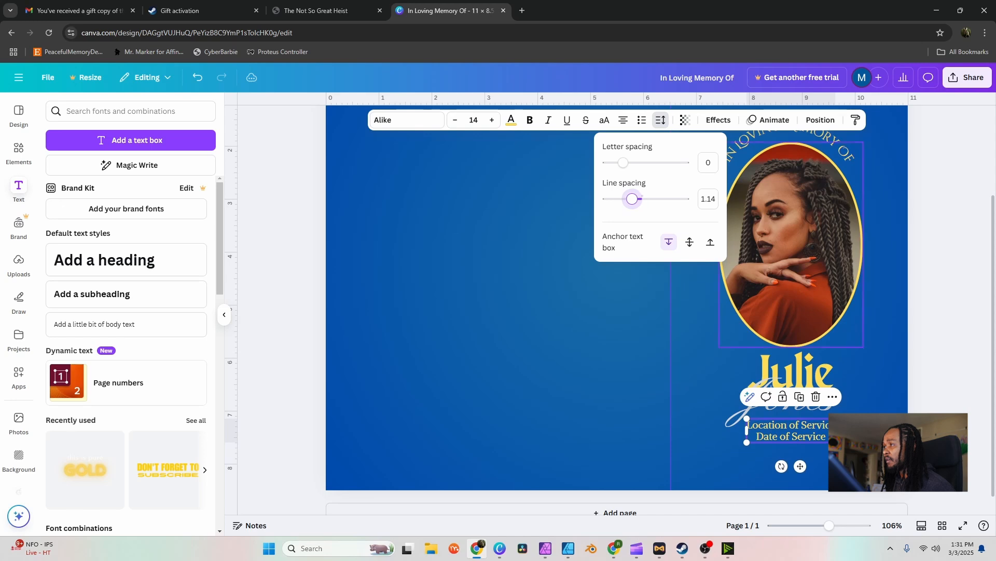
{"action": "left_click", "coordinate": [737, 416]}
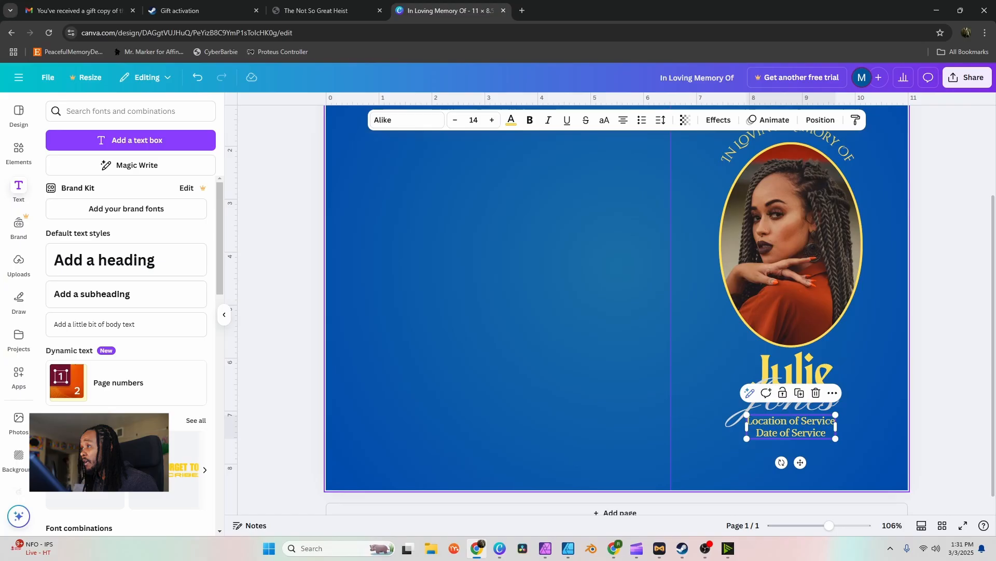
{"action": "key", "text": "Escape"}
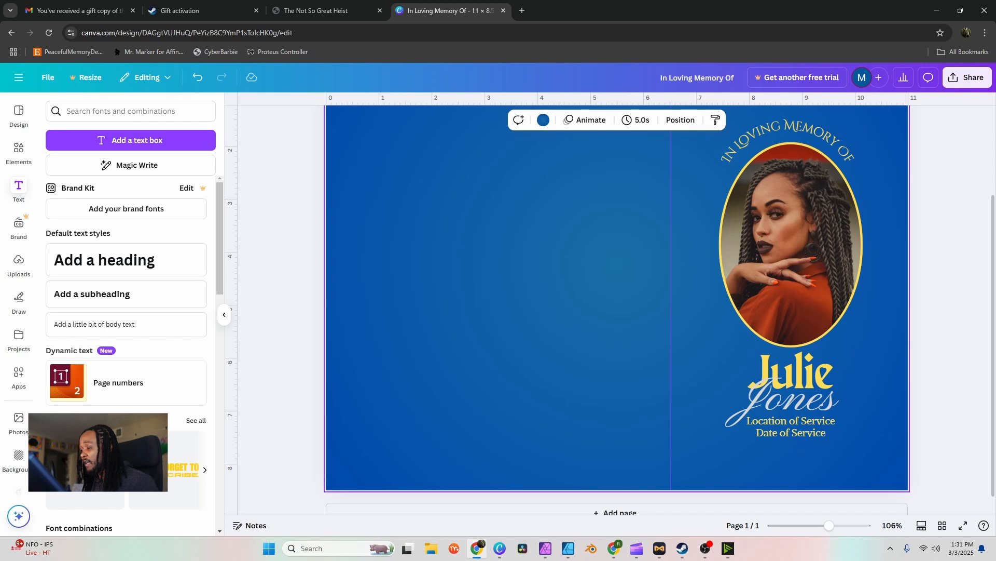
- Append "| Time" to the "Date of Service" line
{"action": "left_click", "coordinate": [824, 433]}
{"action": "left_click", "coordinate": [824, 432]}
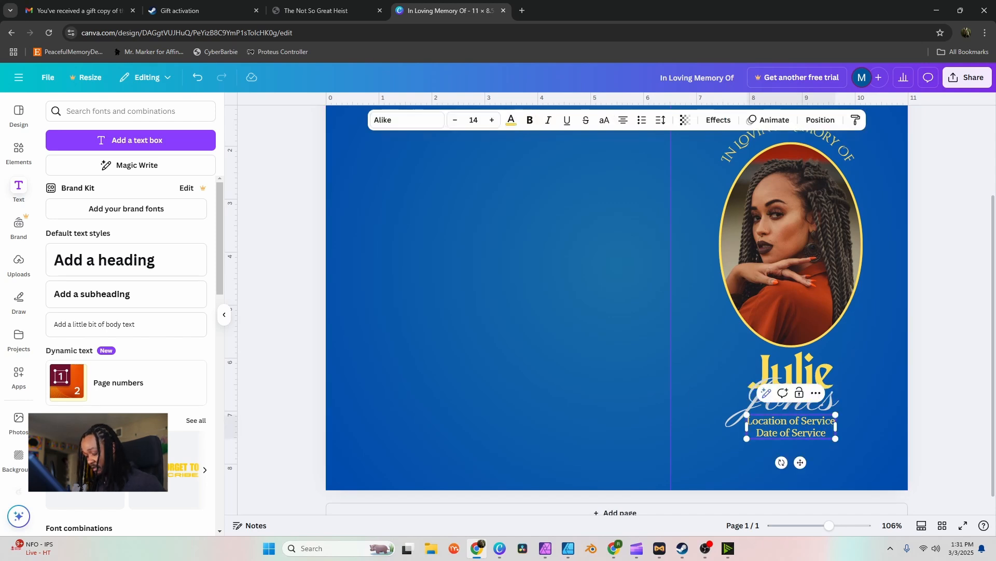
{"action": "type", "text": "| Time"}
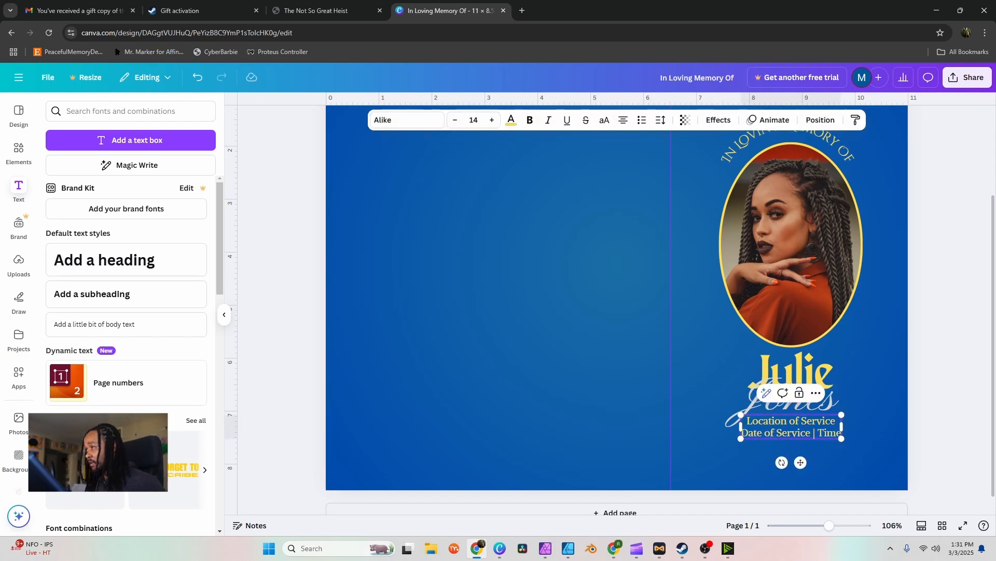
{"action": "key", "text": "Escape"}
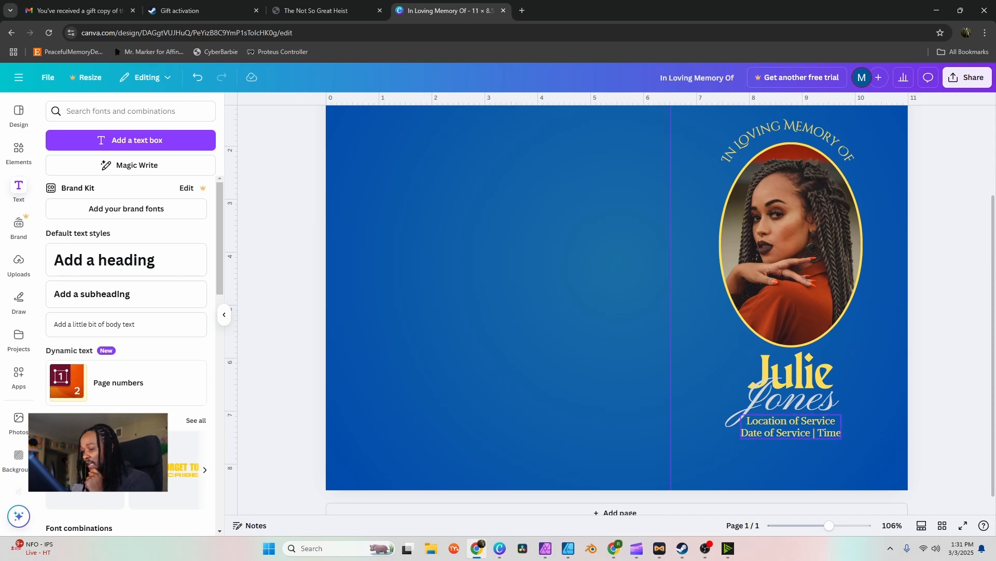
- Duplicate the service details, place the copy centered below them, and replace its text with "Pastor", the pastor's name and "Officiating"
{"action": "left_click", "coordinate": [799, 428]}
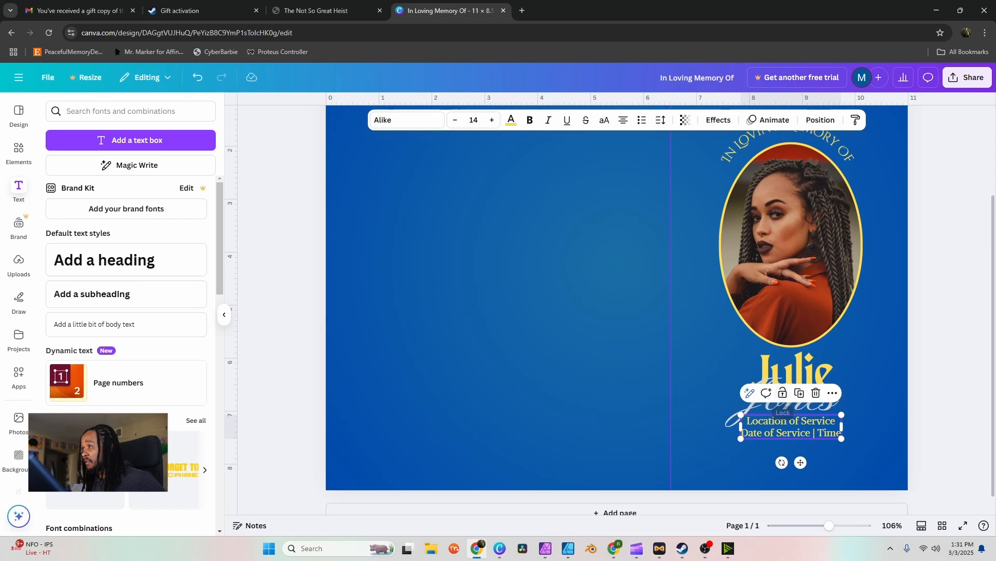
{"action": "left_click", "coordinate": [799, 392]}
{"action": "left_click_drag", "start_coordinate": [800, 437], "coordinate": [791, 452]}
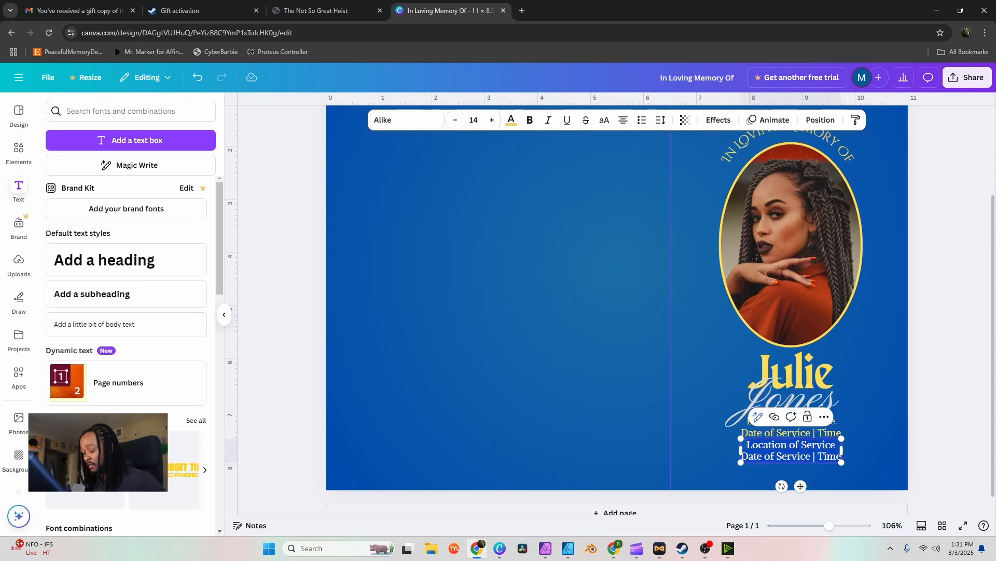
{"action": "type", "text": "Pastor"}
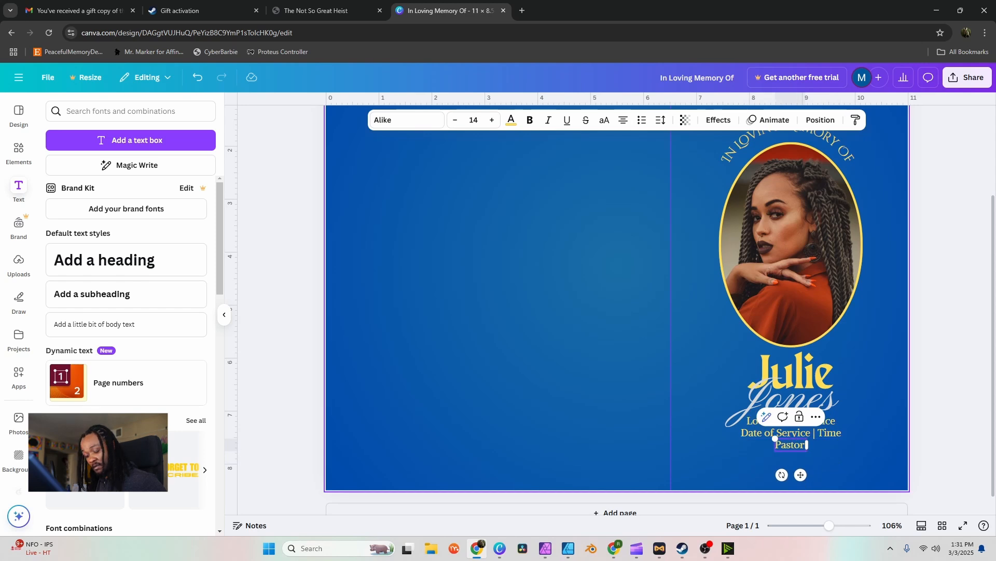
{"action": "type", "text": " James Officiating"}
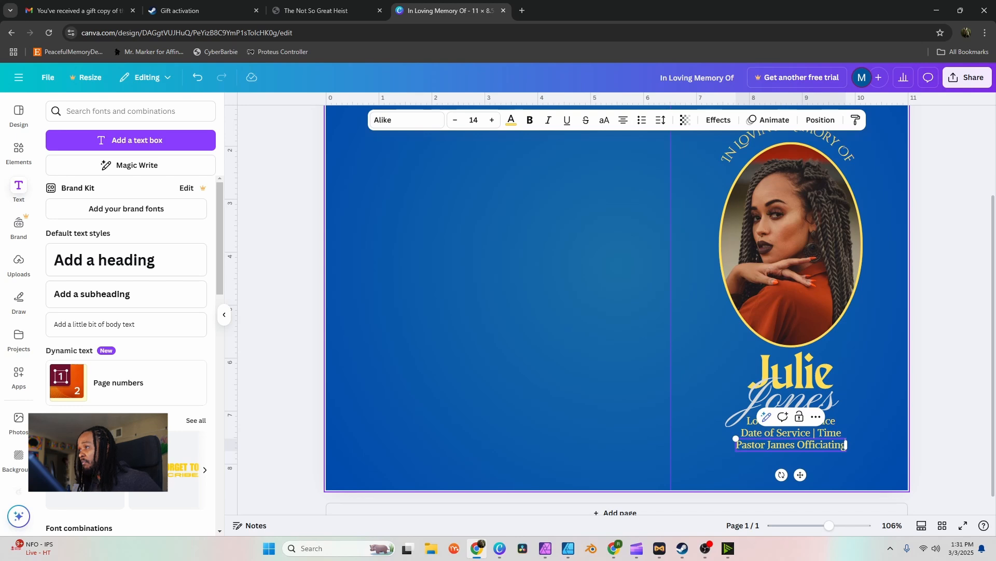
- Nudge the officiant line slightly lower and set its text color to Light Gray #d9d9d9
{"action": "left_click", "coordinate": [942, 441]}
{"action": "left_click_drag", "start_coordinate": [791, 445], "coordinate": [791, 446]}
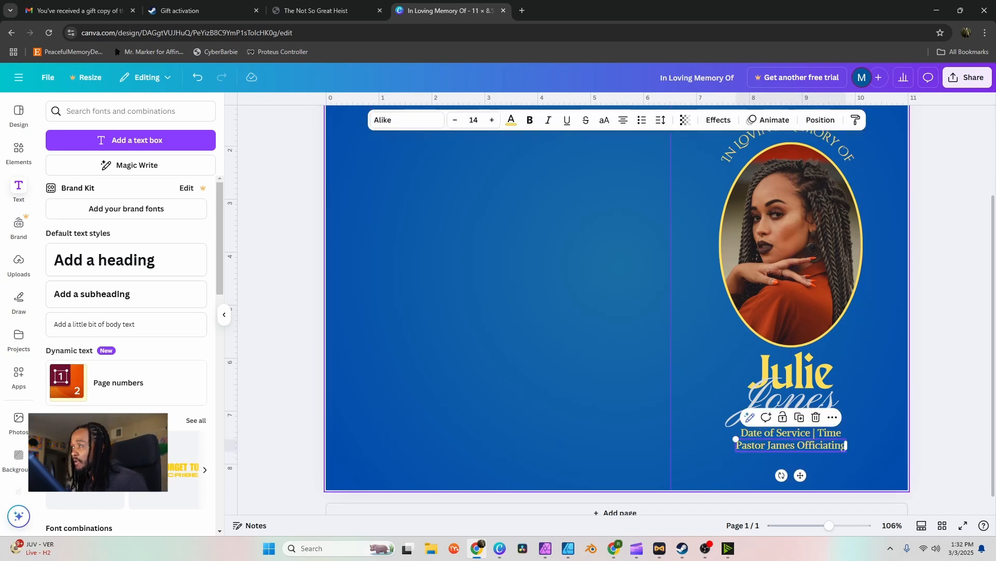
{"action": "left_click", "coordinate": [511, 120]}
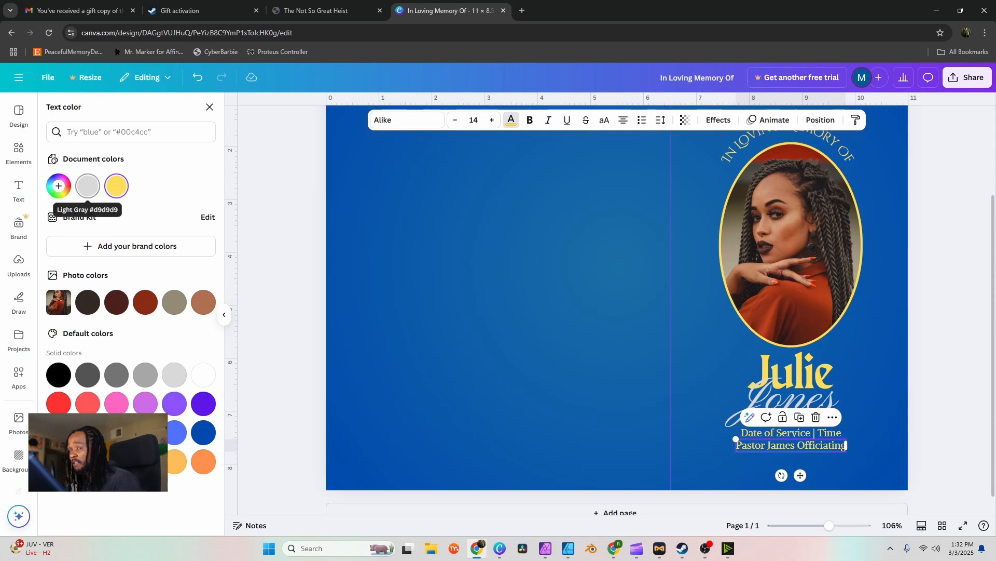
{"action": "left_click", "coordinate": [88, 186]}
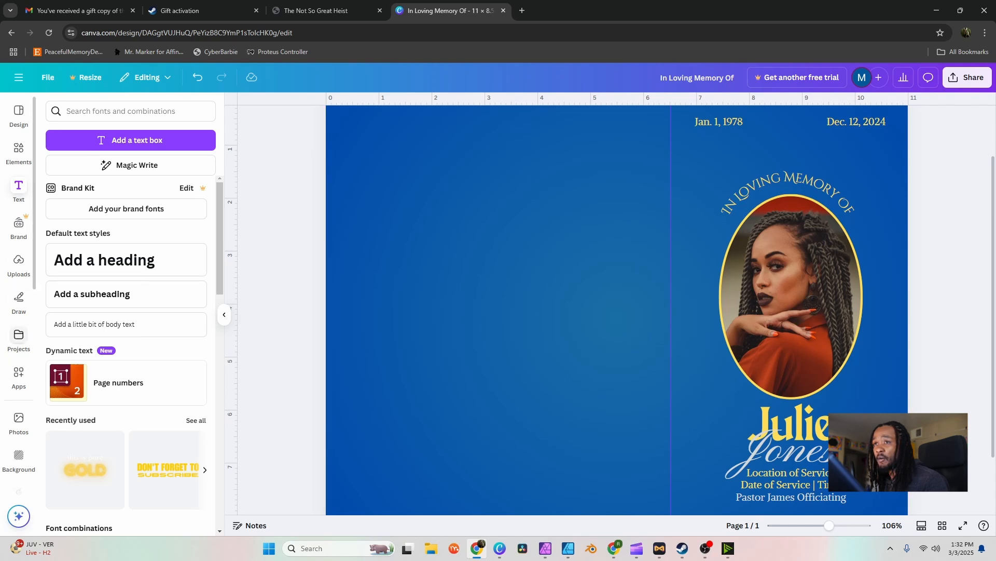
- Open the Pexels app and search its free images for "Roses"
{"action": "scroll", "coordinate": [19, 338], "scroll_direction": "down", "scroll_amount": 7}
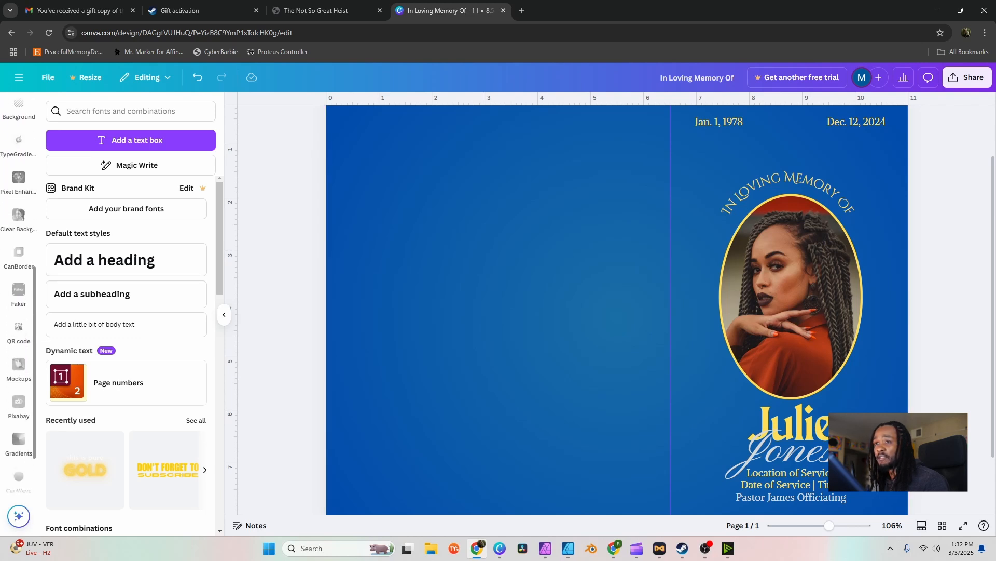
{"action": "scroll", "coordinate": [19, 332], "scroll_direction": "down", "scroll_amount": 3}
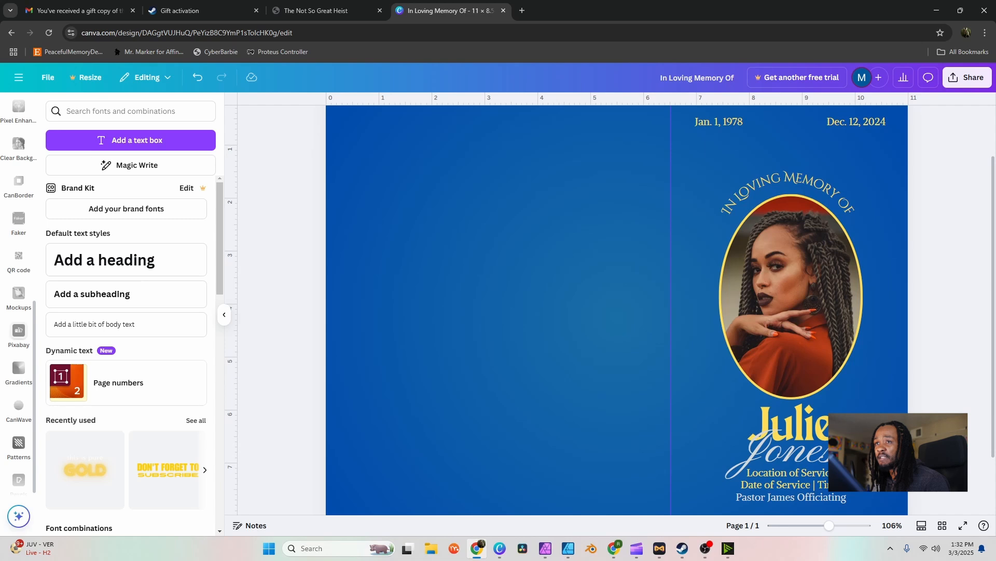
{"action": "scroll", "coordinate": [19, 363], "scroll_direction": "down", "scroll_amount": 1}
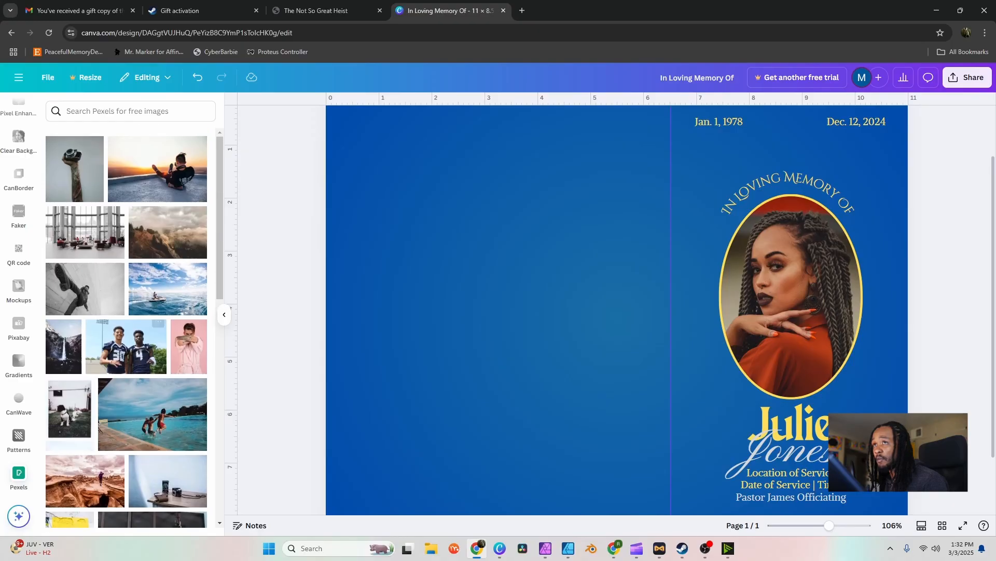
{"action": "left_click", "coordinate": [131, 111]}
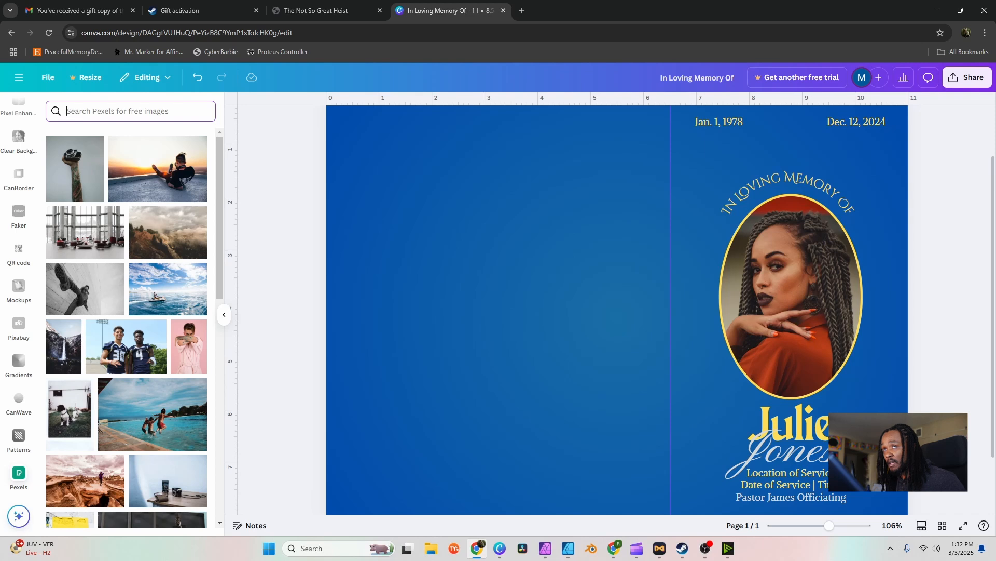
{"action": "type", "text": "Roses"}
{"action": "key", "text": "Return"}
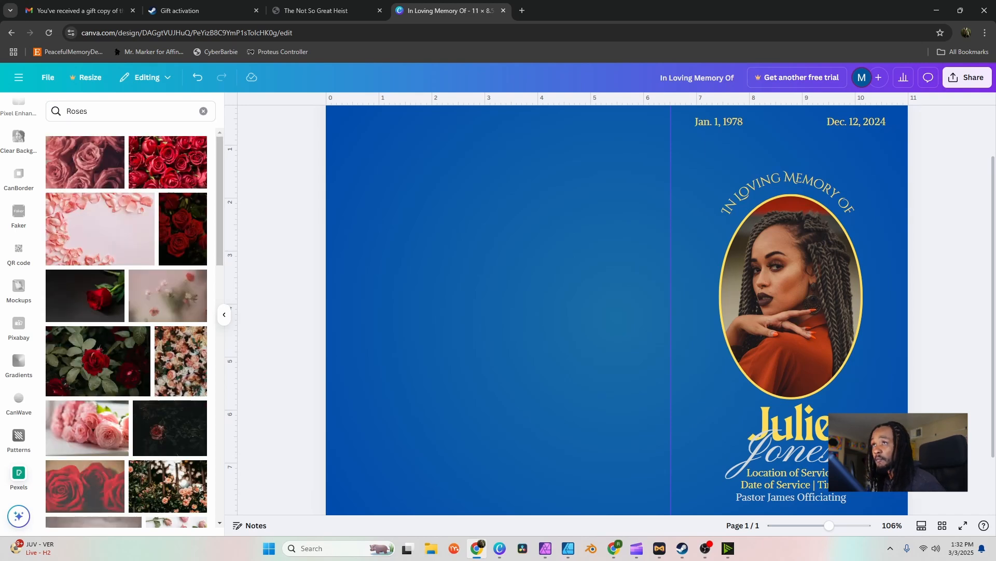
- Add the Pexels photo of scattered pink roses on a white background to the page, placing it across the fold guide
{"action": "scroll", "coordinate": [126, 327], "scroll_direction": "down", "scroll_amount": 2}
{"action": "scroll", "coordinate": [126, 327], "scroll_direction": "down", "scroll_amount": 5}
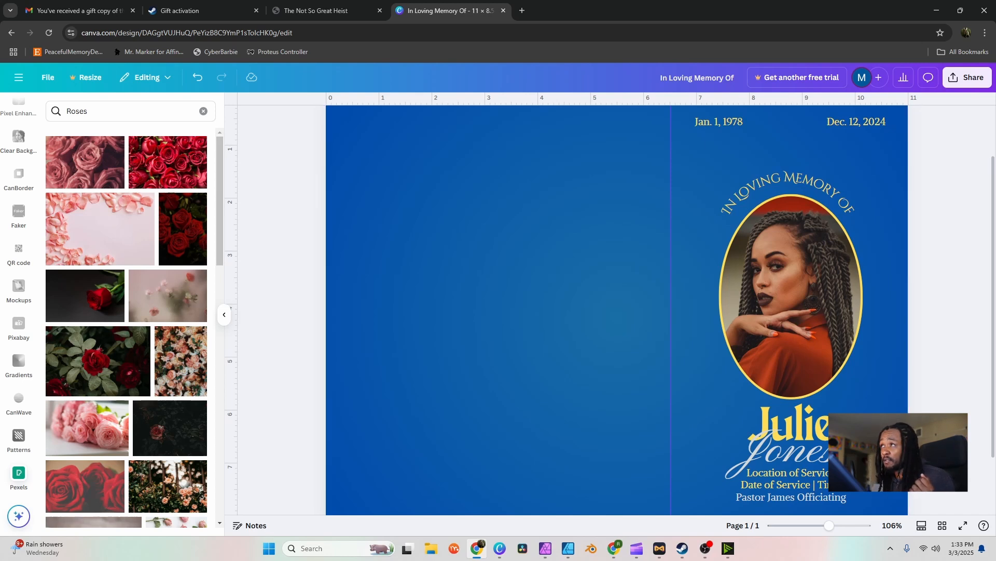
{"action": "scroll", "coordinate": [610, 310], "scroll_direction": "up", "scroll_amount": 1}
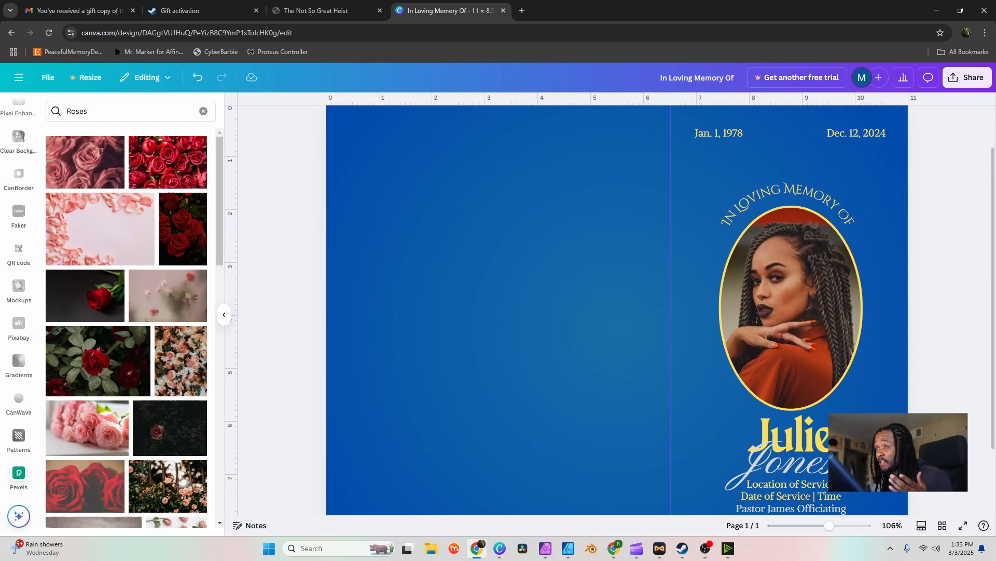
{"action": "scroll", "coordinate": [611, 310], "scroll_direction": "down", "scroll_amount": 2}
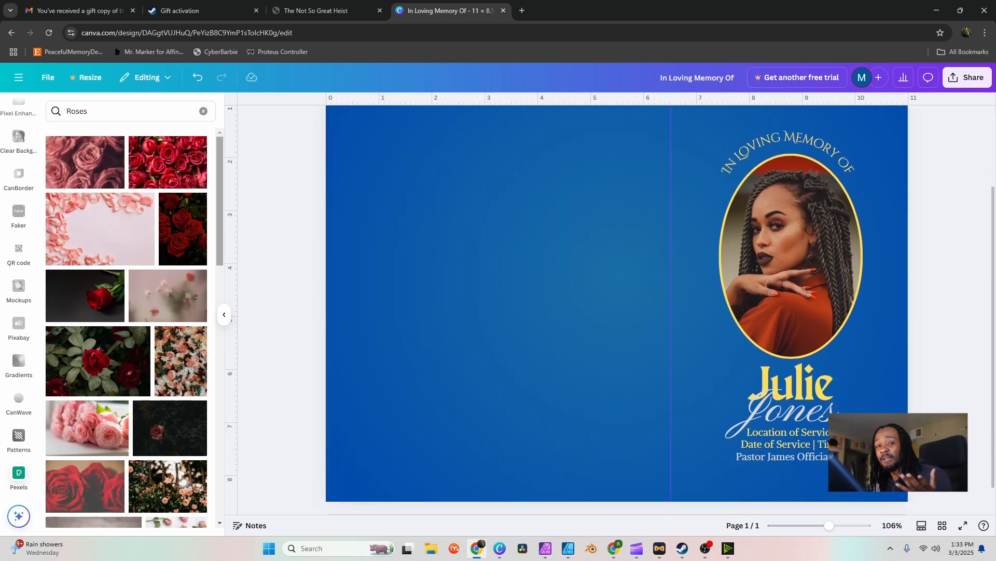
{"action": "scroll", "coordinate": [126, 327], "scroll_direction": "down", "scroll_amount": 2}
{"action": "scroll", "coordinate": [126, 328], "scroll_direction": "down", "scroll_amount": 1}
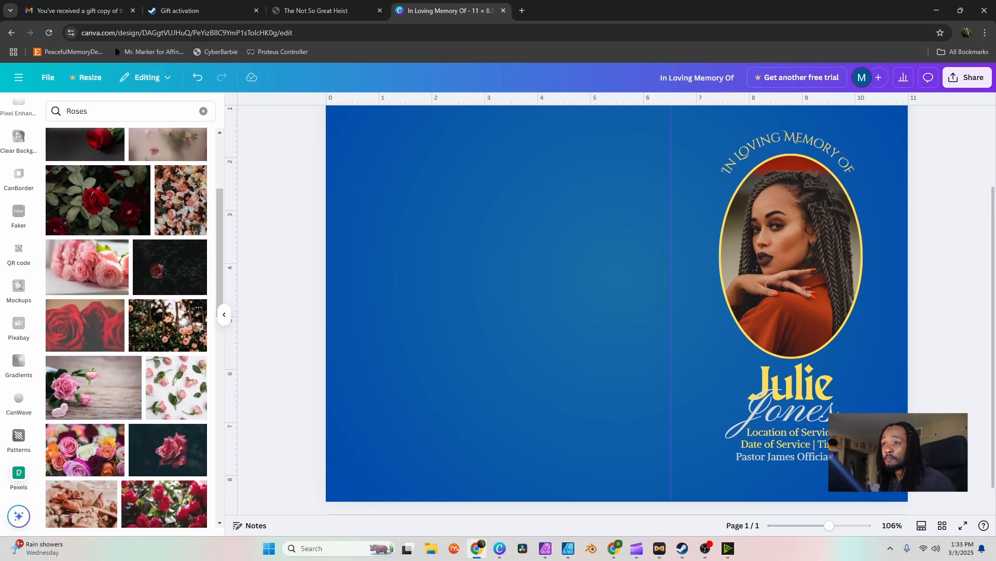
{"action": "scroll", "coordinate": [126, 328], "scroll_direction": "up", "scroll_amount": 1}
{"action": "left_click_drag", "start_coordinate": [177, 439], "coordinate": [577, 321]}
{"action": "left_click_drag", "start_coordinate": [586, 306], "coordinate": [584, 306]}
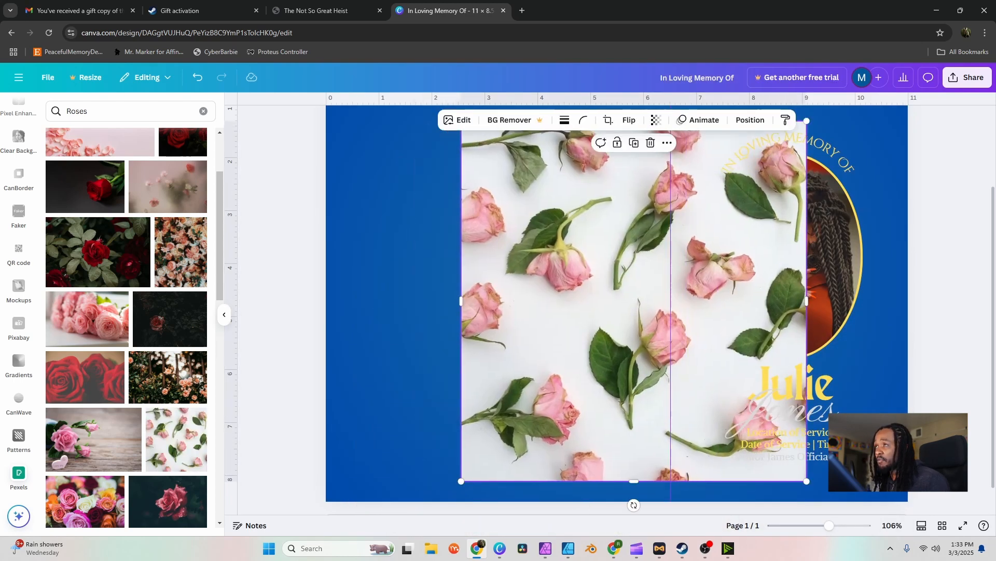
- Shift the rose photo slightly left and down on the page, and send it to the back of the layer order
{"action": "left_click_drag", "start_coordinate": [634, 301], "coordinate": [616, 309]}
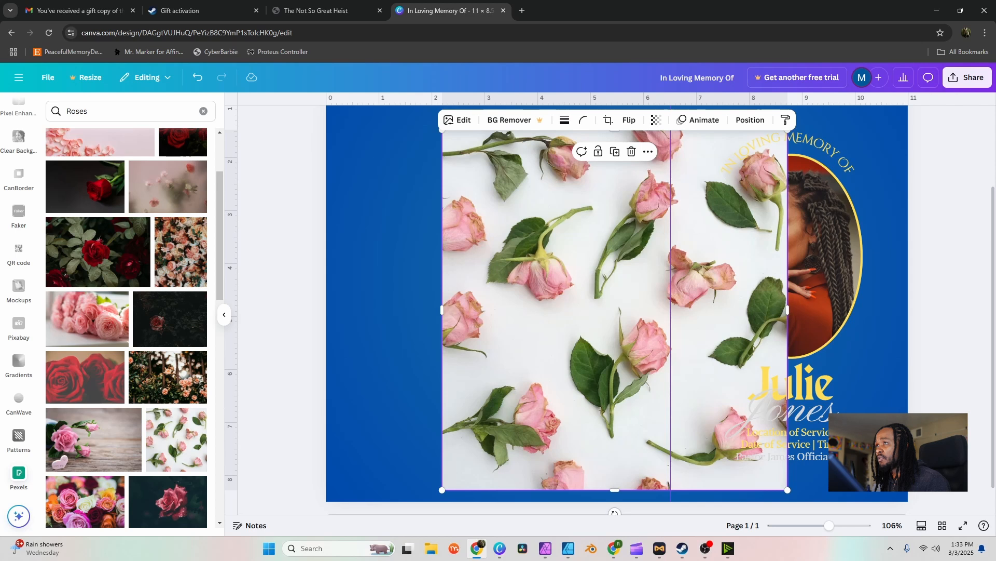
{"action": "left_click", "coordinate": [751, 120]}
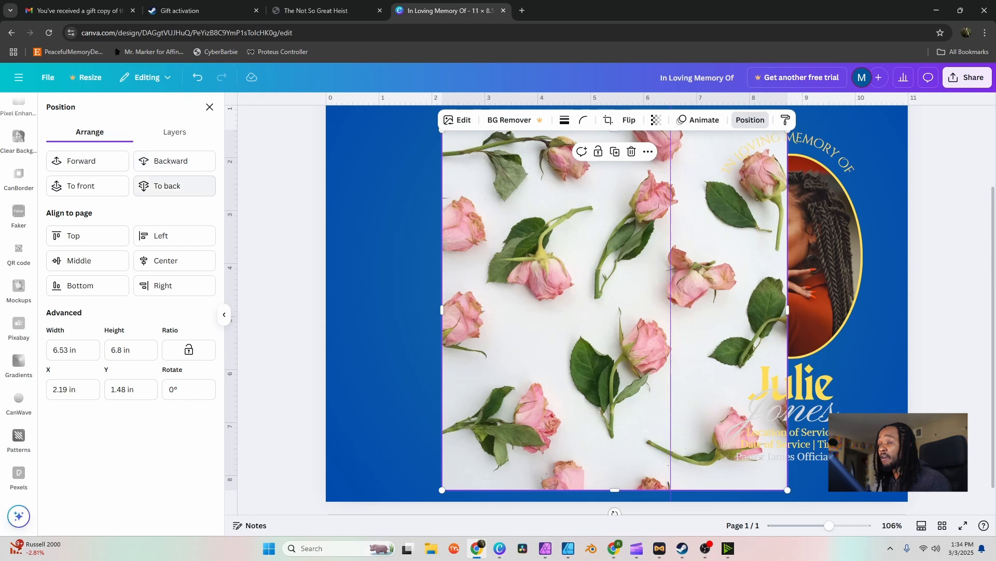
{"action": "left_click", "coordinate": [168, 186]}
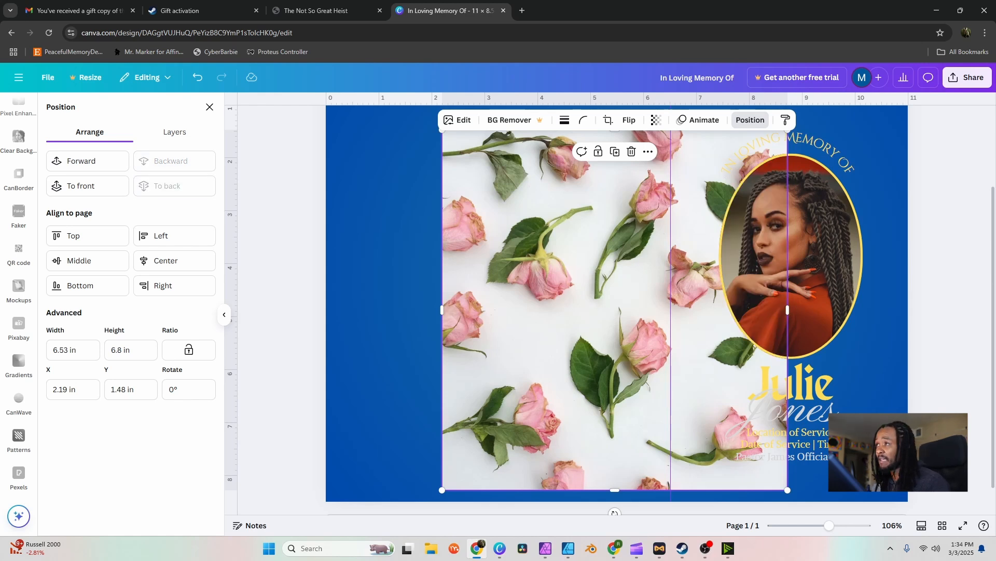
- Stretch the rose photo out to all page edges so it fills the full 11 × 8.5 in page
{"action": "left_click_drag", "start_coordinate": [442, 309], "coordinate": [326, 310]}
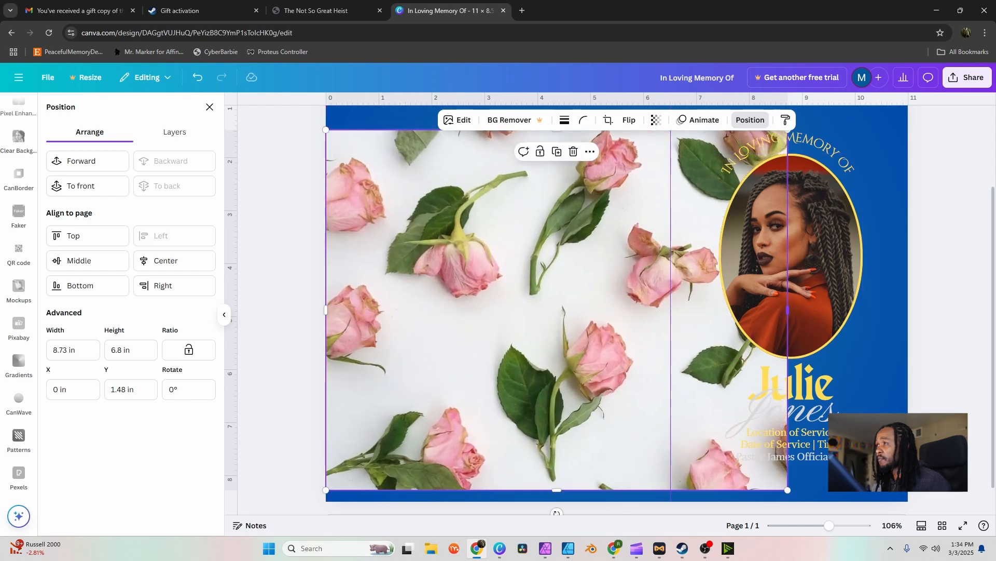
{"action": "left_click_drag", "start_coordinate": [788, 310], "coordinate": [908, 310]}
{"action": "left_click_drag", "start_coordinate": [617, 130], "coordinate": [616, 96]}
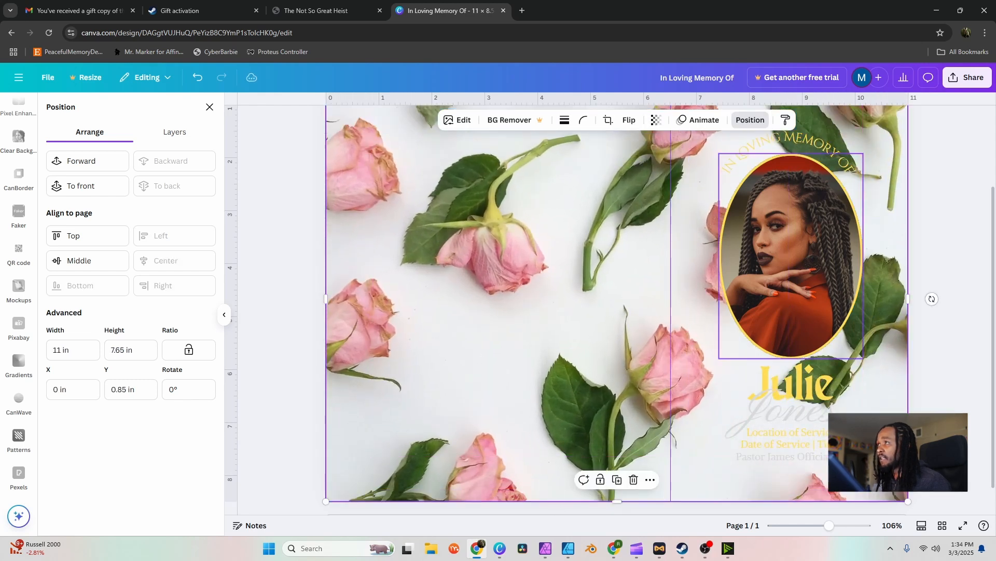
{"action": "scroll", "coordinate": [791, 255], "scroll_direction": "up", "scroll_amount": 3}
{"action": "left_click_drag", "start_coordinate": [617, 199], "coordinate": [617, 154]}
{"action": "left_click", "coordinate": [750, 120]}
{"action": "scroll", "coordinate": [932, 248], "scroll_direction": "down", "scroll_amount": 5}
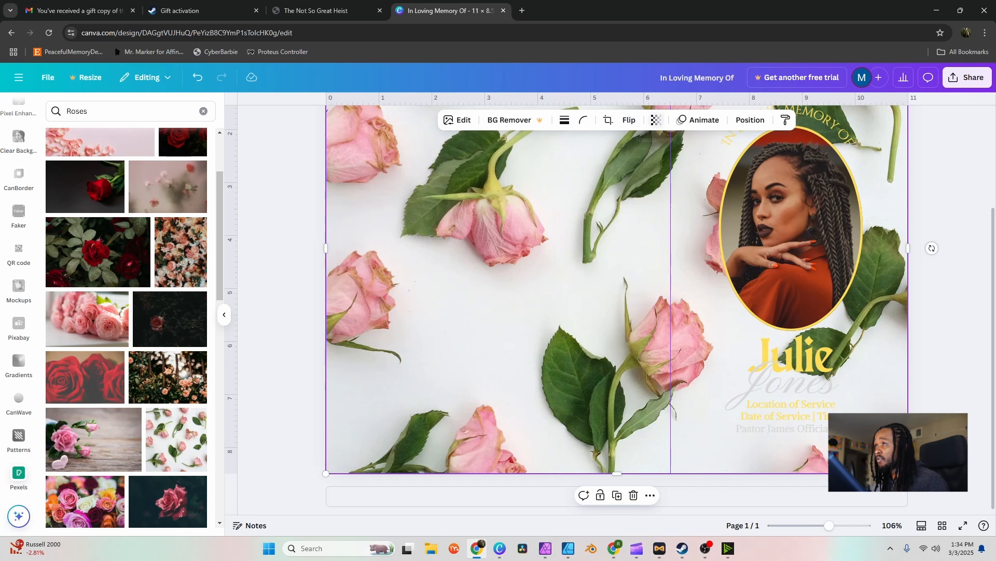
- Set the rose photo's transparency to 15 so the blue gradient shows through, and check the whole page
{"action": "left_click", "coordinate": [656, 120]}
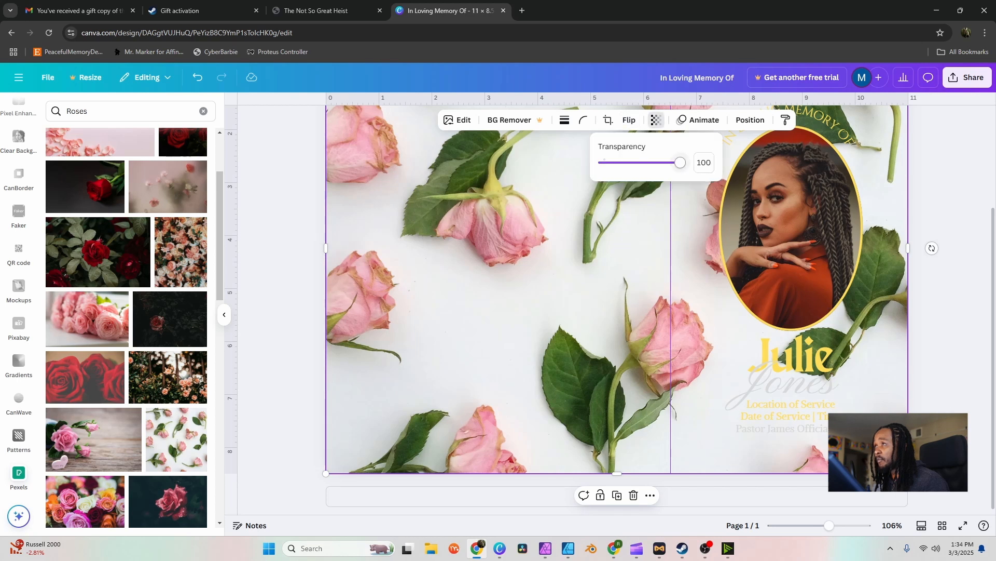
{"action": "left_click_drag", "start_coordinate": [680, 162], "coordinate": [616, 162]}
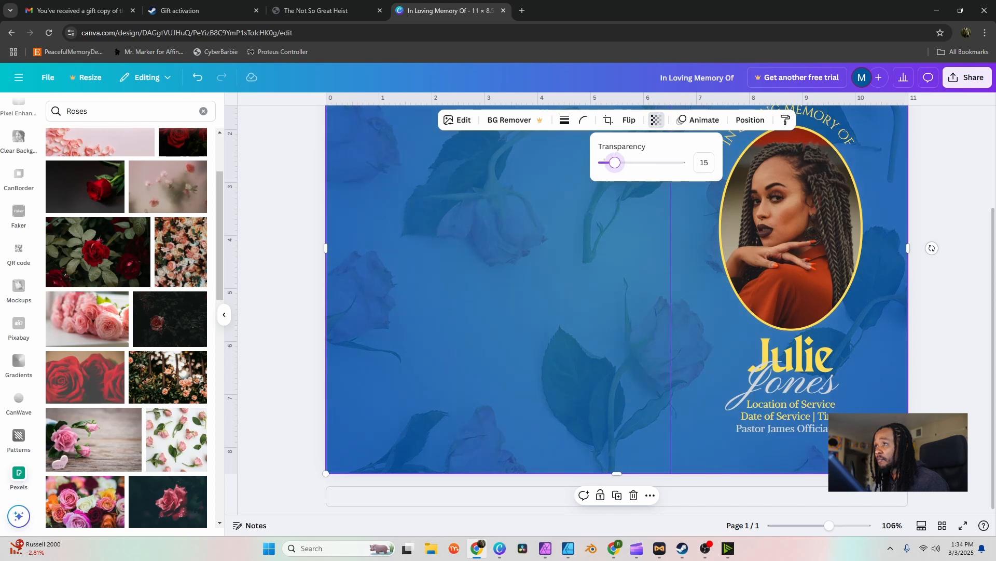
{"action": "key", "text": "Escape"}
{"action": "scroll", "coordinate": [617, 310], "scroll_direction": "up", "scroll_amount": 2}
{"action": "key", "text": "Escape"}
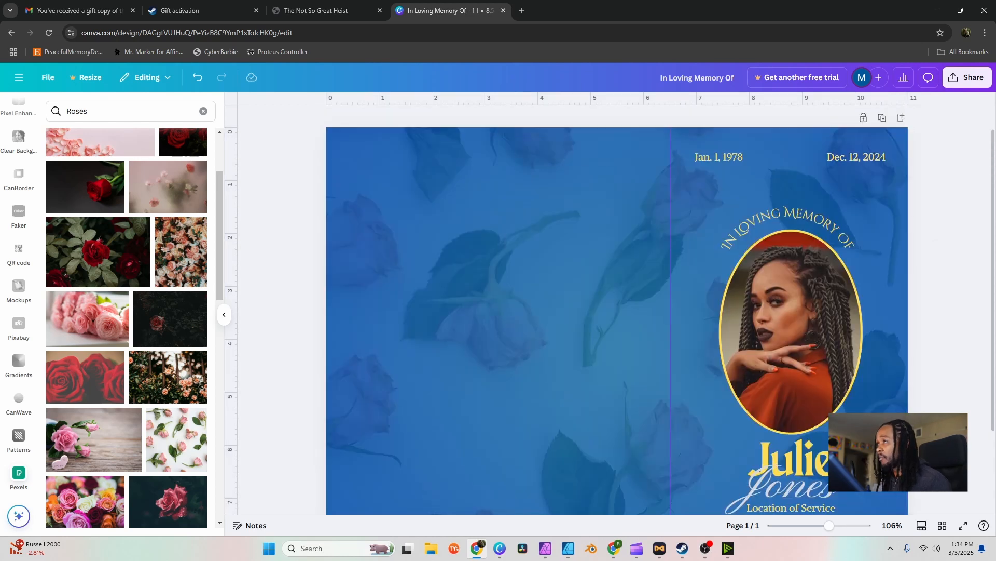
{"action": "scroll", "coordinate": [617, 310], "scroll_direction": "down", "scroll_amount": 1}
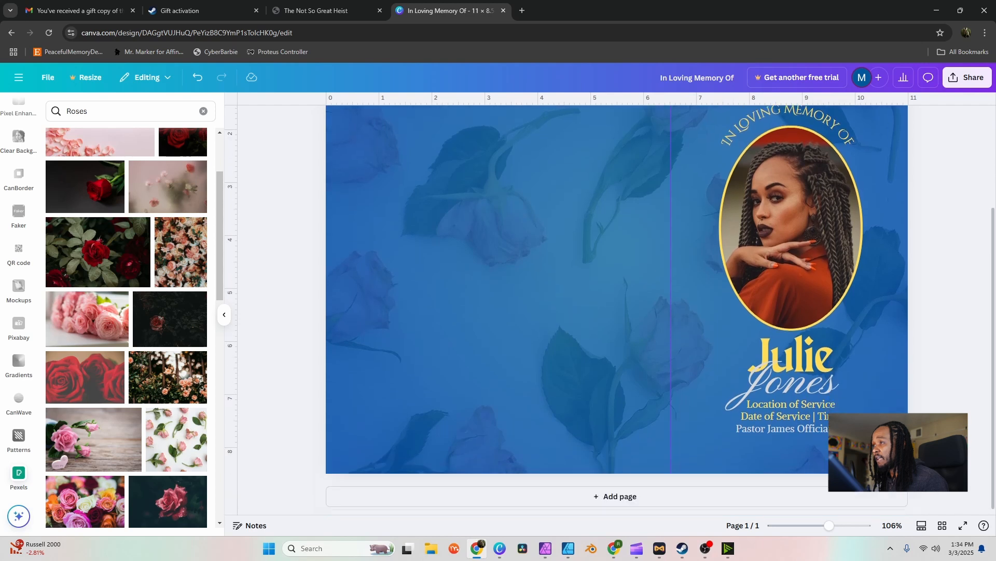
{"action": "scroll", "coordinate": [617, 310], "scroll_direction": "up", "scroll_amount": 2}
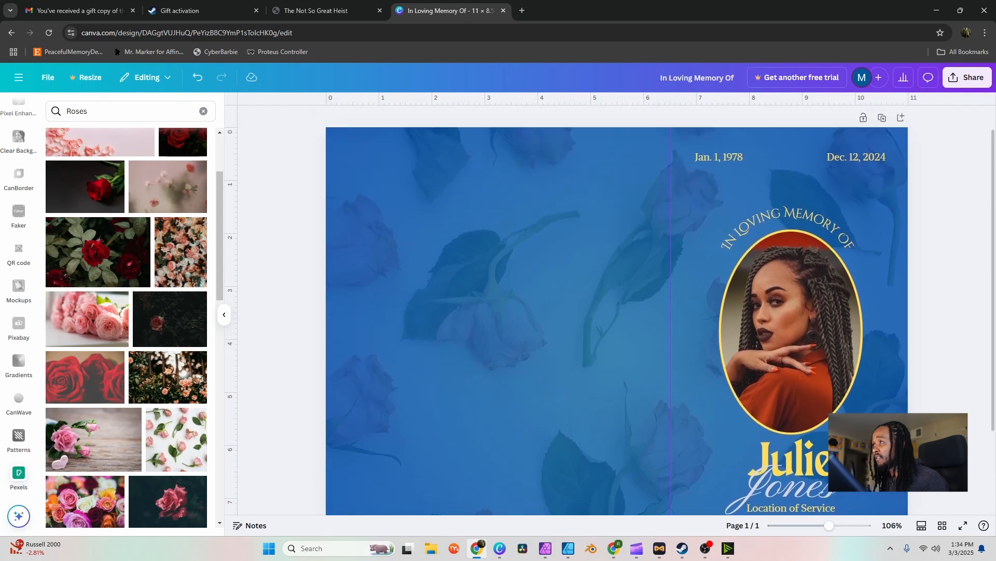
{"action": "scroll", "coordinate": [617, 310], "scroll_direction": "down", "scroll_amount": 2}
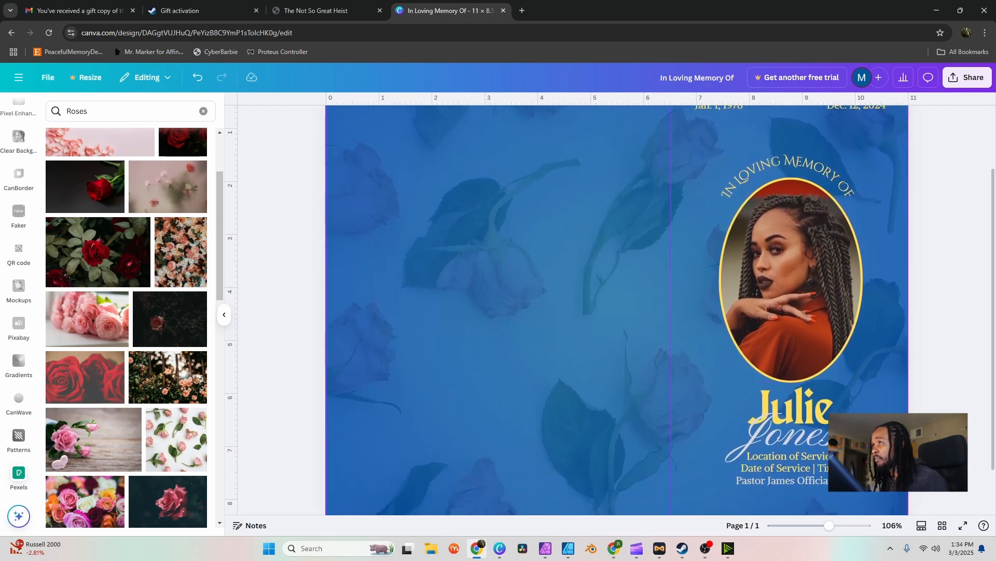
{"action": "scroll", "coordinate": [617, 310], "scroll_direction": "down", "scroll_amount": 1}
- Open the CanBorder app and configure a solid border with margin 120, thickness 16 and a 16:9 aspect ratio
{"action": "left_click", "coordinate": [18, 177]}
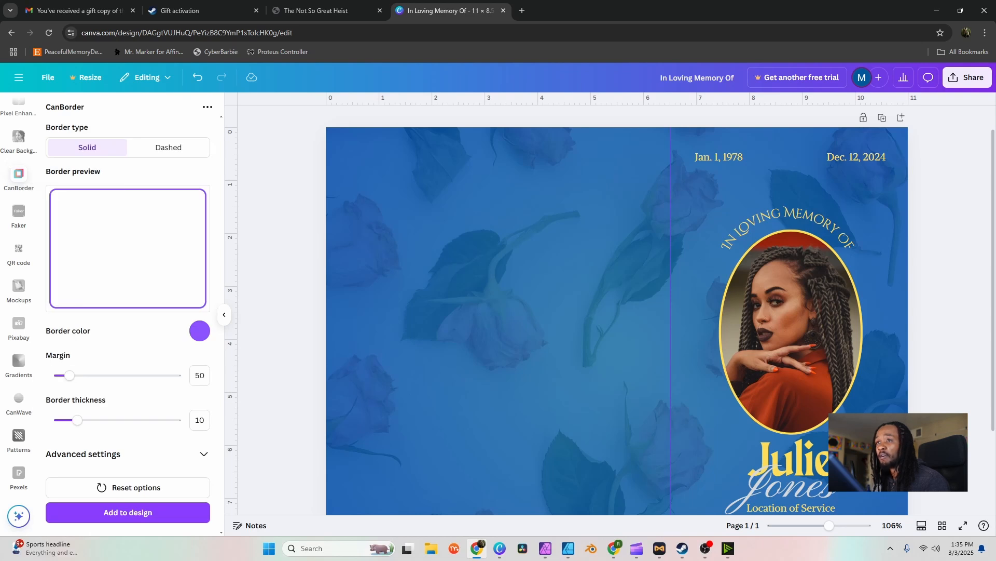
{"action": "left_click_drag", "start_coordinate": [69, 374], "coordinate": [92, 374]}
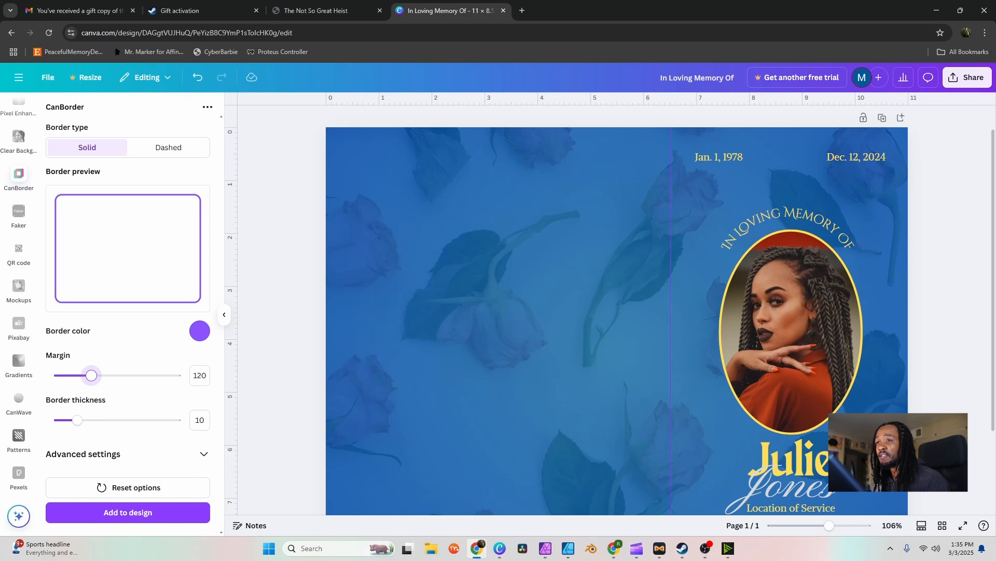
{"action": "left_click_drag", "start_coordinate": [77, 420], "coordinate": [92, 419]}
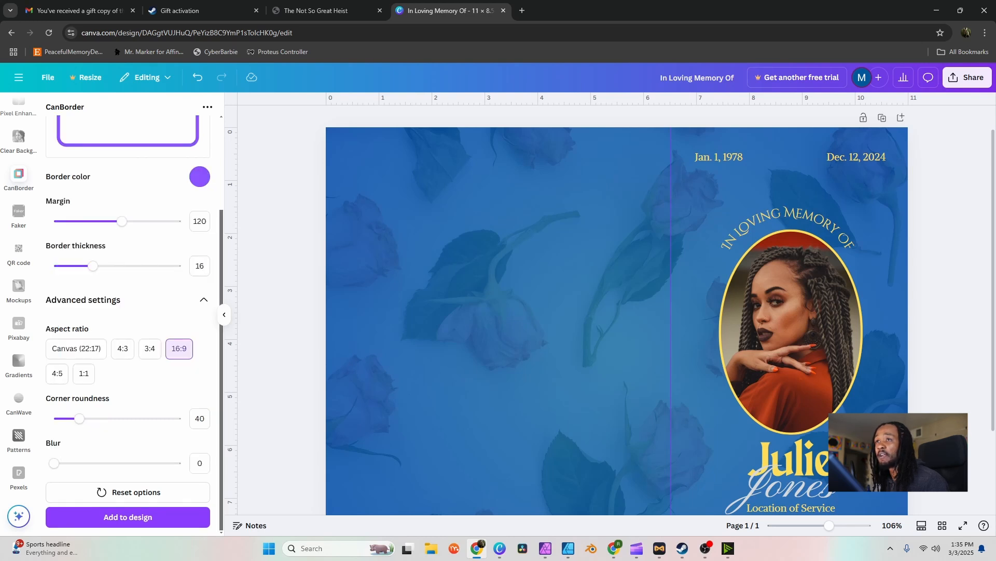
- Copy the yellow hex code #FFDE59 from the text color of the first name on the cover
{"action": "left_click", "coordinate": [200, 176]}
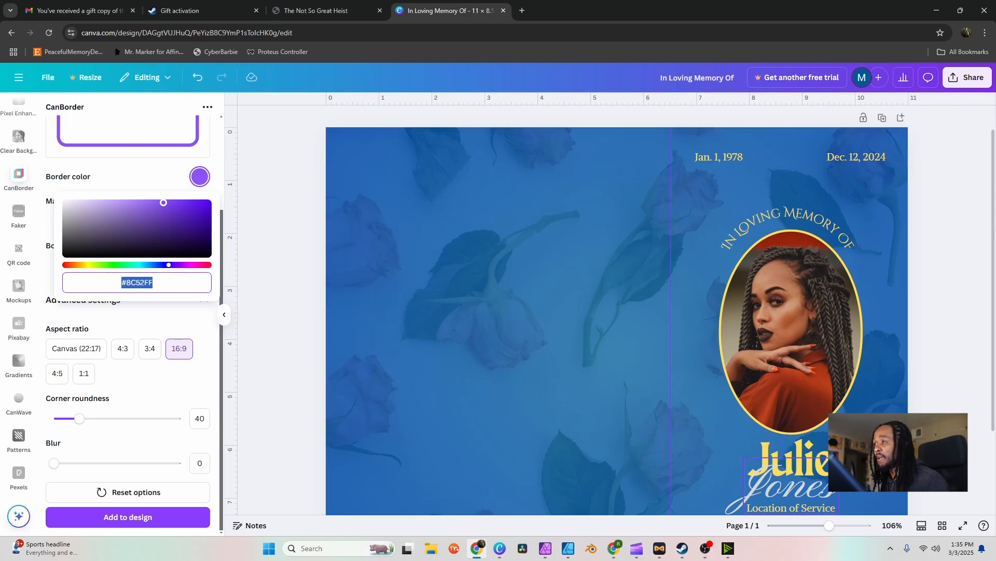
{"action": "left_click", "coordinate": [793, 459]}
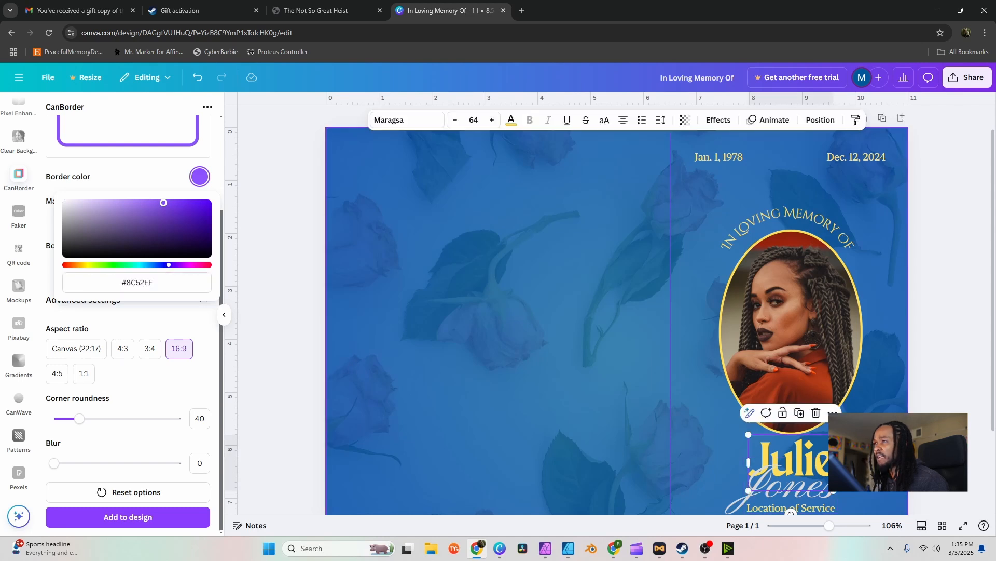
{"action": "left_click", "coordinate": [511, 120]}
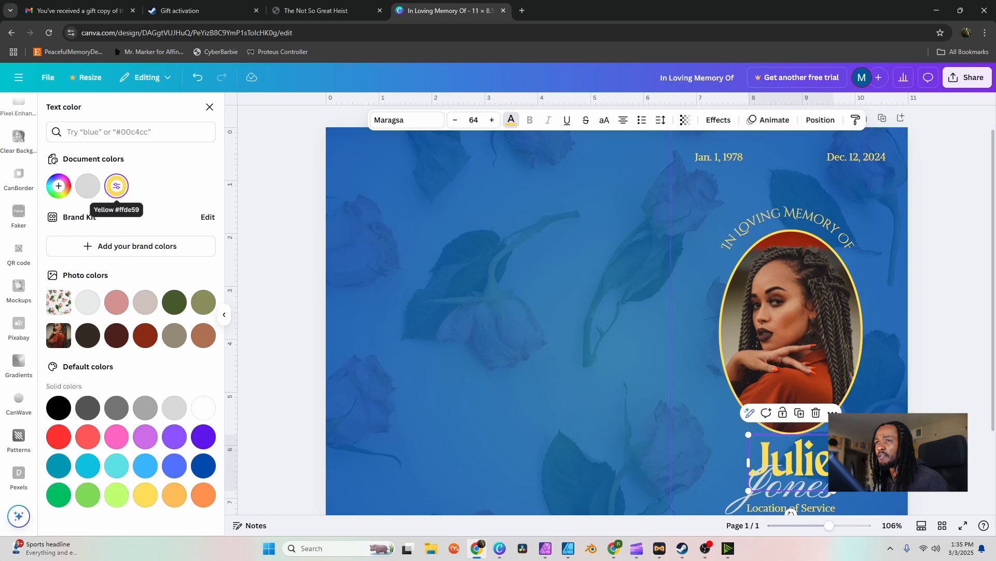
{"action": "left_click", "coordinate": [116, 186]}
{"action": "key", "text": "ctrl+c"}
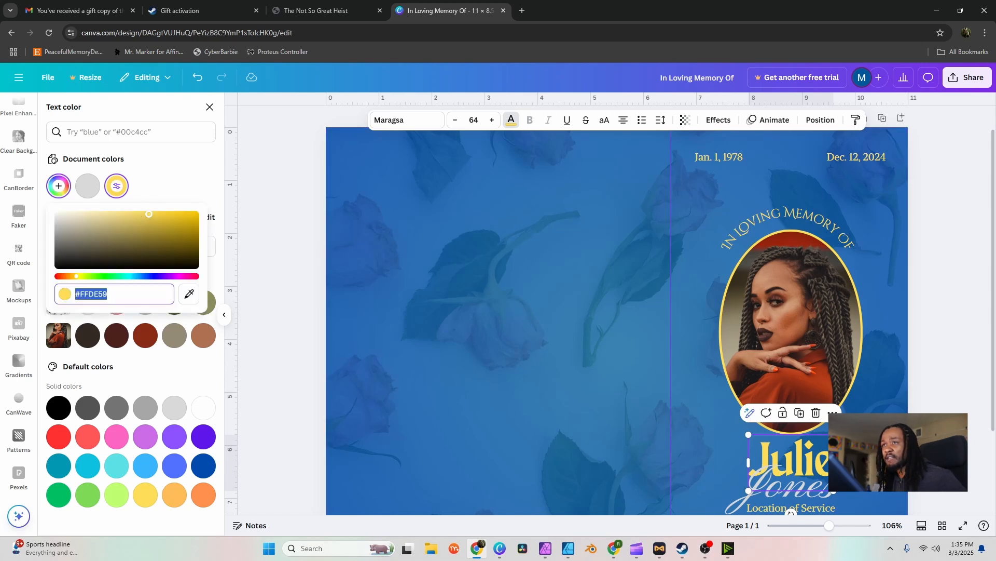
- Set the CanBorder border color to #FFDE59 and add the border to the design
{"action": "left_click", "coordinate": [285, 244]}
{"action": "left_click", "coordinate": [18, 243]}
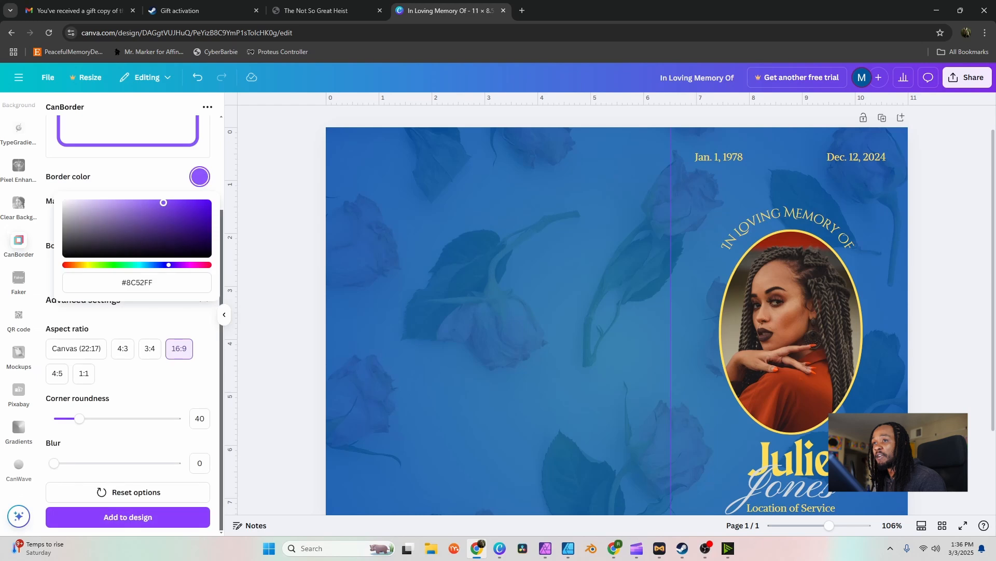
{"action": "left_click", "coordinate": [141, 283]}
{"action": "triple_click", "coordinate": [142, 283]}
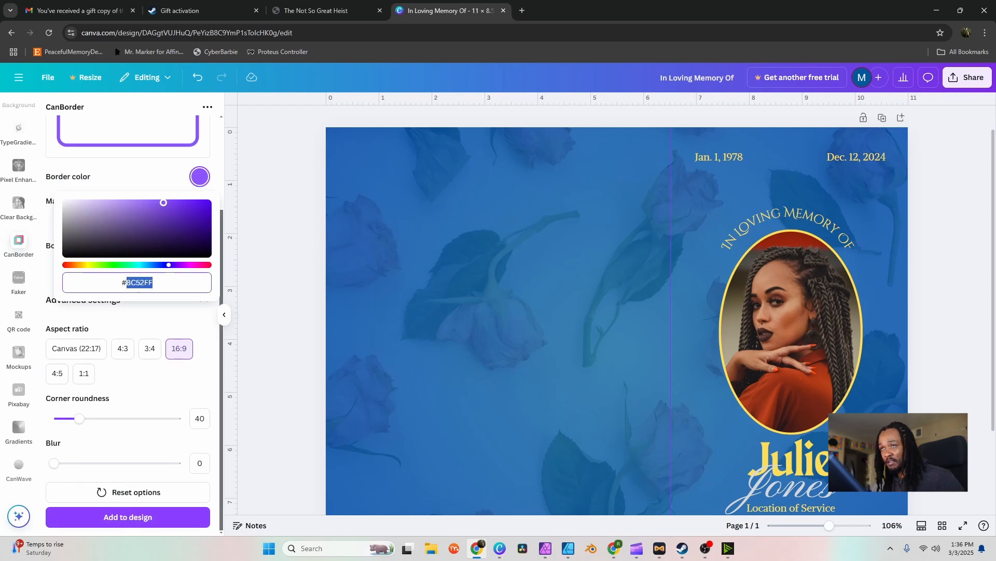
{"action": "key", "text": "ctrl+v"}
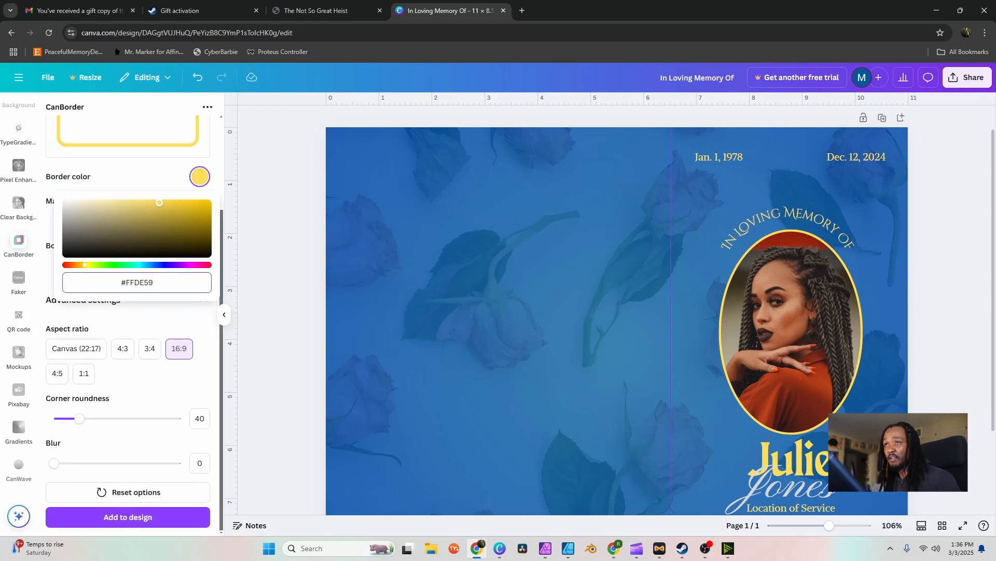
{"action": "left_click", "coordinate": [139, 517]}
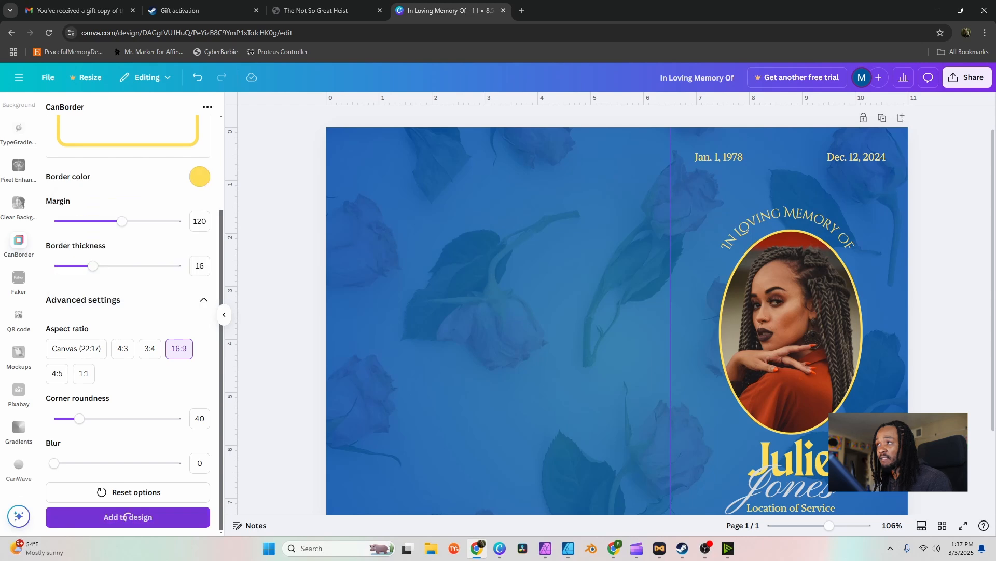
- Rotate the yellow border 90° and place it upright around the content of the front cover
{"action": "left_click_drag", "start_coordinate": [546, 250], "coordinate": [647, 270]}
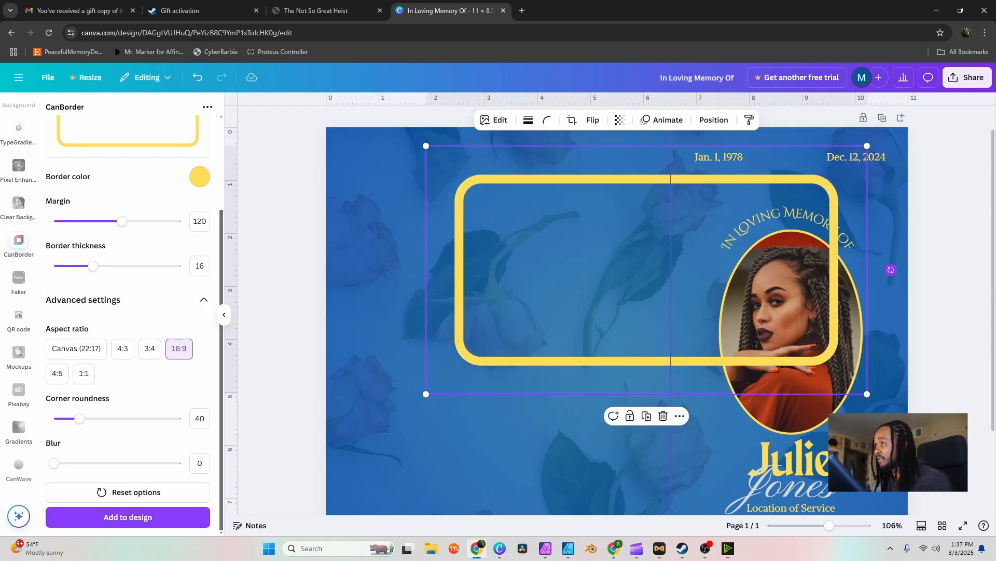
{"action": "left_click_drag", "start_coordinate": [890, 270], "coordinate": [653, 440]}
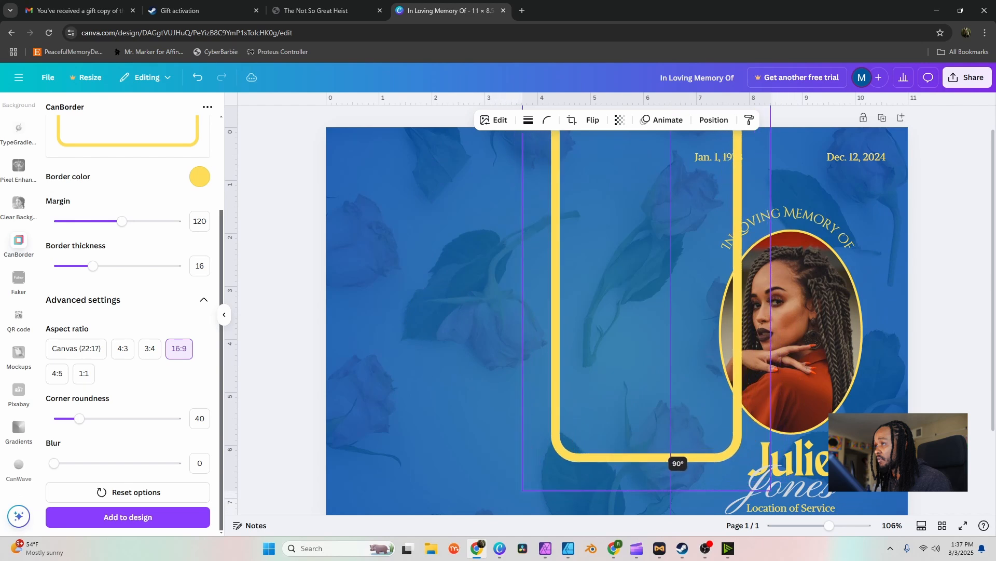
{"action": "left_click_drag", "start_coordinate": [649, 358], "coordinate": [789, 413]}
{"action": "scroll", "coordinate": [617, 311], "scroll_direction": "down", "scroll_amount": 2}
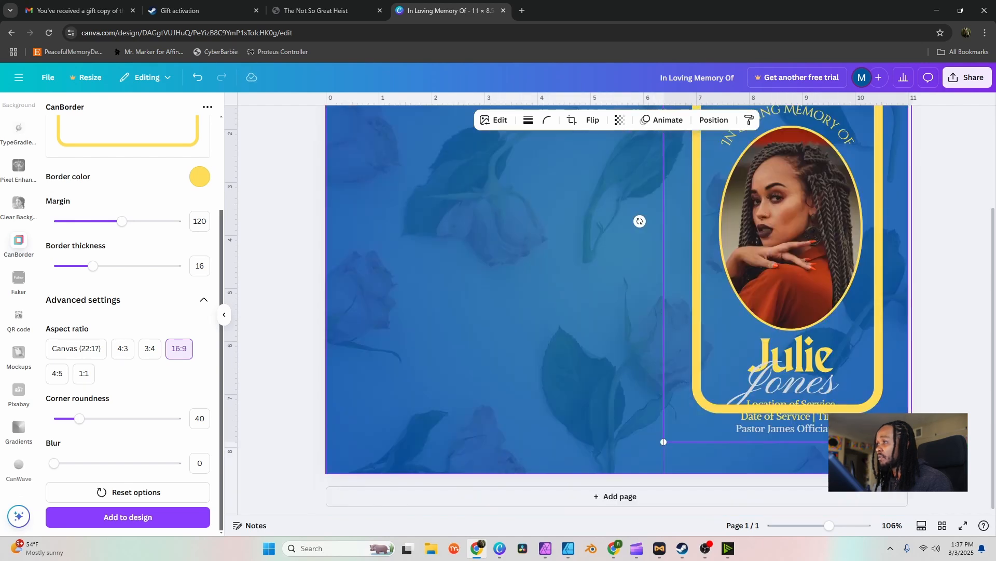
- Enlarge the border image to about 9 × 5.1 in so the frame encloses the cover's service details
{"action": "left_click_drag", "start_coordinate": [664, 311], "coordinate": [664, 312]}
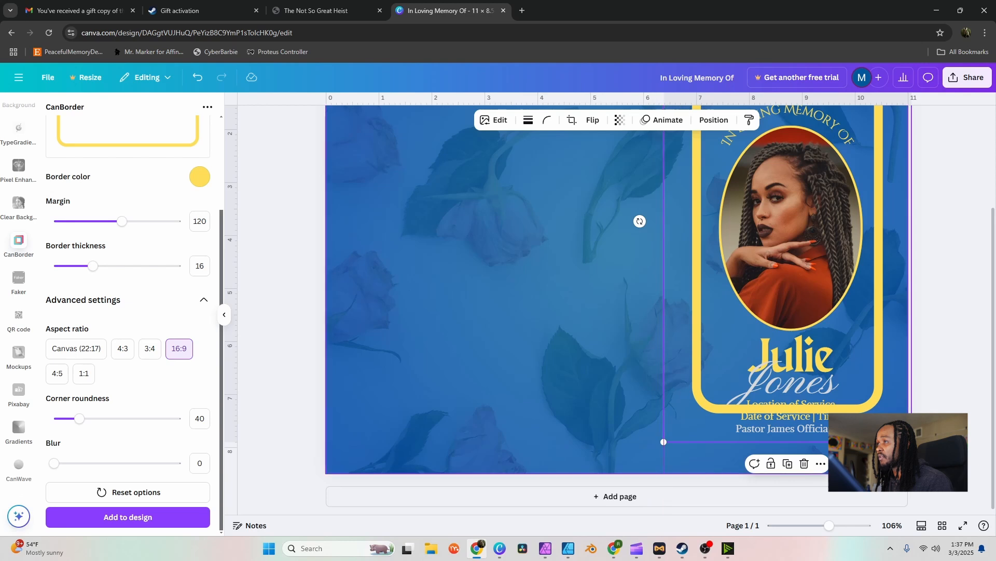
{"action": "left_click_drag", "start_coordinate": [664, 441], "coordinate": [646, 484]}
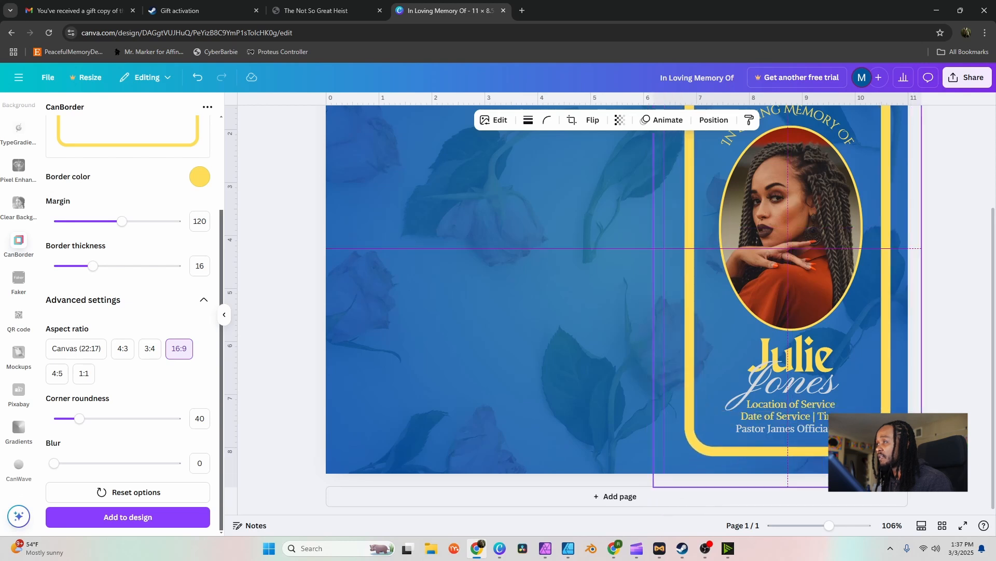
{"action": "scroll", "coordinate": [618, 312], "scroll_direction": "up", "scroll_amount": 3}
{"action": "scroll", "coordinate": [618, 312], "scroll_direction": "down", "scroll_amount": 3}
{"action": "scroll", "coordinate": [618, 312], "scroll_direction": "up", "scroll_amount": 2}
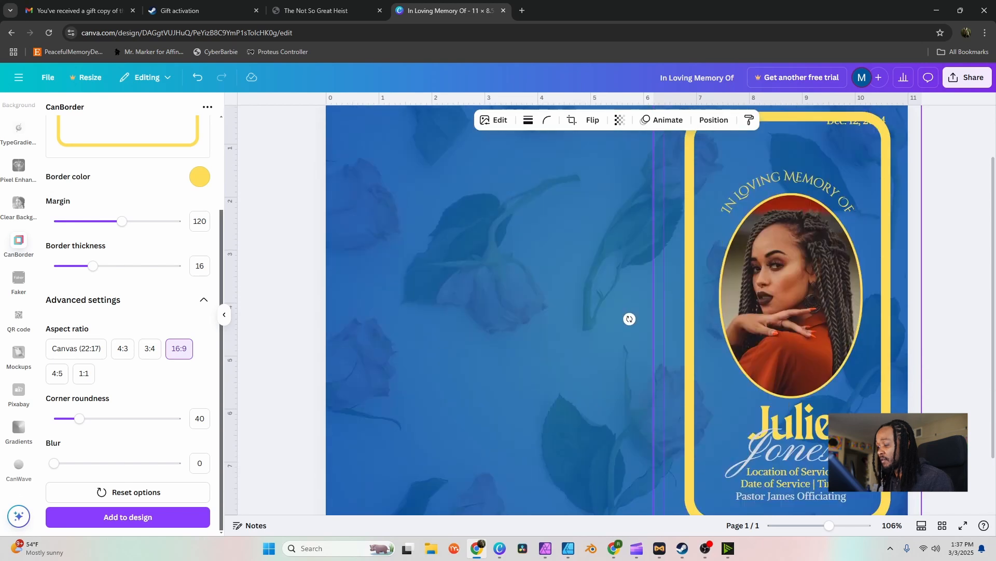
{"action": "scroll", "coordinate": [618, 312], "scroll_direction": "down", "scroll_amount": 2}
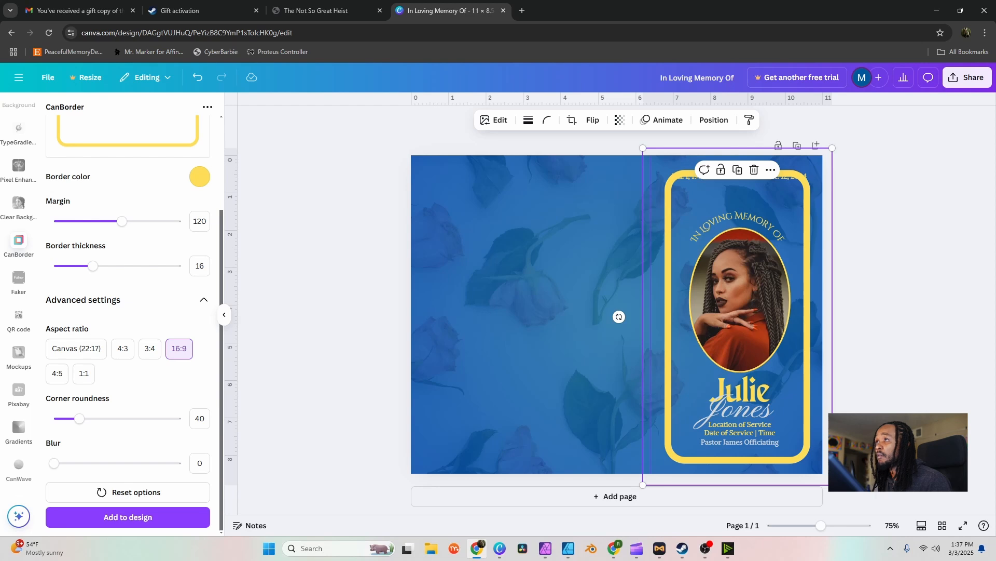
- Send the yellow border backward in the layer order until it sits behind the rose photo
{"action": "right_click", "coordinate": [805, 188]}
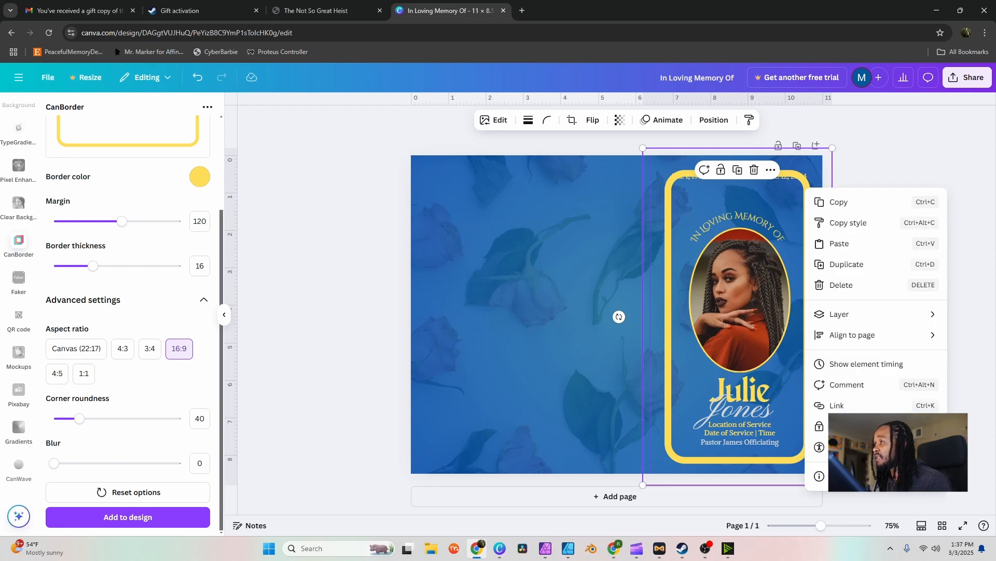
{"action": "key", "text": "Escape"}
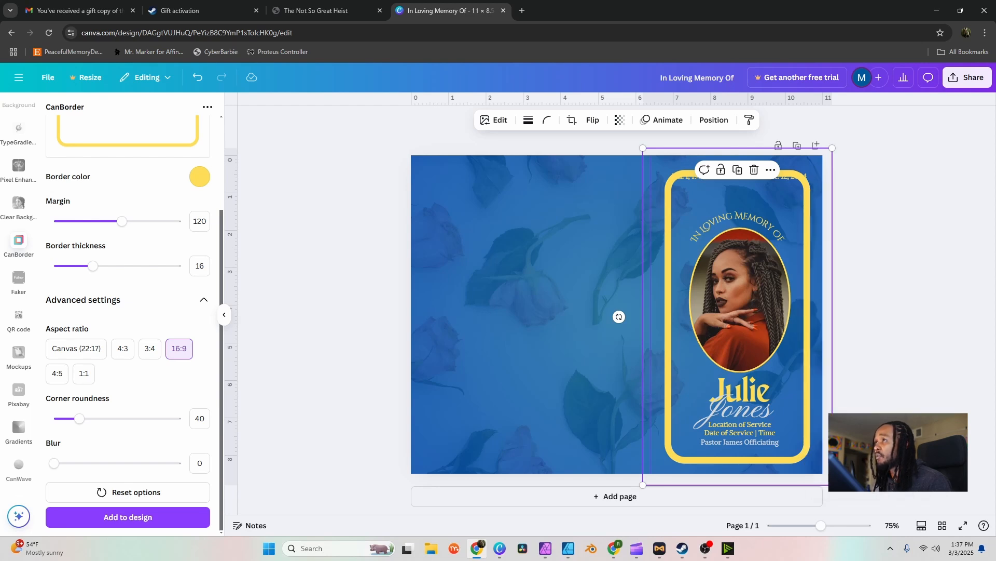
{"action": "left_click", "coordinate": [714, 120]}
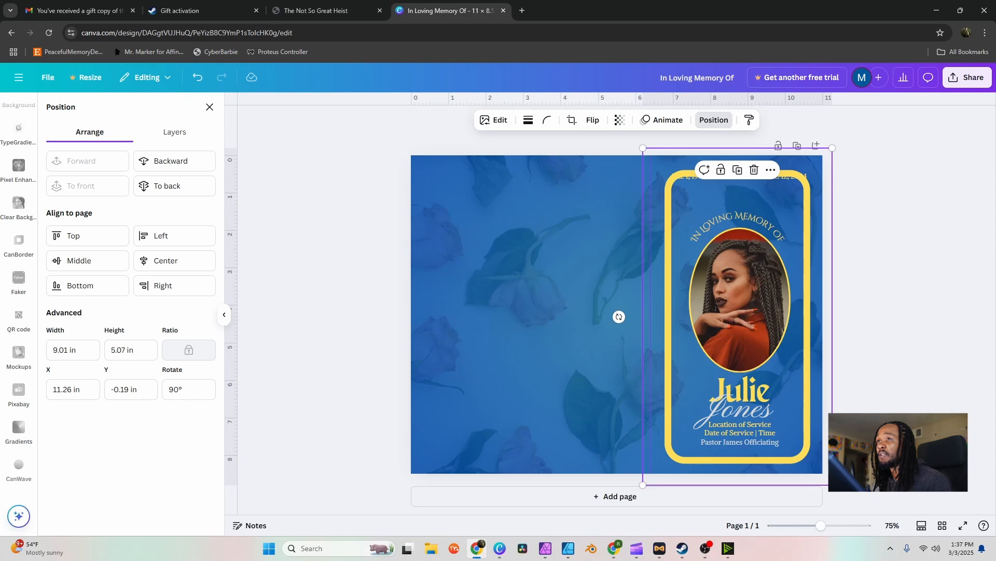
{"action": "left_click", "coordinate": [170, 161]}
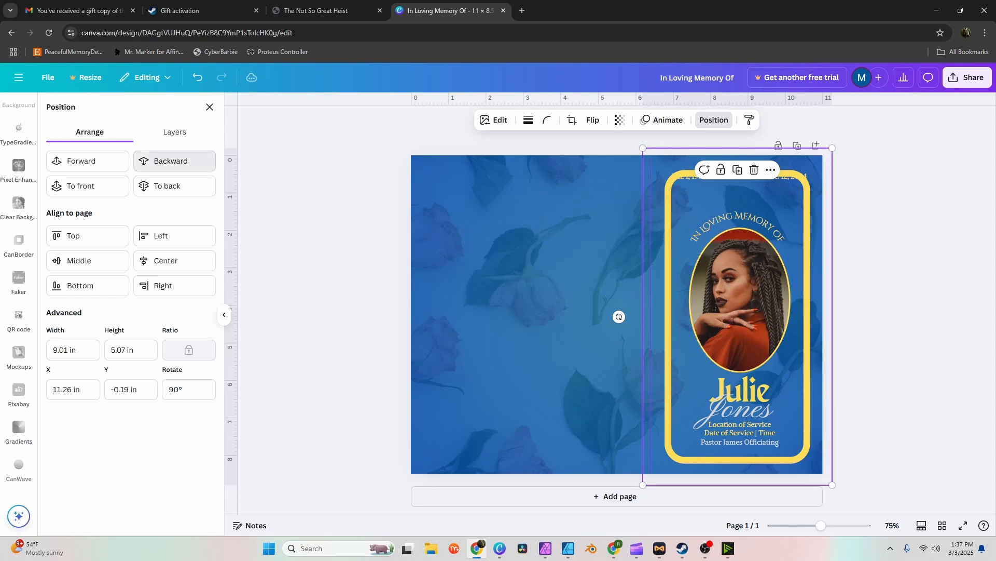
{"action": "left_click", "coordinate": [171, 161]}
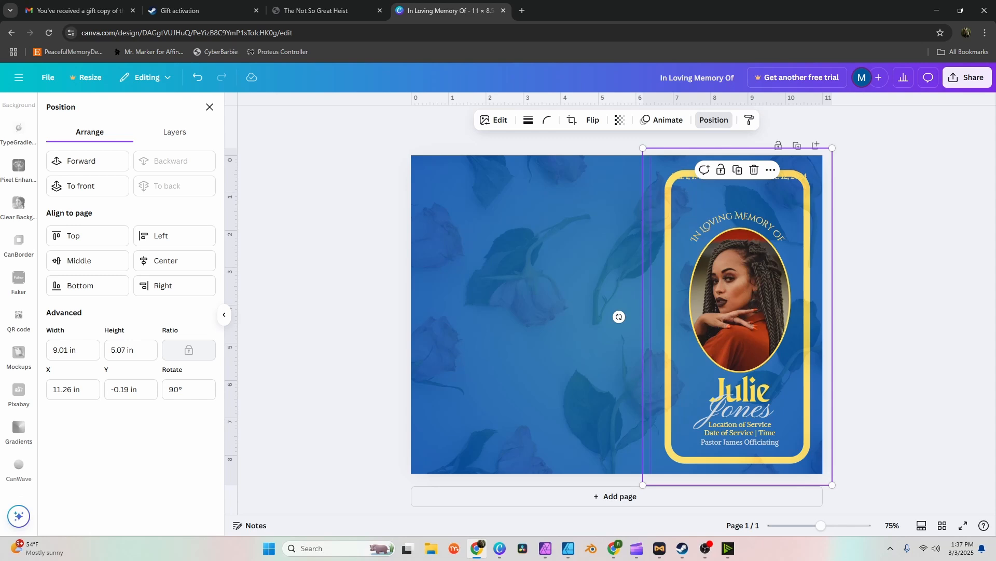
- Move the birth and death dates down together so they sit inside the yellow border of the front cover
{"action": "left_click", "coordinate": [714, 120]}
{"action": "left_click", "coordinate": [689, 177]}
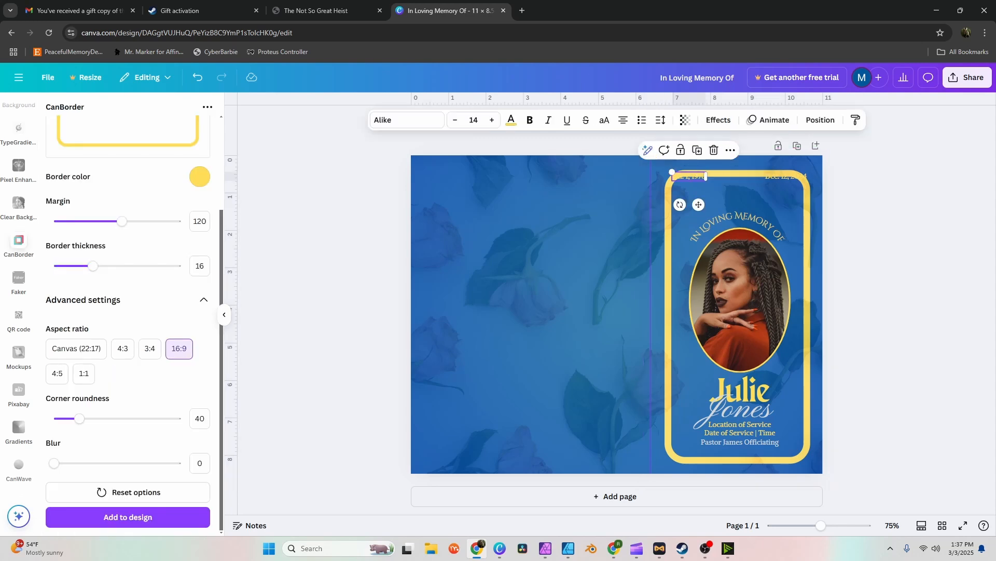
{"action": "left_click", "coordinate": [786, 177], "text": "shift"}
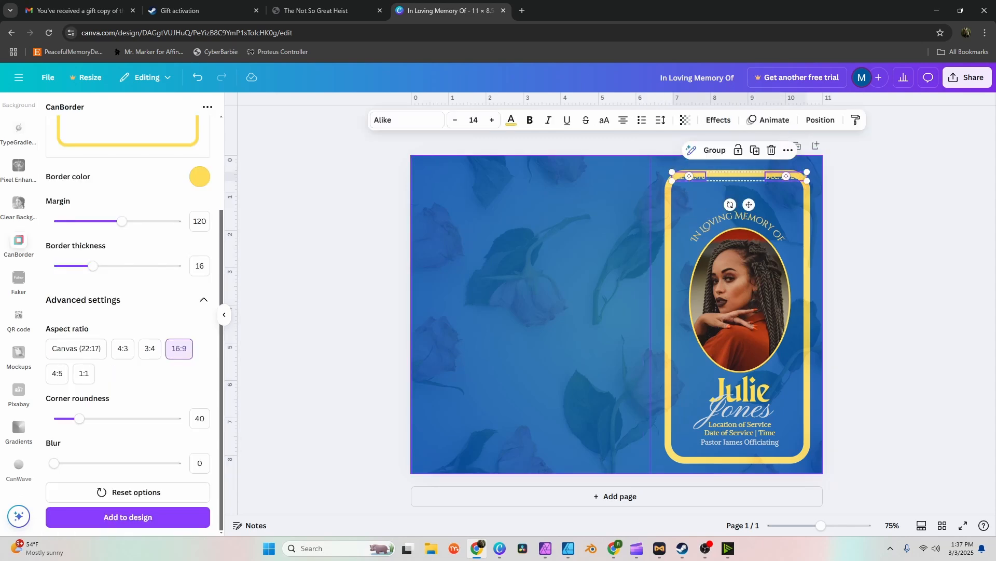
{"action": "scroll", "coordinate": [786, 176], "scroll_direction": "up", "scroll_amount": 3}
{"action": "left_click_drag", "start_coordinate": [857, 172], "coordinate": [841, 186]}
{"action": "left_click", "coordinate": [941, 195]}
{"action": "left_click_drag", "start_coordinate": [752, 187], "coordinate": [755, 187]}
{"action": "left_click", "coordinate": [841, 186]}
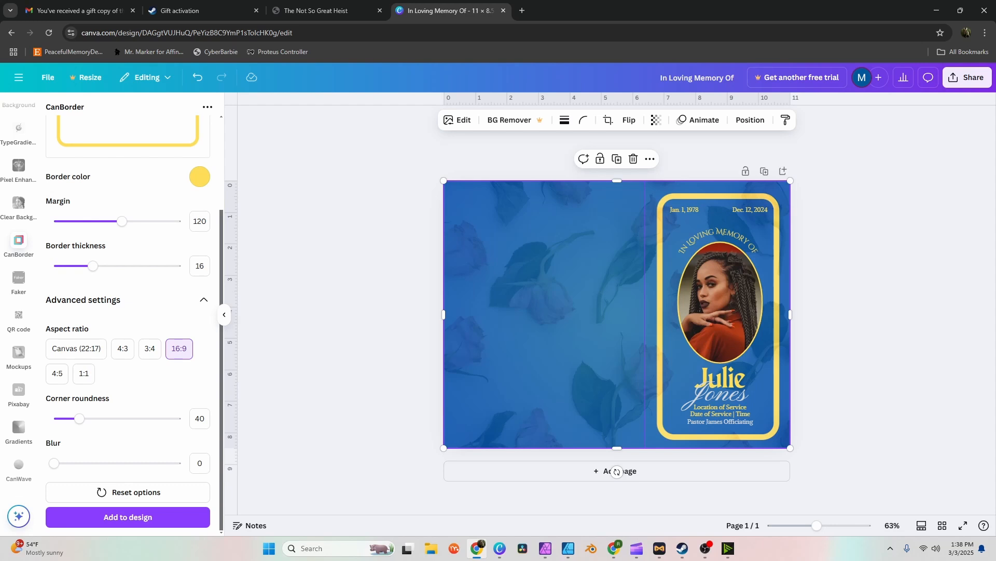
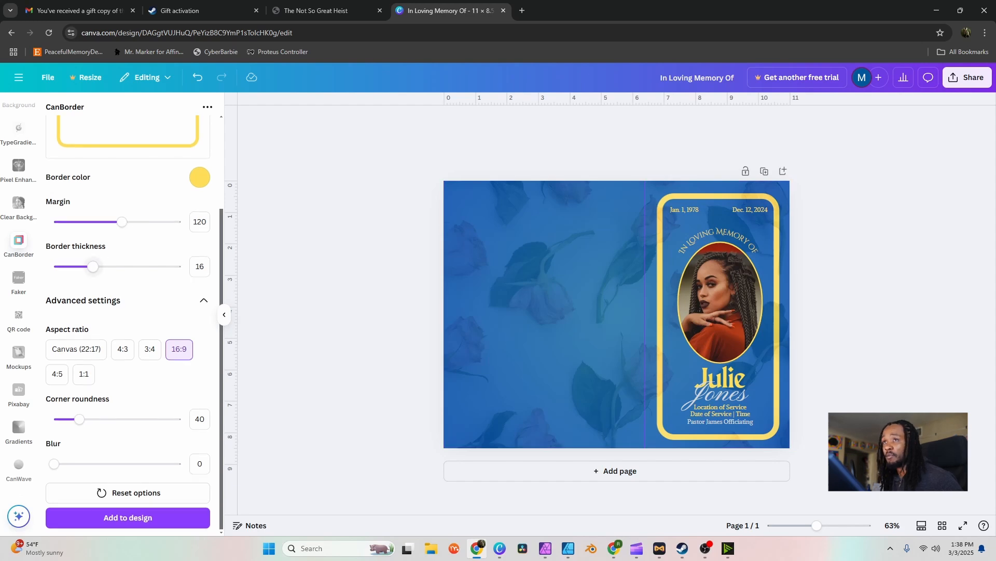
- Add a text box reading "Pallbearers" near the top of the blank back-cover panel
{"action": "scroll", "coordinate": [128, 312], "scroll_direction": "up", "scroll_amount": 3}
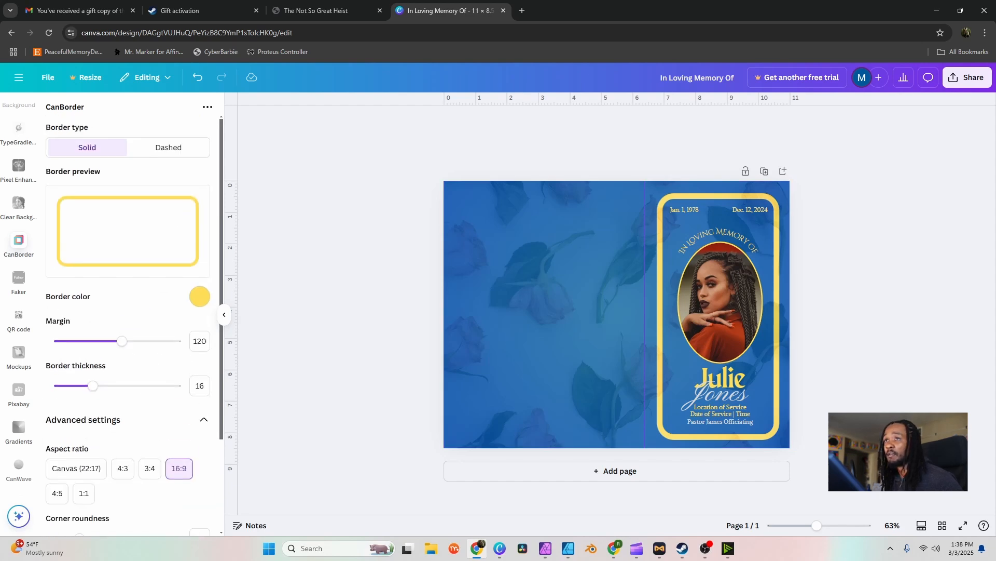
{"action": "scroll", "coordinate": [18, 179], "scroll_direction": "up", "scroll_amount": 7}
{"action": "left_click", "coordinate": [19, 188]}
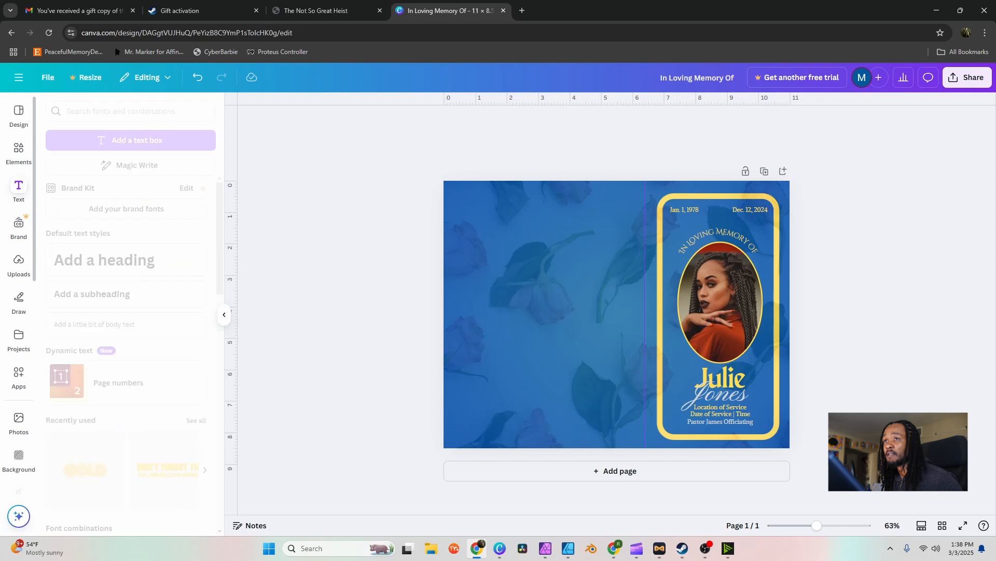
{"action": "left_click", "coordinate": [131, 140]}
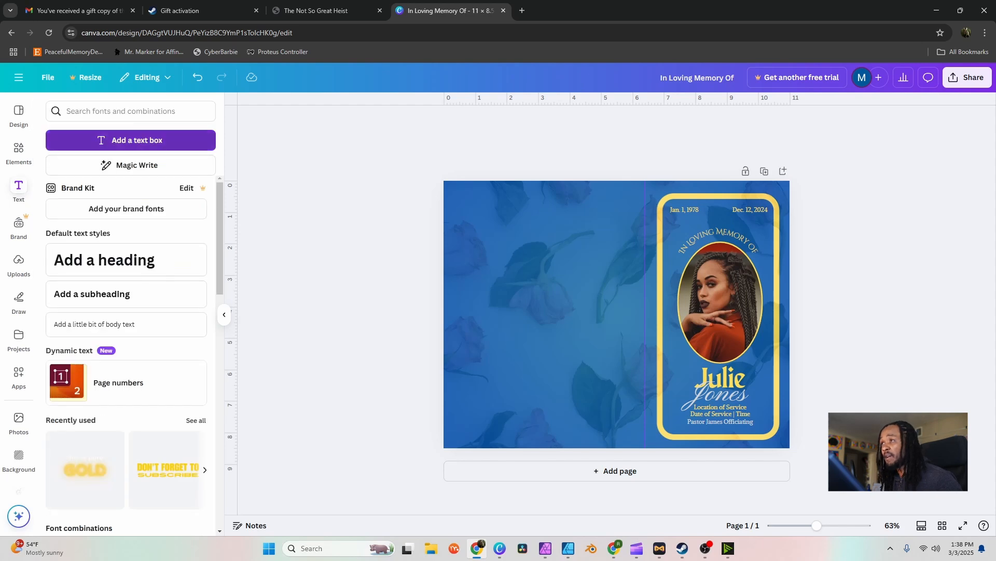
{"action": "left_click_drag", "start_coordinate": [597, 299], "coordinate": [537, 211]}
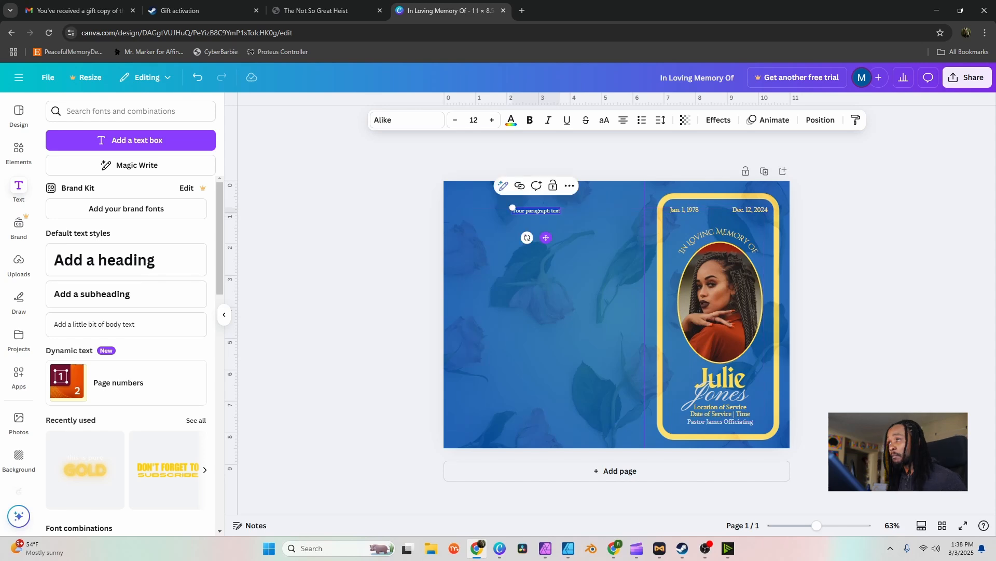
{"action": "type", "text": "Pallbearer"}
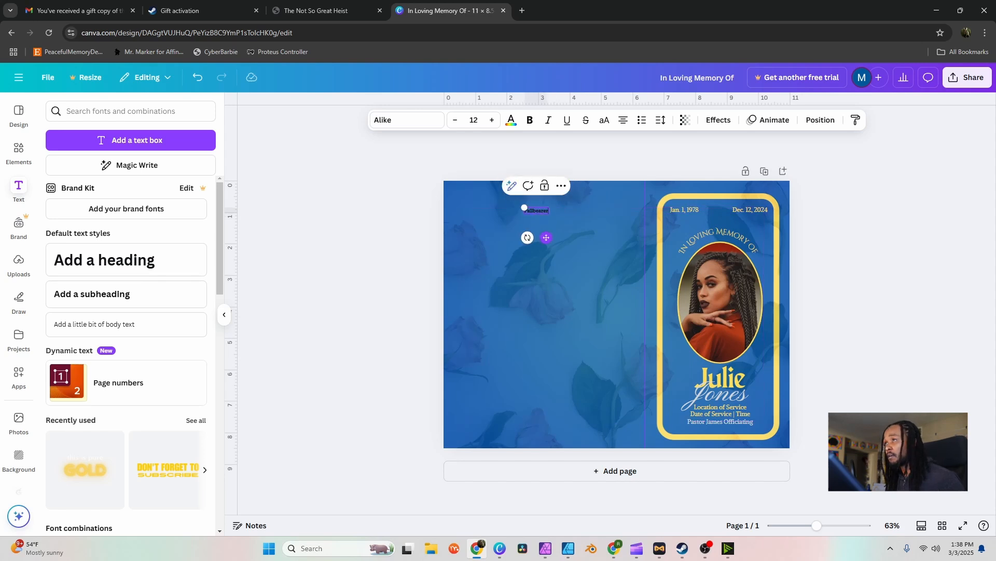
{"action": "type", "text": "s"}
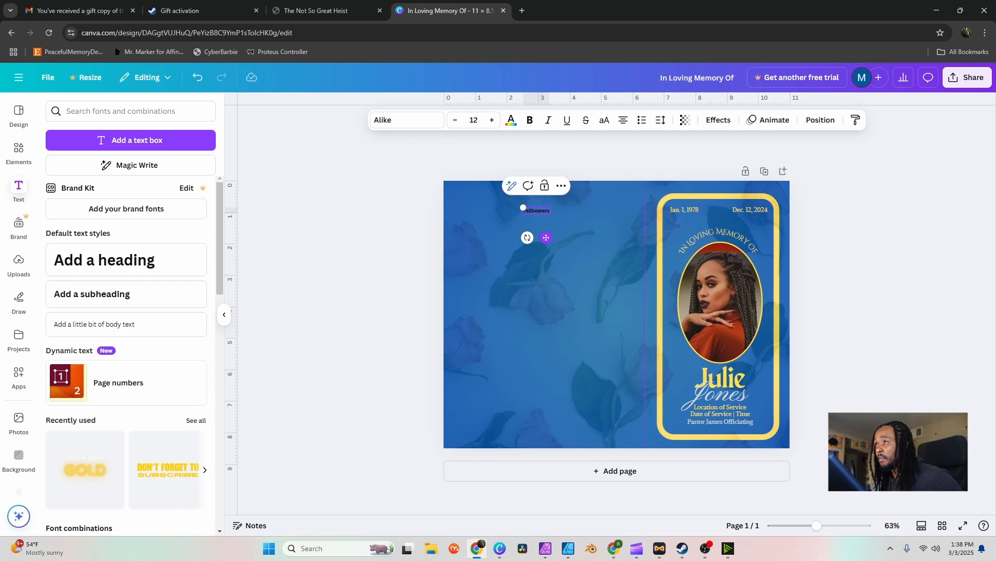
- Set the "Pallbearers" heading to font size 17 and color it with the document's yellow
{"action": "key", "text": "ctrl+a"}
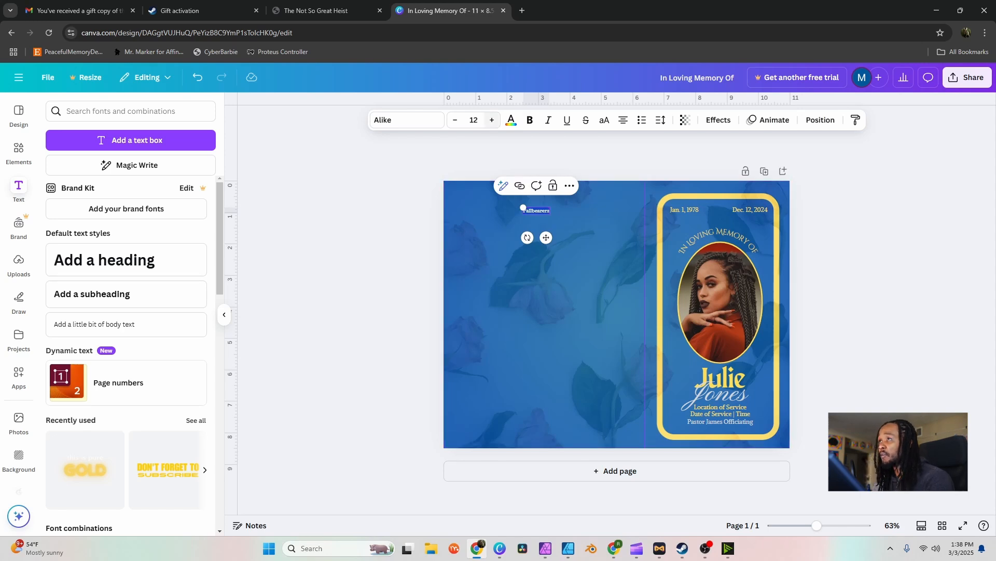
{"action": "left_click", "coordinate": [492, 120]}
{"action": "left_click", "coordinate": [492, 120]}
{"action": "left_click", "coordinate": [492, 120]}
{"action": "left_click", "coordinate": [492, 120]}
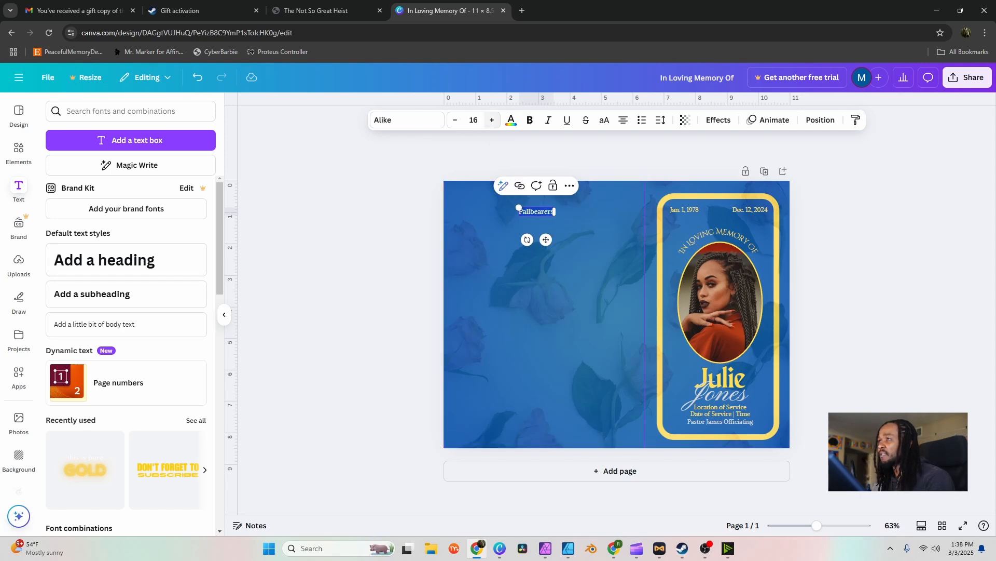
{"action": "left_click", "coordinate": [492, 120]}
{"action": "left_click", "coordinate": [492, 120]}
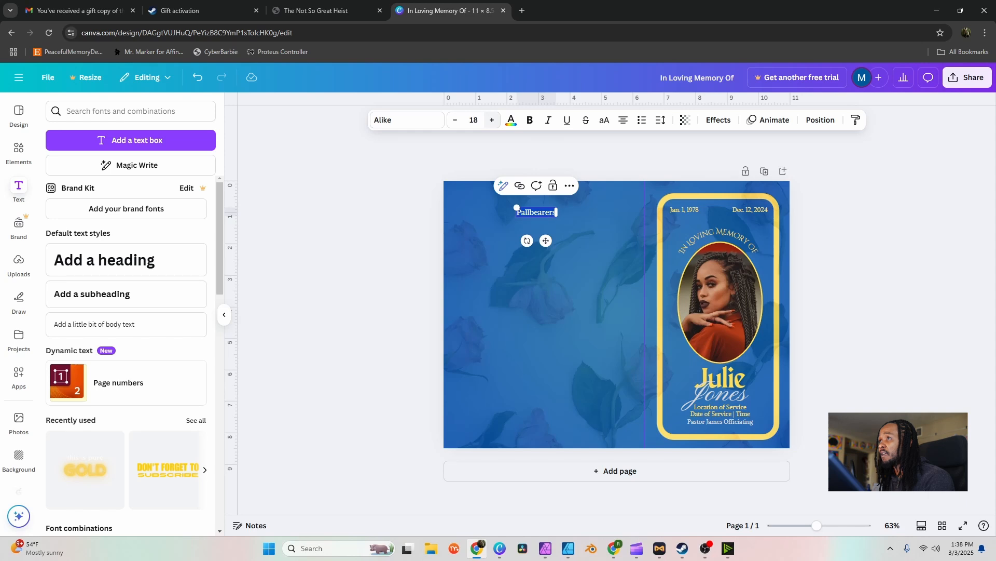
{"action": "left_click", "coordinate": [455, 120]}
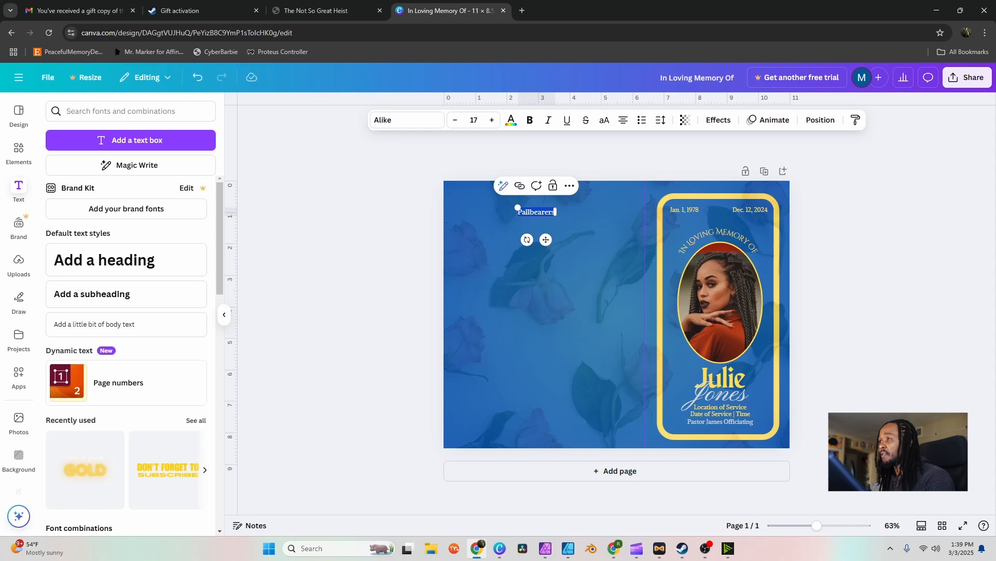
{"action": "left_click", "coordinate": [511, 120]}
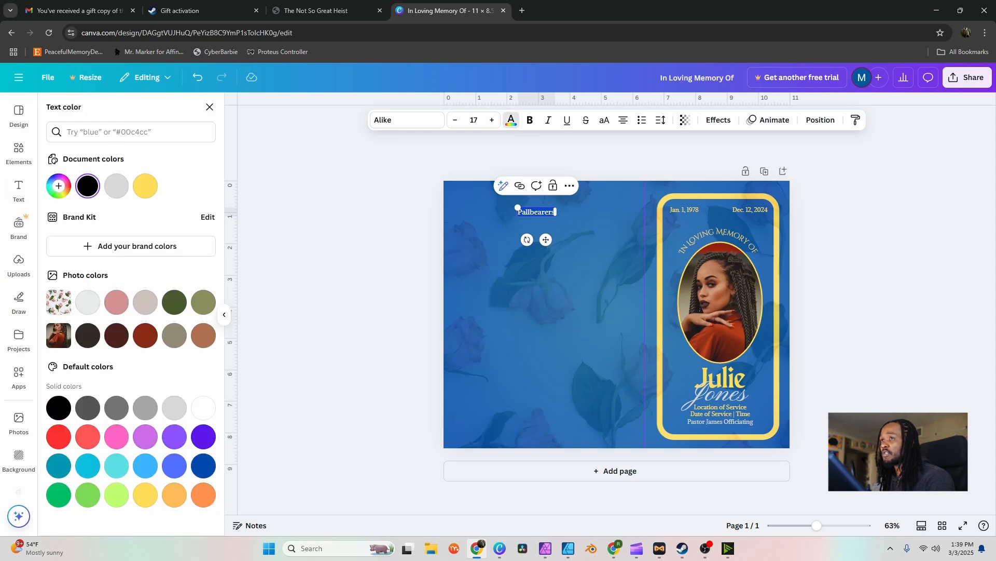
{"action": "left_click", "coordinate": [145, 186]}
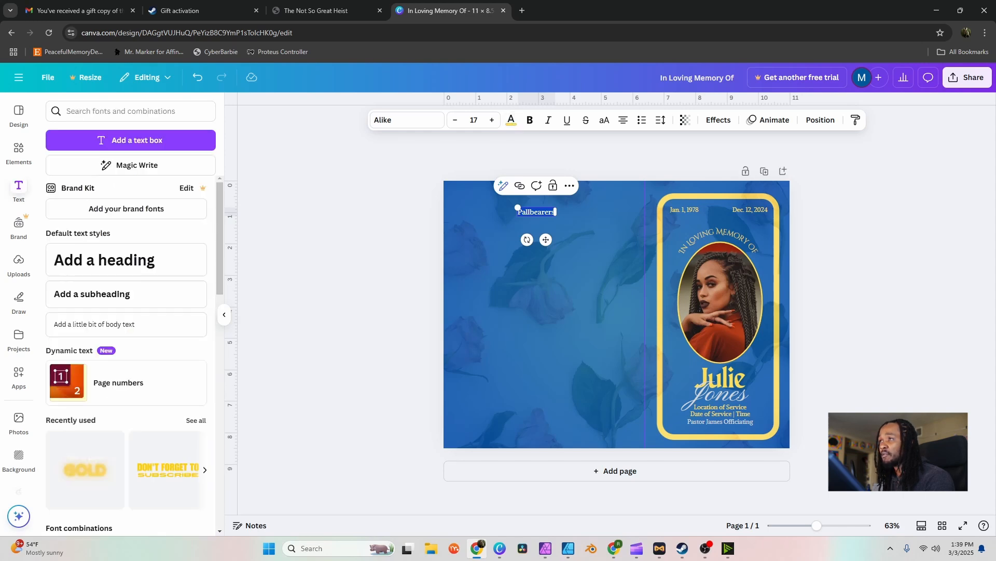
{"action": "left_click", "coordinate": [353, 207]}
- Duplicate the "Pallbearers" heading, align the copy below it mid-panel, and change its text to "Flower Bearers"
{"action": "left_click", "coordinate": [536, 212]}
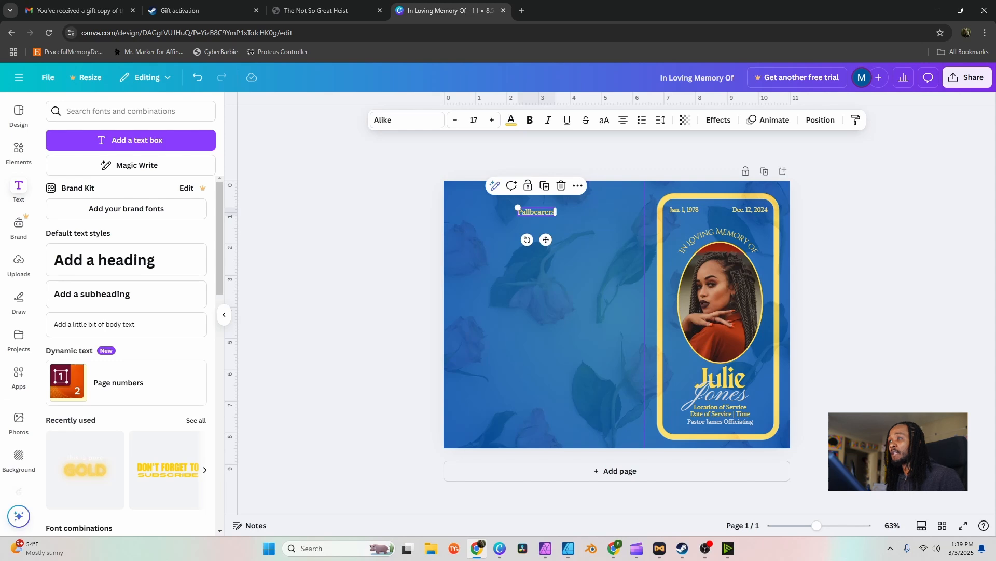
{"action": "left_click", "coordinate": [544, 186]}
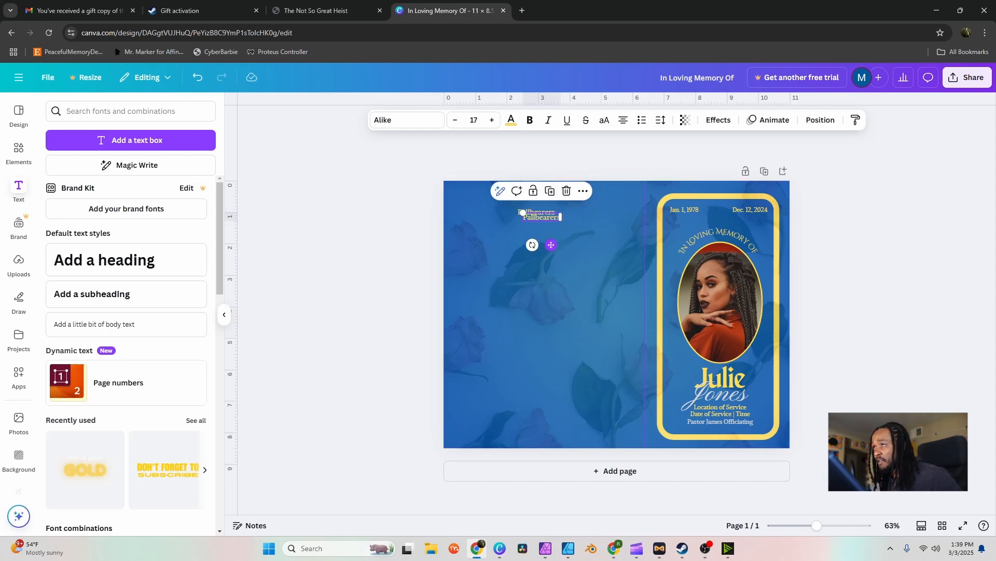
{"action": "left_click_drag", "start_coordinate": [551, 245], "coordinate": [555, 289]}
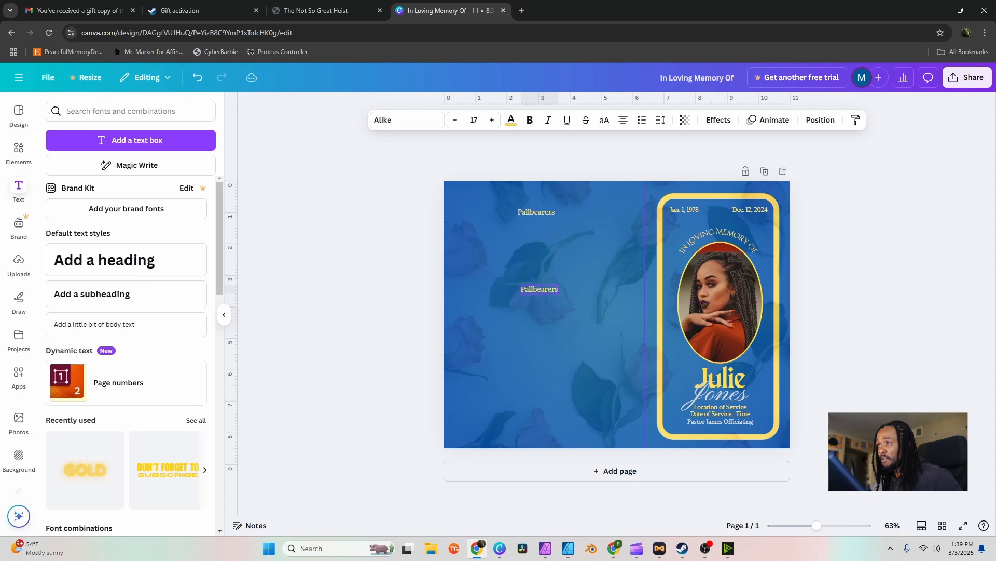
{"action": "left_click", "coordinate": [540, 289]}
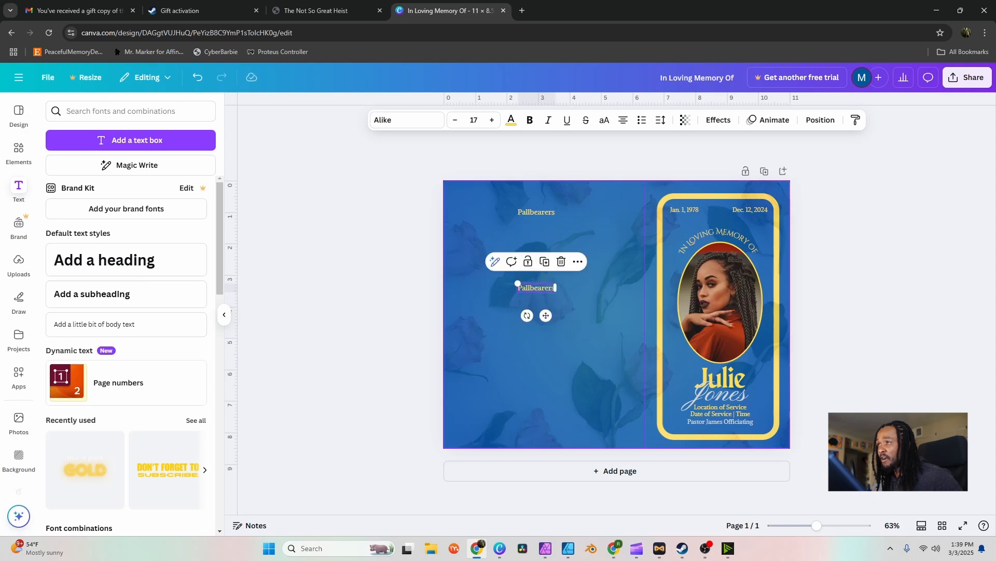
{"action": "double_click", "coordinate": [555, 287]}
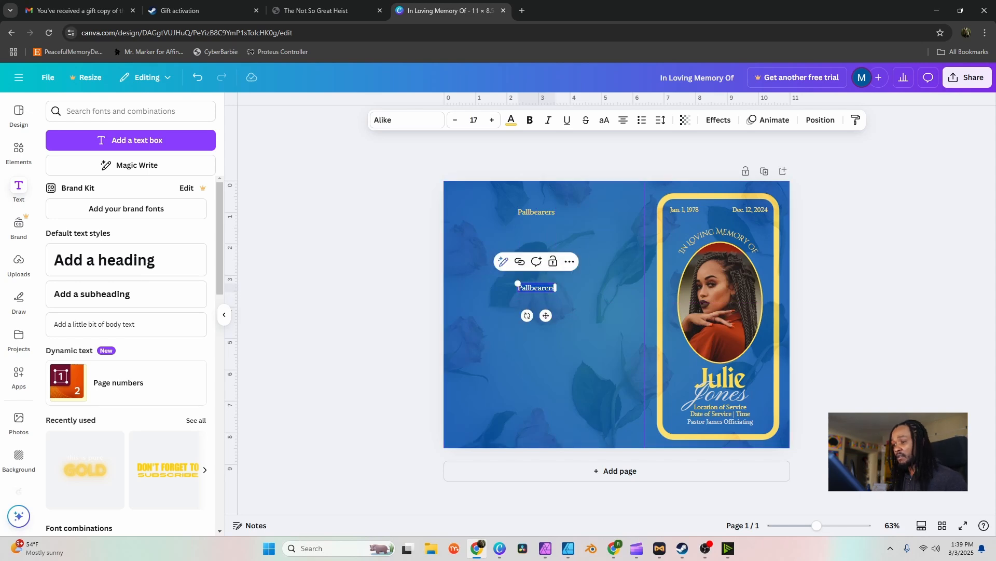
{"action": "type", "text": "Flower Bearer"}
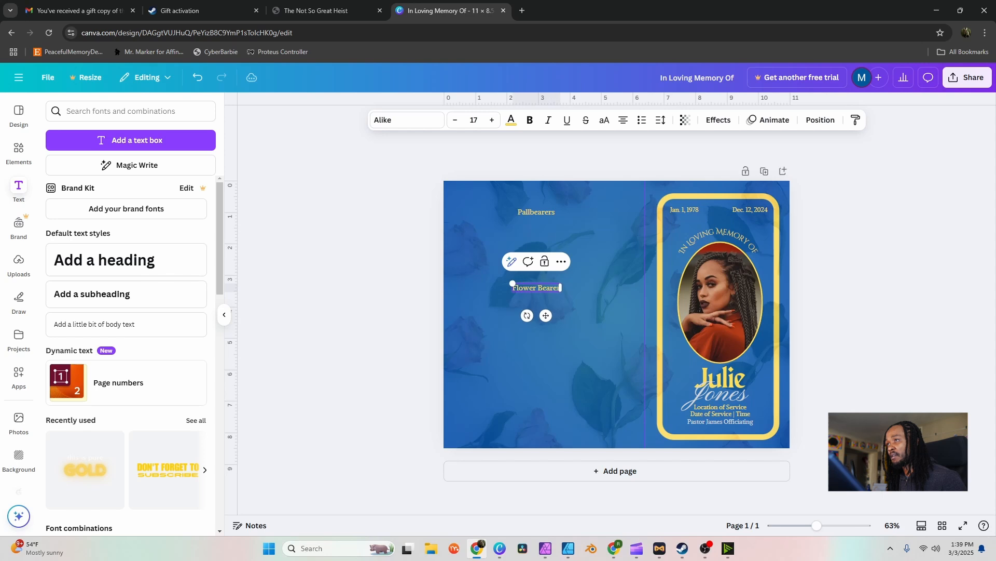
{"action": "type", "text": "s"}
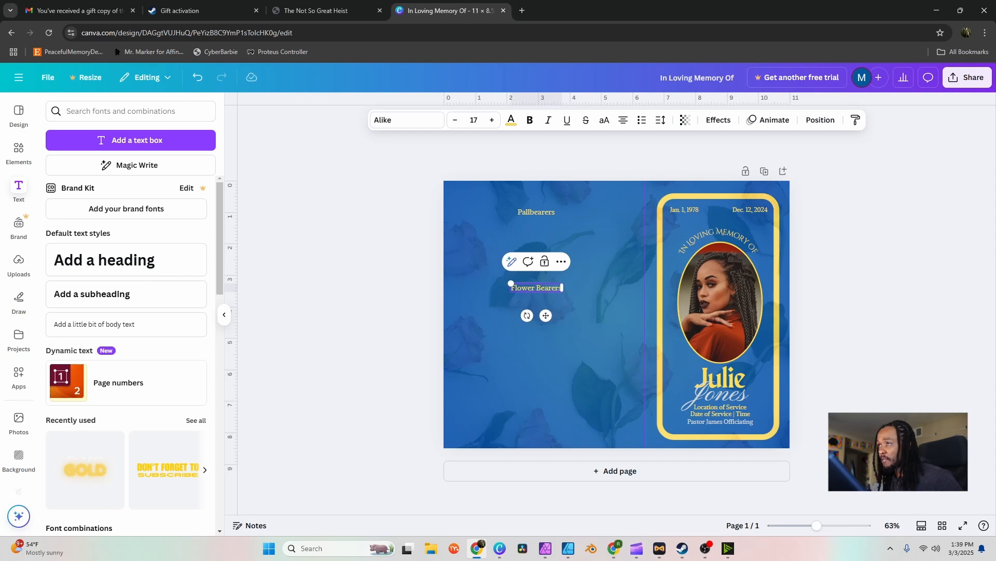
{"action": "left_click", "coordinate": [394, 301]}
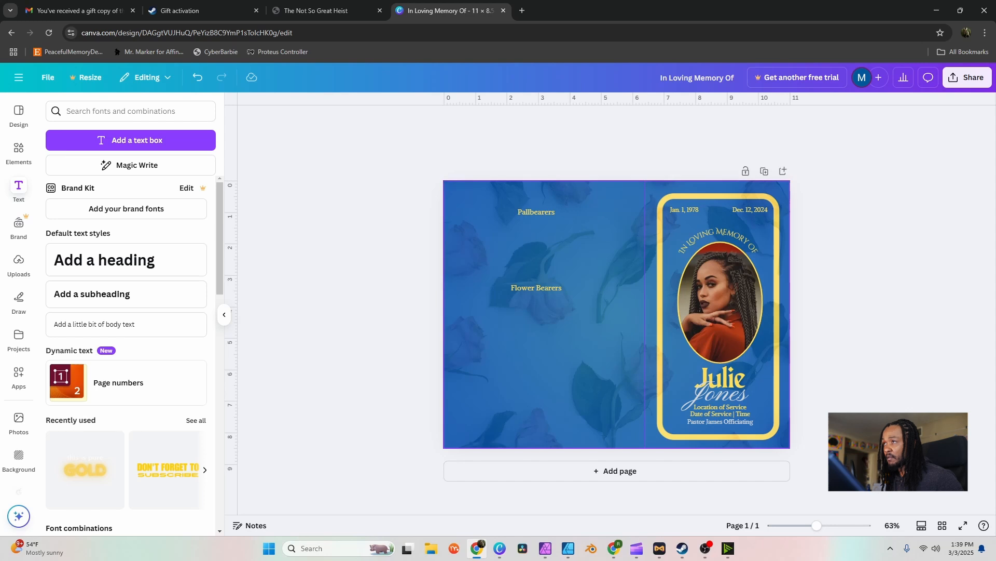
- Duplicate the "Flower Bearers" heading, place the copy at equal spacing below it, and change its text to "Acknowledgements"
{"action": "left_click", "coordinate": [536, 289]}
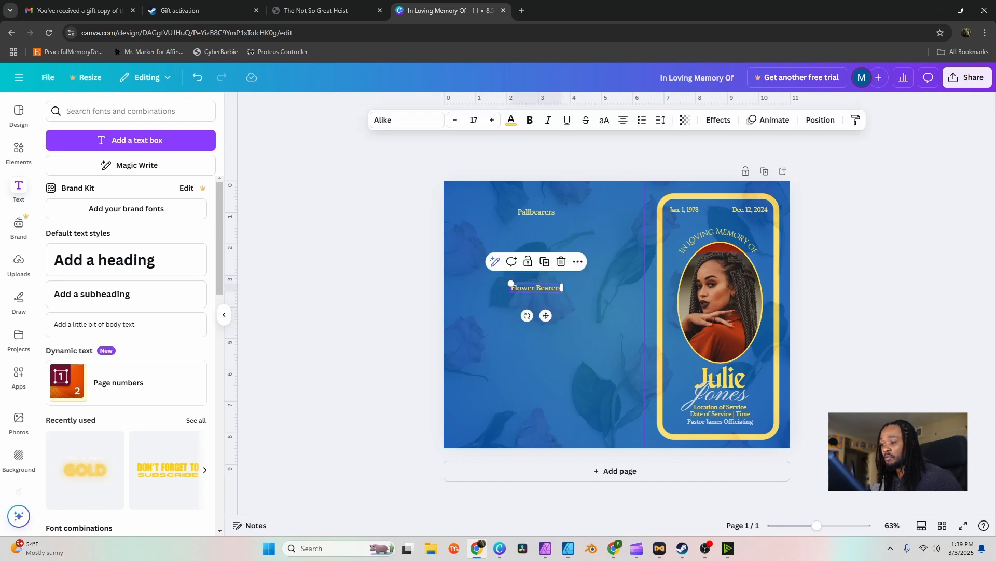
{"action": "left_click", "coordinate": [545, 261]}
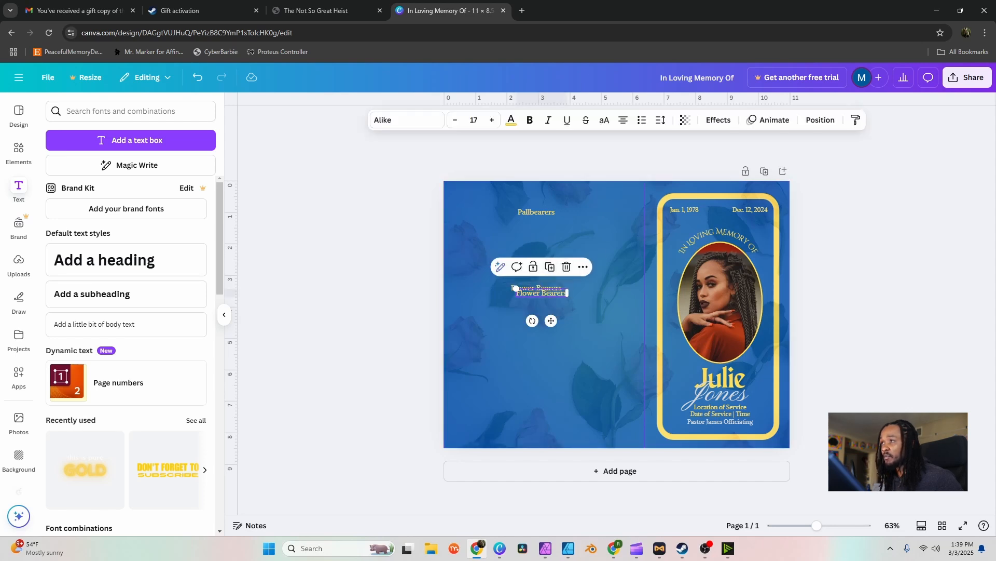
{"action": "left_click_drag", "start_coordinate": [542, 293], "coordinate": [537, 363]}
{"action": "double_click", "coordinate": [537, 363]}
{"action": "type", "text": "A"}
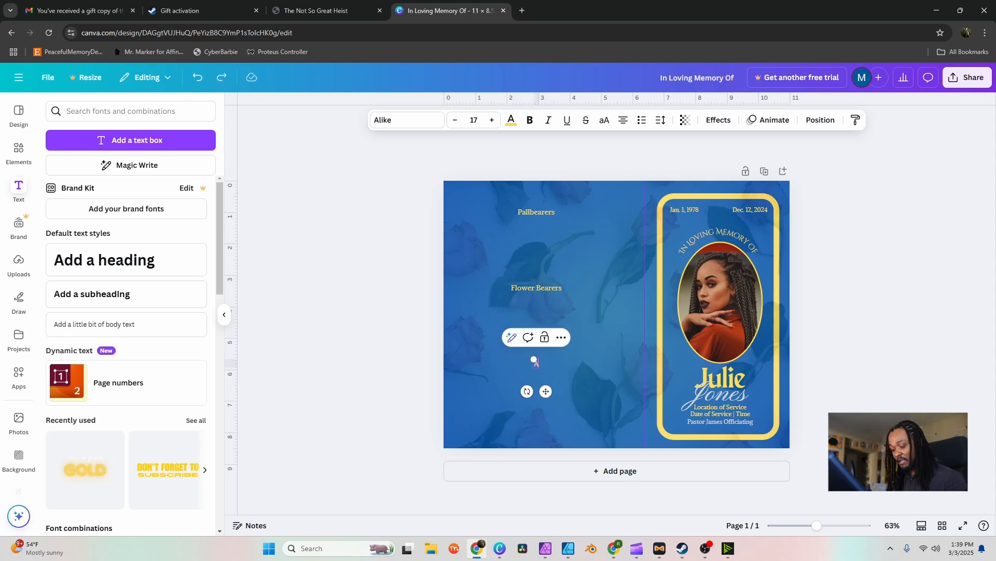
{"action": "type", "text": "cknowledgements"}
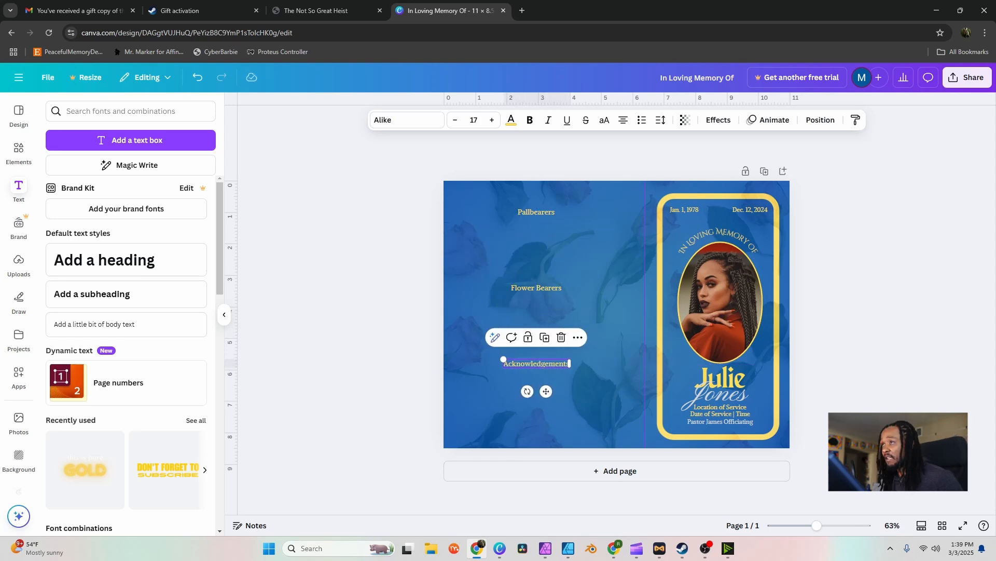
- Change the font of the three back-cover headings to Maragsa
{"action": "left_click", "coordinate": [537, 287], "text": "shift"}
{"action": "left_click", "coordinate": [536, 211], "text": "shift"}
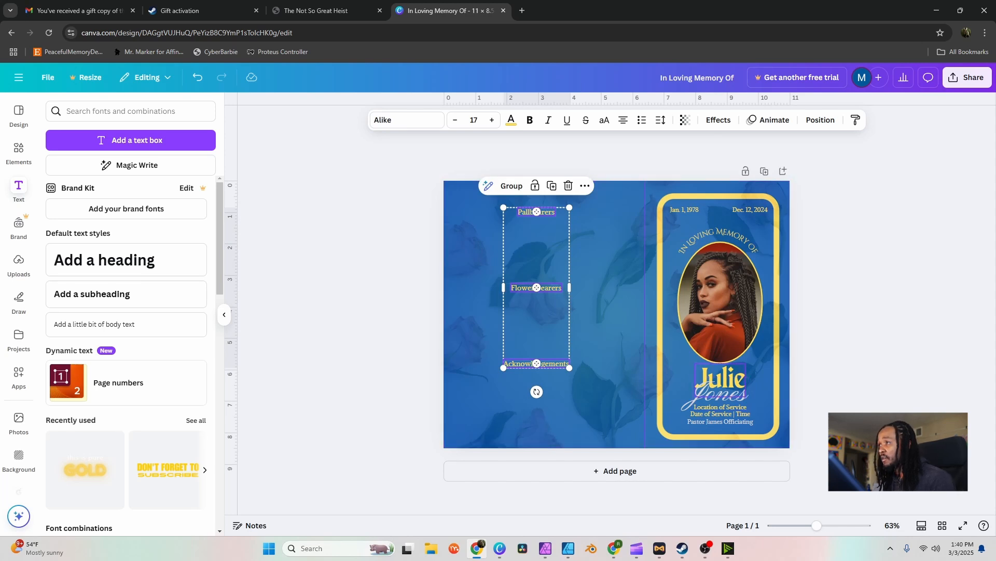
{"action": "left_click", "coordinate": [402, 120]}
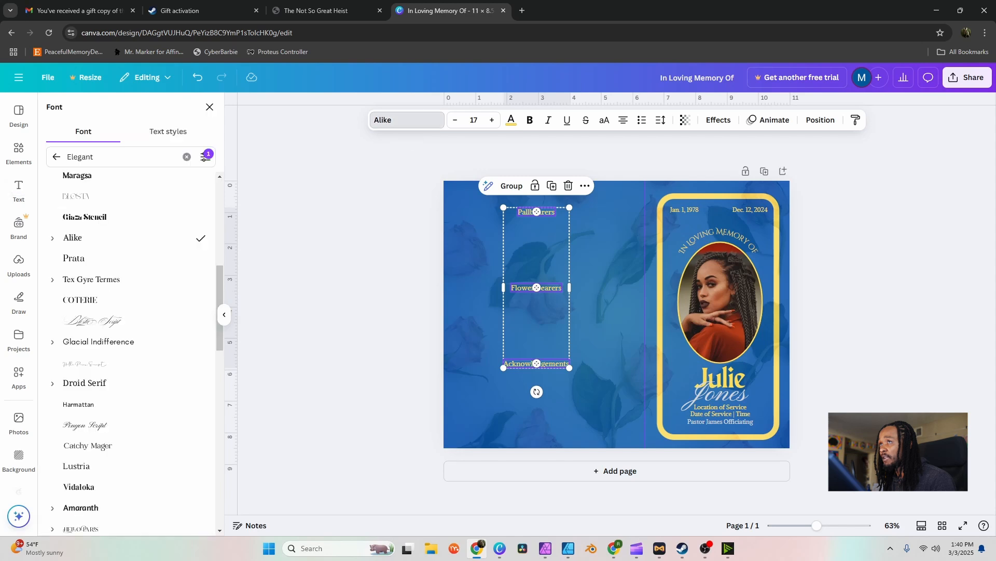
{"action": "left_click", "coordinate": [57, 157]}
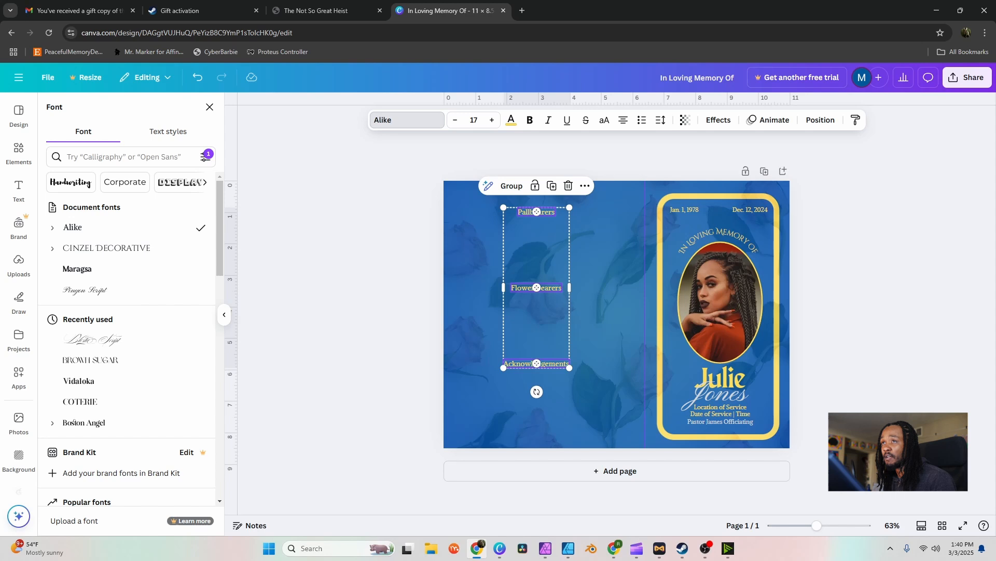
{"action": "left_click", "coordinate": [77, 269]}
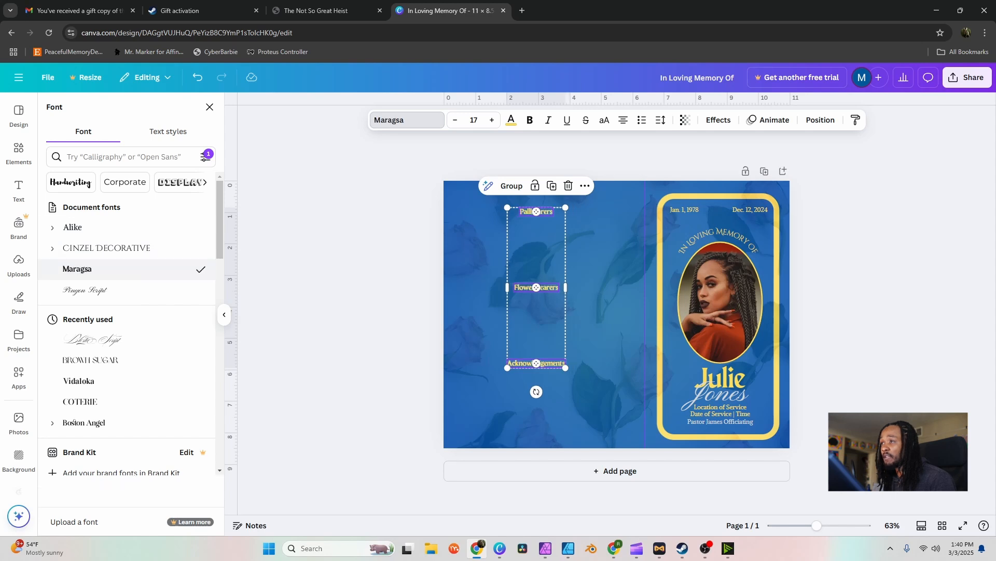
{"action": "left_click", "coordinate": [210, 107]}
- Enter "Pallbearer" in a copied text box under the Pallbearers heading and format it in white Alike at size 14
{"action": "type", "text": "Pal"}
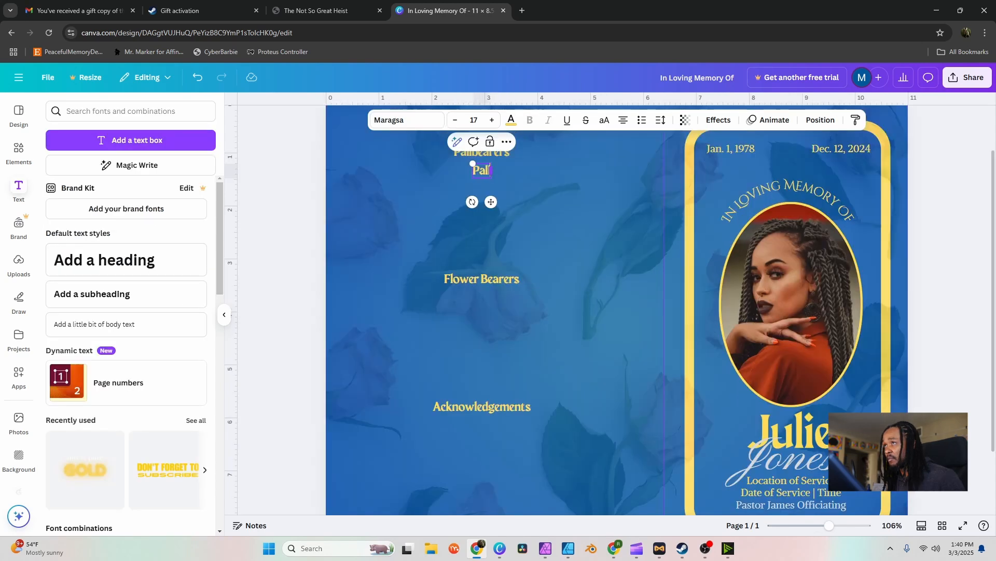
{"action": "type", "text": "lbearer"}
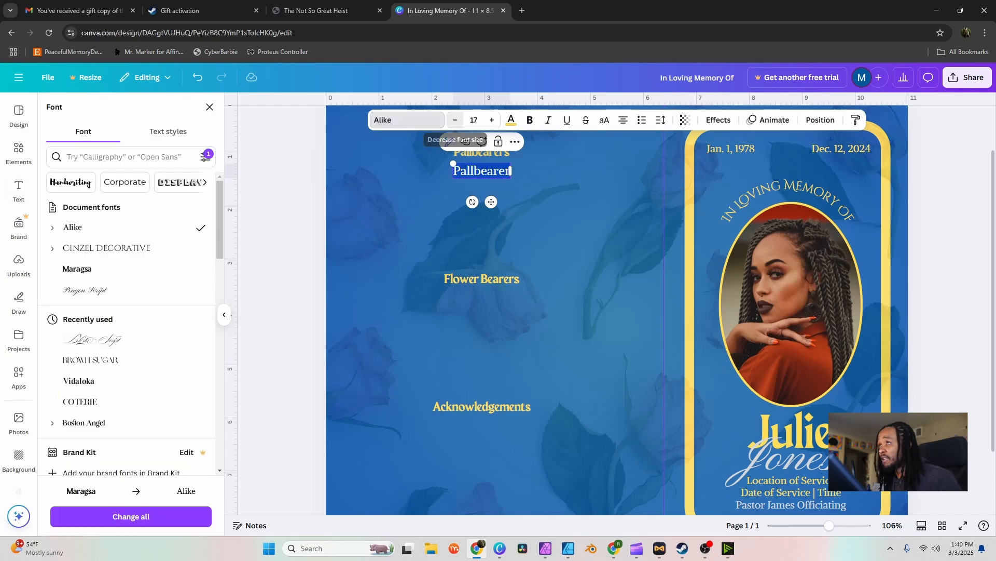
{"action": "left_click", "coordinate": [455, 119]}
{"action": "left_click", "coordinate": [455, 120]}
{"action": "left_click", "coordinate": [455, 119]}
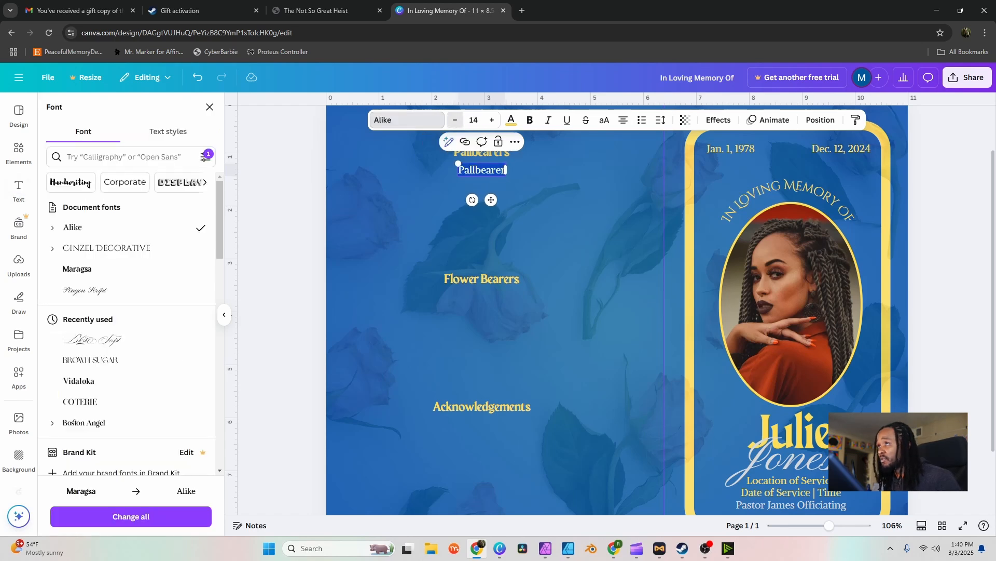
- Shift the "Pallbearer" entry to the left of its heading's centre and duplicate it twice downward to form a column of three
{"action": "left_click", "coordinate": [455, 120]}
{"action": "left_click", "coordinate": [492, 120]}
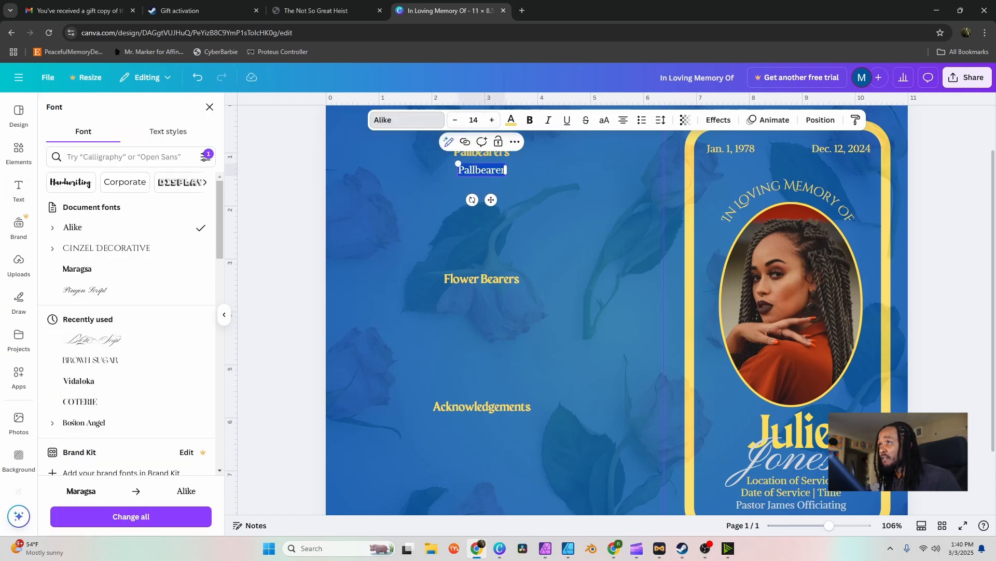
{"action": "left_click", "coordinate": [209, 107]}
{"action": "left_click", "coordinate": [405, 200]}
{"action": "left_click", "coordinate": [481, 170]}
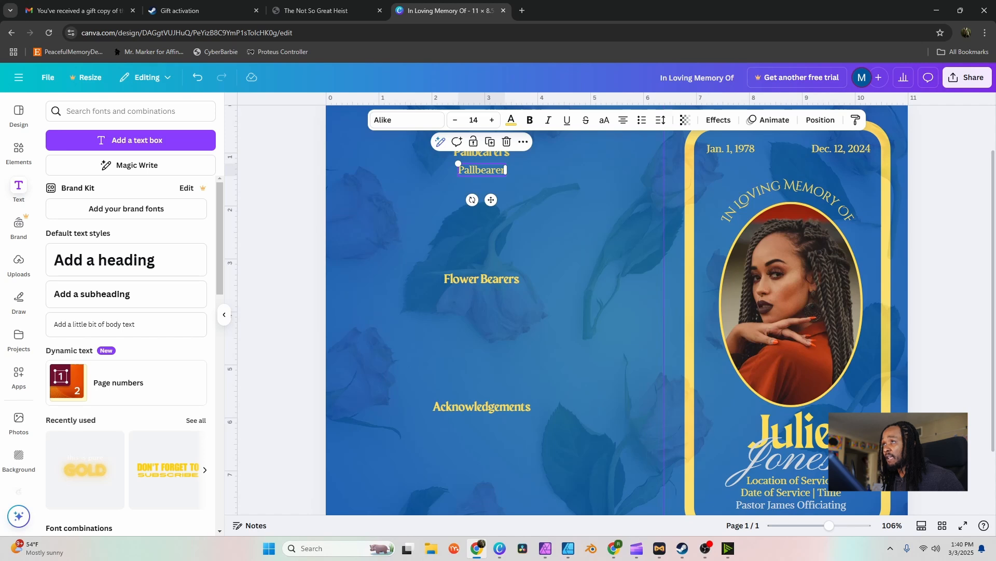
{"action": "left_click_drag", "start_coordinate": [505, 170], "coordinate": [468, 169]}
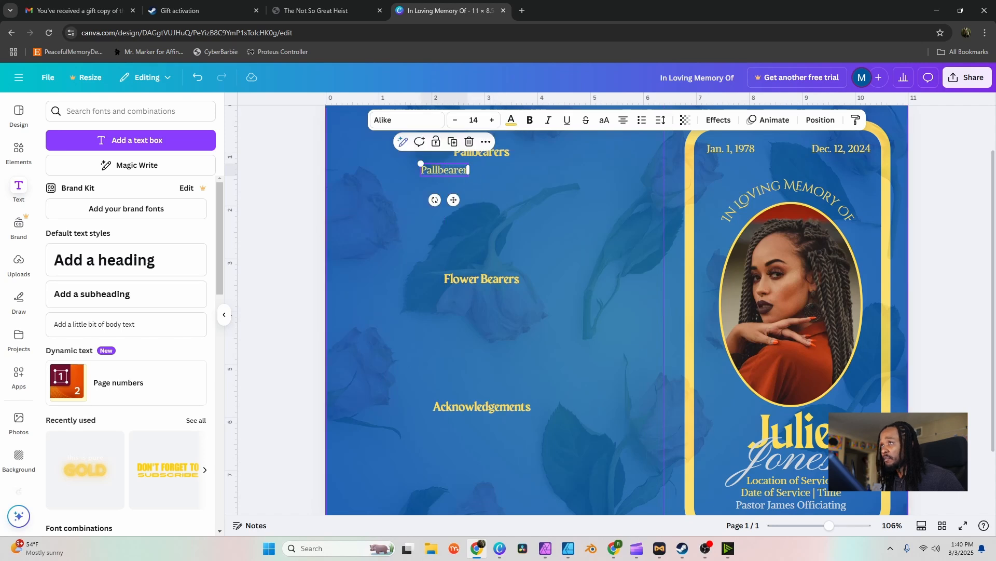
{"action": "key", "text": "ctrl+d"}
{"action": "left_click_drag", "start_coordinate": [429, 171], "coordinate": [468, 203]}
{"action": "left_click", "coordinate": [514, 226]}
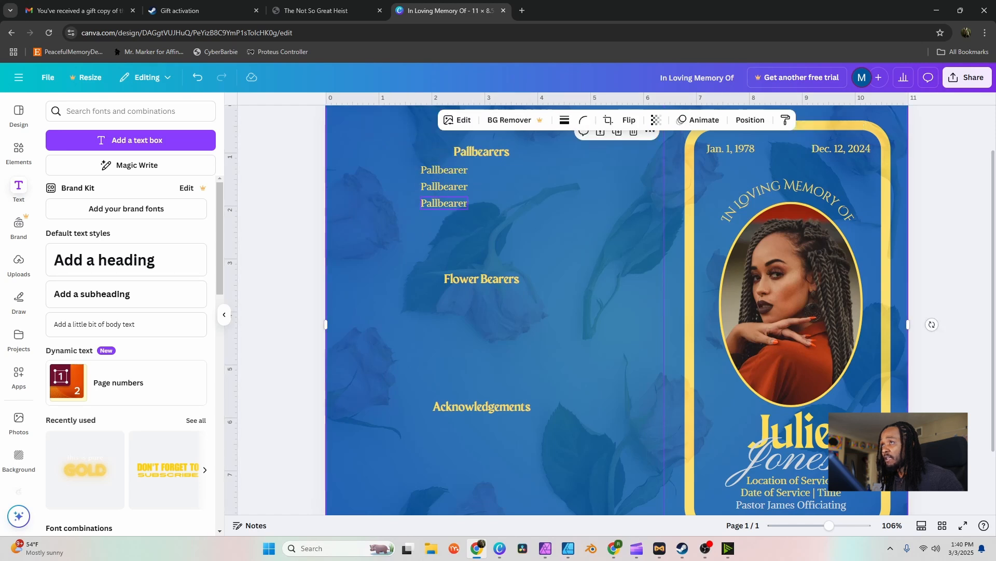
- Duplicate the column of three "Pallbearer" entries and align the copy beside it as a second column under the heading
{"action": "left_click", "coordinate": [469, 203]}
{"action": "left_click", "coordinate": [444, 186], "text": "shift"}
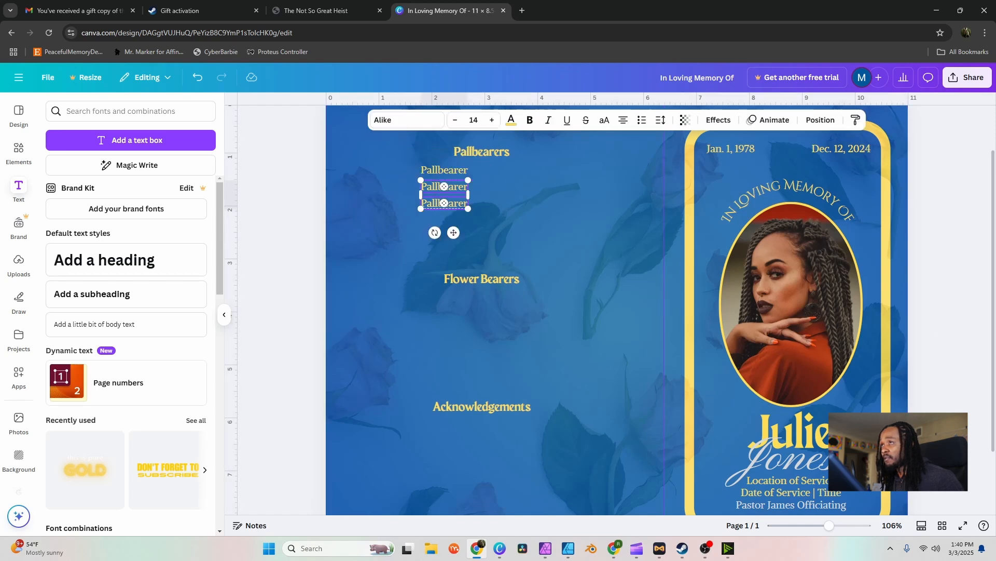
{"action": "left_click", "coordinate": [445, 170], "text": "shift"}
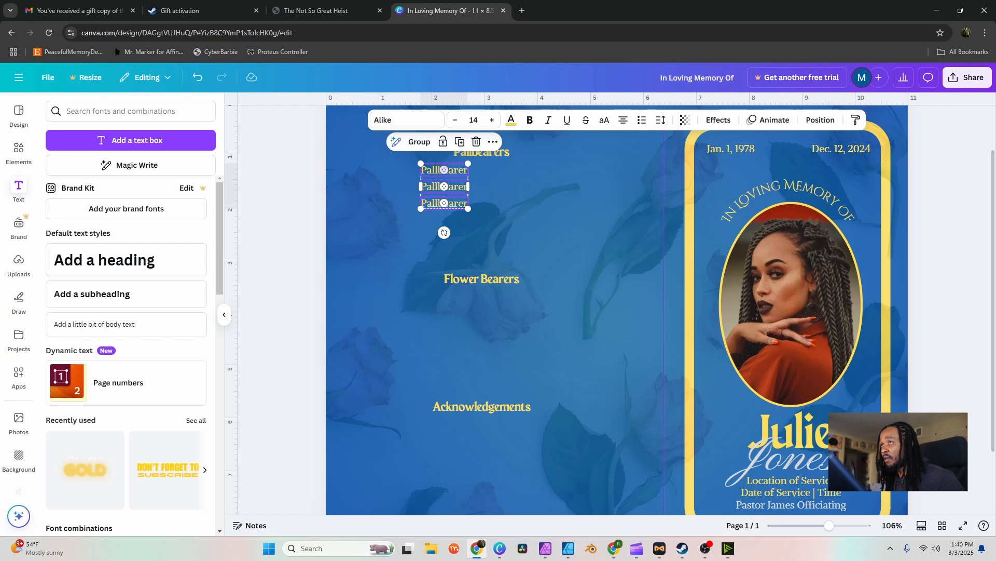
{"action": "left_click", "coordinate": [459, 141]}
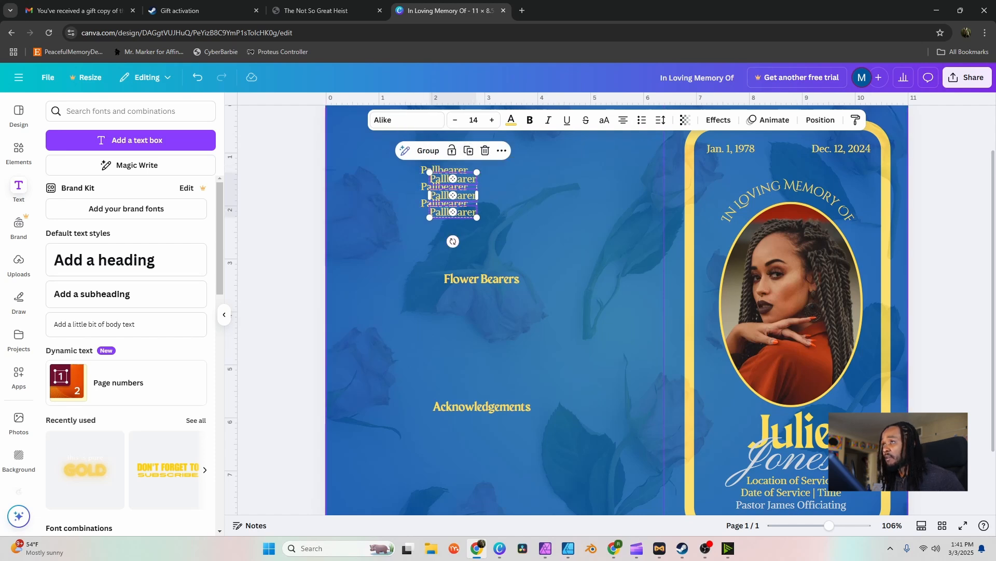
{"action": "left_click_drag", "start_coordinate": [453, 195], "coordinate": [519, 187]}
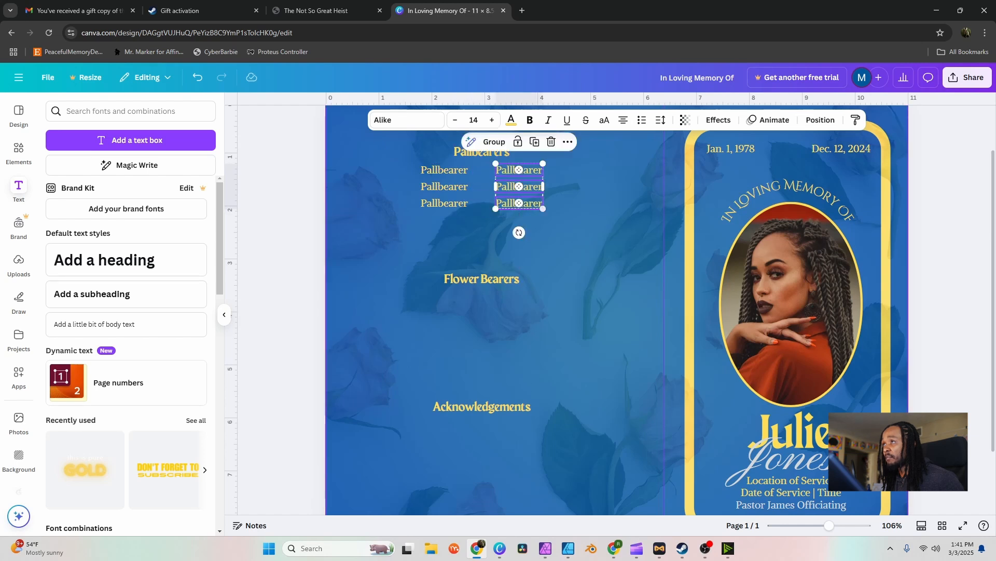
{"action": "left_click", "coordinate": [586, 243]}
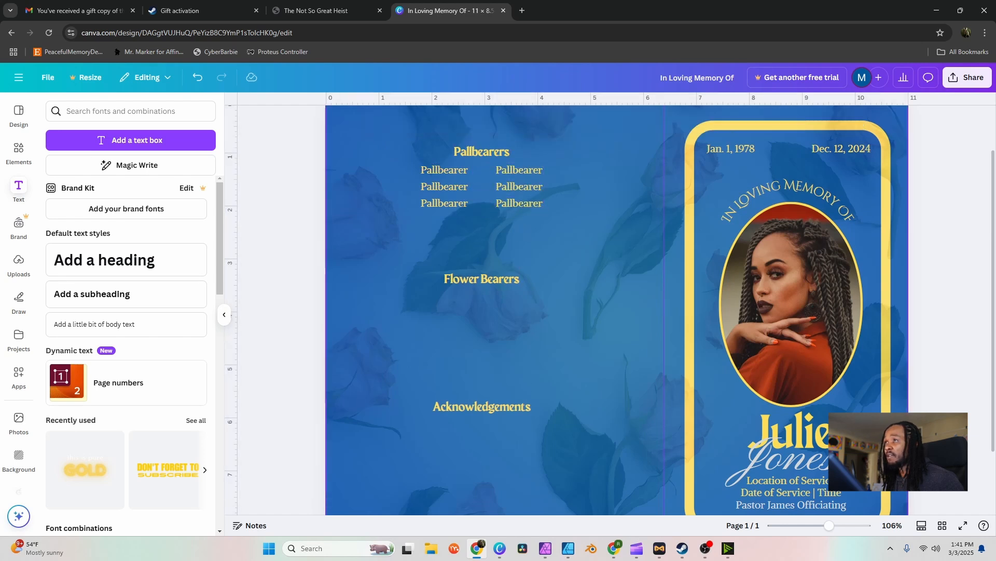
- Place a copy of a "Pallbearer" entry beneath the Flower Bearers heading and change its text to "Flower Bearer"
{"action": "double_click", "coordinate": [519, 279]}
{"action": "left_click", "coordinate": [542, 203]}
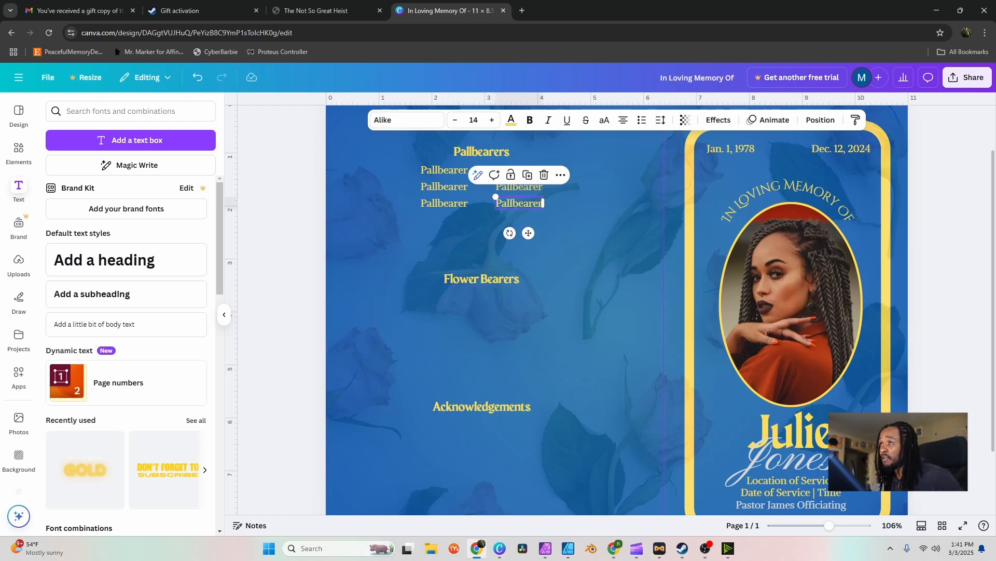
{"action": "left_click", "coordinate": [527, 174]}
{"action": "left_click_drag", "start_coordinate": [519, 203], "coordinate": [476, 298]}
{"action": "double_click", "coordinate": [477, 298]}
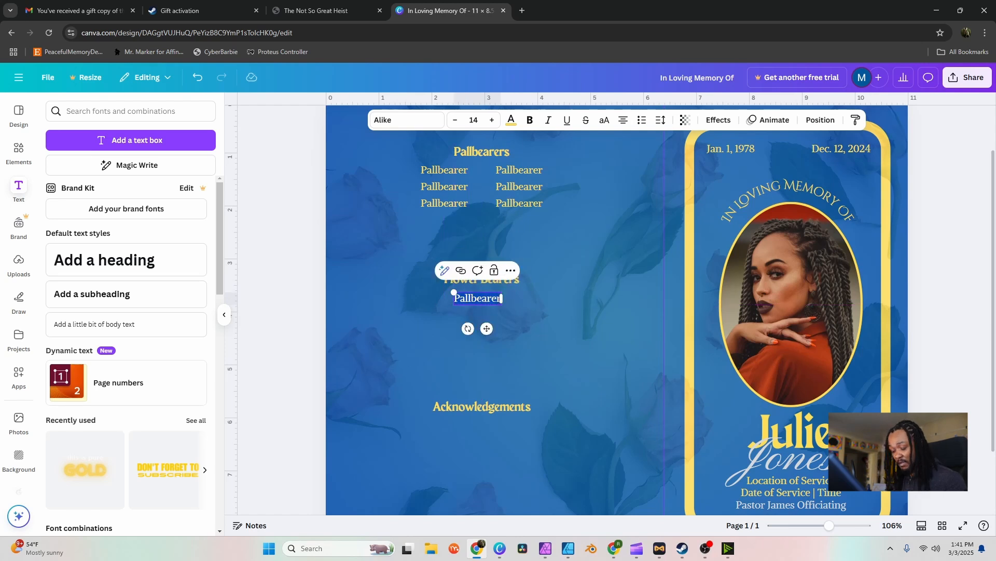
{"action": "type", "text": "Flower Bearer"}
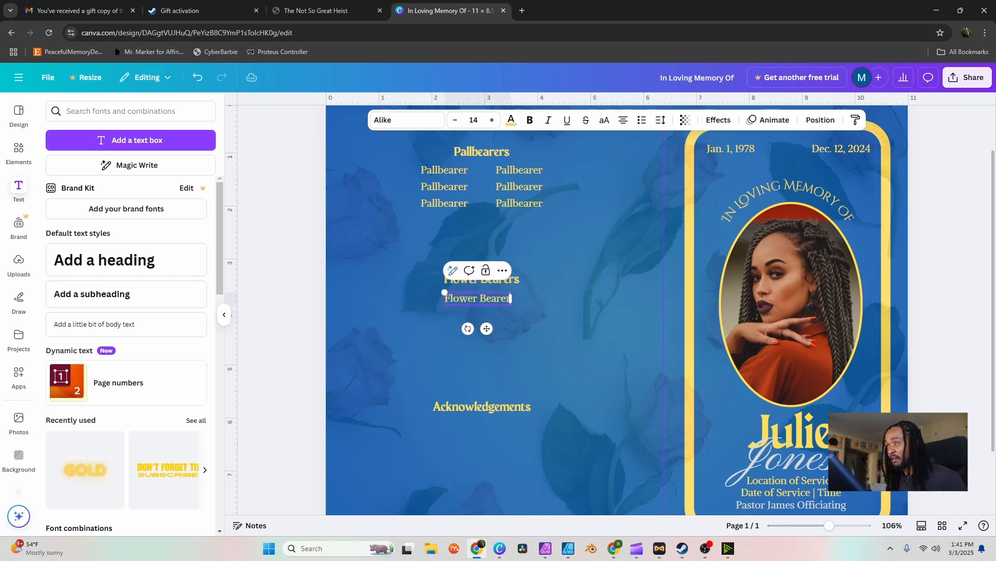
{"action": "left_click", "coordinate": [545, 343]}
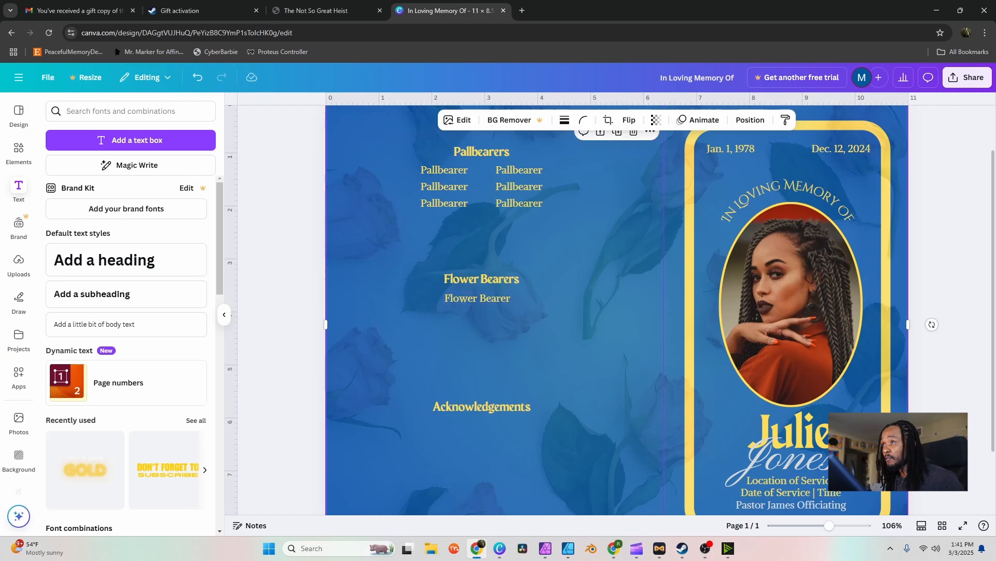
- Shift the "Flower Bearer" entry left of its heading's centre and duplicate it downward into a column of three
{"action": "left_click_drag", "start_coordinate": [478, 297], "coordinate": [444, 316]}
{"action": "key", "text": "ctrl+d"}
{"action": "key", "text": "ctrl+d"}
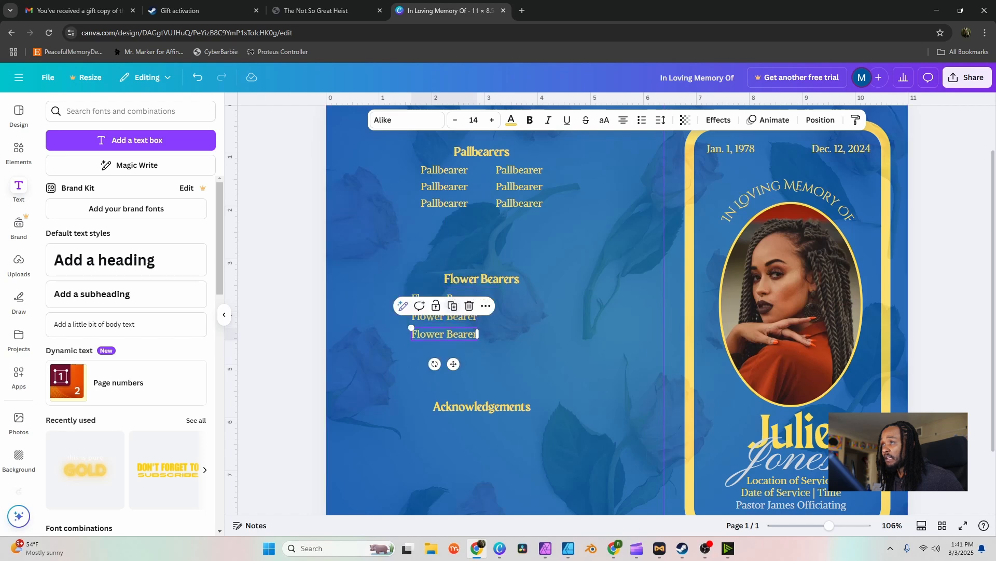
- Duplicate the three "Flower Bearer" entries and align the copy as a second column with the right-hand Pallbearer column
{"action": "left_click", "coordinate": [443, 317], "text": "shift"}
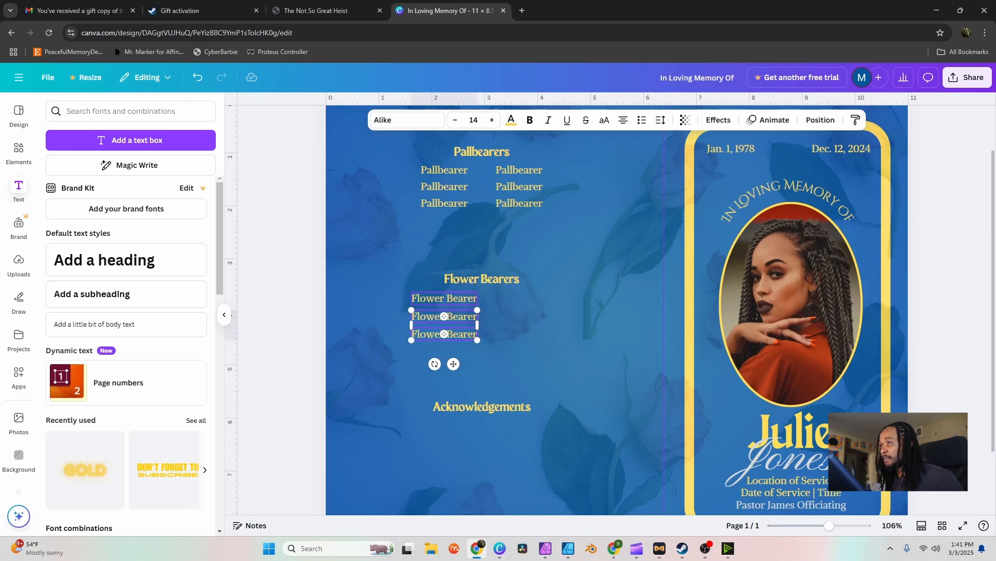
{"action": "left_click", "coordinate": [444, 298], "text": "shift"}
{"action": "left_click", "coordinate": [460, 271]}
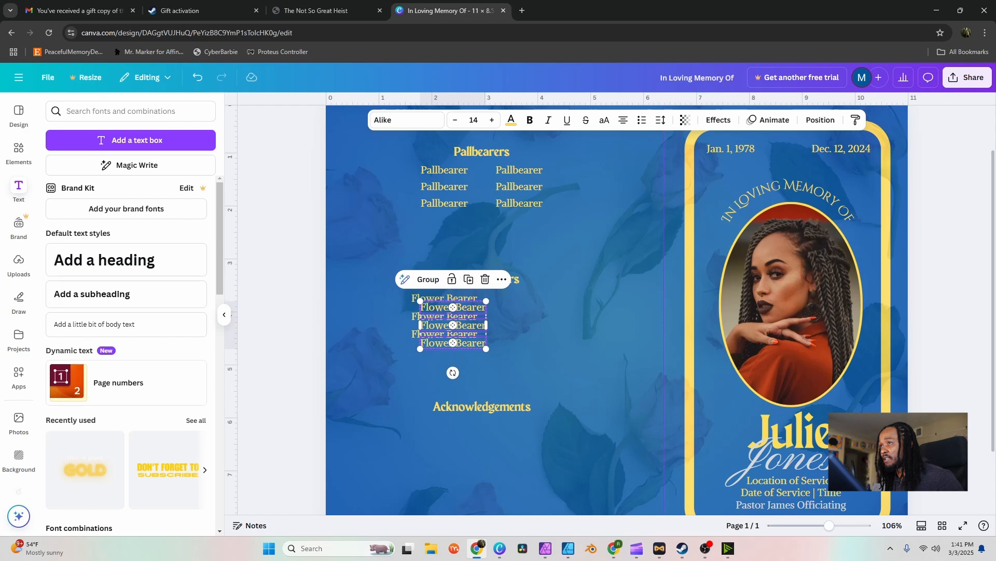
{"action": "left_click_drag", "start_coordinate": [453, 325], "coordinate": [529, 316]}
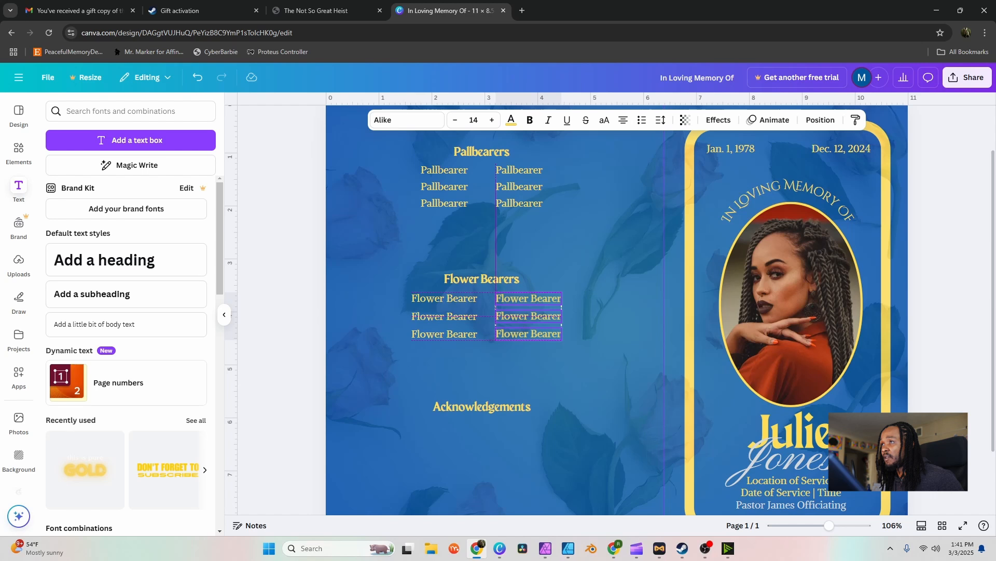
{"action": "left_click_drag", "start_coordinate": [529, 316], "coordinate": [529, 316]}
- Move the left column of three "Flower Bearer" entries slightly further left to widen the gap between the columns
{"action": "left_click", "coordinate": [451, 298]}
{"action": "left_click", "coordinate": [450, 316], "text": "shift"}
{"action": "left_click", "coordinate": [450, 333], "text": "shift"}
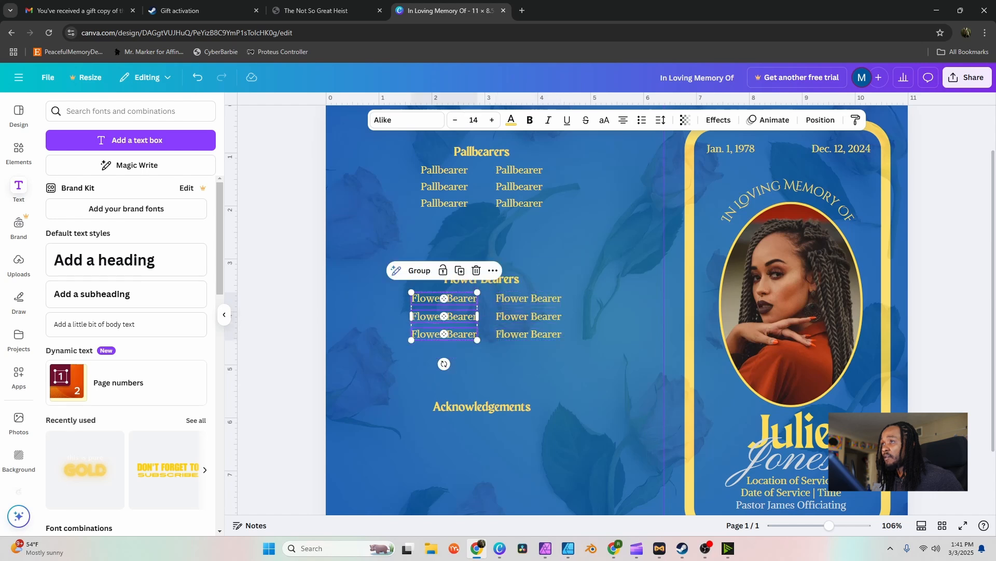
{"action": "left_click_drag", "start_coordinate": [450, 333], "coordinate": [441, 333]}
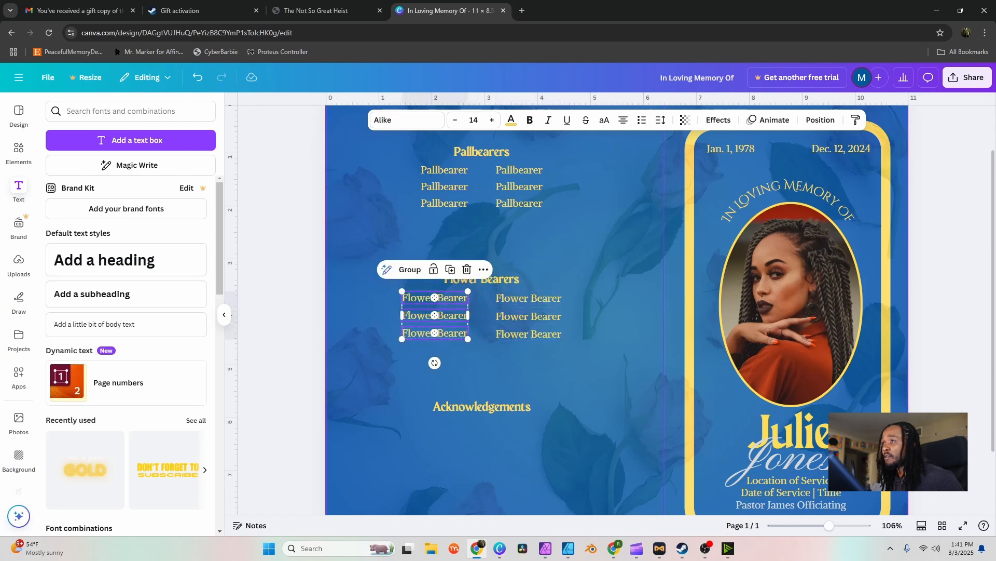
{"action": "left_click", "coordinate": [467, 368]}
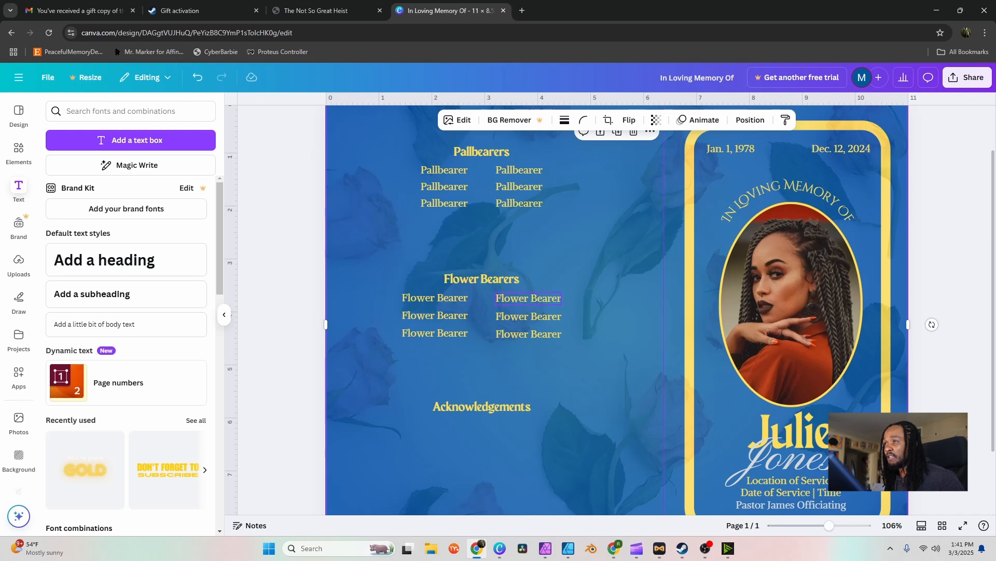
- Duplicate a "Flower Bearer" entry and place the copy directly beneath the Acknowledgements heading
{"action": "left_click", "coordinate": [561, 333]}
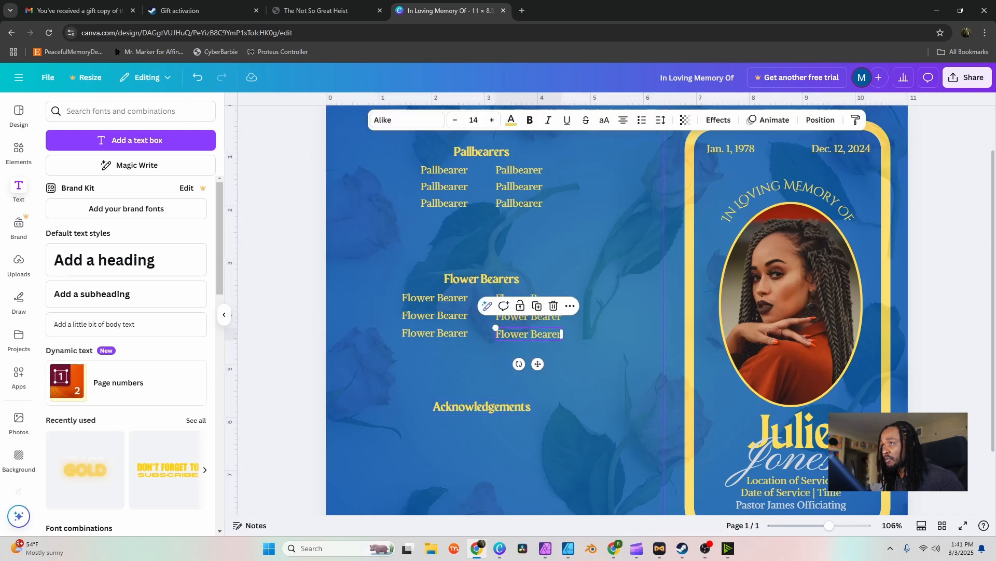
{"action": "key", "text": "ctrl+d"}
{"action": "left_click_drag", "start_coordinate": [562, 334], "coordinate": [510, 416]}
{"action": "double_click", "coordinate": [498, 423]}
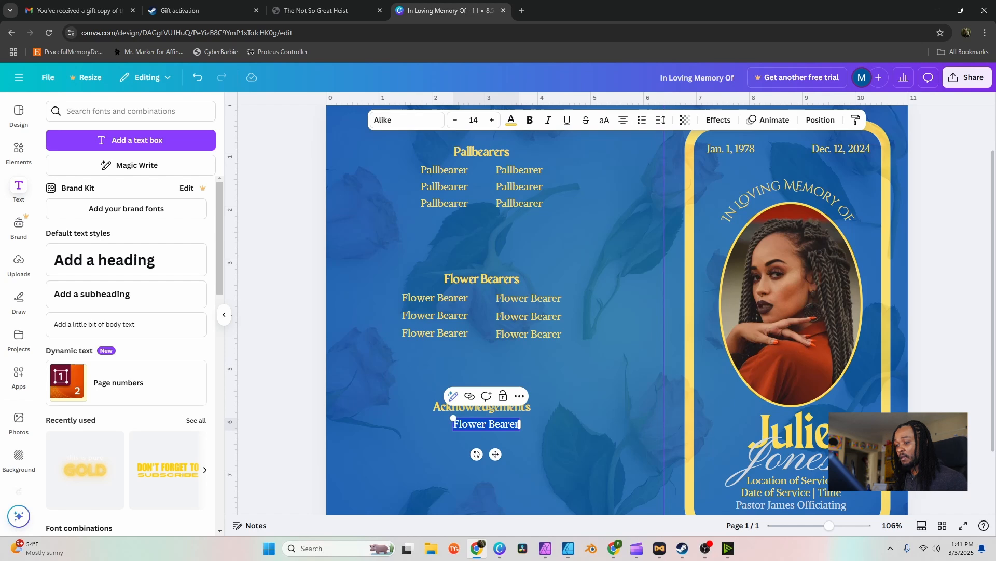
- Change the copy's text to "The family wishes to acknowledge with deep appreciation the many expressions of love, concern and kindness shown to them during this time."
{"action": "type", "text": "The family wish"}
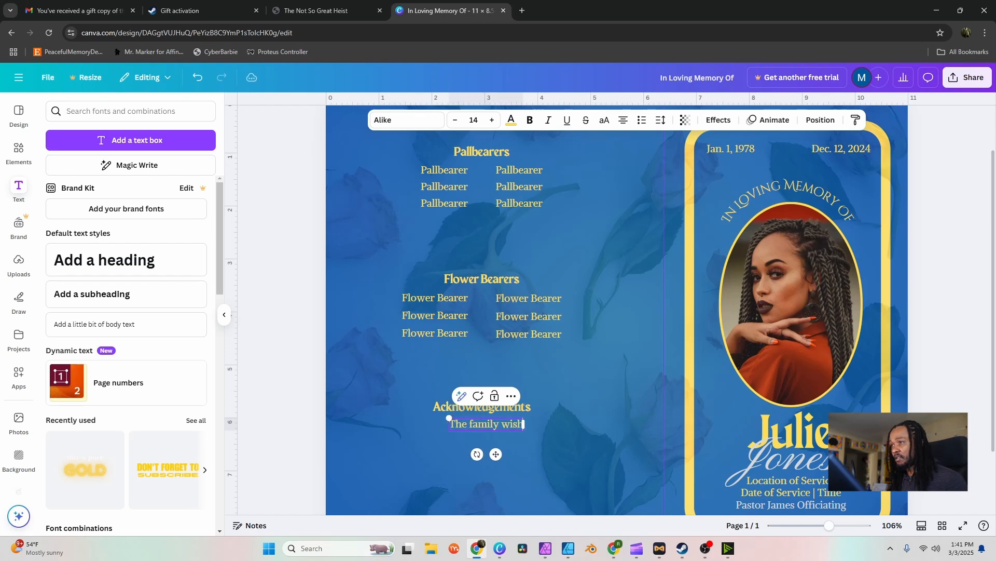
{"action": "type", "text": "es to ac"}
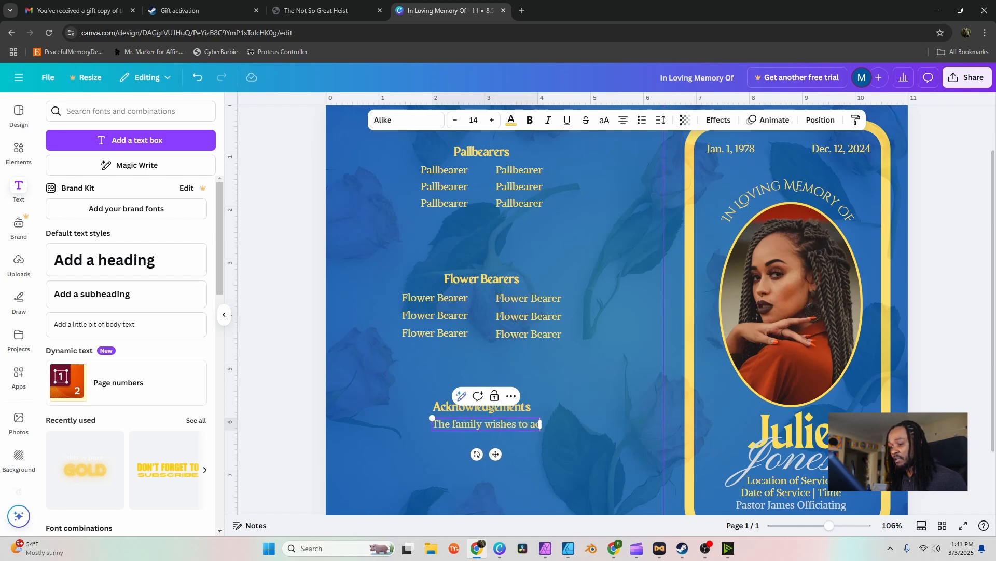
{"action": "type", "text": "knowledge w"}
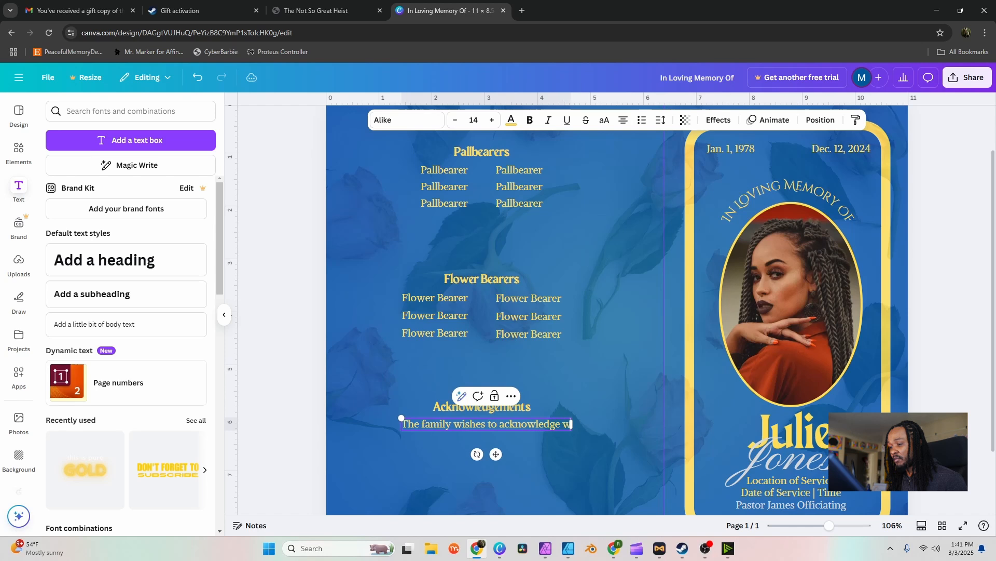
{"action": "type", "text": "ith deep appreciation"}
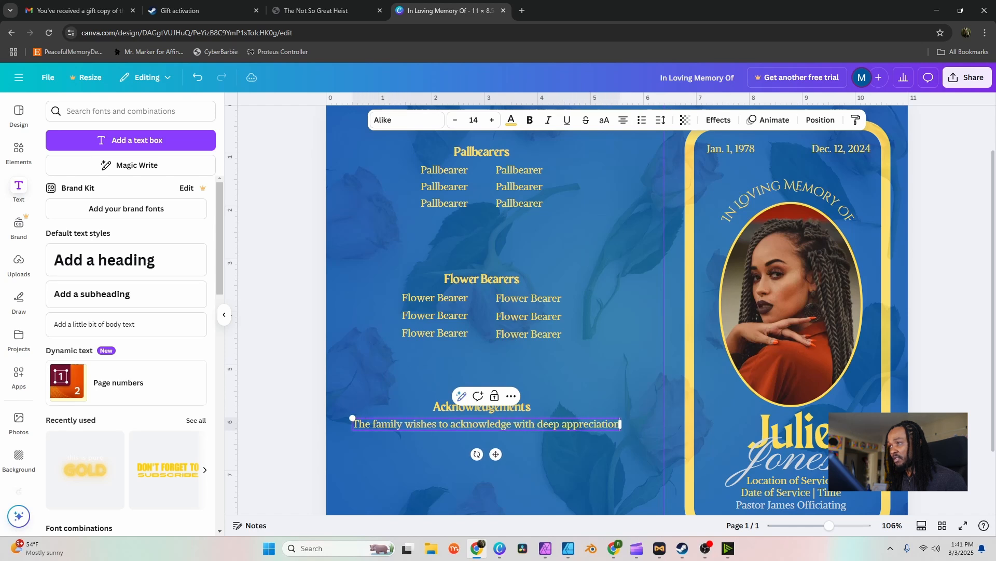
{"action": "key", "text": "Return"}
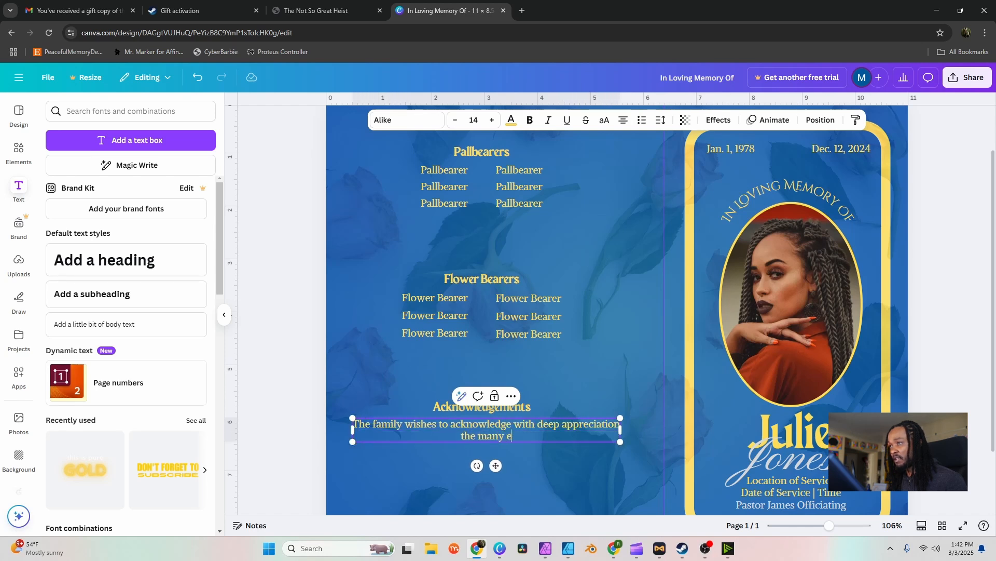
{"action": "type", "text": "the many expressions of love"}
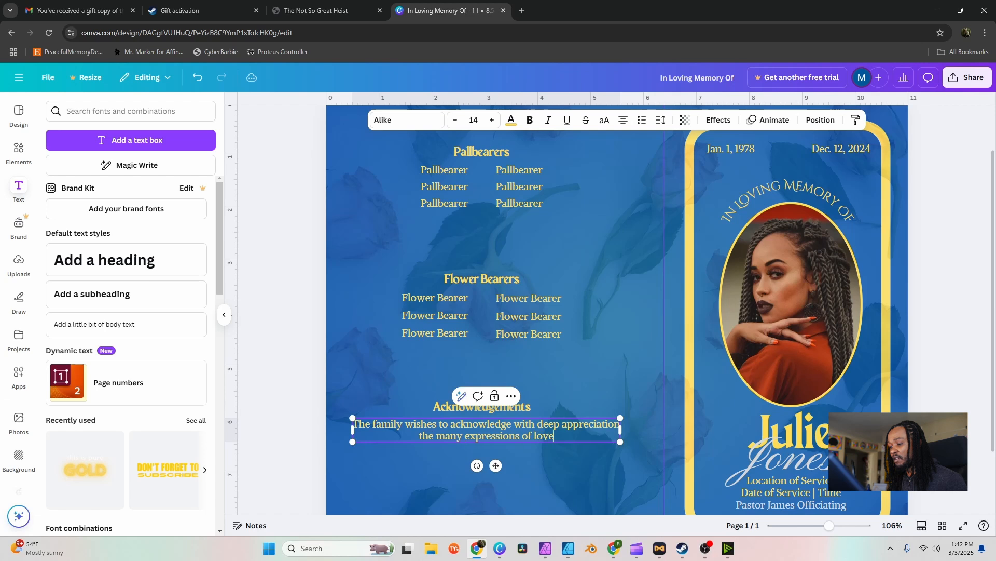
{"action": "type", "text": ", concern and kindness shown"}
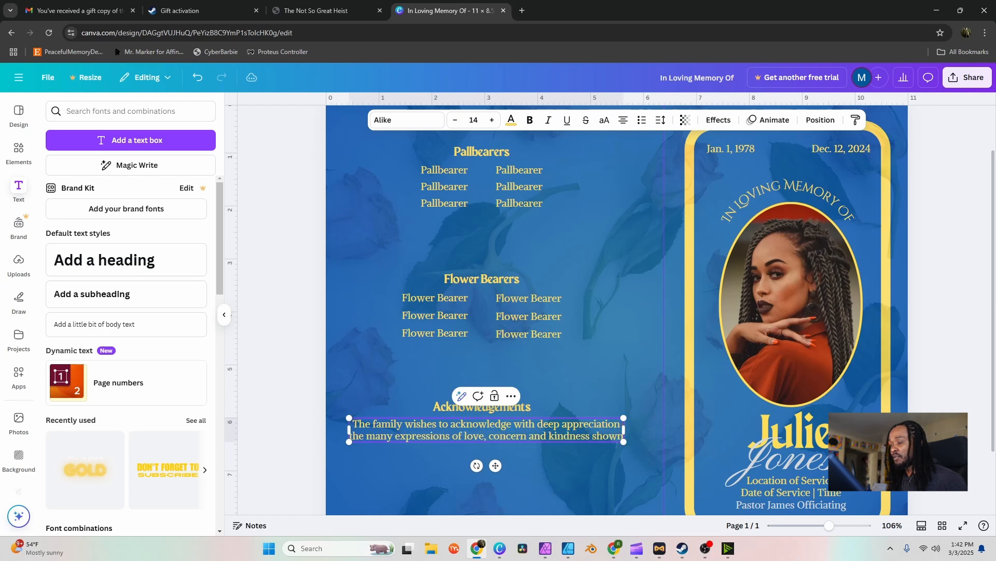
{"action": "key", "text": "Return"}
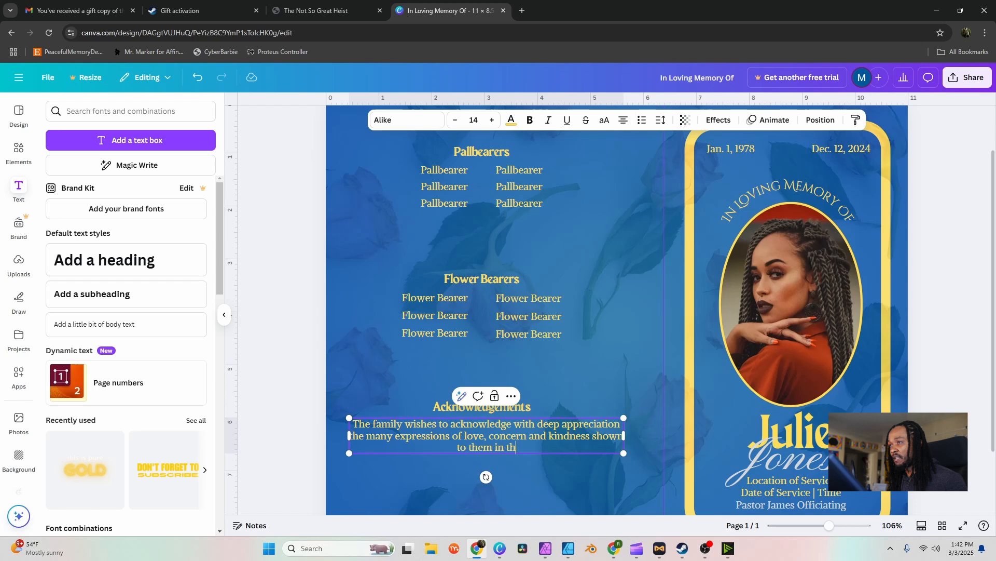
{"action": "key", "text": "BackSpace"}
{"action": "key", "text": "BackSpace"}
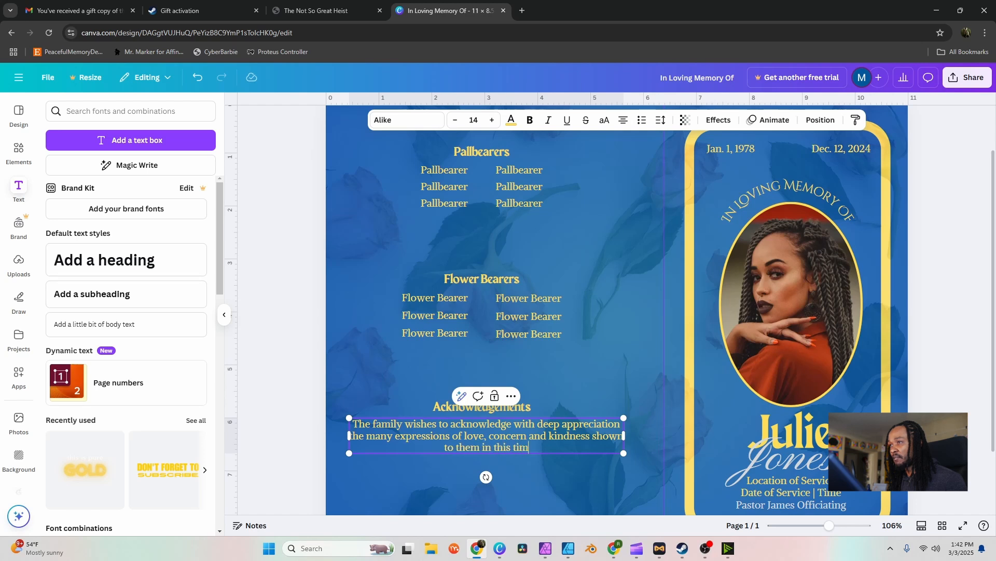
{"action": "type", "text": "during this time."}
{"action": "key", "text": "ctrl+a"}
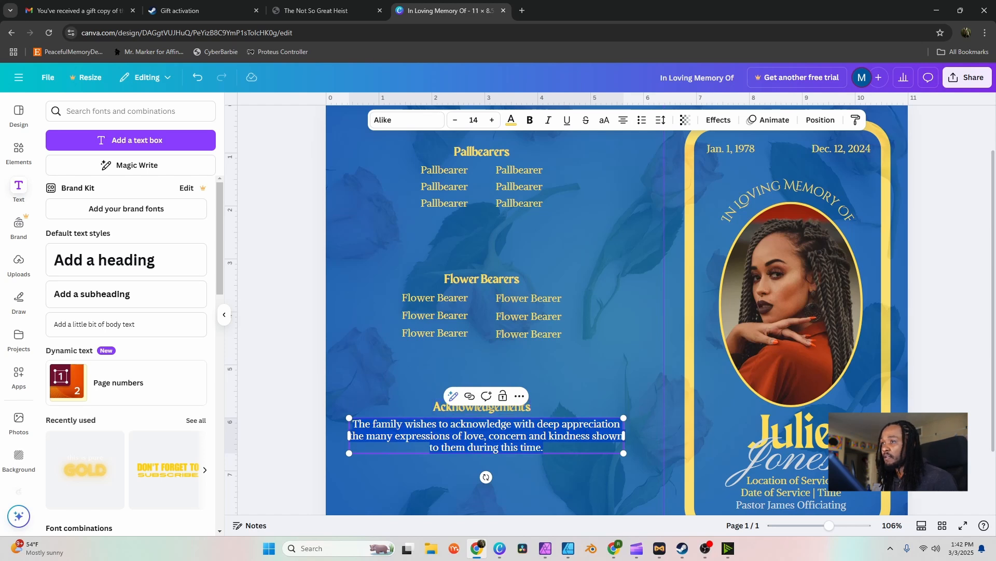
{"action": "left_click", "coordinate": [283, 374]}
- Recolor all Pallbearer and Flower Bearer entries and the acknowledgement paragraph pale grey, leaving the three headings yellow
{"action": "left_click", "coordinate": [486, 436]}
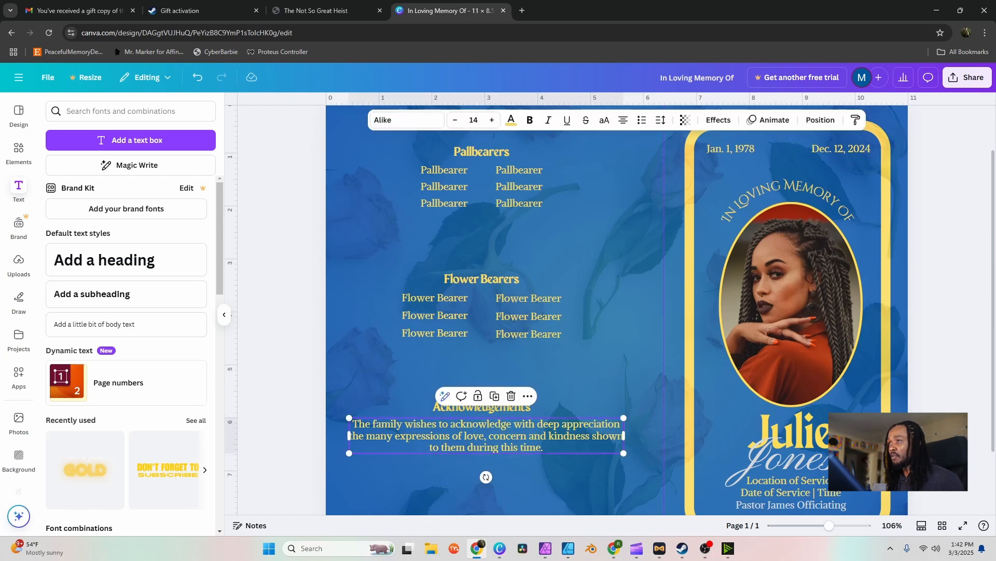
{"action": "left_click", "coordinate": [528, 334], "text": "shift"}
{"action": "left_click", "coordinate": [528, 316], "text": "shift"}
{"action": "left_click", "coordinate": [528, 299], "text": "shift"}
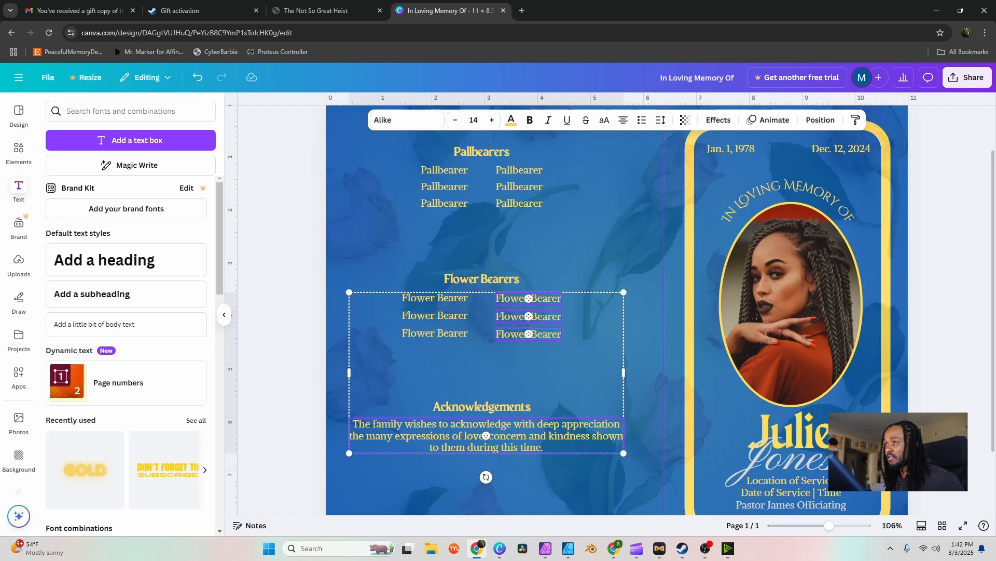
{"action": "left_click", "coordinate": [435, 298], "text": "shift"}
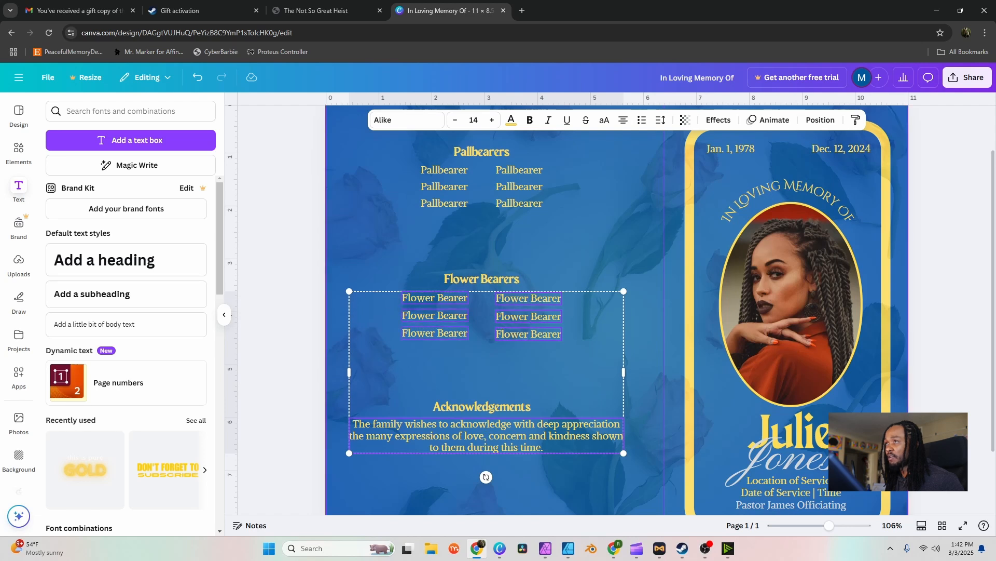
{"action": "left_click", "coordinate": [444, 203], "text": "shift"}
{"action": "left_click", "coordinate": [444, 187], "text": "shift"}
{"action": "left_click", "coordinate": [444, 170], "text": "shift"}
{"action": "left_click", "coordinate": [519, 170], "text": "shift"}
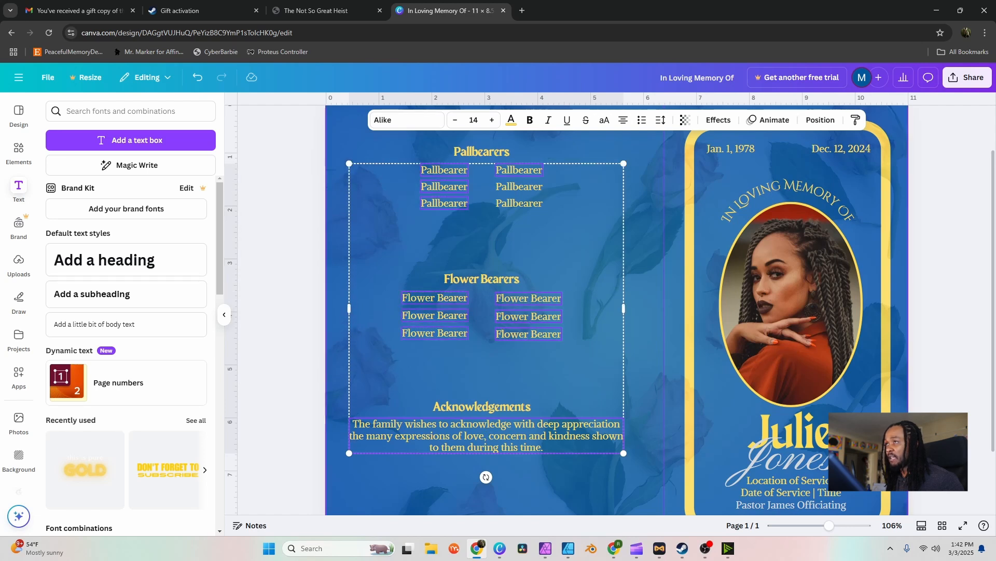
{"action": "left_click", "coordinate": [519, 187], "text": "shift"}
{"action": "left_click", "coordinate": [519, 203], "text": "shift"}
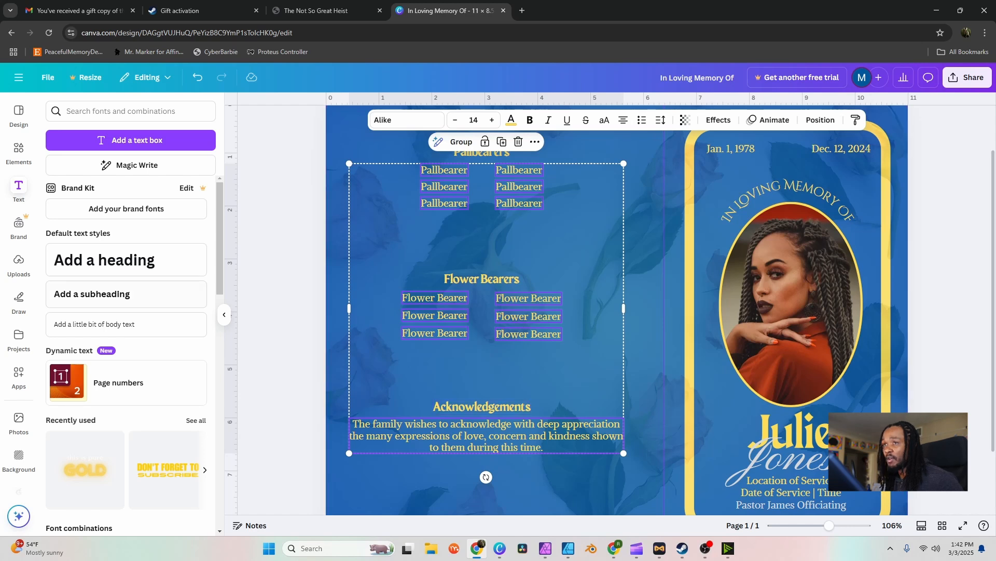
{"action": "left_click", "coordinate": [511, 120]}
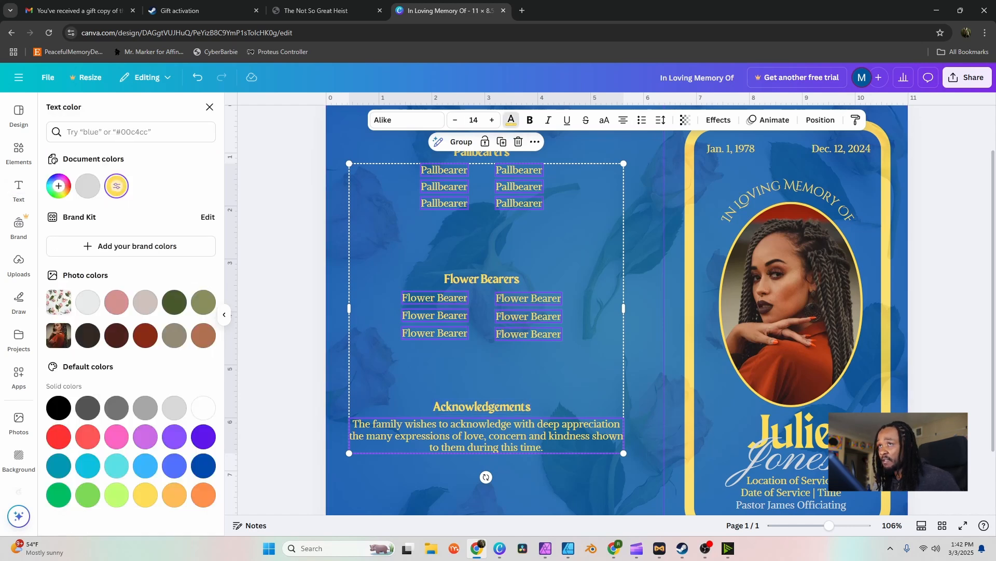
{"action": "key", "text": "Escape"}
{"action": "key", "text": "Escape"}
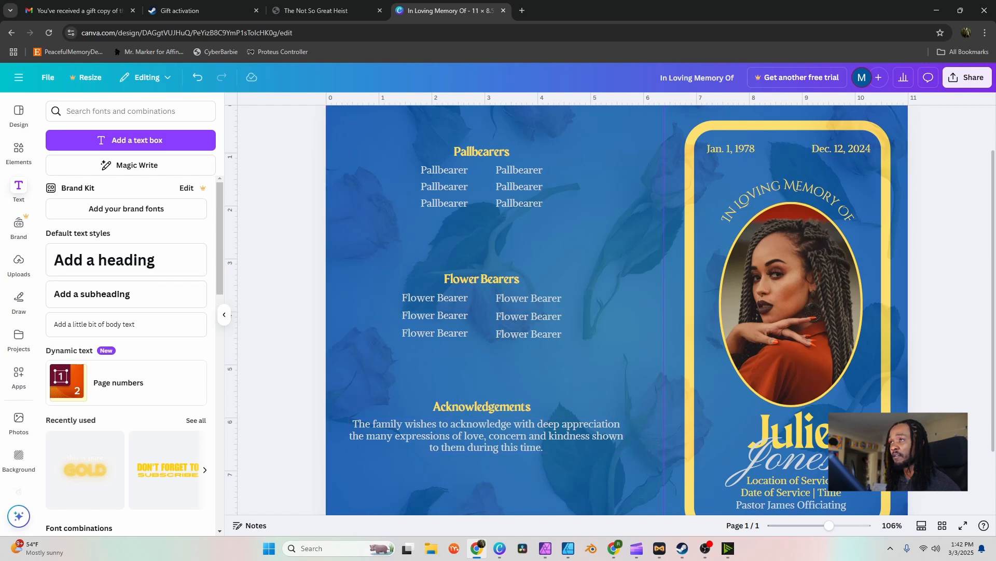
- Search the graphics library for "white rose"
{"action": "left_click", "coordinate": [19, 153]}
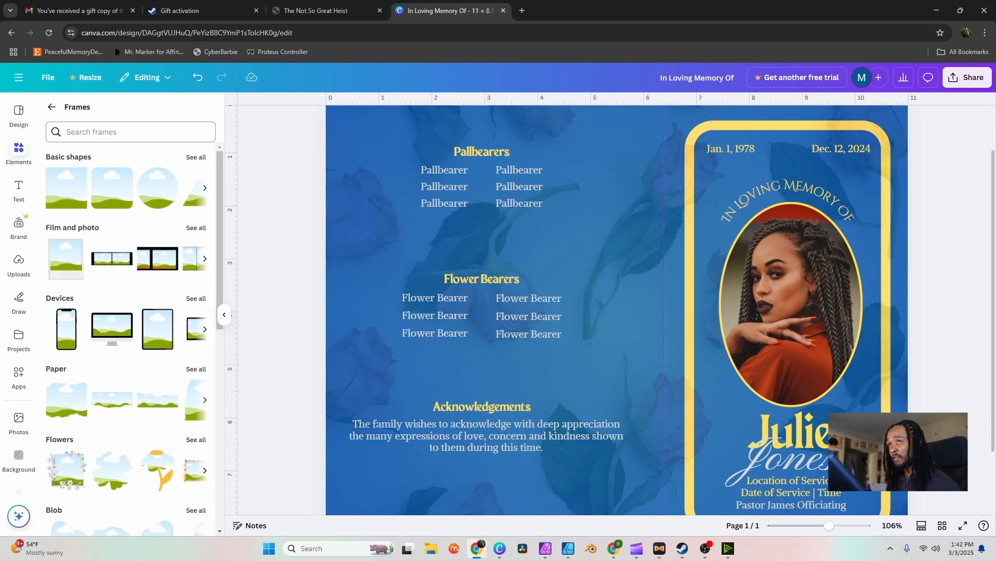
{"action": "left_click", "coordinate": [52, 106]}
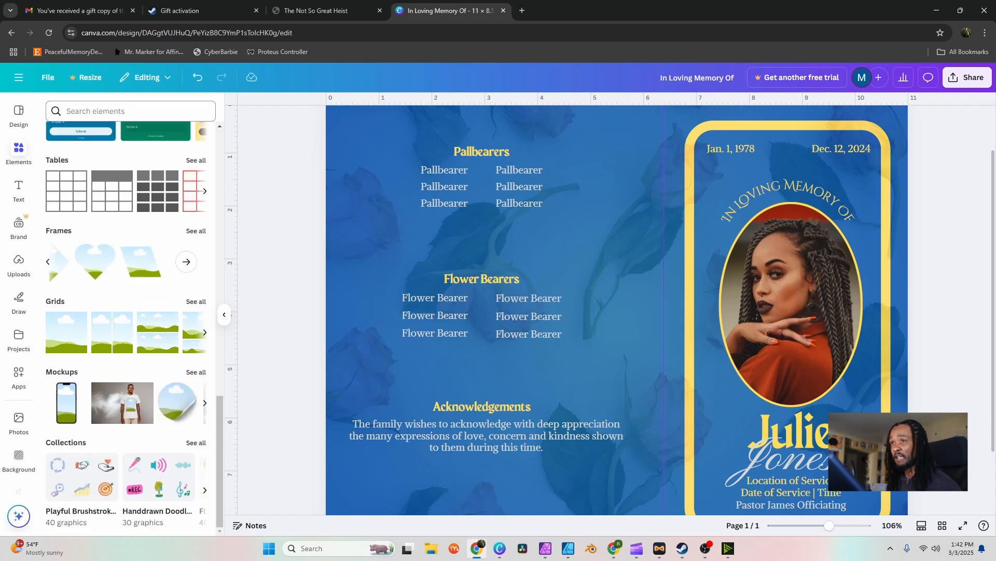
{"action": "scroll", "coordinate": [103, 260], "scroll_direction": "up", "scroll_amount": 15}
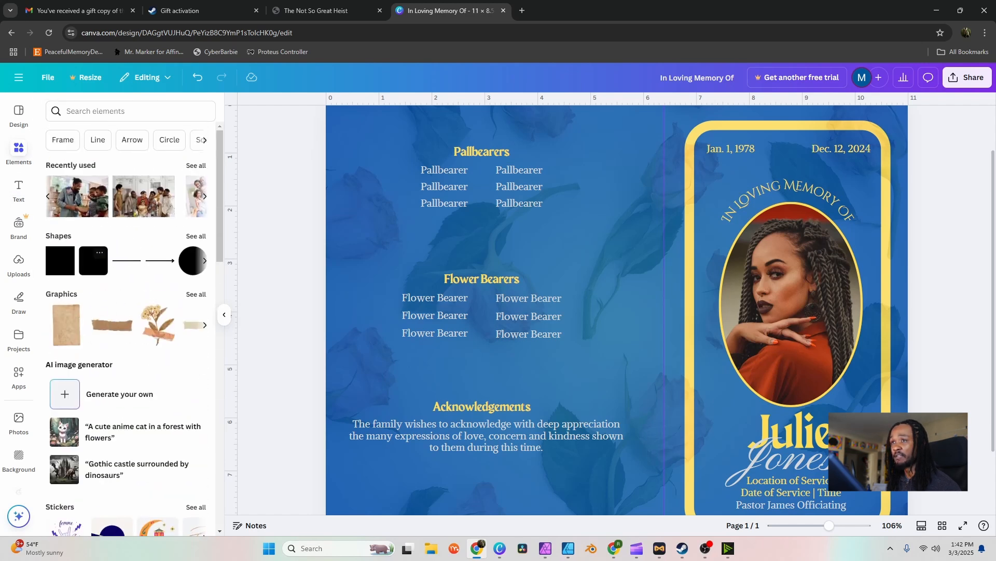
{"action": "left_click", "coordinate": [196, 294]}
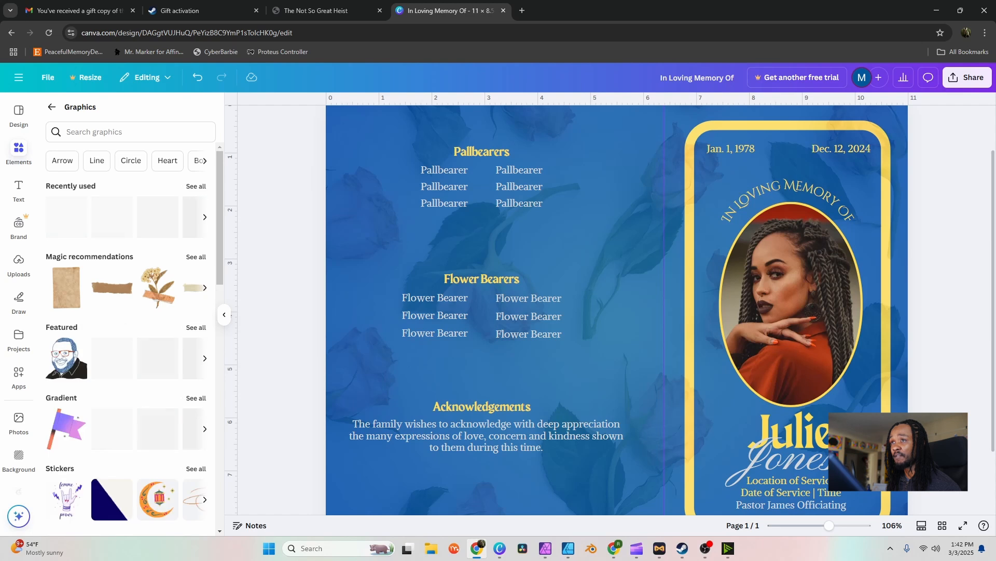
{"action": "left_click", "coordinate": [130, 132]}
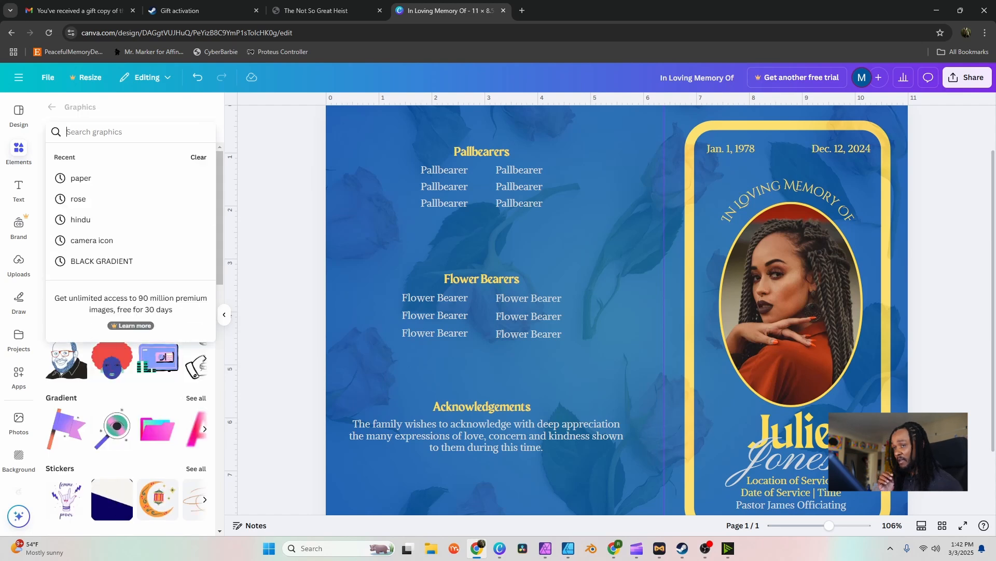
{"action": "type", "text": "white rose"}
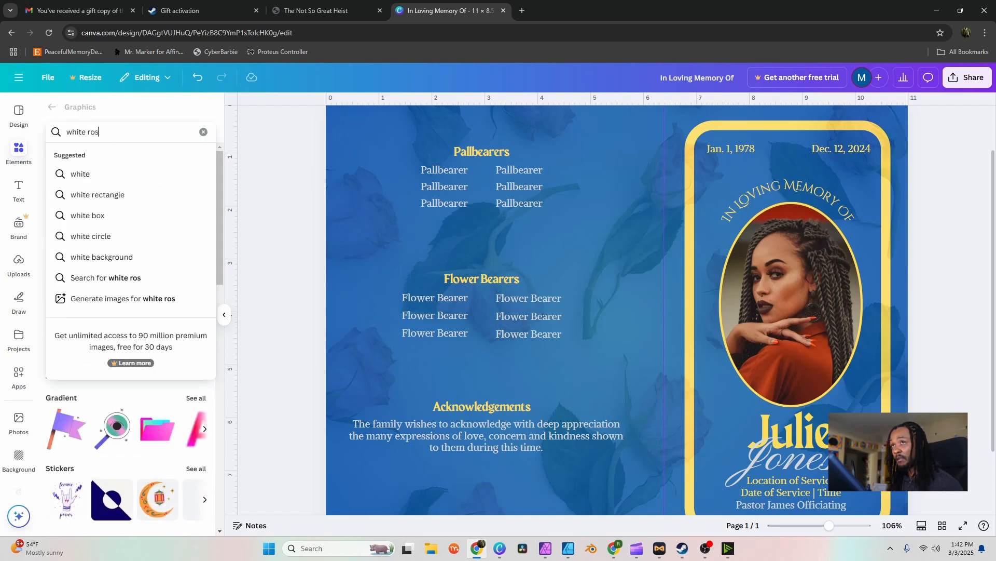
{"action": "key", "text": "Return"}
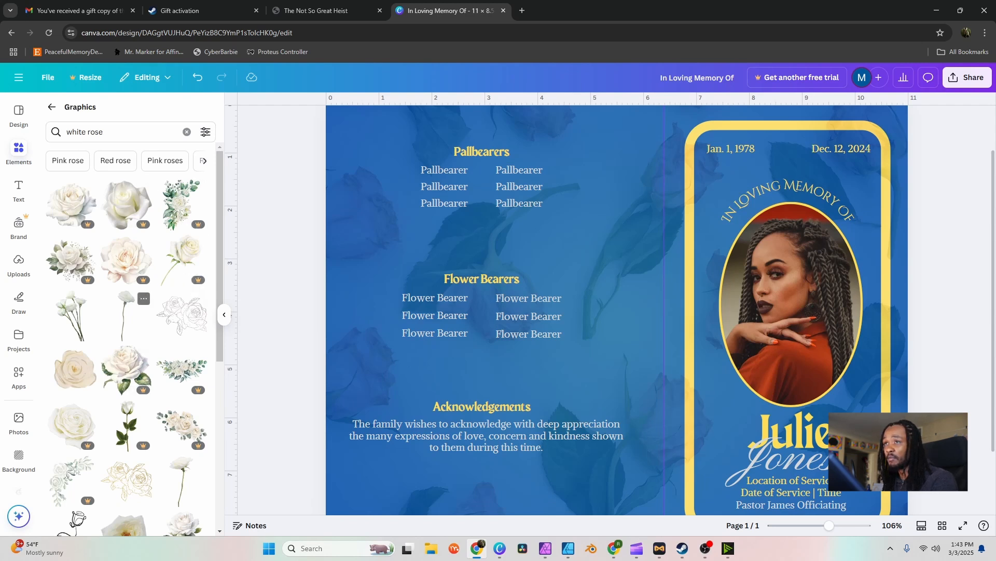
- Add the graphic of several long-stemmed white roses along the back cover's left edge, with the stems reaching the page bottom
{"action": "left_click_drag", "start_coordinate": [72, 315], "coordinate": [506, 481]}
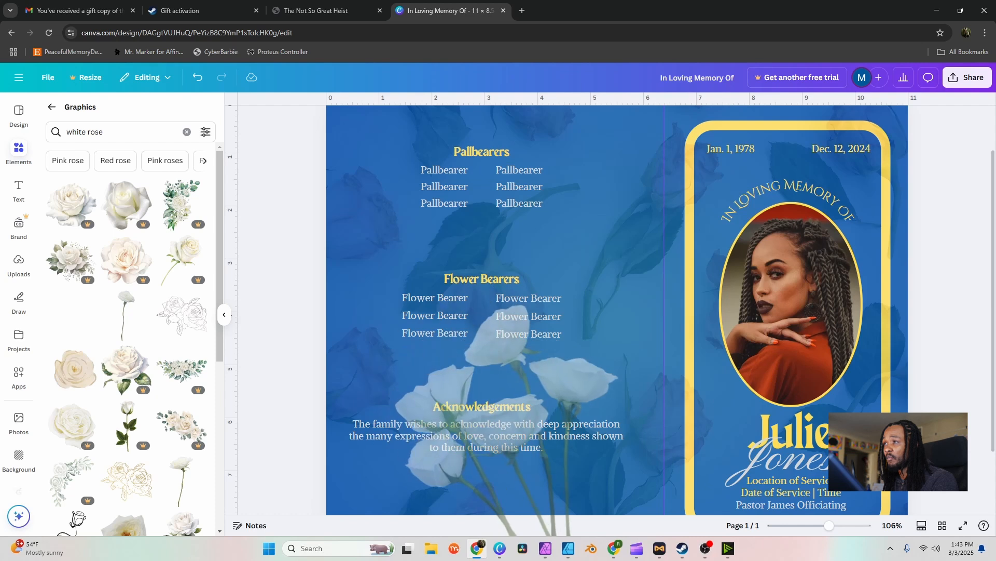
{"action": "left_click_drag", "start_coordinate": [507, 416], "coordinate": [379, 292]}
{"action": "key", "text": "Escape"}
{"action": "scroll", "coordinate": [616, 312], "scroll_direction": "down", "scroll_amount": 2}
{"action": "scroll", "coordinate": [616, 311], "scroll_direction": "up", "scroll_amount": 2}
{"action": "scroll", "coordinate": [384, 260], "scroll_direction": "down", "scroll_amount": 3}
{"action": "left_click", "coordinate": [280, 264]}
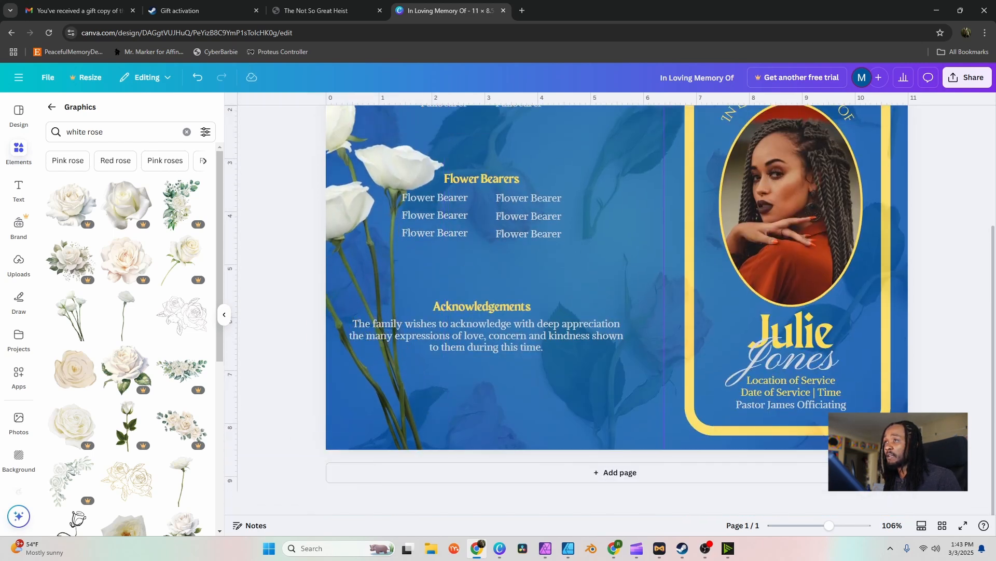
- Duplicate the whole program page to create page 2
{"action": "scroll", "coordinate": [281, 265], "scroll_direction": "up", "scroll_amount": 2}
{"action": "scroll", "coordinate": [280, 265], "scroll_direction": "up", "scroll_amount": 2}
{"action": "scroll", "coordinate": [616, 311], "scroll_direction": "down", "scroll_amount": 5}
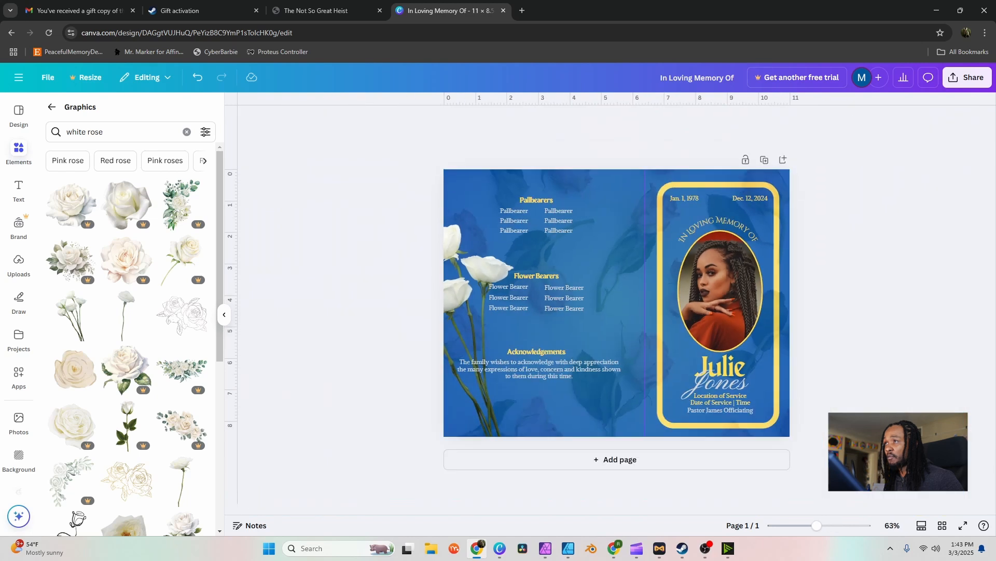
{"action": "scroll", "coordinate": [127, 337], "scroll_direction": "down", "scroll_amount": 3}
{"action": "scroll", "coordinate": [617, 324], "scroll_direction": "up", "scroll_amount": 3}
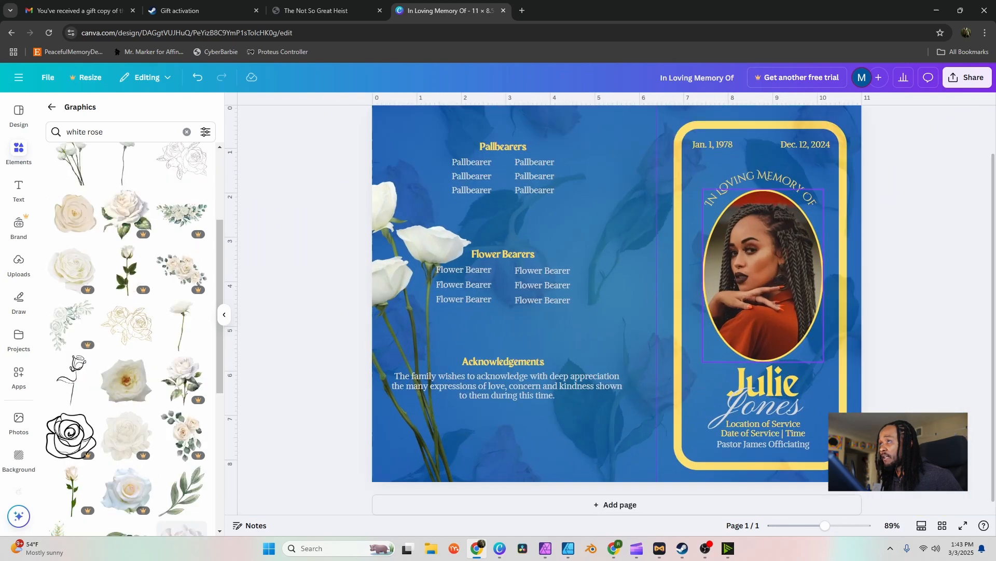
{"action": "scroll", "coordinate": [617, 299], "scroll_direction": "down", "scroll_amount": 2}
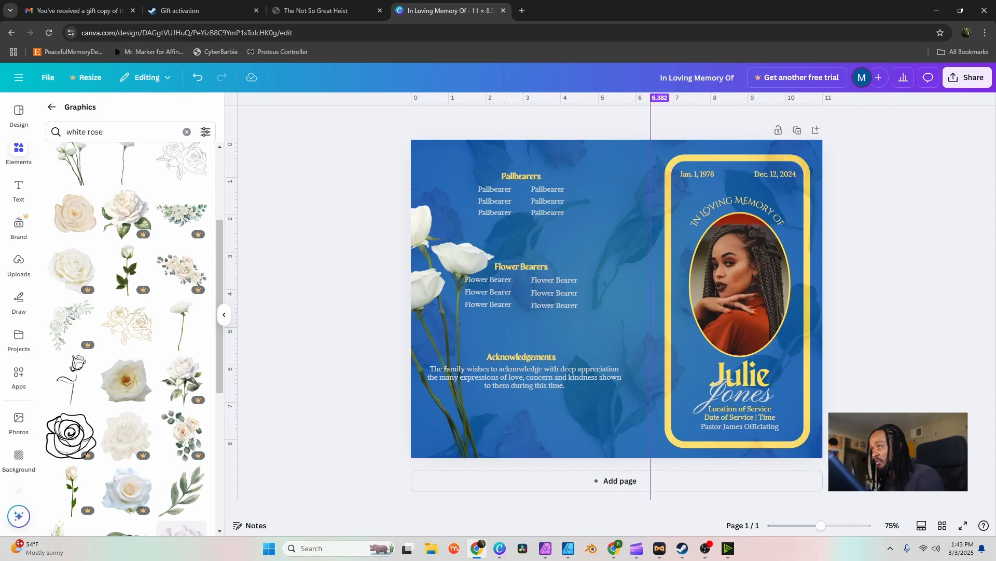
{"action": "scroll", "coordinate": [616, 301], "scroll_direction": "down", "scroll_amount": 1}
{"action": "scroll", "coordinate": [616, 301], "scroll_direction": "up", "scroll_amount": 2}
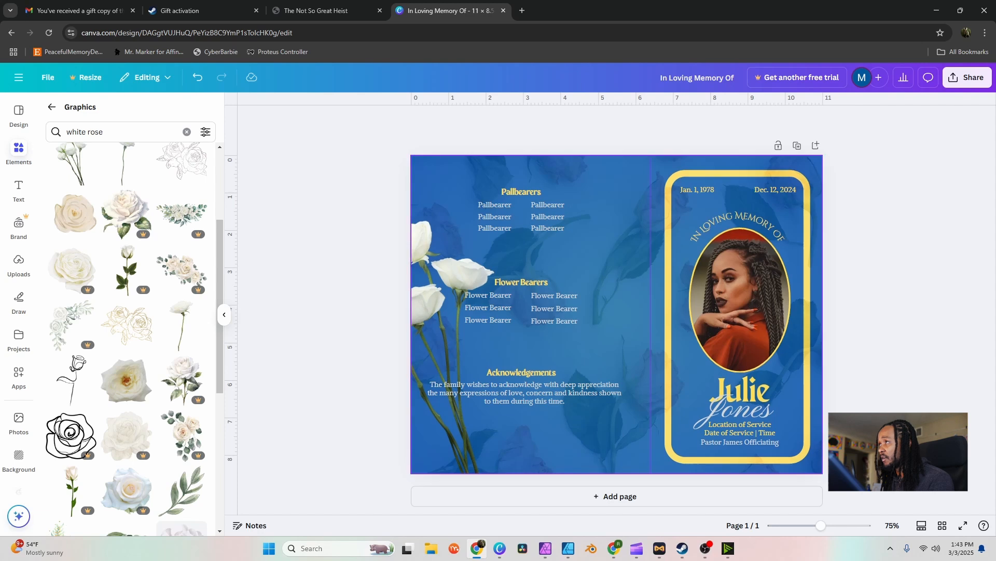
{"action": "left_click", "coordinate": [797, 146]}
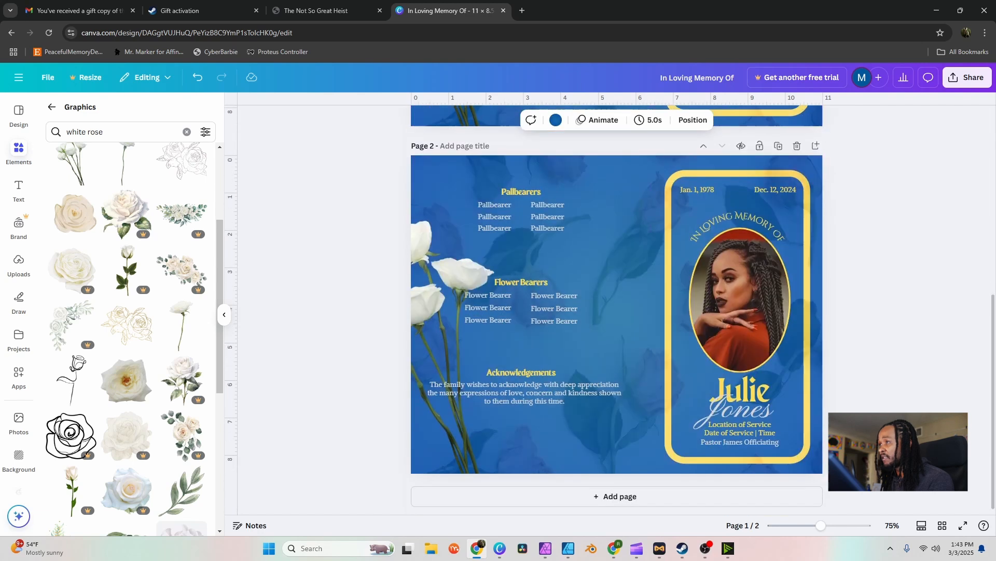
{"action": "key", "text": "Escape"}
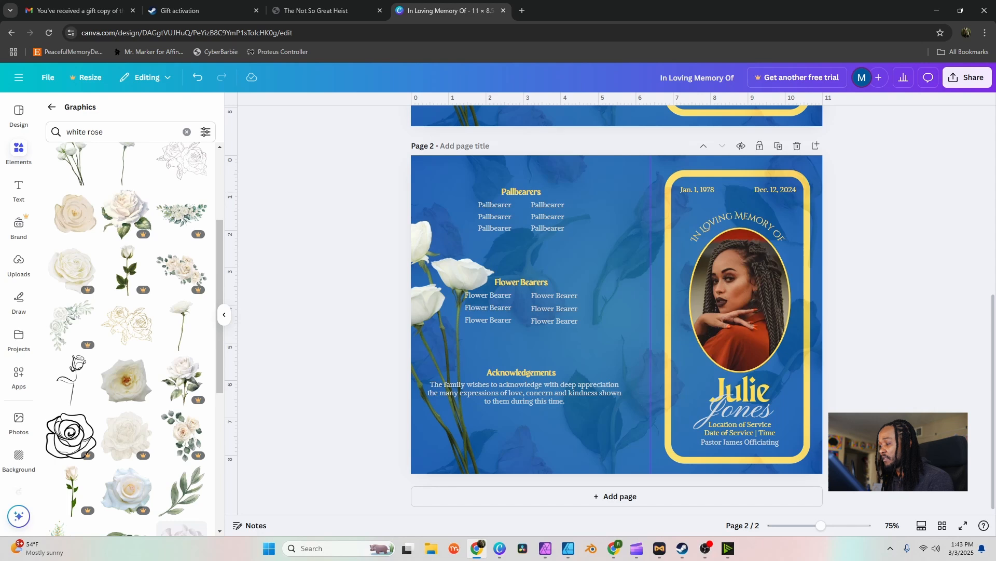
{"action": "scroll", "coordinate": [617, 312], "scroll_direction": "up", "scroll_amount": 1}
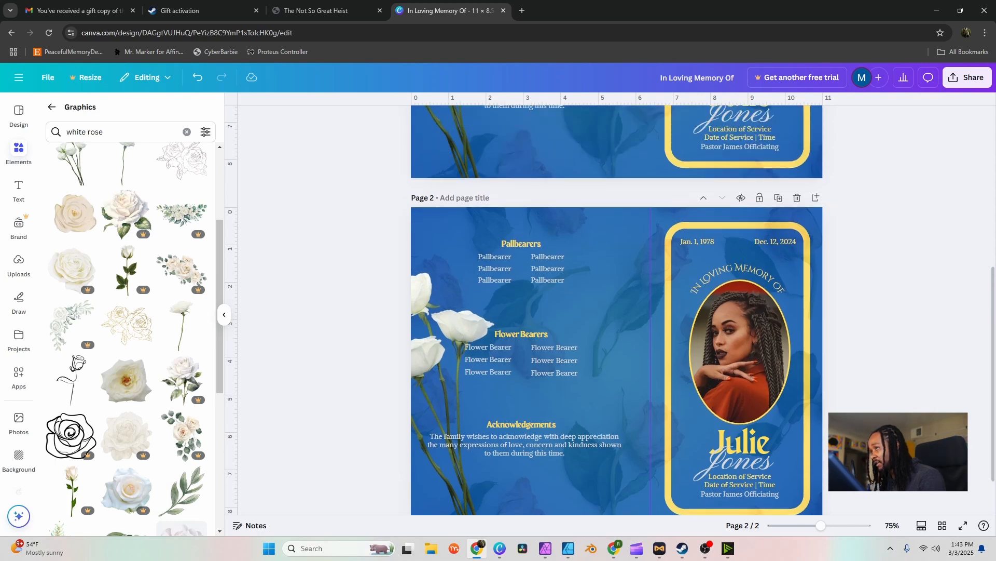
{"action": "scroll", "coordinate": [617, 311], "scroll_direction": "down", "scroll_amount": 1}
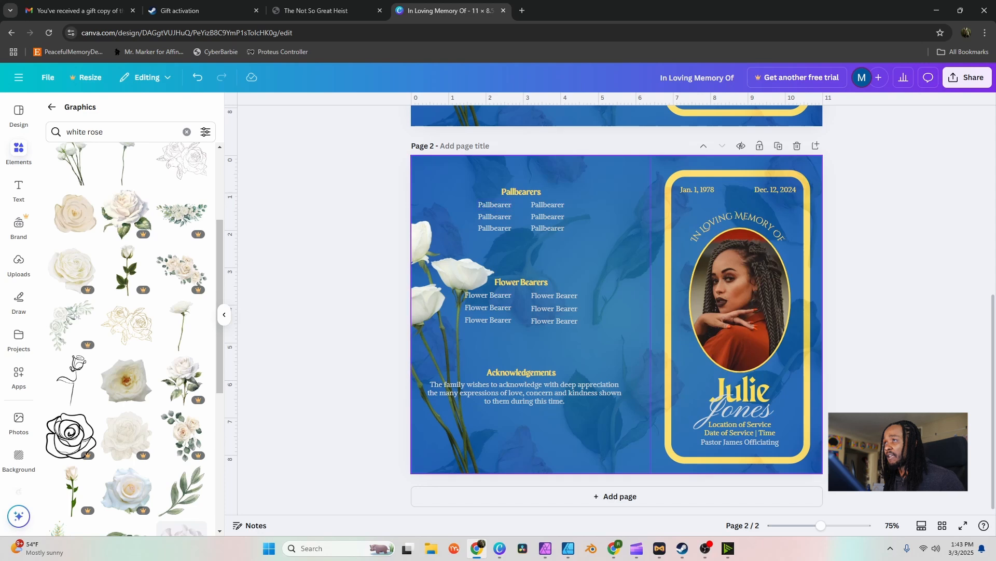
{"action": "left_click", "coordinate": [521, 192]}
{"action": "left_click", "coordinate": [521, 192]}
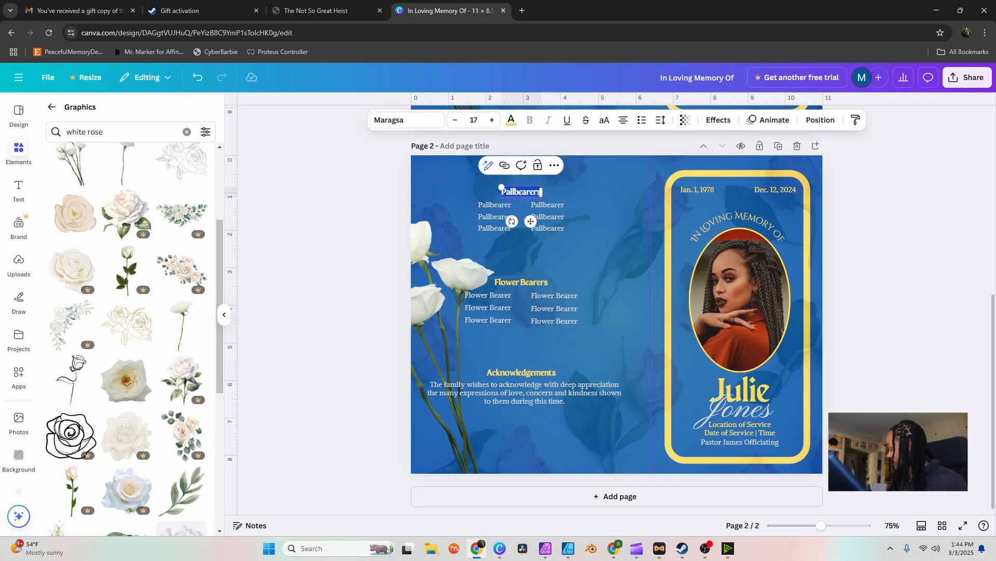
{"action": "left_click", "coordinate": [359, 229]}
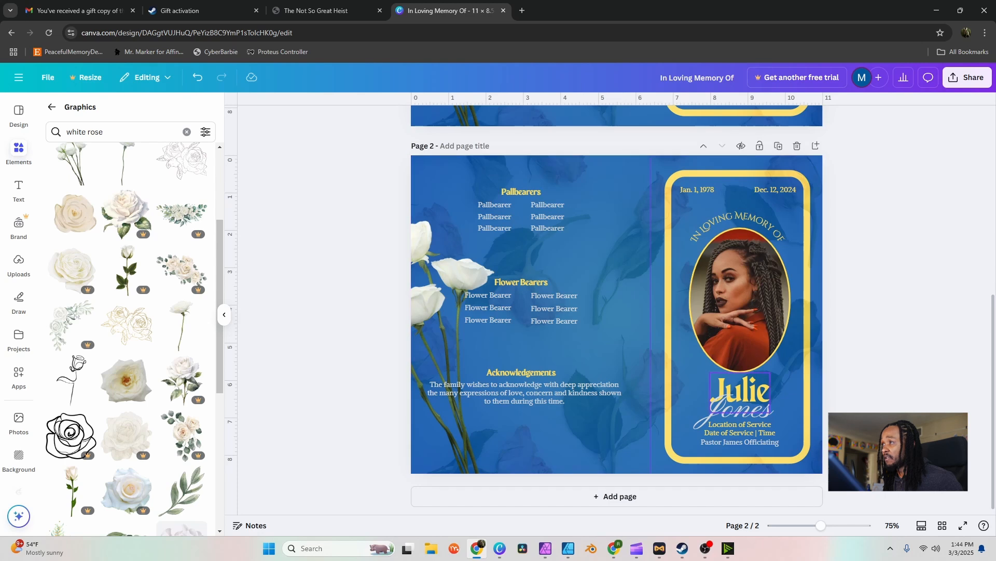
- On page 2, delete the oval photo, arched title, both dates, yellow border, white and faded background roses, and Pallbearer entries
{"action": "left_click", "coordinate": [739, 410]}
{"action": "left_click", "coordinate": [739, 311]}
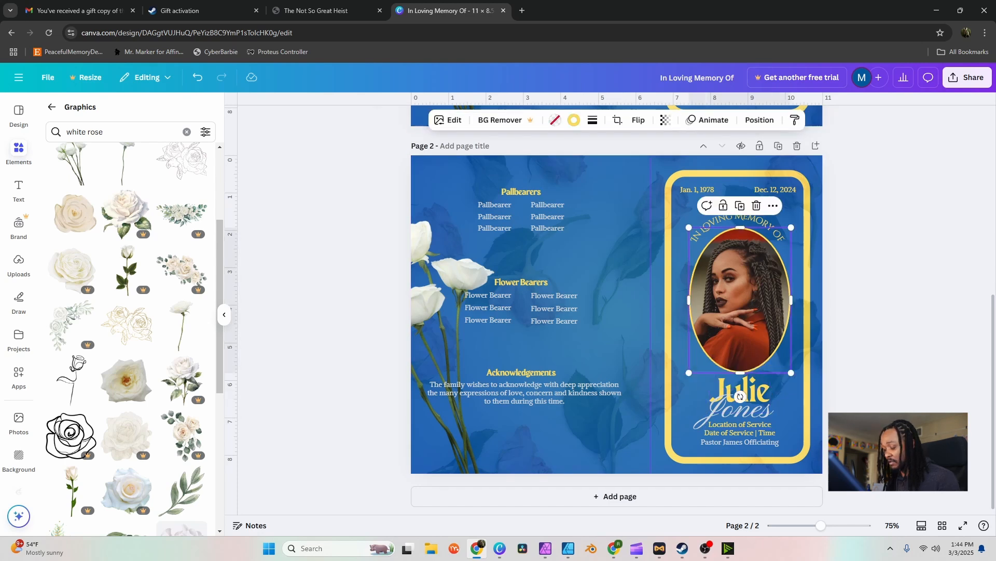
{"action": "key", "text": "Delete"}
{"action": "key", "text": "Delete"}
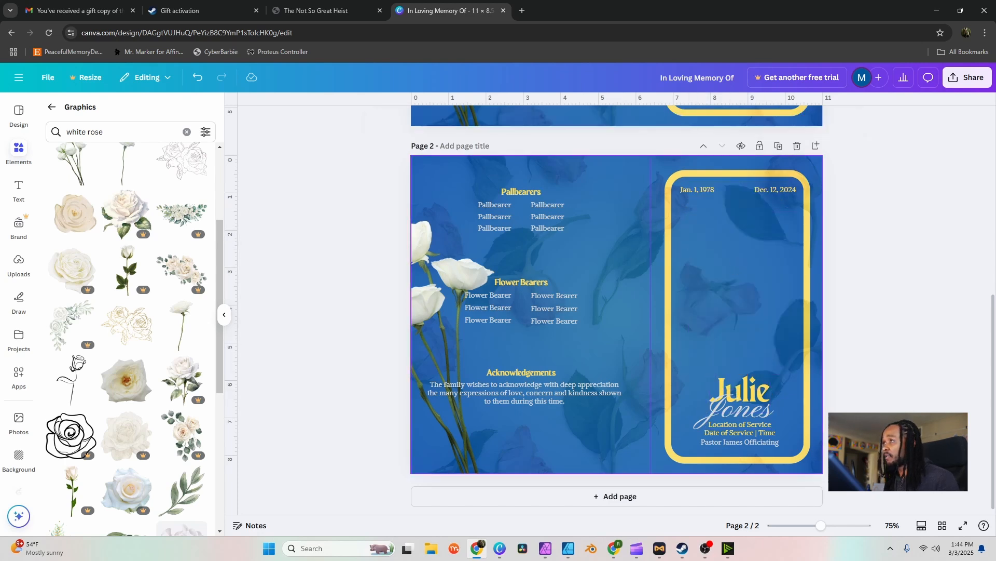
{"action": "left_click", "coordinate": [697, 190]}
{"action": "key", "text": "Delete"}
{"action": "left_click", "coordinate": [775, 190]}
{"action": "key", "text": "Delete"}
{"action": "left_click", "coordinate": [739, 249]}
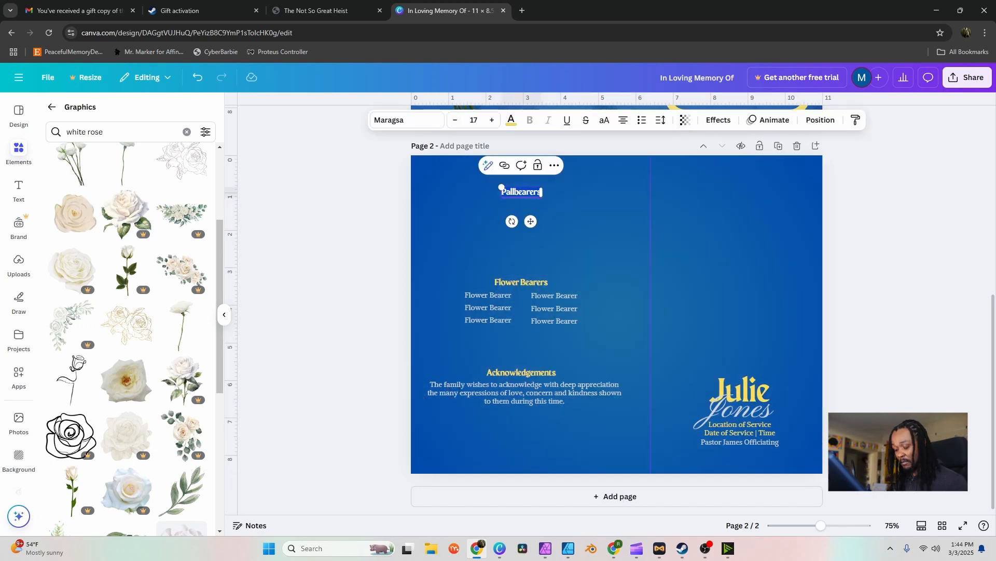
- Change page 2's "Pallbearers" heading to "Order of Service" and set its font to Pinyon Script
{"action": "type", "text": "Order of Service"}
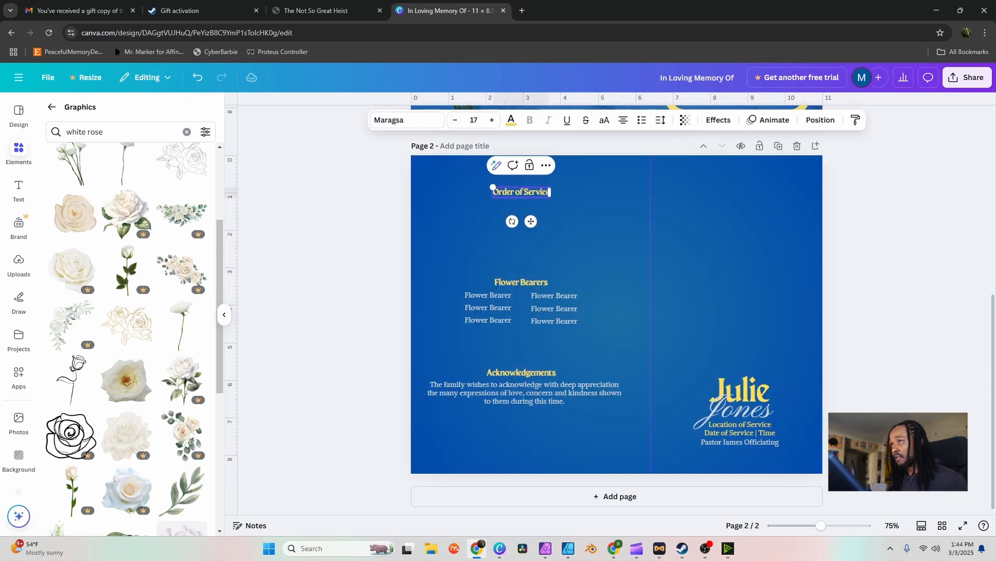
{"action": "key", "text": "ctrl+a"}
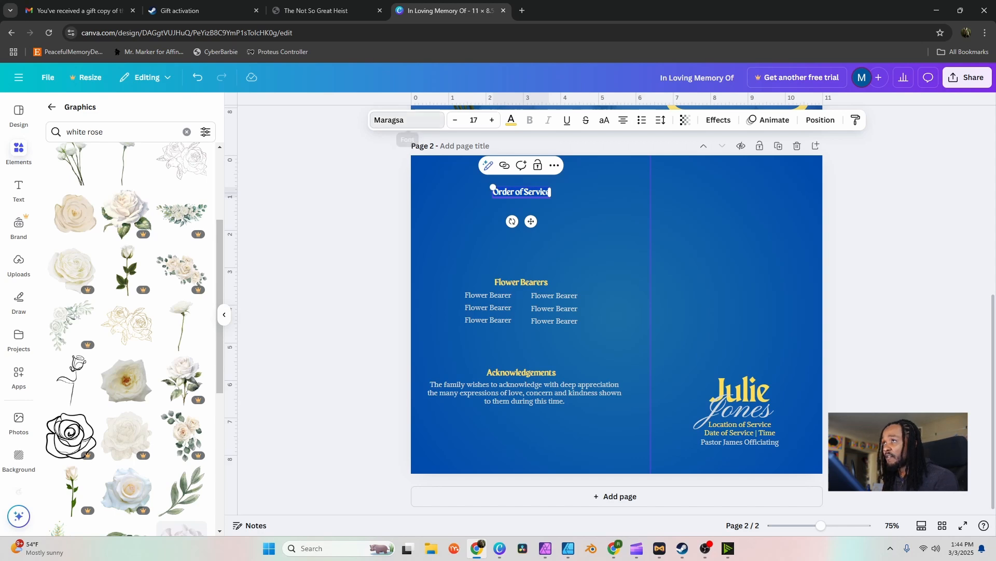
{"action": "left_click", "coordinate": [408, 120]}
{"action": "left_click", "coordinate": [85, 290]}
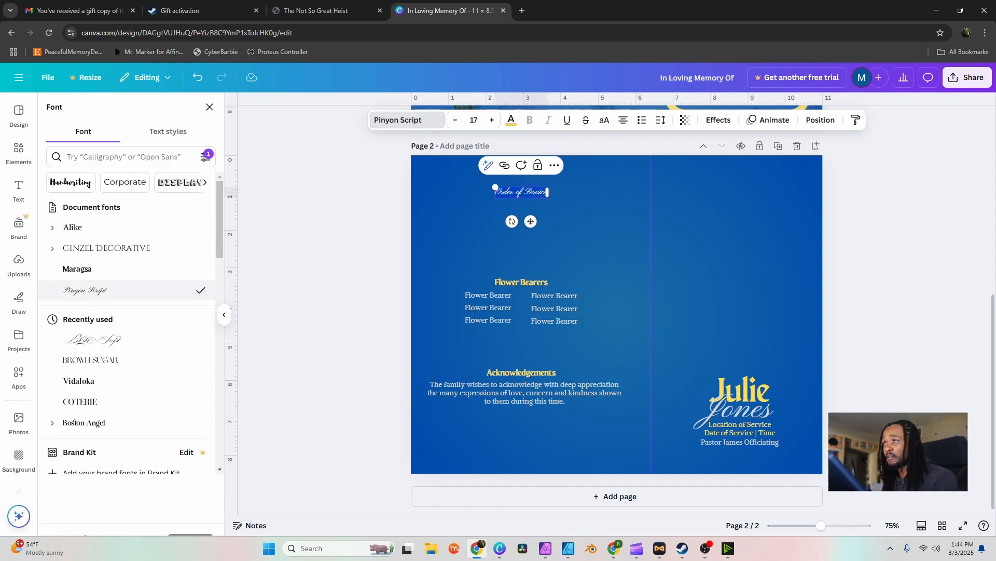
- Increase the "Order of Service" heading's font size to 39
{"action": "left_click", "coordinate": [492, 120]}
{"action": "left_click", "coordinate": [492, 120]}
{"action": "left_click", "coordinate": [492, 120]}
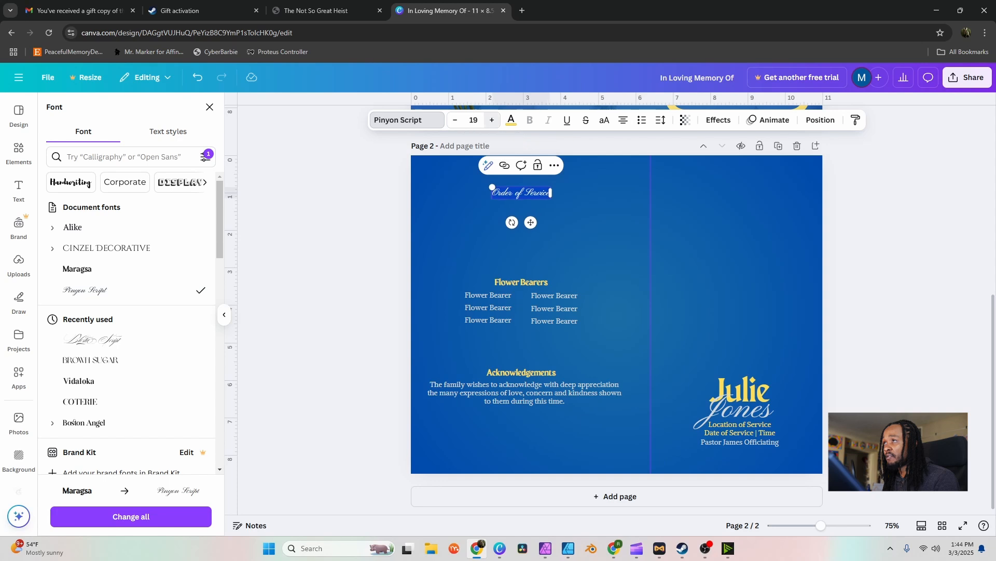
{"action": "left_click", "coordinate": [492, 120]}
{"action": "left_click", "coordinate": [492, 120]}
{"action": "left_click", "coordinate": [492, 120]}
{"action": "left_click", "coordinate": [492, 120]}
{"action": "left_click", "coordinate": [492, 120]}
{"action": "left_click", "coordinate": [492, 120]}
{"action": "left_click", "coordinate": [492, 120]}
{"action": "left_click", "coordinate": [492, 120]}
{"action": "left_click", "coordinate": [492, 120]}
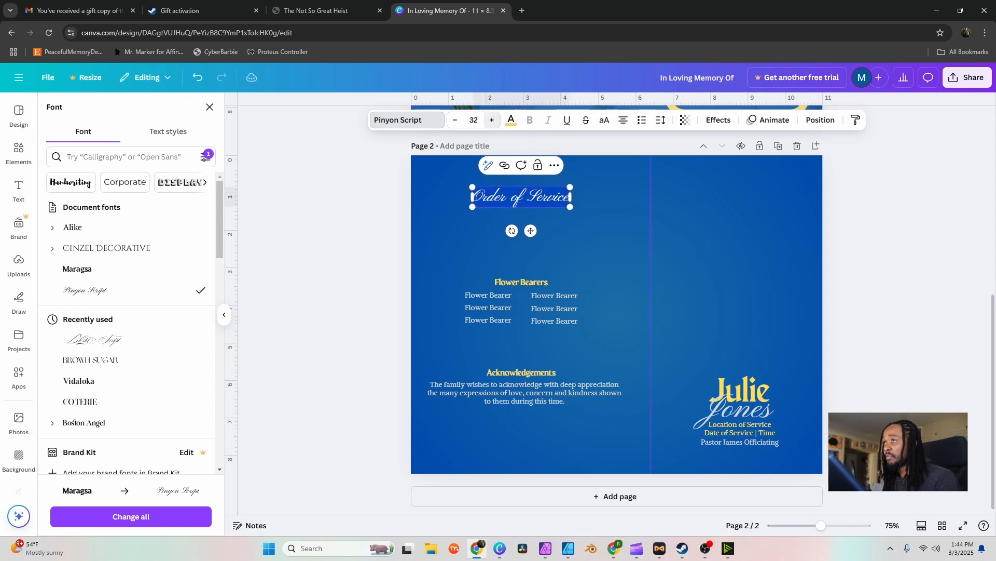
{"action": "left_click", "coordinate": [492, 120]}
{"action": "left_click", "coordinate": [492, 119]}
{"action": "left_click", "coordinate": [492, 120]}
{"action": "left_click", "coordinate": [492, 120]}
{"action": "left_click", "coordinate": [492, 120]}
{"action": "left_click", "coordinate": [492, 120]}
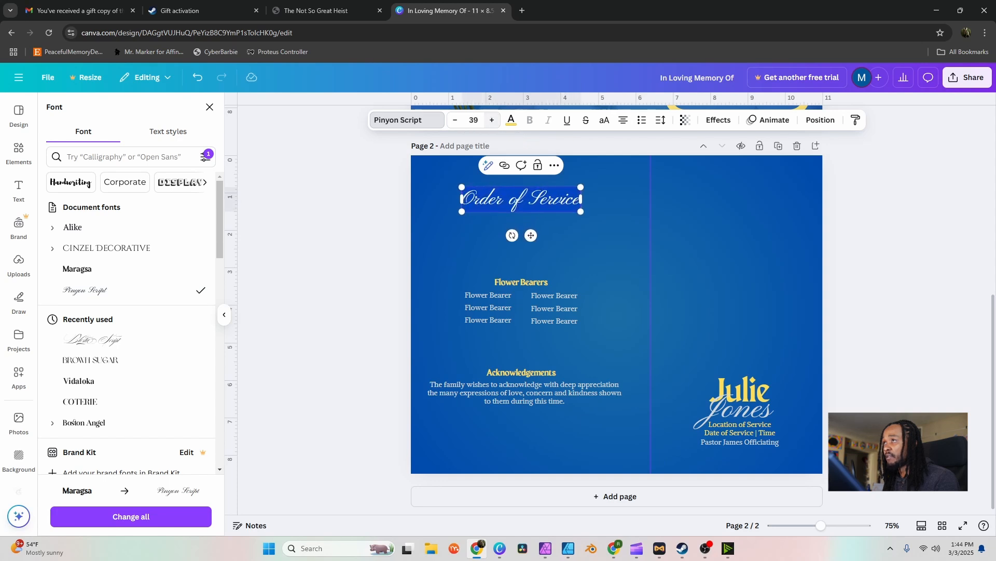
- Enlarge page 2's "Order of Service" heading by one size increment and move the "Flower Bearers" heading up directly beneath it
{"action": "left_click", "coordinate": [492, 120]}
{"action": "left_click", "coordinate": [353, 197]}
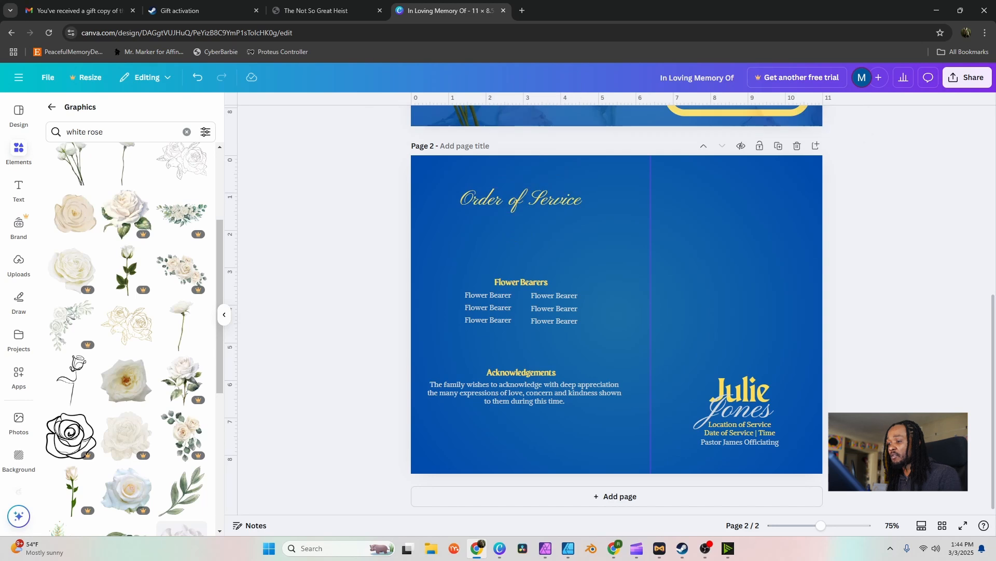
{"action": "left_click_drag", "start_coordinate": [521, 282], "coordinate": [521, 225]}
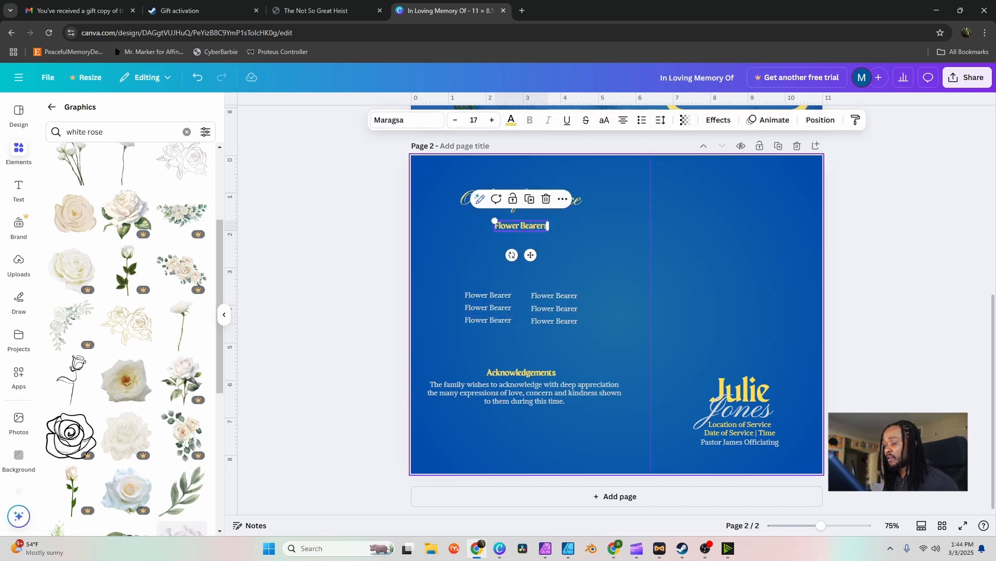
- Delete both columns of "Flower Bearer" entries on page 2
{"action": "left_click_drag", "start_coordinate": [461, 278], "coordinate": [587, 346]}
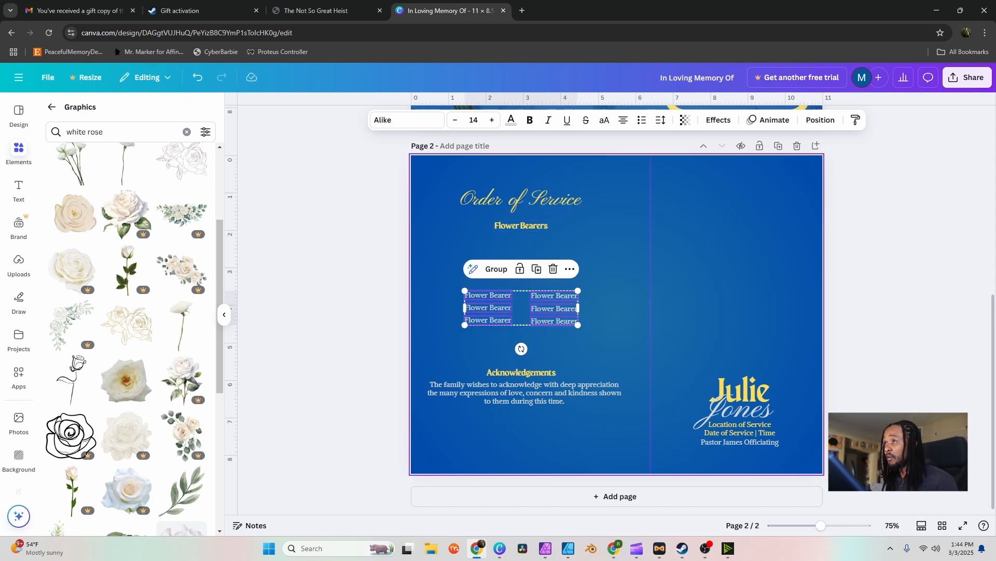
{"action": "key", "text": "Escape"}
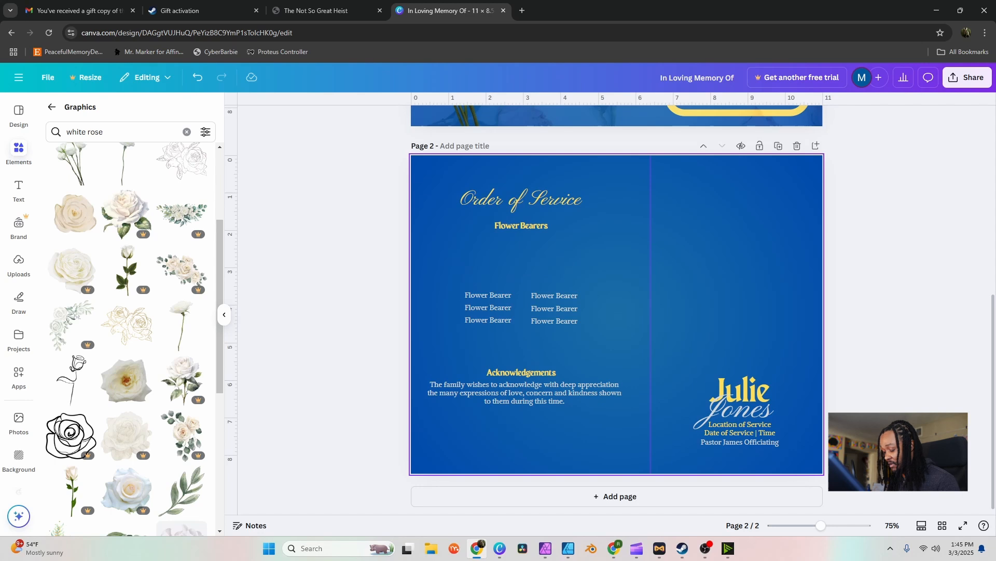
{"action": "left_click_drag", "start_coordinate": [440, 277], "coordinate": [521, 304]}
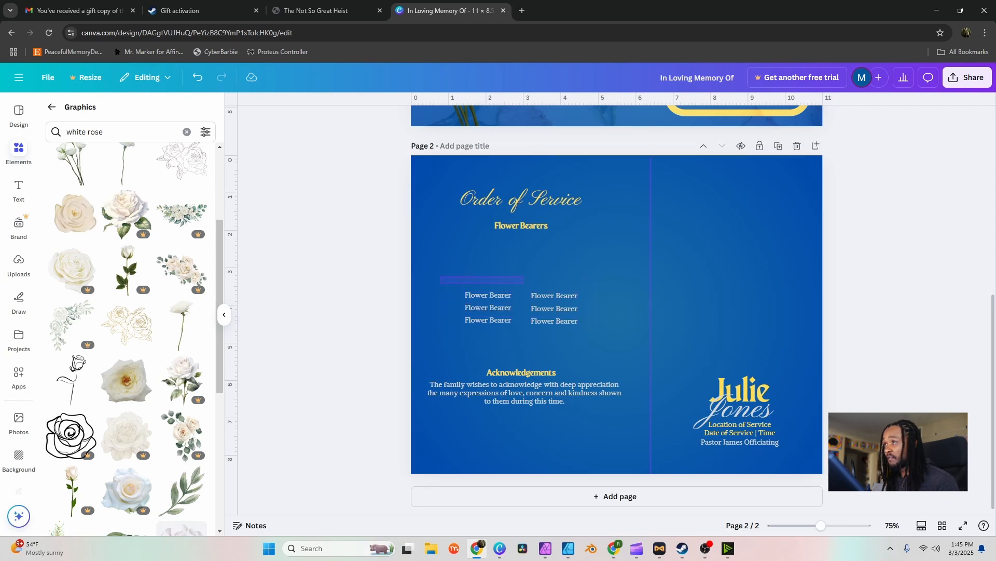
{"action": "left_click_drag", "start_coordinate": [632, 340], "coordinate": [633, 340]}
{"action": "key", "text": "Delete"}
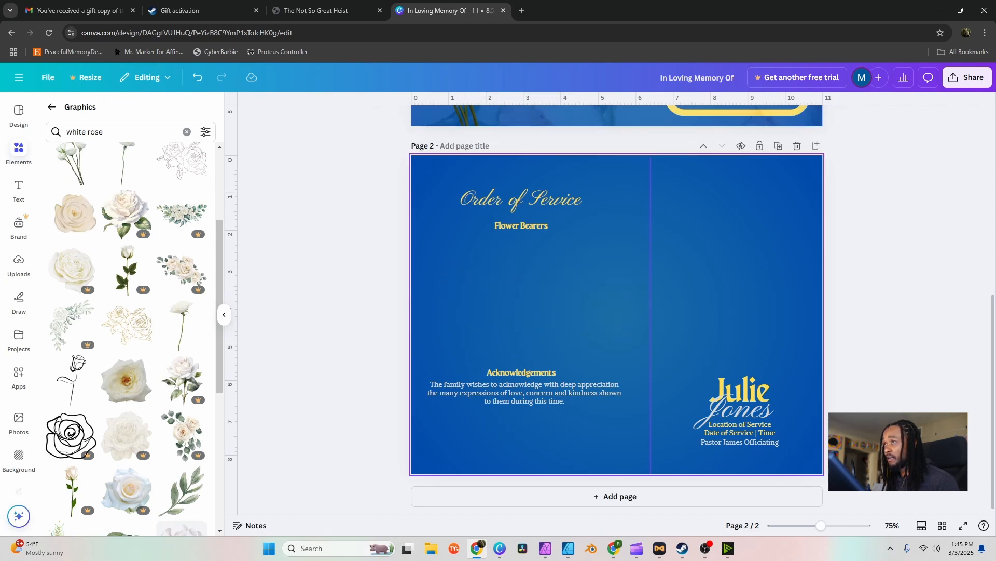
- Replace the "Flower Bearers" text with separate lines: Prelude, Processional, Prayer, Song Selection, Acknowledgements, Song Selection, Obituary Reading, Eulogy, Final Viewing, Recessional
{"action": "left_click", "coordinate": [521, 225]}
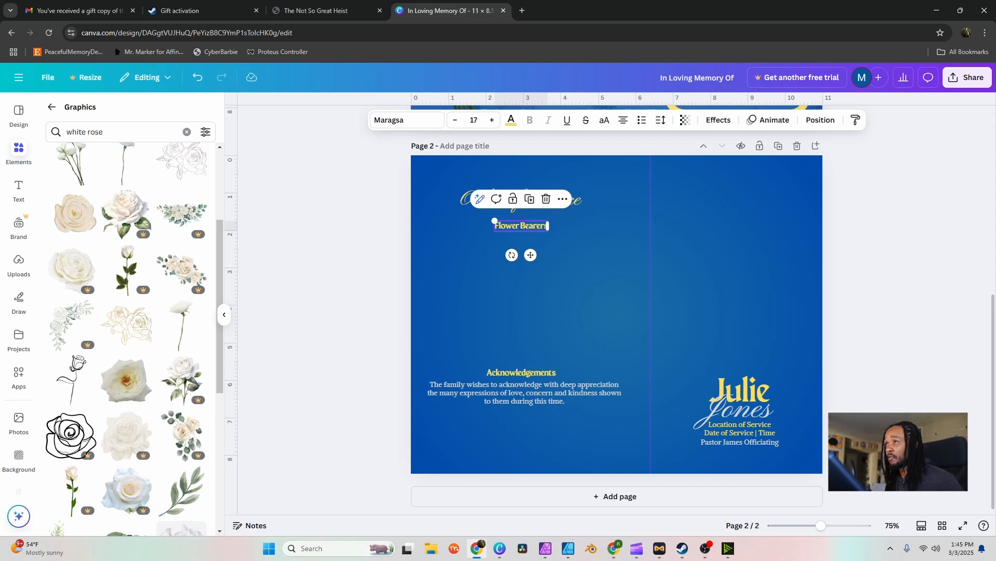
{"action": "double_click", "coordinate": [521, 226]}
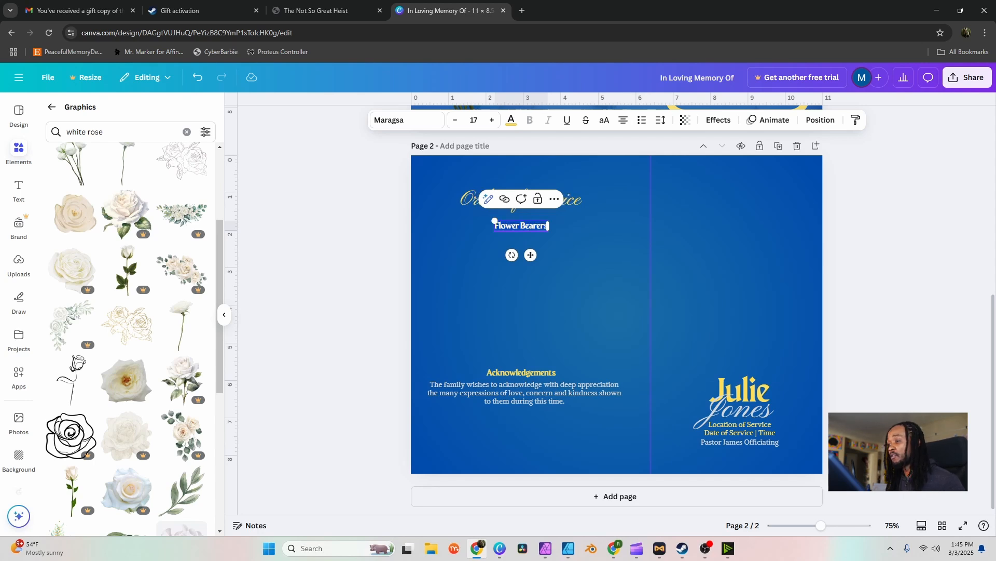
{"action": "type", "text": "Prelude Processional Prayer Song Selection Acknowledgements Song Selection Obituary Reading Eulogy Final Viewing Recessional"}
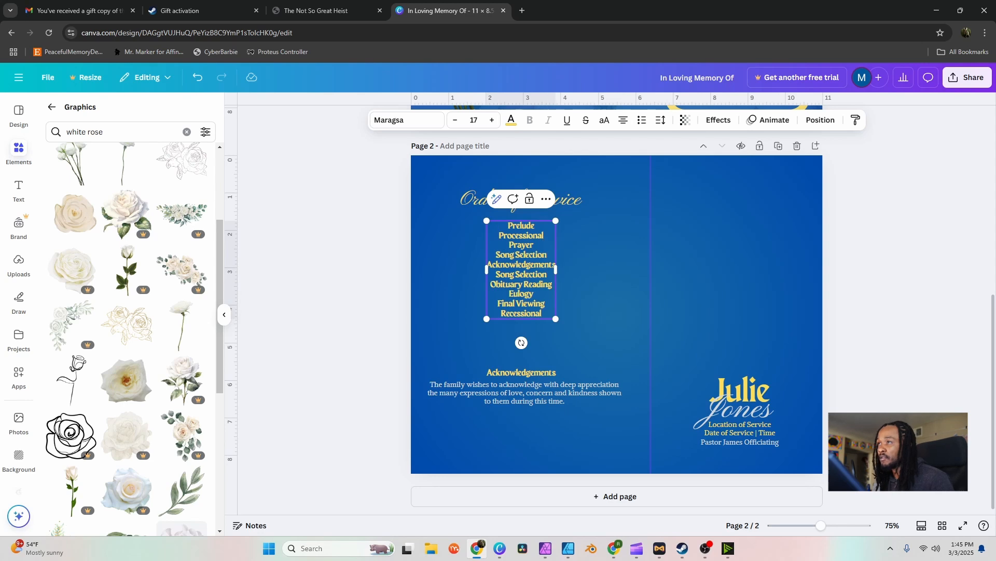
- Recolor the order of service list on page 2 to the light gray document color #d9d9d9
{"action": "left_click", "coordinate": [364, 291]}
{"action": "left_click", "coordinate": [521, 275]}
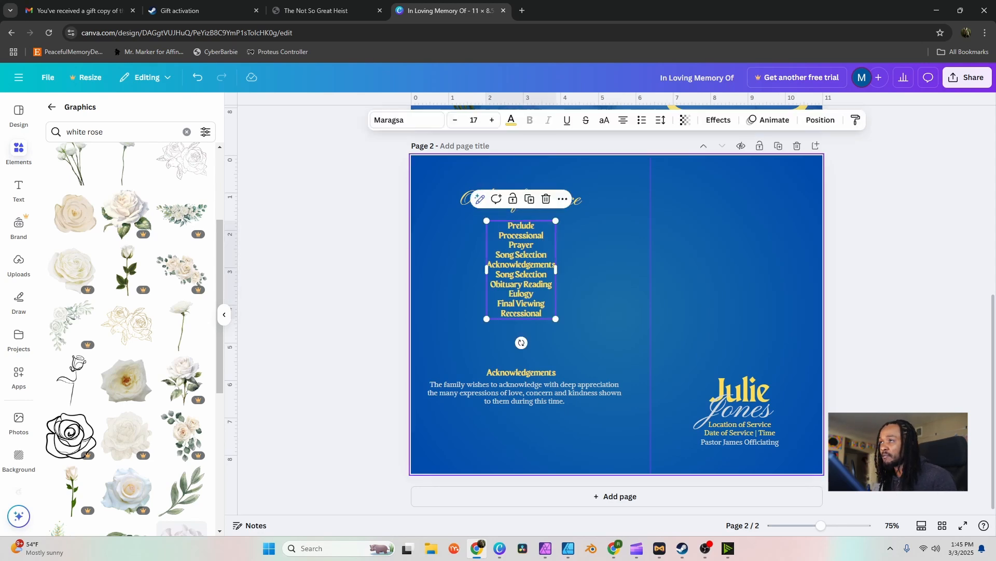
{"action": "scroll", "coordinate": [521, 283], "scroll_direction": "up", "scroll_amount": 2}
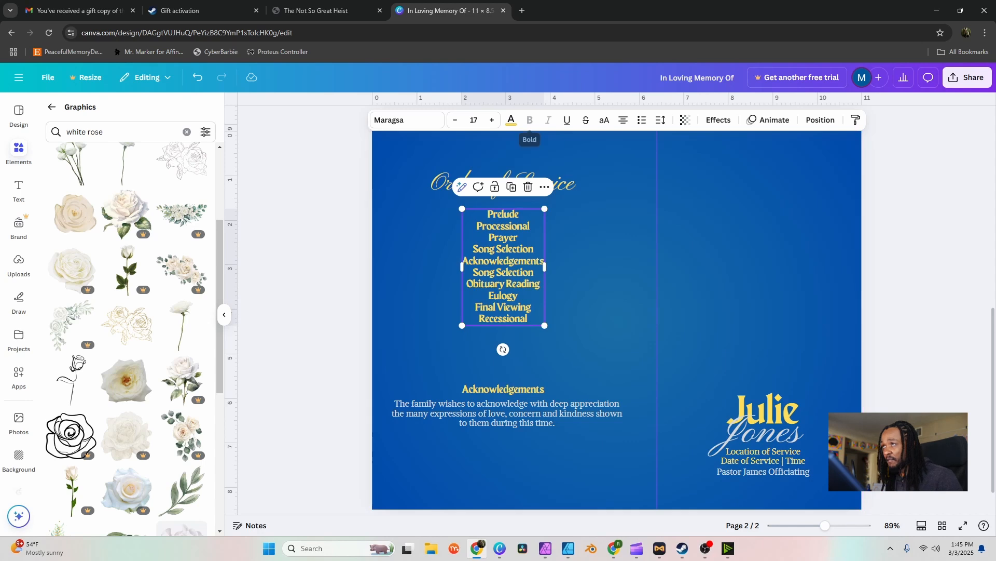
{"action": "left_click", "coordinate": [511, 120]}
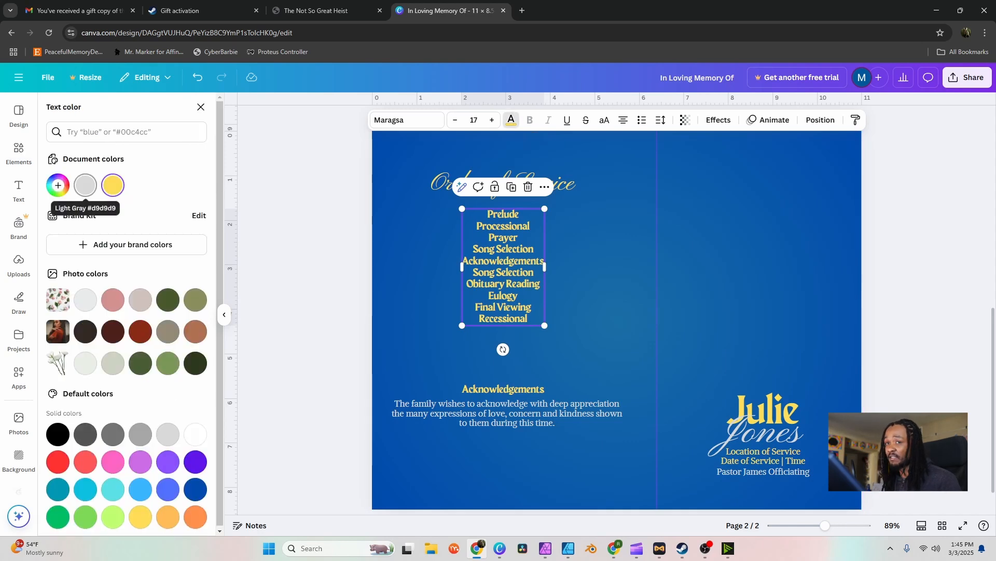
{"action": "left_click", "coordinate": [85, 186]}
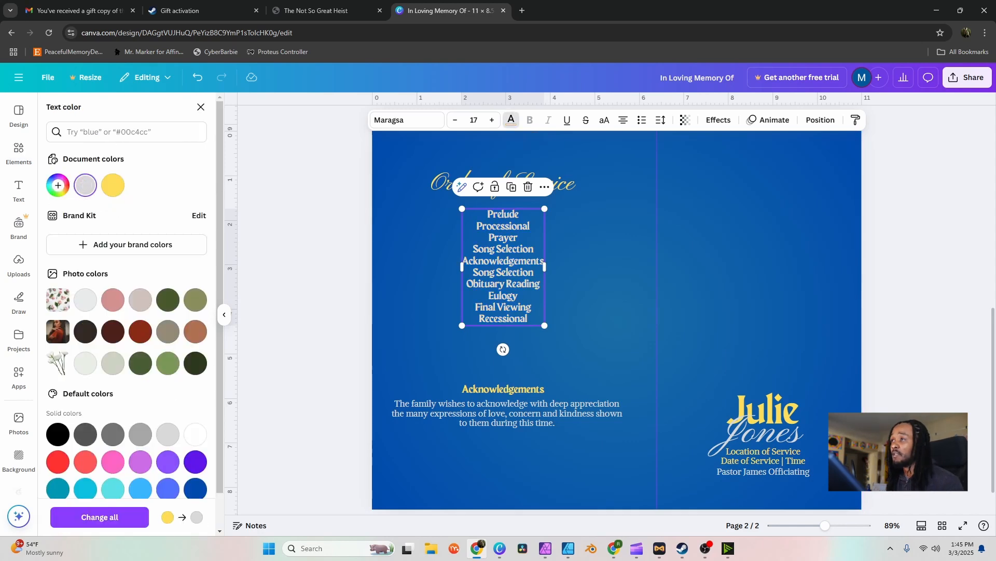
{"action": "left_click", "coordinate": [201, 107]}
{"action": "left_click", "coordinate": [913, 260]}
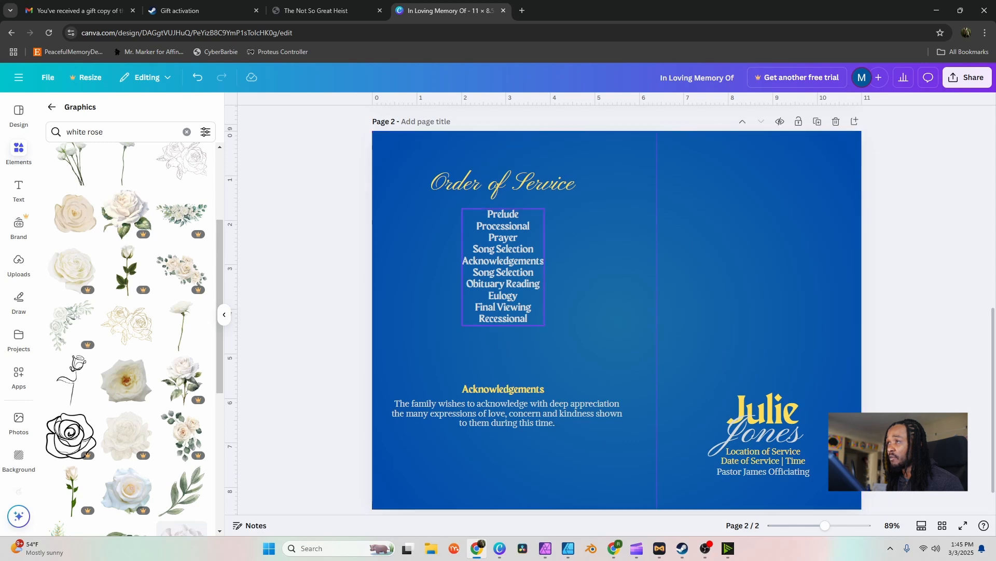
- Set the line spacing of the order of service list to 2.13
{"action": "left_click", "coordinate": [503, 267]}
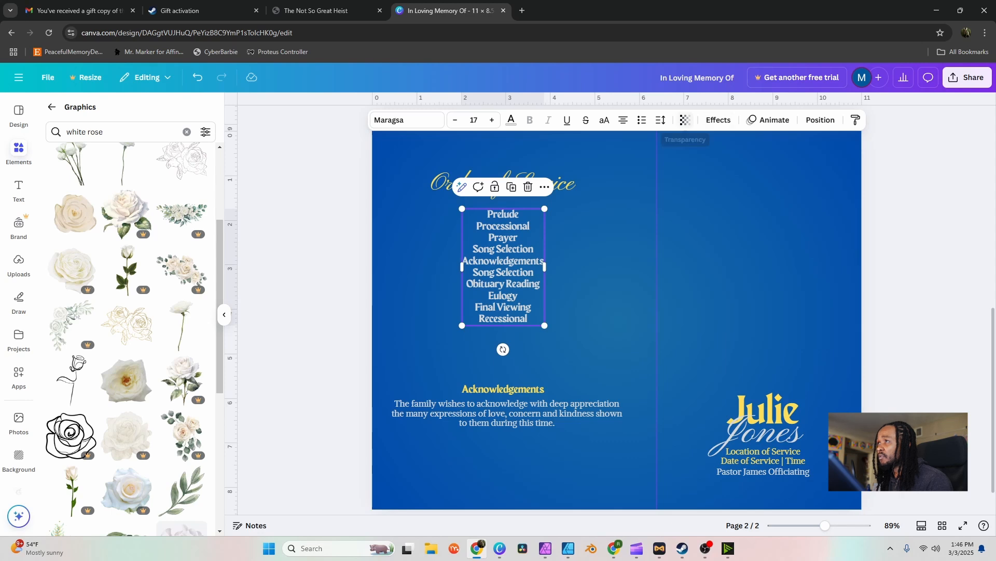
{"action": "left_click", "coordinate": [661, 120]}
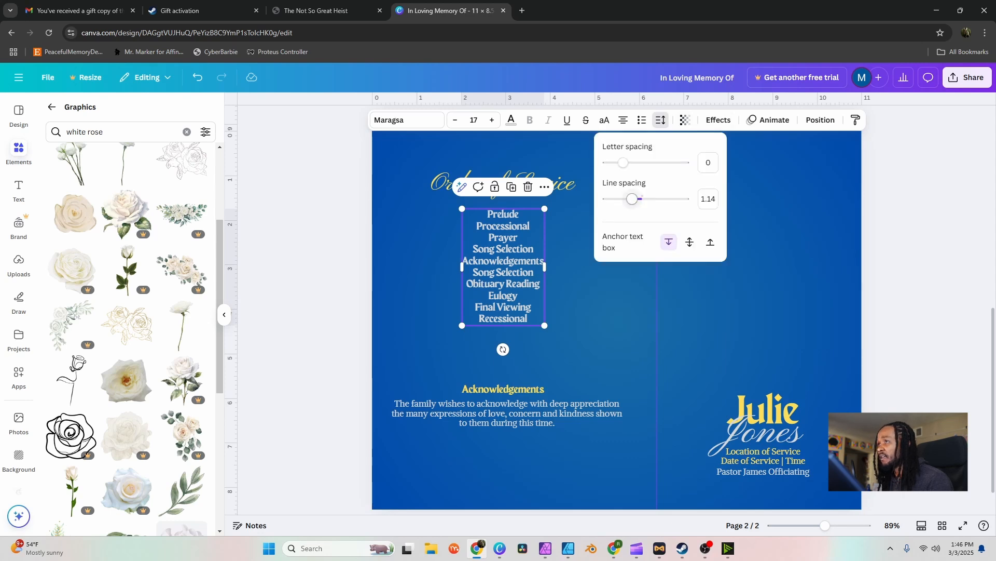
{"action": "left_click_drag", "start_coordinate": [632, 199], "coordinate": [671, 199]}
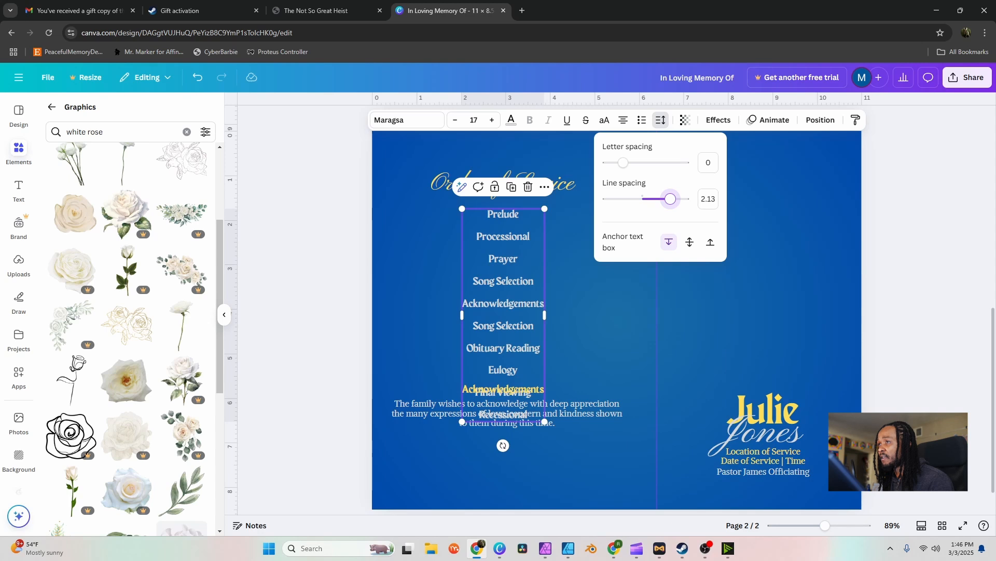
- Delete the yellow Acknowledgements heading that sits above the family's appreciation paragraph
{"action": "left_click", "coordinate": [582, 414]}
{"action": "left_click", "coordinate": [581, 413]}
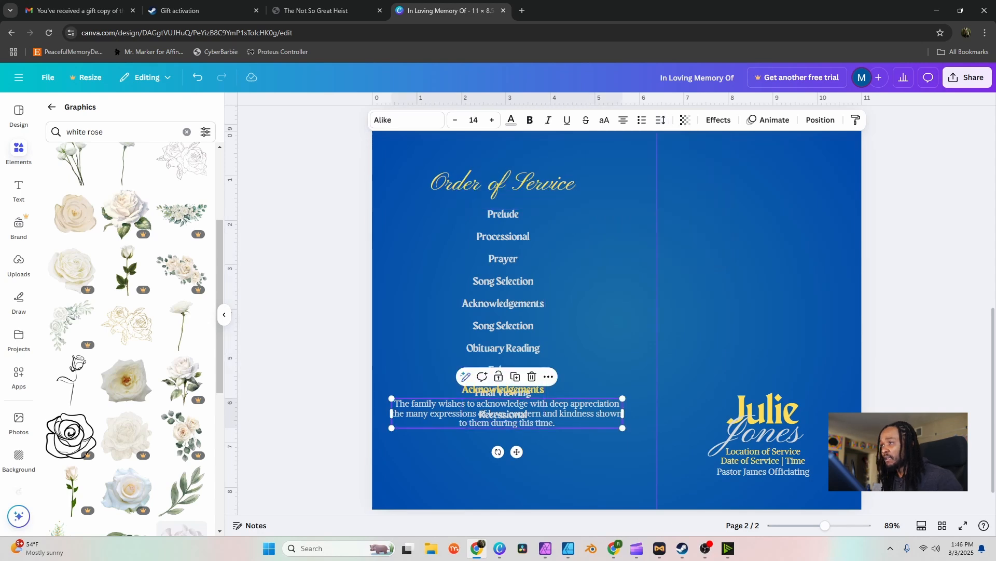
{"action": "left_click", "coordinate": [503, 389], "text": "shift"}
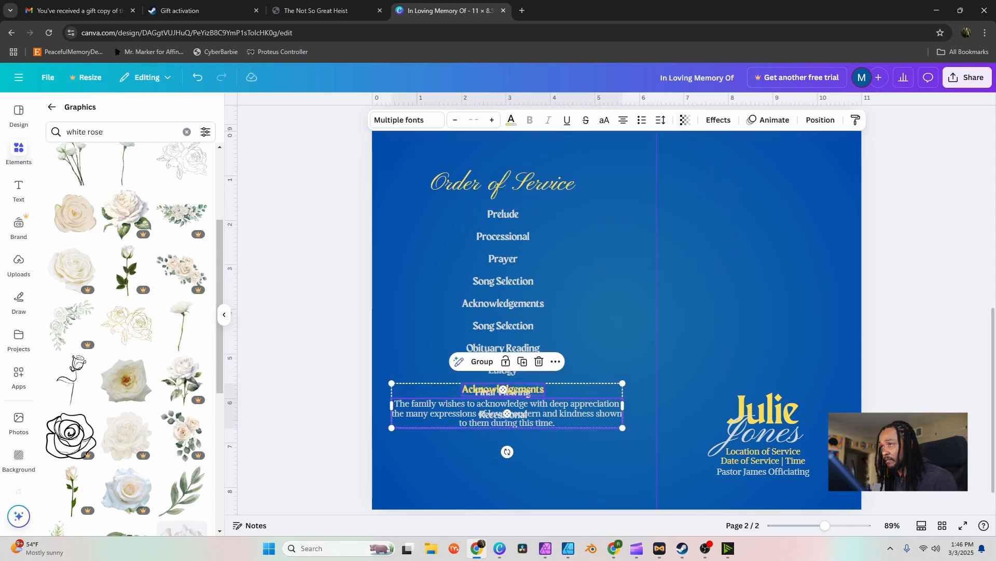
{"action": "left_click", "coordinate": [587, 364]}
{"action": "left_click", "coordinate": [522, 389]}
{"action": "key", "text": "Delete"}
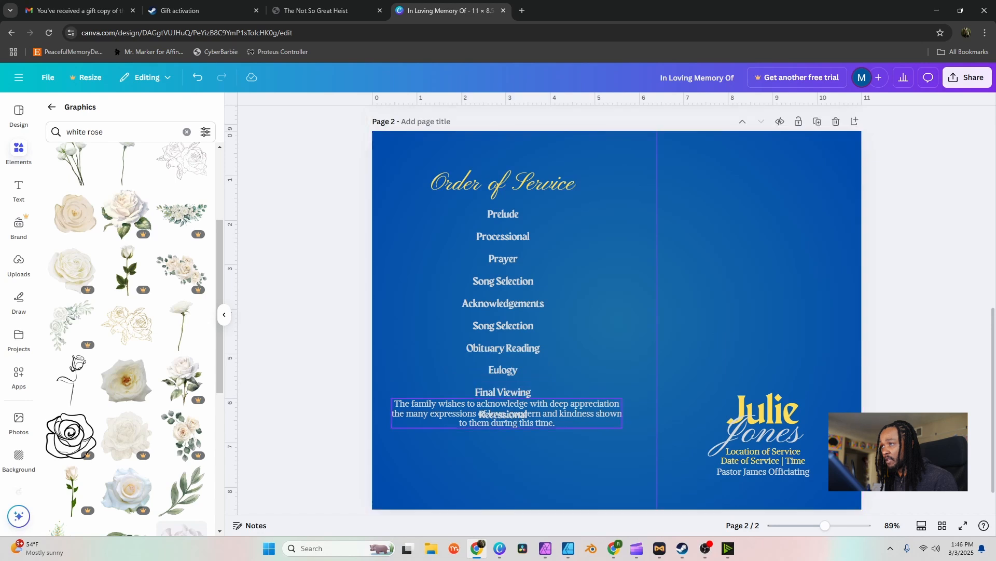
- Replace the family's appreciation paragraph with the text "Name" and center it directly beneath Prelude
{"action": "left_click_drag", "start_coordinate": [566, 414], "coordinate": [567, 437]}
{"action": "left_click", "coordinate": [567, 437]}
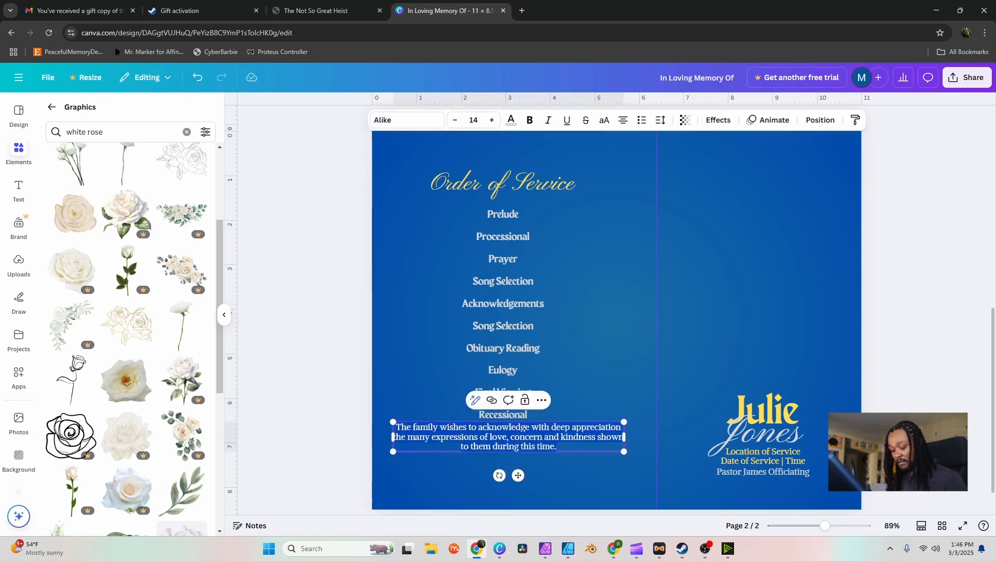
{"action": "type", "text": "Name"}
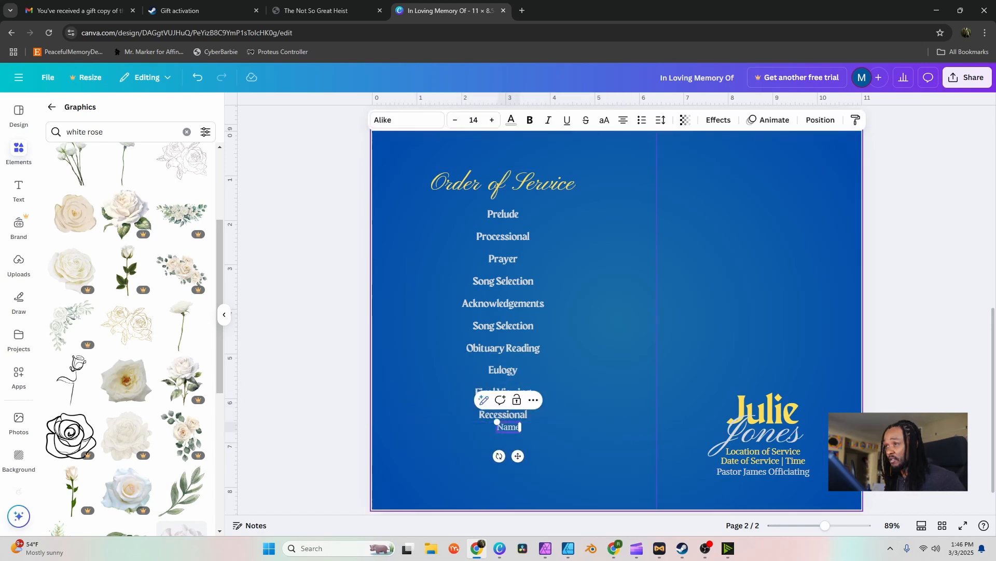
{"action": "left_click_drag", "start_coordinate": [518, 456], "coordinate": [503, 225]}
{"action": "left_click", "coordinate": [332, 233]}
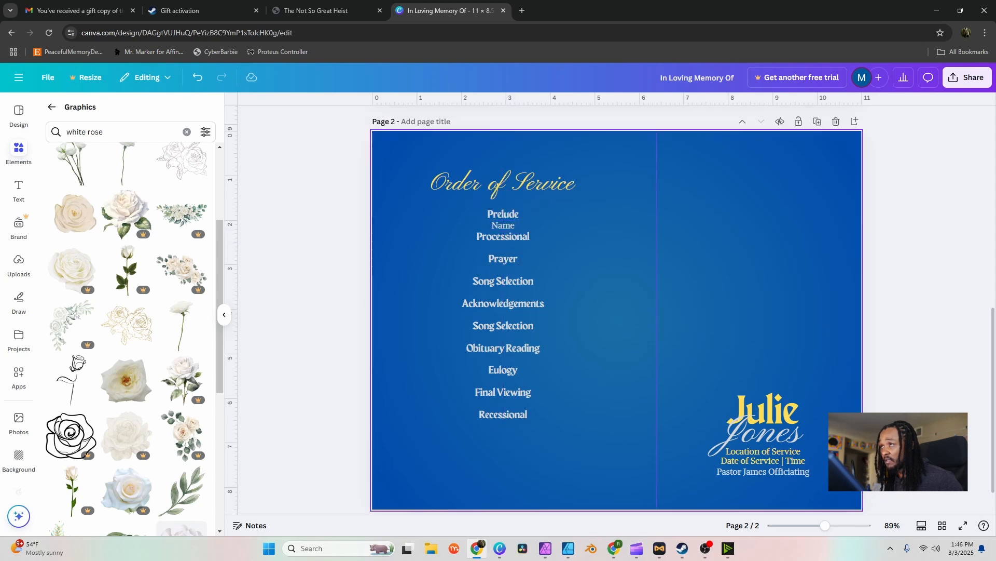
- Duplicate the Name line so one copy sits beneath every remaining service item, from Processional through Recessional
{"action": "left_click", "coordinate": [503, 226]}
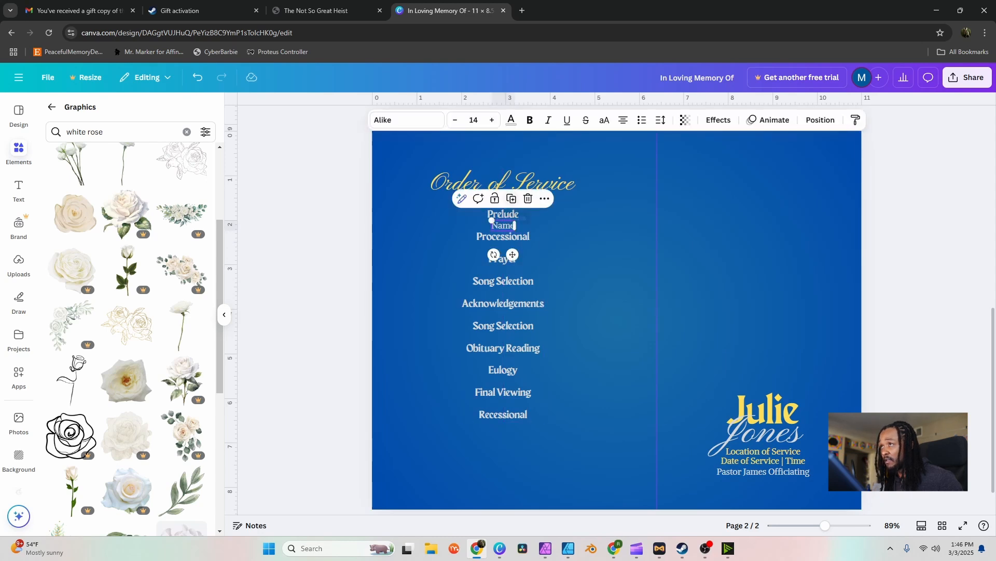
{"action": "left_click", "coordinate": [511, 199]}
{"action": "left_click_drag", "start_coordinate": [519, 263], "coordinate": [513, 342]}
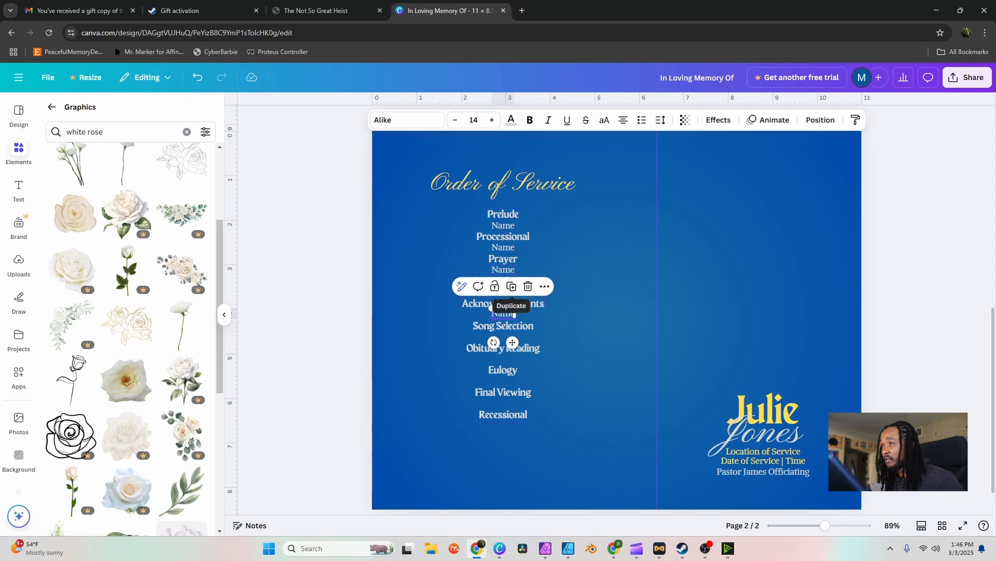
{"action": "left_click", "coordinate": [511, 286]}
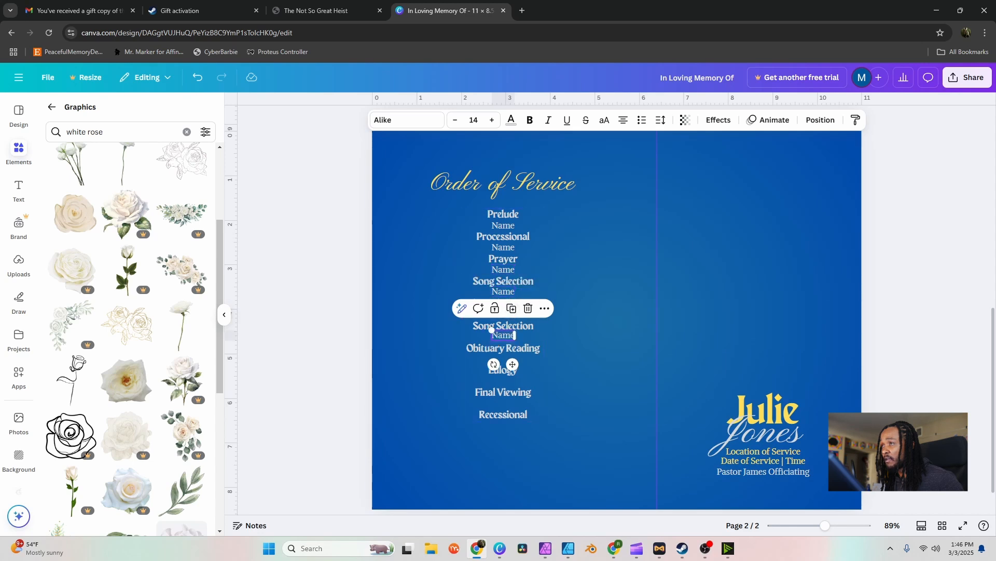
{"action": "left_click", "coordinate": [511, 309]}
{"action": "left_click", "coordinate": [511, 330]}
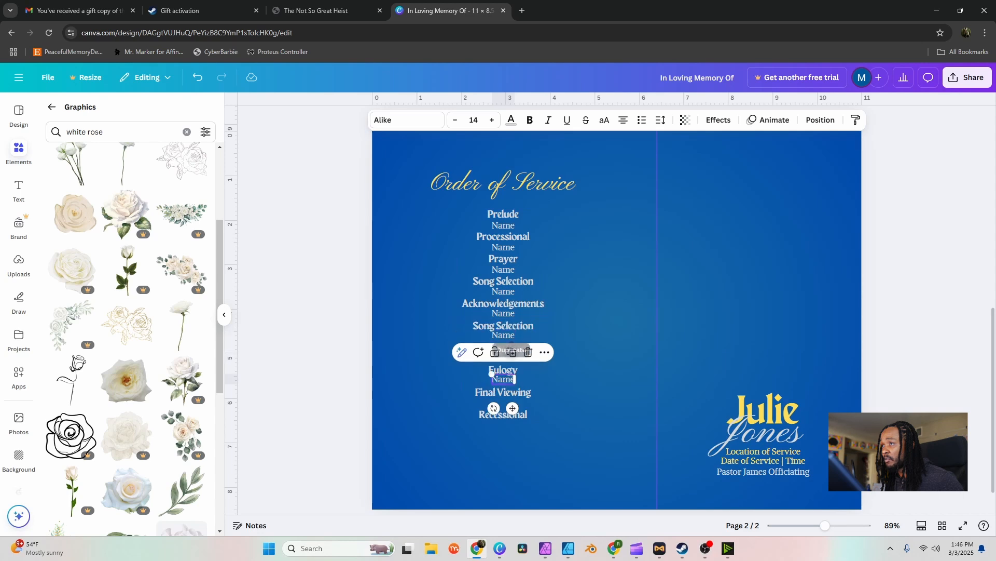
{"action": "left_click", "coordinate": [511, 352]}
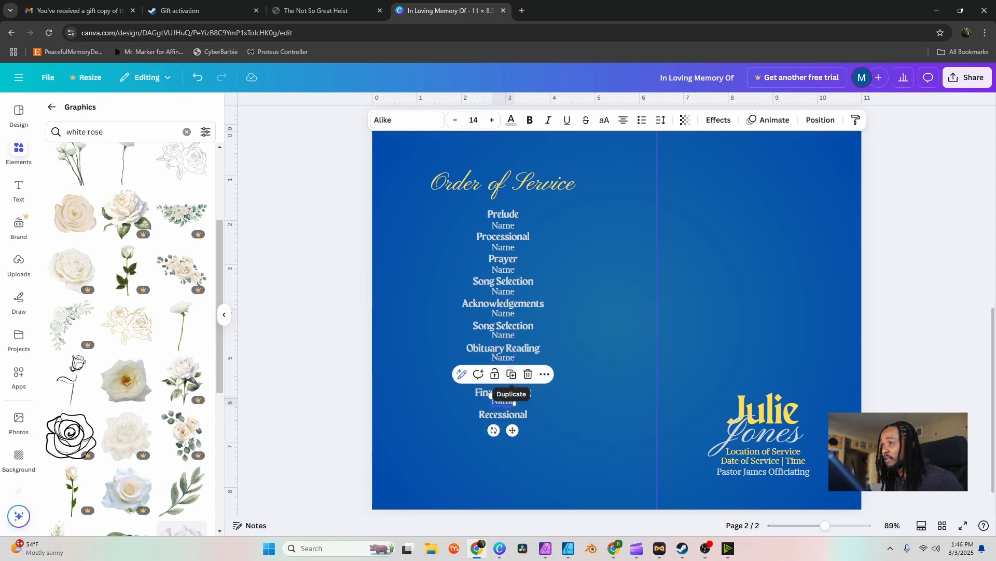
{"action": "left_click", "coordinate": [512, 374]}
{"action": "left_click", "coordinate": [587, 379]}
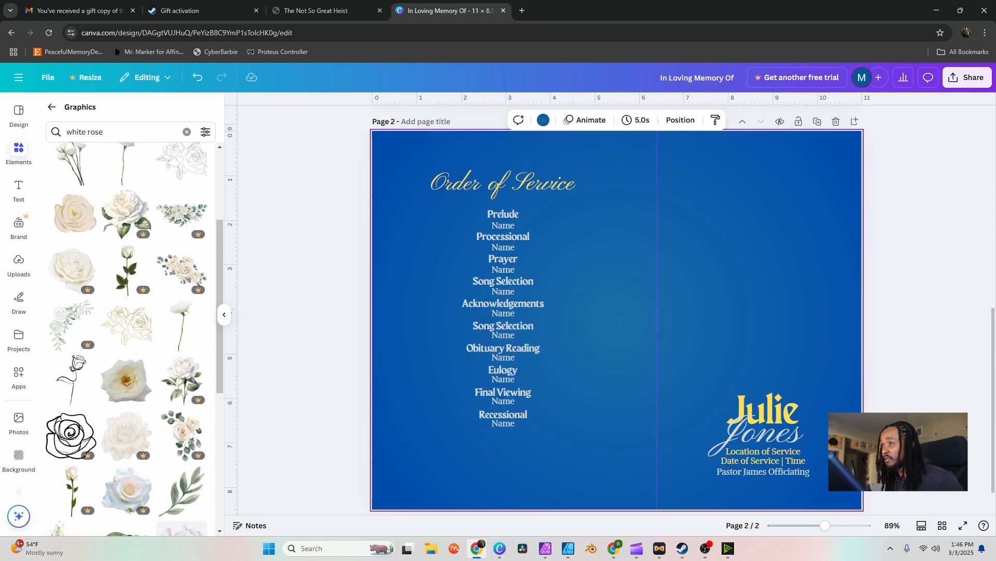
- Delete the Name line under Final Viewing and the whole block with the deceased's name and service details
{"action": "left_click", "coordinate": [503, 401]}
{"action": "key", "text": "Delete"}
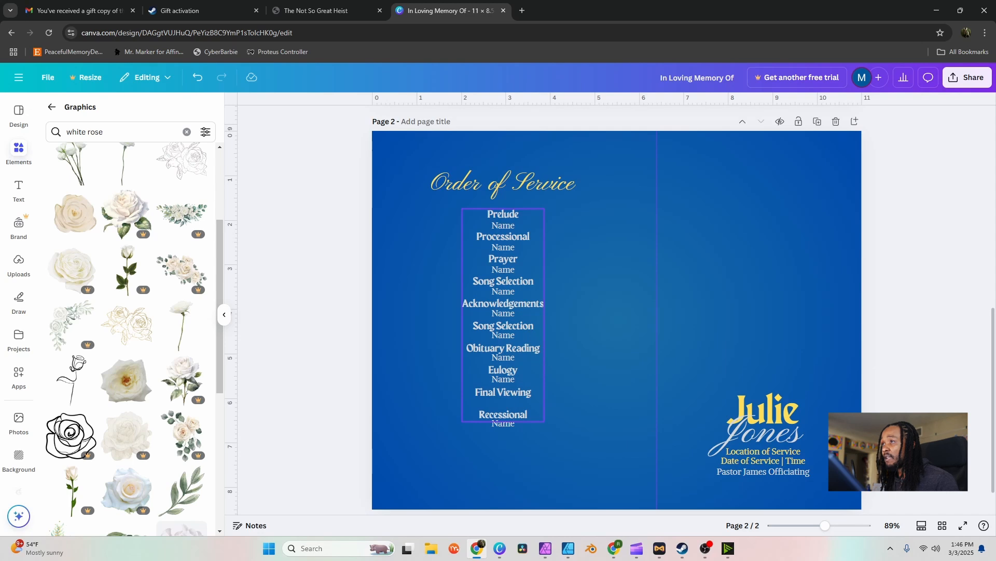
{"action": "left_click", "coordinate": [586, 290]}
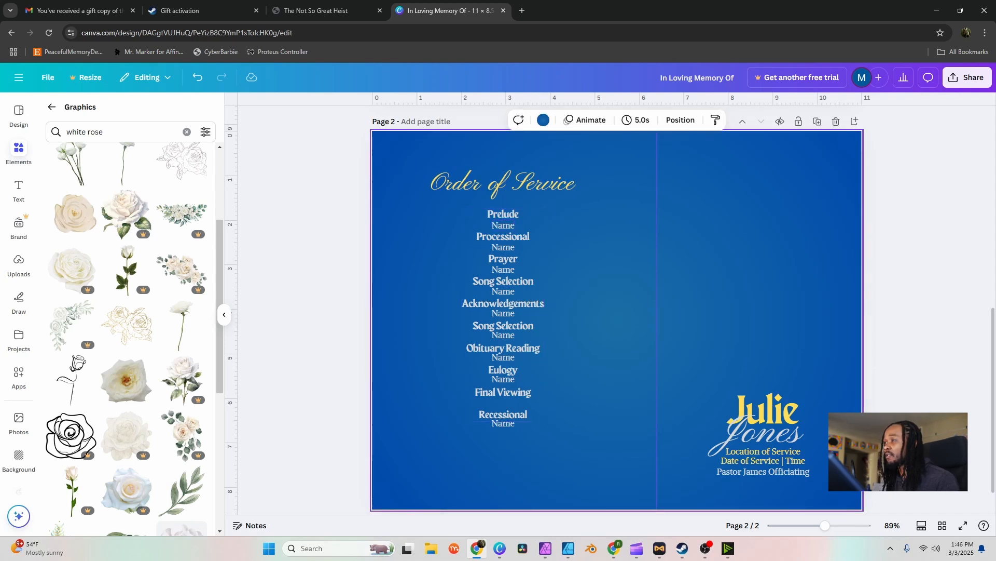
{"action": "left_click", "coordinate": [747, 418]}
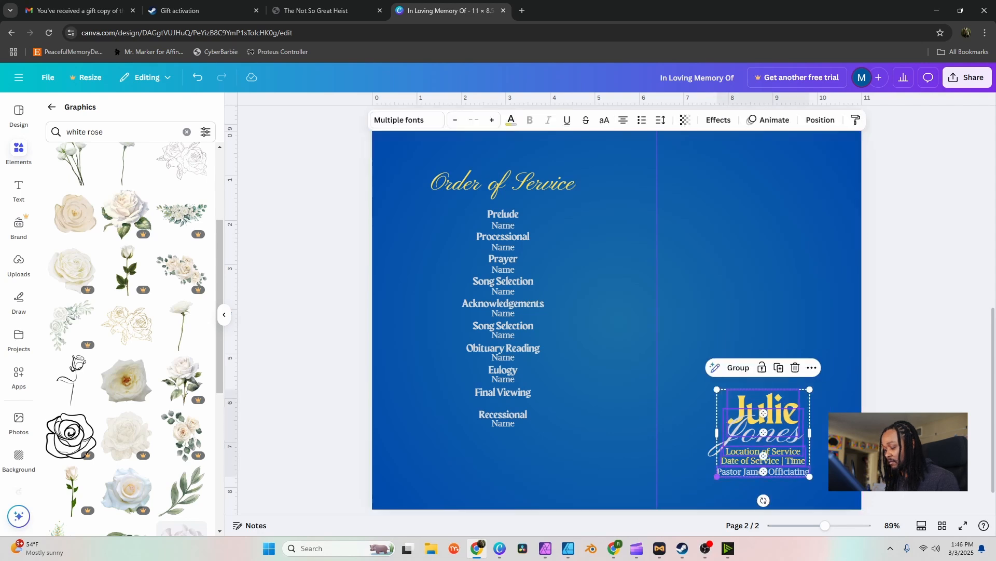
{"action": "key", "text": "Delete"}
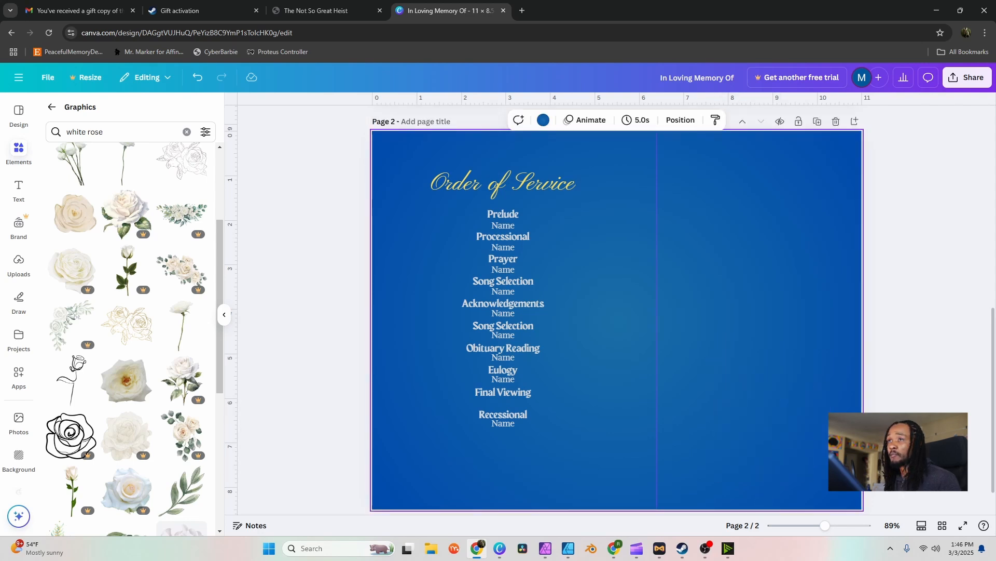
- Insert the light blue roses photo from the Pexels Roses results behind the text on page 2
{"action": "left_click", "coordinate": [51, 107]}
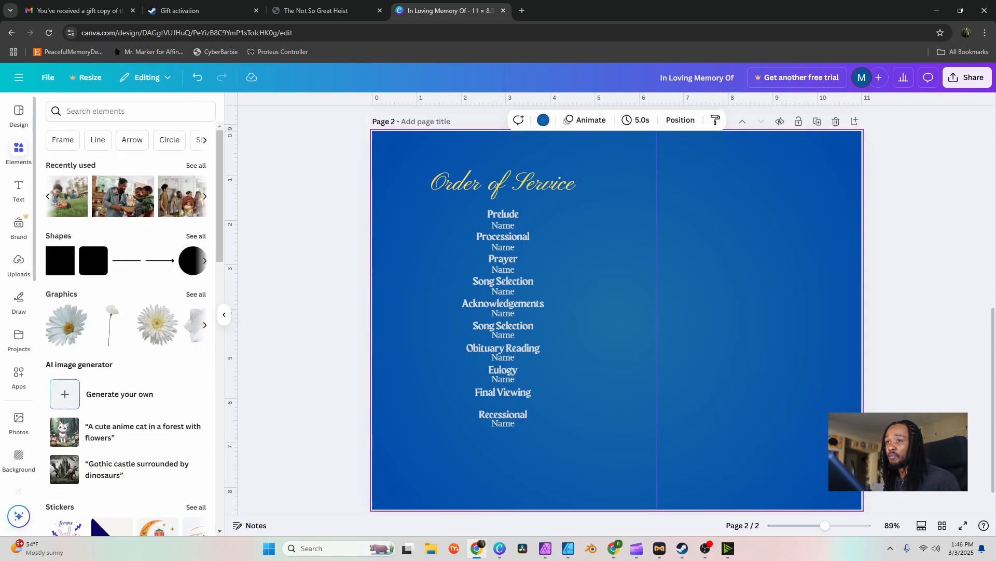
{"action": "scroll", "coordinate": [18, 423], "scroll_direction": "down", "scroll_amount": 5}
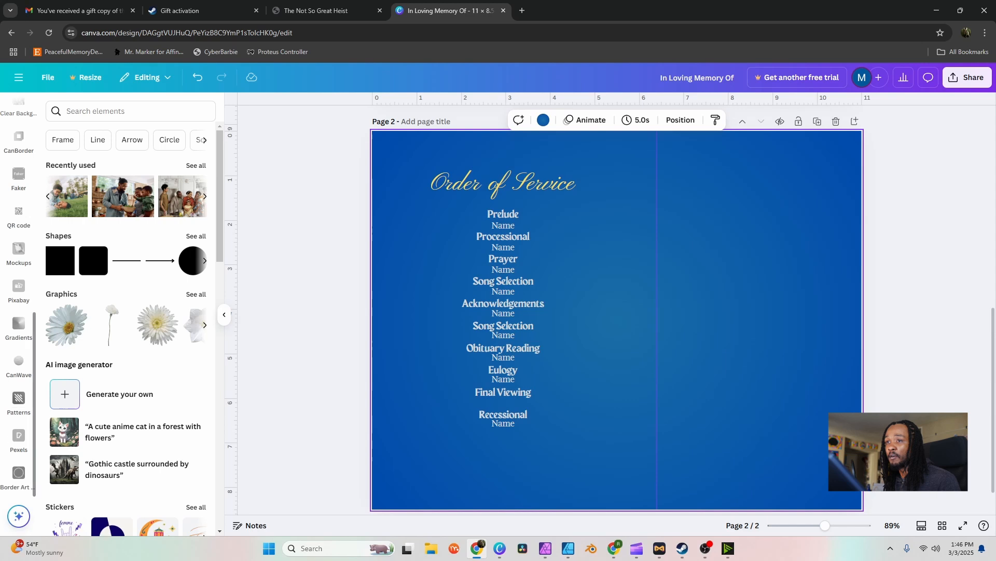
{"action": "left_click", "coordinate": [19, 435]}
{"action": "left_click", "coordinate": [130, 111]}
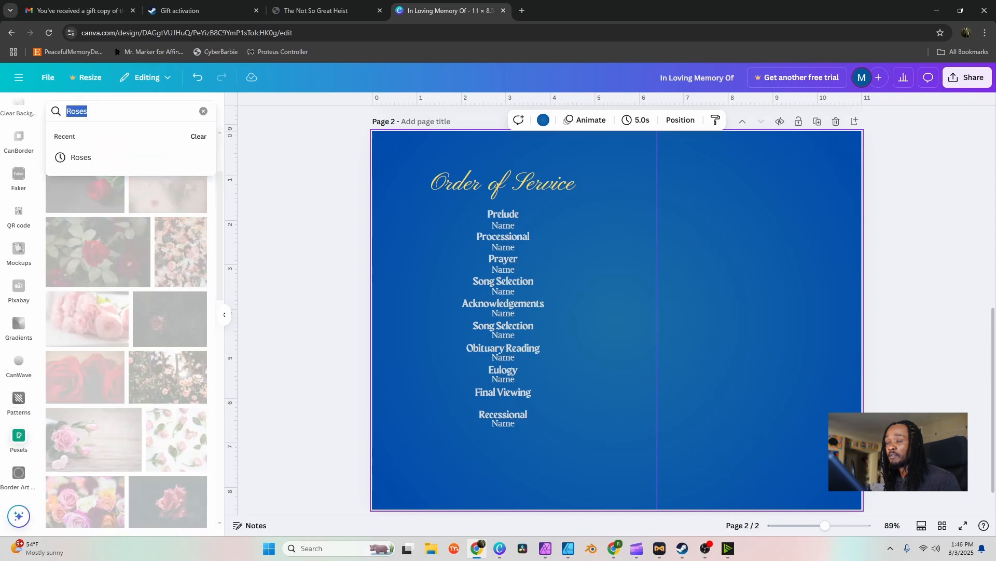
{"action": "left_click", "coordinate": [306, 249]}
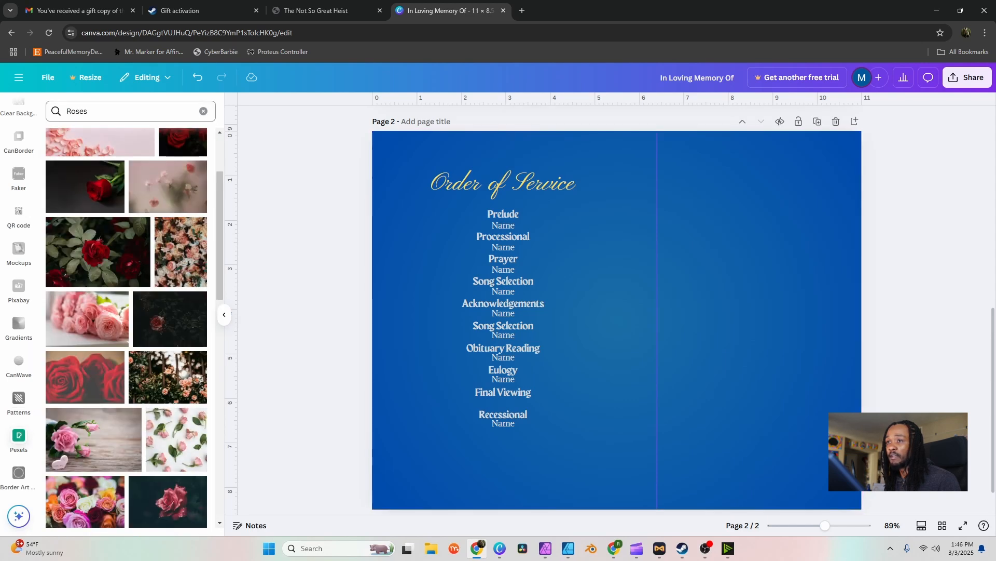
{"action": "scroll", "coordinate": [166, 244], "scroll_direction": "down", "scroll_amount": 5}
{"action": "scroll", "coordinate": [166, 223], "scroll_direction": "down", "scroll_amount": 7}
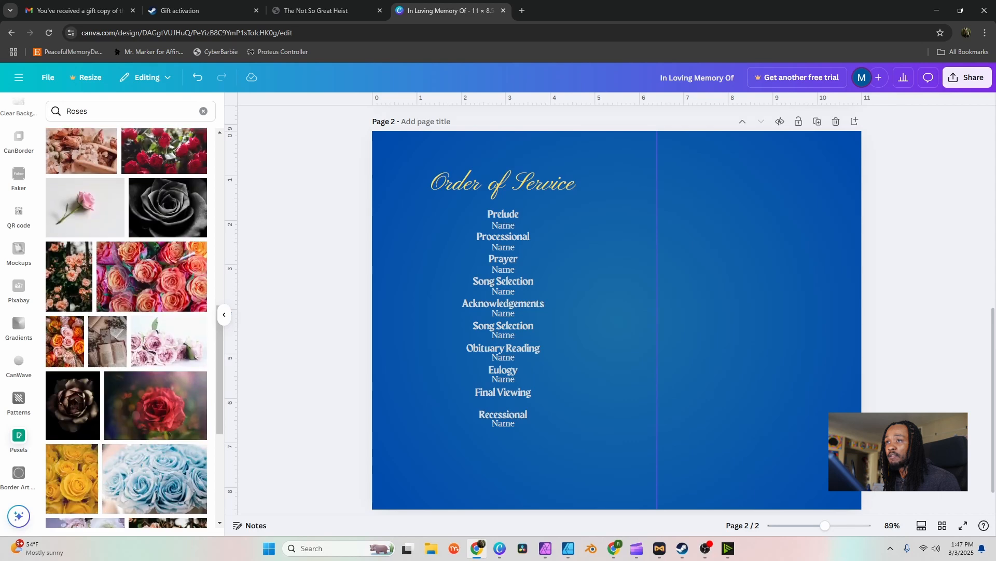
{"action": "scroll", "coordinate": [156, 233], "scroll_direction": "down", "scroll_amount": 1}
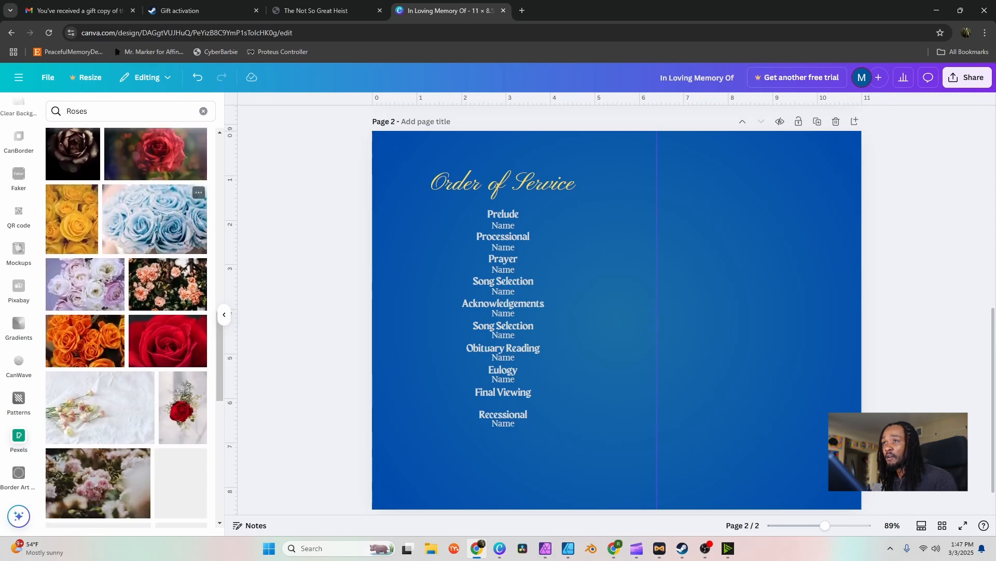
{"action": "left_click_drag", "start_coordinate": [156, 218], "coordinate": [579, 264]}
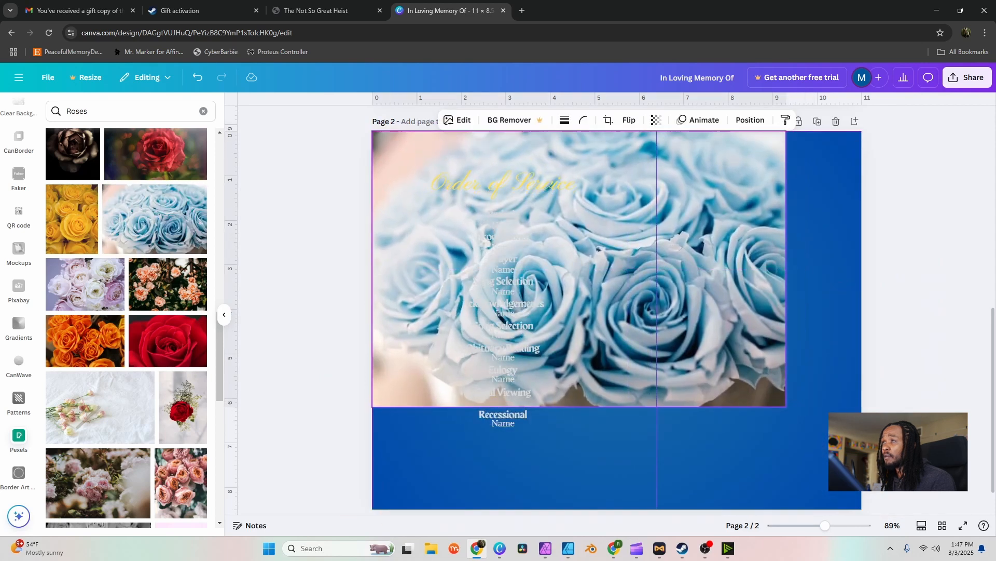
- Enlarge the roses photo to cover the whole page and make it partly transparent over the blue background
{"action": "left_click_drag", "start_coordinate": [785, 402], "coordinate": [862, 457]}
{"action": "left_click_drag", "start_coordinate": [617, 458], "coordinate": [617, 509]}
{"action": "left_click", "coordinate": [656, 120]}
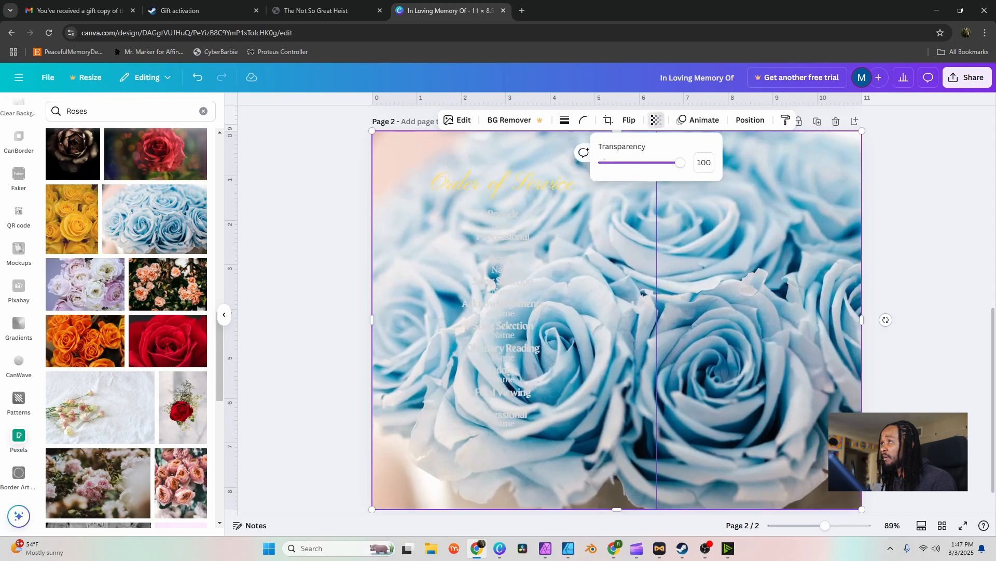
{"action": "left_click_drag", "start_coordinate": [680, 163], "coordinate": [624, 162]}
{"action": "left_click", "coordinate": [620, 228]}
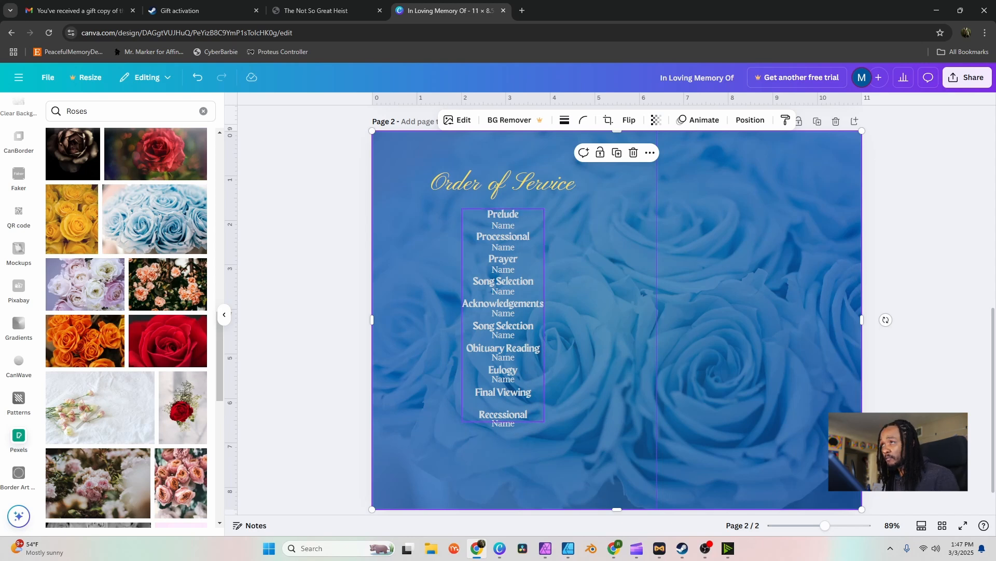
- Set the order of service list's text color to the yellow document color
{"action": "left_click", "coordinate": [503, 303]}
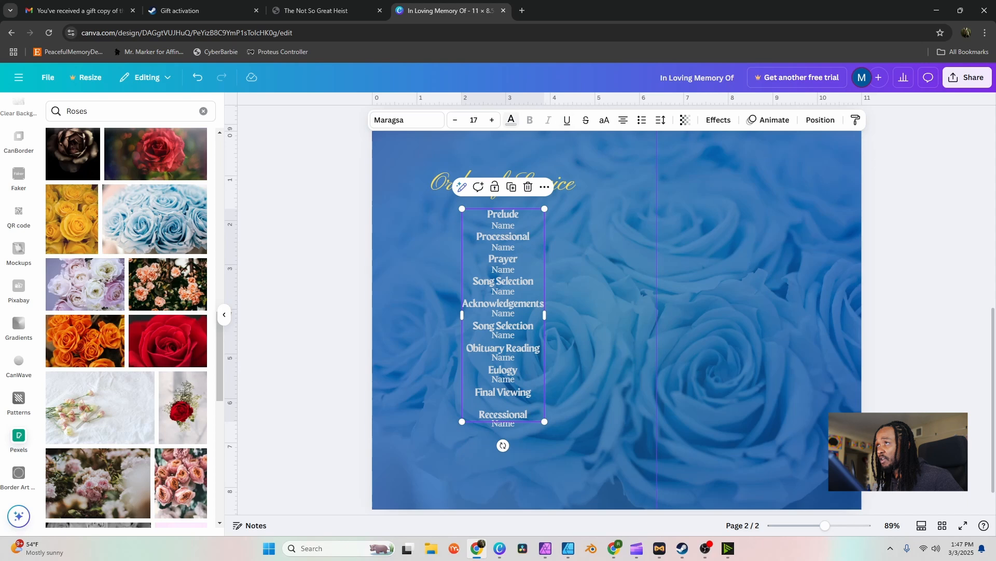
{"action": "left_click", "coordinate": [512, 120]}
{"action": "left_click", "coordinate": [116, 186]}
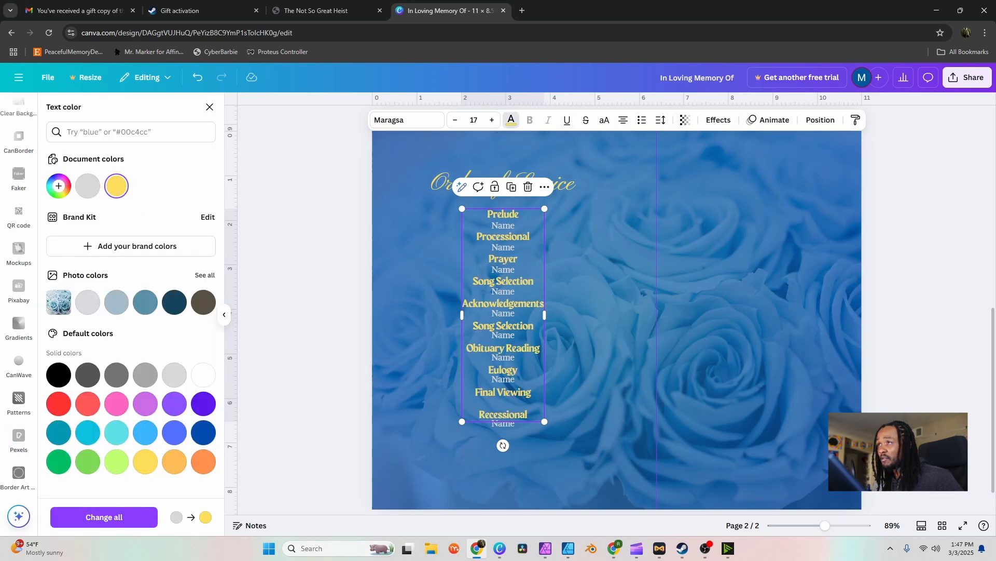
- Delete the Name line under Acknowledgements in the order of service list
{"action": "left_click", "coordinate": [210, 107]}
{"action": "left_click", "coordinate": [306, 207]}
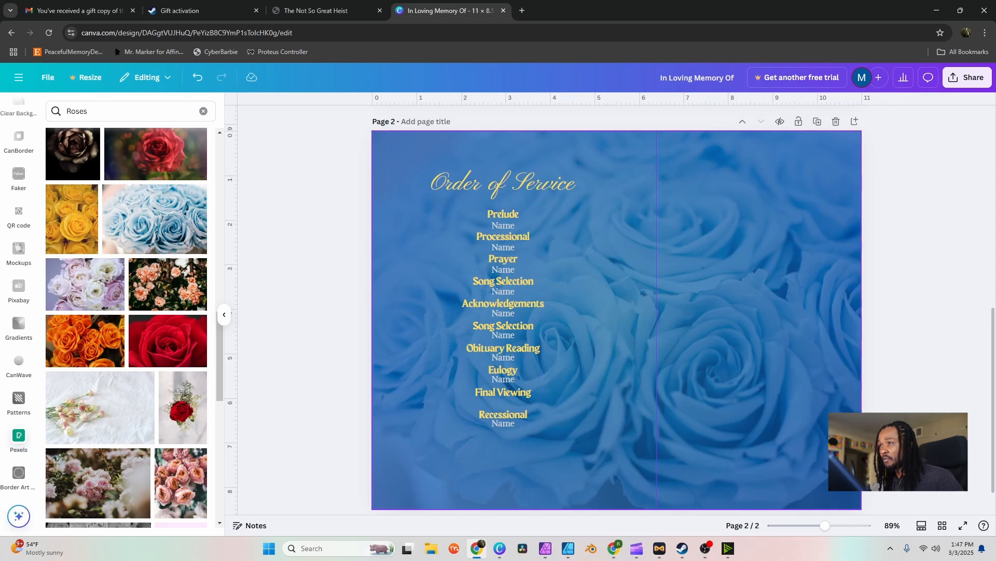
{"action": "left_click", "coordinate": [503, 314]}
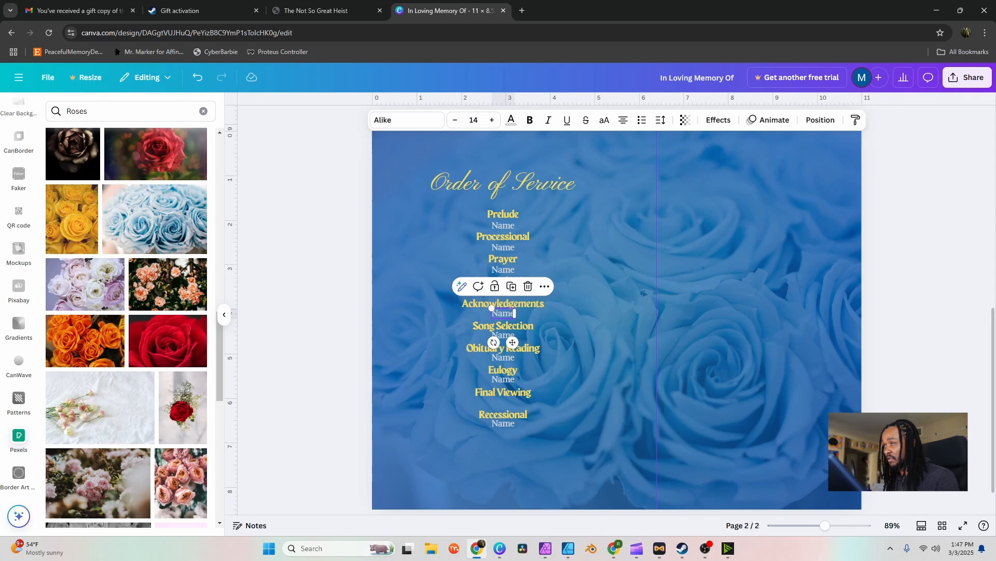
{"action": "key", "text": "Delete"}
- Move the Order of Service heading and list together onto the right half of page 2 and shrink them slightly
{"action": "key", "text": "ctrl+a"}
{"action": "left_click_drag", "start_coordinate": [503, 304], "coordinate": [752, 303]}
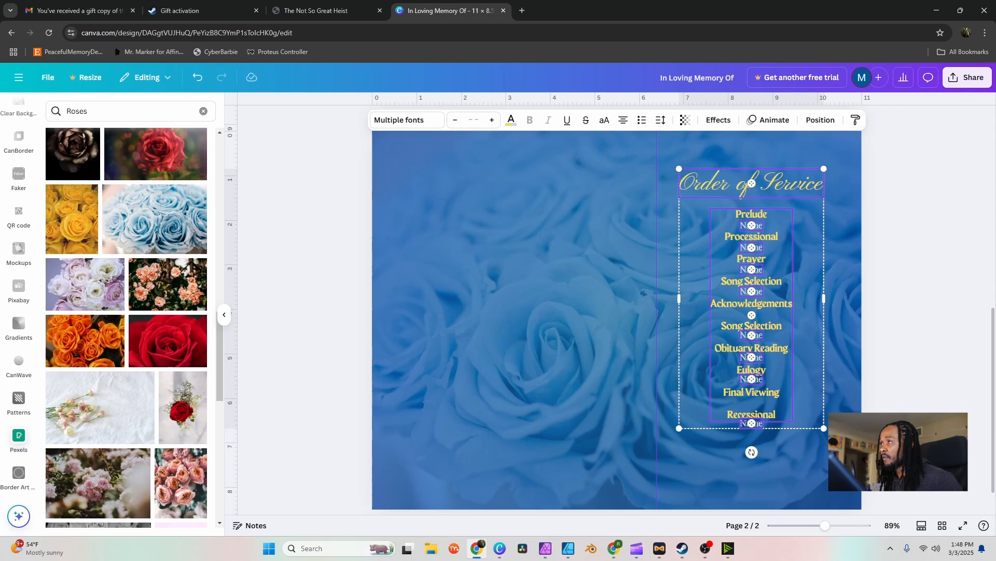
{"action": "left_click_drag", "start_coordinate": [679, 169], "coordinate": [685, 179]}
{"action": "left_click_drag", "start_coordinate": [754, 303], "coordinate": [751, 303]}
{"action": "left_click", "coordinate": [924, 290]}
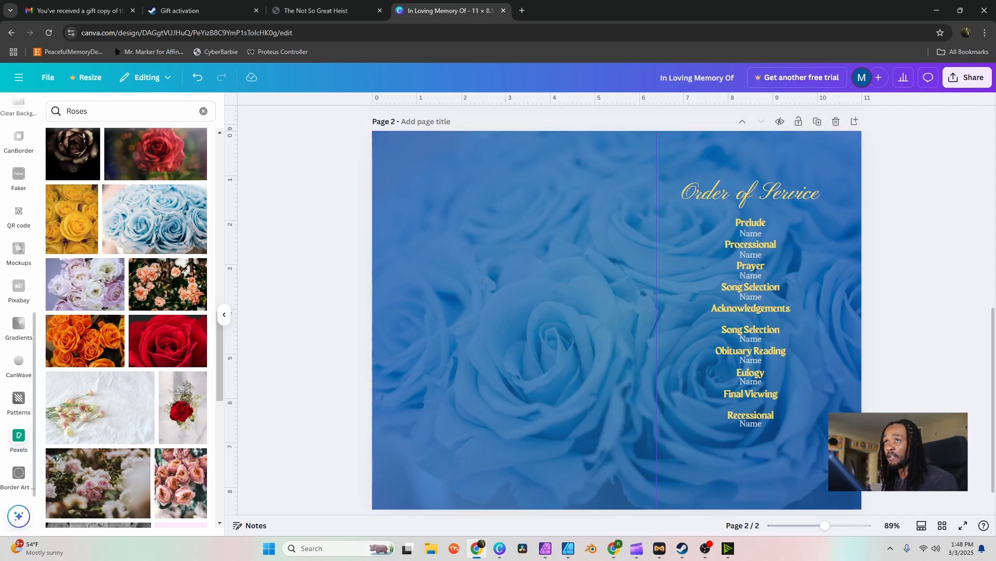
- Add a square shape over the page's right edge and stretch it into a full-height vertical strip beside the service list
{"action": "scroll", "coordinate": [19, 301], "scroll_direction": "up", "scroll_amount": 10}
{"action": "left_click", "coordinate": [19, 151]}
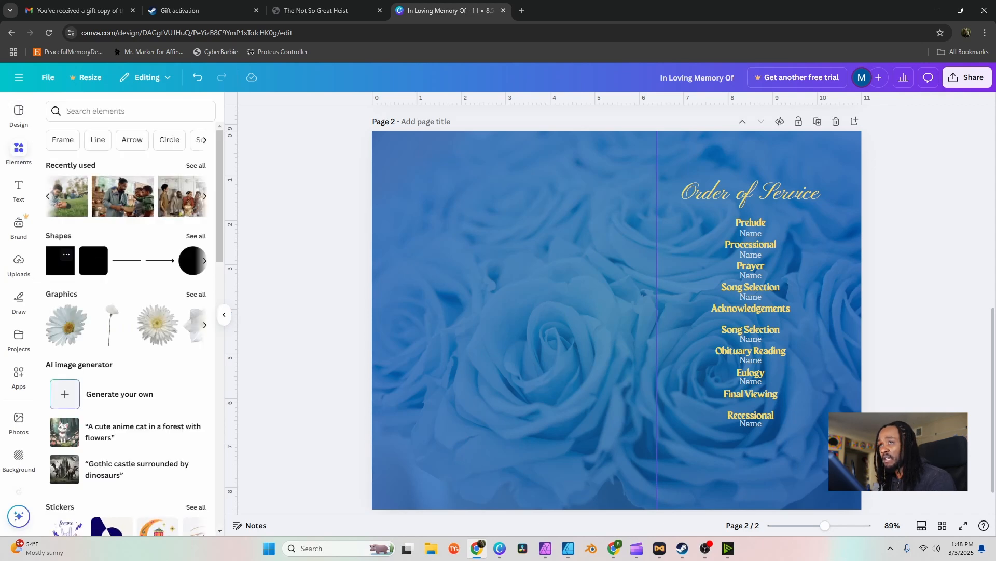
{"action": "left_click_drag", "start_coordinate": [61, 260], "coordinate": [883, 181]}
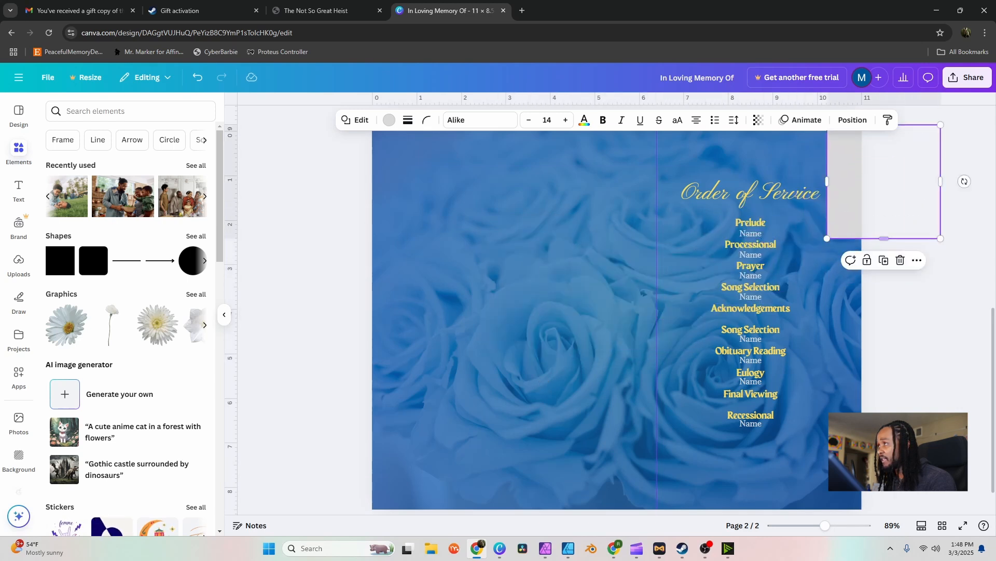
{"action": "left_click_drag", "start_coordinate": [884, 239], "coordinate": [884, 509]}
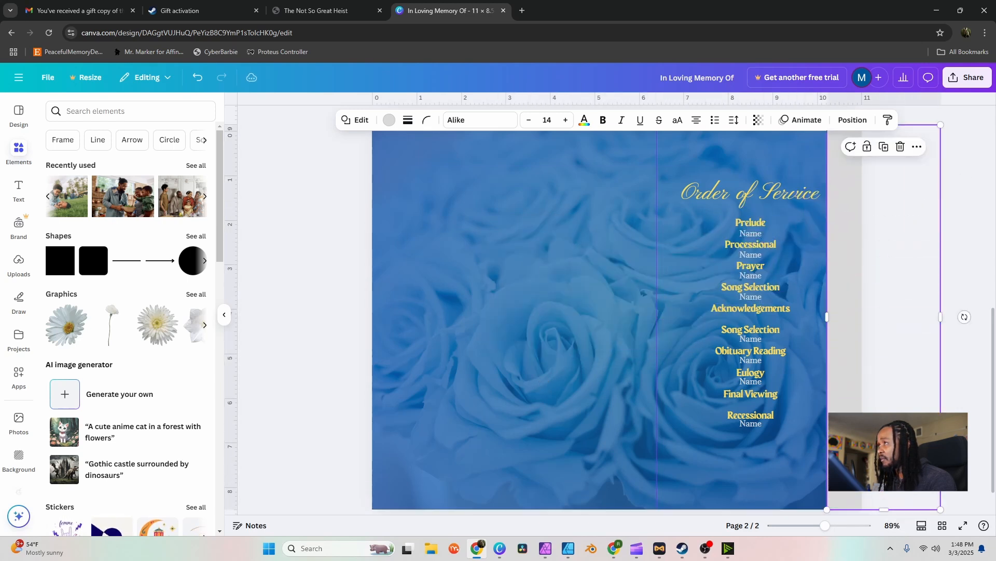
{"action": "left_click_drag", "start_coordinate": [882, 317], "coordinate": [879, 317]}
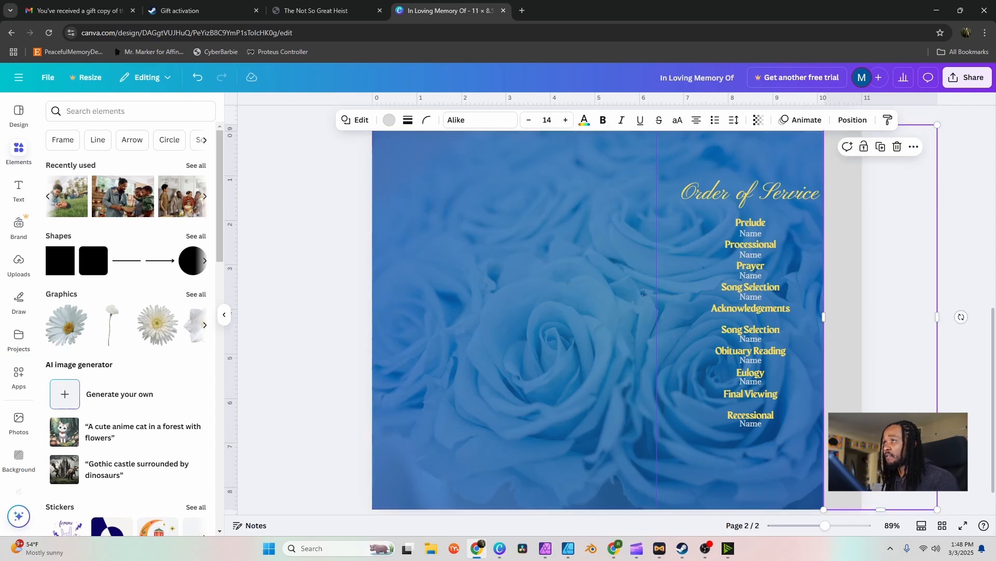
{"action": "left_click", "coordinate": [607, 270]}
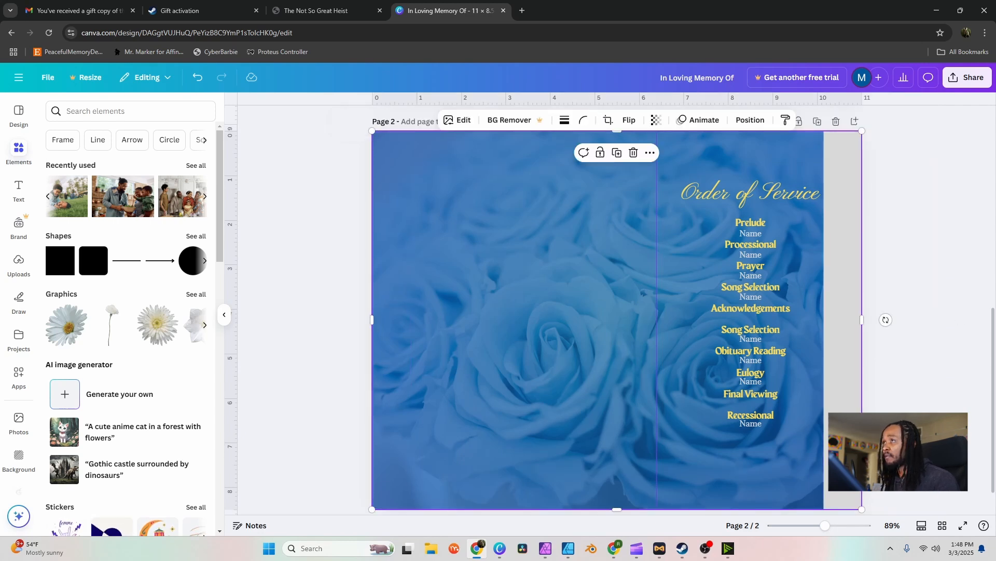
{"action": "left_click", "coordinate": [919, 249]}
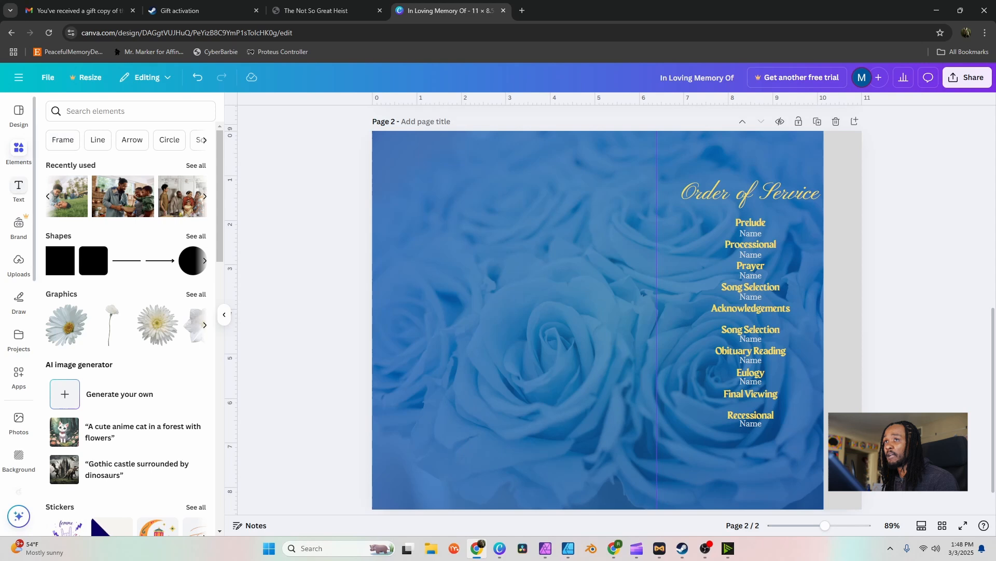
- Add a text box reading "Order of Service" and place it rotated vertically on the strip
{"action": "left_click", "coordinate": [19, 190]}
{"action": "left_click", "coordinate": [130, 140]}
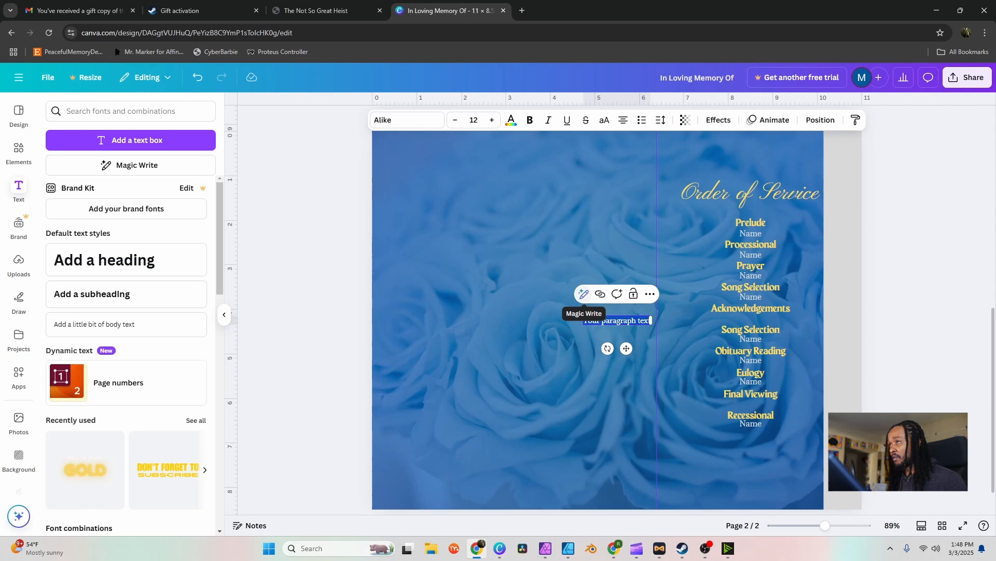
{"action": "type", "text": "Order of Service"}
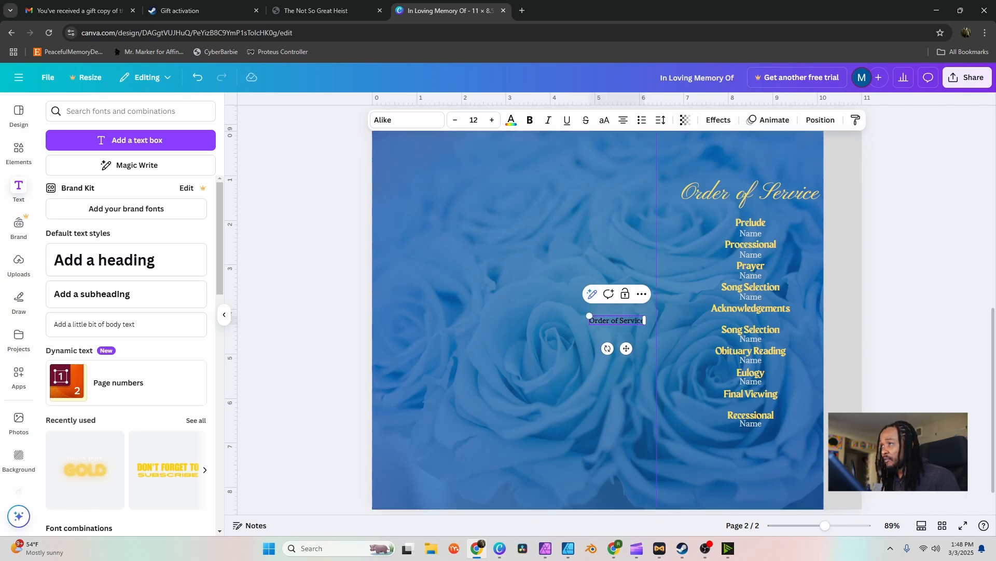
{"action": "left_click_drag", "start_coordinate": [626, 348], "coordinate": [862, 242]}
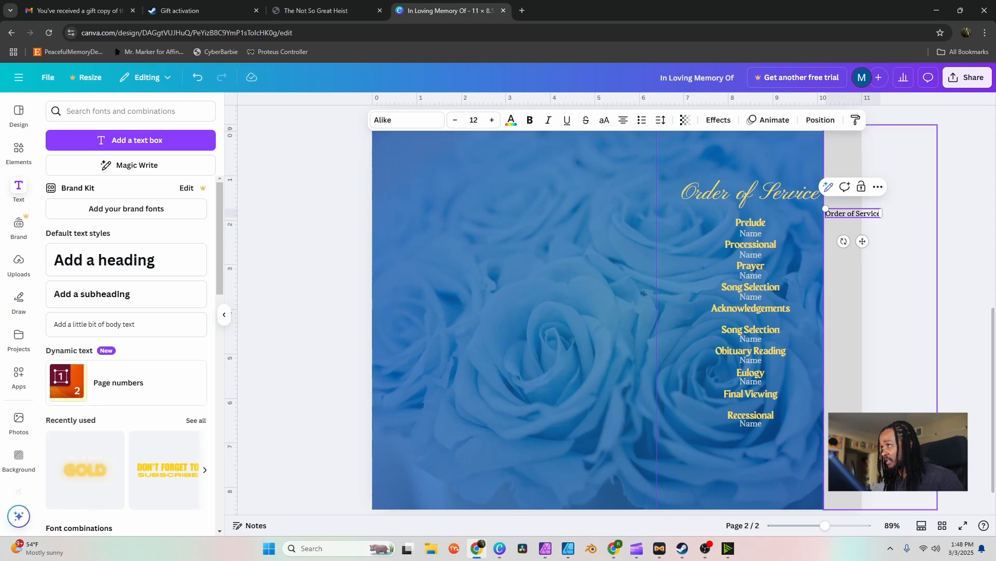
{"action": "left_click_drag", "start_coordinate": [844, 242], "coordinate": [812, 236]}
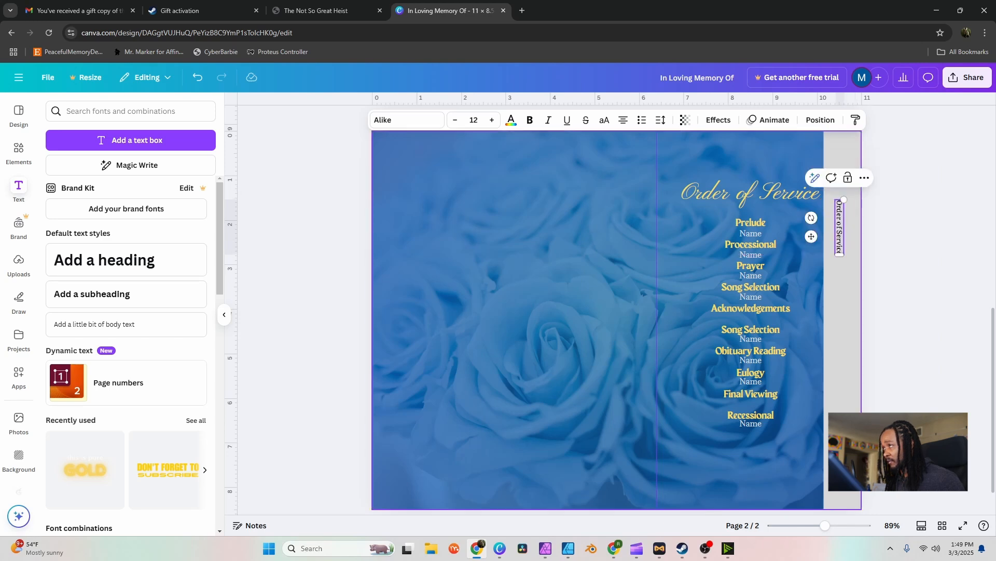
- Set the vertical text's font size to 36, lengthen its box to fit one line, and reposition it on the strip
{"action": "left_click", "coordinate": [492, 120]}
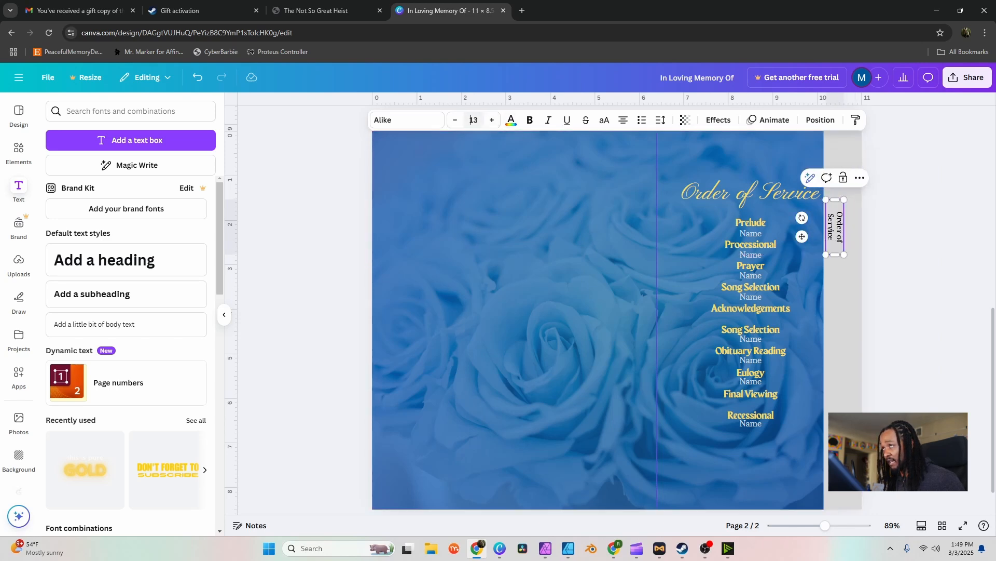
{"action": "left_click", "coordinate": [473, 120]}
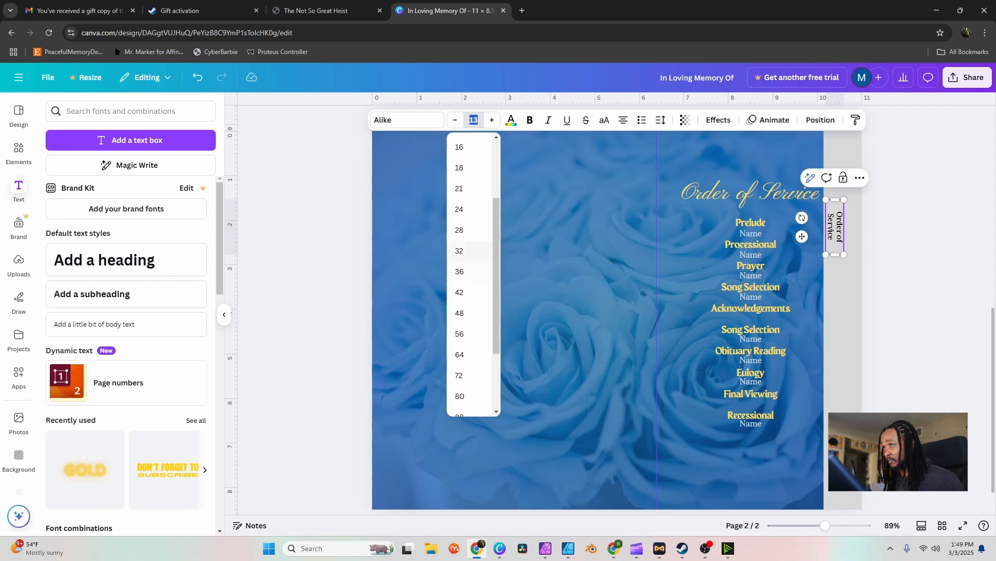
{"action": "left_click", "coordinate": [460, 374]}
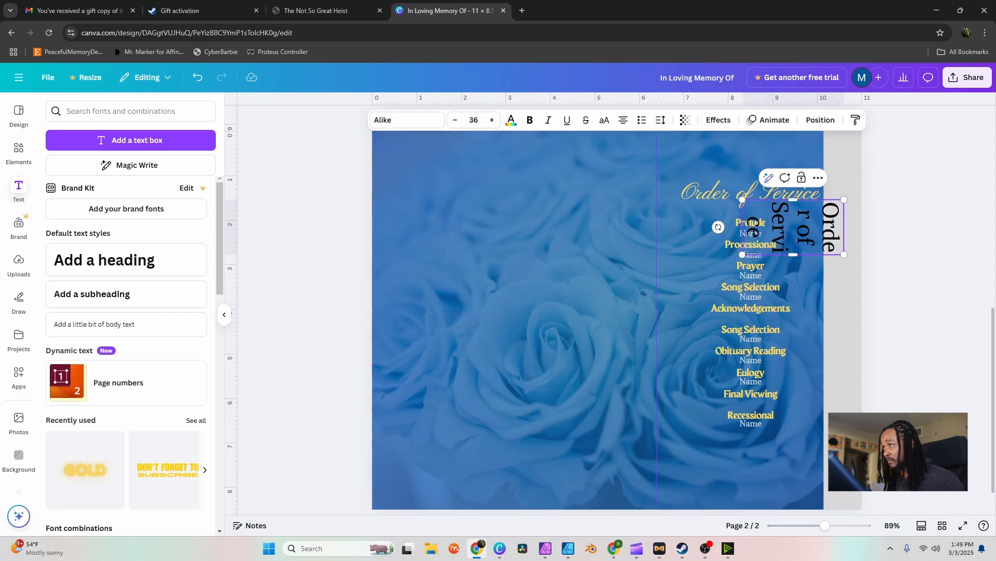
{"action": "left_click_drag", "start_coordinate": [793, 254], "coordinate": [802, 472]}
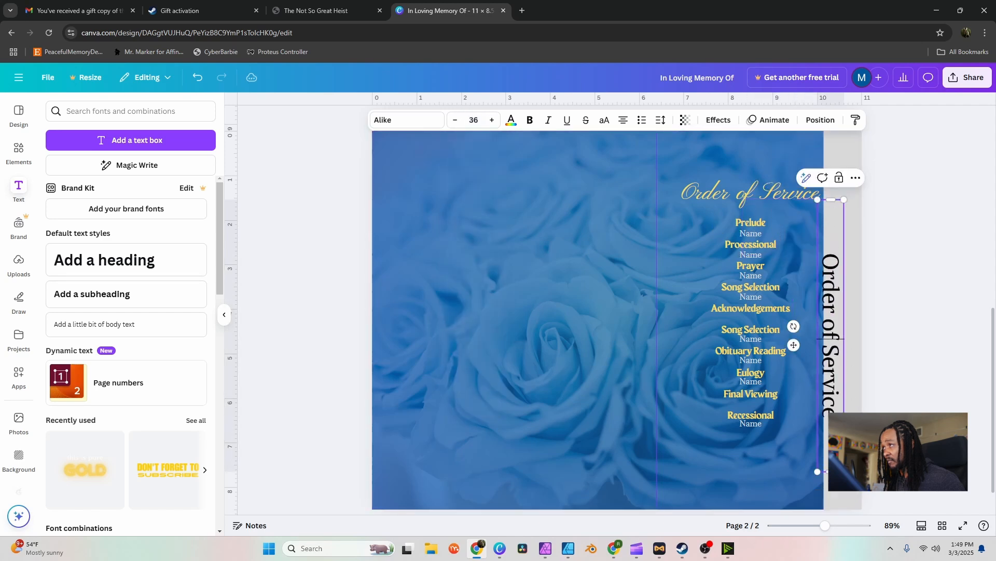
{"action": "left_click", "coordinate": [891, 384]}
{"action": "left_click_drag", "start_coordinate": [830, 332], "coordinate": [836, 304]}
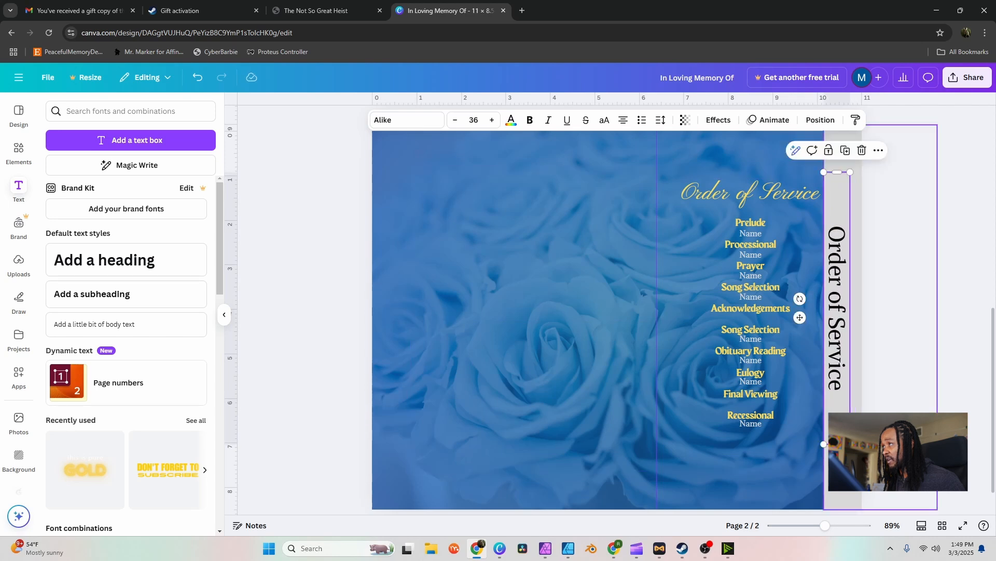
{"action": "left_click", "coordinate": [906, 441]}
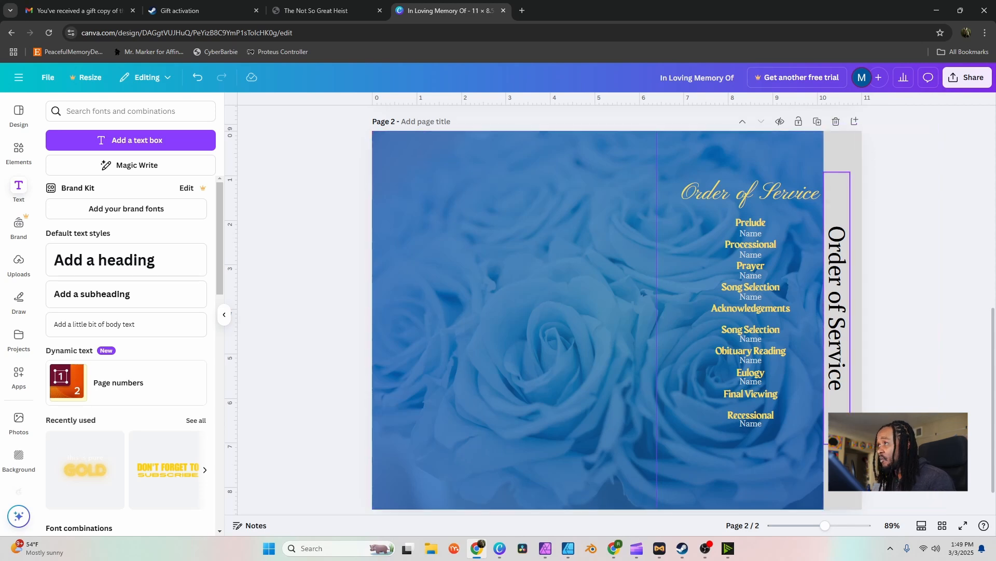
- Try the yellow document color #ffde59 as the strip's fill
{"action": "left_click", "coordinate": [839, 427]}
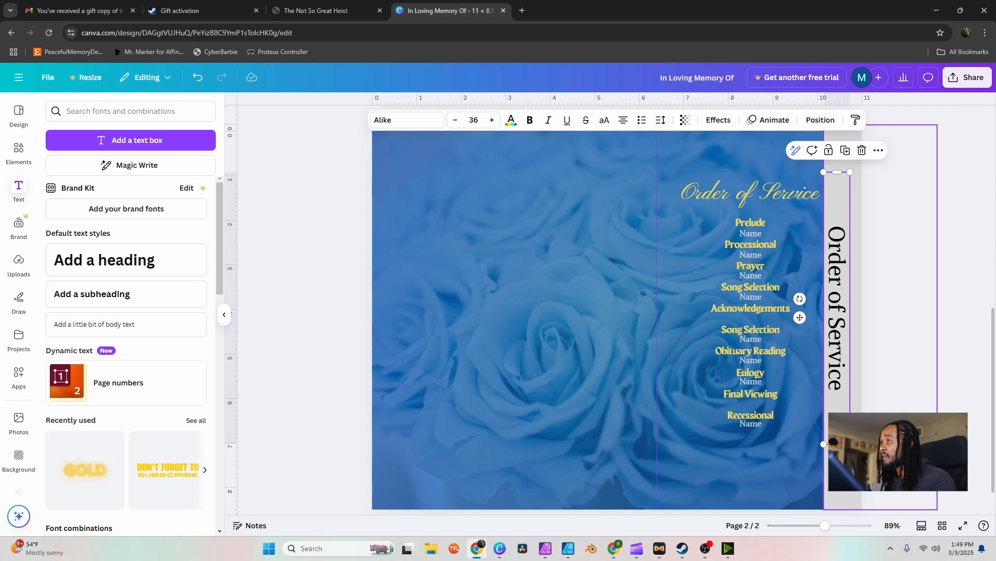
{"action": "left_click", "coordinate": [857, 451]}
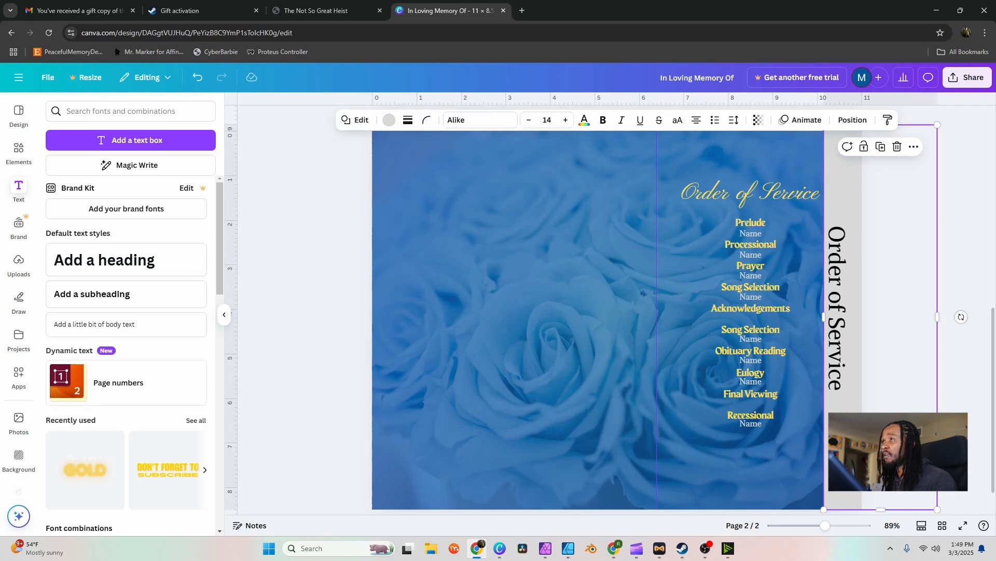
{"action": "left_click", "coordinate": [584, 120]}
{"action": "left_click", "coordinate": [388, 120]}
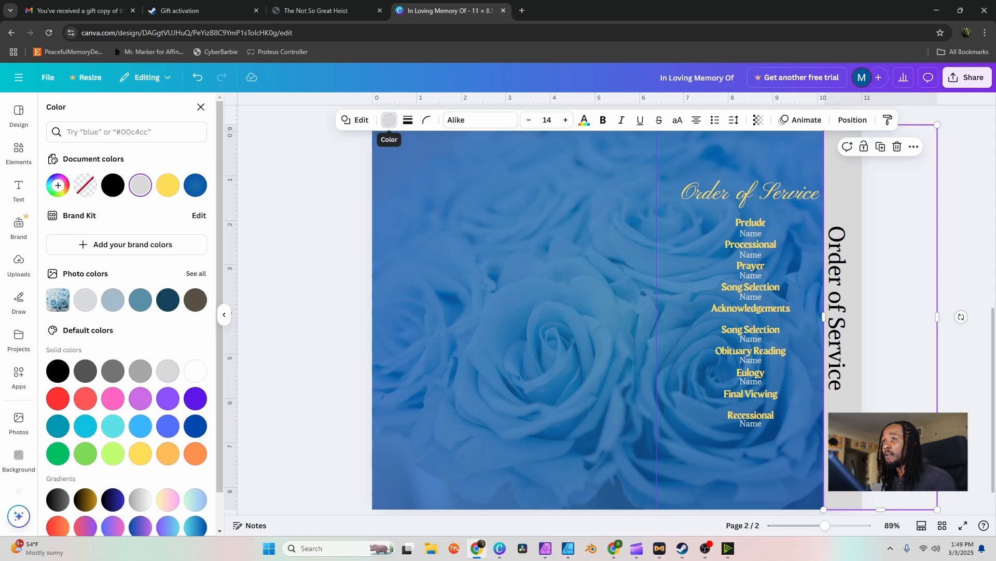
{"action": "left_click", "coordinate": [167, 185]}
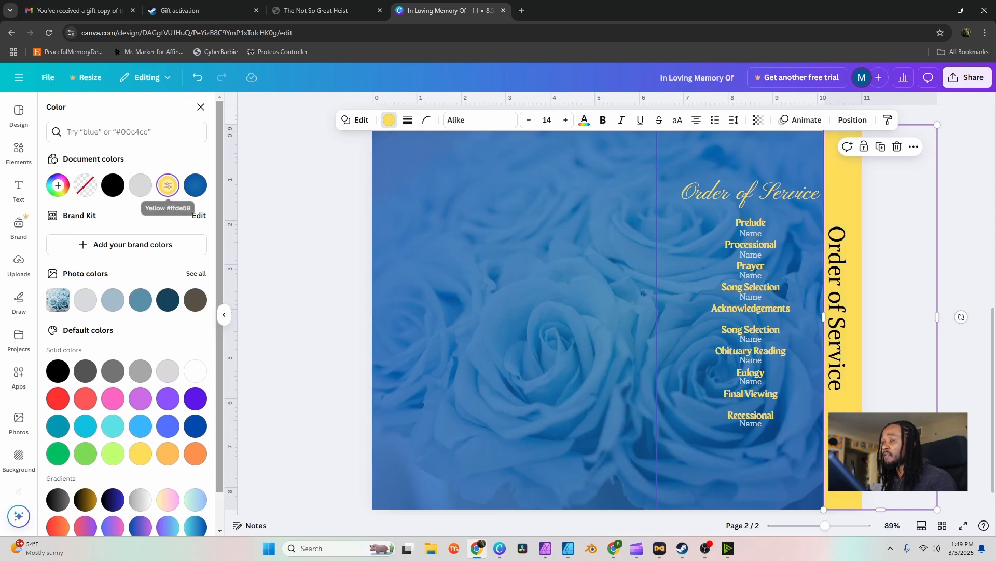
{"action": "left_click", "coordinate": [201, 107]}
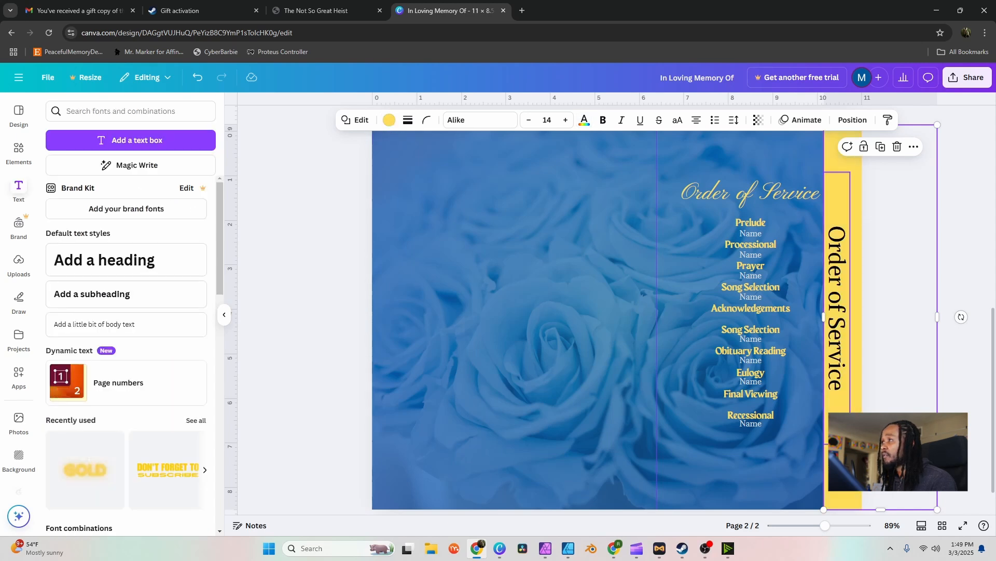
- Fill the vertical strip with the blue document color
{"action": "left_click", "coordinate": [389, 120]}
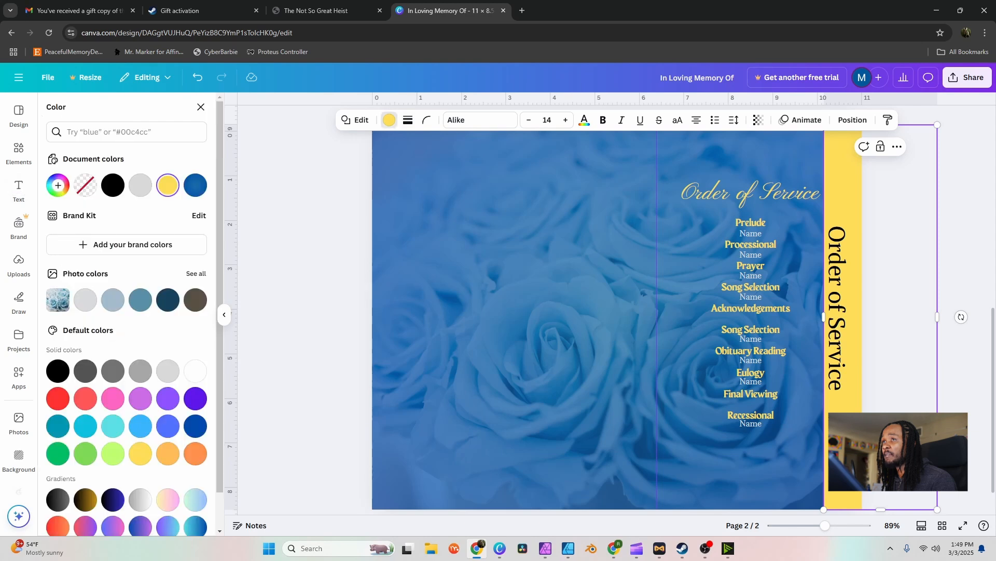
{"action": "left_click", "coordinate": [195, 185]}
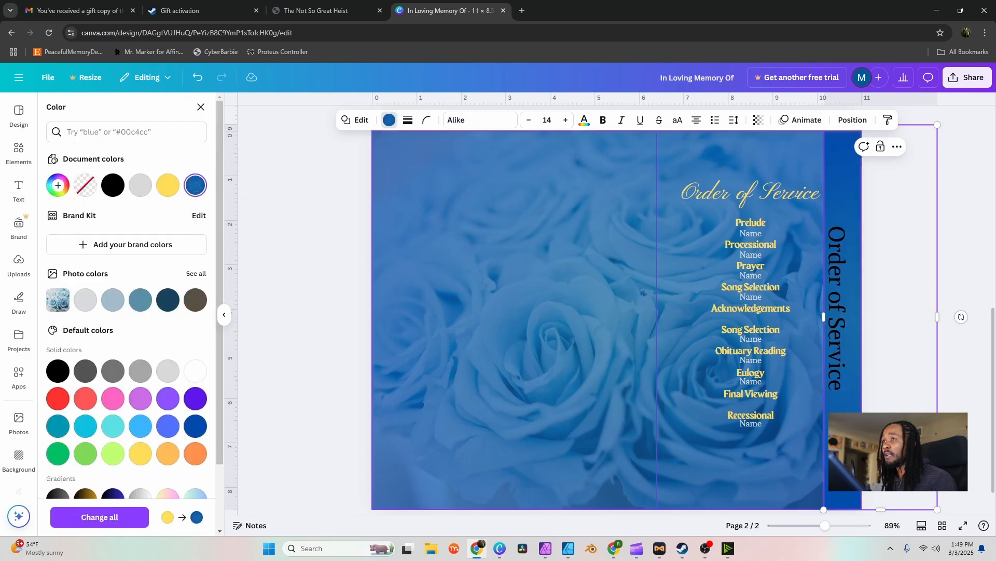
{"action": "left_click", "coordinate": [201, 107]}
{"action": "key", "text": "Escape"}
- Set the vertical Order of Service text to yellow #ffde59 and its font to Pinyon Script
{"action": "left_click", "coordinate": [837, 306]}
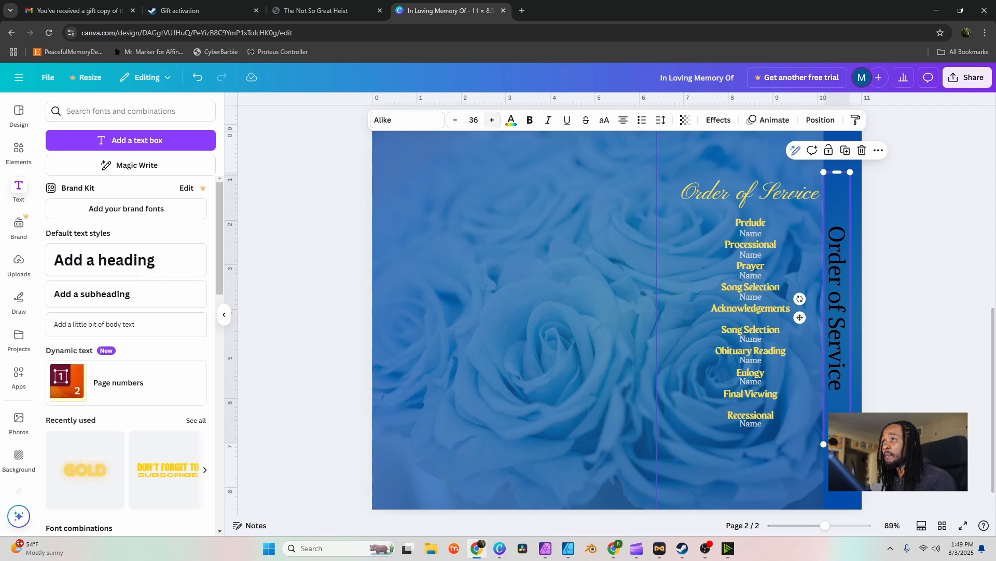
{"action": "left_click", "coordinate": [511, 120]}
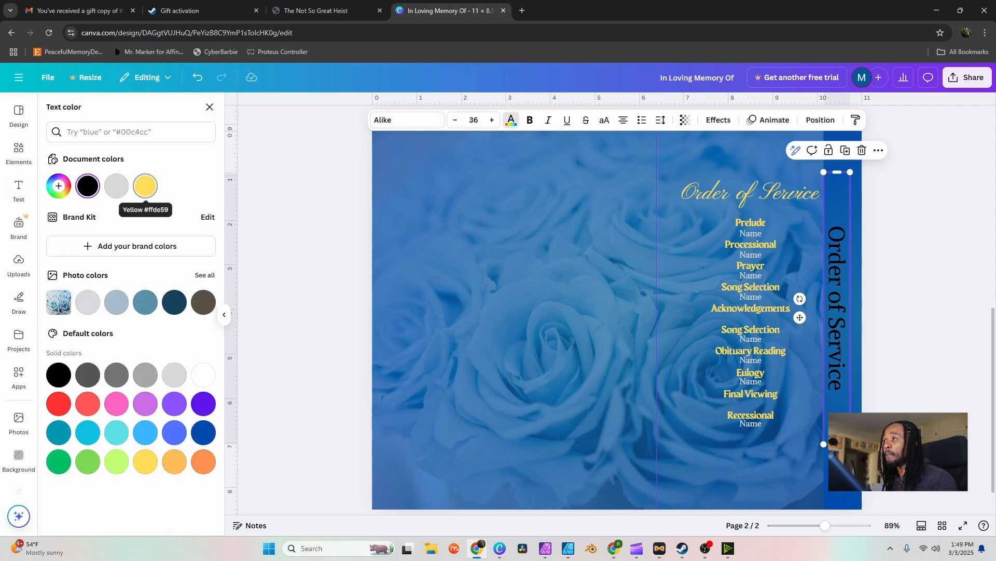
{"action": "left_click", "coordinate": [146, 187]}
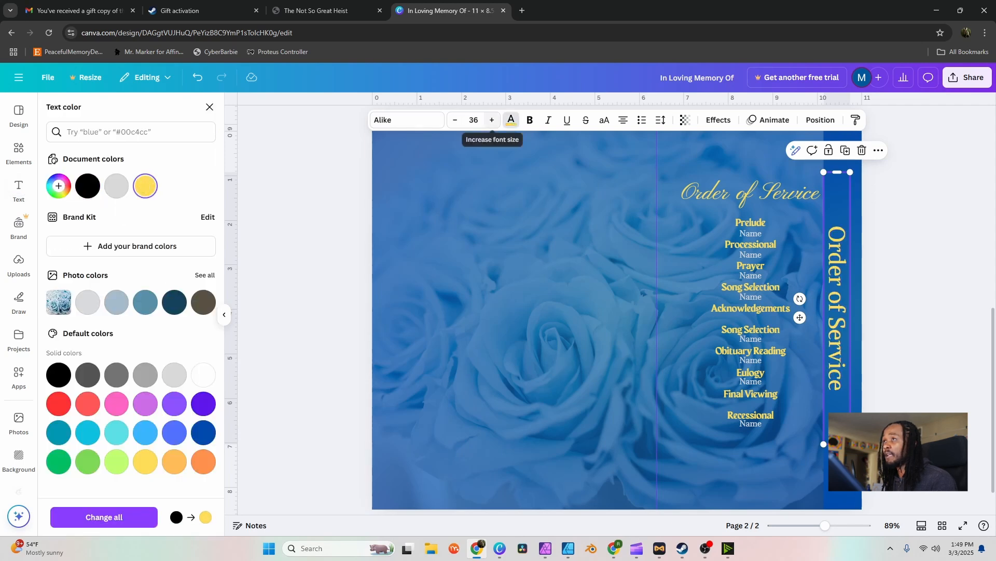
{"action": "left_click", "coordinate": [407, 120]}
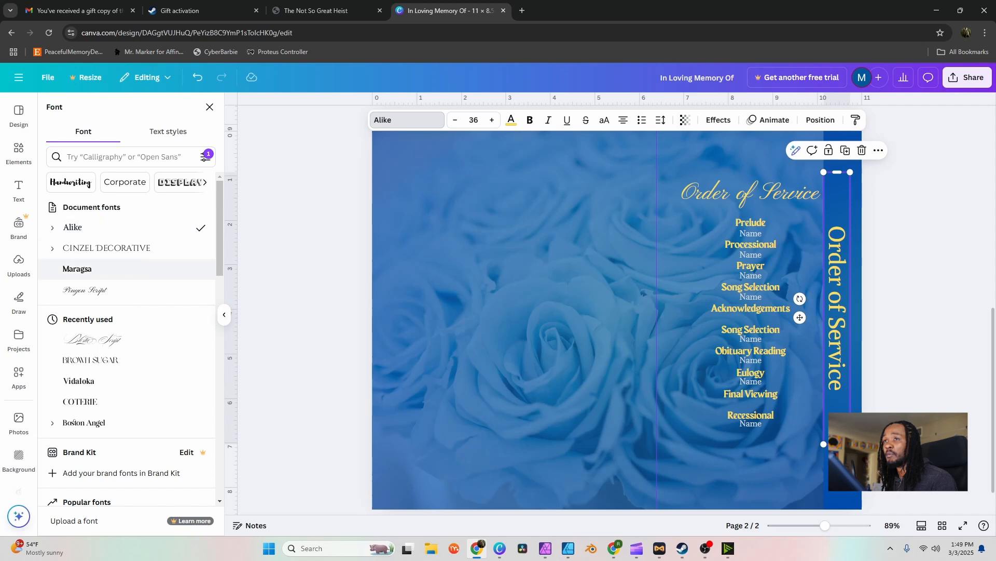
{"action": "left_click", "coordinate": [104, 269]}
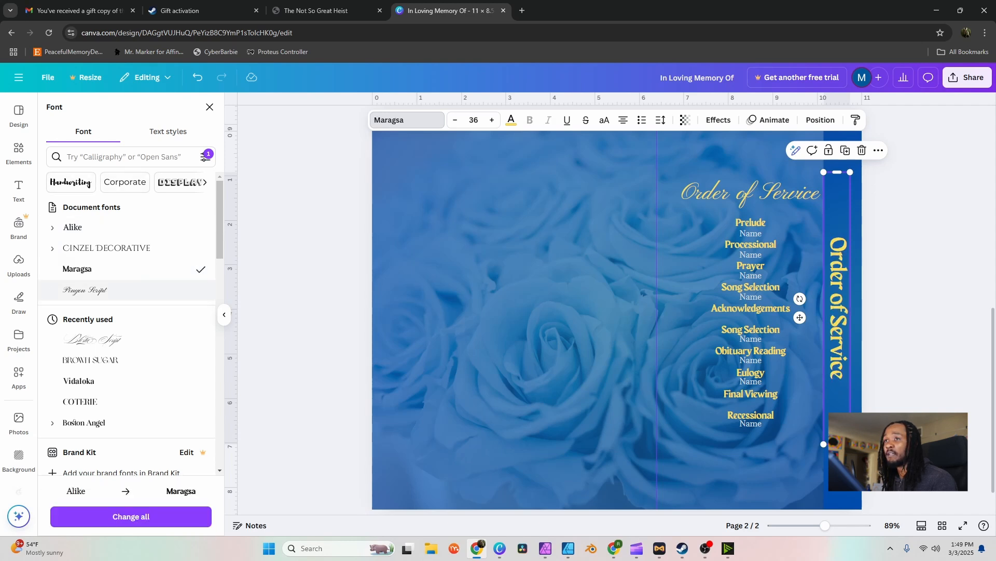
{"action": "left_click", "coordinate": [104, 290]}
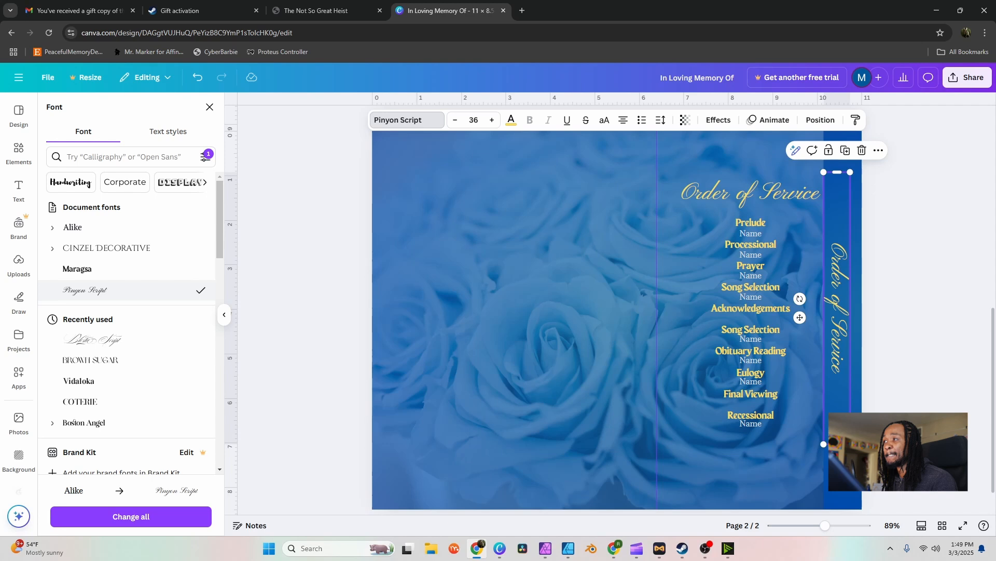
{"action": "key", "text": "Escape"}
{"action": "key", "text": "Escape"}
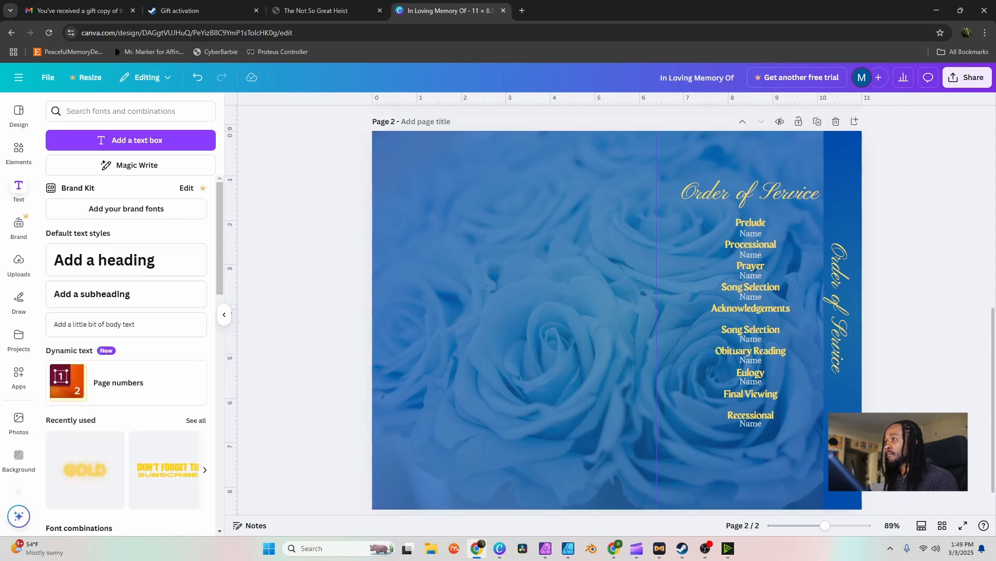
{"action": "left_click", "coordinate": [837, 308]}
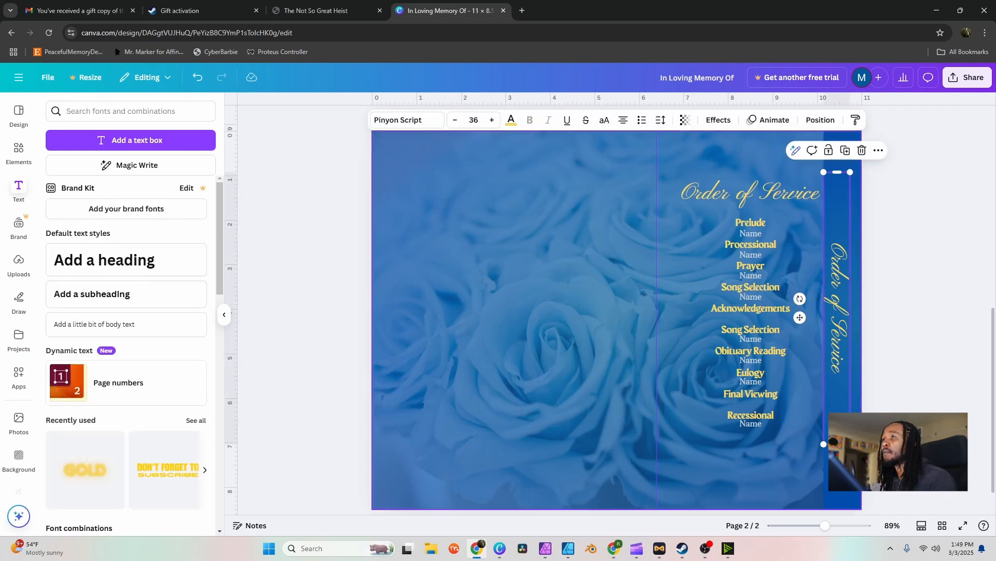
- Try a larger font size of about 40 on the vertical Order of Service text
{"action": "left_click", "coordinate": [492, 120]}
{"action": "left_click", "coordinate": [492, 120]}
{"action": "left_click", "coordinate": [492, 119]}
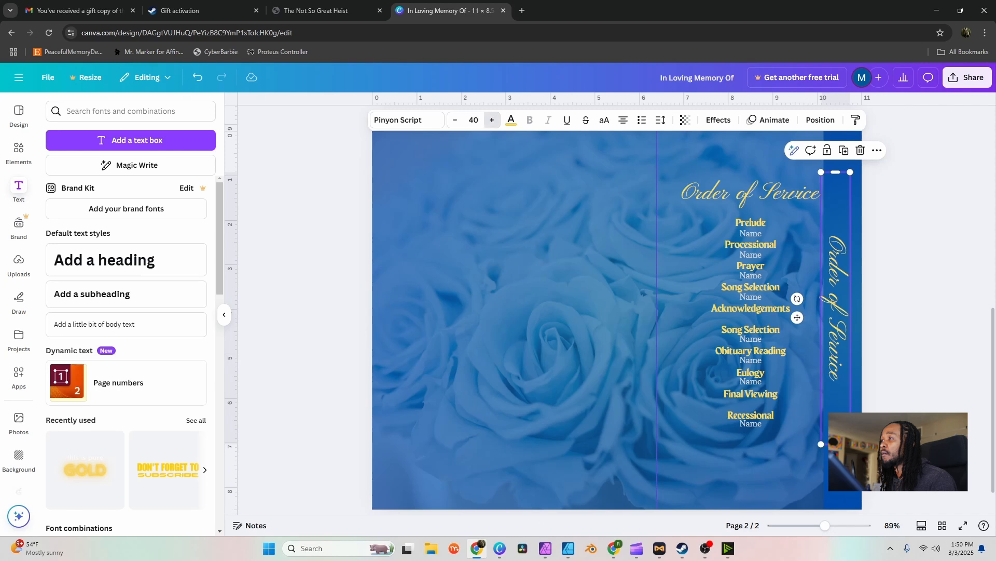
{"action": "left_click", "coordinate": [492, 120]}
{"action": "left_click", "coordinate": [492, 120]}
{"action": "left_click", "coordinate": [455, 120]}
{"action": "left_click", "coordinate": [455, 120]}
{"action": "left_click", "coordinate": [455, 120]}
{"action": "left_click", "coordinate": [455, 120]}
{"action": "left_click", "coordinate": [455, 120]}
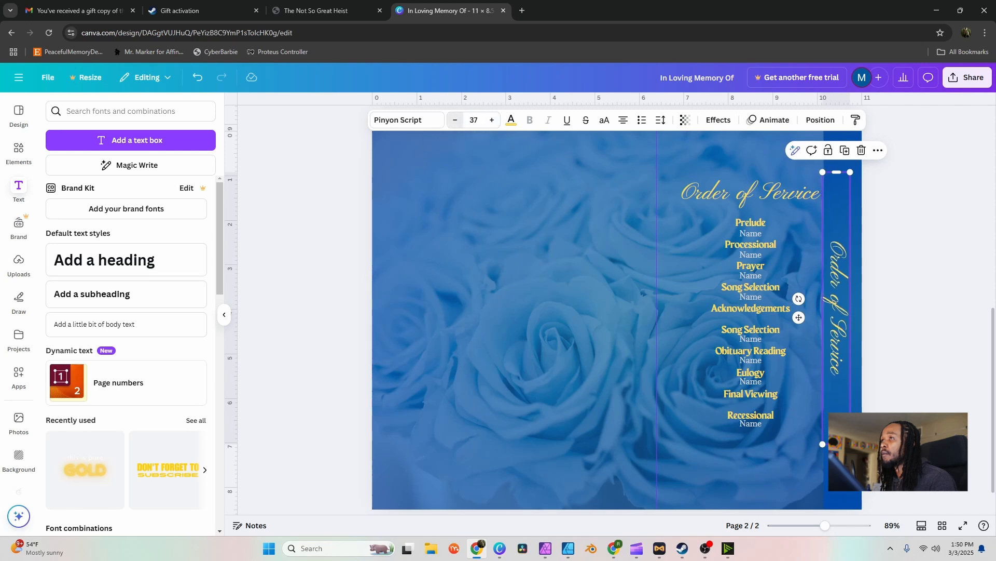
- Change the vertical Order of Service text to the Maragsa font and widen its letter spacing so it stretches along the strip
{"action": "left_click", "coordinate": [408, 120]}
{"action": "left_click", "coordinate": [77, 269]}
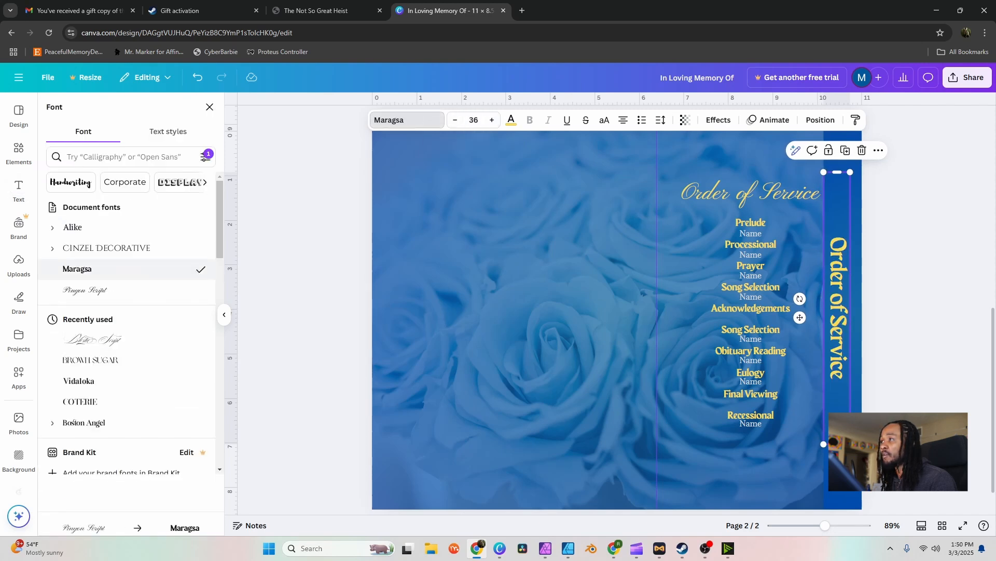
{"action": "left_click", "coordinate": [210, 107]}
{"action": "left_click", "coordinate": [838, 309]}
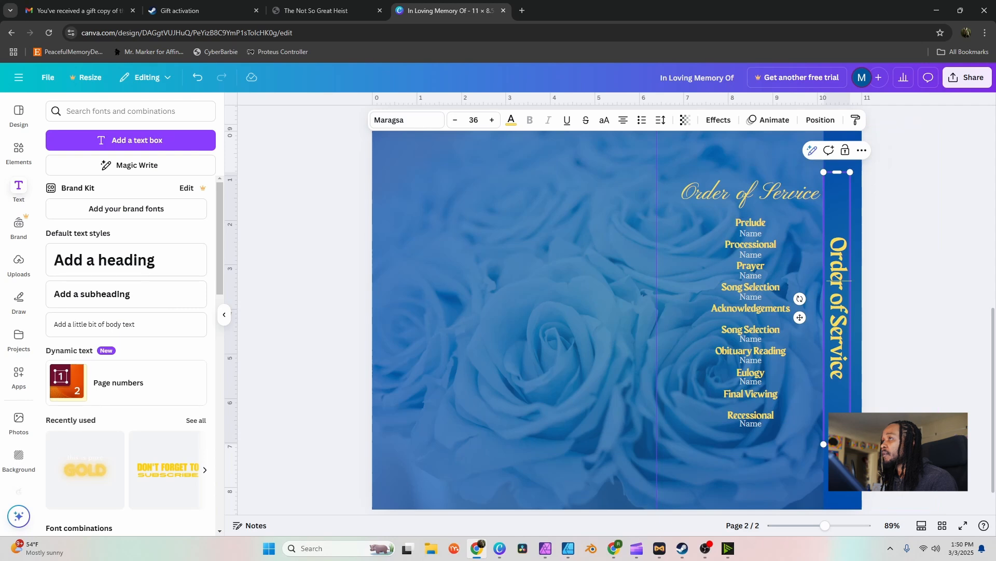
{"action": "left_click", "coordinate": [661, 119]}
{"action": "left_click_drag", "start_coordinate": [623, 163], "coordinate": [637, 163]}
{"action": "left_click", "coordinate": [924, 249]}
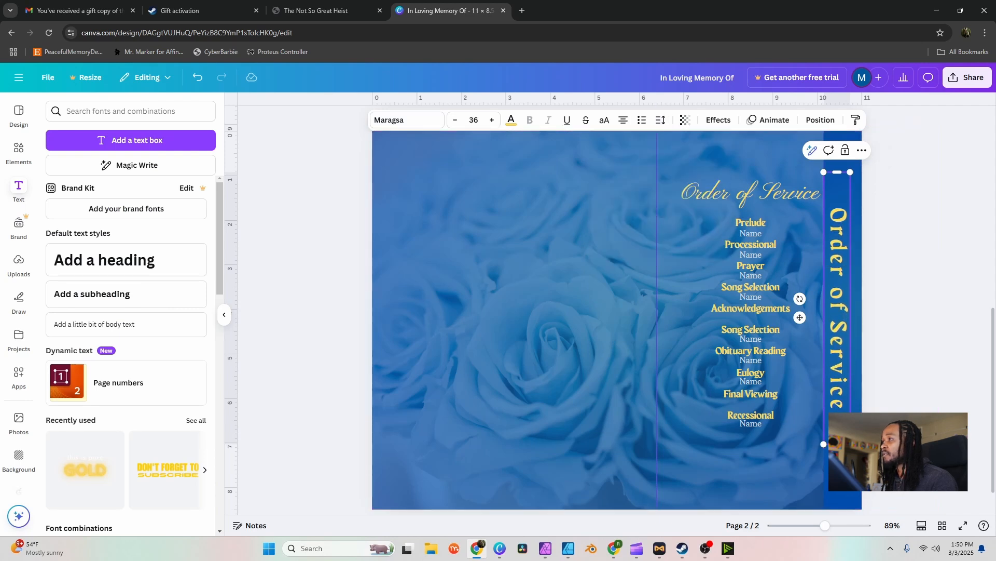
{"action": "left_click", "coordinate": [924, 249]}
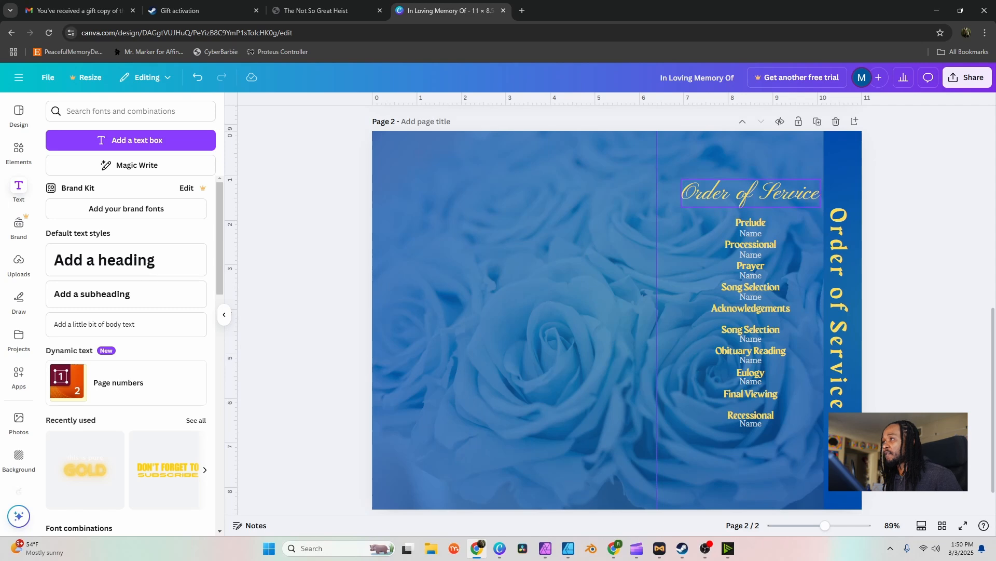
- Shift the Order of Service heading and the service list together slightly away from the blue side strip
{"action": "left_click", "coordinate": [716, 193]}
{"action": "left_click", "coordinate": [675, 270]}
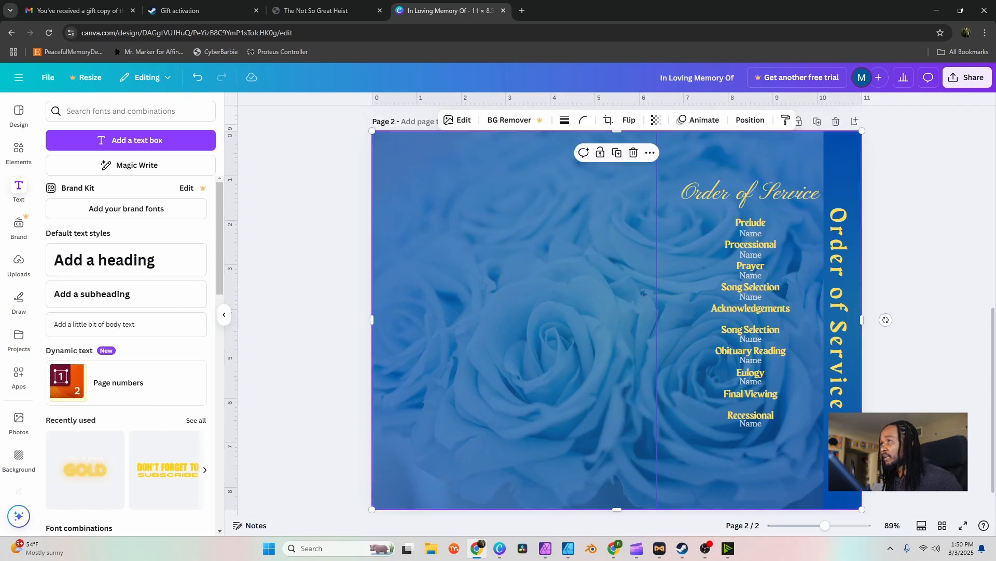
{"action": "left_click", "coordinate": [916, 249]}
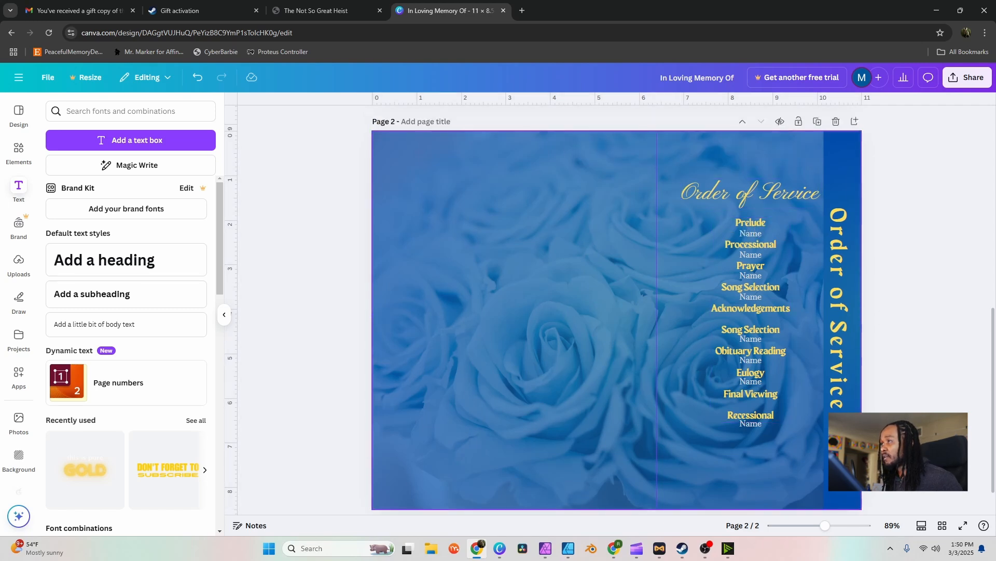
{"action": "left_click_drag", "start_coordinate": [805, 454], "coordinate": [698, 184]}
{"action": "left_click_drag", "start_coordinate": [742, 269], "coordinate": [734, 270]}
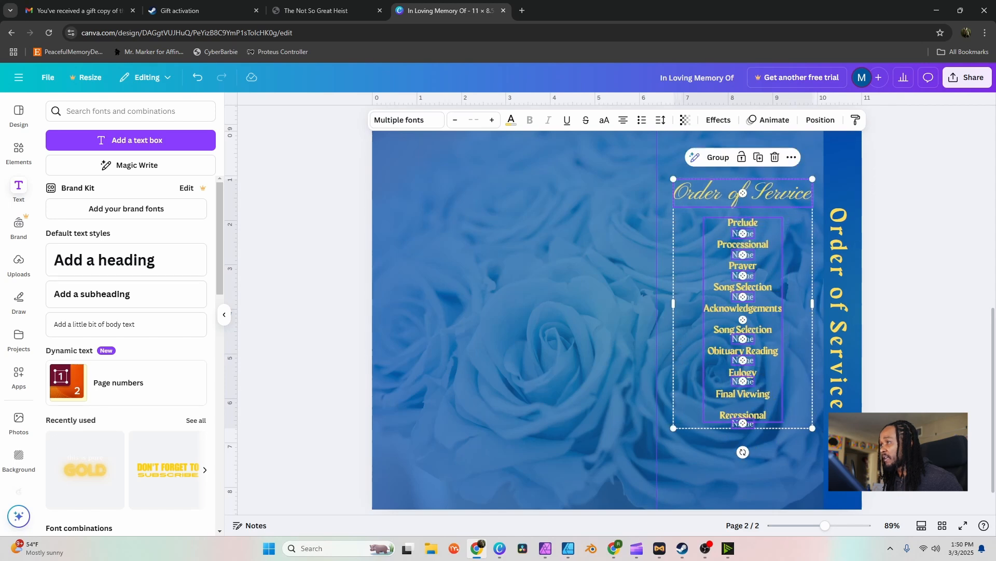
{"action": "key", "text": "Escape"}
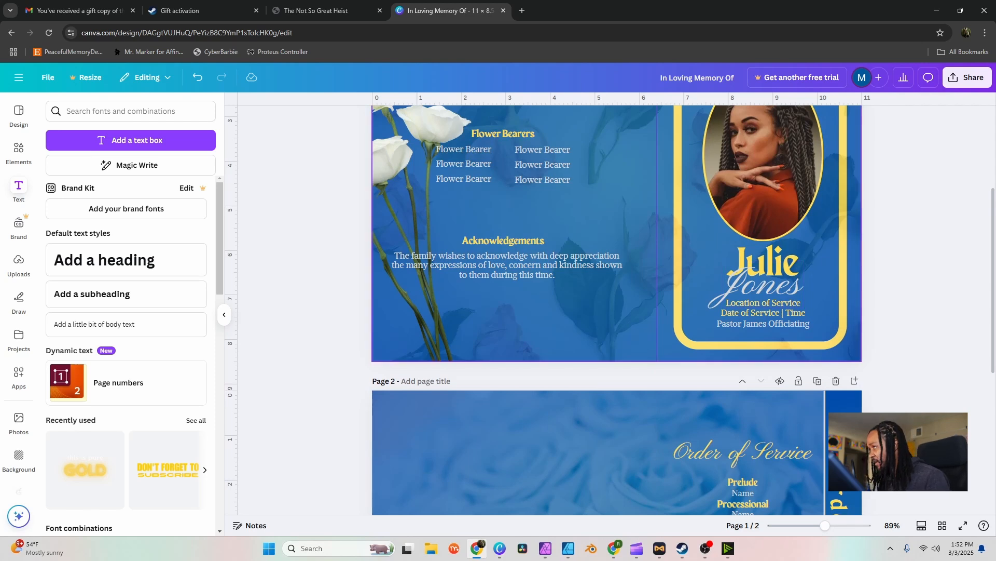
- Move the vertical guide to about 4.5 in from the page's left edge
{"action": "scroll", "coordinate": [617, 310], "scroll_direction": "up", "scroll_amount": 2}
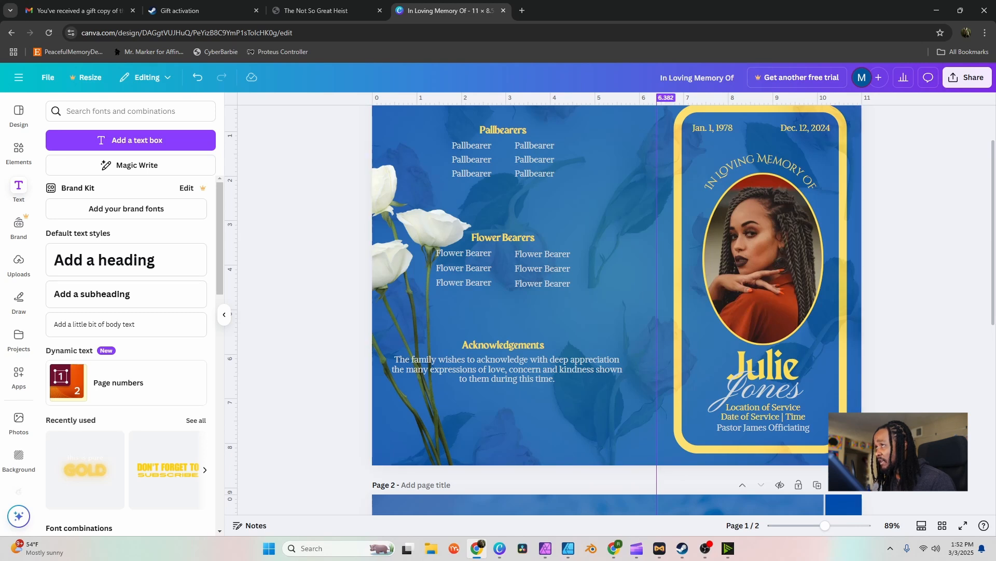
{"action": "scroll", "coordinate": [656, 312], "scroll_direction": "down", "scroll_amount": 5}
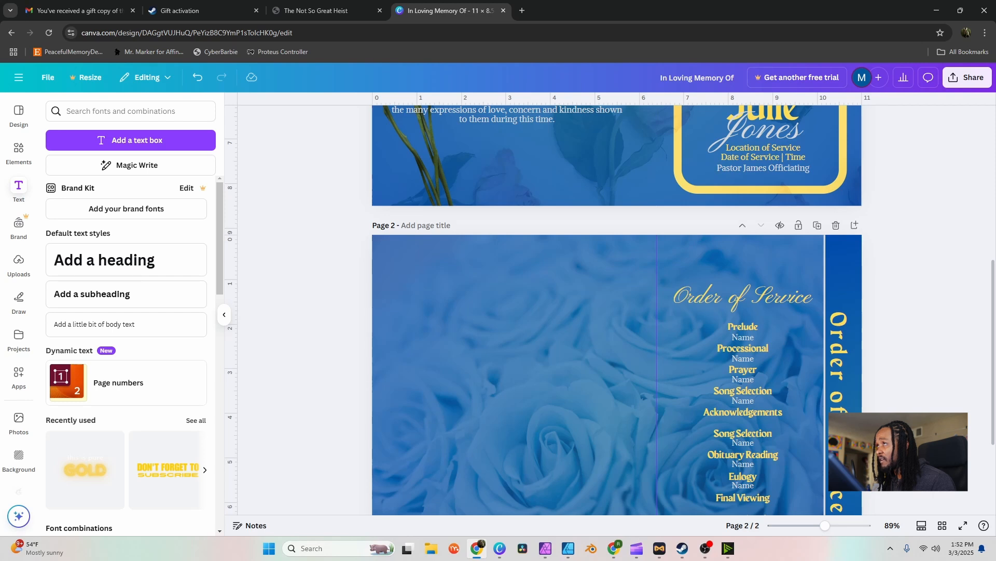
{"action": "left_click_drag", "start_coordinate": [656, 364], "coordinate": [573, 364]}
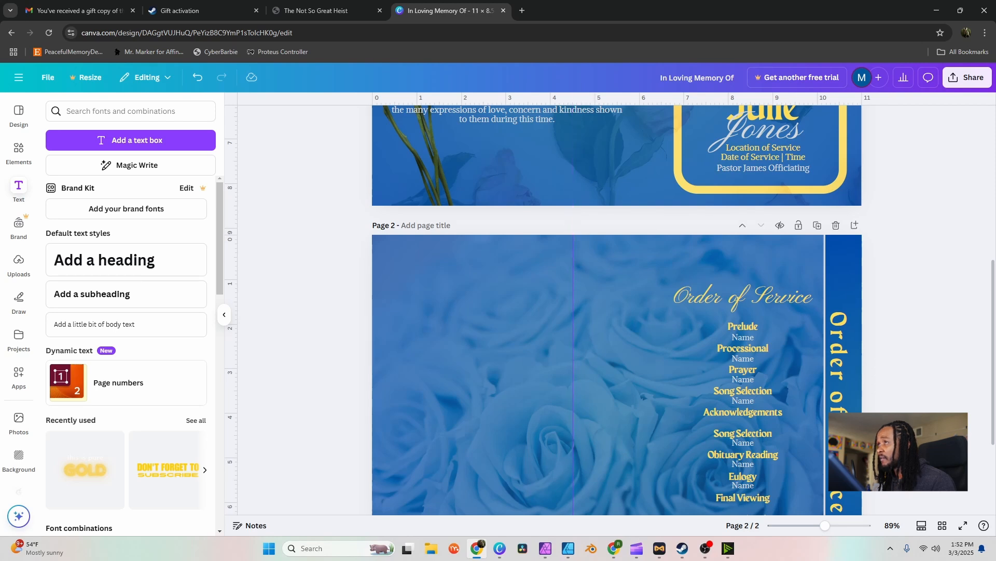
{"action": "scroll", "coordinate": [617, 310], "scroll_direction": "up", "scroll_amount": 6}
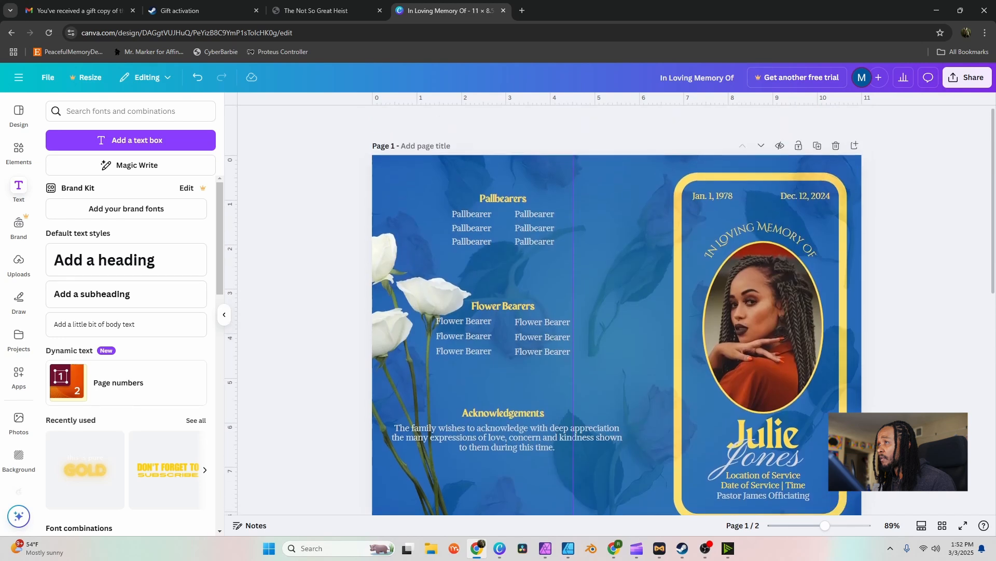
{"action": "scroll", "coordinate": [617, 310], "scroll_direction": "down", "scroll_amount": 5}
{"action": "scroll", "coordinate": [742, 156], "scroll_direction": "down", "scroll_amount": 5}
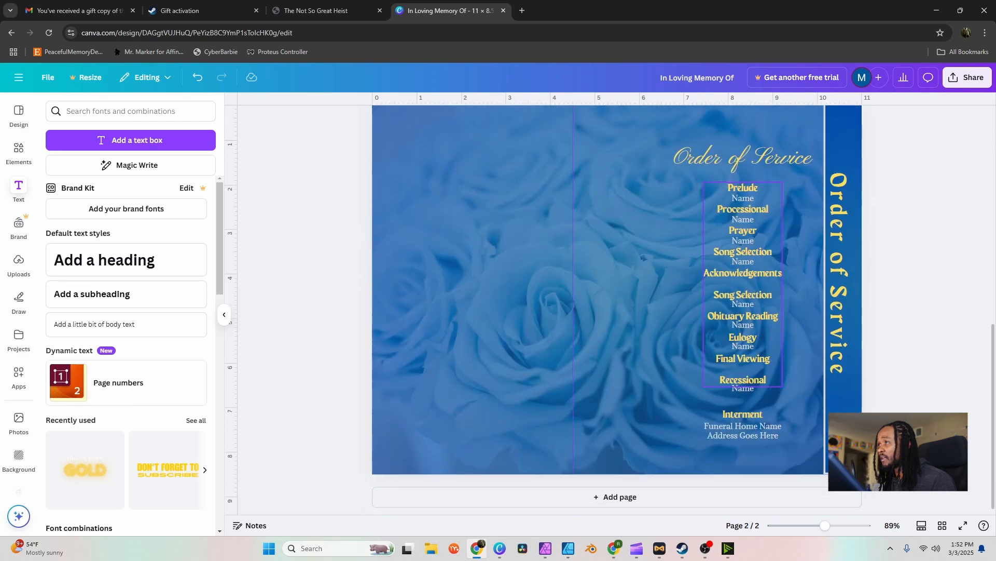
- Move the Order of Service heading, service list and Interment text together to the middle between the guide and the side strip
{"action": "left_click", "coordinate": [743, 157]}
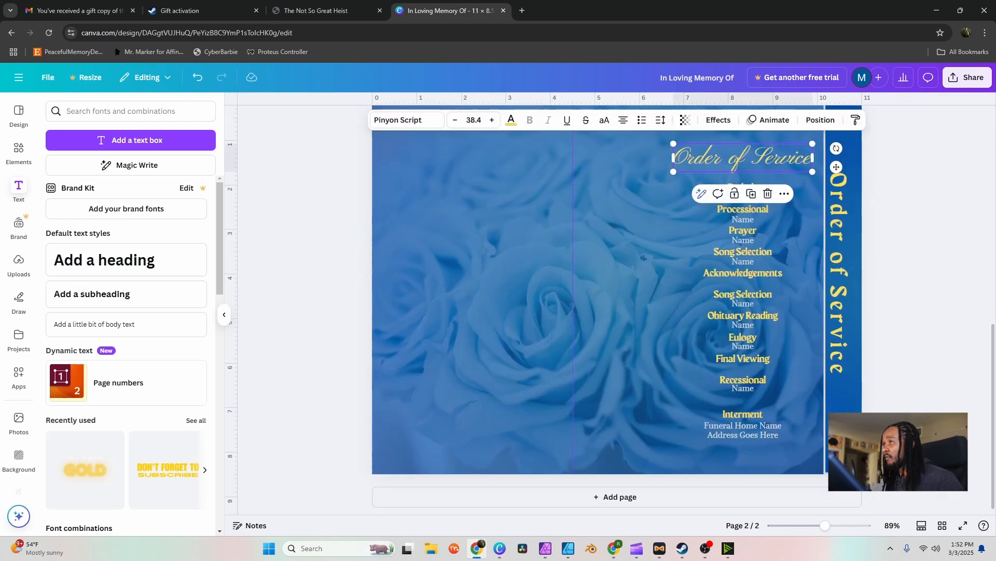
{"action": "left_click", "coordinate": [623, 208]}
{"action": "left_click_drag", "start_coordinate": [634, 137], "coordinate": [811, 450]}
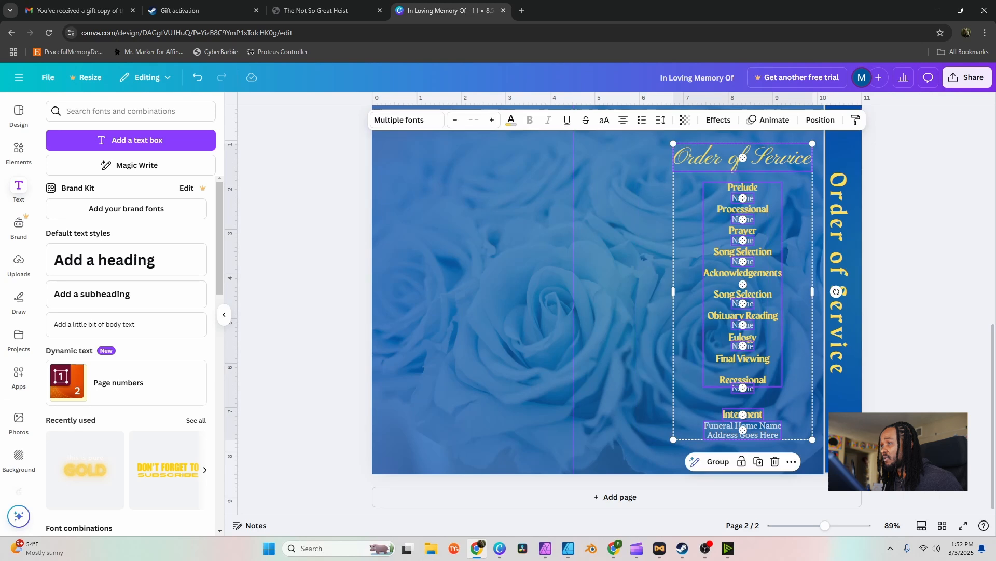
{"action": "left_click_drag", "start_coordinate": [743, 284], "coordinate": [697, 285]}
{"action": "left_click", "coordinate": [794, 291]}
{"action": "scroll", "coordinate": [794, 291], "scroll_direction": "up", "scroll_amount": 1}
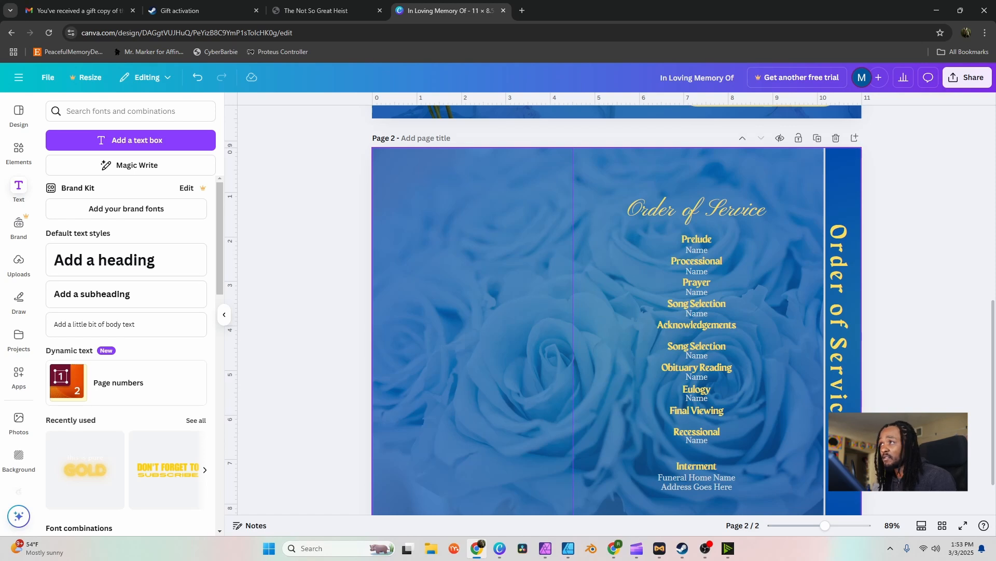
- Duplicate the Order of Service heading and place the copy at the same height in the empty left panel of page 2
{"action": "left_click", "coordinate": [697, 209]}
{"action": "key", "text": "ctrl+d"}
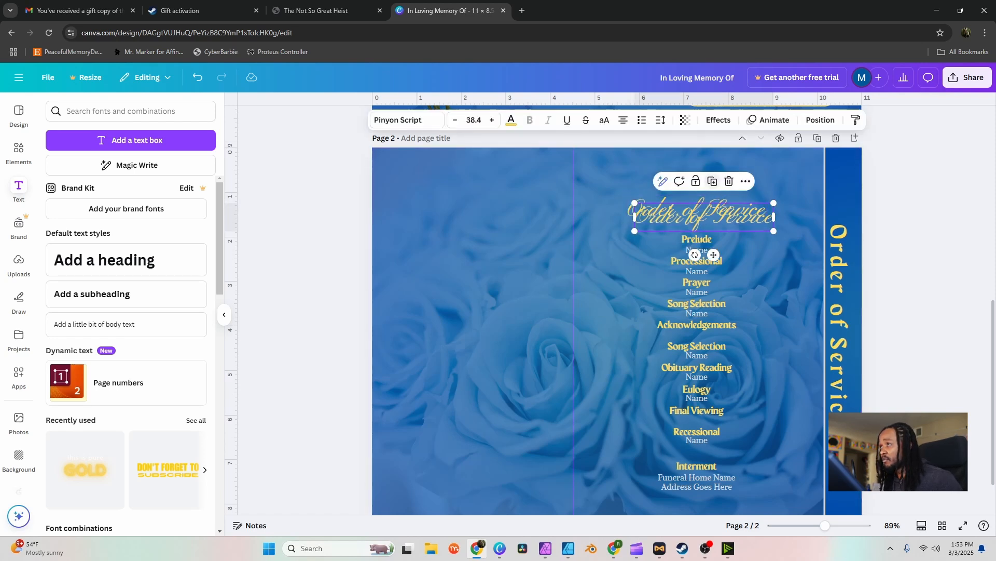
{"action": "left_click_drag", "start_coordinate": [704, 216], "coordinate": [470, 210]}
- Try Obituary as the text of the copied heading
{"action": "double_click", "coordinate": [470, 210]}
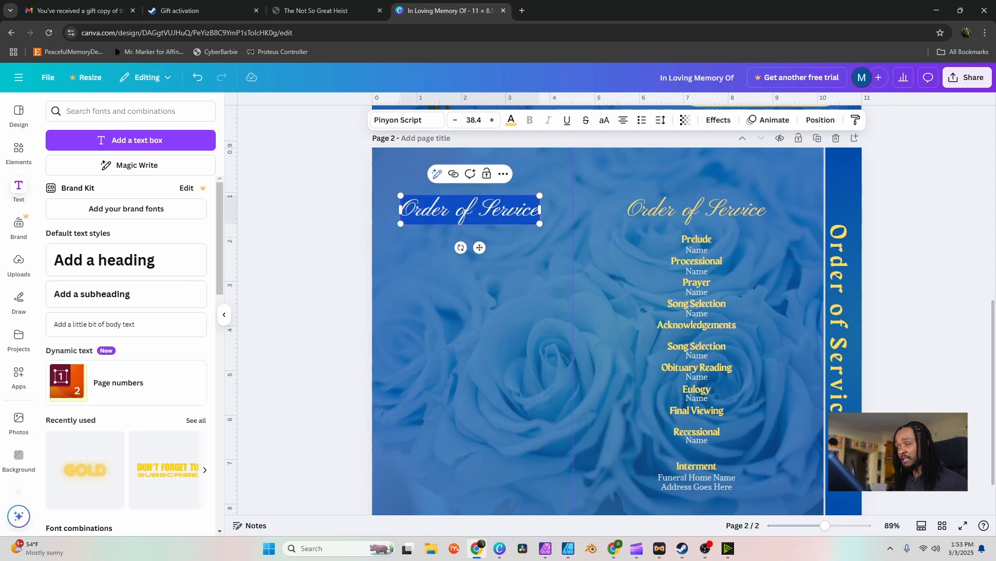
{"action": "type", "text": "Obi"}
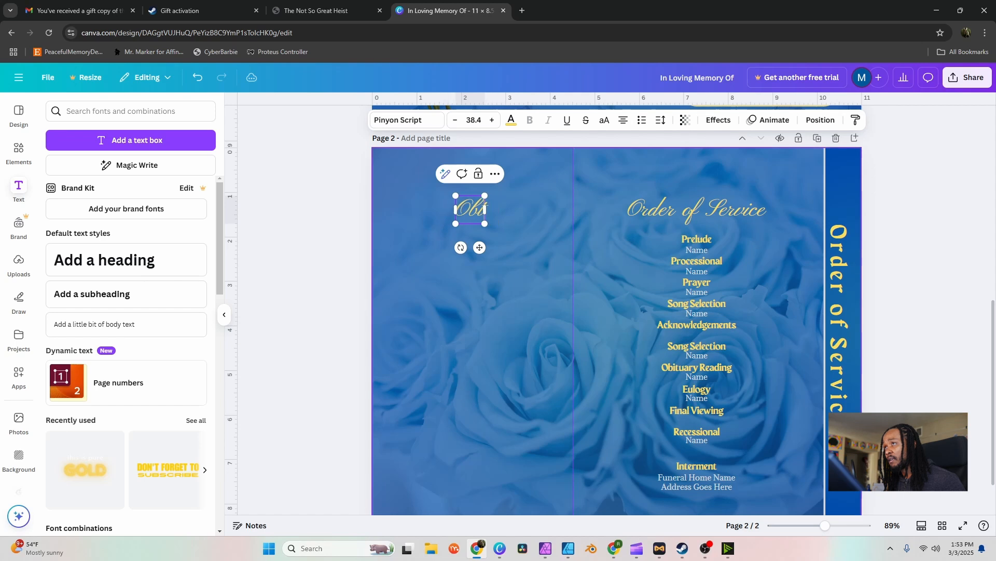
{"action": "key", "text": "BackSpace"}
{"action": "type", "text": "ituary"}
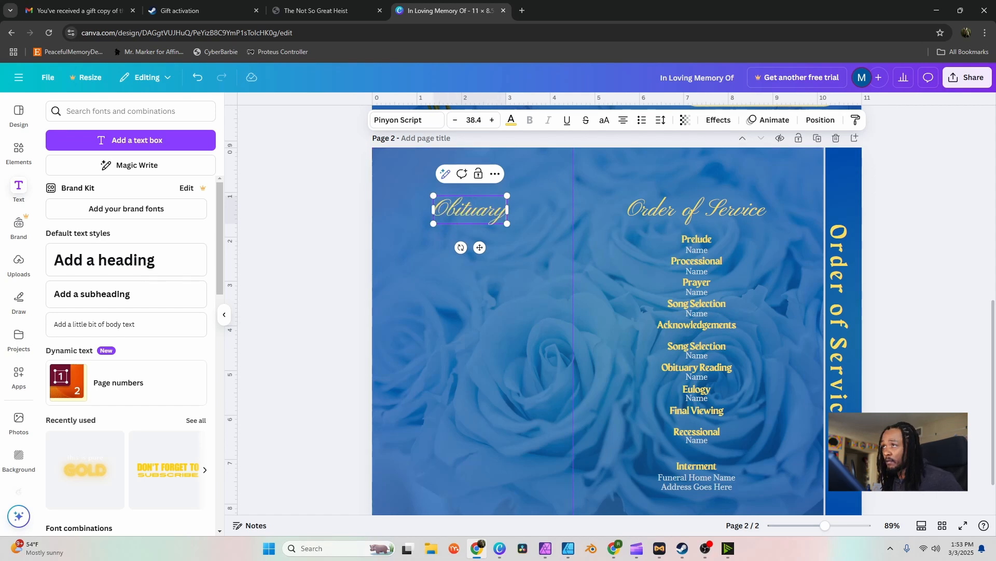
{"action": "left_click", "coordinate": [470, 291]}
{"action": "left_click", "coordinate": [469, 210]}
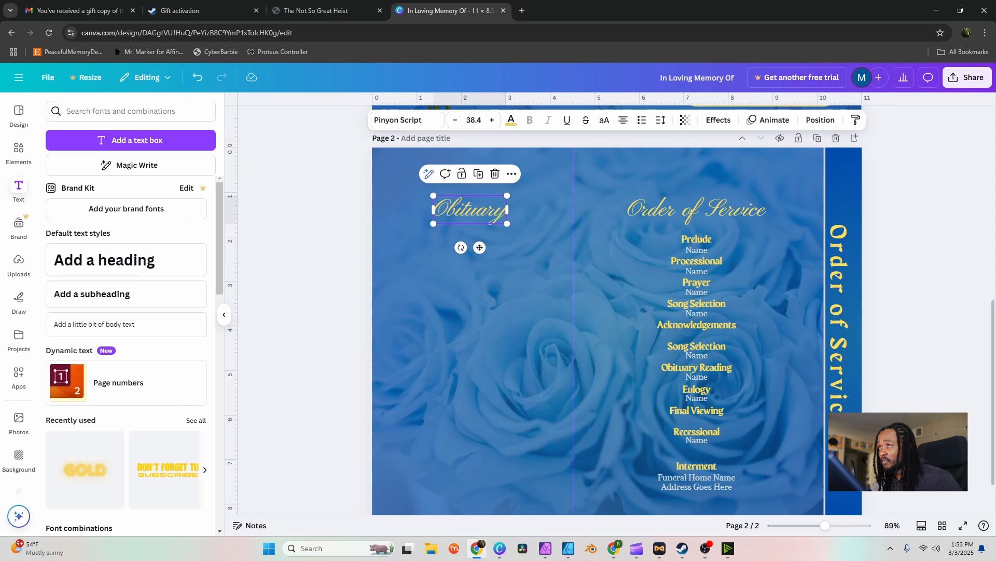
- Replace the left panel heading's text with the deceased's full name
{"action": "scroll", "coordinate": [616, 311], "scroll_direction": "up", "scroll_amount": 2}
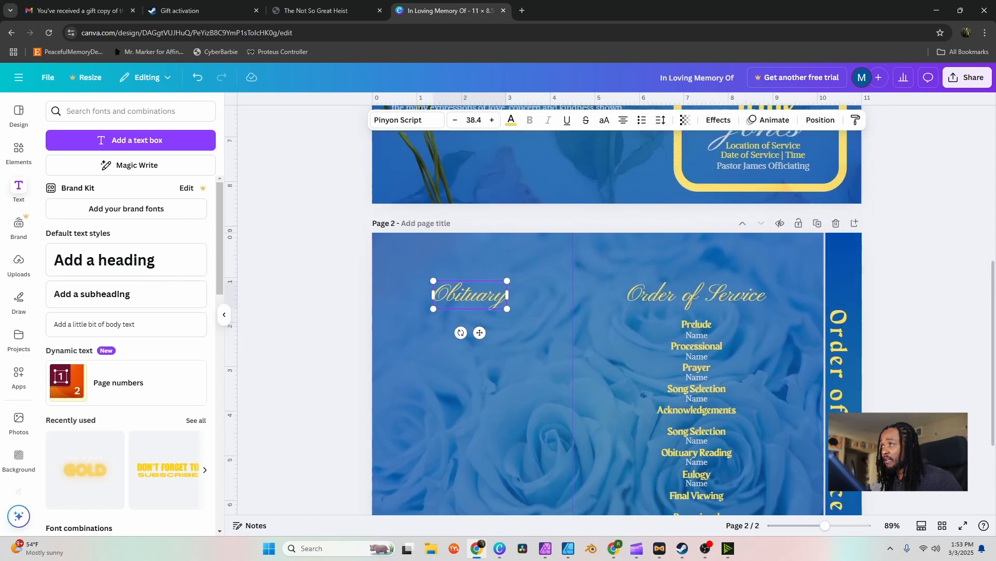
{"action": "double_click", "coordinate": [470, 261]}
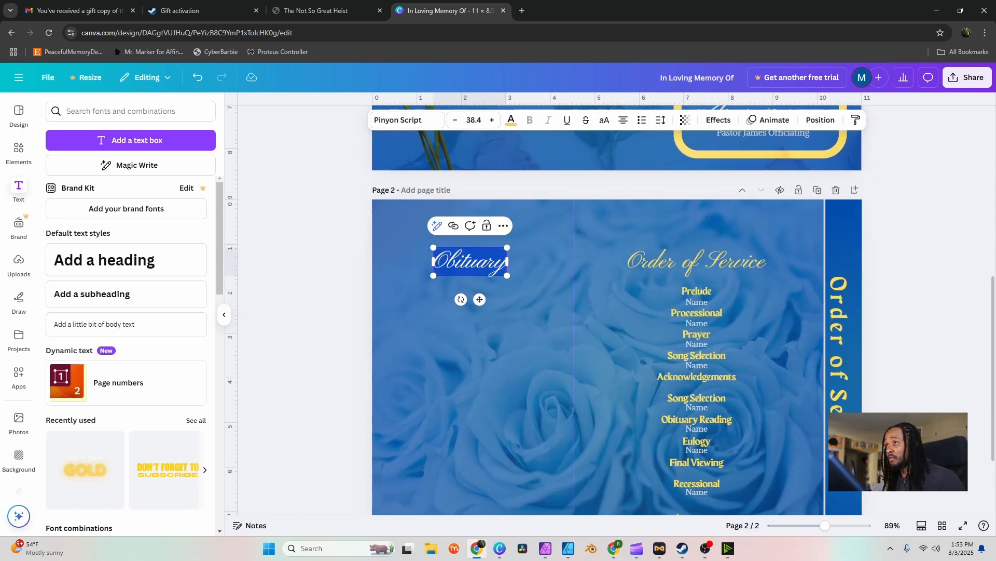
{"action": "scroll", "coordinate": [617, 312], "scroll_direction": "up", "scroll_amount": 4}
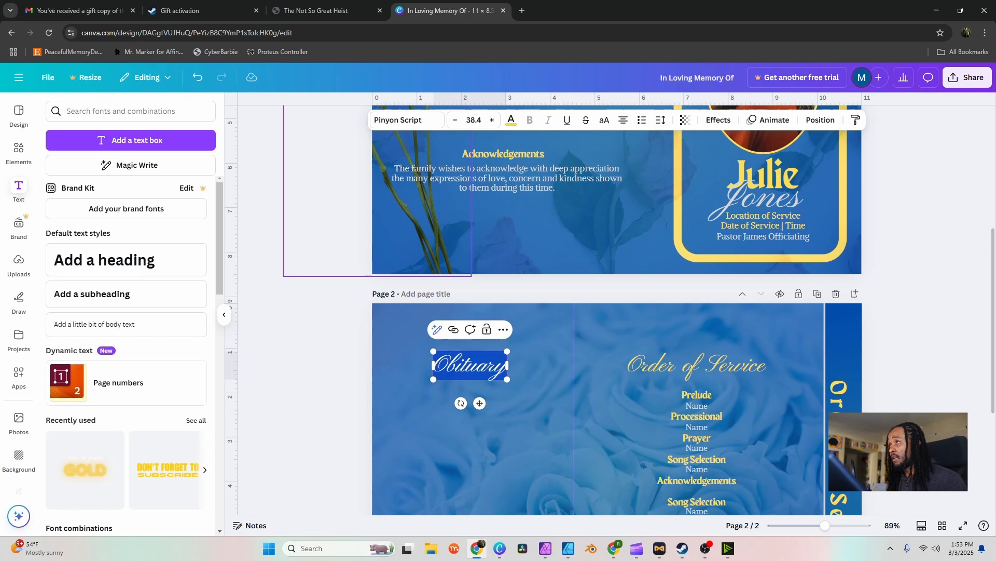
{"action": "type", "text": "Julie Jones"}
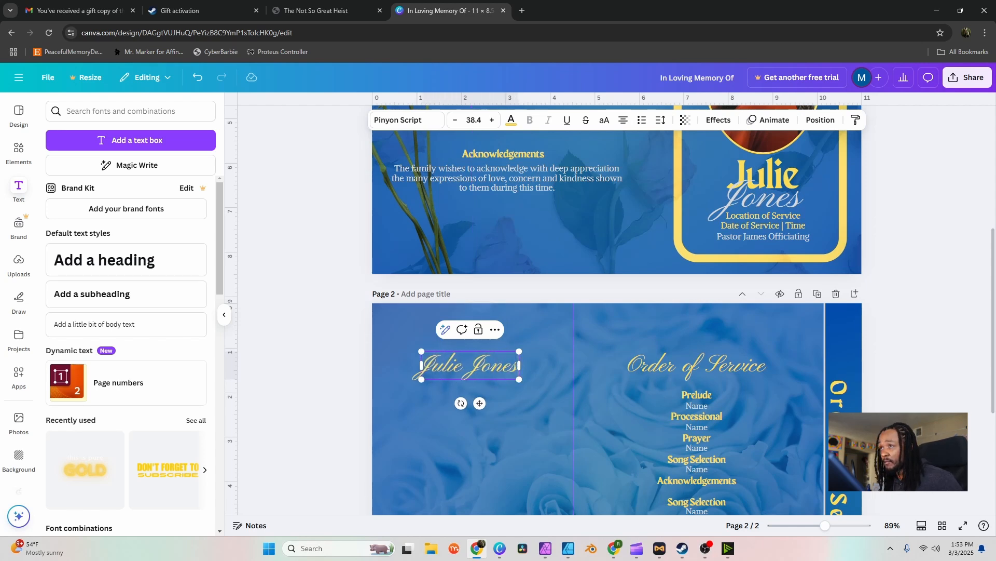
{"action": "left_click", "coordinate": [327, 353]}
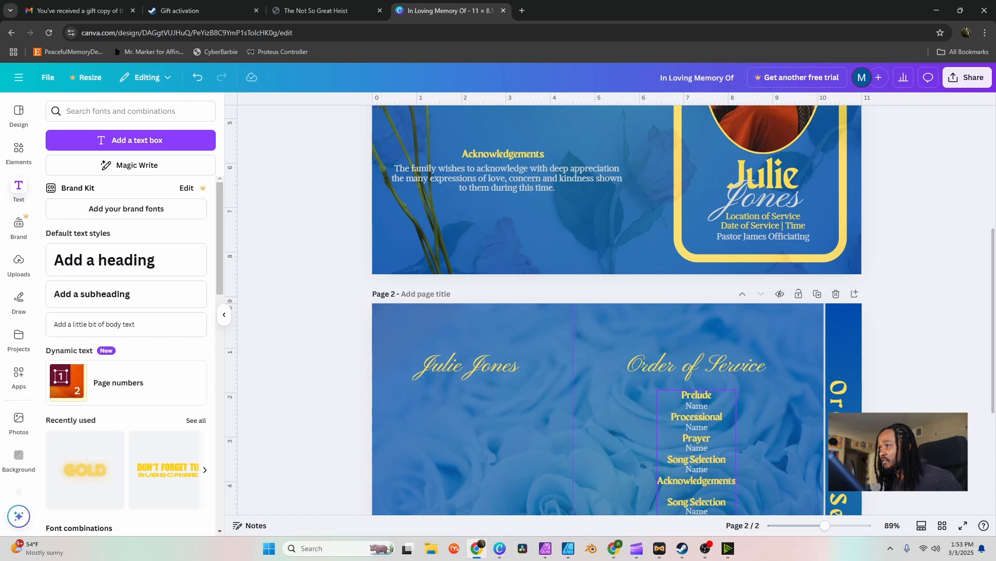
- Duplicate the yellow service titles text, change the copy to "The Life Of", and place it centered just above the name heading
{"action": "left_click", "coordinate": [696, 438]}
{"action": "key", "text": "ctrl+d"}
{"action": "left_click_drag", "start_coordinate": [704, 451], "coordinate": [479, 377]}
{"action": "type", "text": "The l"}
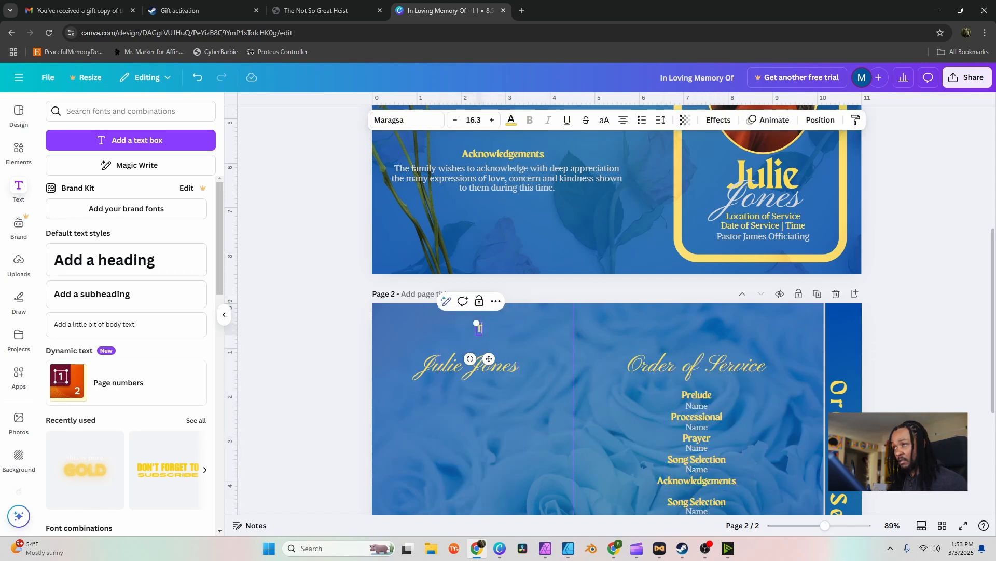
{"action": "type", "text": "ife Of"}
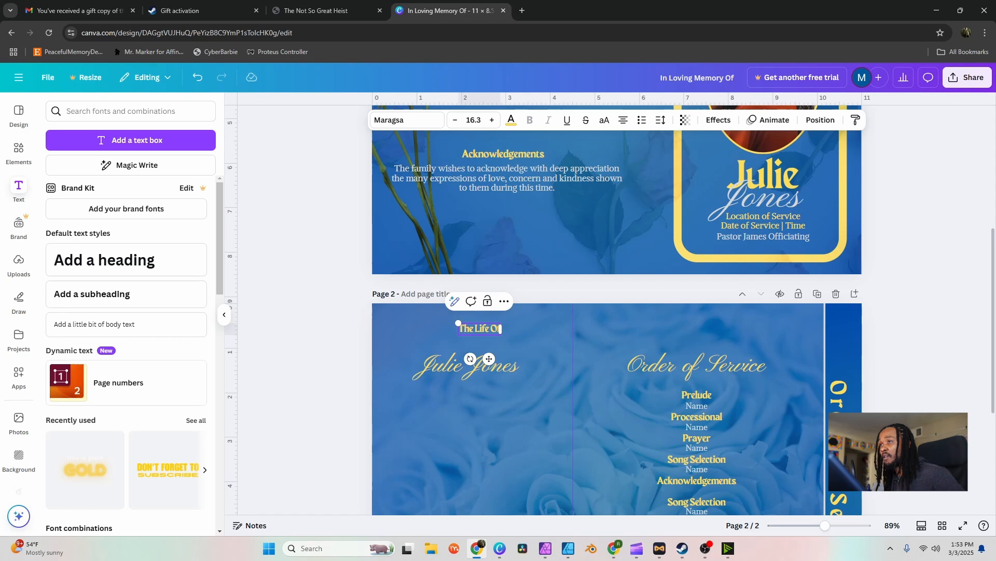
{"action": "left_click", "coordinate": [322, 338]}
{"action": "left_click_drag", "start_coordinate": [480, 329], "coordinate": [476, 350]}
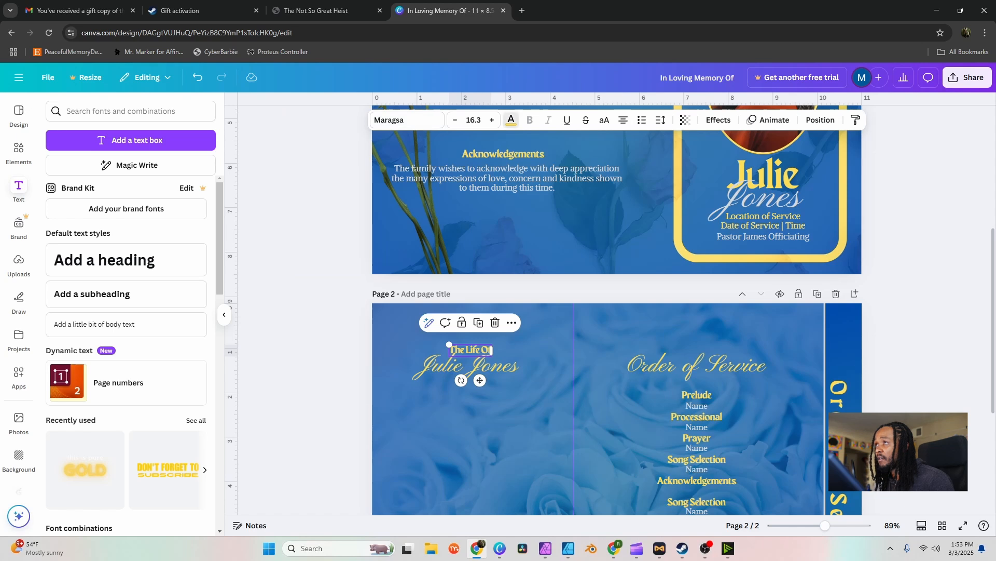
- Recolor the "The Life Of" text white
{"action": "left_click", "coordinate": [511, 119]}
{"action": "left_click", "coordinate": [116, 185]}
{"action": "left_click", "coordinate": [210, 107]}
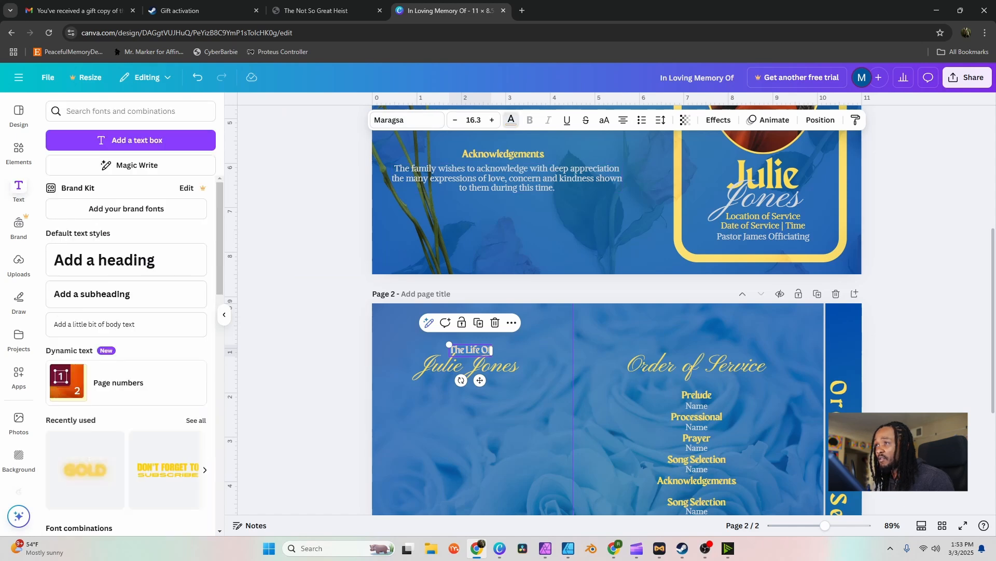
- Enlarge "The Life Of" and the name heading together to span more of the left panel
{"action": "left_click", "coordinate": [488, 368], "text": "shift"}
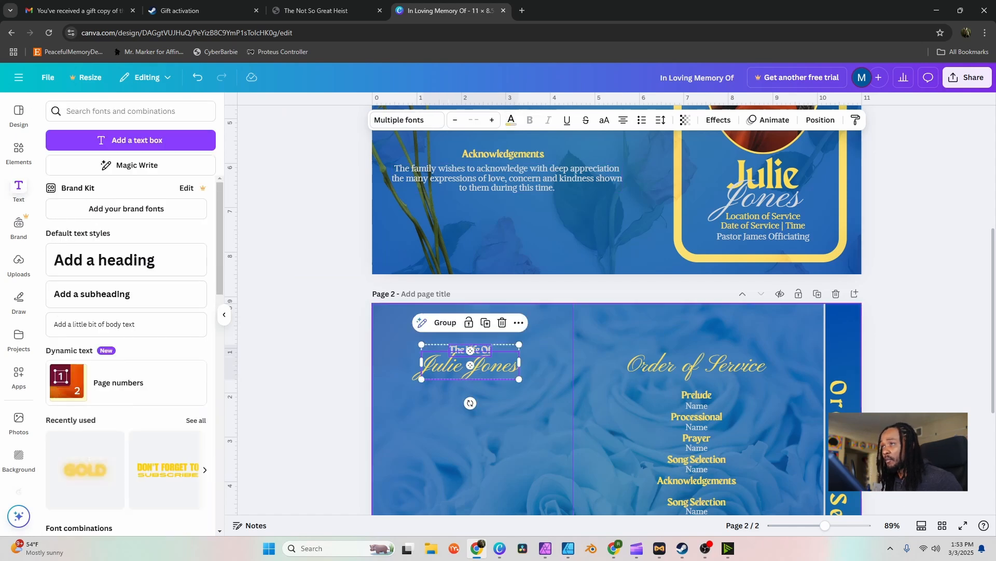
{"action": "left_click_drag", "start_coordinate": [519, 344], "coordinate": [542, 336]}
{"action": "left_click_drag", "start_coordinate": [422, 336], "coordinate": [406, 329]}
{"action": "left_click", "coordinate": [335, 352]}
- Copy the acknowledgements paragraph from page 1 onto page 2's left panel and narrow its text box to the heading's width
{"action": "scroll", "coordinate": [335, 353], "scroll_direction": "down", "scroll_amount": 1}
{"action": "scroll", "coordinate": [617, 310], "scroll_direction": "down", "scroll_amount": 3}
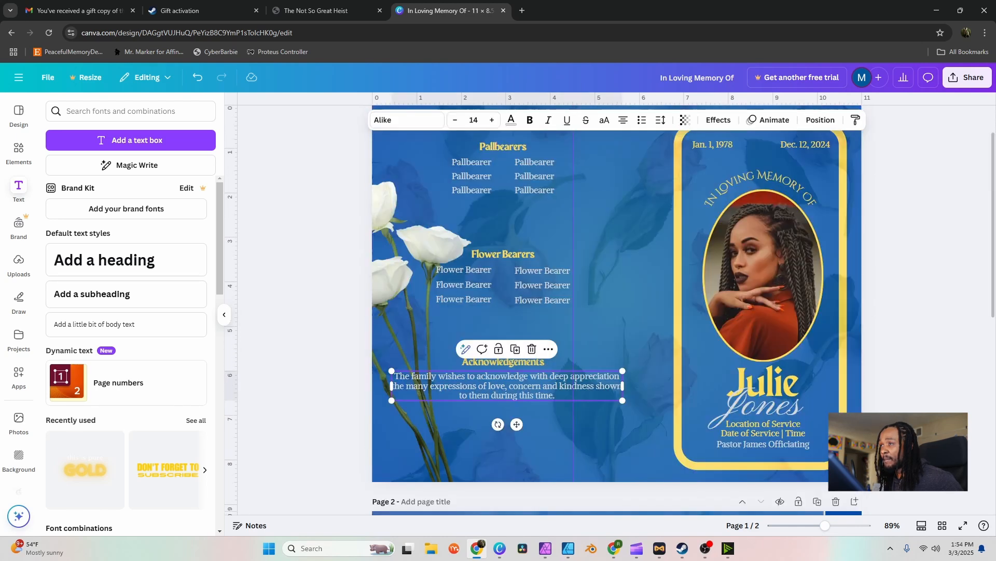
{"action": "scroll", "coordinate": [617, 309], "scroll_direction": "down", "scroll_amount": 2}
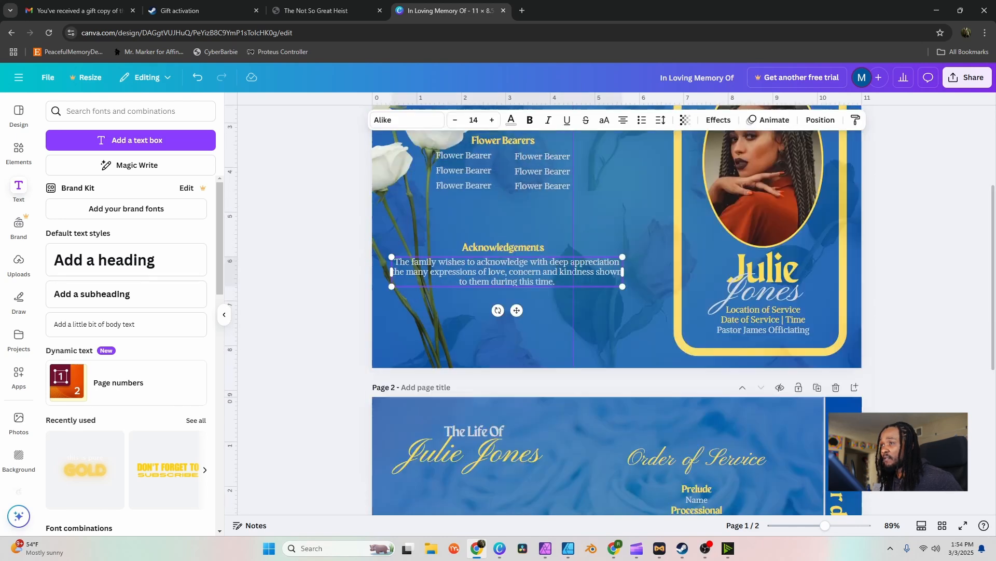
{"action": "scroll", "coordinate": [616, 310], "scroll_direction": "down", "scroll_amount": 5}
{"action": "key", "text": "ctrl+v"}
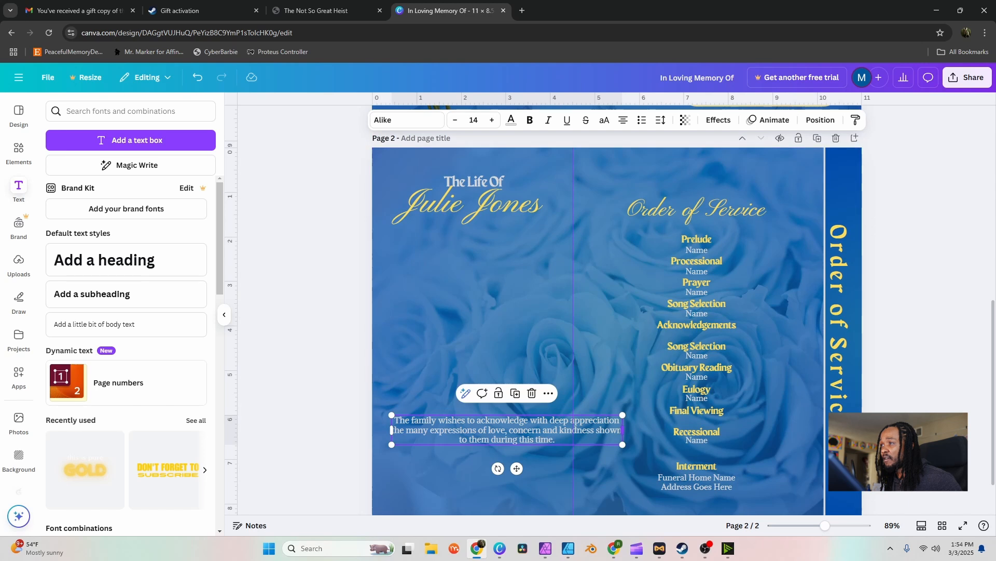
{"action": "left_click_drag", "start_coordinate": [622, 430], "coordinate": [547, 439]}
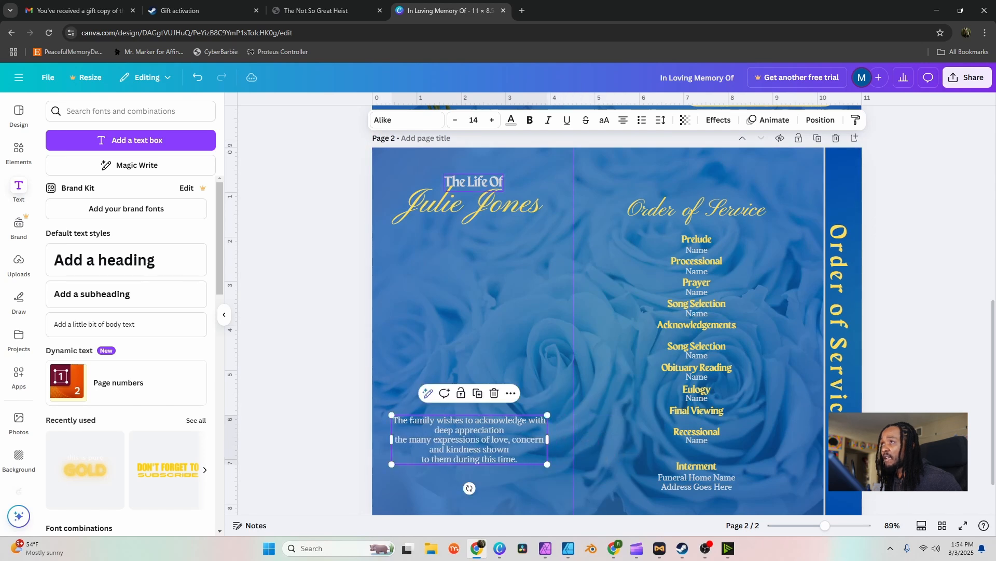
- Set the copied paragraph's font size to 10, place it directly beneath the name heading, and left-align it
{"action": "left_click", "coordinate": [456, 120]}
{"action": "left_click", "coordinate": [456, 120]}
{"action": "left_click", "coordinate": [455, 120]}
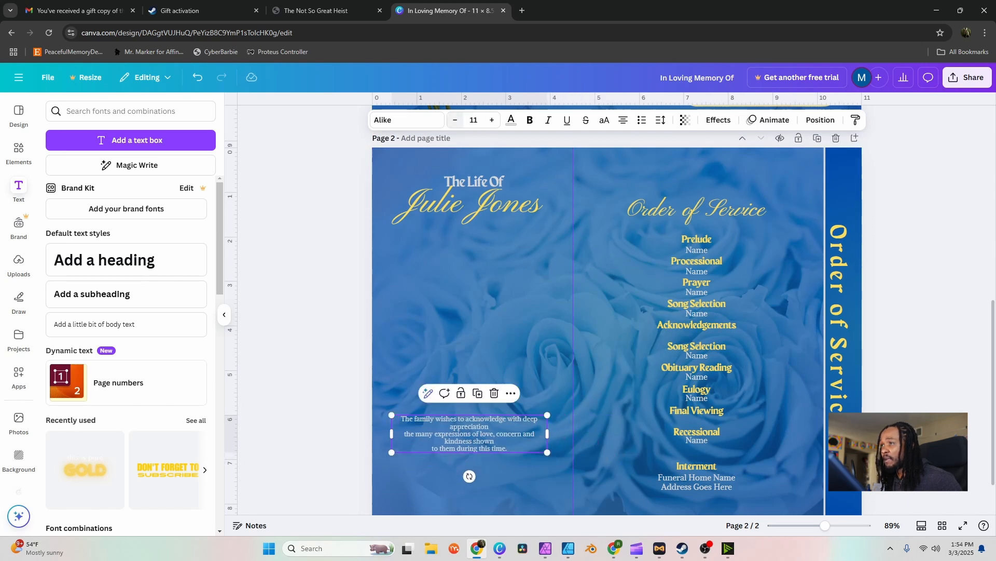
{"action": "left_click", "coordinate": [455, 119]}
{"action": "left_click_drag", "start_coordinate": [467, 436], "coordinate": [471, 242]}
{"action": "left_click", "coordinate": [624, 120]}
- Replace the paragraph with the placeholder "Obituary goes here", repeated to make a block about five lines long
{"action": "double_click", "coordinate": [472, 242]}
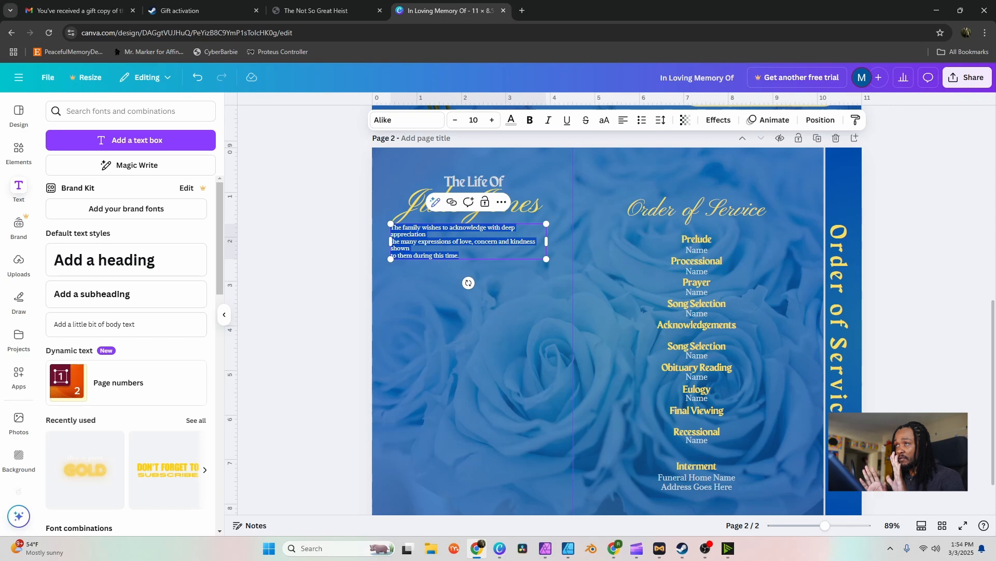
{"action": "type", "text": "Obituary goes here"}
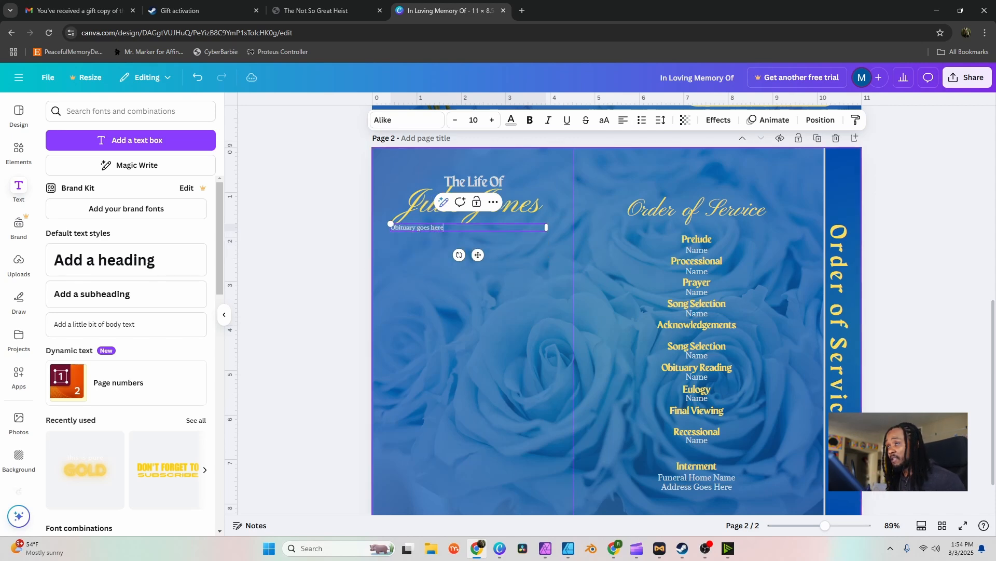
{"action": "key", "text": "ctrl+a"}
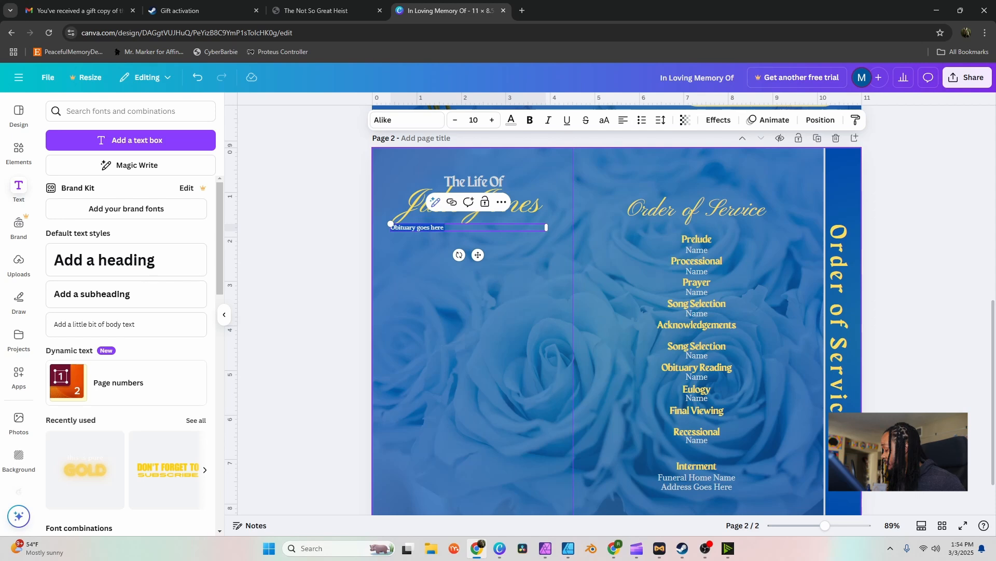
{"action": "key", "text": "ctrl+v"}
{"action": "key", "text": "ctrl+v"}
{"action": "key", "text": "ctrl+v"}
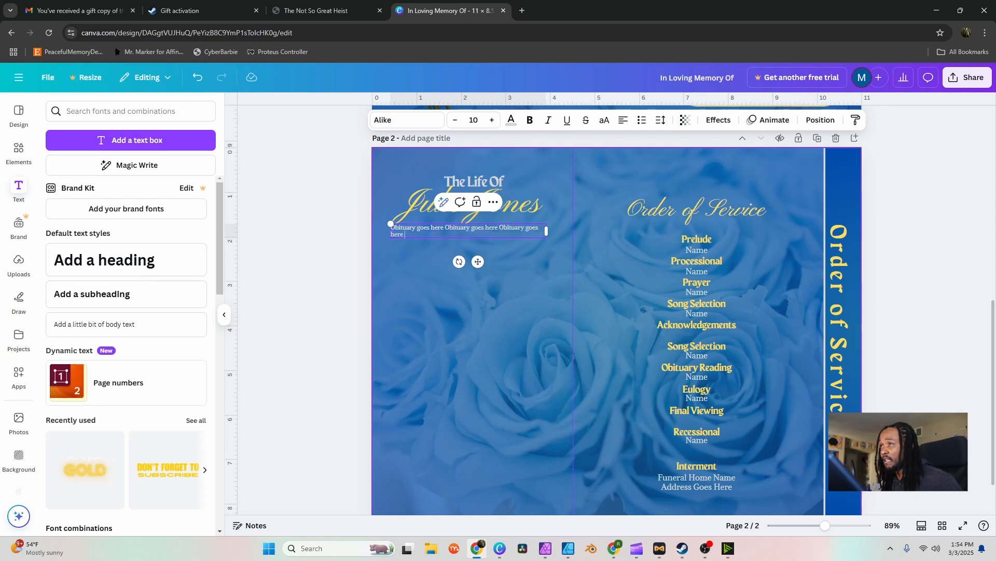
{"action": "key", "text": "ctrl+v"}
{"action": "key", "text": "ctrl+v"}
{"action": "key", "text": "ctrl+v"}
{"action": "key", "text": "ctrl+v"}
{"action": "key", "text": "ctrl+v"}
{"action": "key", "text": "ctrl+v"}
{"action": "key", "text": "ctrl+v"}
{"action": "key", "text": "ctrl+v"}
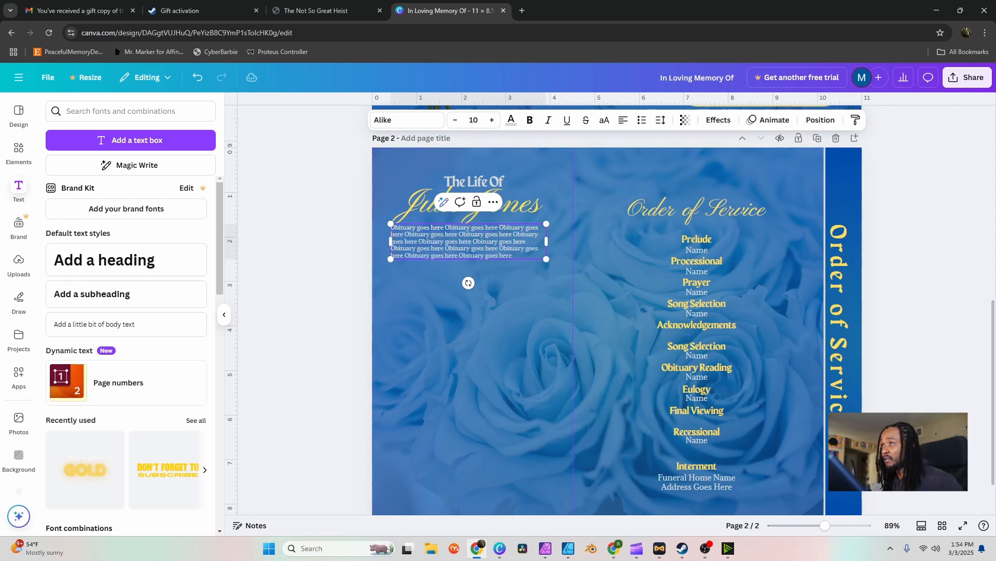
- Repeat the placeholder block down the left panel, leaving a blank line midway to form two obituary paragraphs
{"action": "key", "text": "ctrl+a"}
{"action": "key", "text": "ctrl+c"}
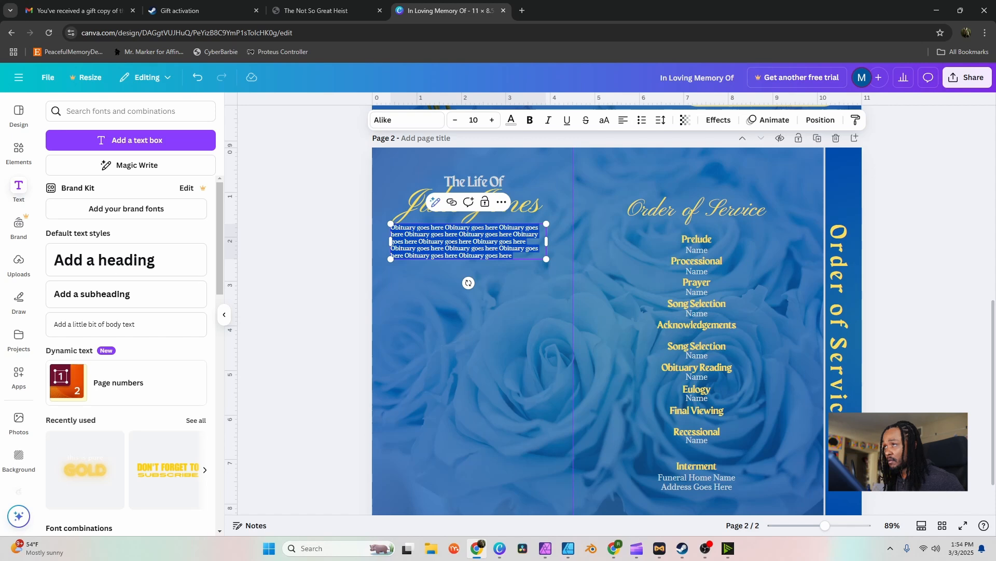
{"action": "key", "text": "Right"}
{"action": "key", "text": "Return"}
{"action": "key", "text": "ctrl+v"}
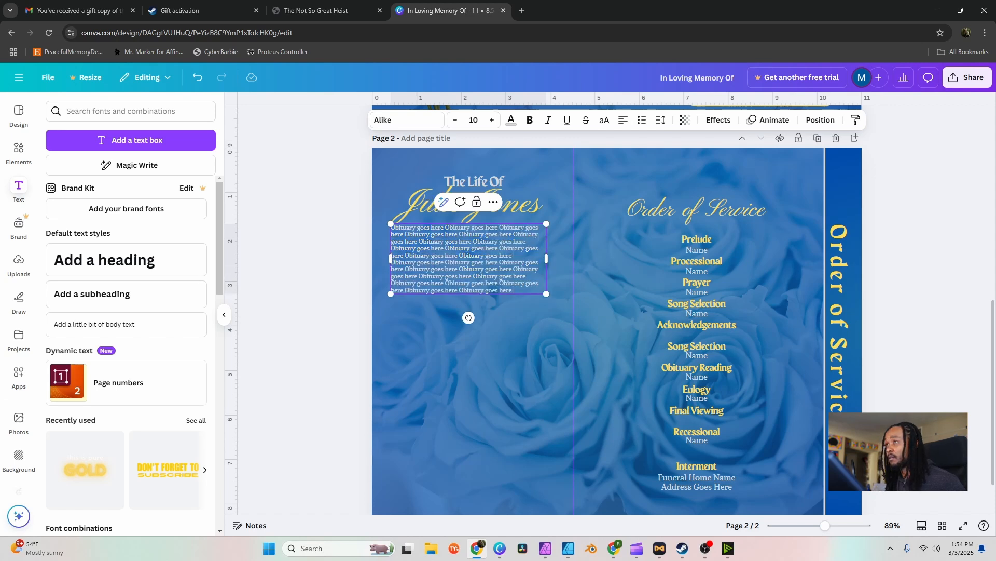
{"action": "key", "text": "ctrl+v"}
{"action": "key", "text": "Return"}
{"action": "key", "text": "Return"}
{"action": "key", "text": "ctrl+v"}
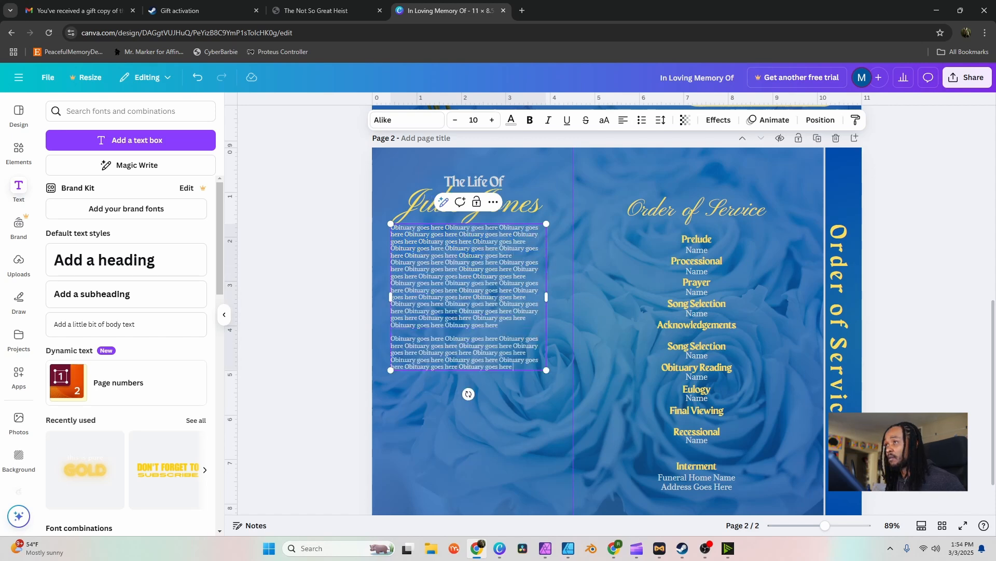
{"action": "key", "text": "ctrl+v"}
{"action": "type", "text": "Obituary goes here Obituary goes here Obituary goes here Obituary goes here Obituary goes here Obituary goes here Obituary goes here Obituary goes here Obituary goes here Obituary goes here Obituary goes here Obituary goes here Obituary goes here Obituary goes here Obituary goes here"}
{"action": "type", "text": "Obituary goes here Obituary goes here Obituary goes here Obituary goes here Obituary goes here Obituary goes here Obituary goes here Obituary goes here Obituary goes here Obituary goes here Obituary goes here Obituary goes here Obituary goes here Obituary goes here Obituary goes here"}
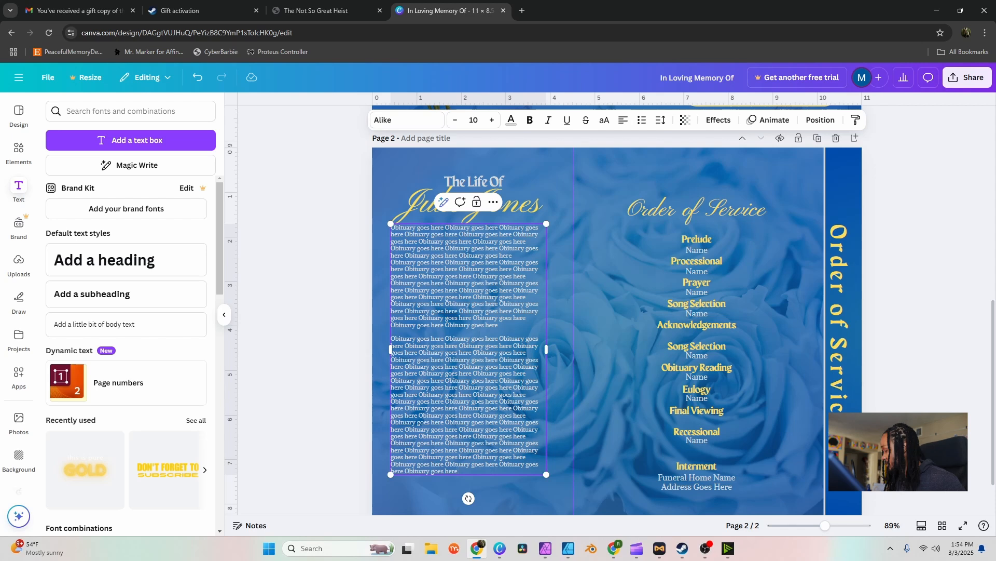
{"action": "left_click", "coordinate": [318, 301]}
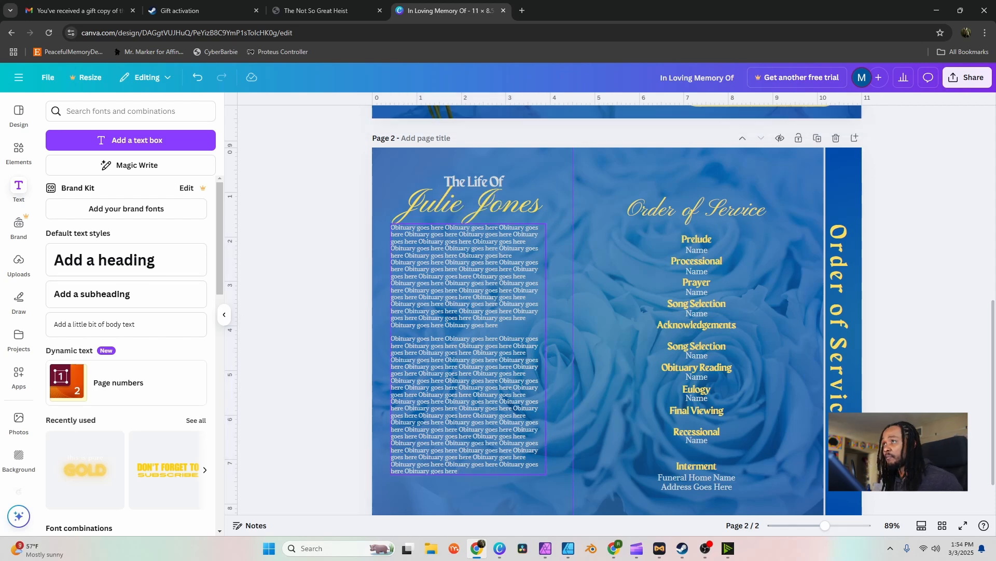
- Move both headings and the obituary text together slightly down and to the right within the left panel
{"action": "left_click_drag", "start_coordinate": [468, 332], "coordinate": [469, 323]}
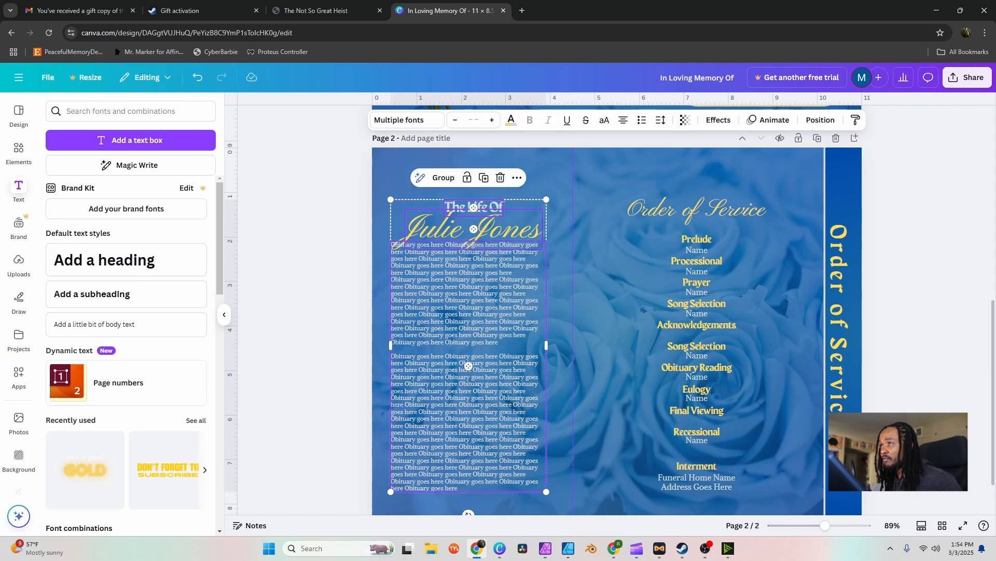
{"action": "left_click_drag", "start_coordinate": [469, 366], "coordinate": [474, 362]}
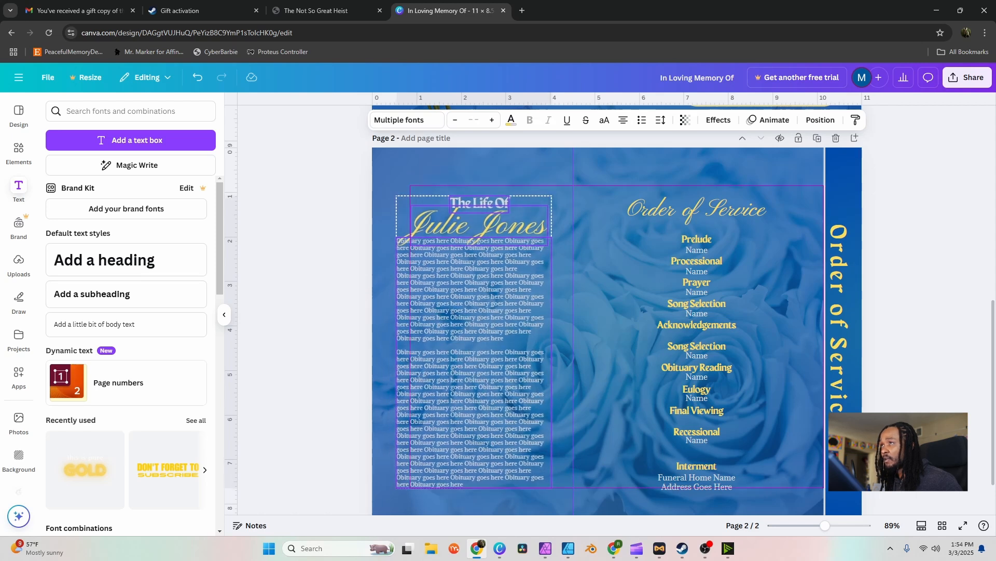
{"action": "key", "text": "Left"}
{"action": "key", "text": "Escape"}
{"action": "scroll", "coordinate": [617, 310], "scroll_direction": "up", "scroll_amount": 5}
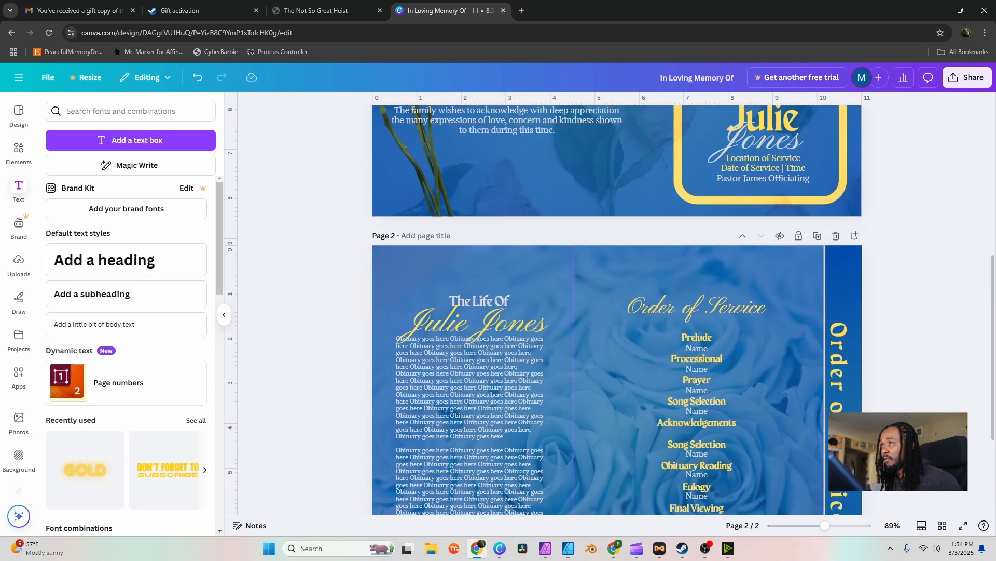
{"action": "scroll", "coordinate": [617, 310], "scroll_direction": "down", "scroll_amount": 6}
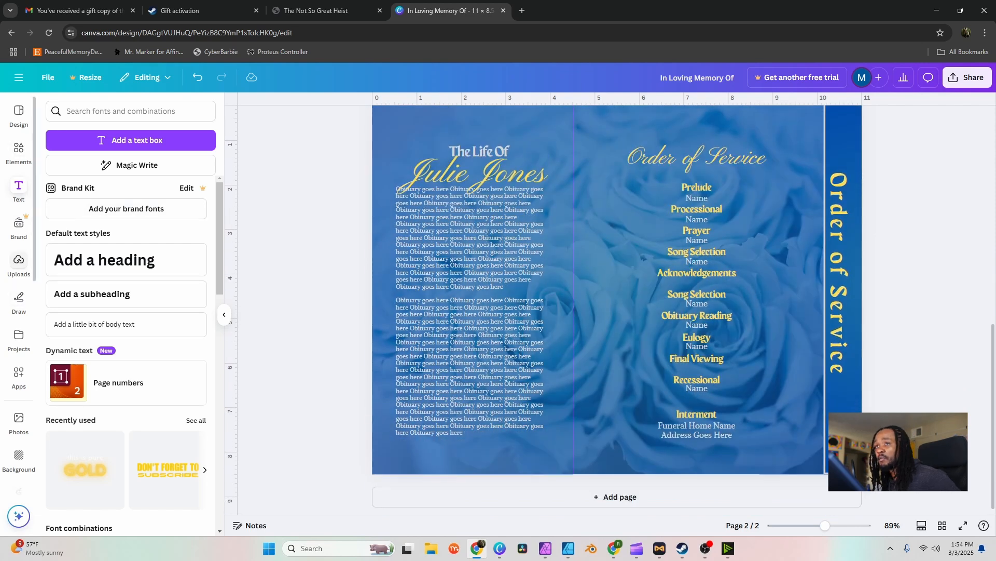
- Add the uploaded portrait of the woman to page 2, shrink it, and place it at the top of the left panel
{"action": "left_click", "coordinate": [18, 262]}
{"action": "left_click_drag", "start_coordinate": [67, 389], "coordinate": [493, 270]}
{"action": "left_click_drag", "start_coordinate": [394, 264], "coordinate": [466, 246]}
{"action": "left_click_drag", "start_coordinate": [560, 387], "coordinate": [462, 244]}
{"action": "scroll", "coordinate": [462, 244], "scroll_direction": "up", "scroll_amount": 3}
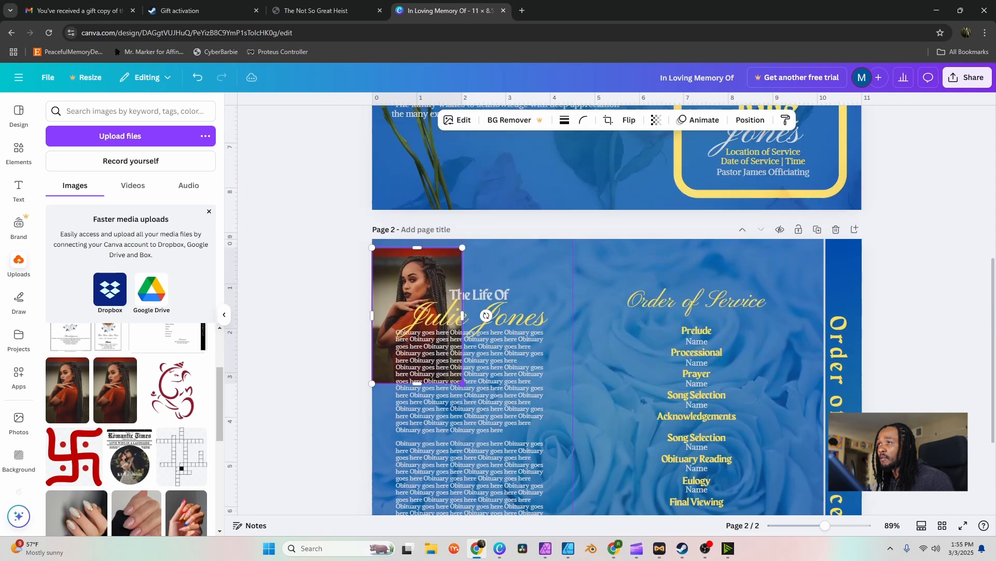
{"action": "left_click_drag", "start_coordinate": [418, 312], "coordinate": [464, 308]}
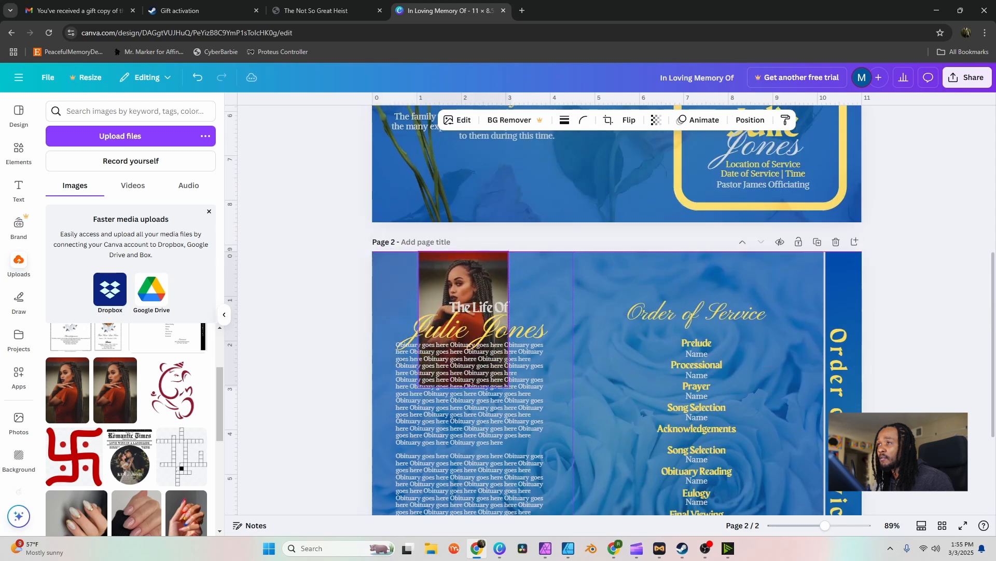
- Move "The Life Of", the name heading, and the obituary text together slightly lower beneath the portrait
{"action": "left_click", "coordinate": [479, 308]}
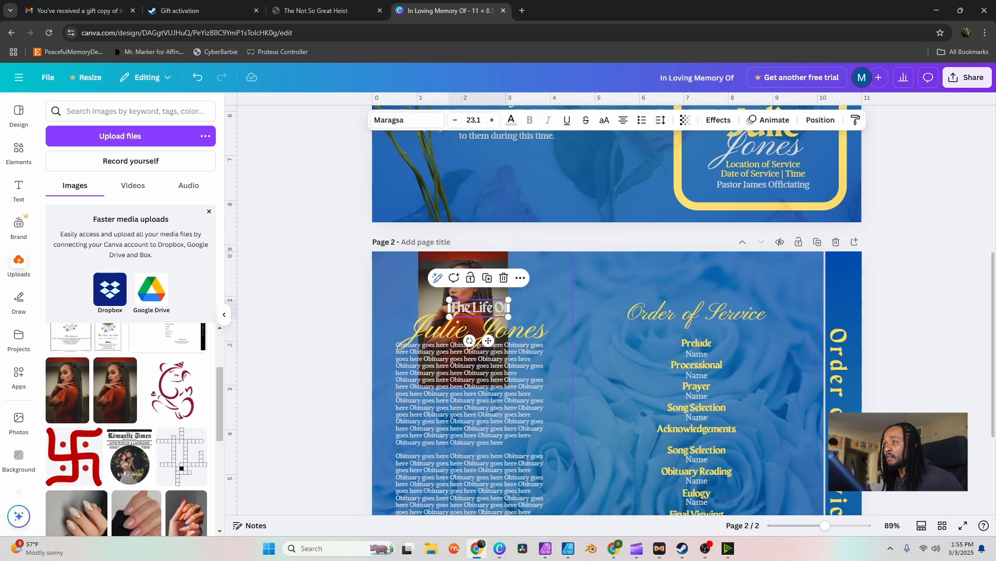
{"action": "left_click", "coordinate": [479, 330], "text": "shift"}
{"action": "left_click", "coordinate": [472, 386], "text": "shift"}
{"action": "left_click_drag", "start_coordinate": [473, 386], "coordinate": [472, 395]}
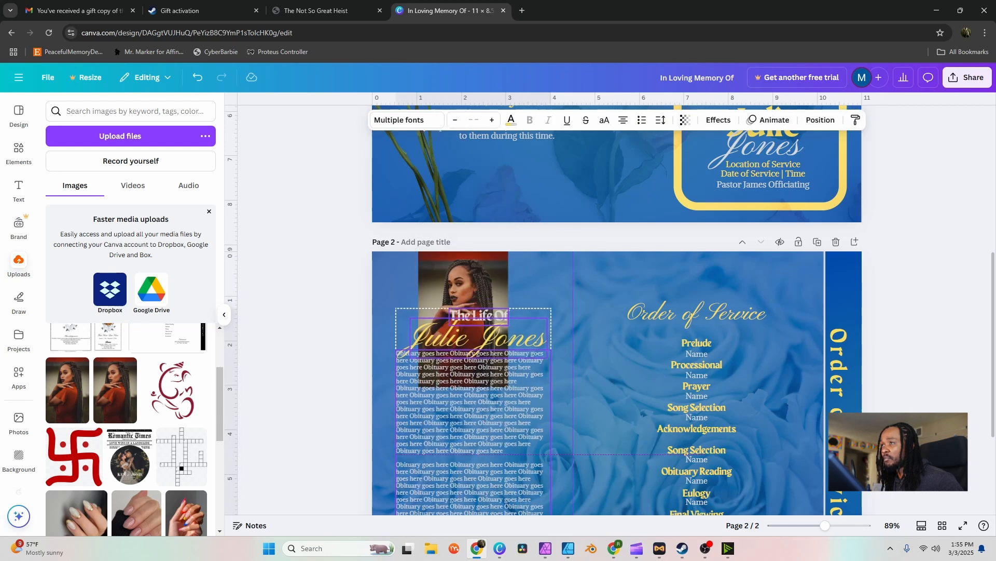
- Add a basic square photo frame to page 2 and fill it with the portrait
{"action": "left_click", "coordinate": [460, 270]}
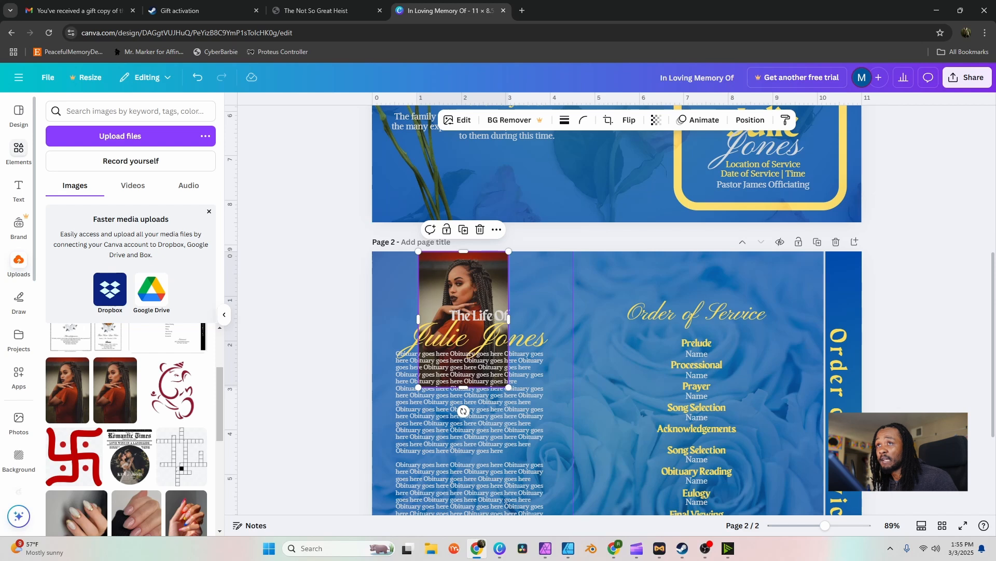
{"action": "left_click", "coordinate": [18, 150]}
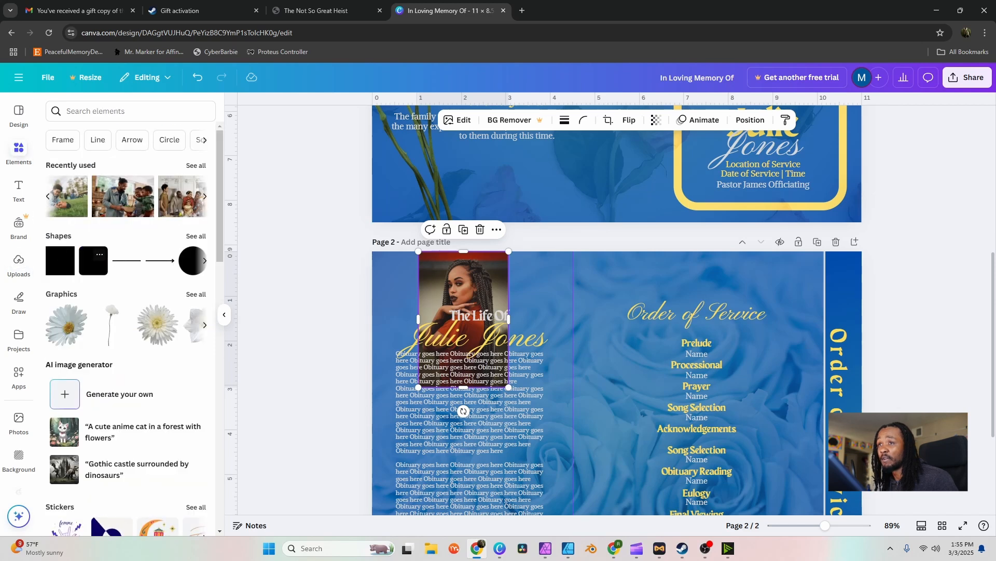
{"action": "scroll", "coordinate": [126, 312], "scroll_direction": "down", "scroll_amount": 20}
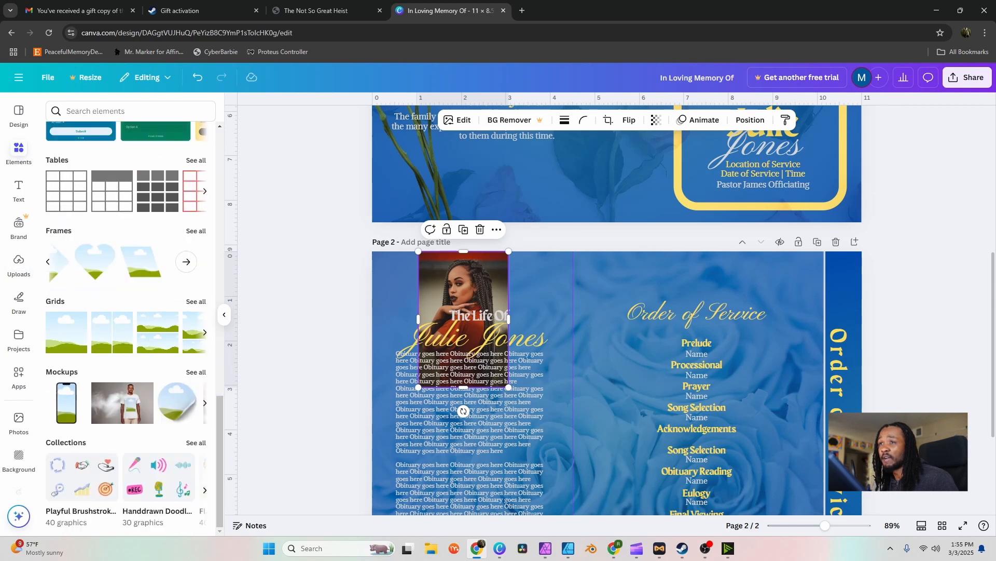
{"action": "left_click", "coordinate": [187, 262]}
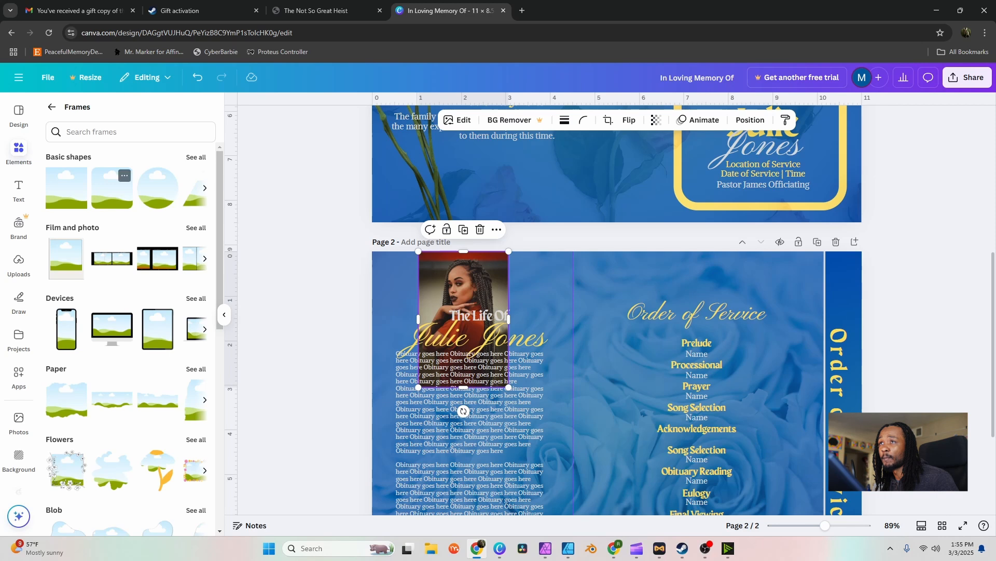
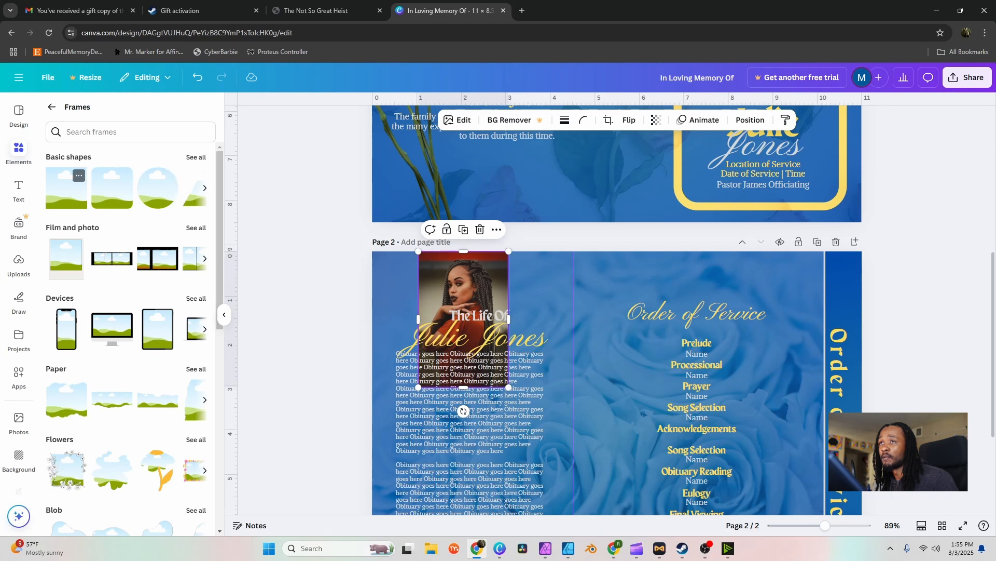
{"action": "left_click_drag", "start_coordinate": [66, 188], "coordinate": [600, 349]}
{"action": "left_click_drag", "start_coordinate": [463, 286], "coordinate": [584, 306]}
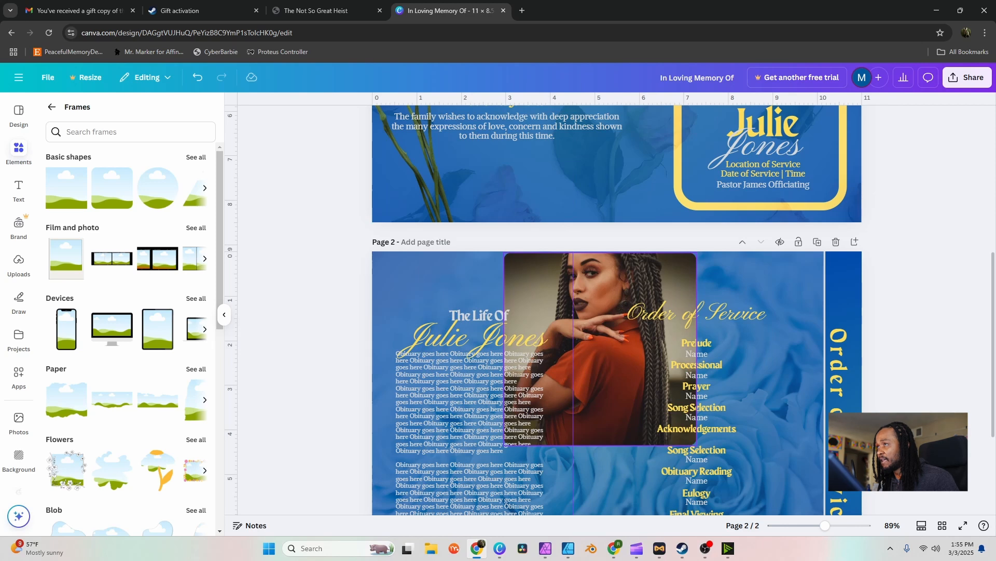
- Shift the portrait down inside its frame to include the whole head, and move the framed photo over the left panel
{"action": "double_click", "coordinate": [583, 306]}
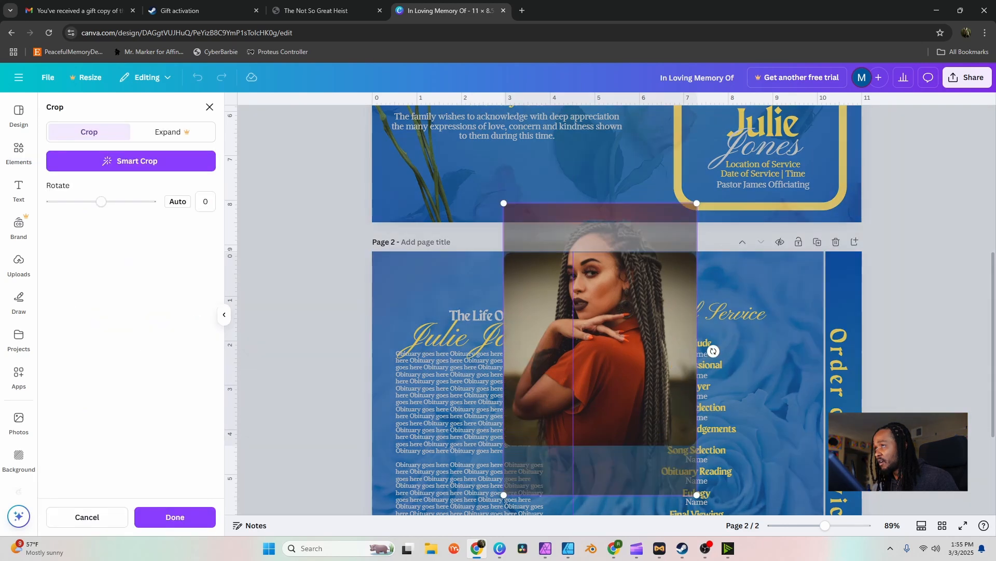
{"action": "left_click_drag", "start_coordinate": [583, 306], "coordinate": [485, 312]}
{"action": "key", "text": "Return"}
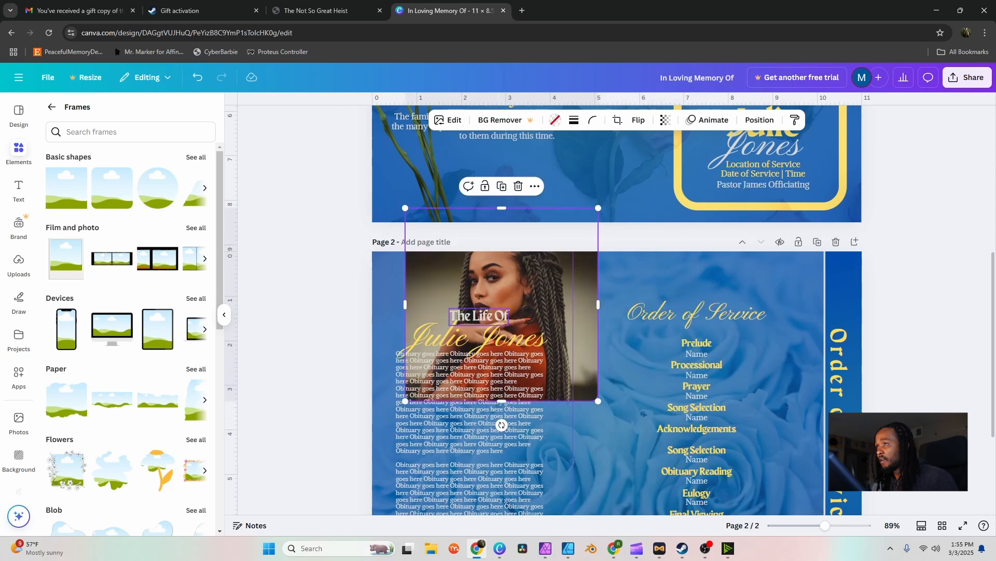
- Shrink the framed portrait to a small square and place it at the top of the left panel by the headings
{"action": "left_click_drag", "start_coordinate": [598, 402], "coordinate": [505, 308]}
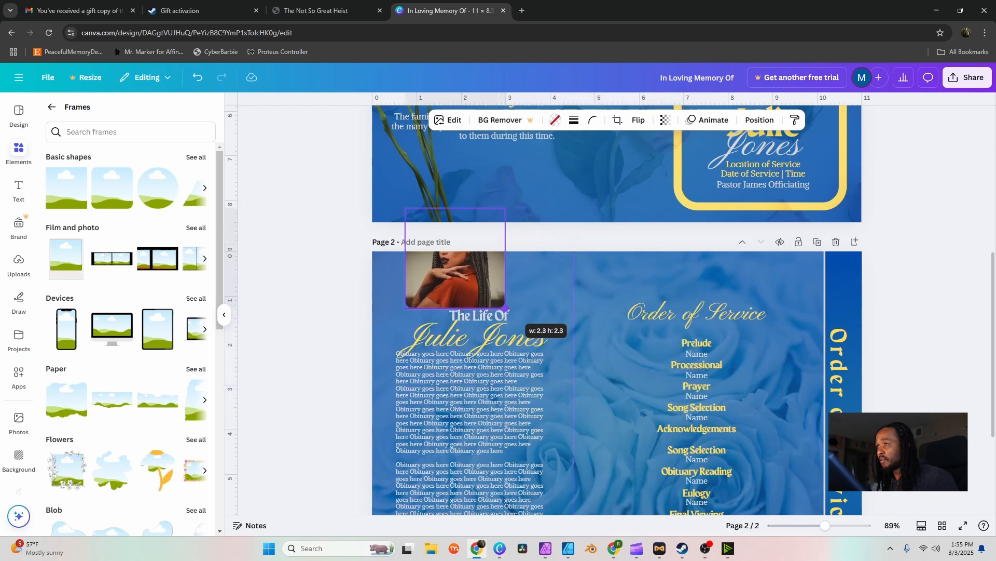
{"action": "left_click_drag", "start_coordinate": [455, 274], "coordinate": [474, 315]}
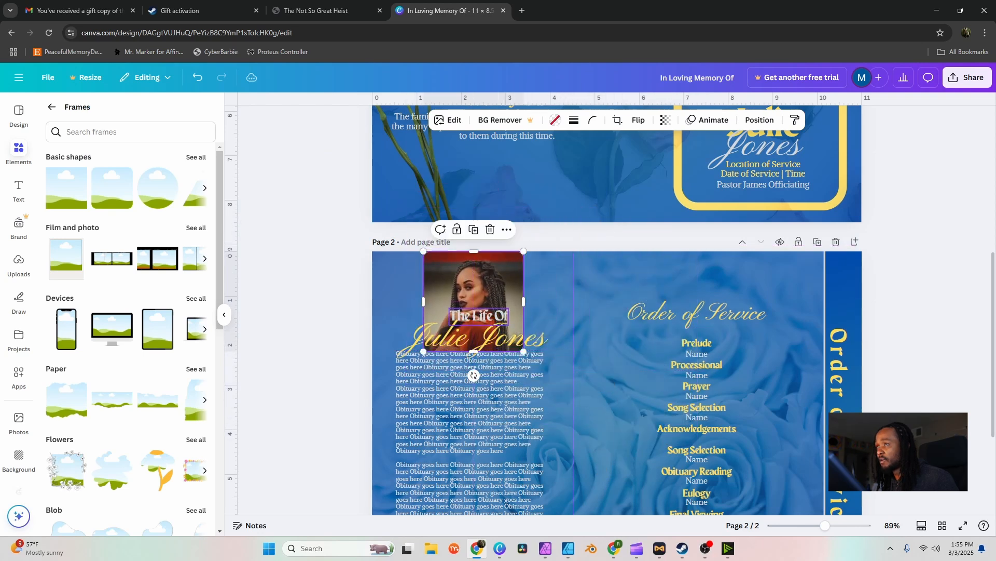
{"action": "left_click_drag", "start_coordinate": [524, 352], "coordinate": [500, 327]}
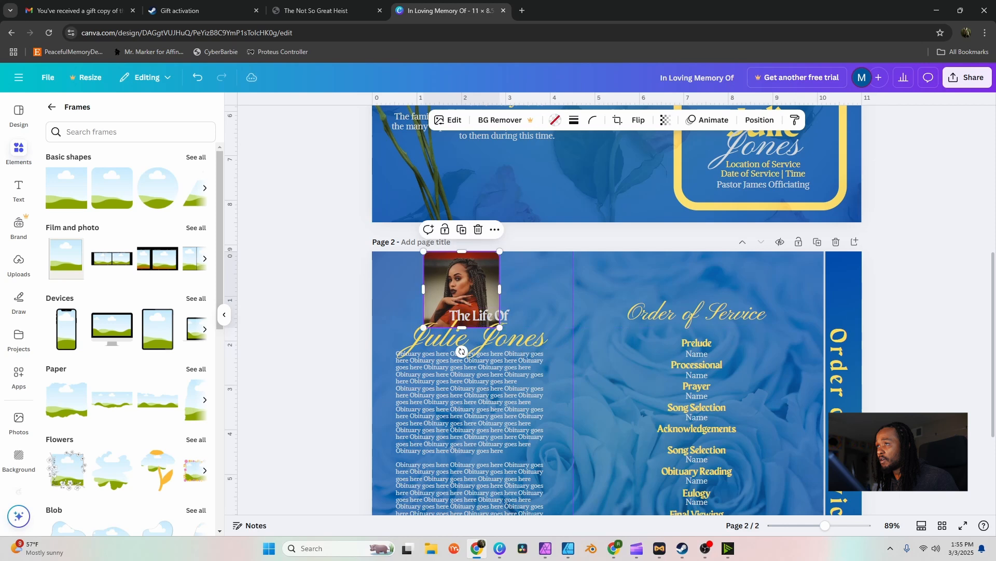
{"action": "mouse_move", "coordinate": [464, 292]}
{"action": "left_mouse_down"}
{"action": "mouse_move", "coordinate": [445, 297]}
{"action": "mouse_move", "coordinate": [473, 298]}
{"action": "left_mouse_up"}
{"action": "scroll", "coordinate": [472, 353], "scroll_direction": "down", "scroll_amount": 4}
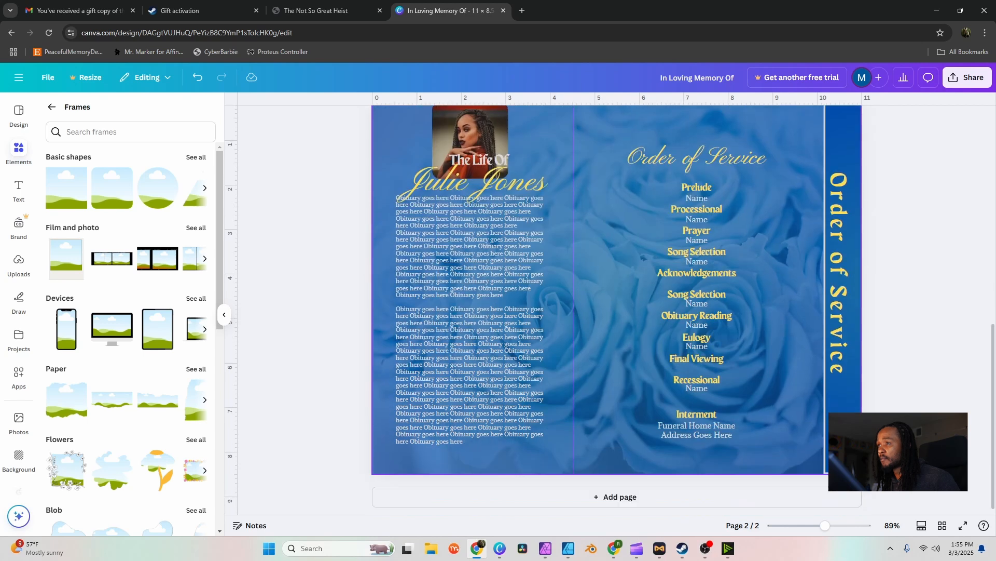
- Delete the last repeated phrases at the end of the page 2 obituary text to shorten it
{"action": "left_click", "coordinate": [472, 172]}
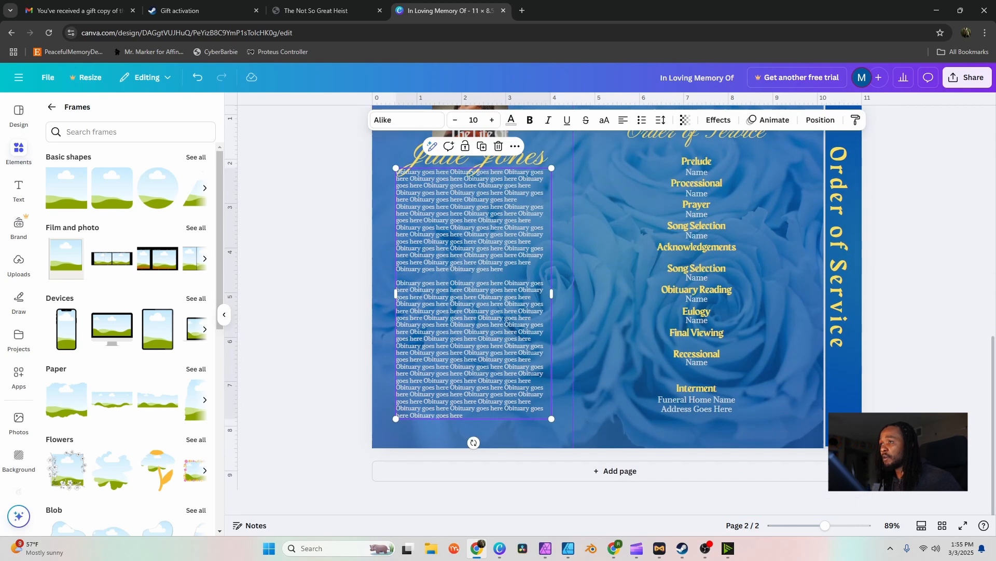
{"action": "scroll", "coordinate": [617, 316], "scroll_direction": "up", "scroll_amount": 1}
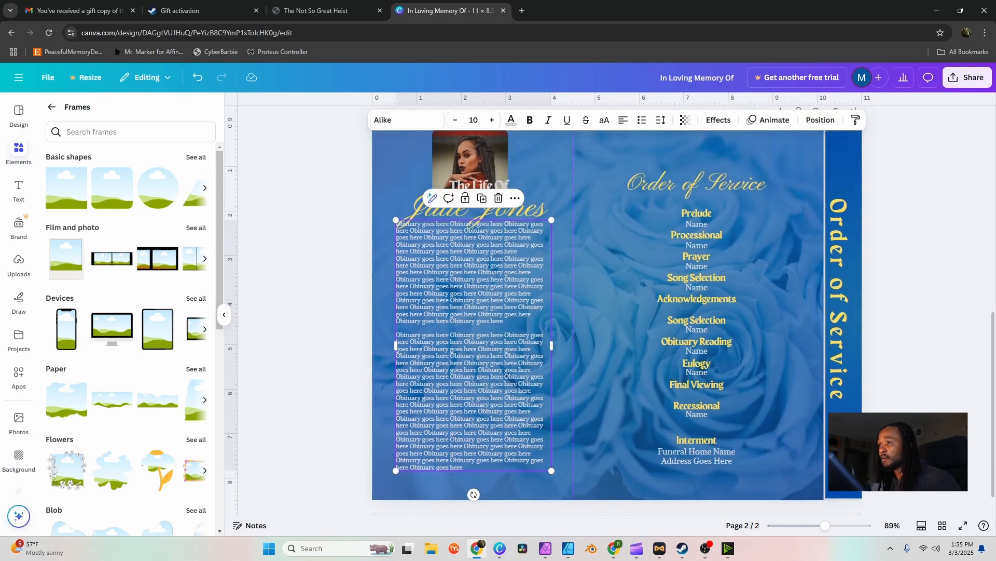
{"action": "left_click", "coordinate": [471, 453]}
{"action": "left_click_drag", "start_coordinate": [464, 467], "coordinate": [428, 453]}
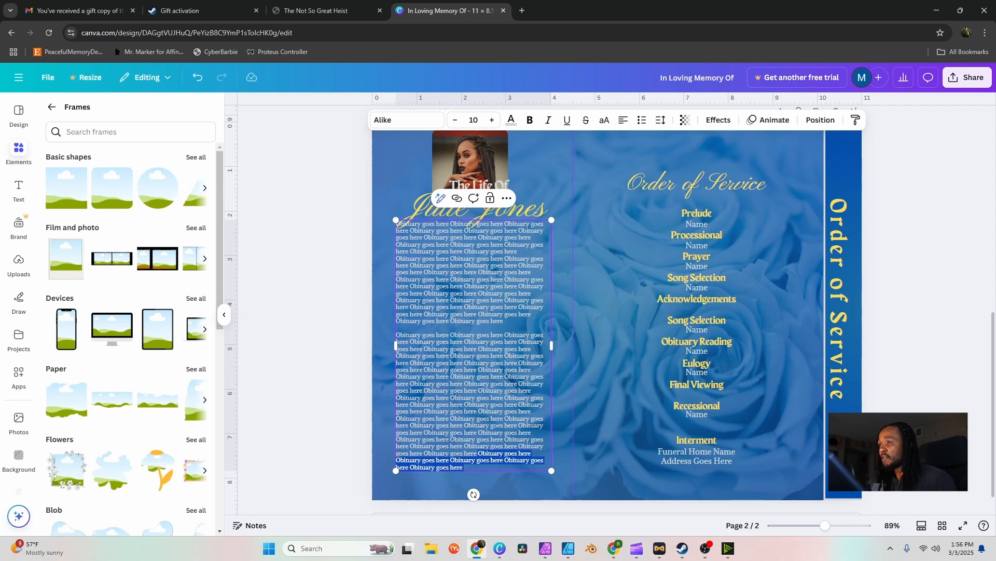
{"action": "key", "text": "BackSpace"}
{"action": "key", "text": "Escape"}
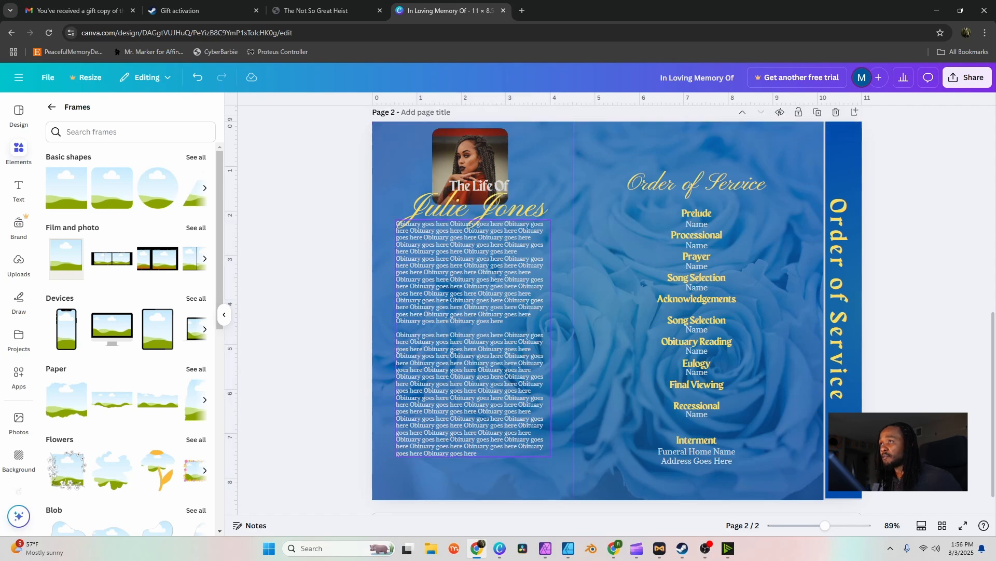
- Move "The Life Of", the name heading and the shortened obituary text down together a little on page 2
{"action": "left_click", "coordinate": [478, 208]}
{"action": "left_click", "coordinate": [478, 186], "text": "shift"}
{"action": "left_click", "coordinate": [473, 270], "text": "shift"}
{"action": "left_click_drag", "start_coordinate": [473, 270], "coordinate": [473, 282]}
- Give the framed portrait on page 2 a solid border of weight 4 in the document's yellow
{"action": "left_click", "coordinate": [470, 149]}
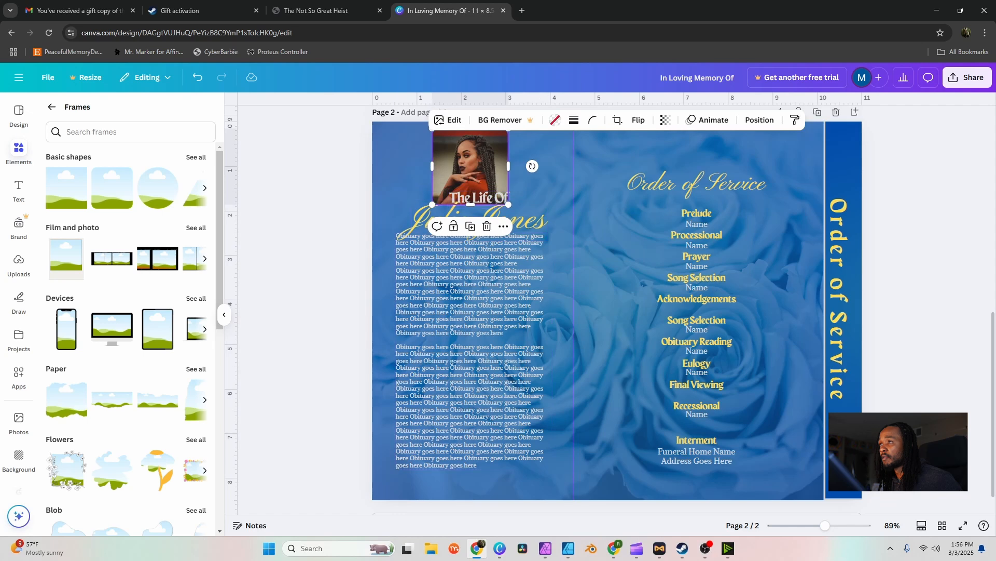
{"action": "left_click_drag", "start_coordinate": [470, 149], "coordinate": [470, 149]}
{"action": "left_click", "coordinate": [574, 120]}
{"action": "left_click", "coordinate": [545, 151]}
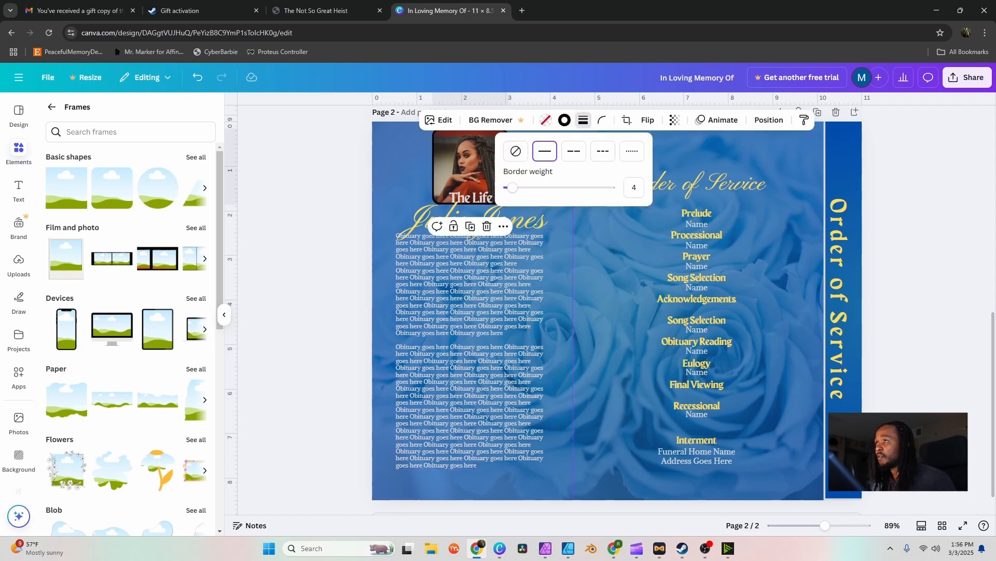
{"action": "left_click", "coordinate": [565, 120]}
{"action": "left_click", "coordinate": [140, 186]}
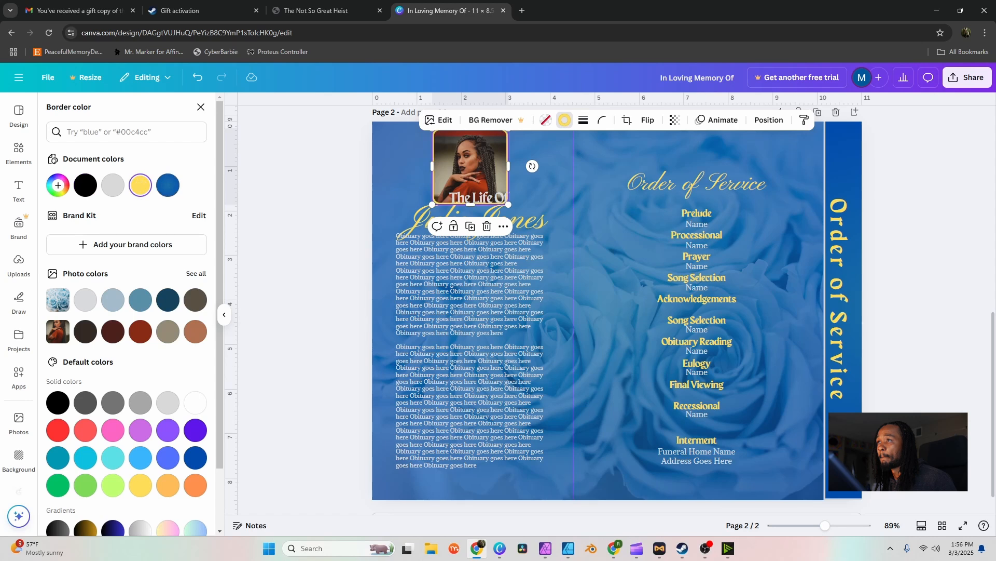
{"action": "left_click", "coordinate": [200, 107]}
- Center "The Life Of" over the name heading, then shrink both headings together and fit them between the portrait and the obituary
{"action": "left_click", "coordinate": [478, 198]}
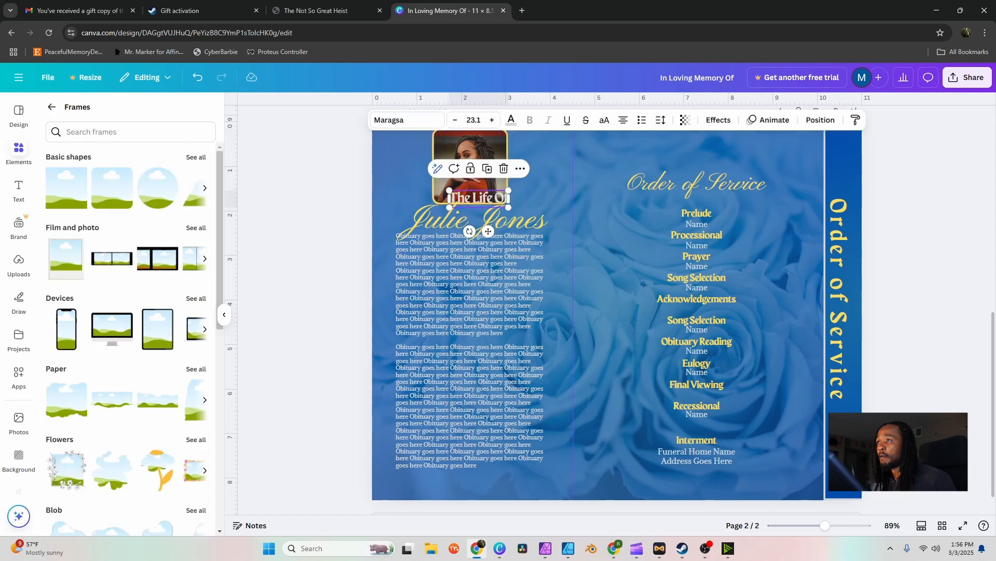
{"action": "left_click_drag", "start_coordinate": [478, 199], "coordinate": [469, 197]}
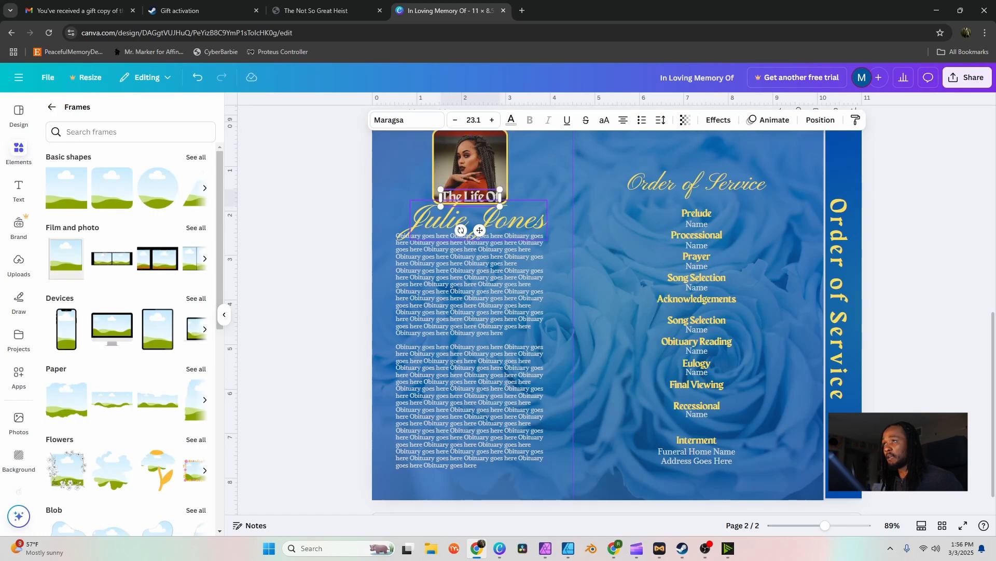
{"action": "left_click", "coordinate": [488, 220], "text": "shift"}
{"action": "left_click_drag", "start_coordinate": [410, 189], "coordinate": [468, 224]}
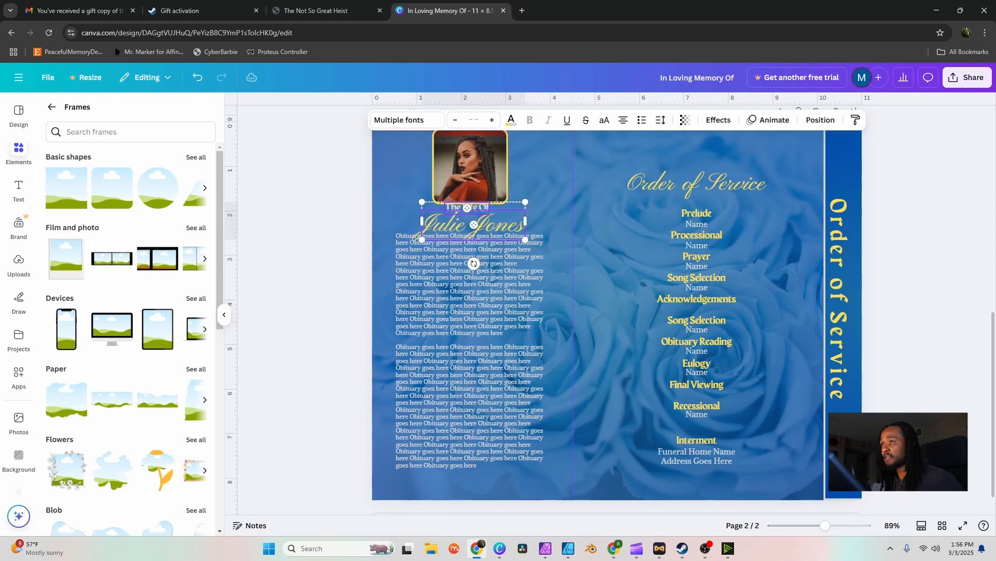
{"action": "key", "text": "Escape"}
- Move the bordered portrait to the upper-left corner of page 2 and make it slightly smaller
{"action": "left_click_drag", "start_coordinate": [470, 166], "coordinate": [416, 164]}
{"action": "left_click_drag", "start_coordinate": [454, 202], "coordinate": [449, 196]}
{"action": "left_click_drag", "start_coordinate": [415, 163], "coordinate": [418, 169]}
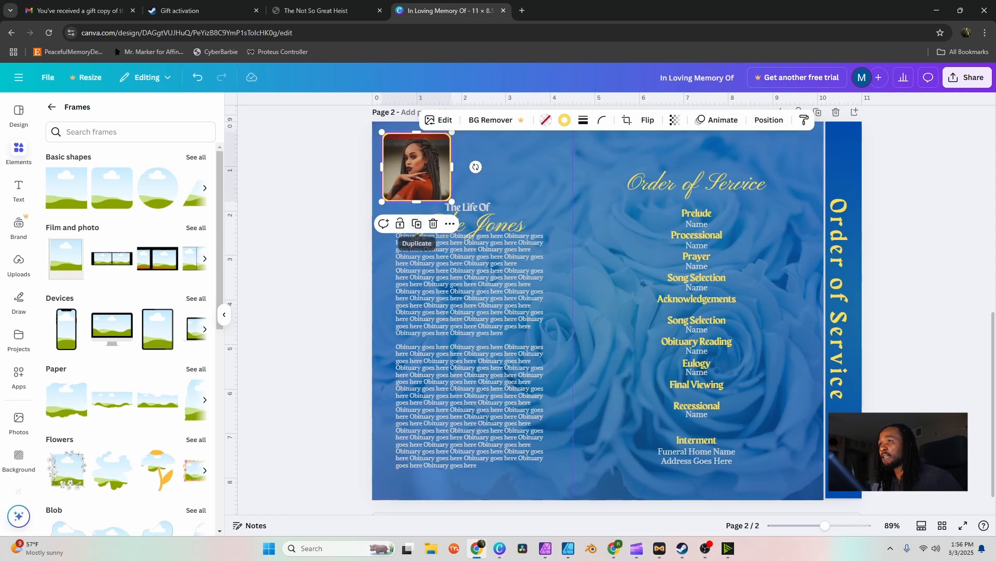
- Duplicate the portrait twice into an evenly spaced row of three, and scale the row to fit the left panel above the headings
{"action": "key", "text": "ctrl+d"}
{"action": "left_click_drag", "start_coordinate": [446, 198], "coordinate": [513, 191]}
{"action": "left_click", "coordinate": [490, 224]}
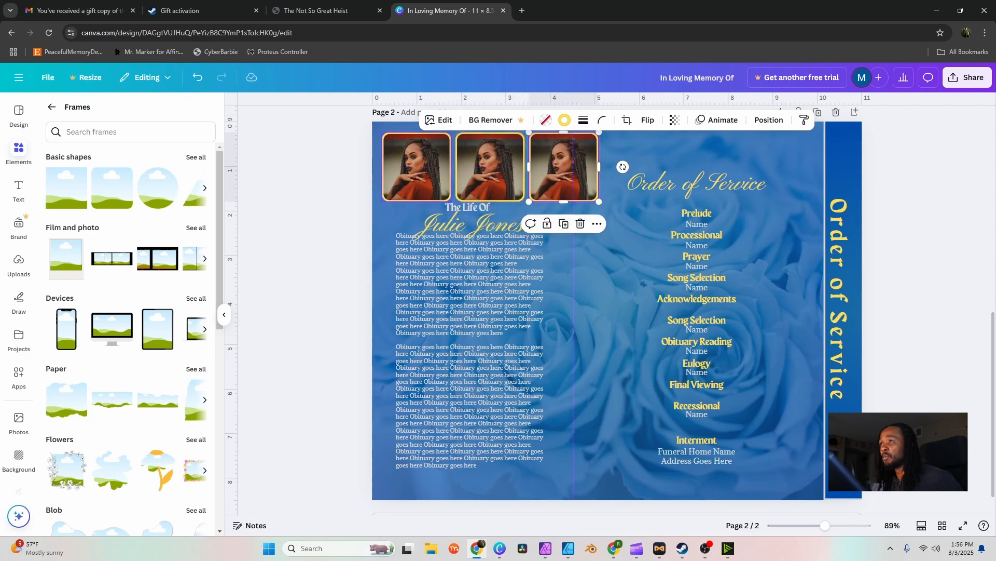
{"action": "left_click", "coordinate": [491, 169], "text": "shift"}
{"action": "left_click", "coordinate": [418, 169], "text": "shift"}
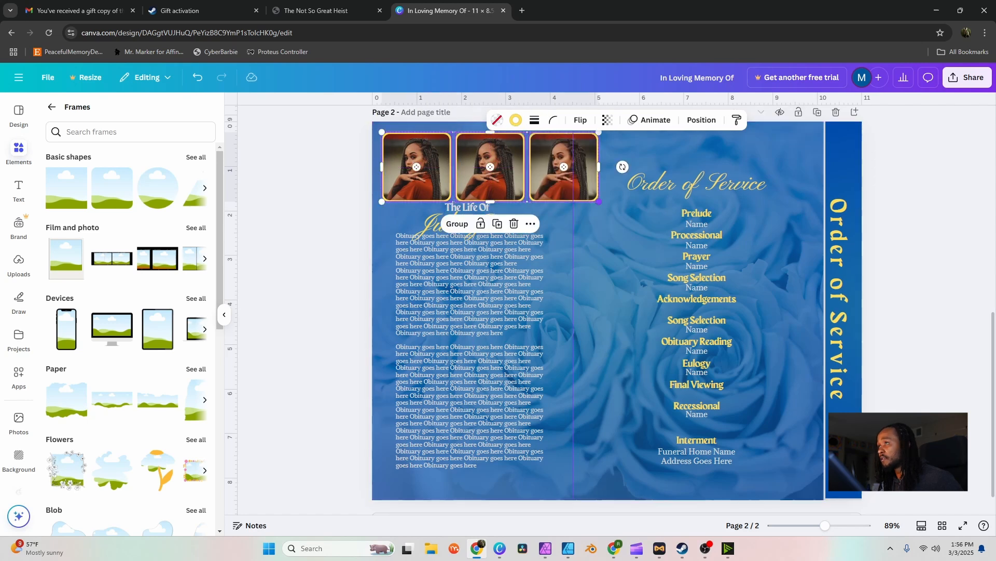
{"action": "left_click_drag", "start_coordinate": [599, 202], "coordinate": [534, 173]}
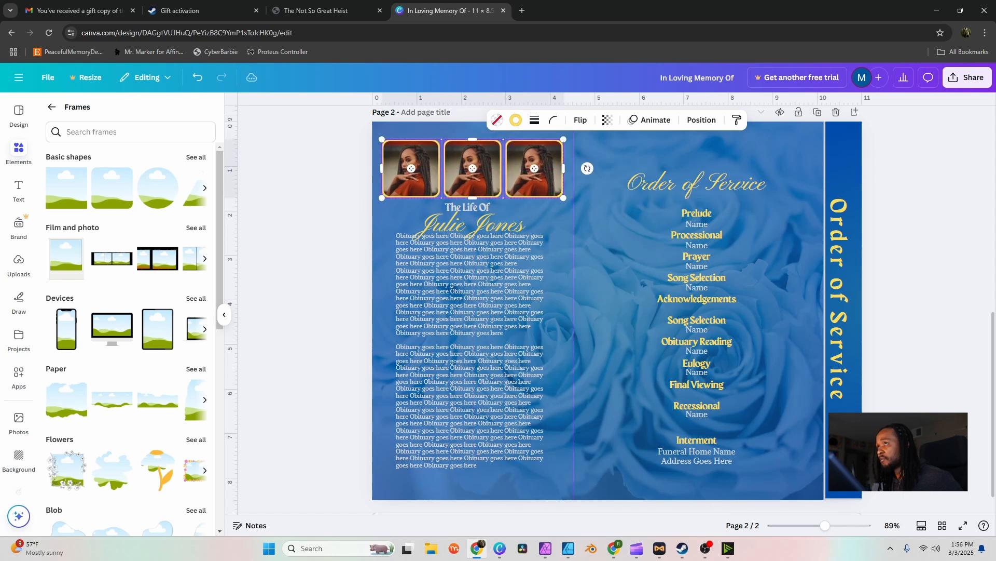
{"action": "key", "text": "Escape"}
- Add a blank page 3 after page 2
{"action": "scroll", "coordinate": [616, 310], "scroll_direction": "up", "scroll_amount": 4}
{"action": "scroll", "coordinate": [617, 310], "scroll_direction": "down", "scroll_amount": 5}
{"action": "scroll", "coordinate": [617, 309], "scroll_direction": "up", "scroll_amount": 5}
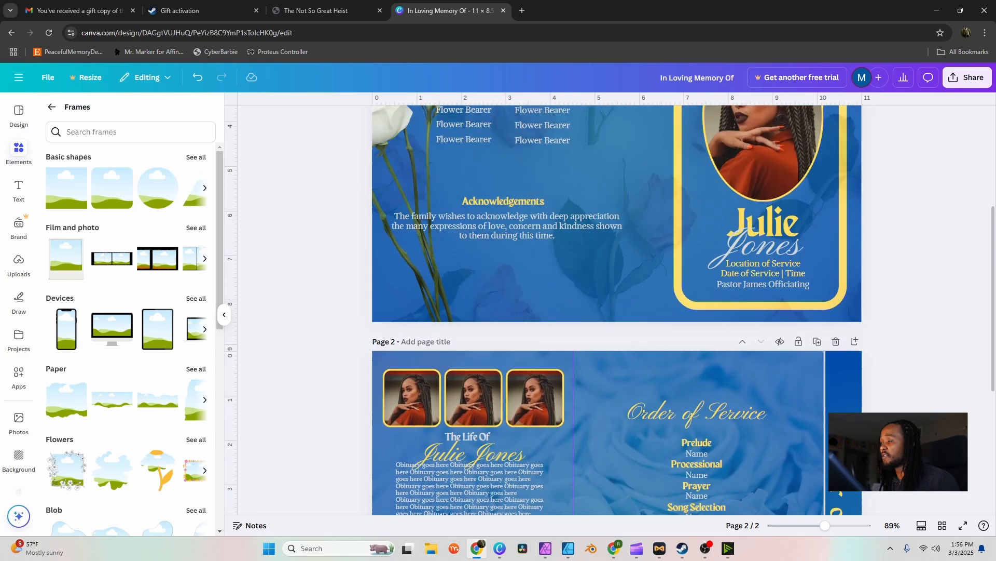
{"action": "scroll", "coordinate": [616, 310], "scroll_direction": "up", "scroll_amount": 5}
{"action": "scroll", "coordinate": [617, 310], "scroll_direction": "down", "scroll_amount": 10}
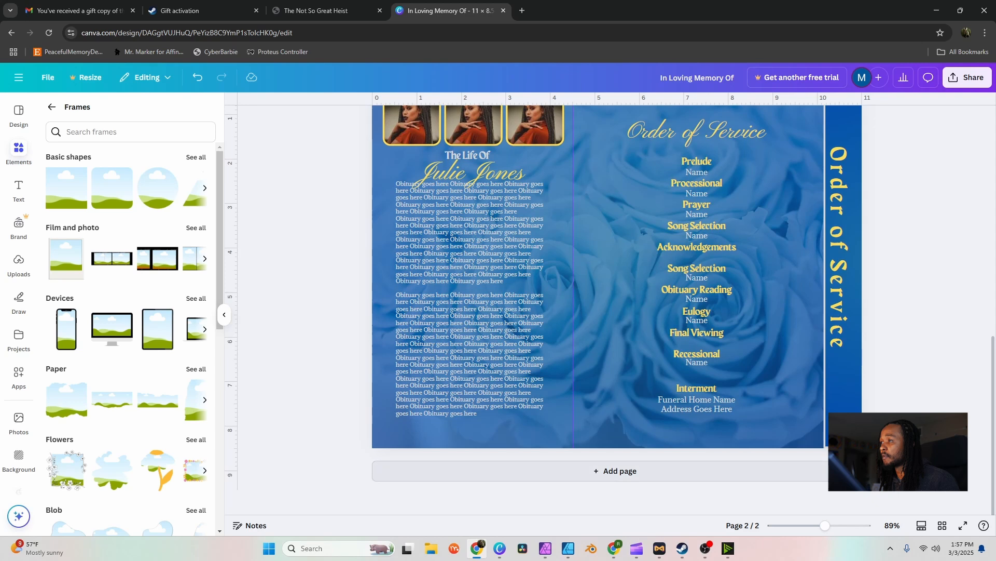
{"action": "left_click", "coordinate": [616, 471]}
{"action": "scroll", "coordinate": [616, 310], "scroll_direction": "up", "scroll_amount": 2}
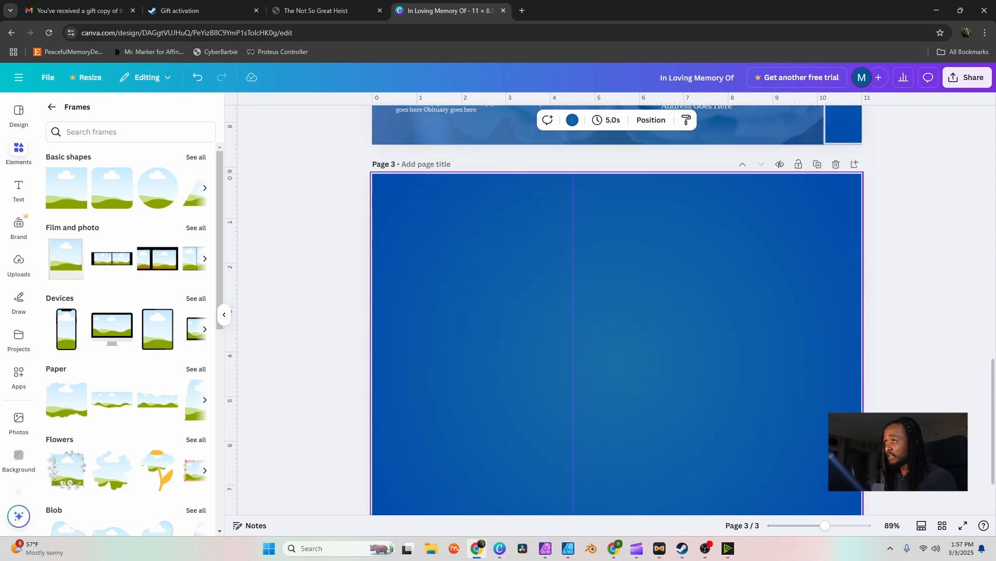
{"action": "scroll", "coordinate": [617, 310], "scroll_direction": "down", "scroll_amount": 2}
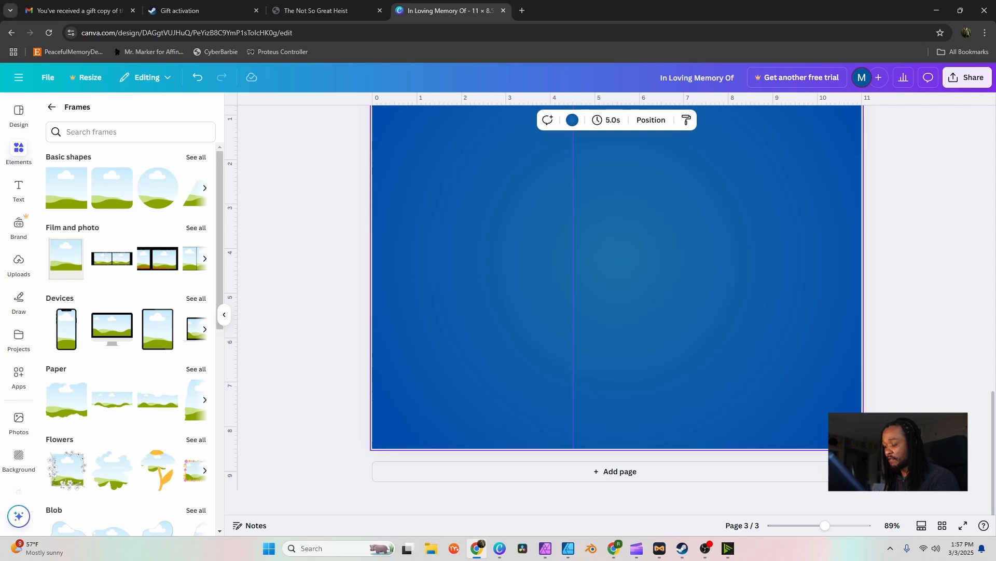
- Move the vertical guide to about 6.02 inches on the ruler
{"action": "scroll", "coordinate": [617, 306], "scroll_direction": "up", "scroll_amount": 5}
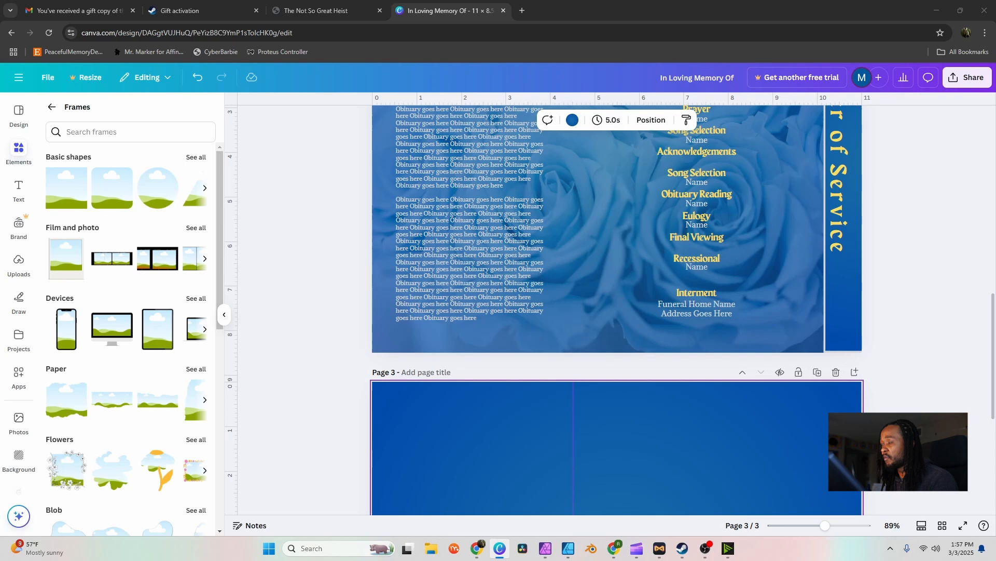
{"action": "scroll", "coordinate": [576, 311], "scroll_direction": "down", "scroll_amount": 2}
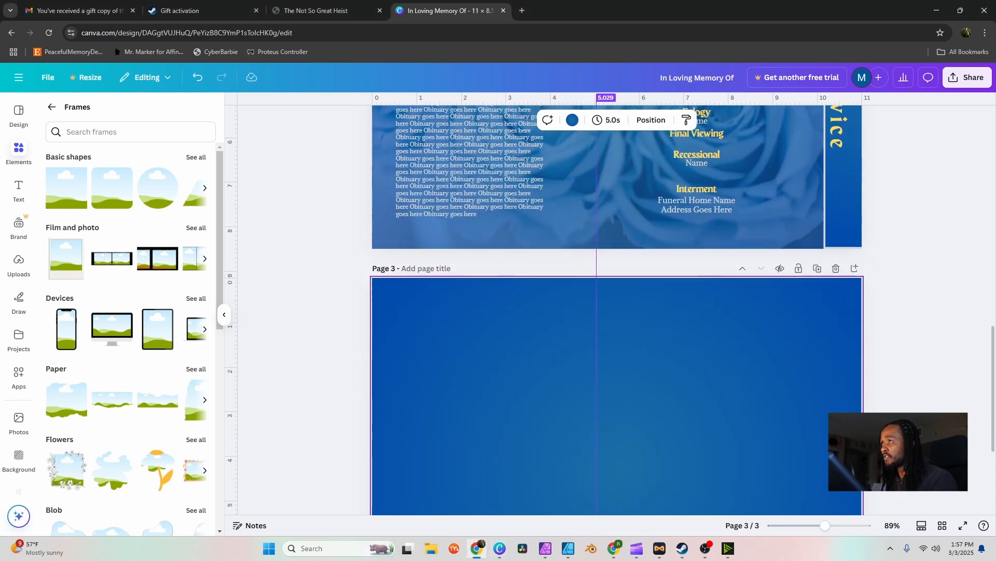
{"action": "left_click_drag", "start_coordinate": [601, 332], "coordinate": [627, 332]}
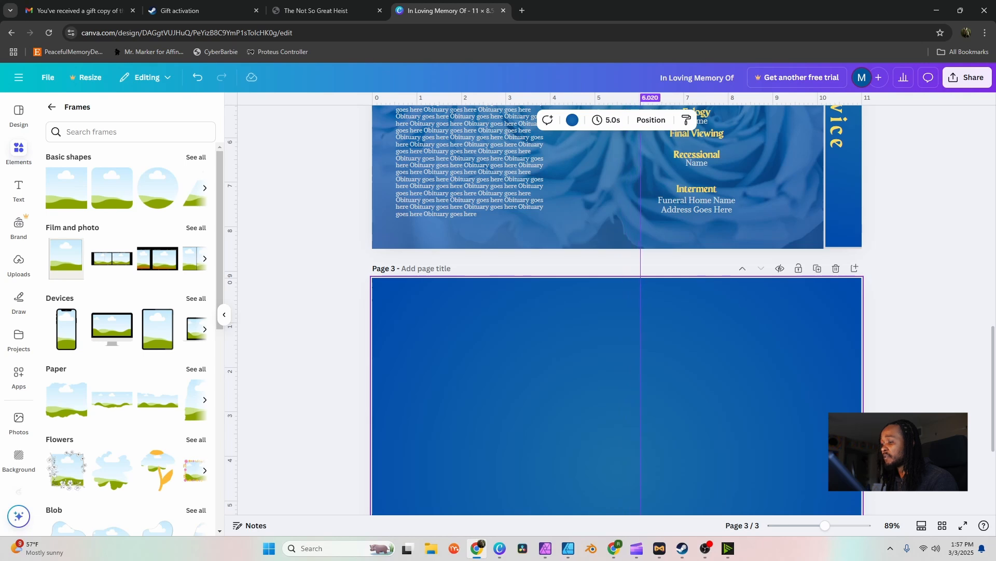
{"action": "scroll", "coordinate": [617, 311], "scroll_direction": "down", "scroll_amount": 2}
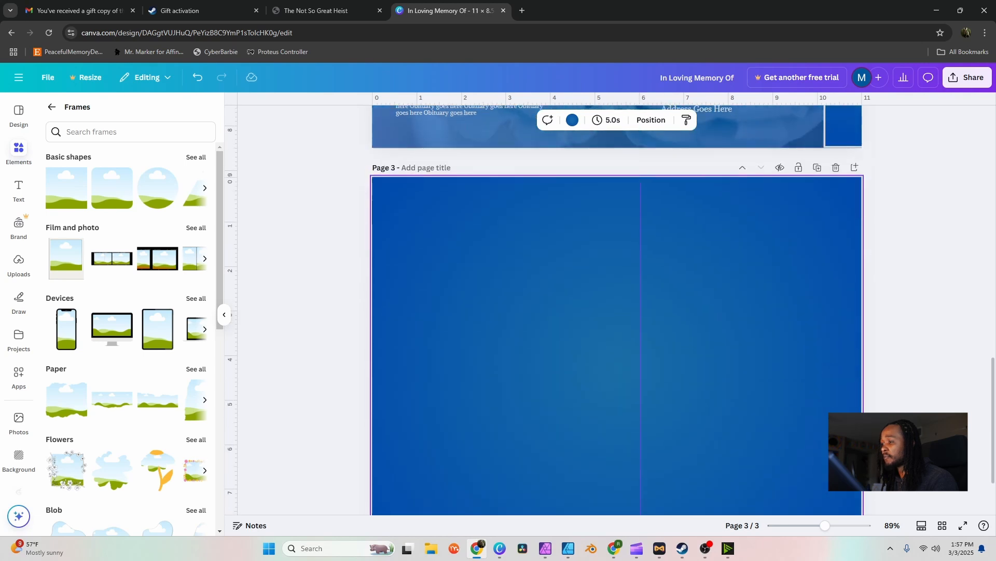
- Copy the obituary text box from page 2 and paste it onto page 3
{"action": "scroll", "coordinate": [618, 312], "scroll_direction": "up", "scroll_amount": 3}
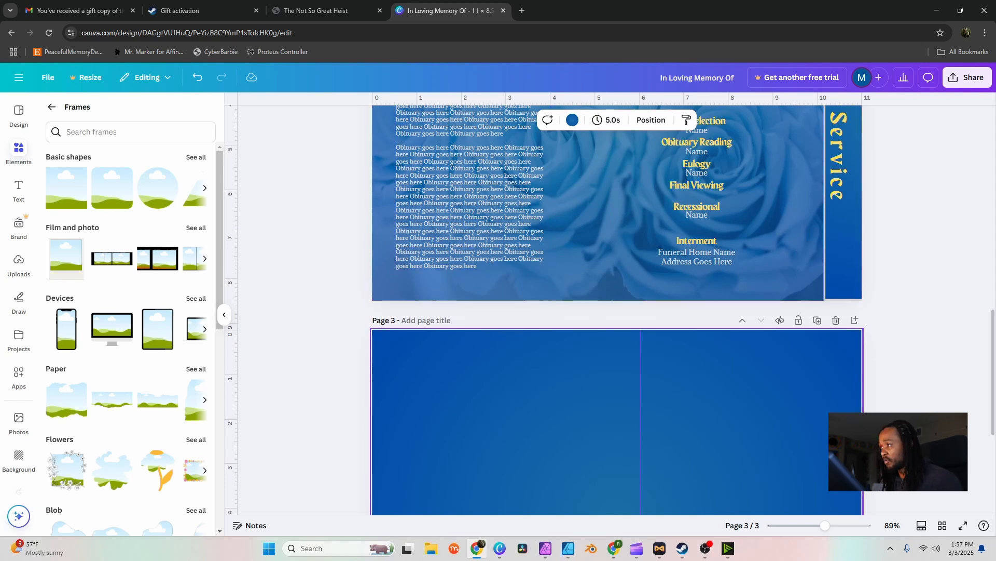
{"action": "scroll", "coordinate": [617, 311], "scroll_direction": "down", "scroll_amount": 1}
{"action": "scroll", "coordinate": [616, 311], "scroll_direction": "down", "scroll_amount": 3}
{"action": "scroll", "coordinate": [617, 311], "scroll_direction": "up", "scroll_amount": 3}
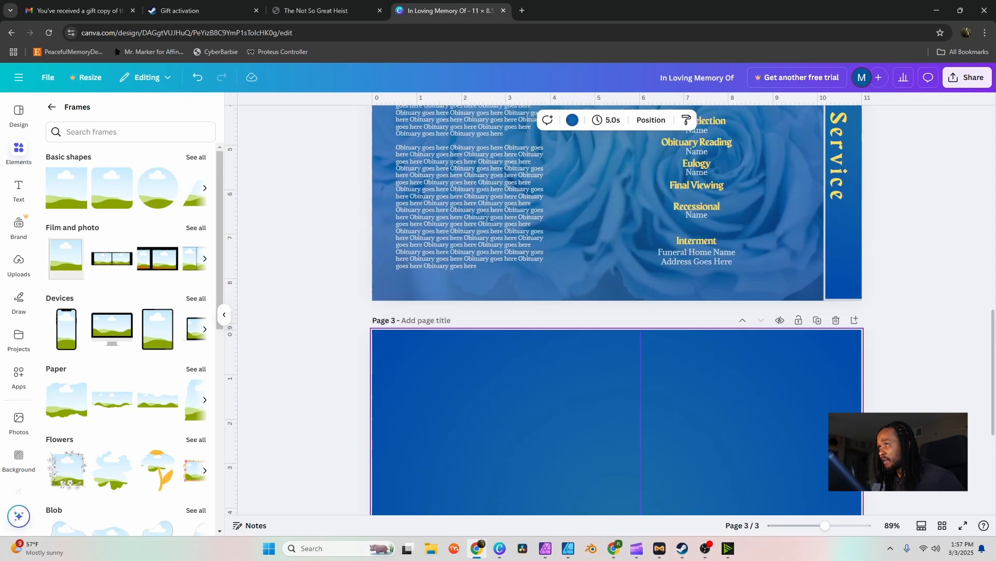
{"action": "left_click", "coordinate": [474, 208]}
{"action": "scroll", "coordinate": [474, 208], "scroll_direction": "up", "scroll_amount": 5}
{"action": "scroll", "coordinate": [473, 208], "scroll_direction": "down", "scroll_amount": 2}
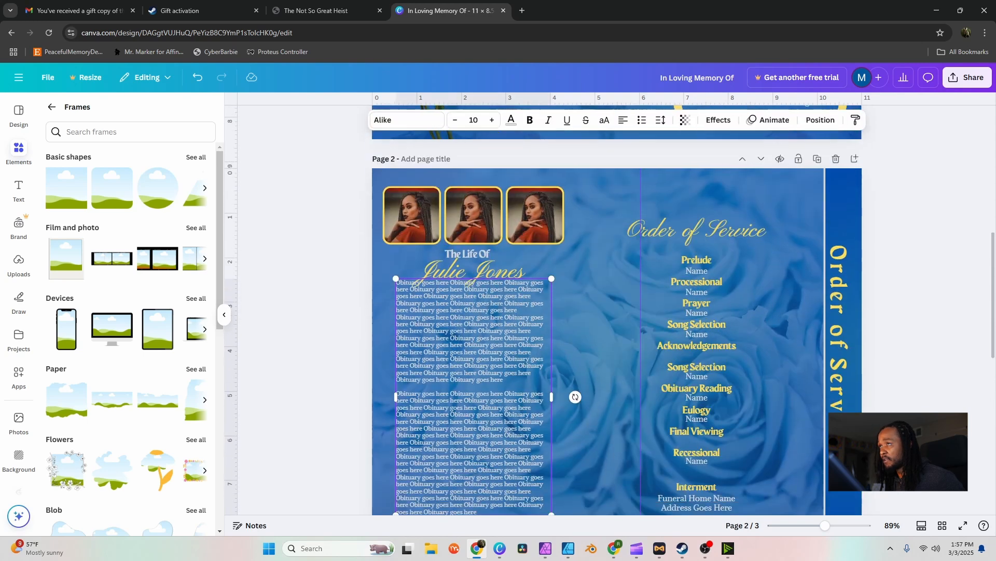
{"action": "scroll", "coordinate": [617, 363], "scroll_direction": "down", "scroll_amount": 4}
{"action": "left_click", "coordinate": [651, 384]}
{"action": "key", "text": "ctrl+v"}
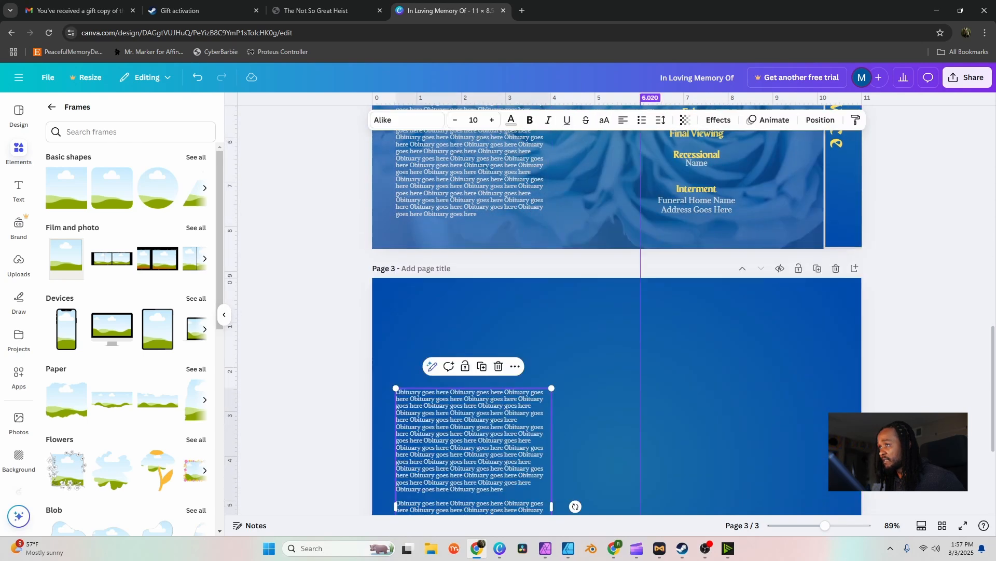
- Position the pasted obituary text on page 3 between the vertical guide and the page's right edge, leaving room for the side tab
{"action": "left_click_drag", "start_coordinate": [473, 442], "coordinate": [730, 363]}
{"action": "left_click", "coordinate": [903, 342]}
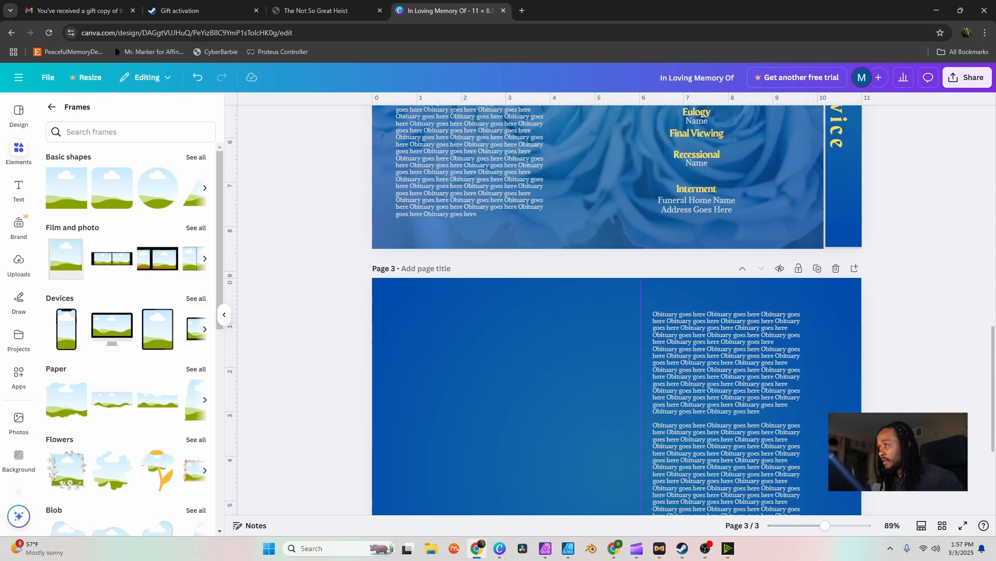
{"action": "scroll", "coordinate": [729, 311], "scroll_direction": "down", "scroll_amount": 4}
{"action": "left_click_drag", "start_coordinate": [729, 270], "coordinate": [729, 274]}
{"action": "scroll", "coordinate": [729, 274], "scroll_direction": "up", "scroll_amount": 4}
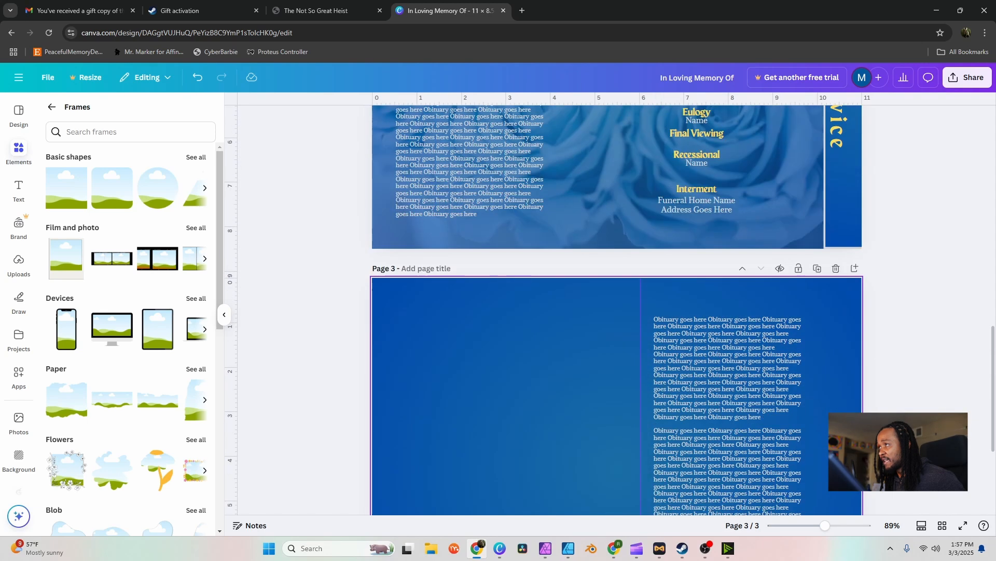
- Copy the vertical side tab with its "Order of Service" label from page 2 to the right edge of page 3
{"action": "left_click", "coordinate": [837, 203]}
{"action": "scroll", "coordinate": [837, 203], "scroll_direction": "up", "scroll_amount": 3}
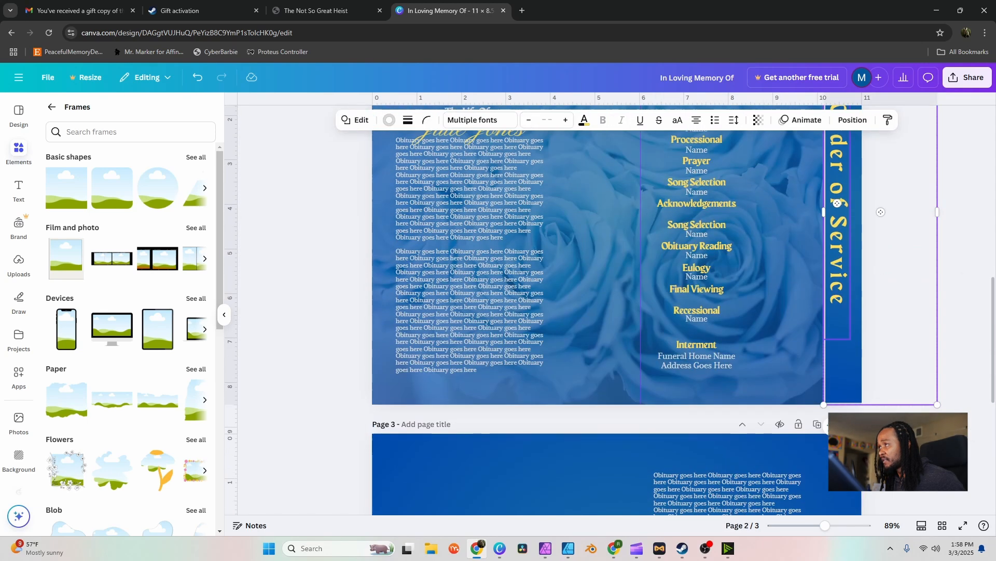
{"action": "scroll", "coordinate": [837, 203], "scroll_direction": "down", "scroll_amount": 5}
{"action": "left_click_drag", "start_coordinate": [837, 203], "coordinate": [837, 351]}
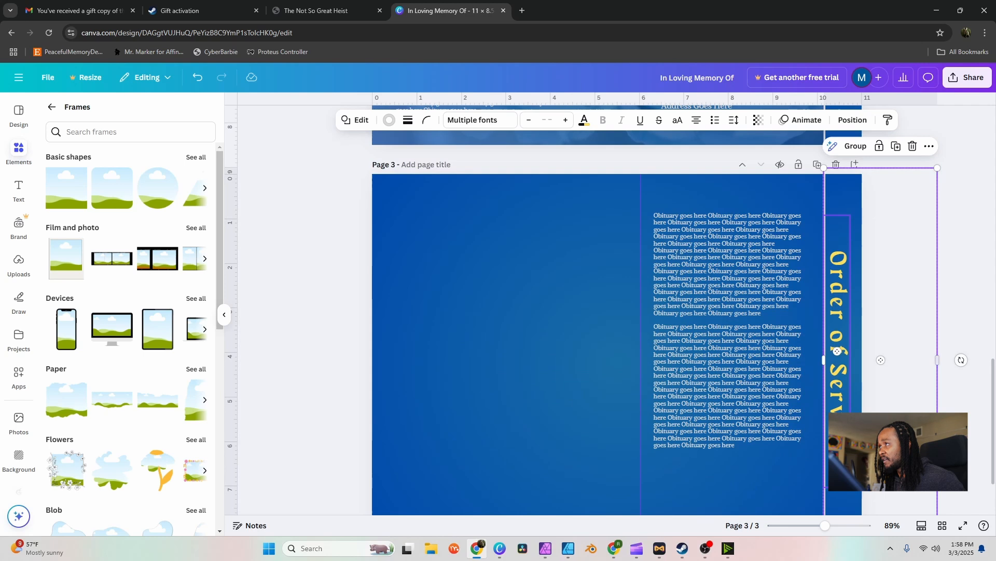
- Replace the side tab label on page 3 with "Obtituary"
{"action": "left_click", "coordinate": [837, 351]}
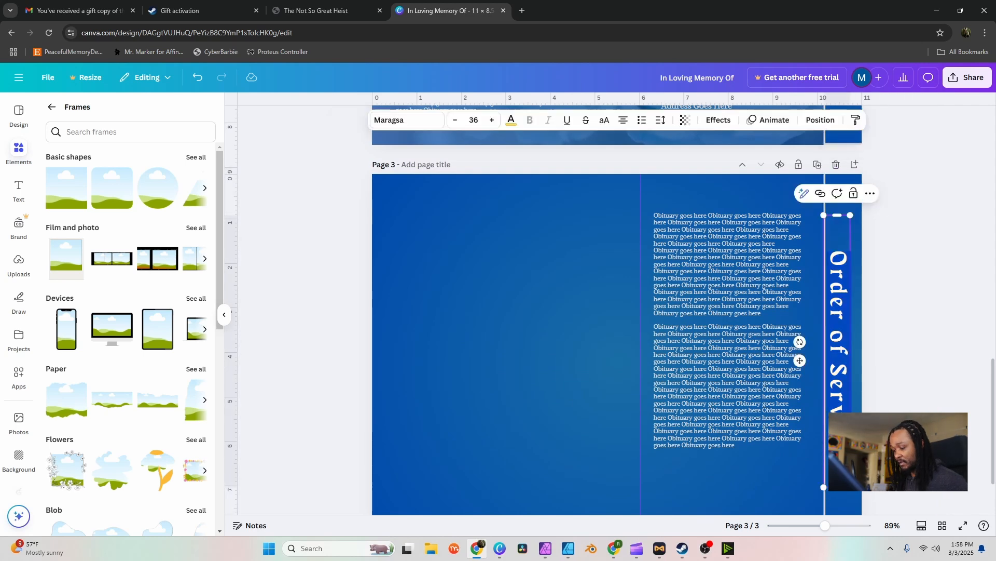
{"action": "type", "text": "Obtia"}
{"action": "key", "text": "BackSpace"}
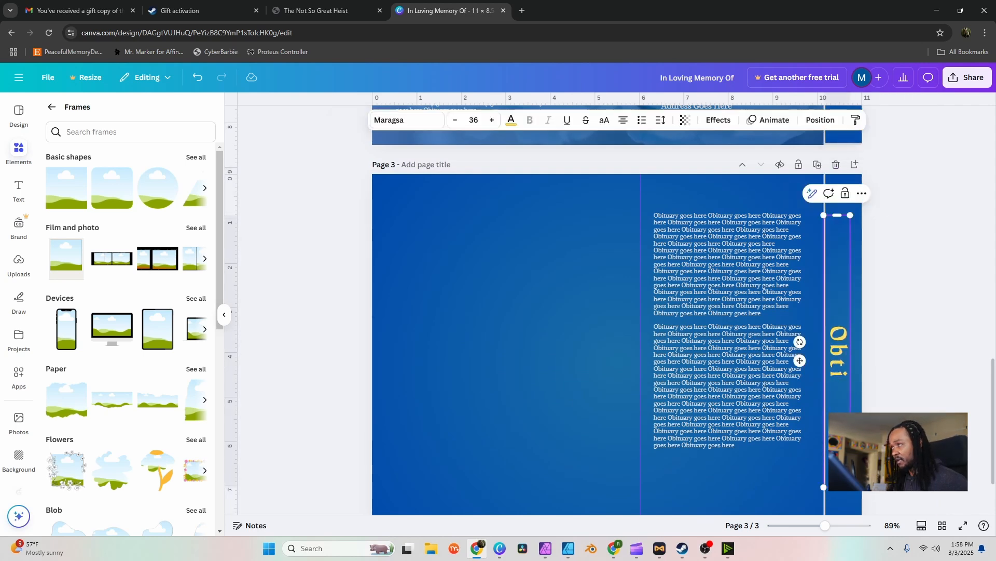
{"action": "type", "text": "tuary"}
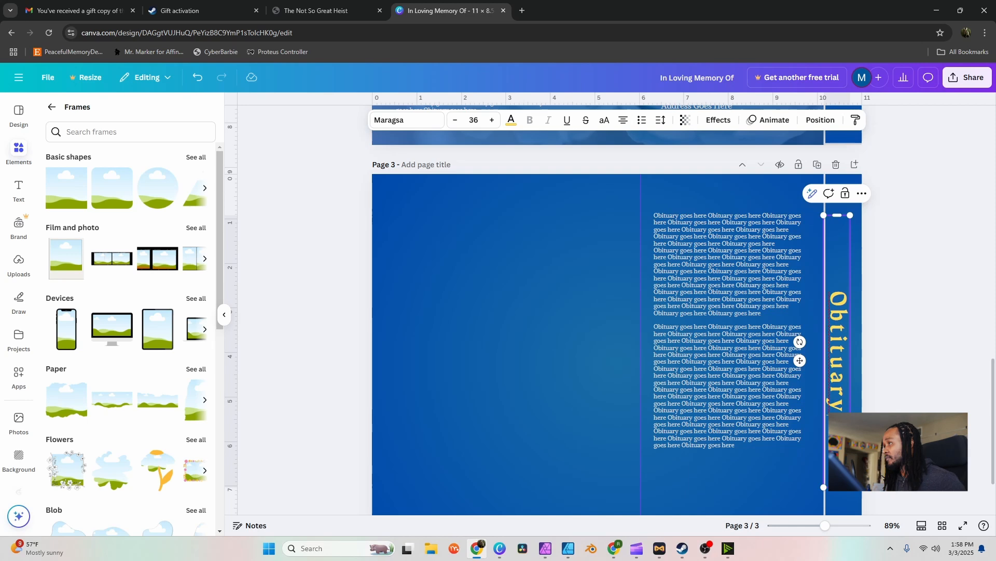
{"action": "left_click", "coordinate": [916, 291]}
{"action": "scroll", "coordinate": [737, 290], "scroll_direction": "down", "scroll_amount": 2}
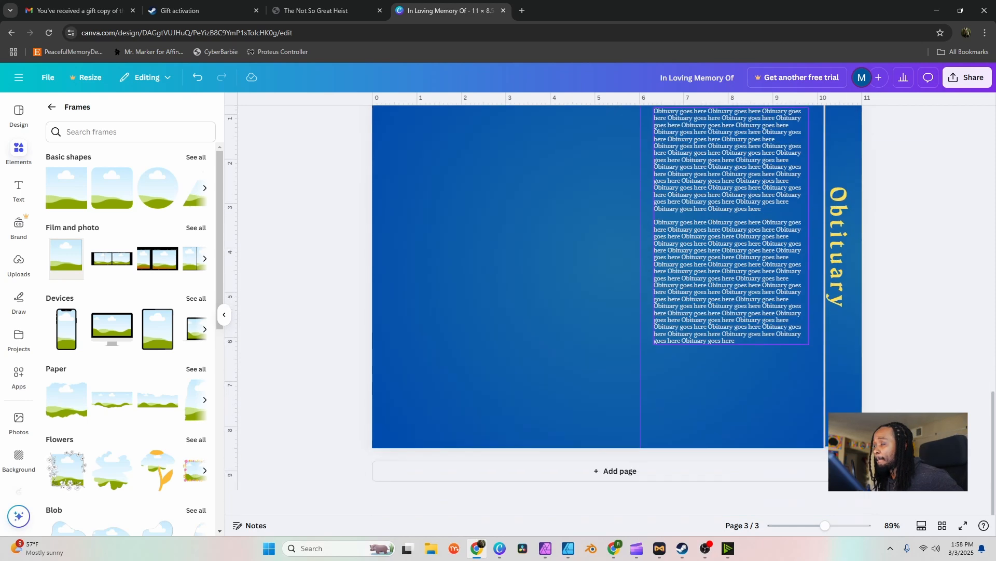
{"action": "scroll", "coordinate": [737, 290], "scroll_direction": "up", "scroll_amount": 2}
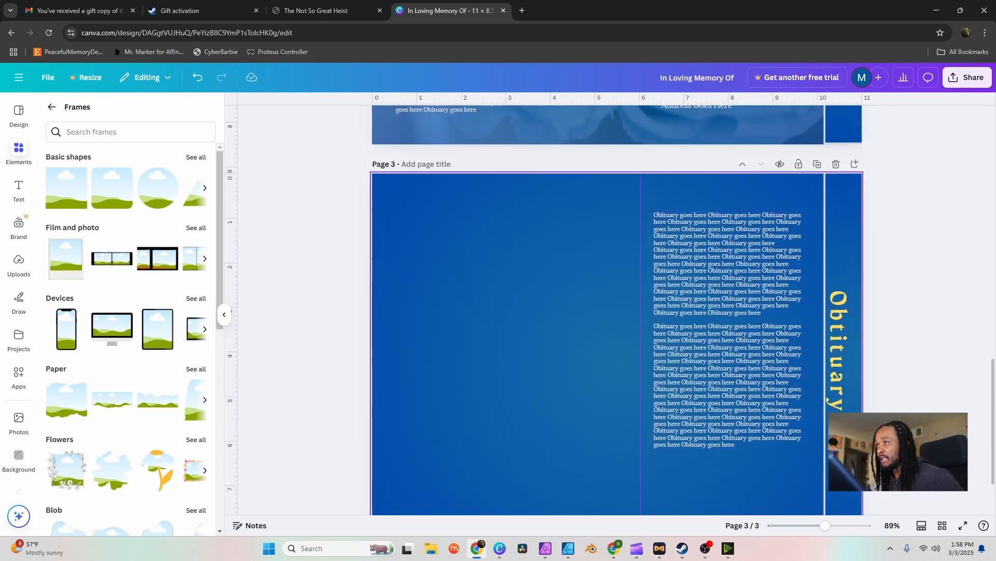
- Copy the full-page rose background image from page 2 and paste it onto page 3
{"action": "scroll", "coordinate": [618, 311], "scroll_direction": "up", "scroll_amount": 4}
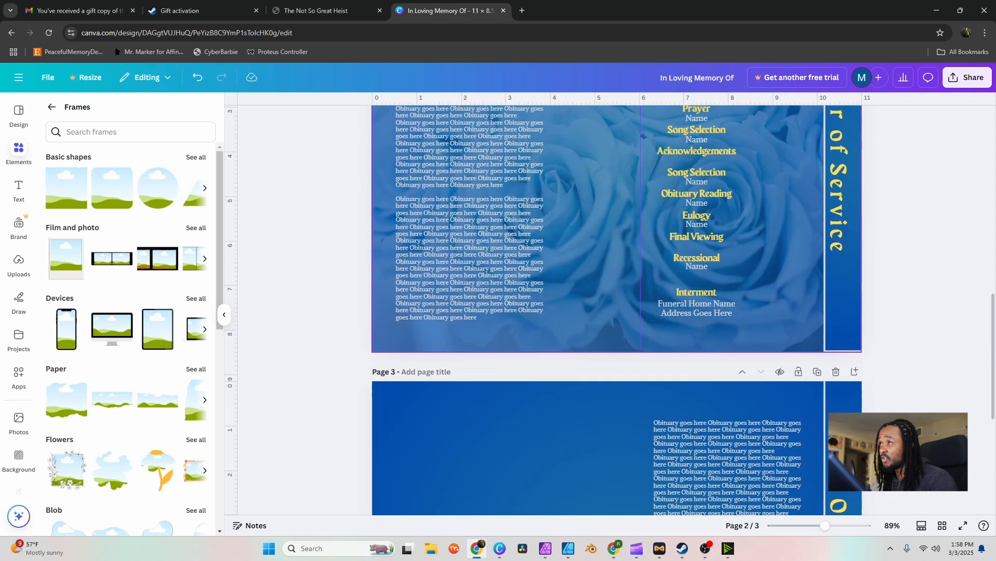
{"action": "scroll", "coordinate": [618, 312], "scroll_direction": "down", "scroll_amount": 5}
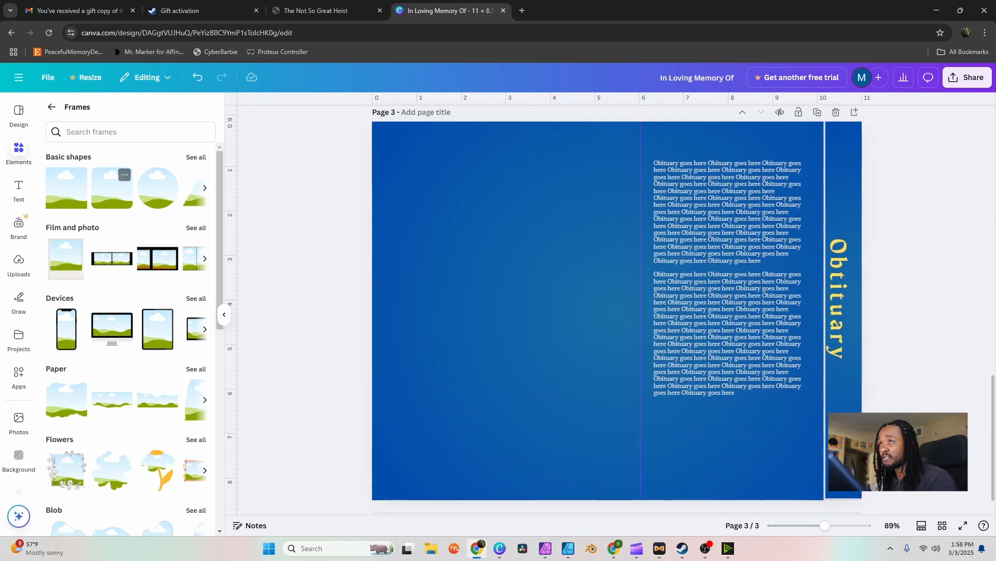
{"action": "scroll", "coordinate": [618, 311], "scroll_direction": "up", "scroll_amount": 8}
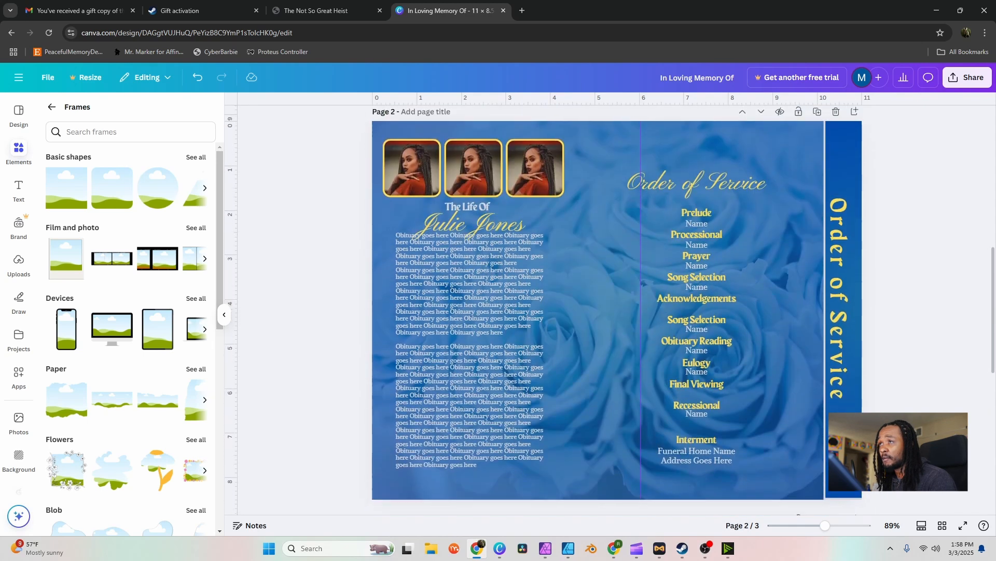
{"action": "scroll", "coordinate": [618, 312], "scroll_direction": "down", "scroll_amount": 7}
{"action": "scroll", "coordinate": [597, 234], "scroll_direction": "up", "scroll_amount": 3}
{"action": "left_click", "coordinate": [597, 224]}
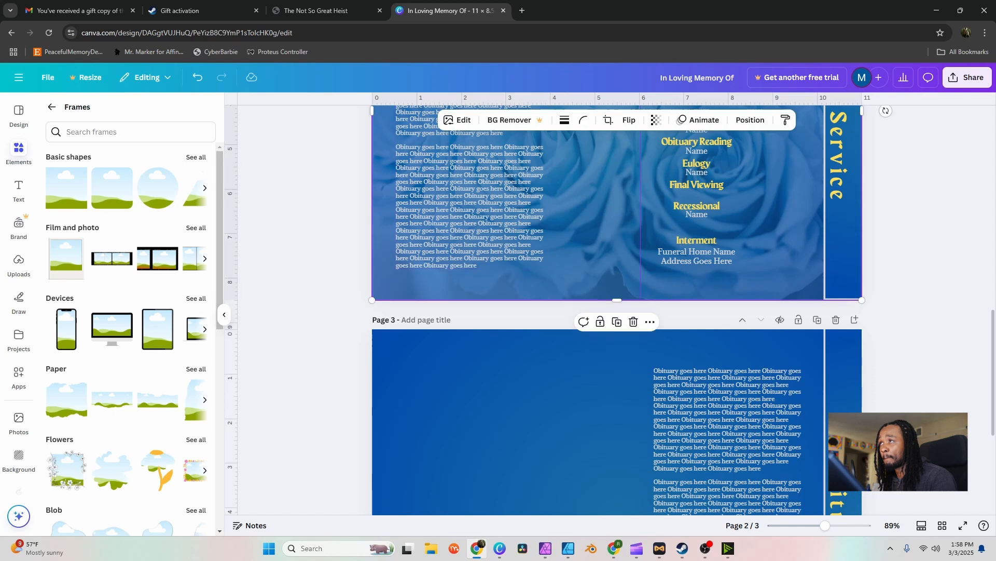
{"action": "scroll", "coordinate": [618, 311], "scroll_direction": "up", "scroll_amount": 10}
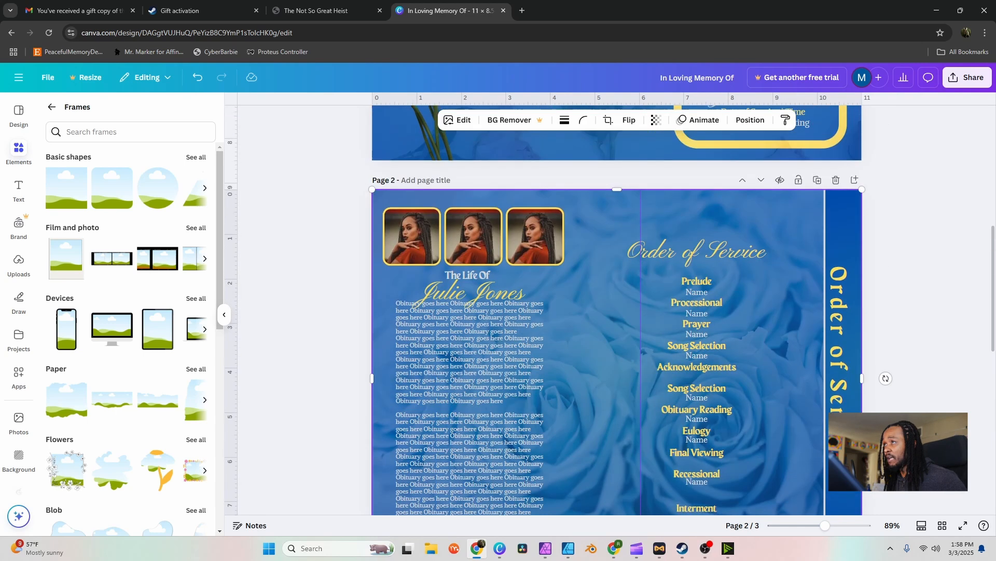
{"action": "scroll", "coordinate": [617, 311], "scroll_direction": "down", "scroll_amount": 11}
{"action": "scroll", "coordinate": [618, 312], "scroll_direction": "down", "scroll_amount": 2}
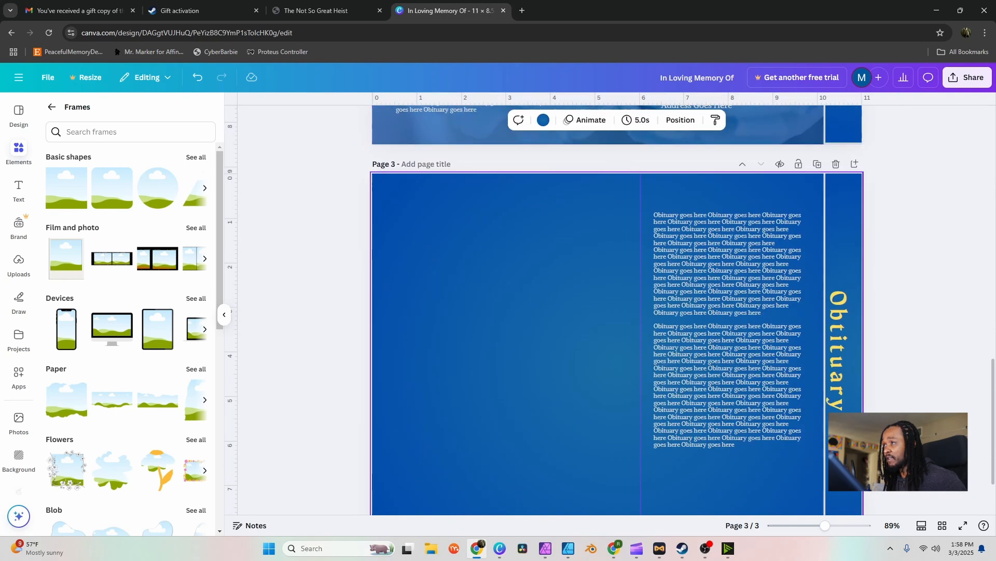
{"action": "key", "text": "ctrl+v"}
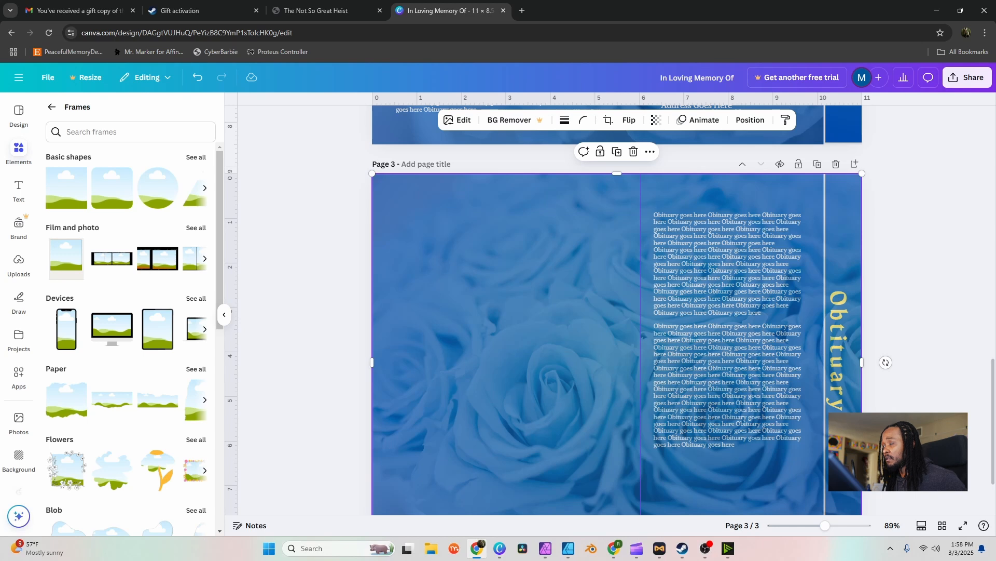
- Send the pasted rose image on page 3 to the back, behind the obituary text and side tab
{"action": "left_click", "coordinate": [751, 120]}
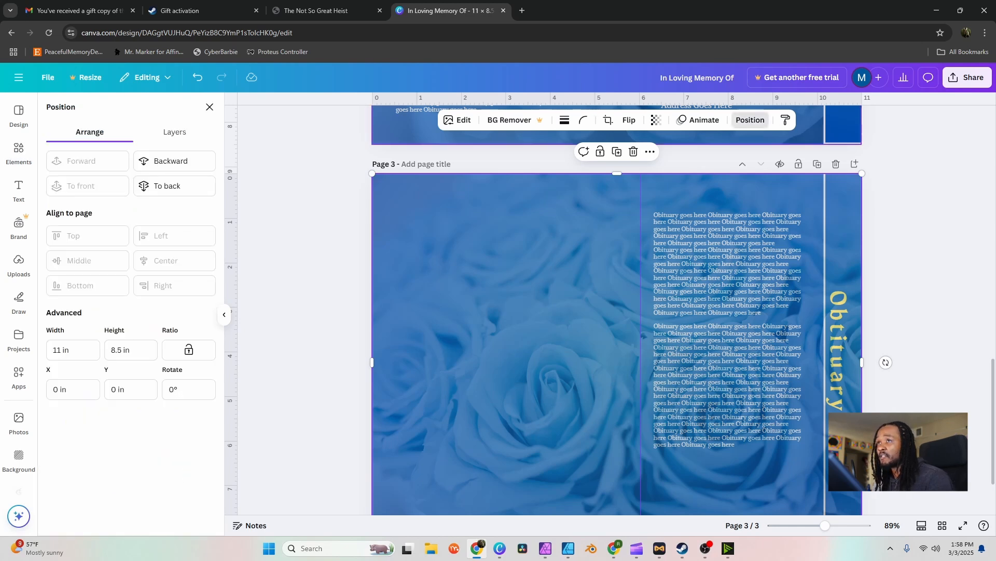
{"action": "left_click", "coordinate": [174, 185]}
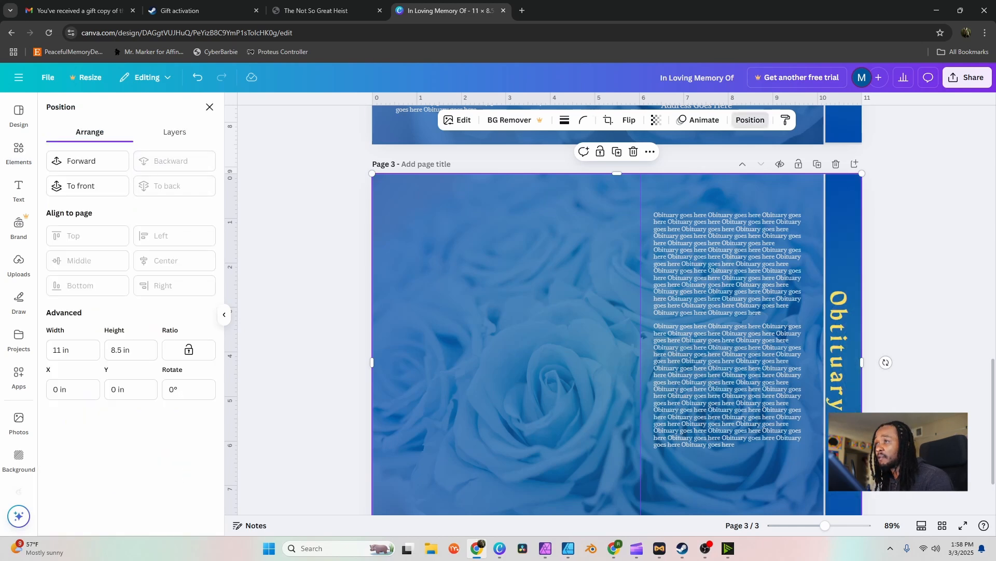
{"action": "left_click", "coordinate": [210, 107]}
{"action": "left_click", "coordinate": [306, 224]}
- Review page 3's background, obituary text and side tab against the layout of page 2
{"action": "scroll", "coordinate": [618, 312], "scroll_direction": "up", "scroll_amount": 1}
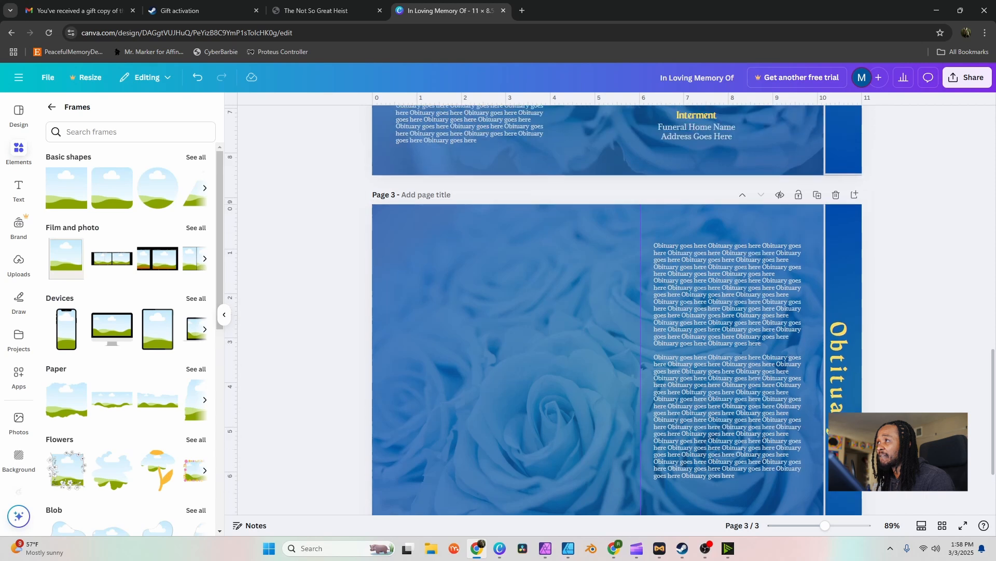
{"action": "scroll", "coordinate": [618, 312], "scroll_direction": "down", "scroll_amount": 2}
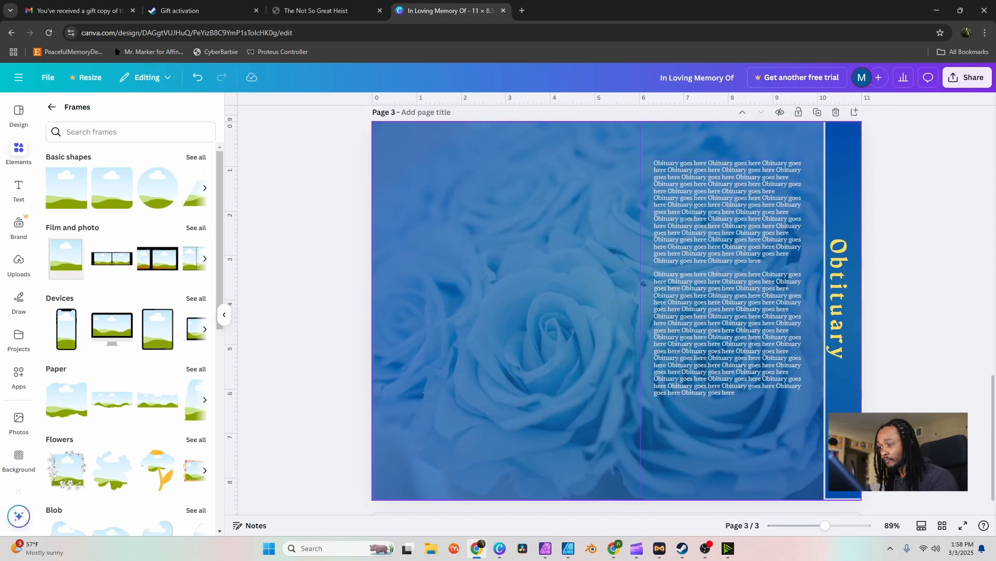
{"action": "scroll", "coordinate": [643, 283], "scroll_direction": "up", "scroll_amount": 5}
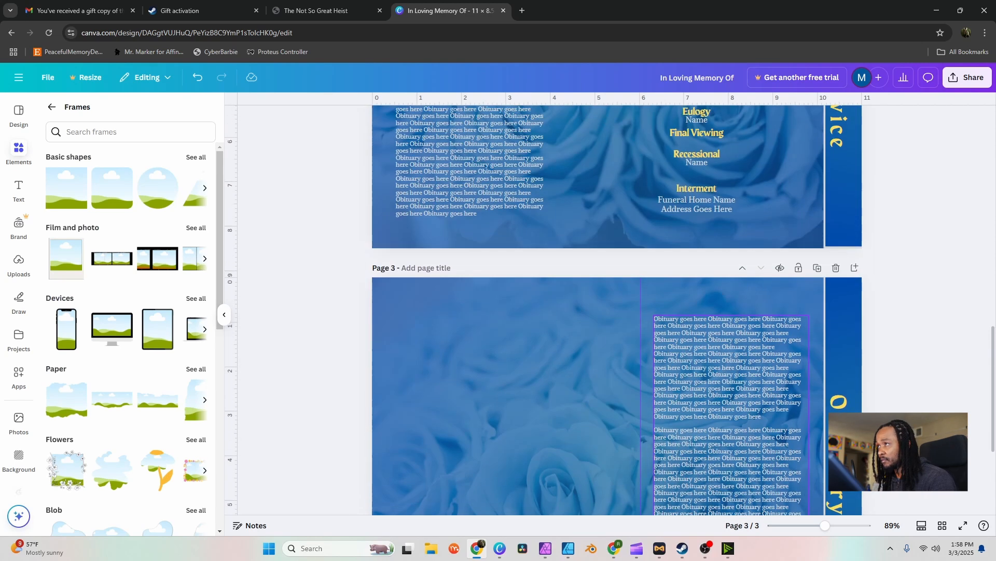
{"action": "scroll", "coordinate": [644, 283], "scroll_direction": "down", "scroll_amount": 5}
{"action": "scroll", "coordinate": [644, 208], "scroll_direction": "up", "scroll_amount": 5}
{"action": "scroll", "coordinate": [618, 260], "scroll_direction": "up", "scroll_amount": 3}
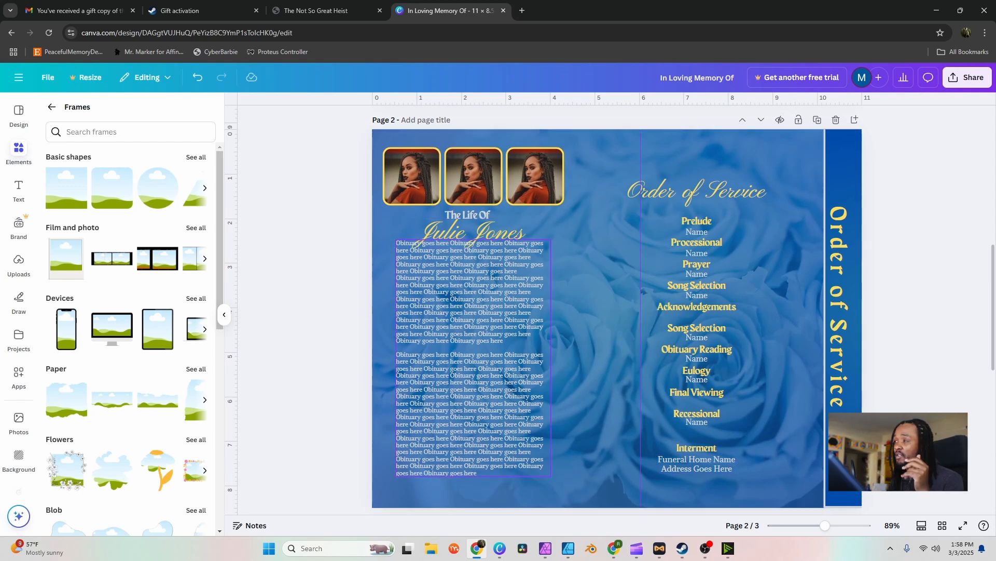
{"action": "scroll", "coordinate": [617, 307], "scroll_direction": "down", "scroll_amount": 9}
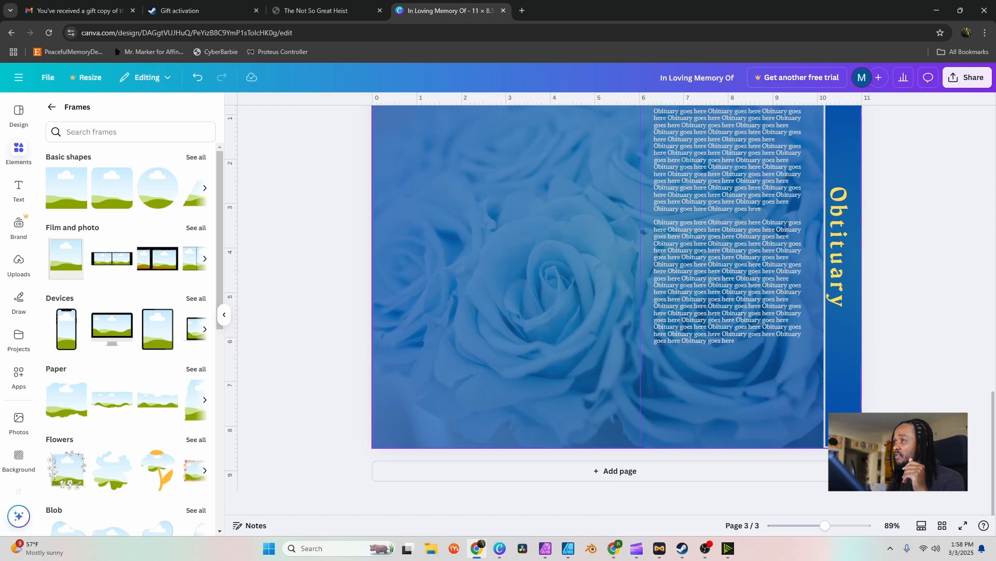
{"action": "scroll", "coordinate": [617, 307], "scroll_direction": "up", "scroll_amount": 3}
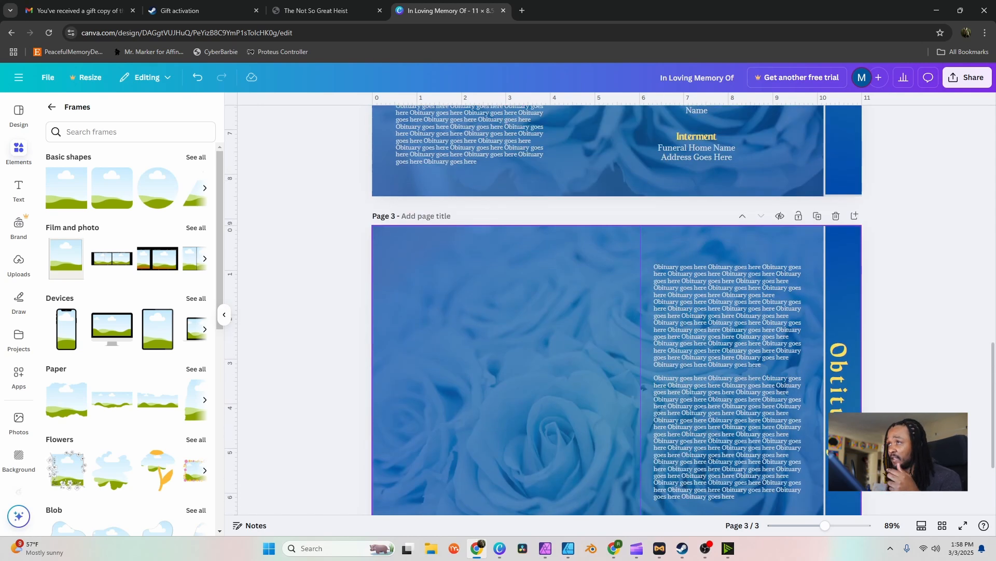
{"action": "scroll", "coordinate": [618, 306], "scroll_direction": "down", "scroll_amount": 2}
{"action": "scroll", "coordinate": [618, 307], "scroll_direction": "up", "scroll_amount": 2}
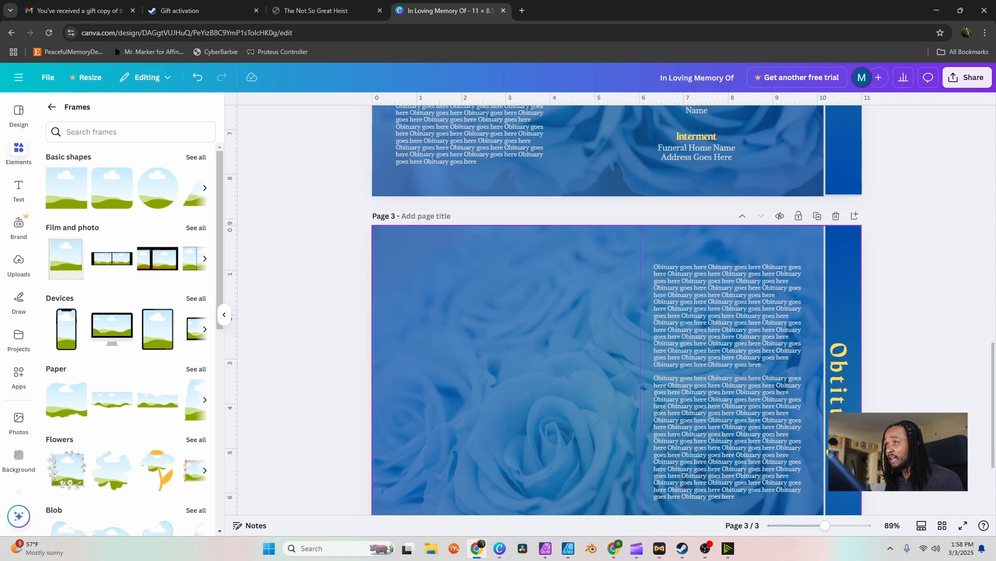
{"action": "left_click", "coordinate": [482, 316]}
{"action": "scroll", "coordinate": [483, 317], "scroll_direction": "down", "scroll_amount": 3}
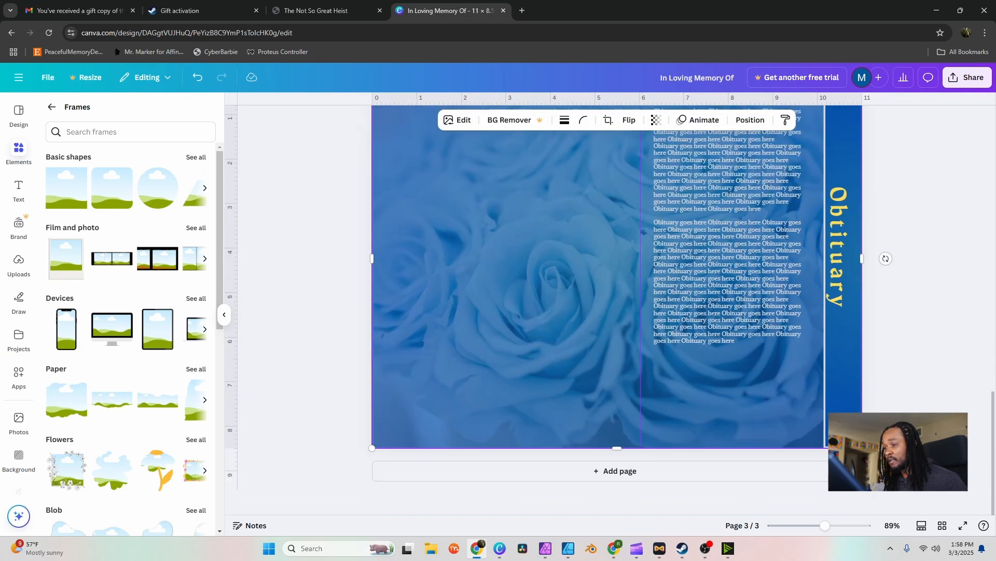
{"action": "scroll", "coordinate": [617, 306], "scroll_direction": "up", "scroll_amount": 2}
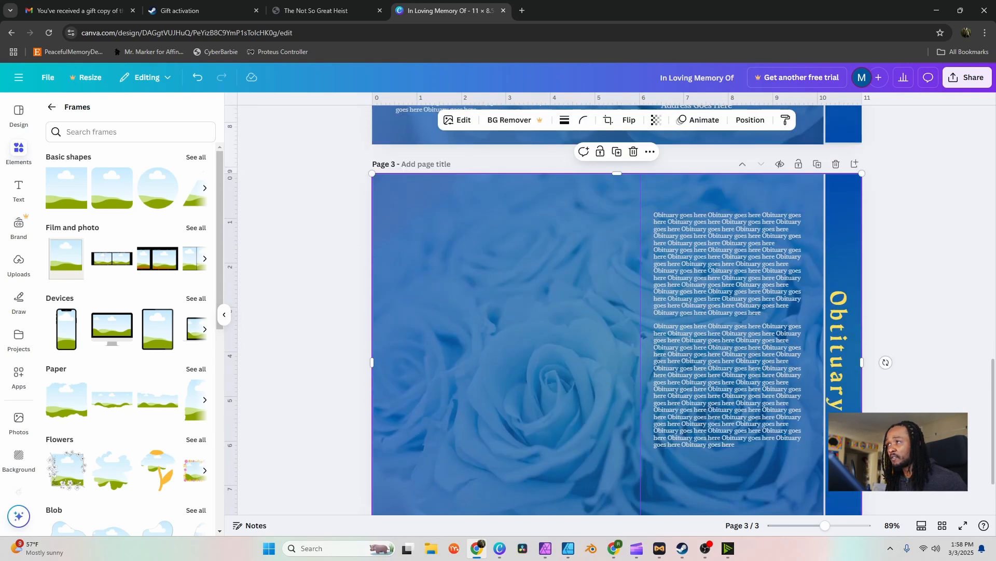
- Copy the script name heading from page 2 to the upper left area of page 3 and replace its text with "Memories"
{"action": "scroll", "coordinate": [643, 336], "scroll_direction": "up", "scroll_amount": 8}
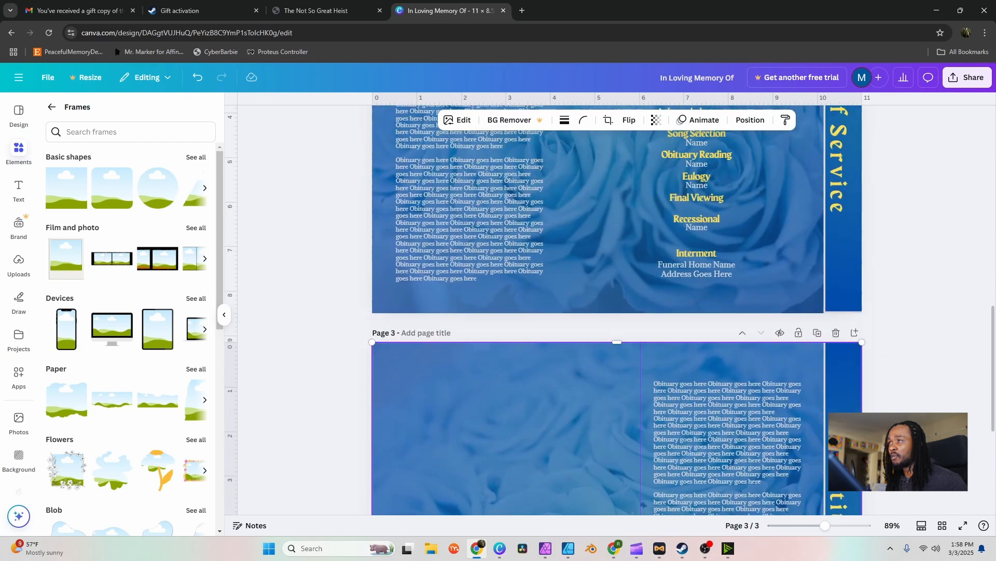
{"action": "left_click", "coordinate": [474, 285]}
{"action": "key", "text": "ctrl+c"}
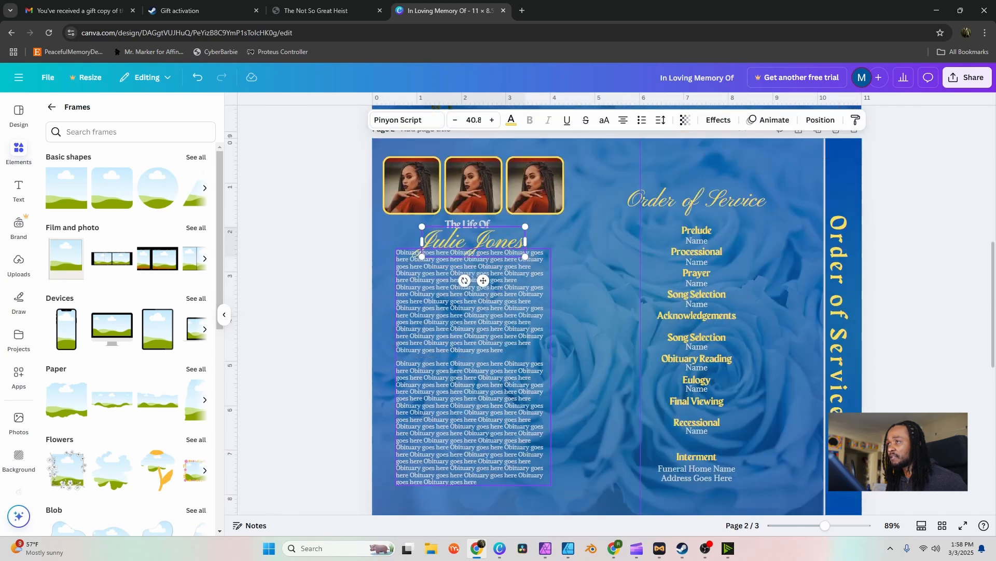
{"action": "scroll", "coordinate": [617, 312], "scroll_direction": "down", "scroll_amount": 8}
{"action": "key", "text": "ctrl+v"}
{"action": "left_click_drag", "start_coordinate": [473, 277], "coordinate": [473, 206]}
{"action": "double_click", "coordinate": [474, 206]}
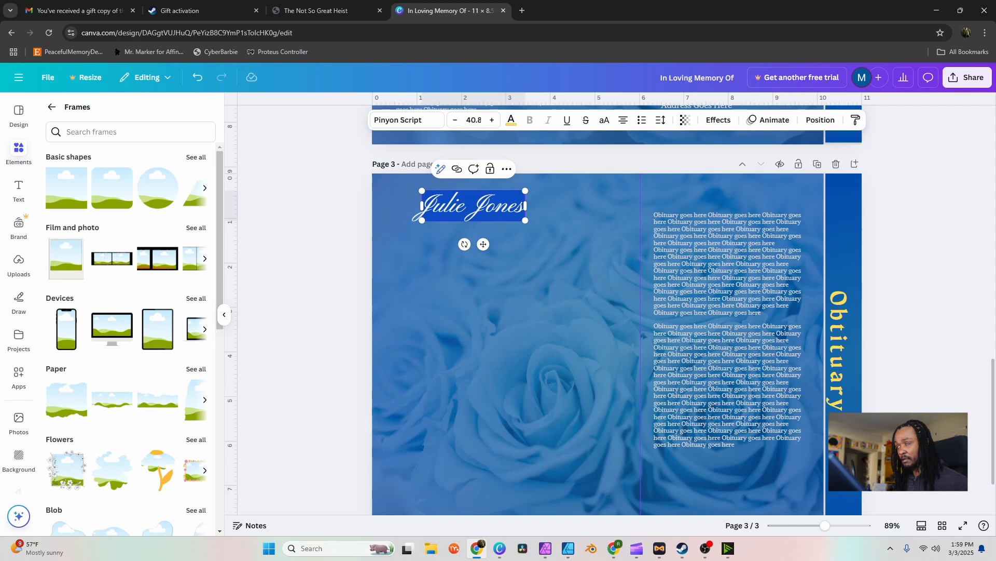
{"action": "type", "text": "Memories"}
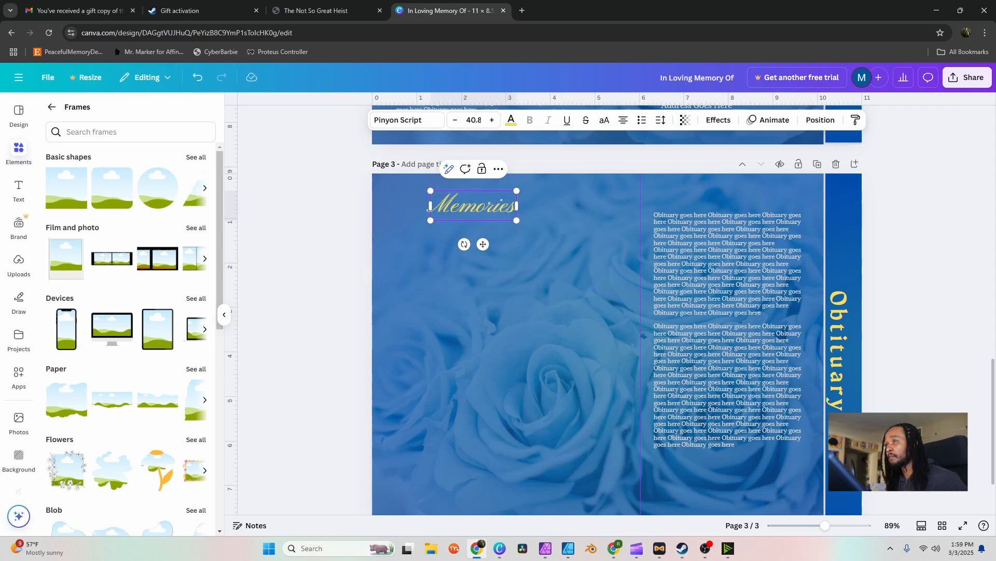
{"action": "left_click", "coordinate": [327, 218]}
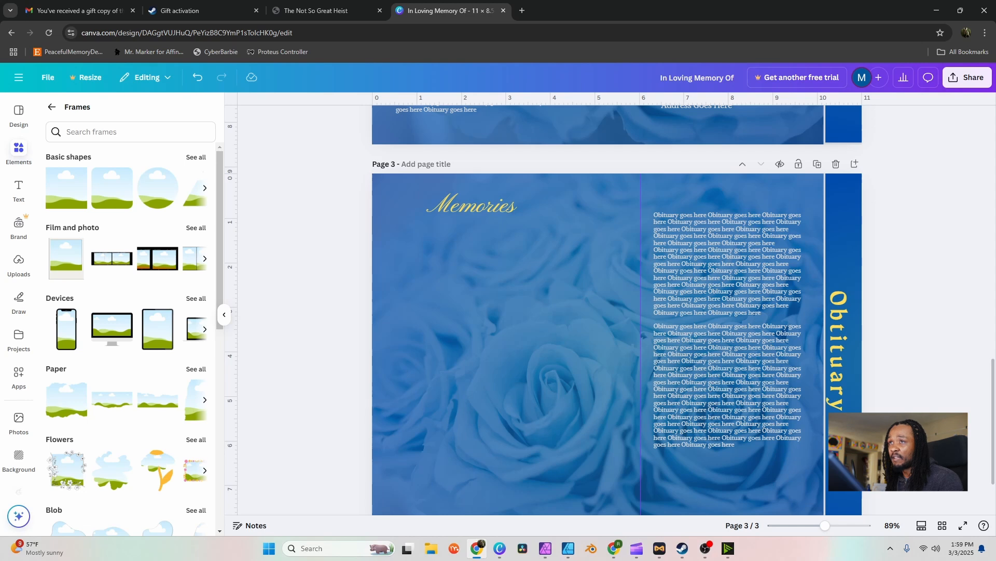
- Look through the available frame styles, including the Film and photo collection, for a photo layout under the "Memories" heading
{"action": "scroll", "coordinate": [130, 337], "scroll_direction": "down", "scroll_amount": 2}
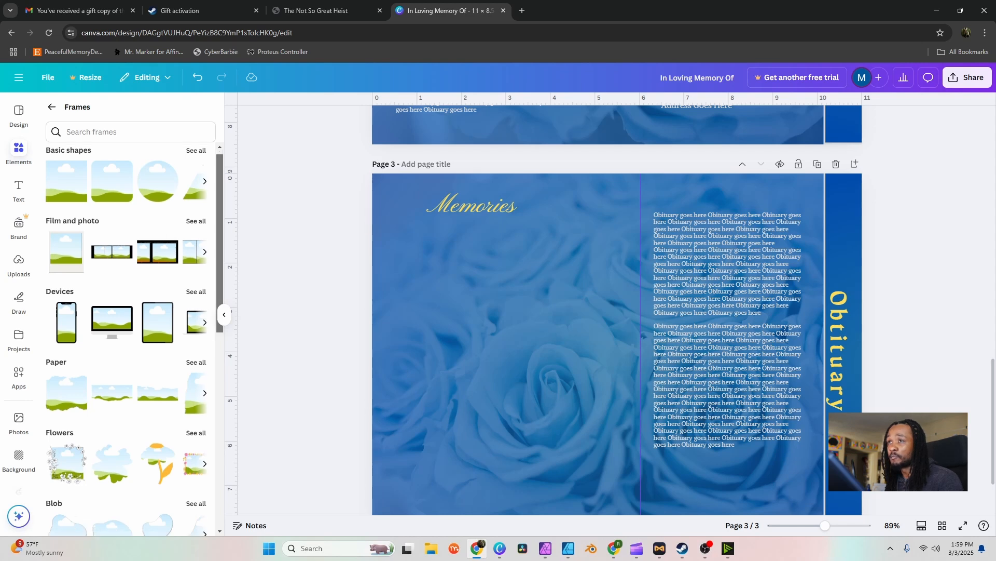
{"action": "scroll", "coordinate": [129, 338], "scroll_direction": "up", "scroll_amount": 2}
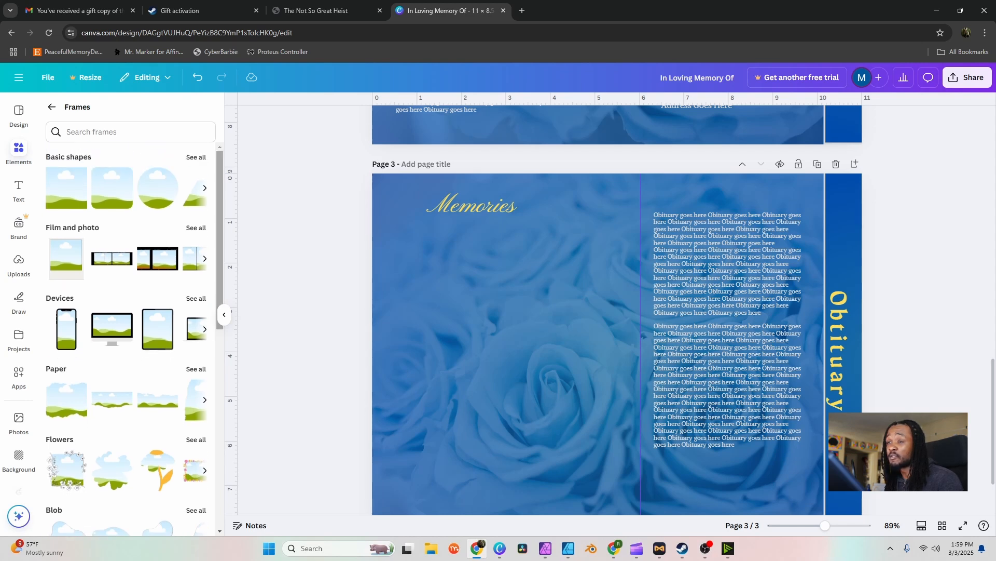
{"action": "scroll", "coordinate": [111, 405], "scroll_direction": "down", "scroll_amount": 3}
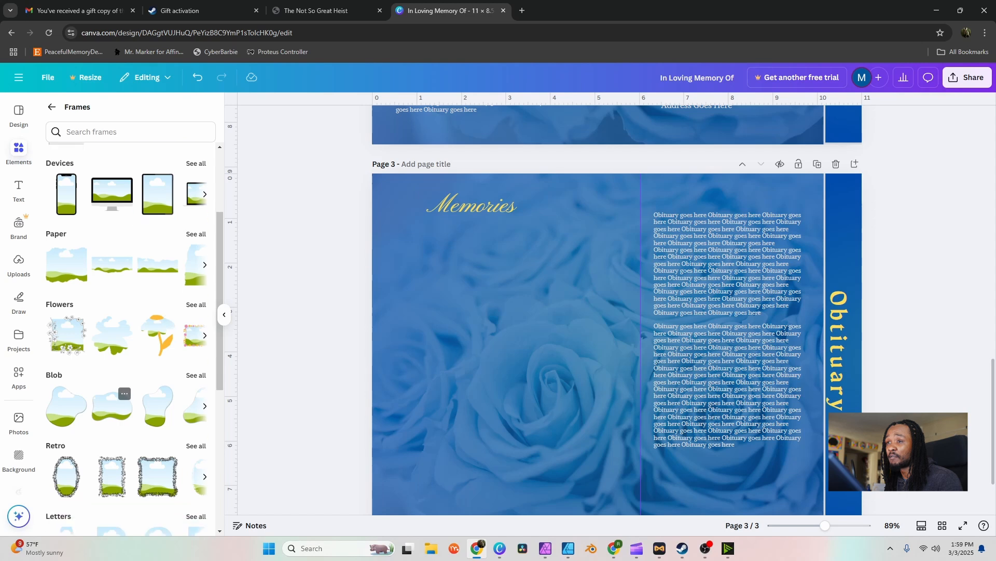
{"action": "scroll", "coordinate": [112, 405], "scroll_direction": "down", "scroll_amount": 4}
{"action": "scroll", "coordinate": [157, 258], "scroll_direction": "up", "scroll_amount": 6}
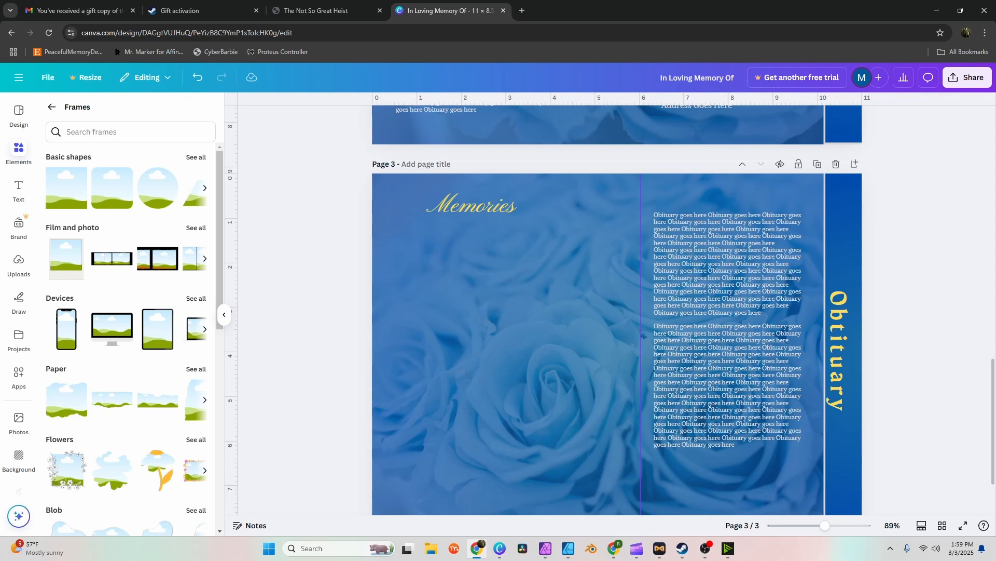
{"action": "left_click", "coordinate": [205, 259]}
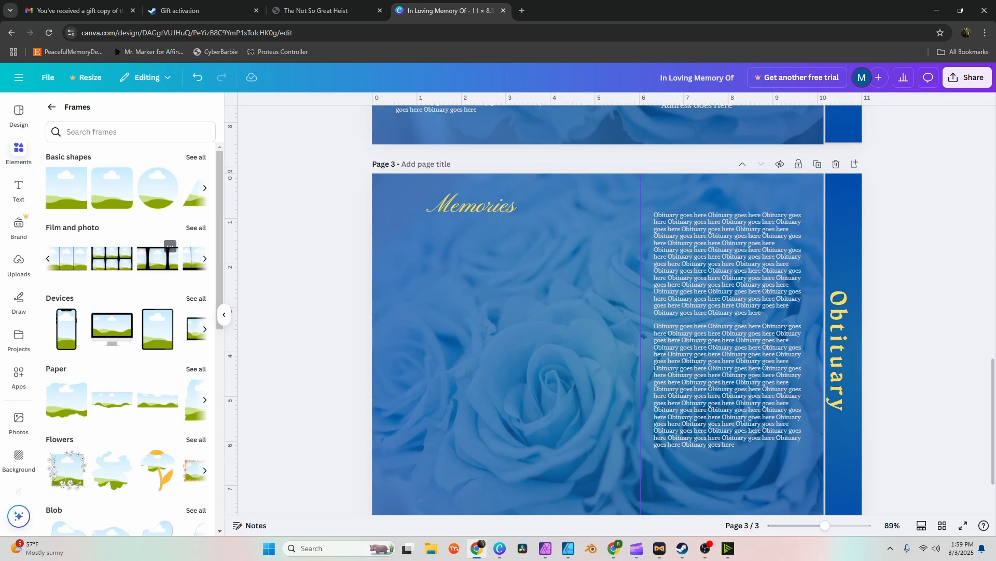
{"action": "left_click", "coordinate": [205, 259]}
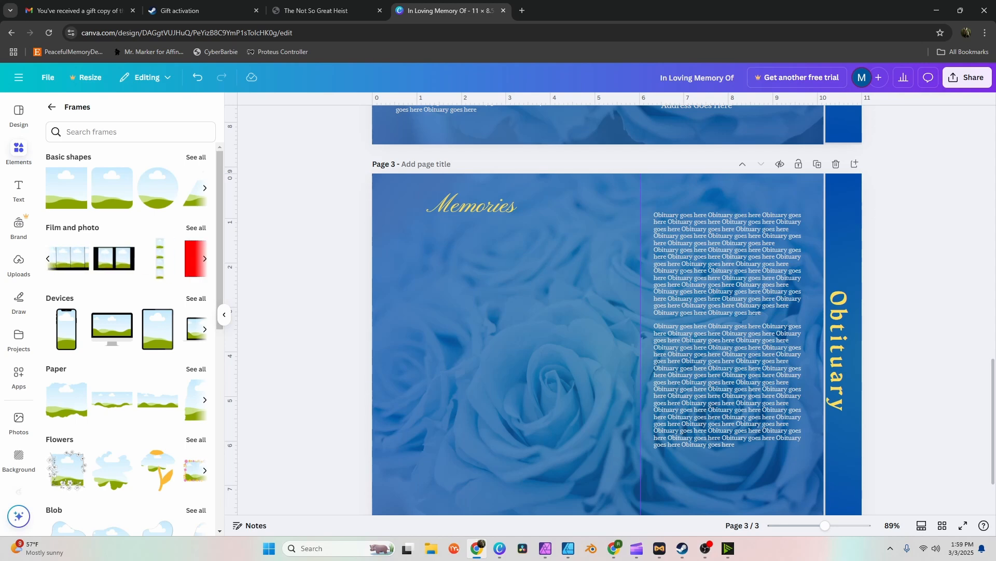
{"action": "left_click", "coordinate": [48, 258]}
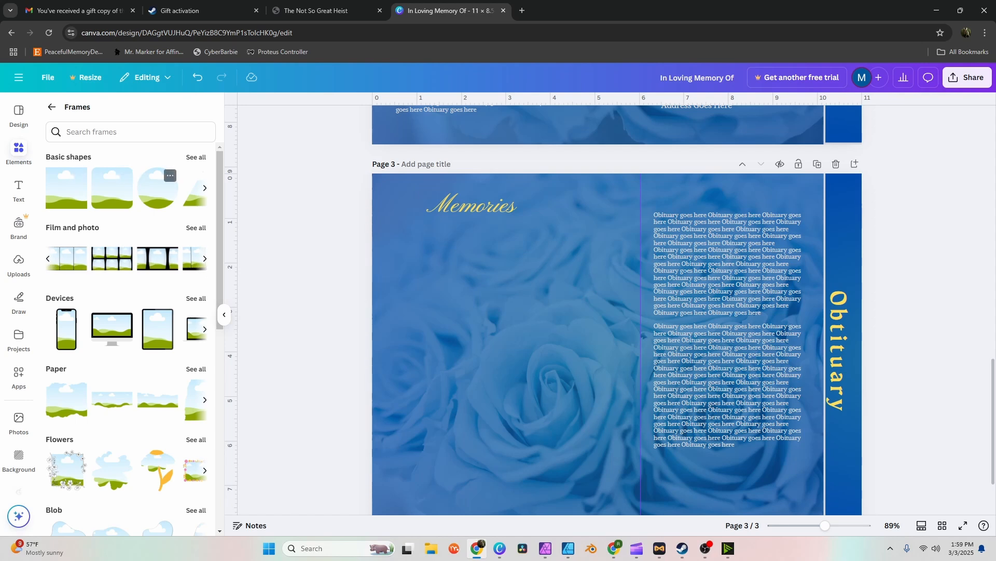
- Add a rounded square frame under the "Memories" heading, shrink it to about 1.5 in, and duplicate it into an evenly spaced row of three
{"action": "left_click_drag", "start_coordinate": [112, 188], "coordinate": [493, 329]}
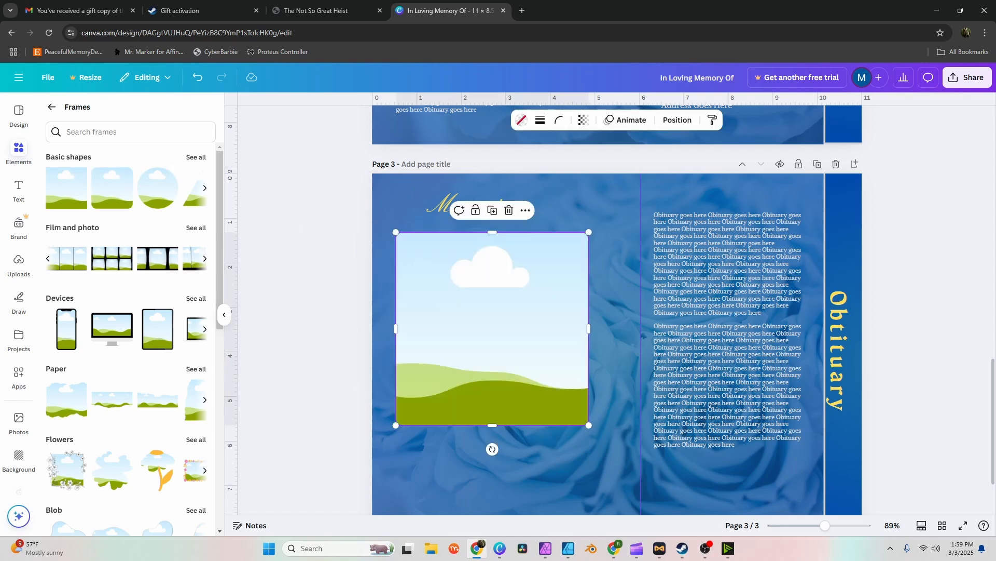
{"action": "left_click_drag", "start_coordinate": [589, 425], "coordinate": [461, 297]}
{"action": "left_click_drag", "start_coordinate": [429, 264], "coordinate": [484, 248]}
{"action": "key", "text": "ctrl+d"}
{"action": "left_click", "coordinate": [490, 199]}
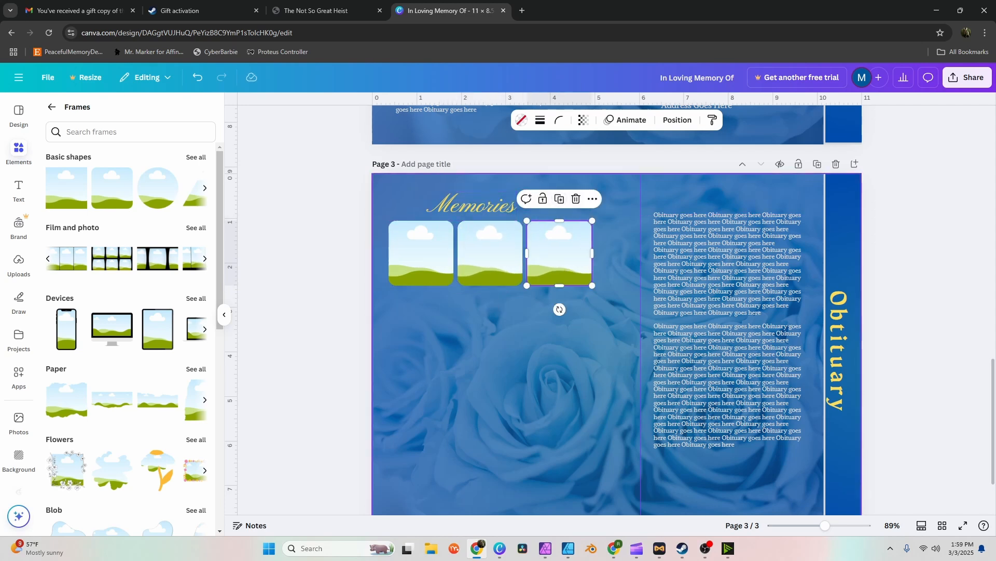
- Duplicate the row of three frames and align the copy directly beneath it as a second row
{"action": "left_click", "coordinate": [489, 253], "text": "shift"}
{"action": "left_click", "coordinate": [421, 253], "text": "shift"}
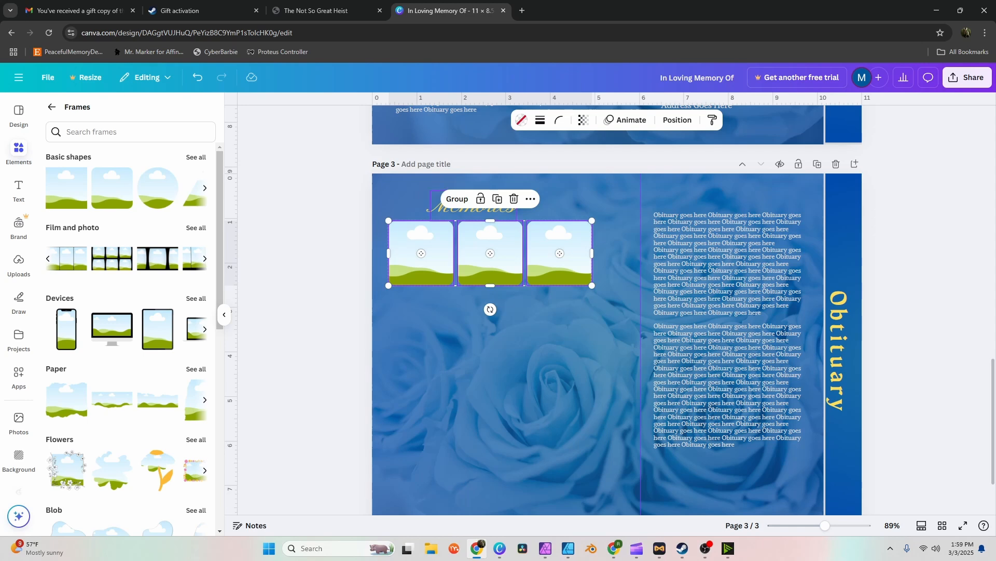
{"action": "left_click", "coordinate": [497, 198]}
{"action": "left_click_drag", "start_coordinate": [494, 260], "coordinate": [490, 322]}
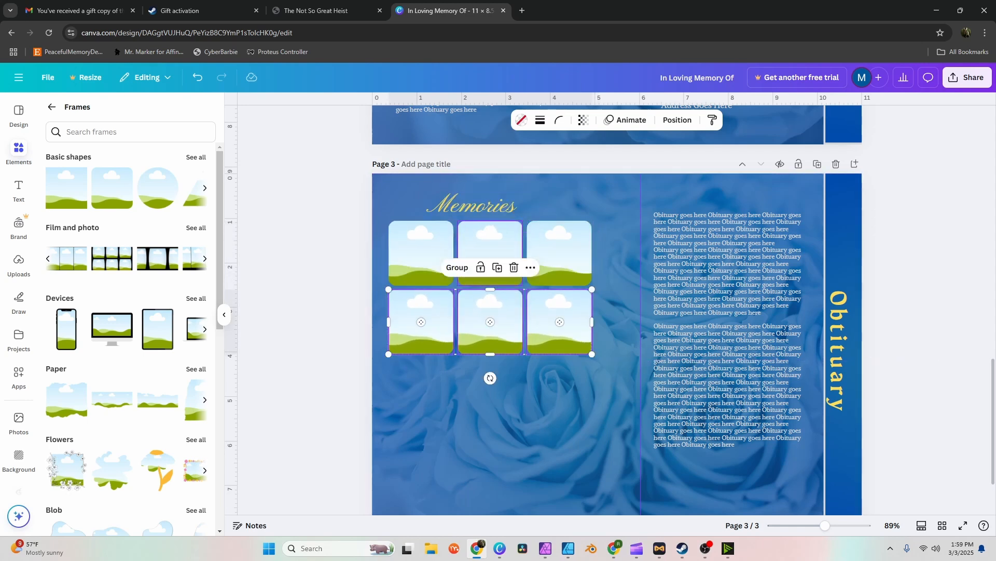
- Duplicate the last column of two photo frames and align the copy beside it as a fourth column
{"action": "left_click", "coordinate": [559, 254], "text": "shift"}
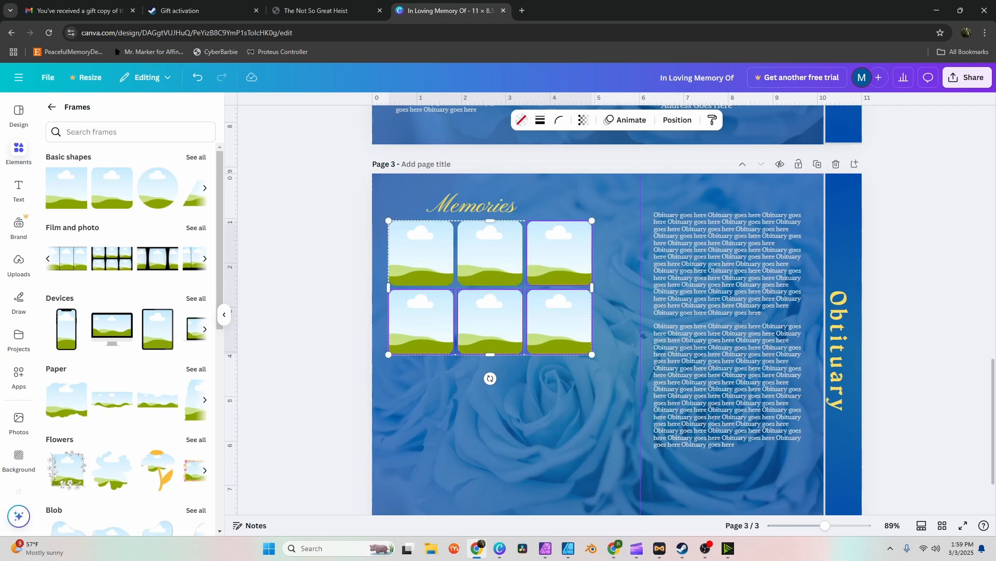
{"action": "left_click", "coordinate": [618, 260]}
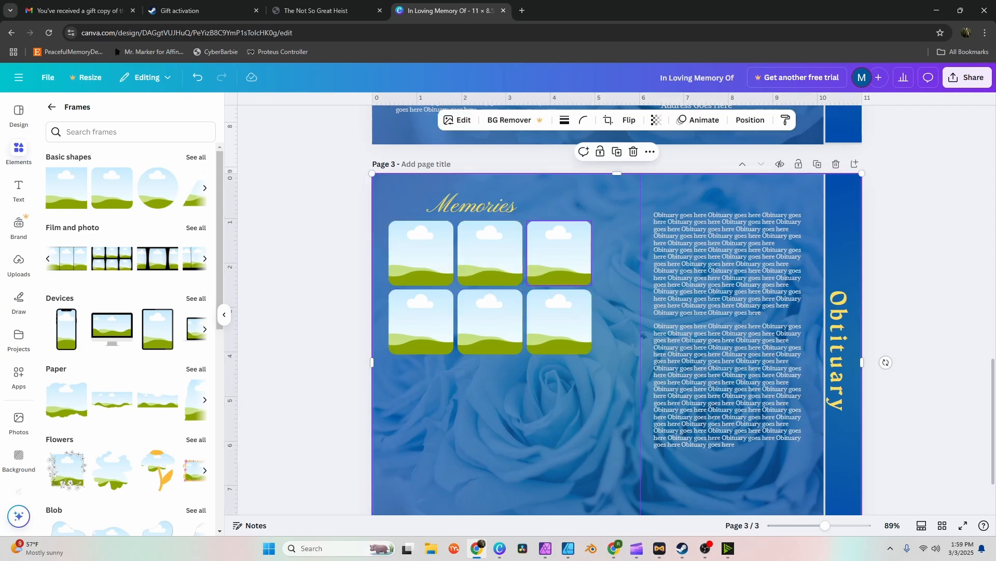
{"action": "left_click", "coordinate": [560, 254]}
{"action": "left_click", "coordinate": [559, 321], "text": "shift"}
{"action": "left_click", "coordinate": [567, 199]}
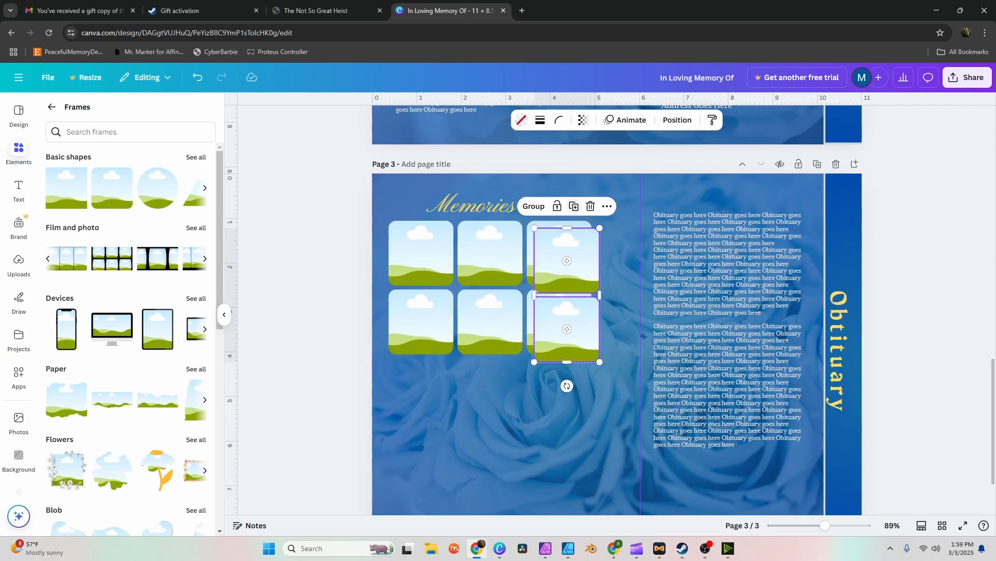
{"action": "left_click_drag", "start_coordinate": [568, 254], "coordinate": [630, 248]}
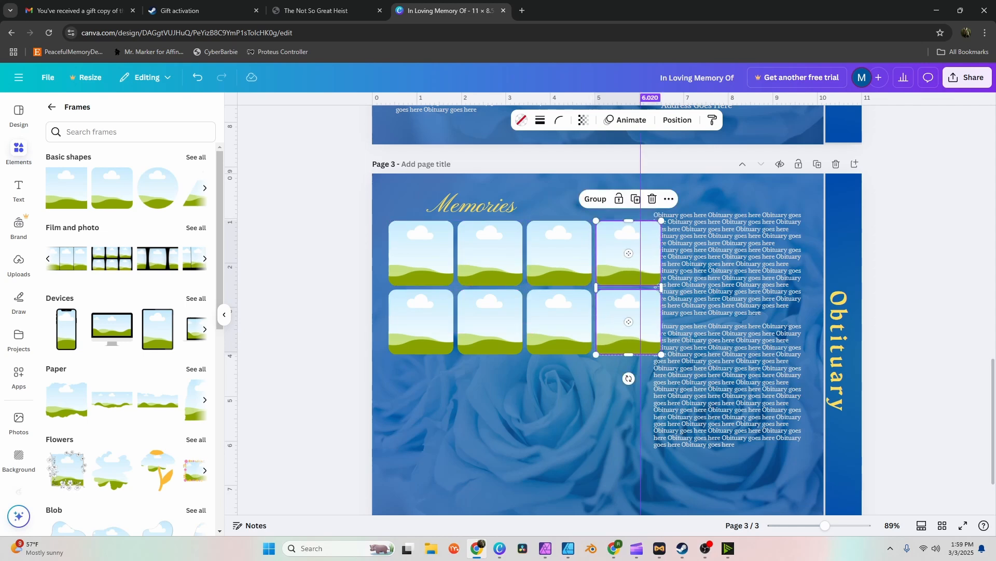
- Select all eight photo frames and narrow the grid to about 5.2 in so it clears the obituary text
{"action": "left_click", "coordinate": [560, 264], "text": "shift"}
{"action": "left_click", "coordinate": [560, 311], "text": "shift"}
{"action": "left_click", "coordinate": [490, 311], "text": "shift"}
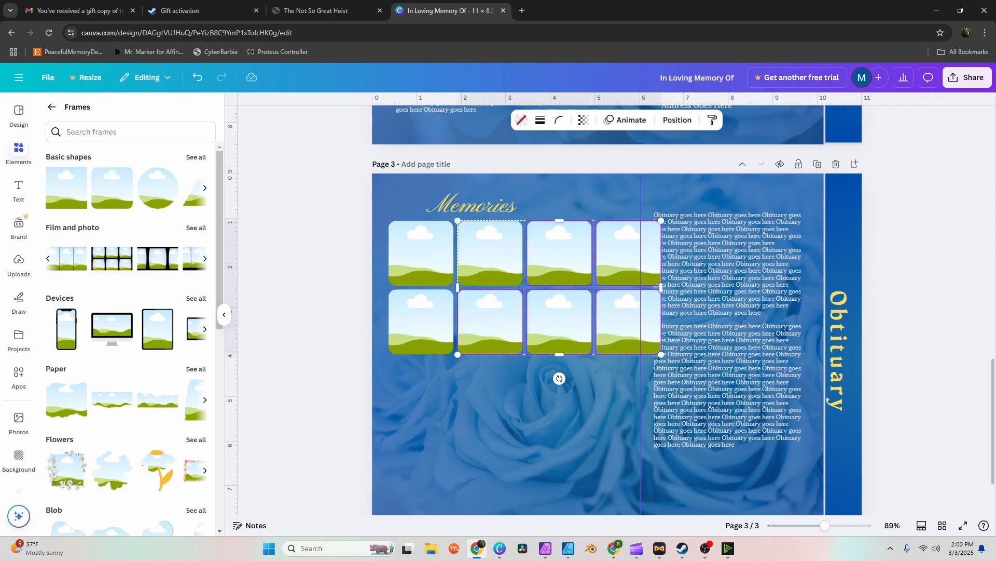
{"action": "left_click", "coordinate": [490, 265], "text": "shift"}
{"action": "left_click", "coordinate": [421, 265], "text": "shift"}
{"action": "left_click", "coordinate": [421, 311], "text": "shift"}
{"action": "left_click_drag", "start_coordinate": [661, 287], "coordinate": [624, 287]}
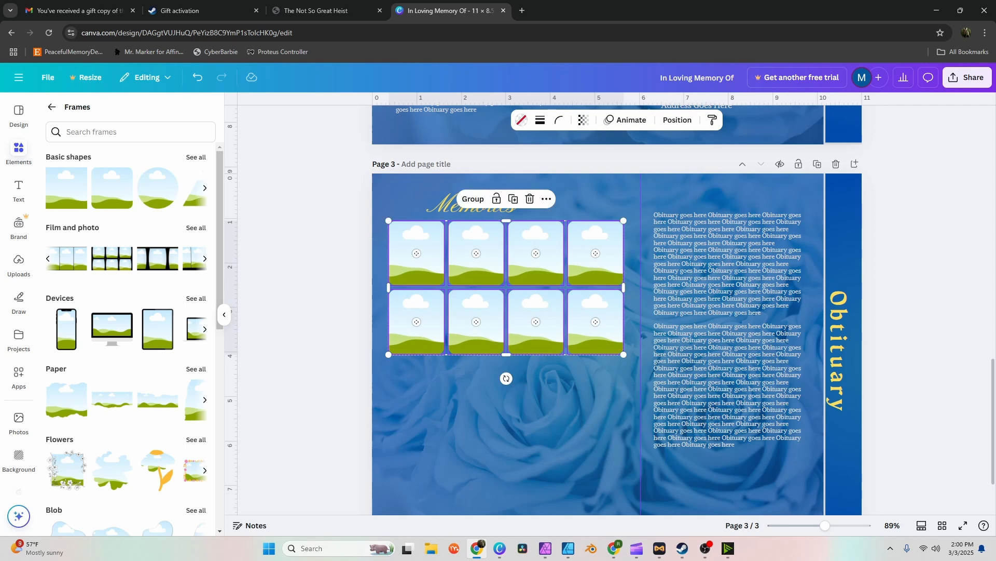
- Center the "Memories" heading above the four-column photo grid
{"action": "left_click", "coordinate": [470, 205]}
{"action": "left_click_drag", "start_coordinate": [470, 205], "coordinate": [503, 205]}
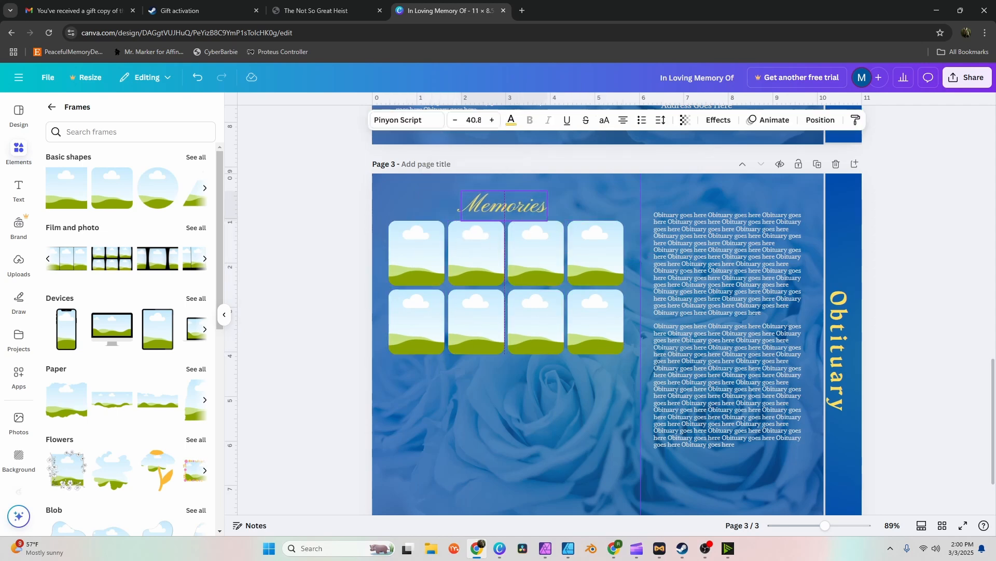
{"action": "left_click", "coordinate": [932, 175]}
{"action": "scroll", "coordinate": [838, 311], "scroll_direction": "down", "scroll_amount": 2}
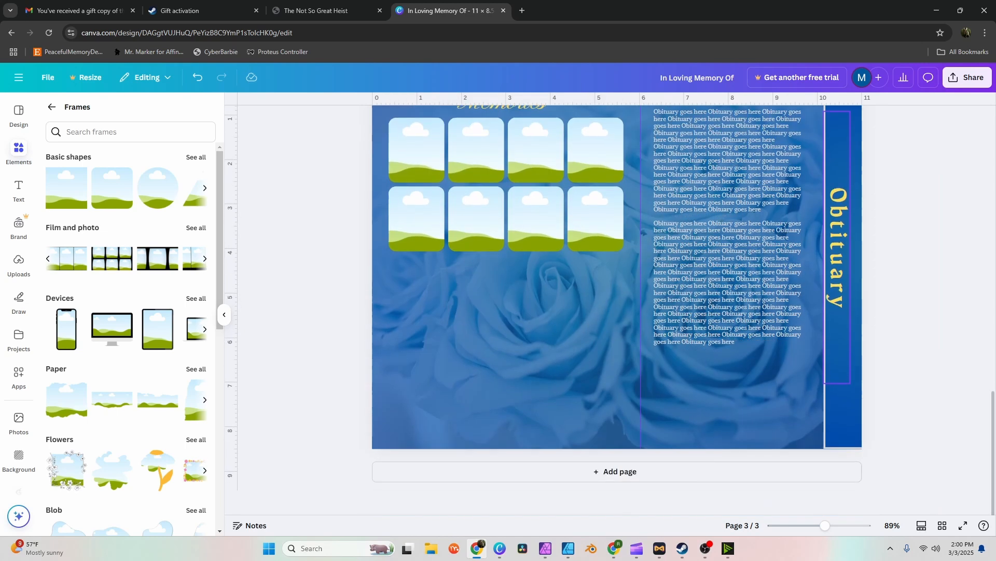
{"action": "scroll", "coordinate": [838, 311], "scroll_direction": "up", "scroll_amount": 3}
- Copy the "Memories" heading below the photo grid, replace its text with "Scripture" and reduce its font size
{"action": "left_click", "coordinate": [504, 257]}
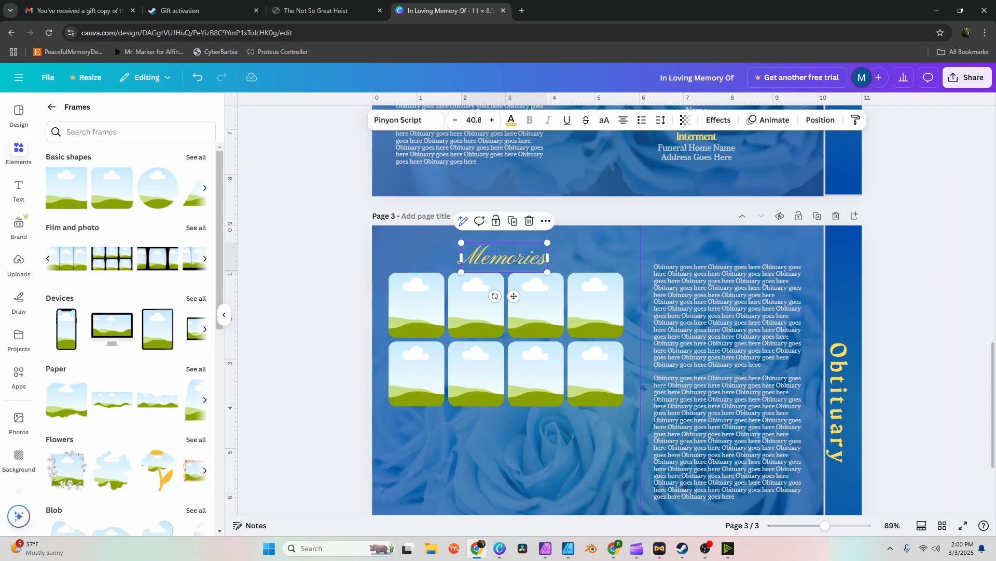
{"action": "left_click_drag", "start_coordinate": [503, 257], "coordinate": [509, 425]}
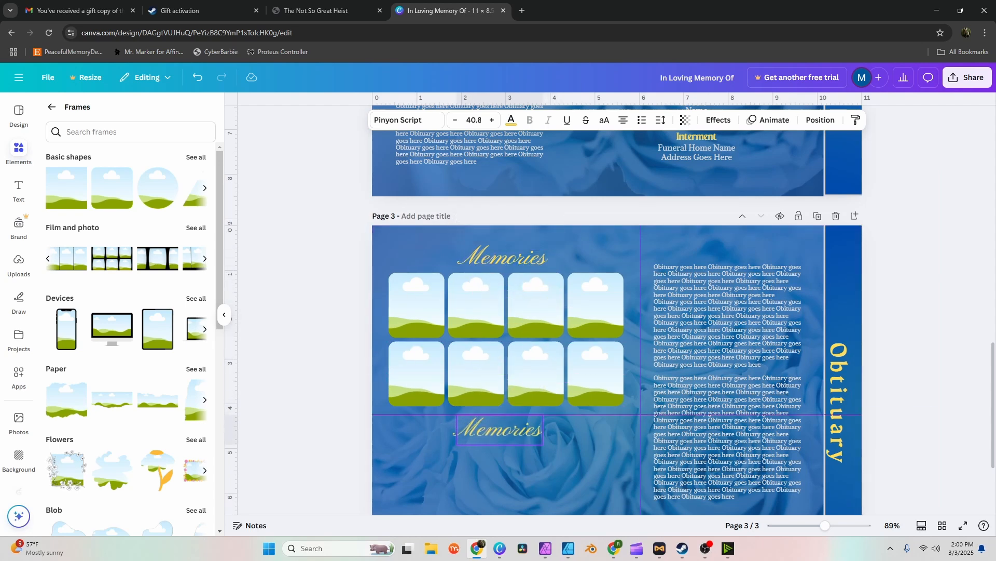
{"action": "double_click", "coordinate": [509, 425]}
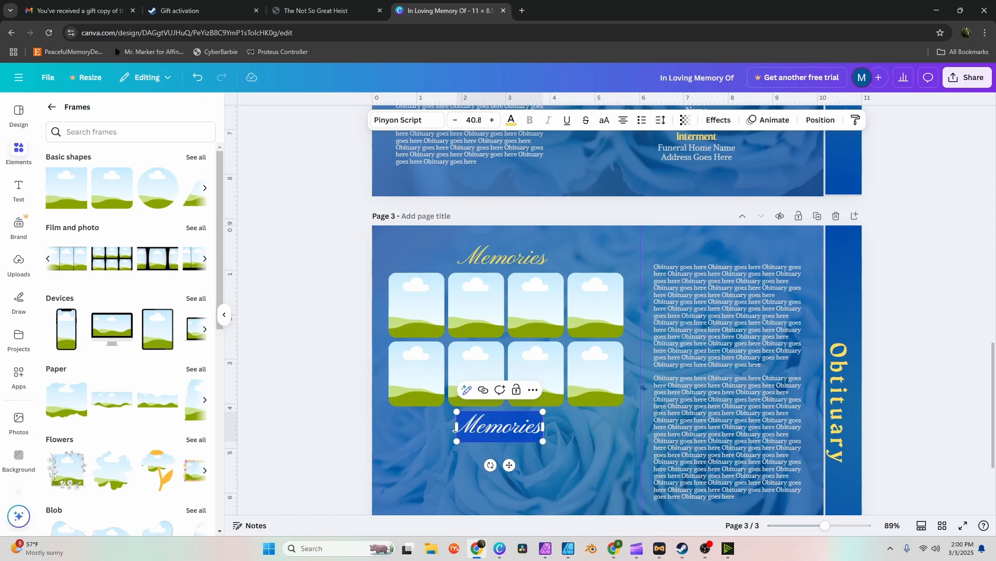
{"action": "type", "text": "Scripture"}
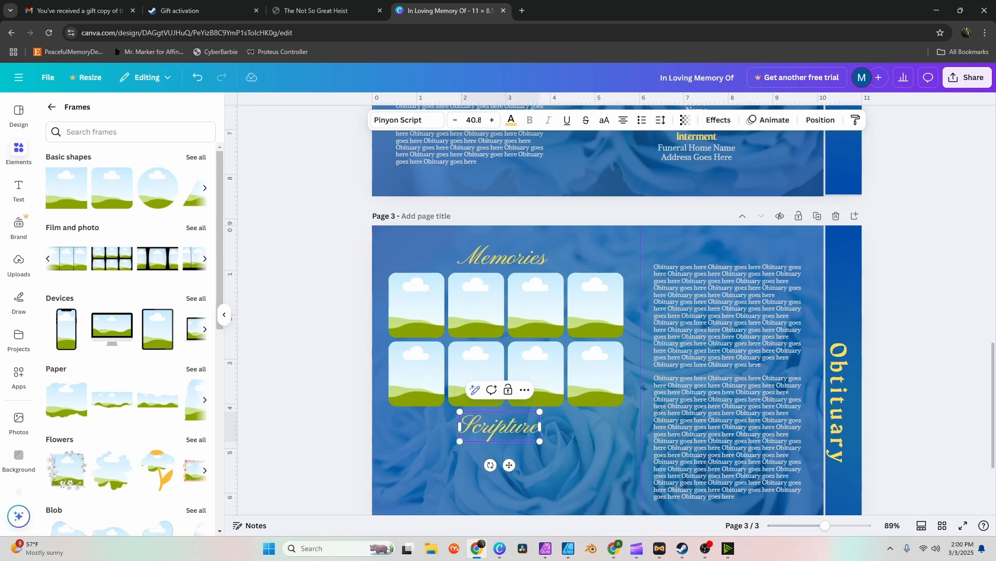
{"action": "key", "text": "ctrl+a"}
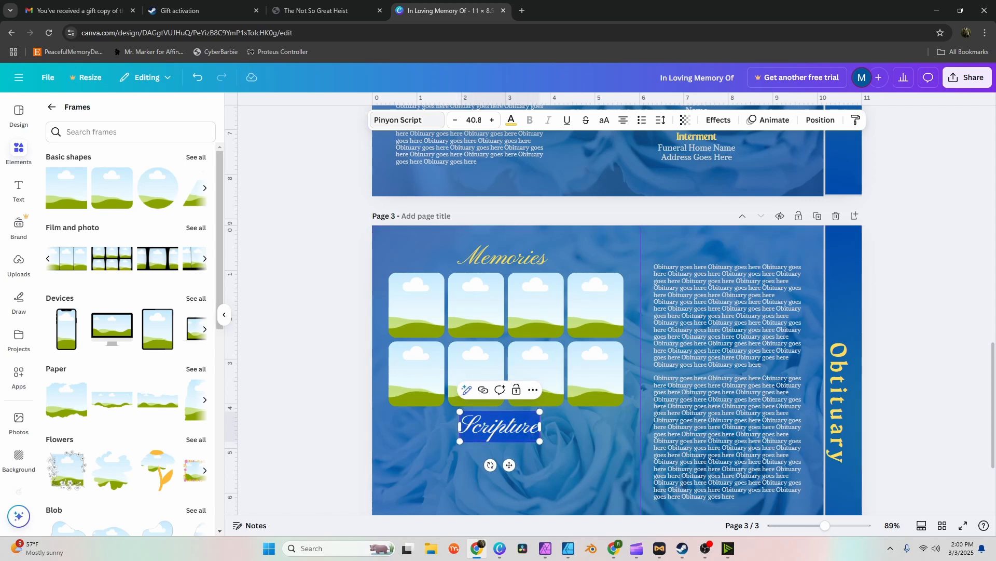
{"action": "left_click", "coordinate": [456, 120]}
{"action": "left_click", "coordinate": [455, 120]}
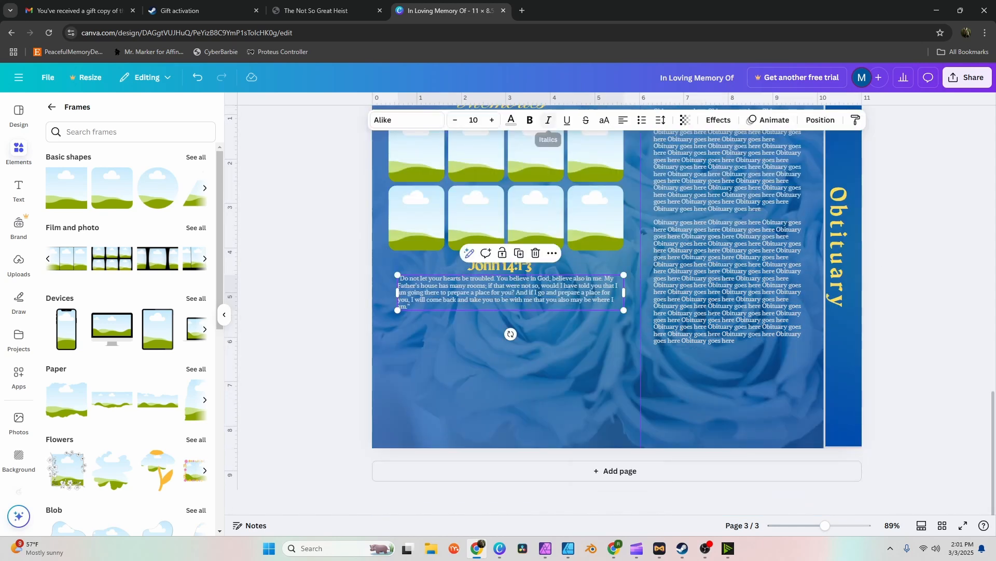
- Italicize the verse text under the "John 14:1-3" heading and move it slightly farther below the heading
{"action": "left_click", "coordinate": [548, 120]}
{"action": "key", "text": "Escape"}
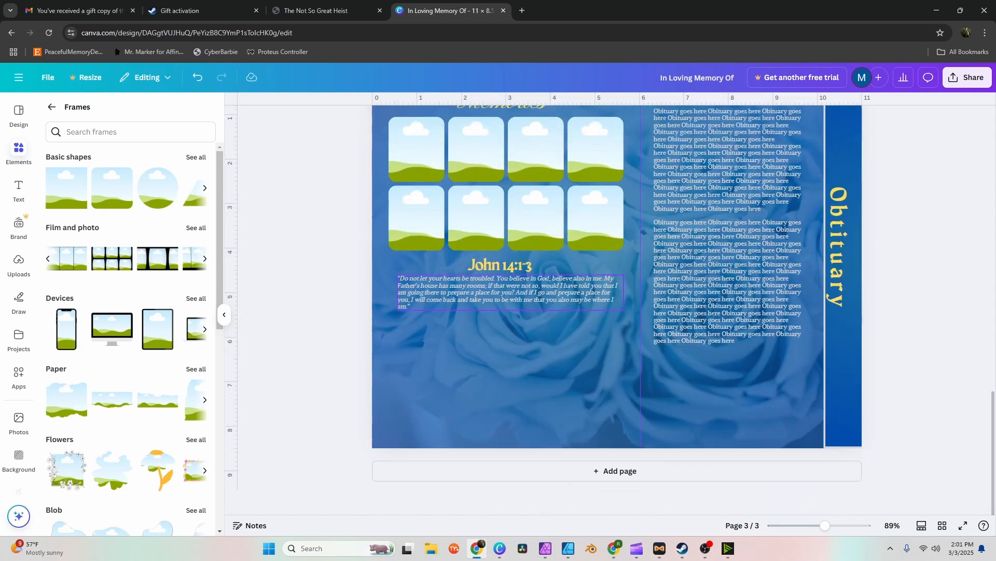
{"action": "left_click", "coordinate": [535, 265]}
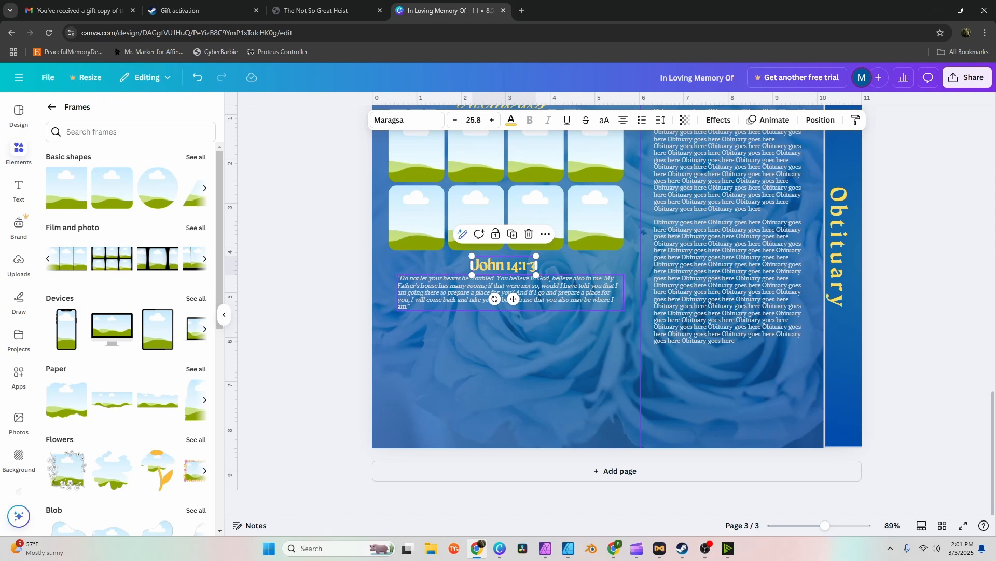
{"action": "left_click", "coordinate": [519, 291]}
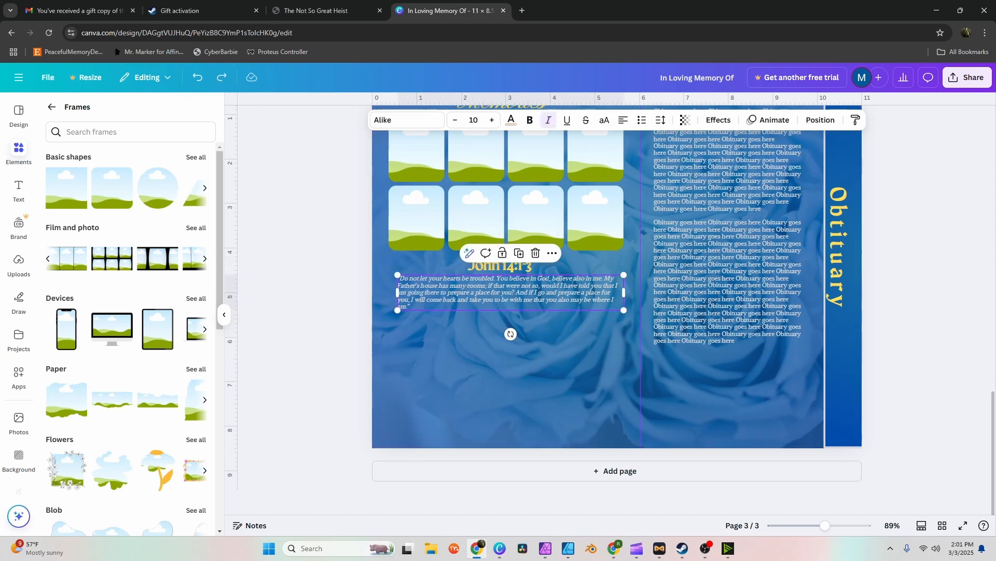
{"action": "left_click_drag", "start_coordinate": [519, 292], "coordinate": [519, 296]}
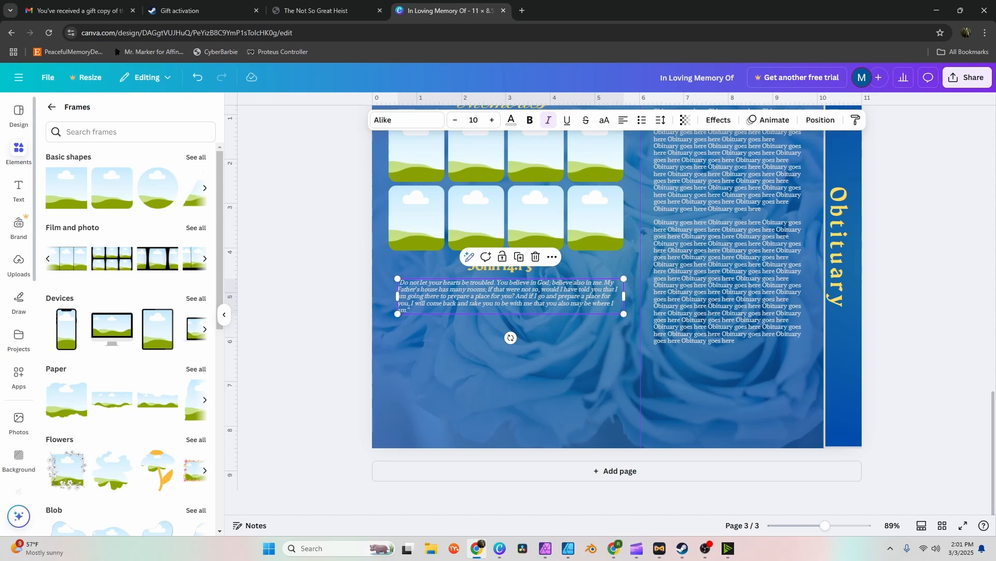
- Add a square shape behind the verse, widen it to about 5.2 in to match the photo grid, and shorten it to fit the text
{"action": "left_click", "coordinate": [52, 107]}
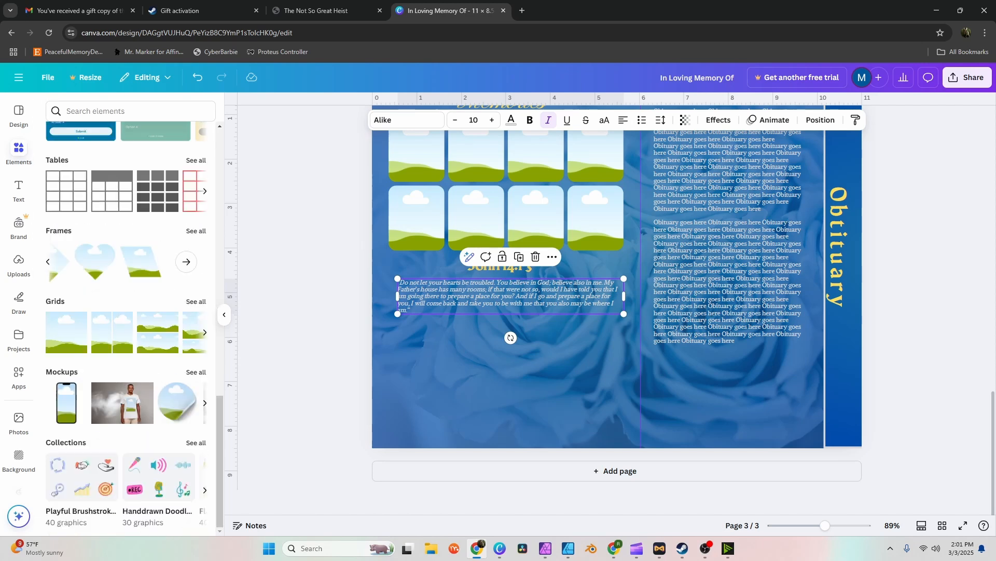
{"action": "scroll", "coordinate": [106, 255], "scroll_direction": "up", "scroll_amount": 13}
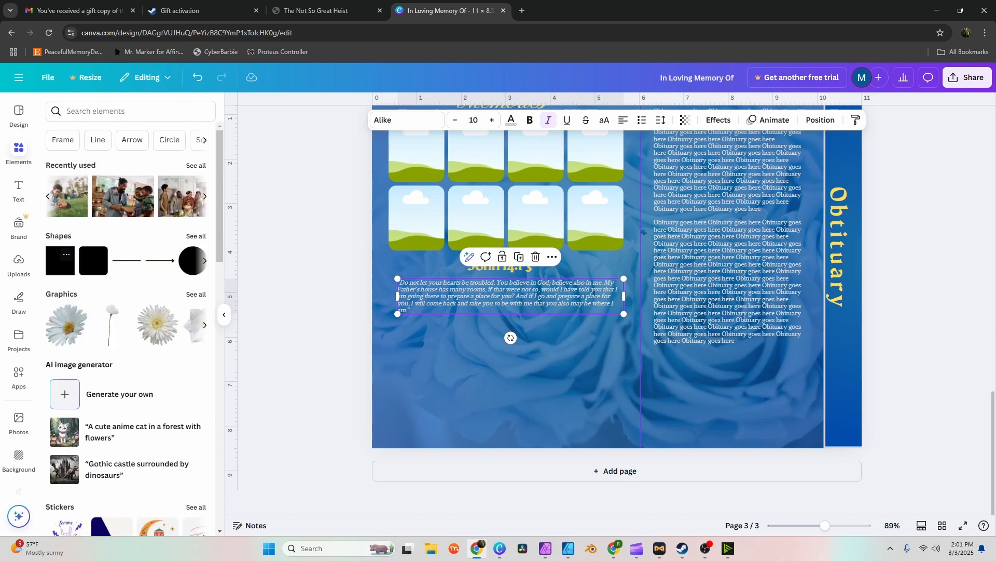
{"action": "left_click_drag", "start_coordinate": [94, 260], "coordinate": [442, 306]}
{"action": "left_click", "coordinate": [565, 390]}
{"action": "key", "text": "ctrl+z"}
{"action": "left_click", "coordinate": [467, 374]}
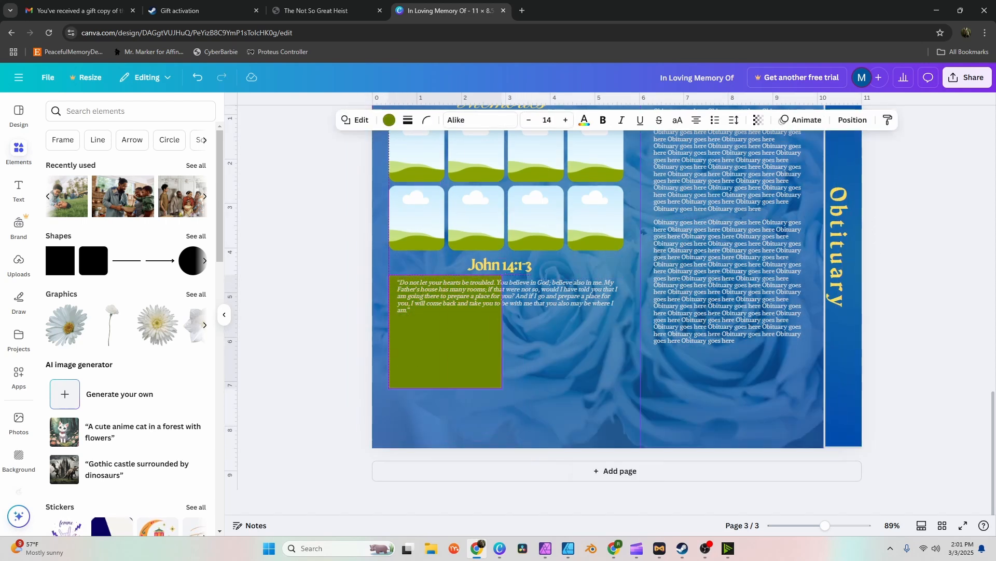
{"action": "left_click_drag", "start_coordinate": [502, 331], "coordinate": [624, 330]}
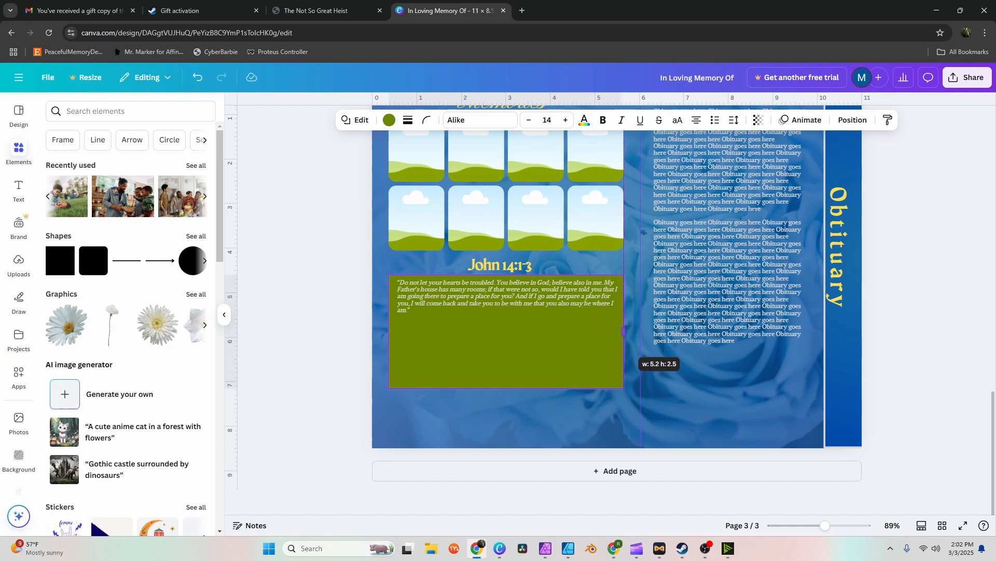
{"action": "left_click_drag", "start_coordinate": [507, 388], "coordinate": [507, 323]}
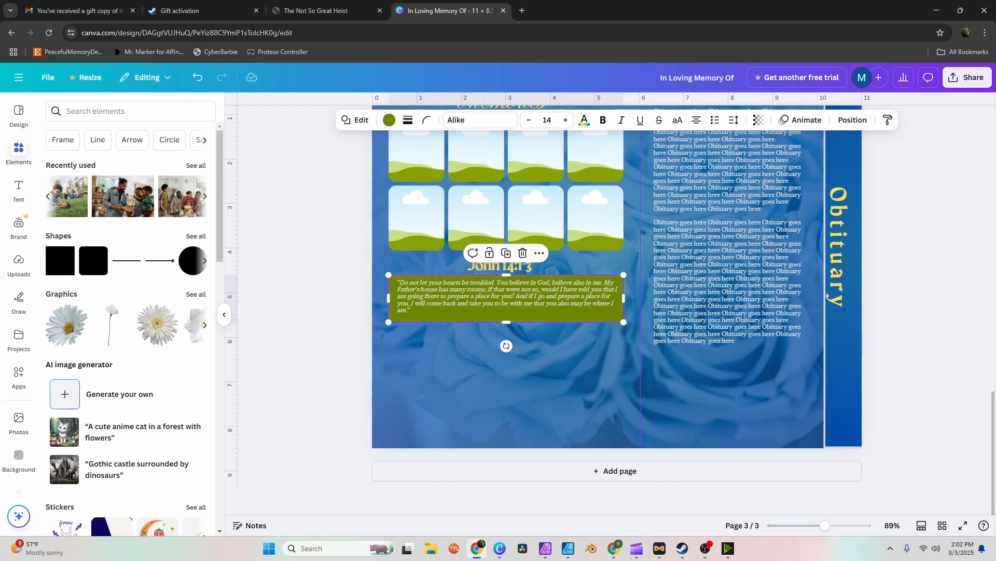
- Fill the box behind the verse with yellow #ffde59 and recolor the verse text dark blue from the photo colors
{"action": "left_click", "coordinate": [389, 120]}
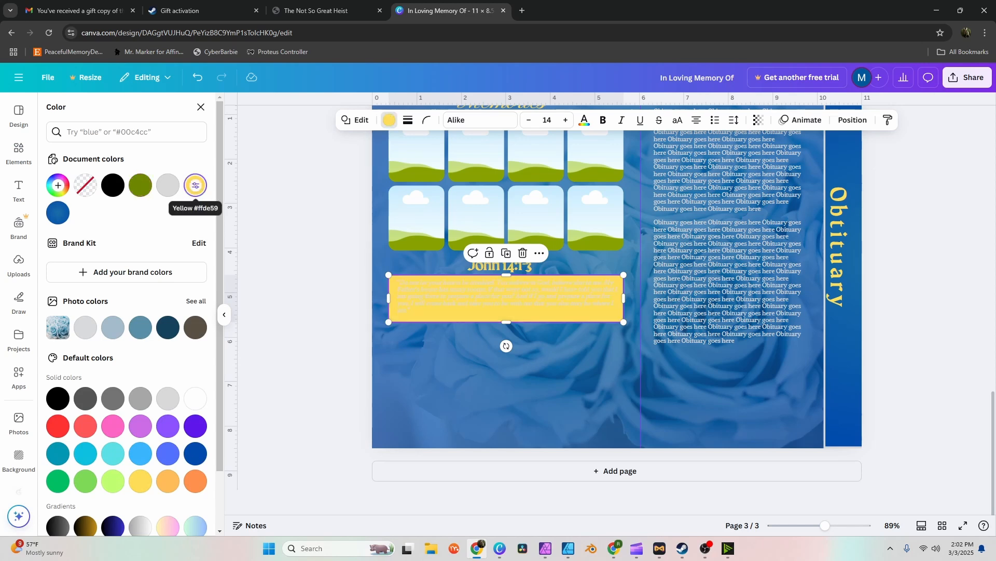
{"action": "left_click", "coordinate": [483, 297]}
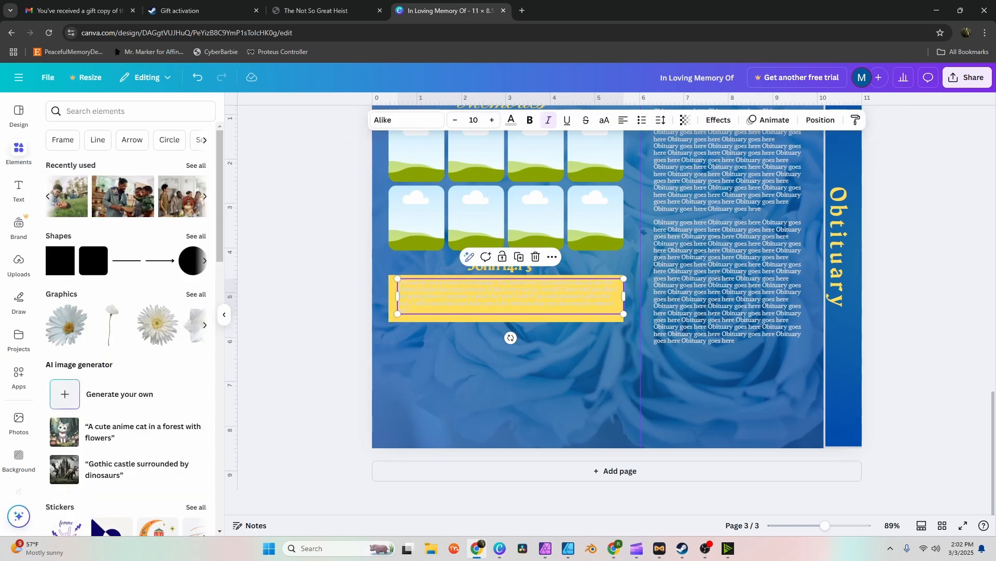
{"action": "left_click", "coordinate": [511, 120]}
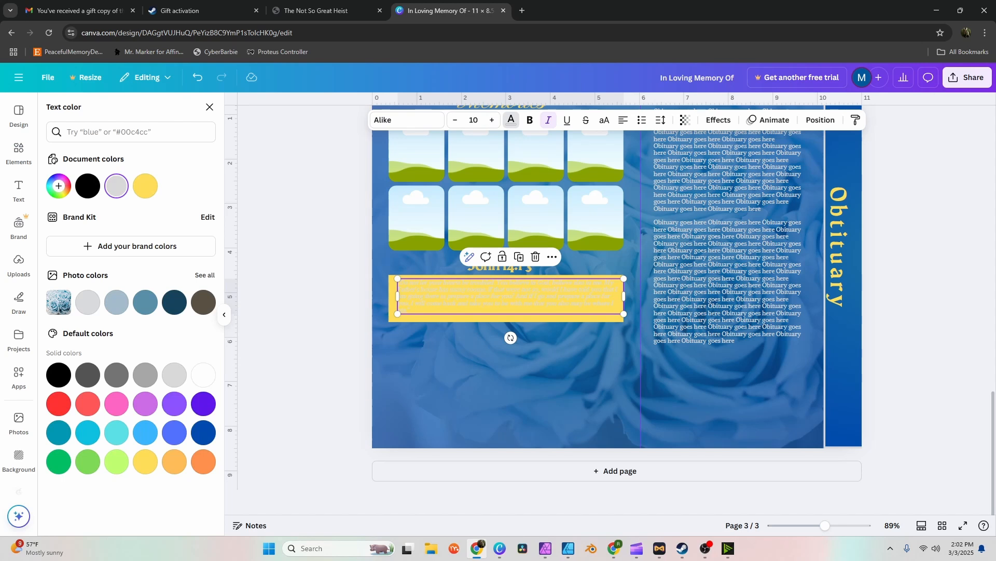
{"action": "left_click", "coordinate": [174, 302]}
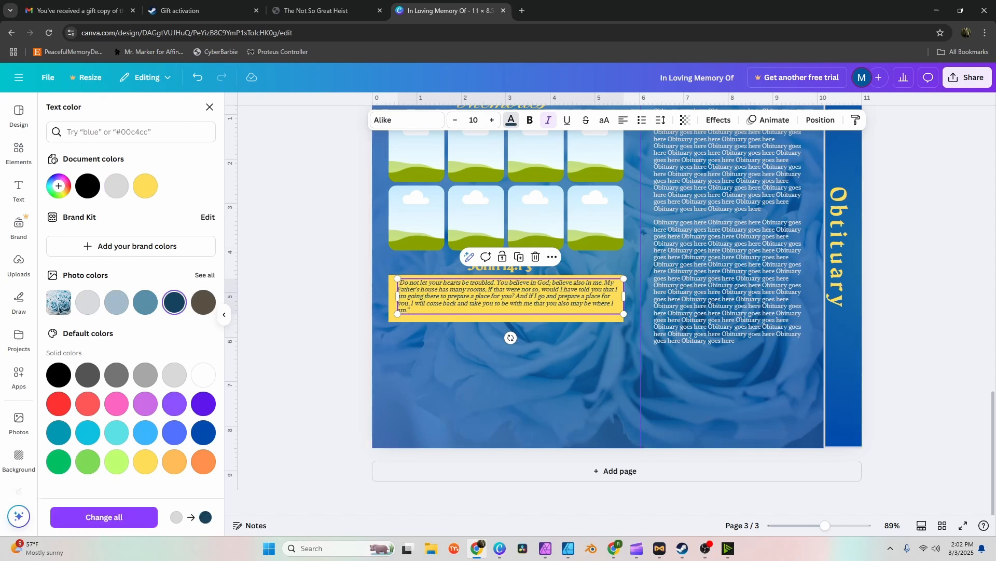
{"action": "left_click", "coordinate": [210, 106]}
{"action": "left_click", "coordinate": [507, 374]}
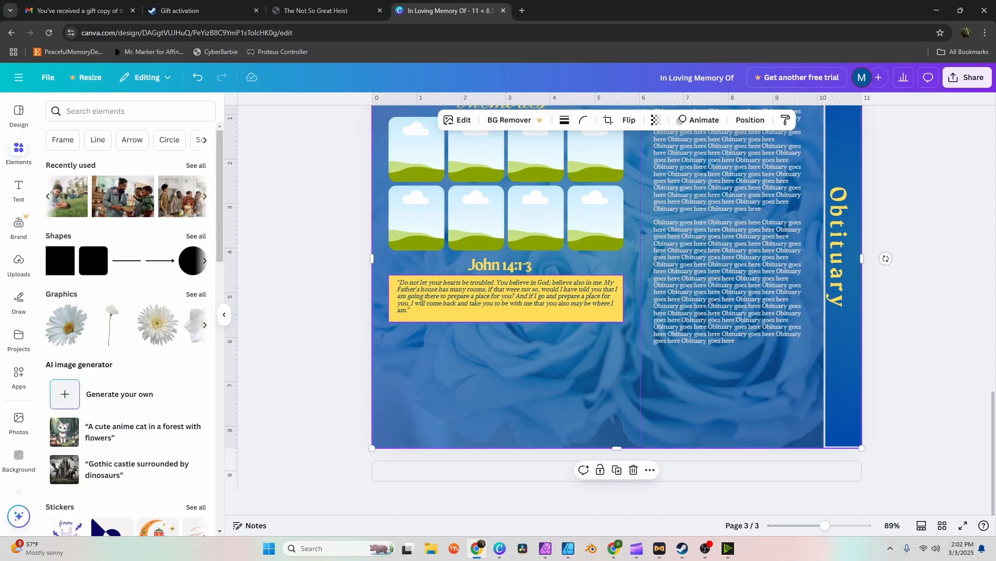
- Round the yellow box's corners to 16 and reposition the verse text so it sits centered inside
{"action": "left_click", "coordinate": [506, 318]}
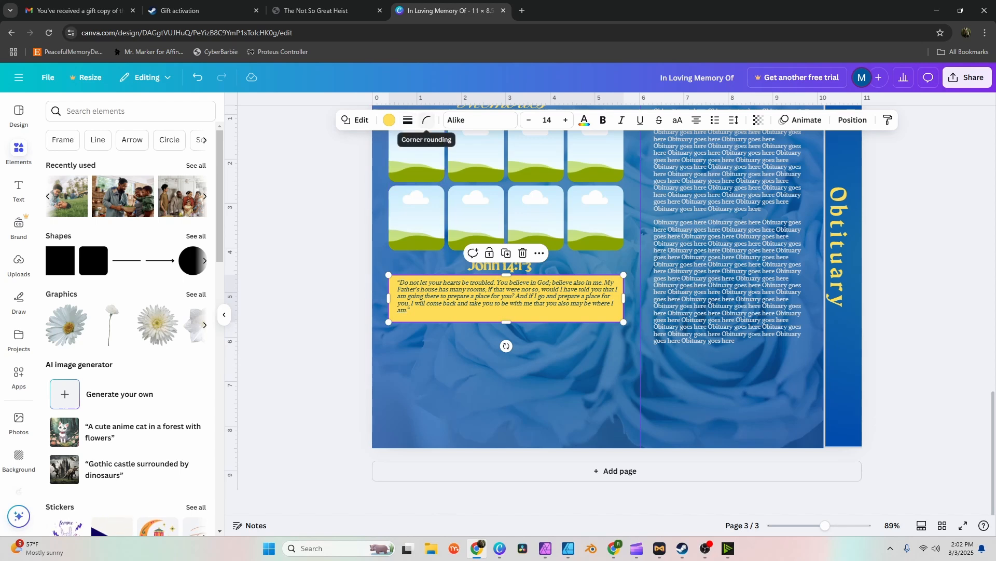
{"action": "left_click", "coordinate": [426, 120]}
{"action": "left_click_drag", "start_coordinate": [373, 162], "coordinate": [376, 162]}
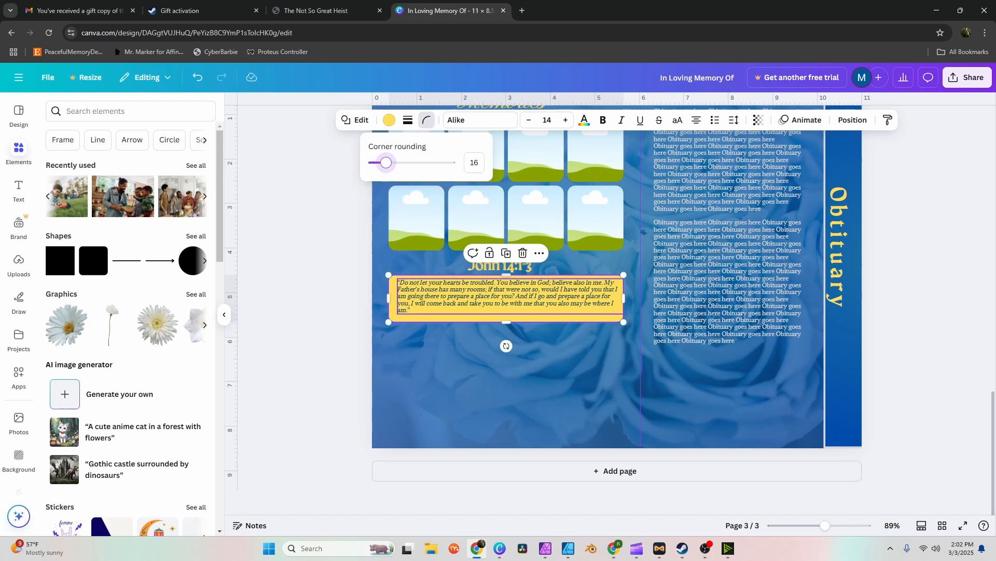
{"action": "left_click", "coordinate": [498, 297]}
{"action": "left_click_drag", "start_coordinate": [498, 296], "coordinate": [496, 299]}
{"action": "left_click", "coordinate": [312, 322]}
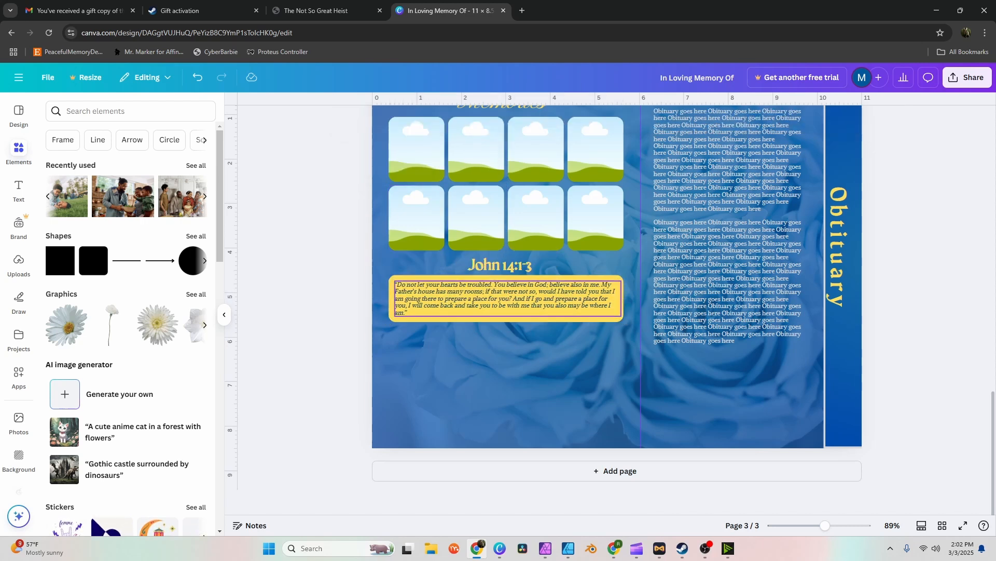
{"action": "scroll", "coordinate": [616, 290], "scroll_direction": "up", "scroll_amount": 1}
{"action": "scroll", "coordinate": [616, 290], "scroll_direction": "down", "scroll_amount": 1}
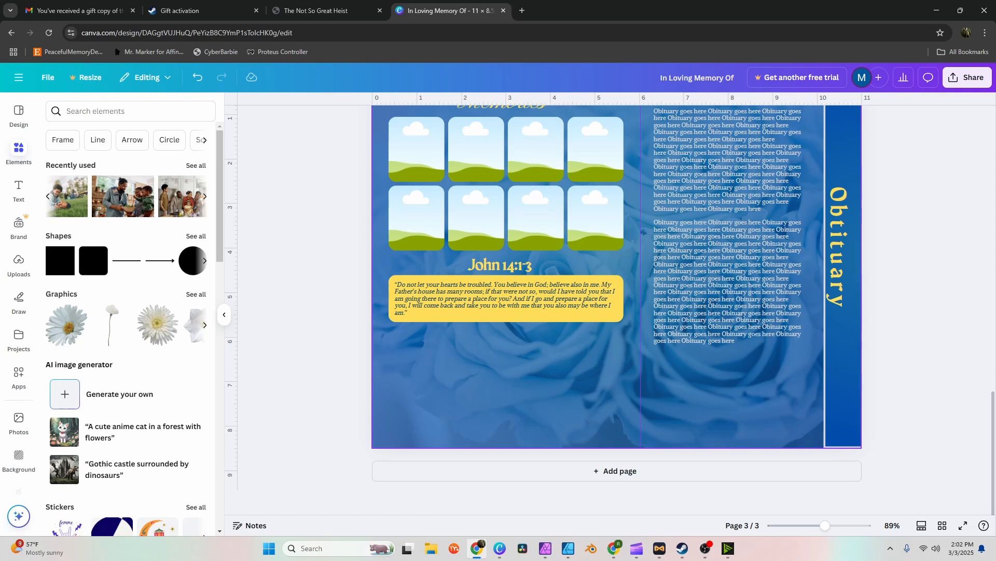
- Duplicate the italic verse text and place the copy below the yellow scripture box
{"action": "left_click", "coordinate": [614, 549]}
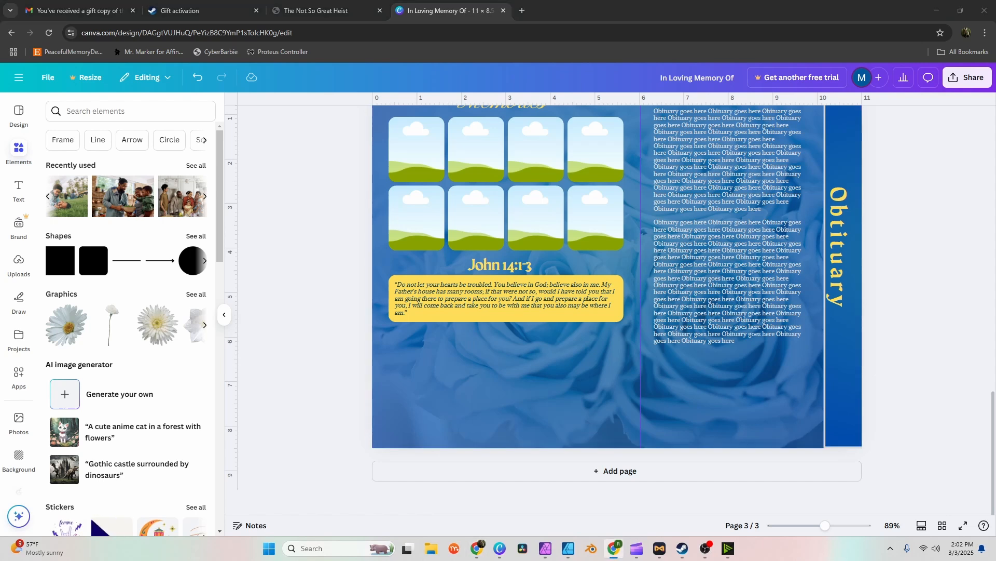
{"action": "left_click", "coordinate": [473, 303]}
{"action": "key", "text": "ctrl+d"}
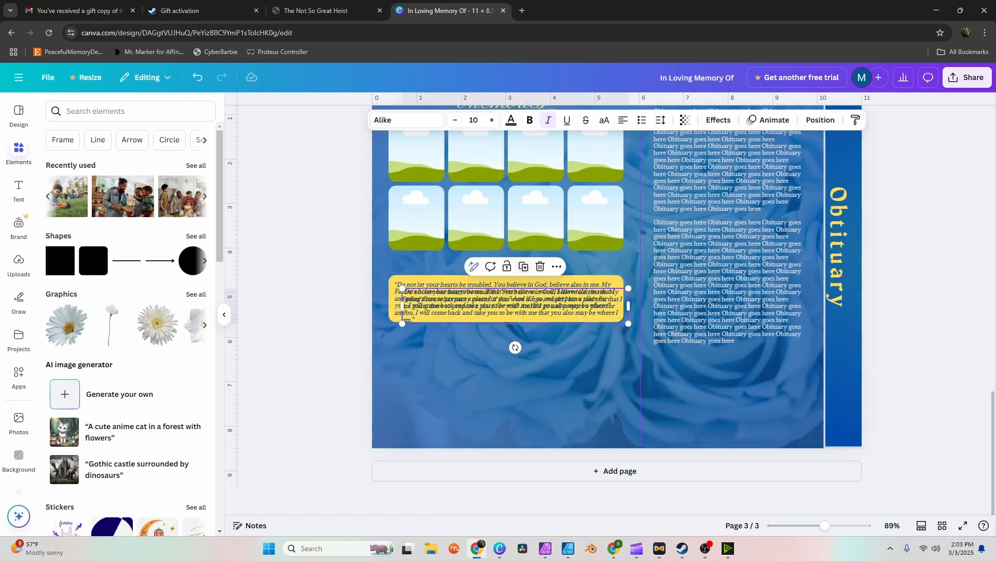
{"action": "left_click_drag", "start_coordinate": [473, 305], "coordinate": [469, 354]}
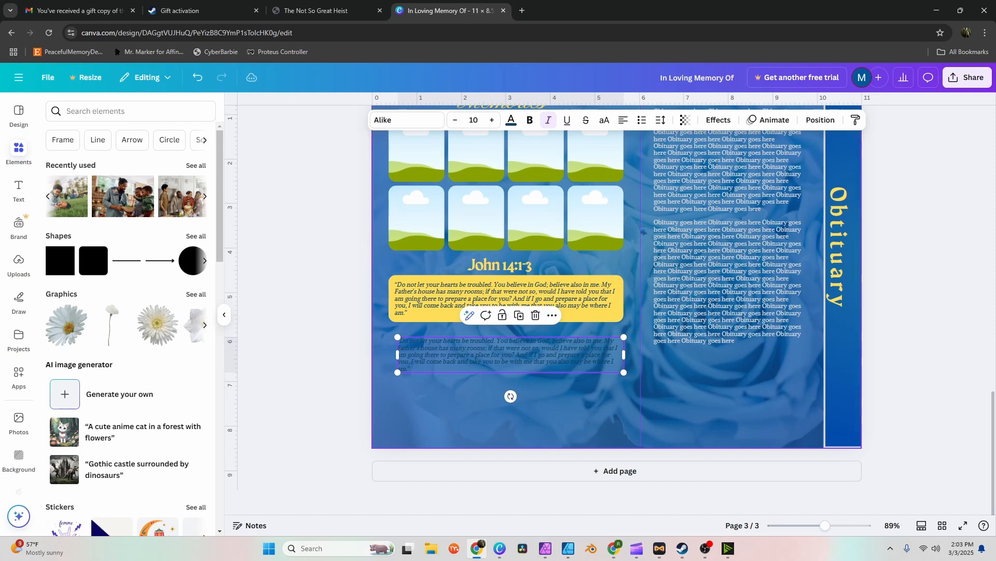
- Recolor the copied verse text below the yellow box light gray using the document colors
{"action": "left_click", "coordinate": [512, 120]}
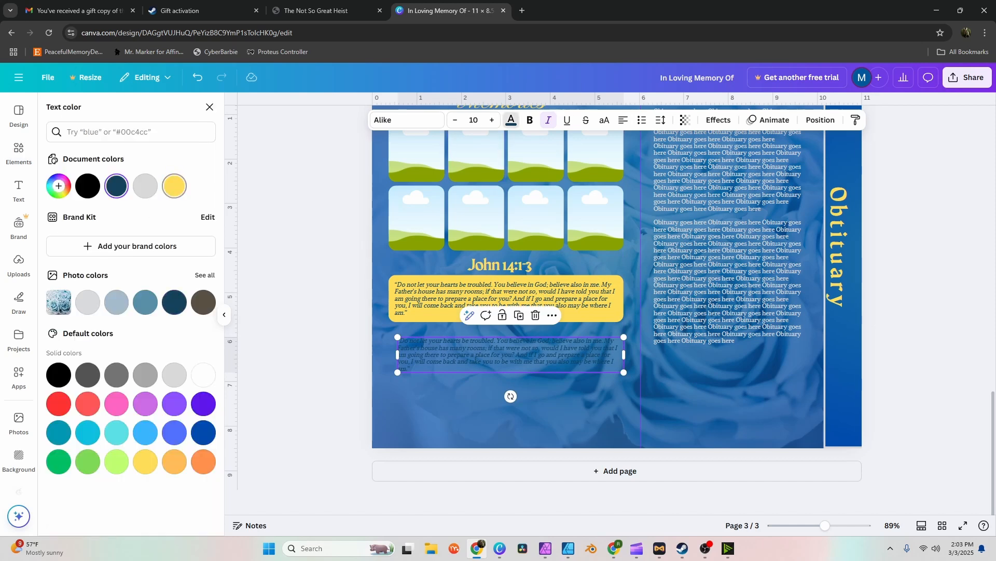
{"action": "left_click", "coordinate": [174, 186]}
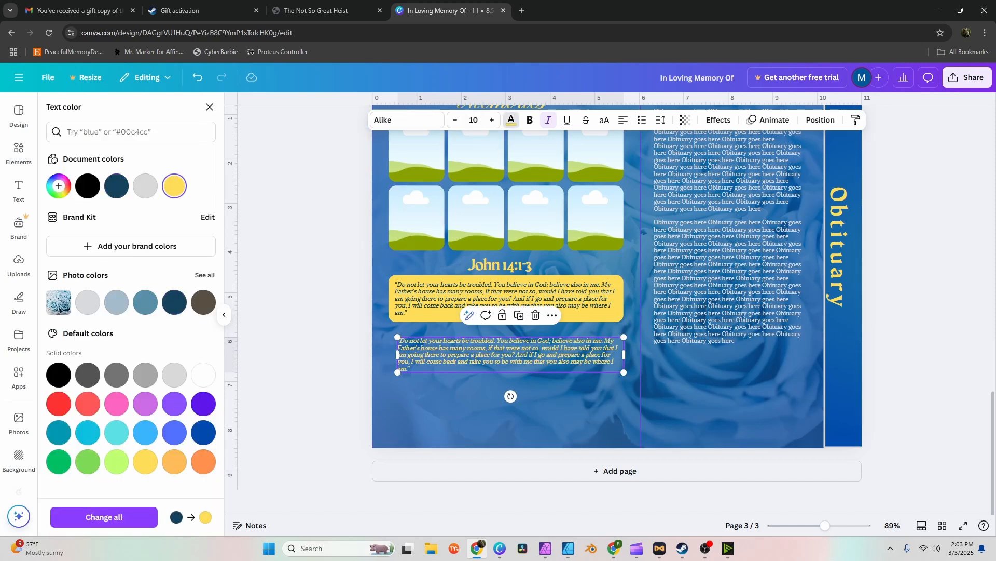
{"action": "left_click", "coordinate": [145, 186]}
- Replace the copied verse with the poem beginning "Under the harvest moon, When the soft silver" and center-align its lines
{"action": "double_click", "coordinate": [508, 354]}
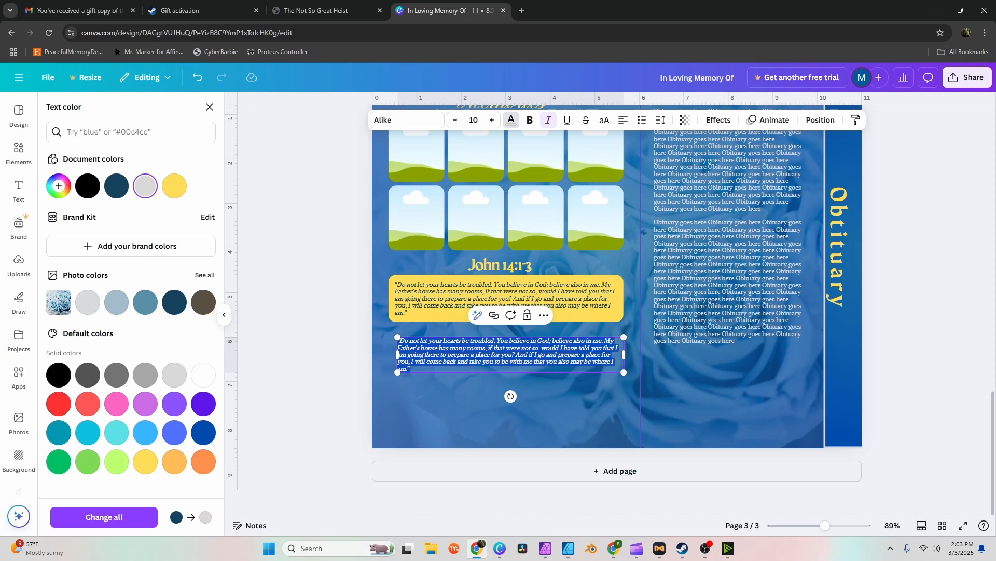
{"action": "type", "text": "Under the harvest moon, When the soft silver Drips shimmering Over the garden nights, Death, the gray mocker, Comes and whispers to you As a beautiful friend Who remembers. Under the summer roses When the flagrant crimson Lurks in the dusk Of the wild red leaves, Love, with little hands, Comes and touches you With a thousand memories, And asks you Beautiful, unanswerable questions."}
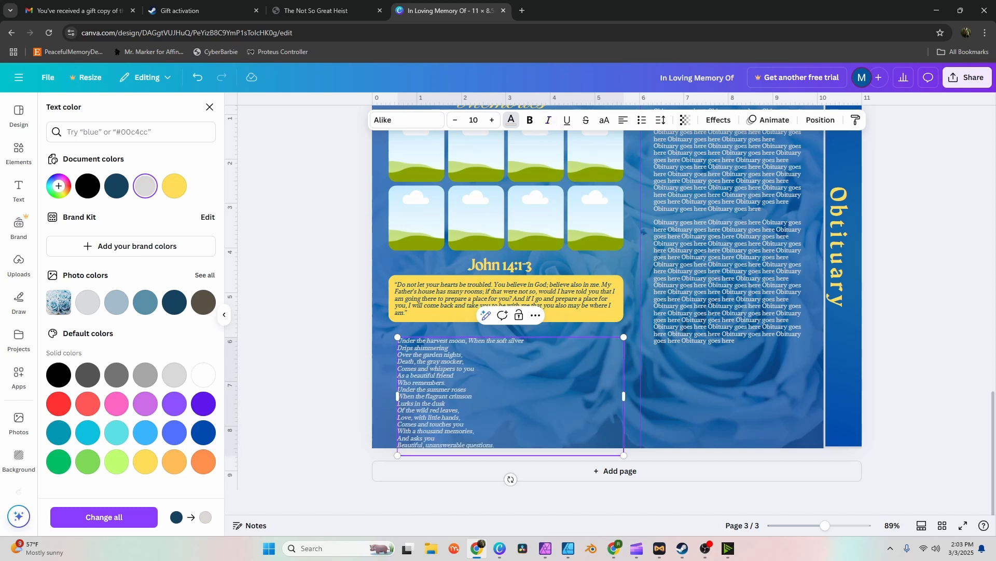
{"action": "key", "text": "ctrl+a"}
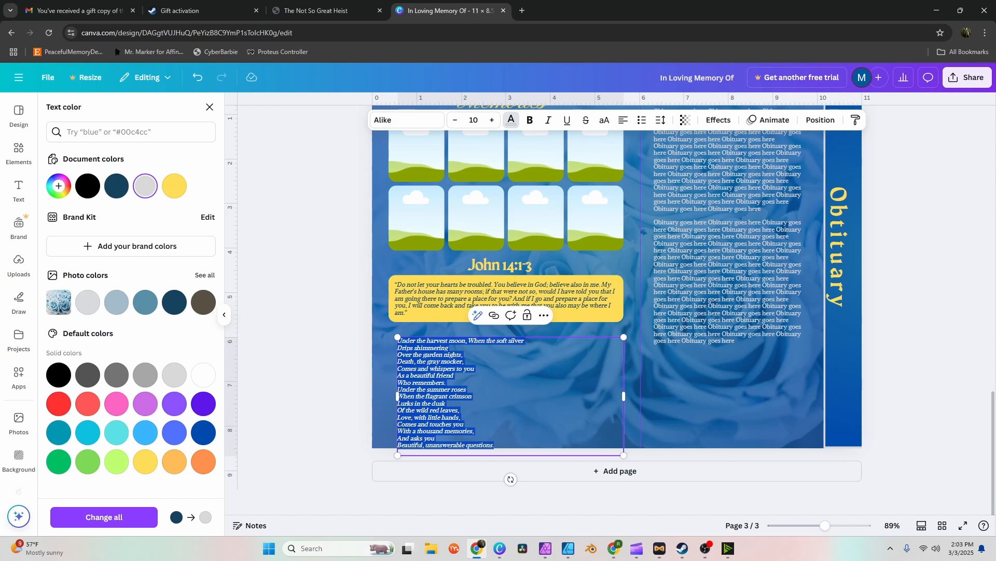
{"action": "left_click", "coordinate": [623, 120]}
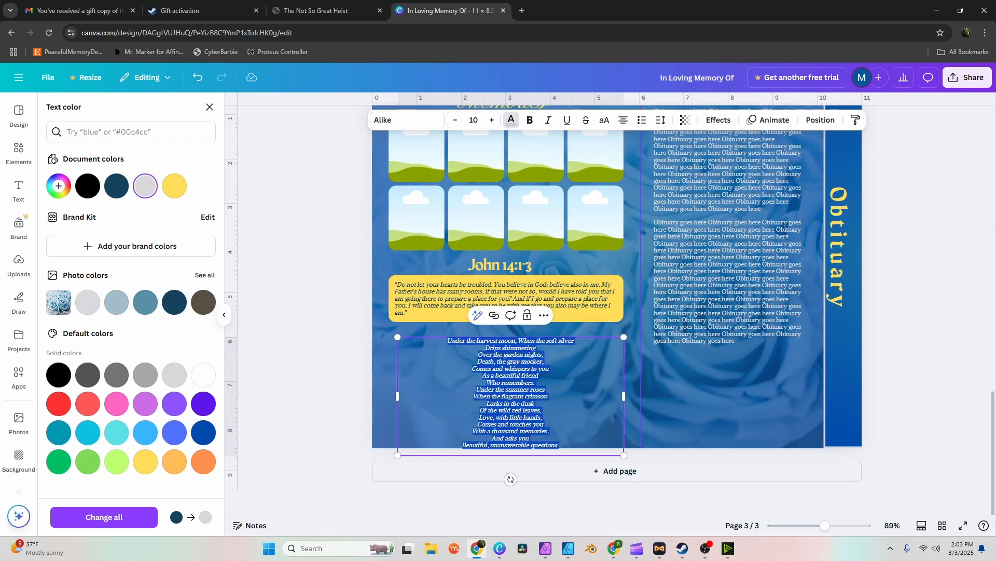
{"action": "left_click", "coordinate": [209, 107]}
{"action": "left_click", "coordinate": [316, 312]}
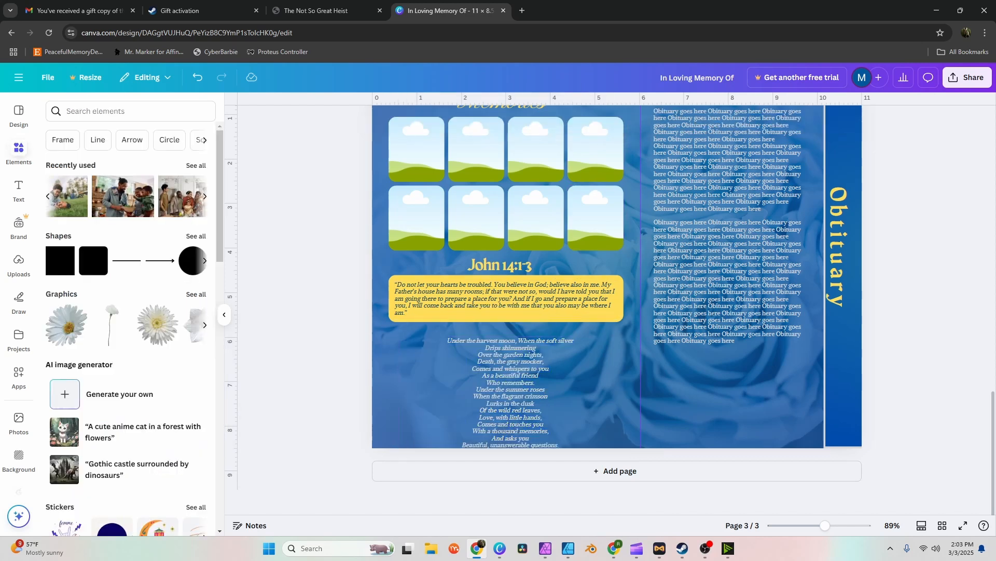
- Move the poem text up so it sits just beneath the yellow scripture box and inside the page
{"action": "mouse_move", "coordinate": [511, 393]}
{"action": "left_mouse_down"}
{"action": "mouse_move", "coordinate": [508, 383]}
{"action": "mouse_move", "coordinate": [469, 383]}
{"action": "mouse_move", "coordinate": [506, 383]}
{"action": "left_mouse_up"}
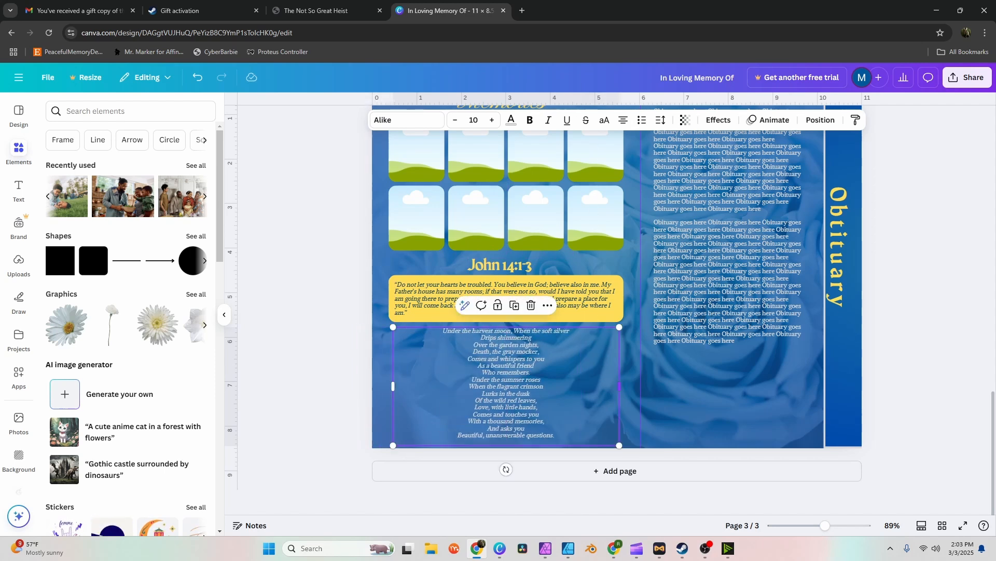
{"action": "key", "text": "ctrl+z"}
{"action": "key", "text": "ctrl+z"}
{"action": "key", "text": "ctrl+z"}
{"action": "key", "text": "ctrl+y"}
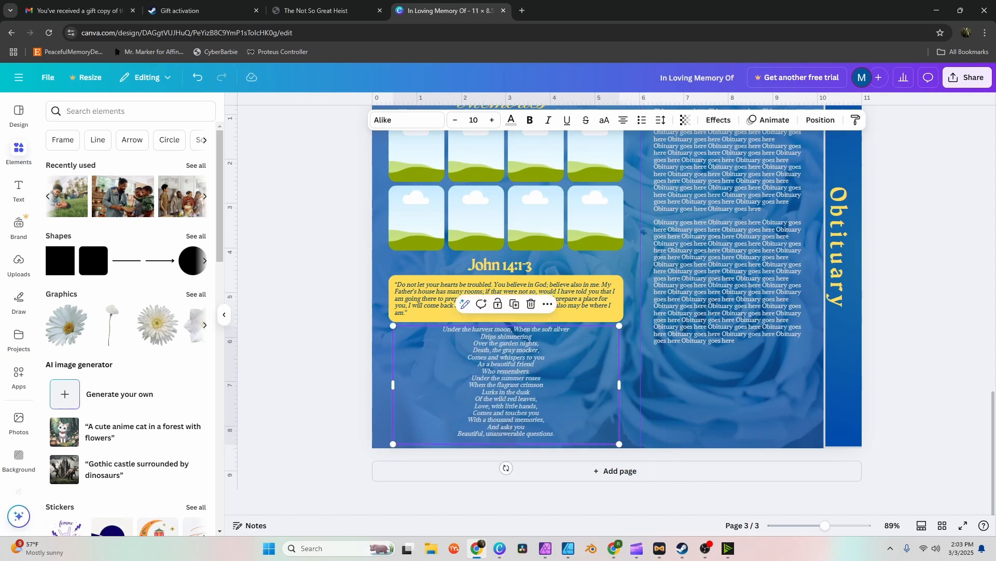
{"action": "left_click", "coordinate": [506, 383]}
- Add a fourth page after page 3 and return to the Memories page
{"action": "left_click", "coordinate": [637, 471]}
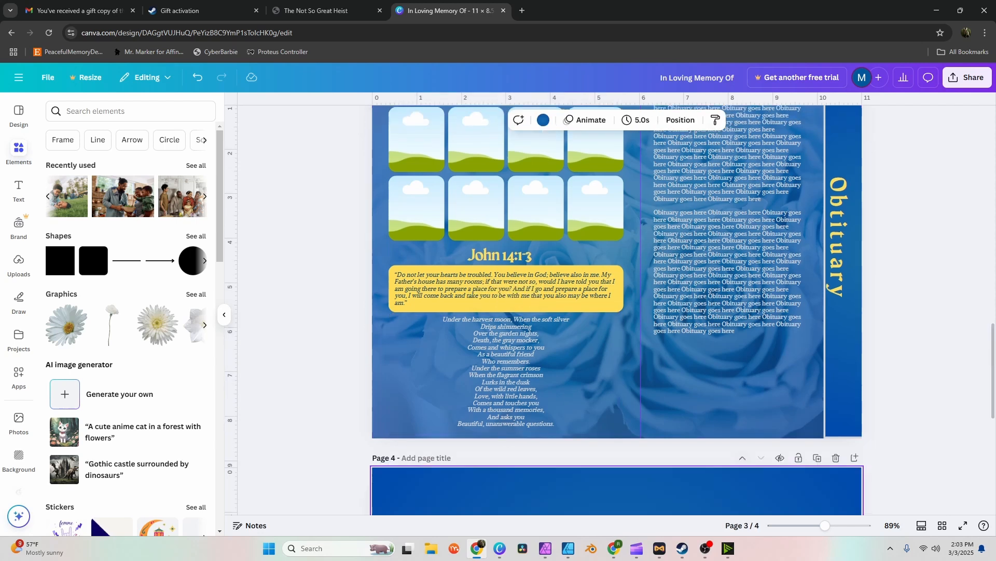
{"action": "scroll", "coordinate": [644, 292], "scroll_direction": "up", "scroll_amount": 8}
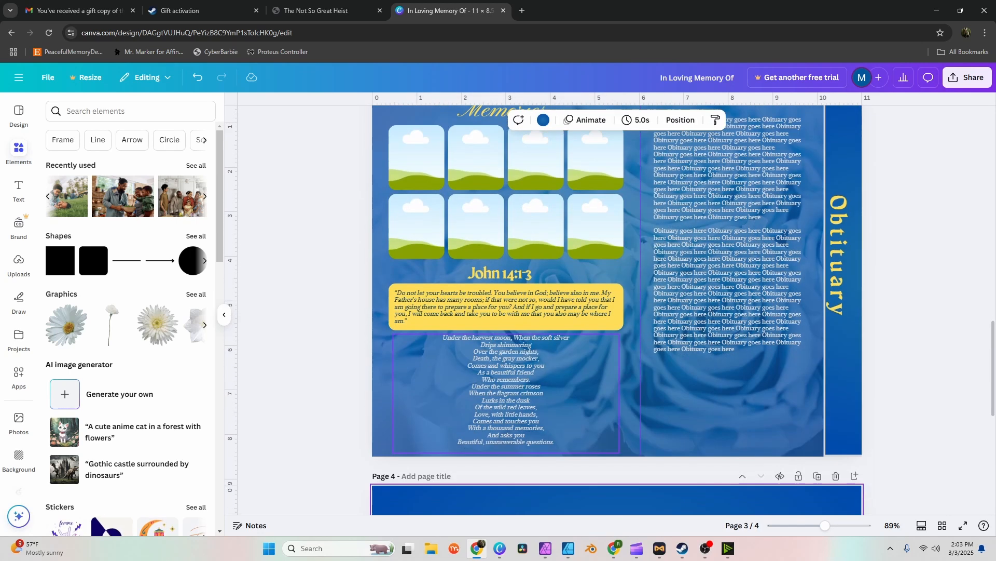
{"action": "left_click", "coordinate": [332, 415]}
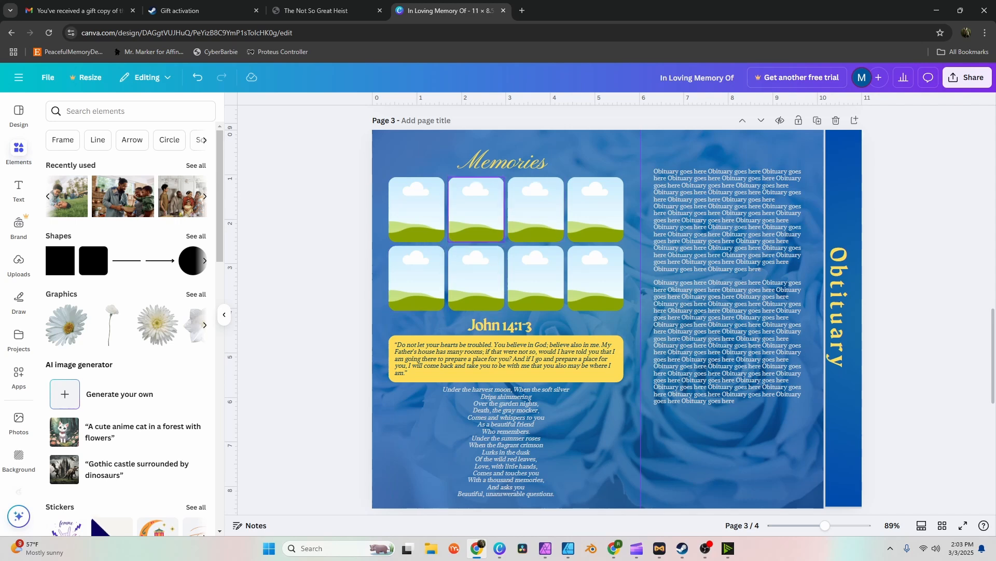
{"action": "left_click", "coordinate": [416, 213]}
{"action": "left_click", "coordinate": [476, 213], "text": "shift"}
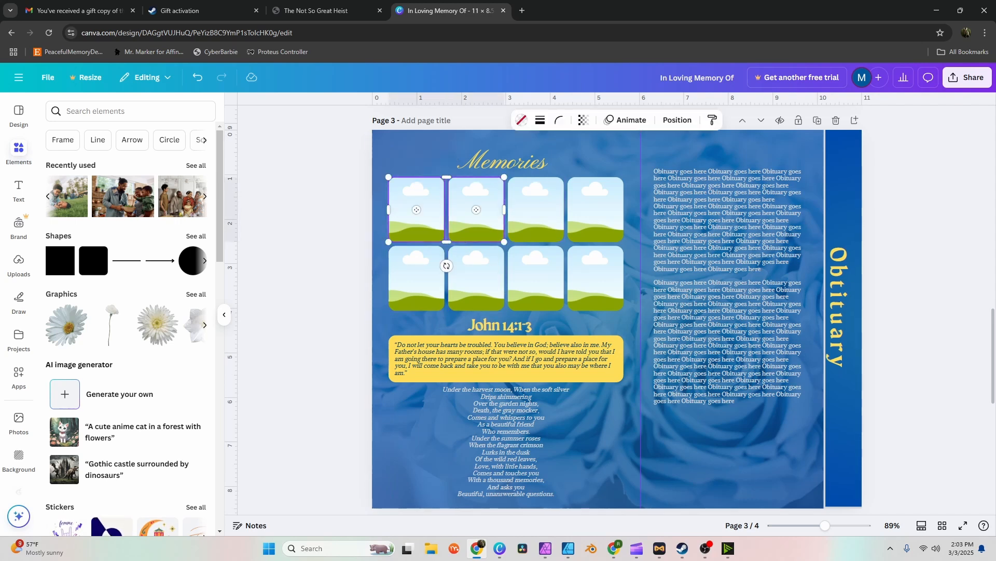
{"action": "left_click", "coordinate": [536, 212], "text": "shift"}
{"action": "left_click", "coordinate": [595, 213], "text": "shift"}
{"action": "left_click", "coordinate": [596, 278], "text": "shift"}
{"action": "left_click", "coordinate": [416, 278], "text": "shift"}
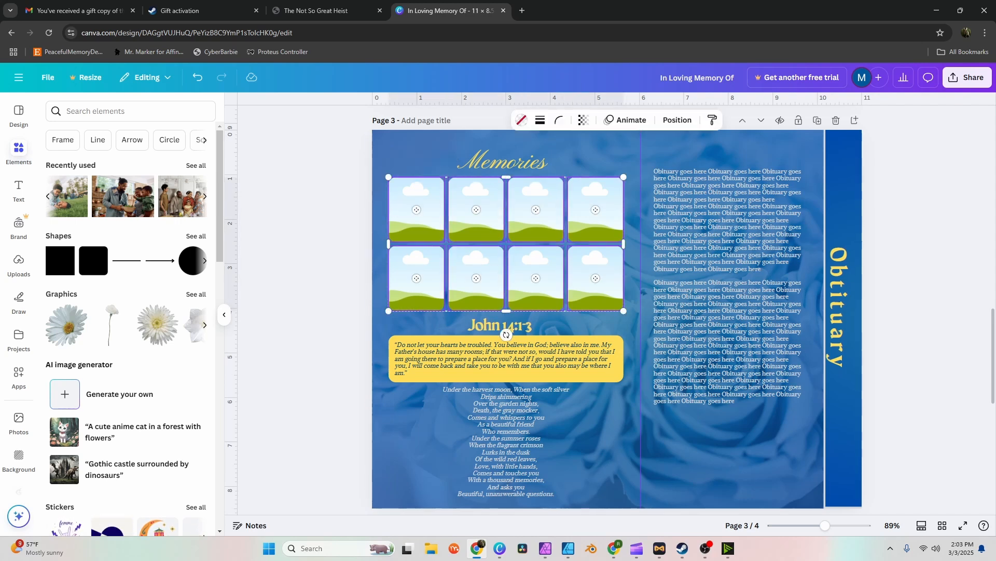
{"action": "left_click", "coordinate": [559, 120]}
{"action": "left_click", "coordinate": [541, 119]}
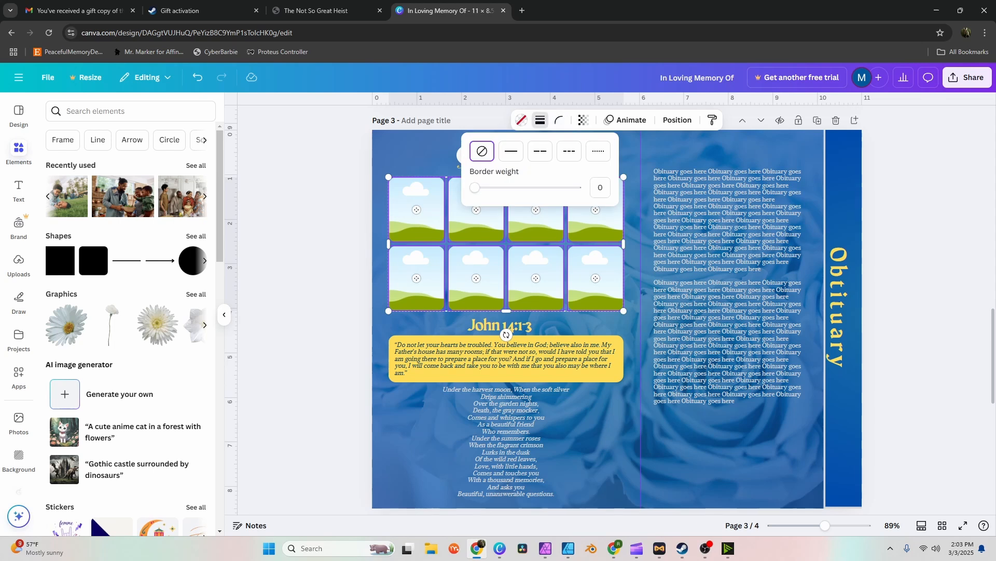
{"action": "key", "text": "Escape"}
{"action": "key", "text": "Escape"}
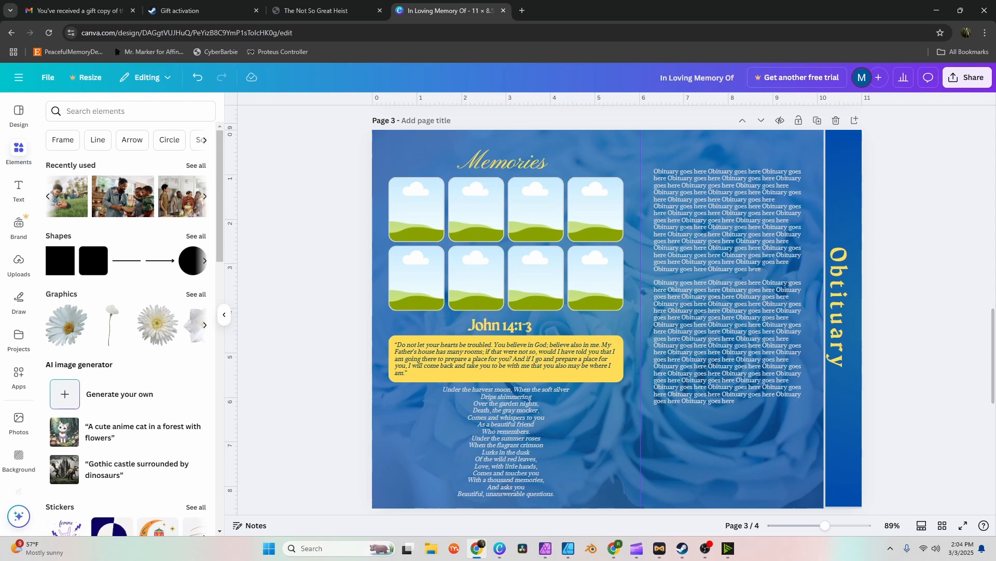
- Fill the Memories grid frames with family photos from the recently used images and the photo library
{"action": "left_click", "coordinate": [123, 197]}
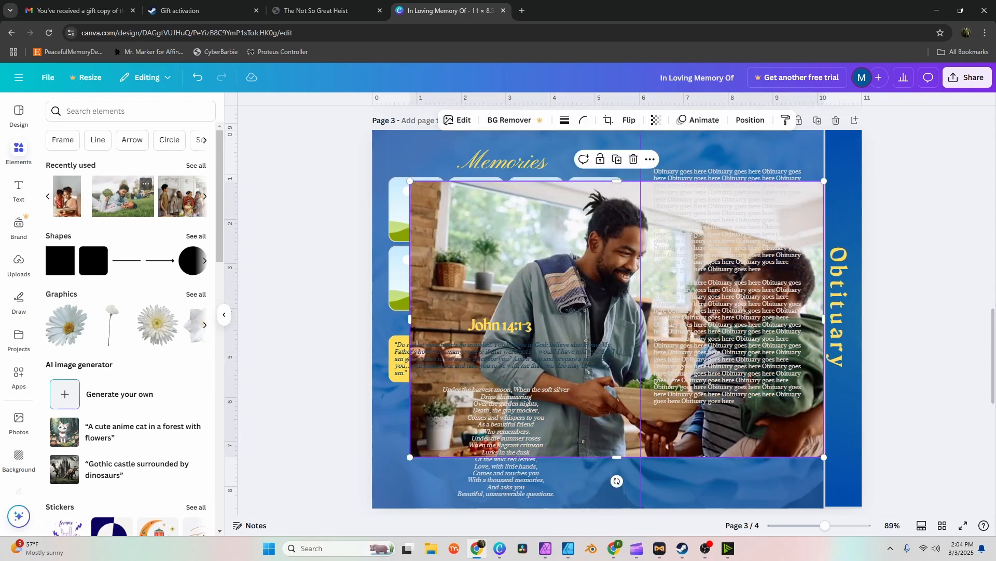
{"action": "left_click_drag", "start_coordinate": [617, 319], "coordinate": [416, 210]}
{"action": "double_click", "coordinate": [416, 210]}
{"action": "left_click_drag", "start_coordinate": [133, 196], "coordinate": [476, 210]}
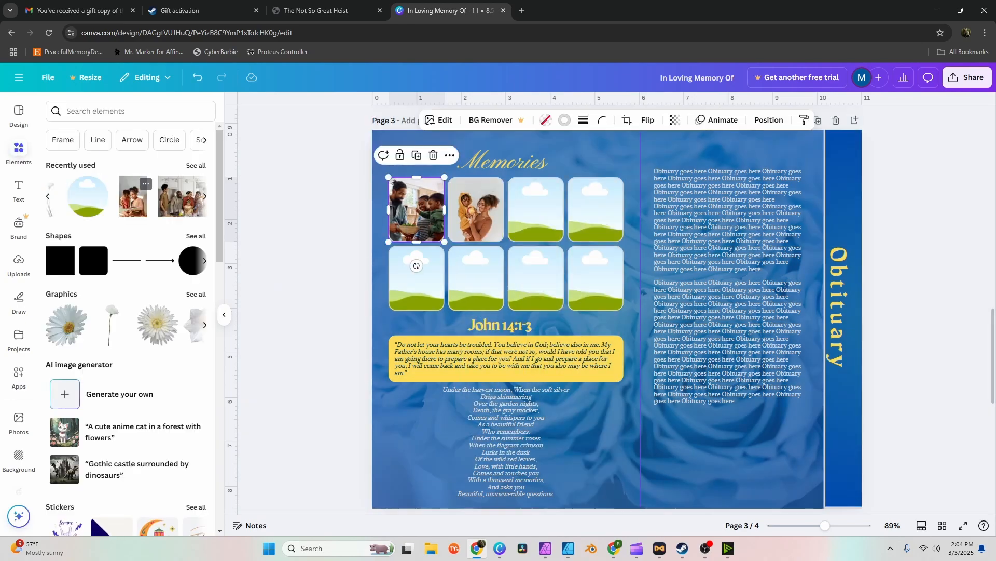
{"action": "left_click", "coordinate": [19, 422]}
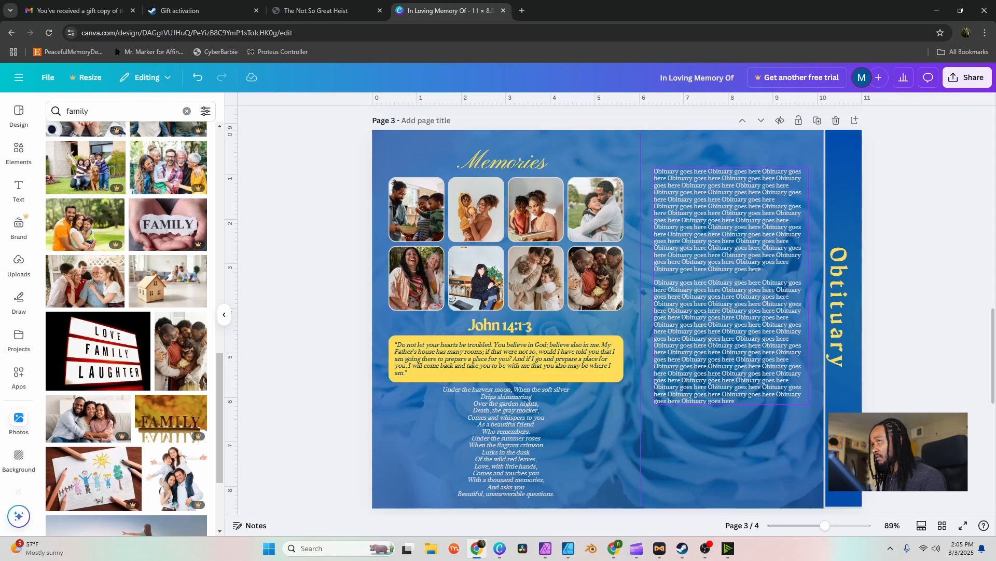
- Duplicate the last three photos of the lower Memories row and shrink the copies to fit the column beneath the obituary text
{"action": "left_click", "coordinate": [595, 278]}
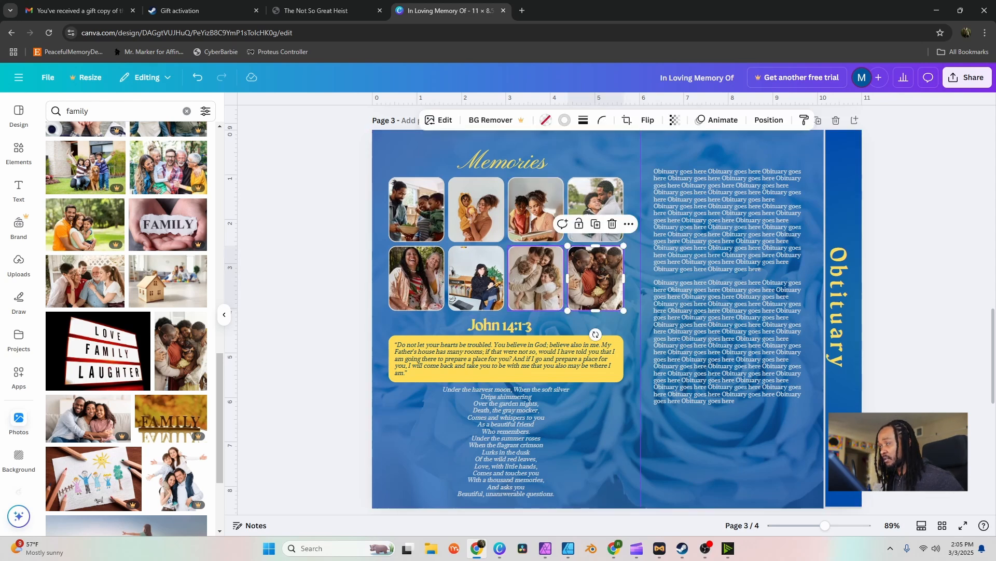
{"action": "left_click", "coordinate": [536, 278], "text": "shift"}
{"action": "left_click", "coordinate": [476, 278], "text": "shift"}
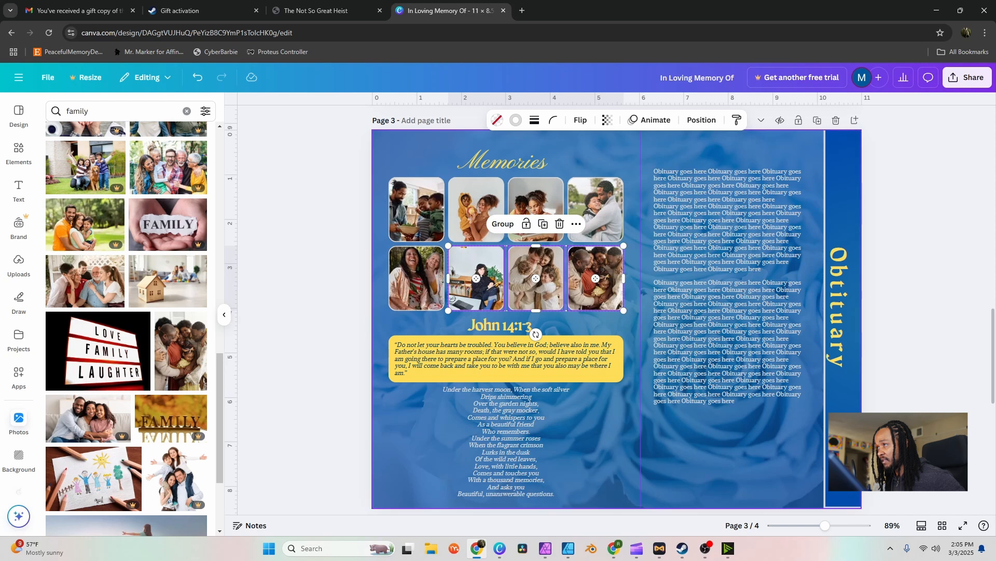
{"action": "left_click_drag", "start_coordinate": [476, 278], "coordinate": [688, 449]}
{"action": "left_click_drag", "start_coordinate": [836, 417], "coordinate": [780, 448]}
- Review the layouts of the Order of Service page, the Memories page and the blank fourth page
{"action": "scroll", "coordinate": [618, 312], "scroll_direction": "up", "scroll_amount": 8}
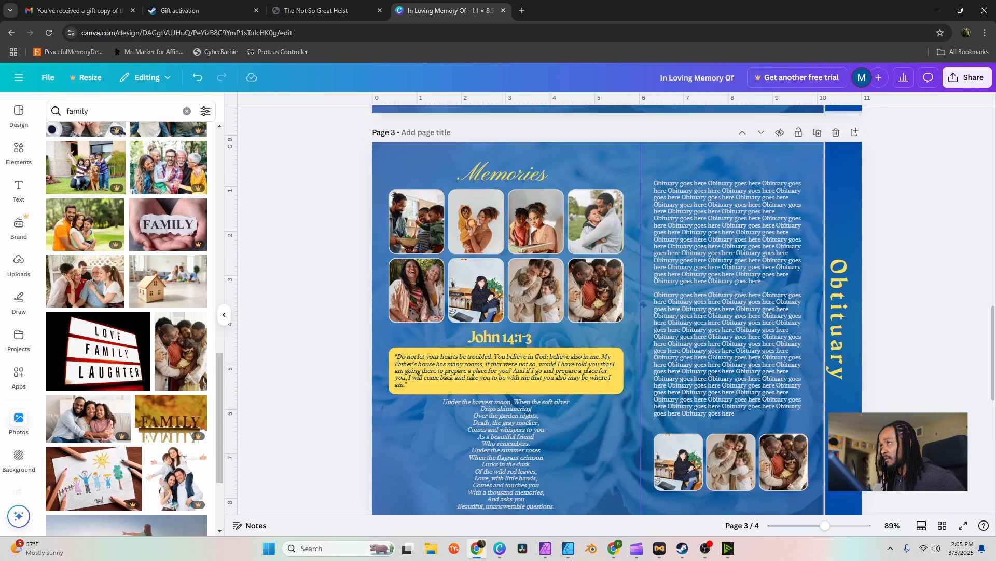
{"action": "scroll", "coordinate": [643, 300], "scroll_direction": "down", "scroll_amount": 5}
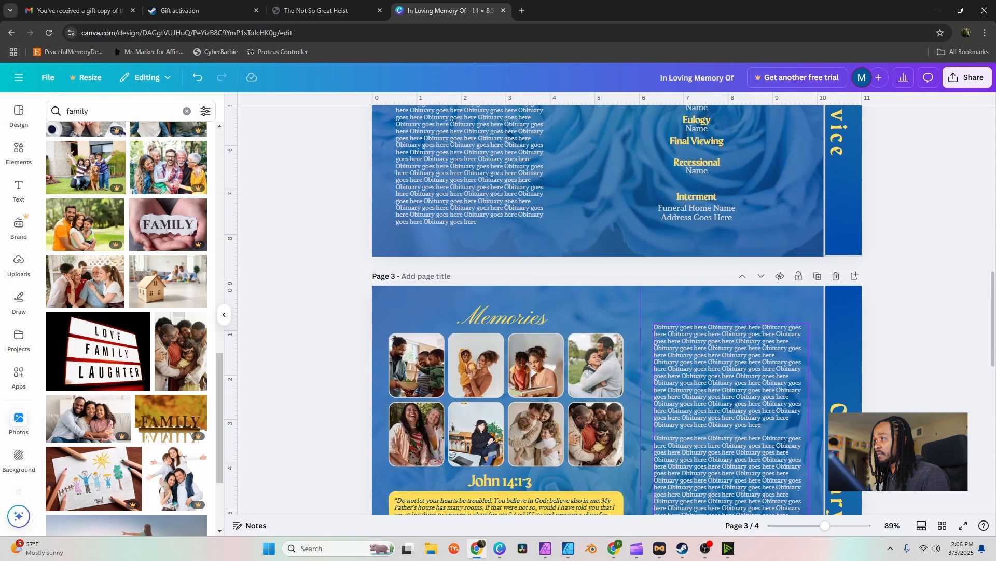
{"action": "scroll", "coordinate": [644, 312], "scroll_direction": "up", "scroll_amount": 3}
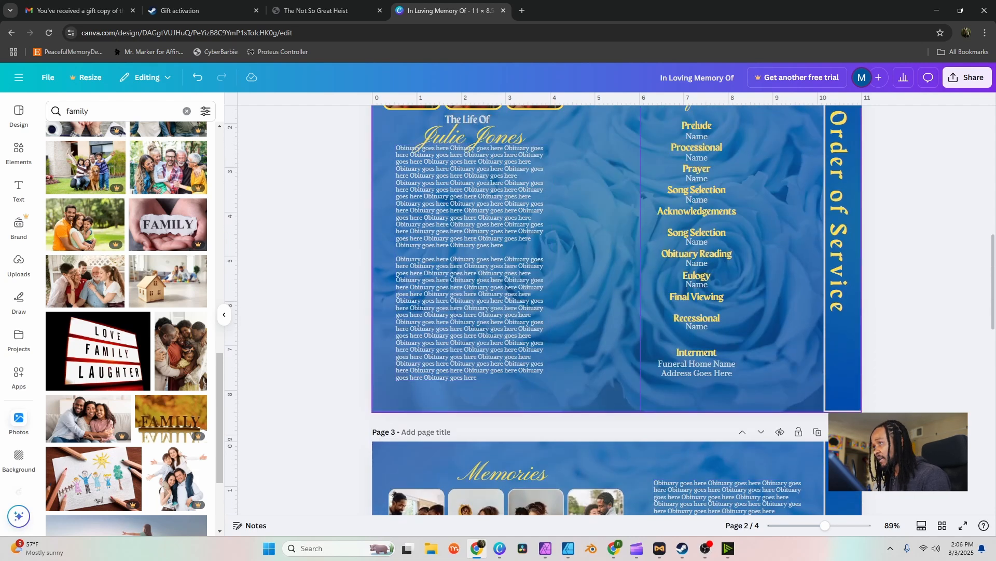
{"action": "scroll", "coordinate": [644, 196], "scroll_direction": "down", "scroll_amount": 3}
{"action": "scroll", "coordinate": [644, 311], "scroll_direction": "up", "scroll_amount": 3}
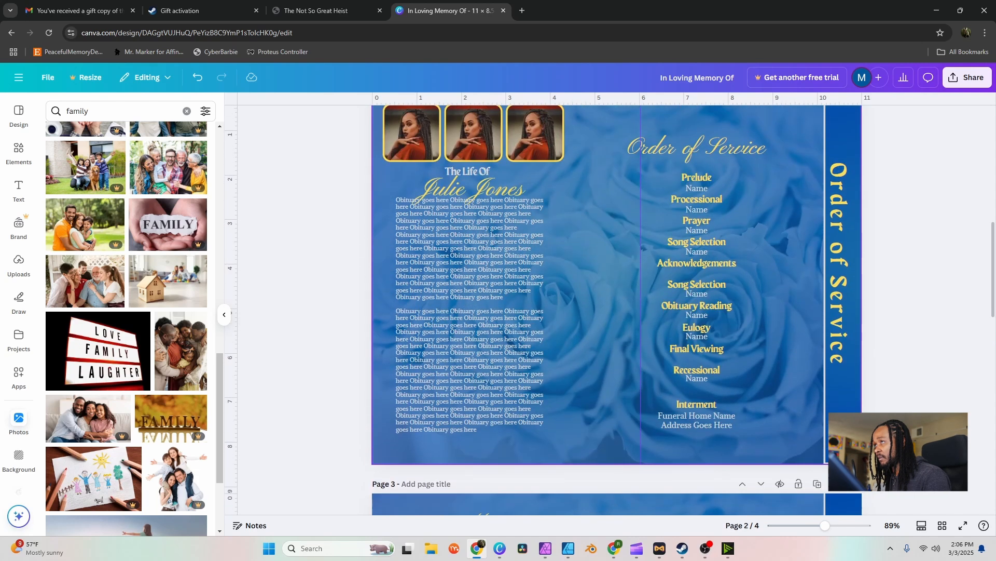
{"action": "scroll", "coordinate": [617, 310], "scroll_direction": "down", "scroll_amount": 8}
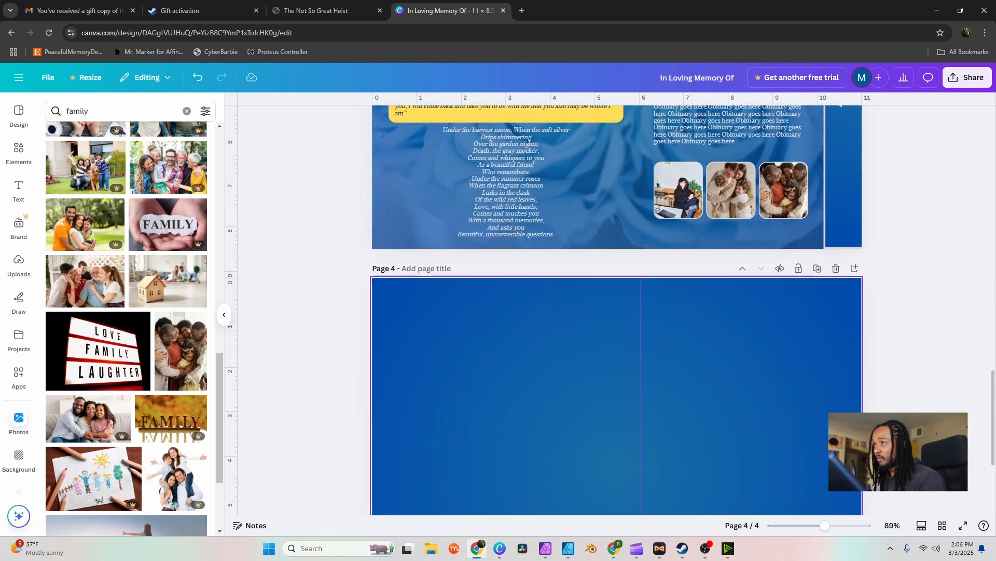
{"action": "scroll", "coordinate": [617, 310], "scroll_direction": "up", "scroll_amount": 5}
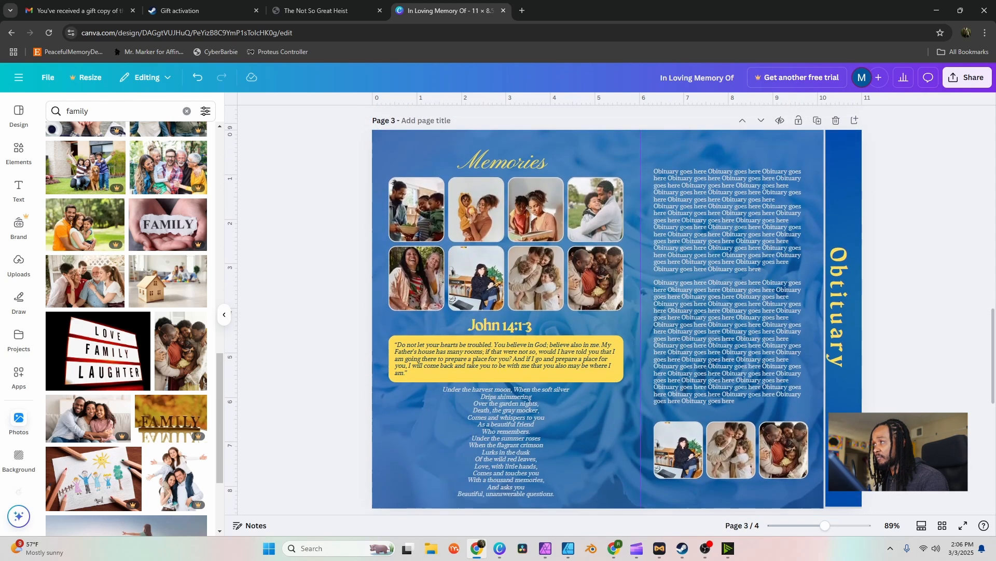
{"action": "scroll", "coordinate": [616, 310], "scroll_direction": "up", "scroll_amount": 1}
{"action": "scroll", "coordinate": [616, 310], "scroll_direction": "down", "scroll_amount": 4}
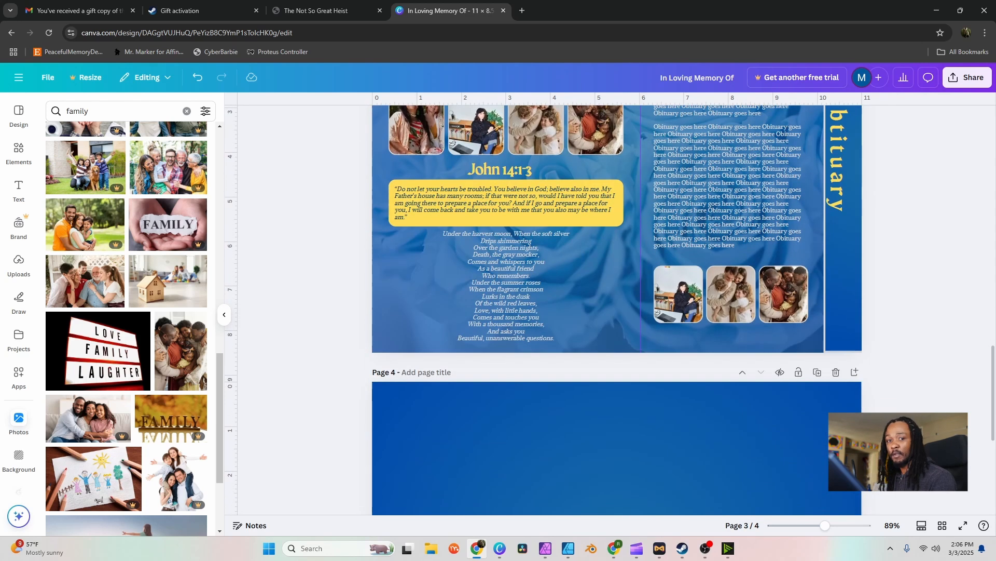
{"action": "scroll", "coordinate": [617, 309], "scroll_direction": "up", "scroll_amount": 3}
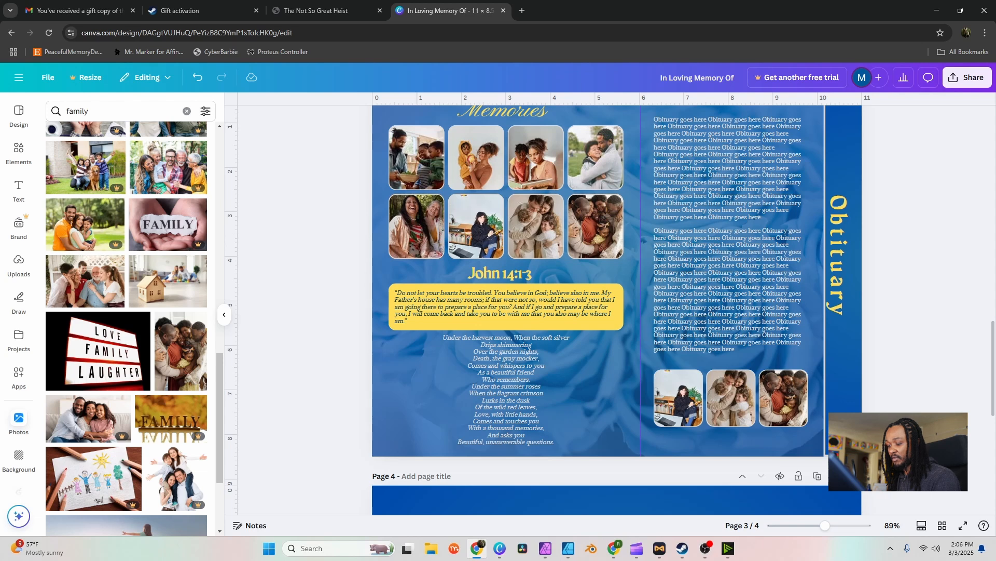
{"action": "key", "text": "alt+Tab"}
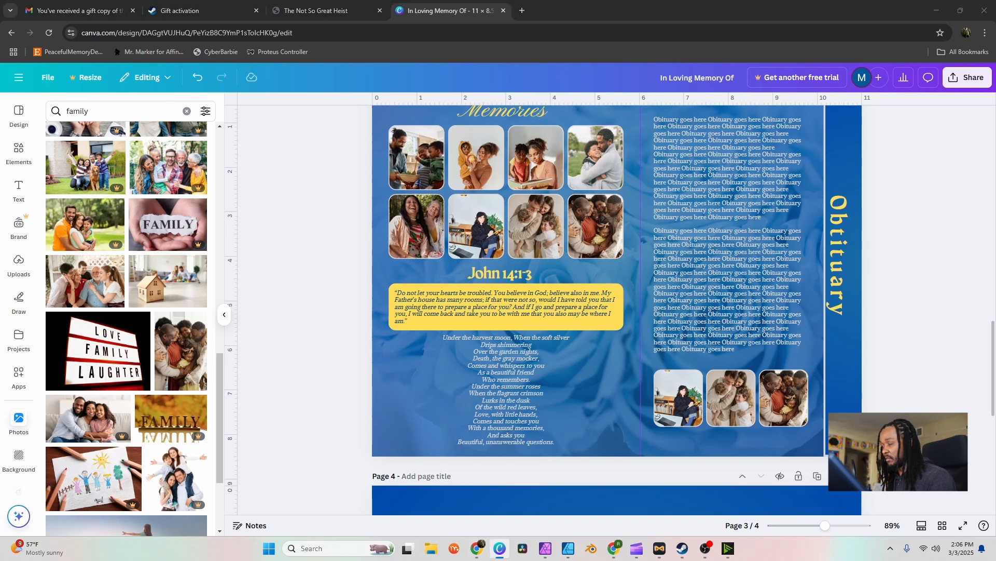
- Copy the side tab shape and its vertical label from page 3 and paste them onto page 4
{"action": "scroll", "coordinate": [616, 310], "scroll_direction": "down", "scroll_amount": 7}
{"action": "left_click", "coordinate": [617, 310]}
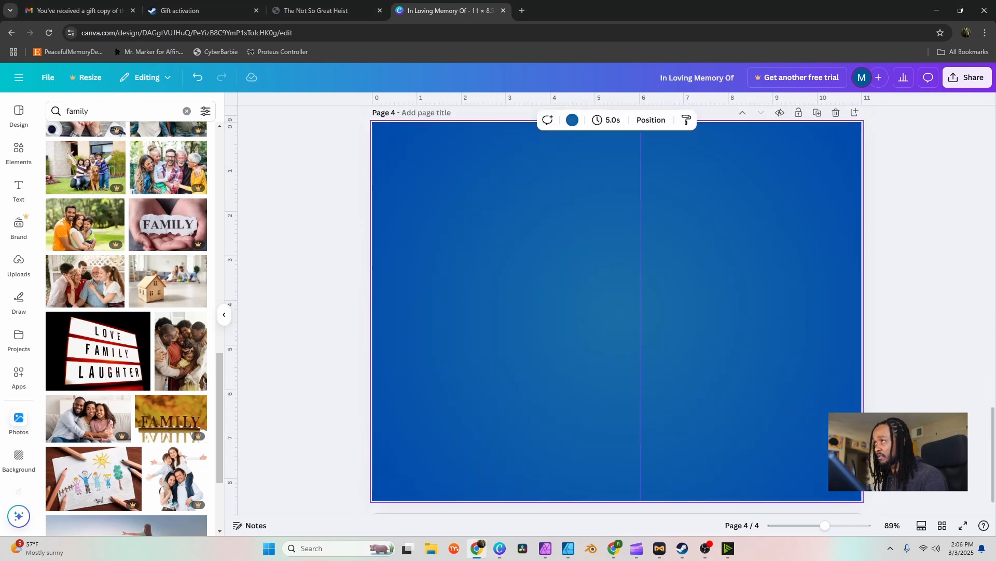
{"action": "scroll", "coordinate": [616, 310], "scroll_direction": "up", "scroll_amount": 4}
{"action": "left_click", "coordinate": [836, 148]}
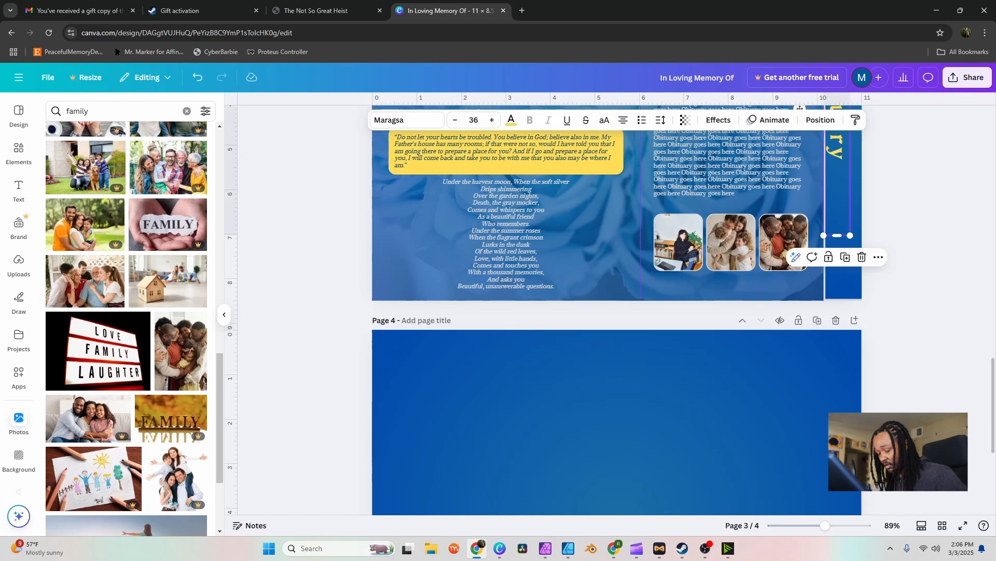
{"action": "left_click", "coordinate": [846, 283], "text": "shift"}
{"action": "key", "text": "ctrl+c"}
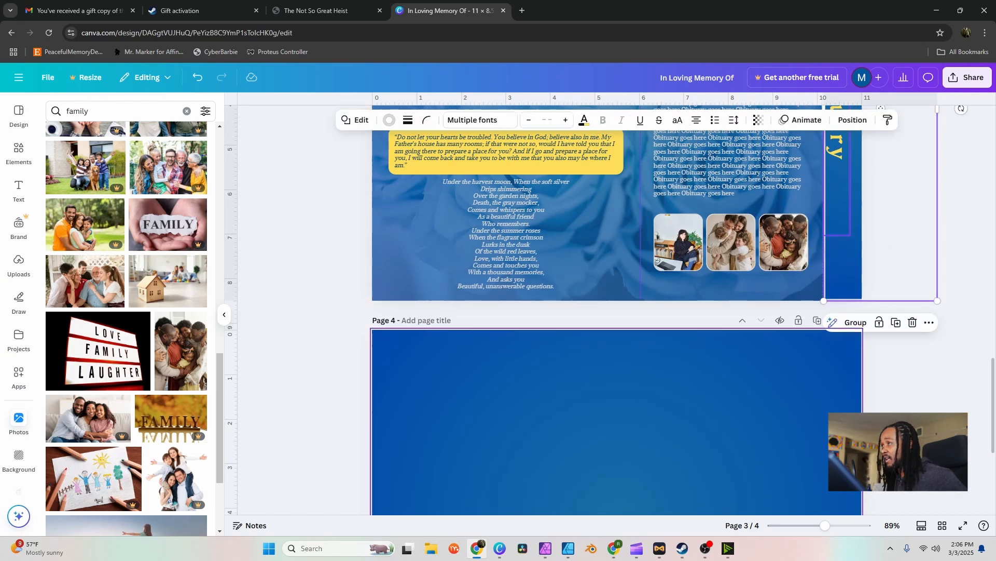
{"action": "left_click", "coordinate": [779, 377]}
{"action": "key", "text": "ctrl+v"}
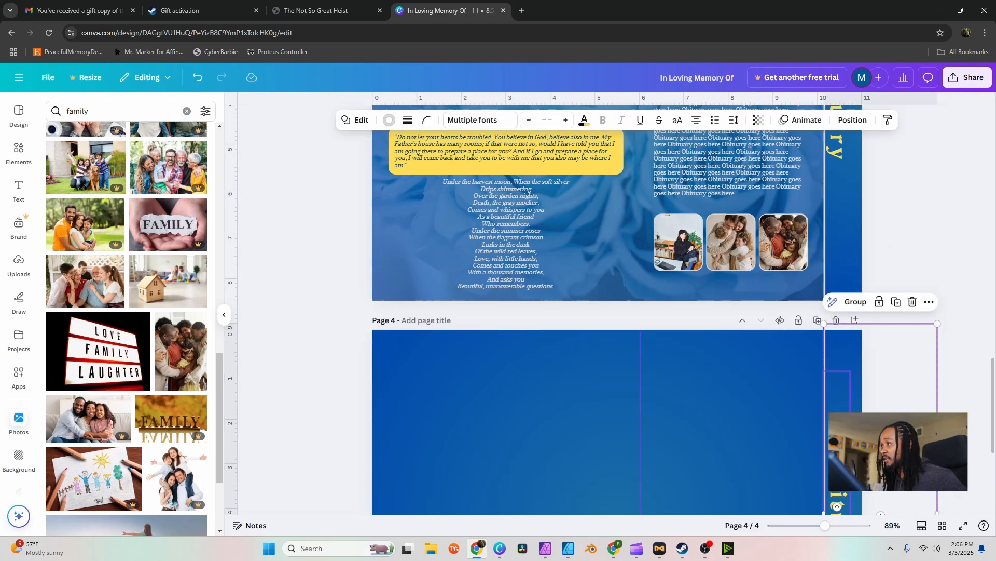
- Change the side tab's vertical label on page 4 to "Cherished Memories"
{"action": "scroll", "coordinate": [837, 467], "scroll_direction": "down", "scroll_amount": 4}
{"action": "left_click", "coordinate": [830, 342]}
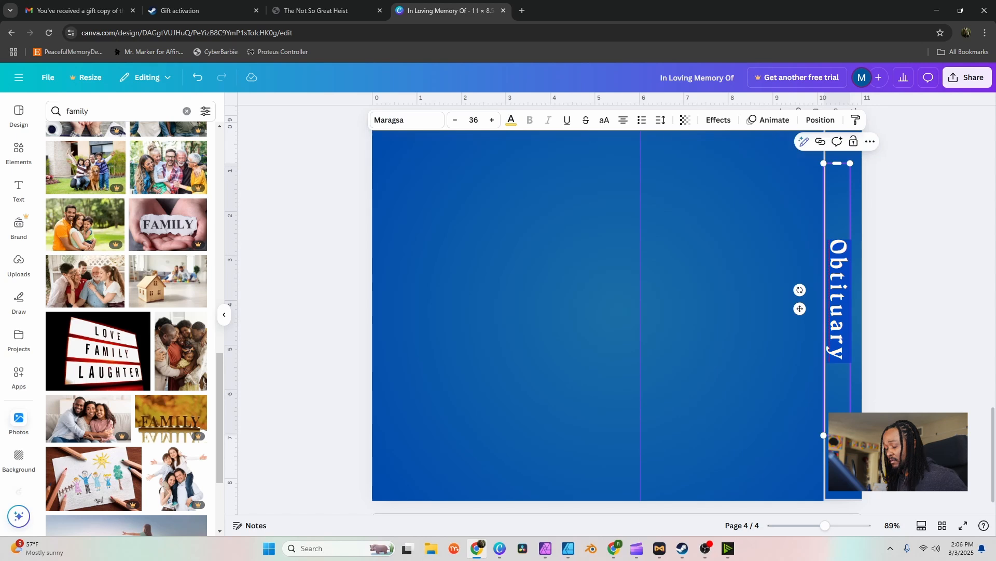
{"action": "type", "text": "Memories"}
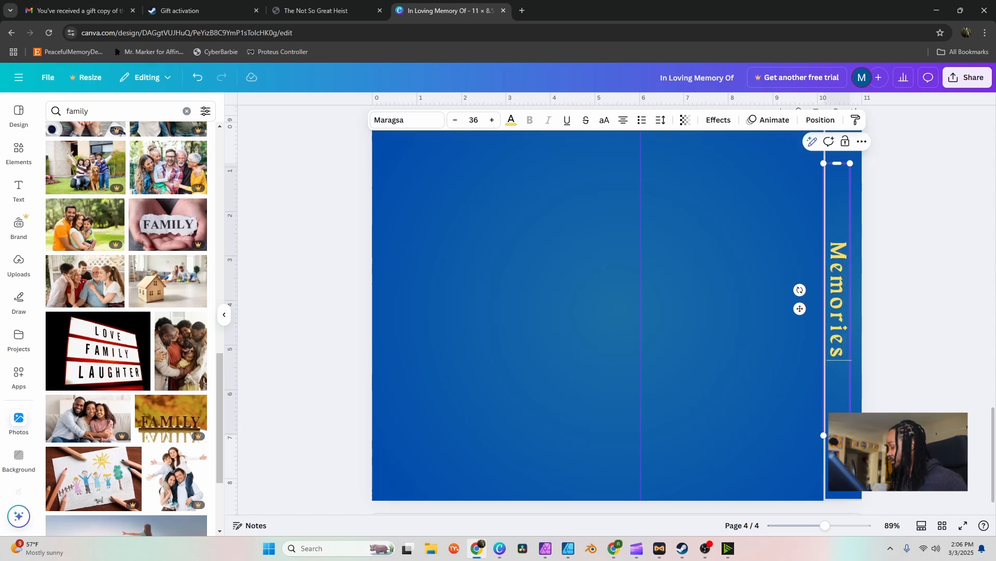
{"action": "key", "text": "Escape"}
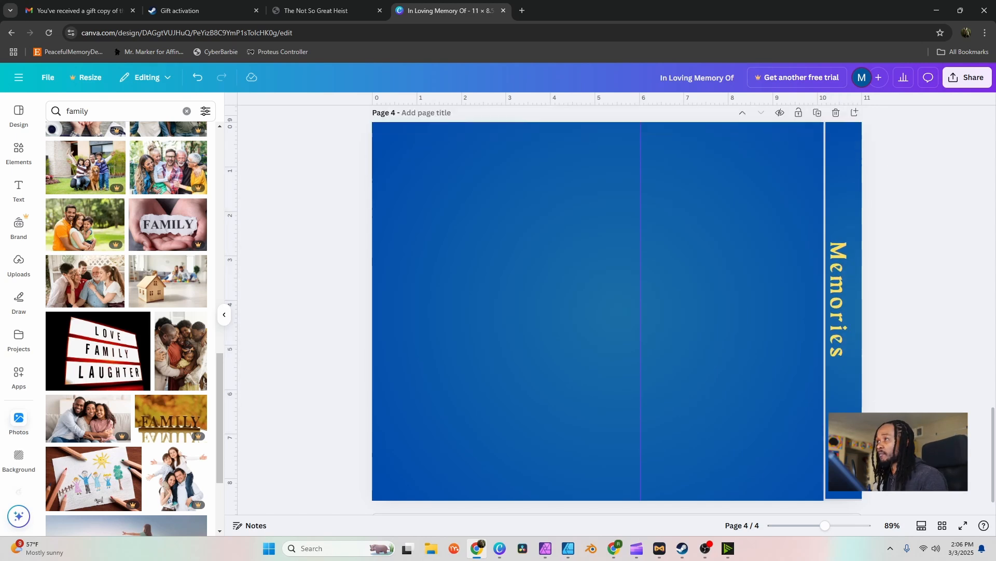
{"action": "double_click", "coordinate": [838, 276]}
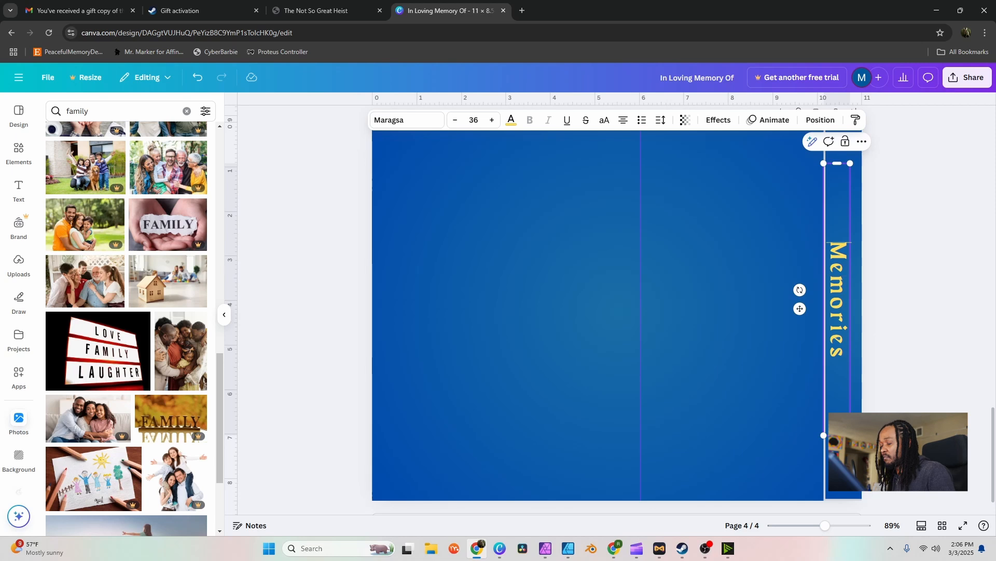
{"action": "type", "text": "Cherished"}
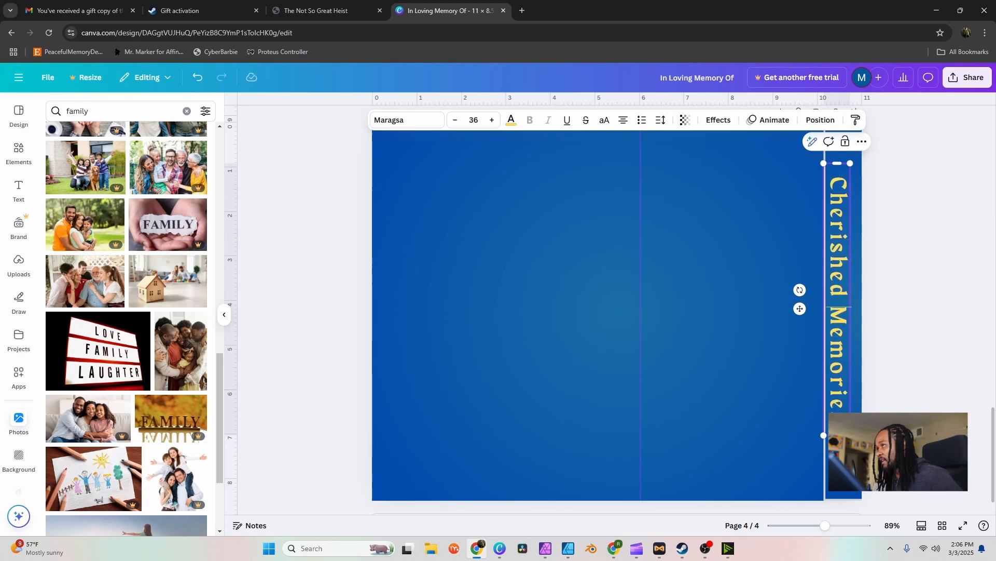
{"action": "key", "text": "Escape"}
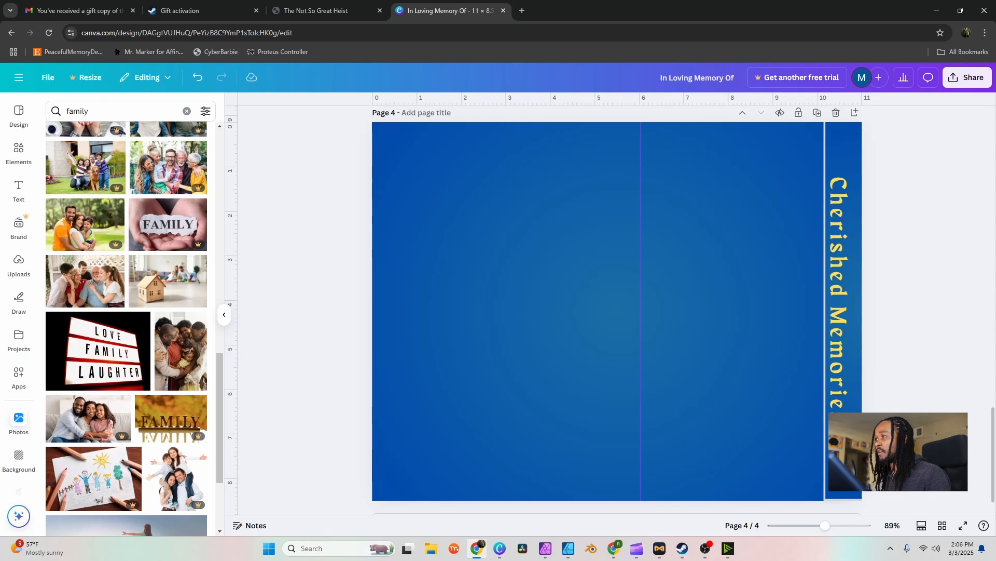
{"action": "key", "text": "ctrl+v"}
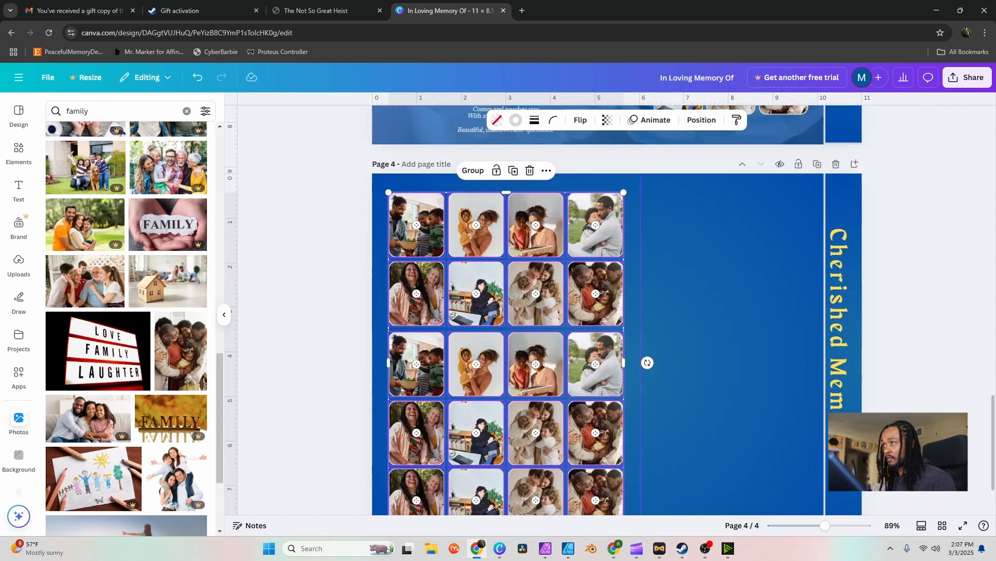
{"action": "key", "text": "Delete"}
{"action": "scroll", "coordinate": [617, 311], "scroll_direction": "down", "scroll_amount": 2}
{"action": "scroll", "coordinate": [616, 312], "scroll_direction": "up", "scroll_amount": 2}
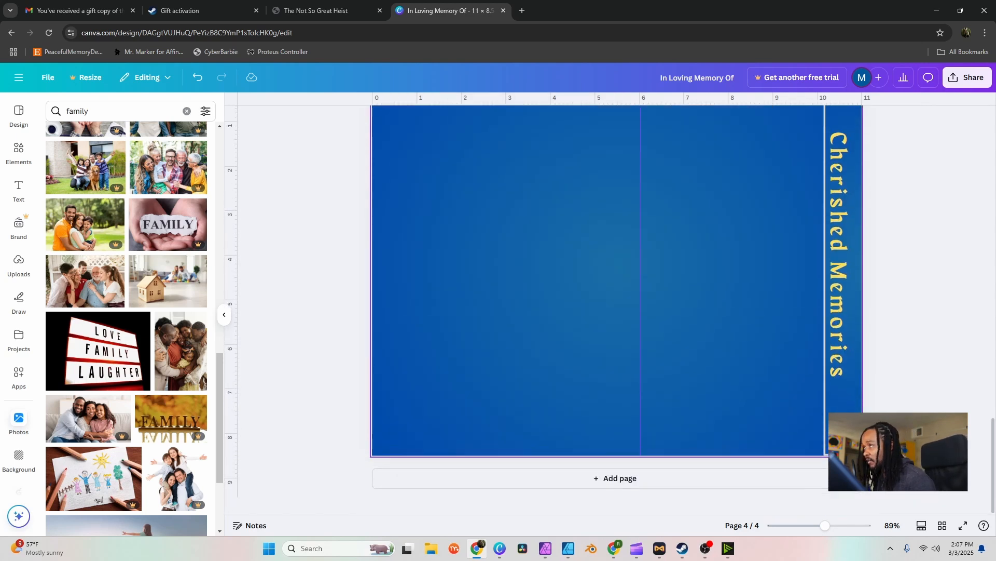
- Move the vertical guide to about 5 inches on the horizontal ruler
{"action": "scroll", "coordinate": [617, 312], "scroll_direction": "down", "scroll_amount": 1}
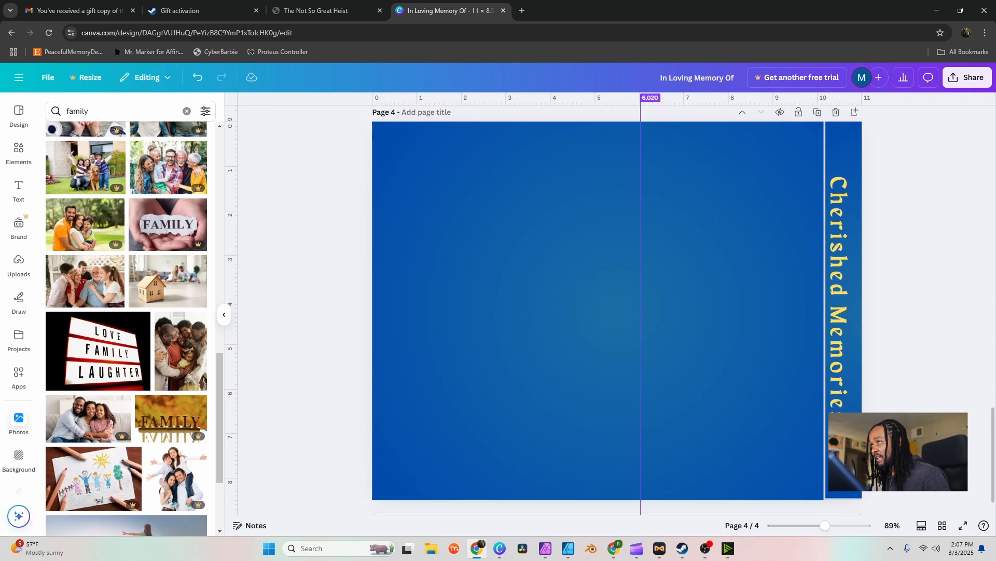
{"action": "scroll", "coordinate": [616, 311], "scroll_direction": "up", "scroll_amount": 3}
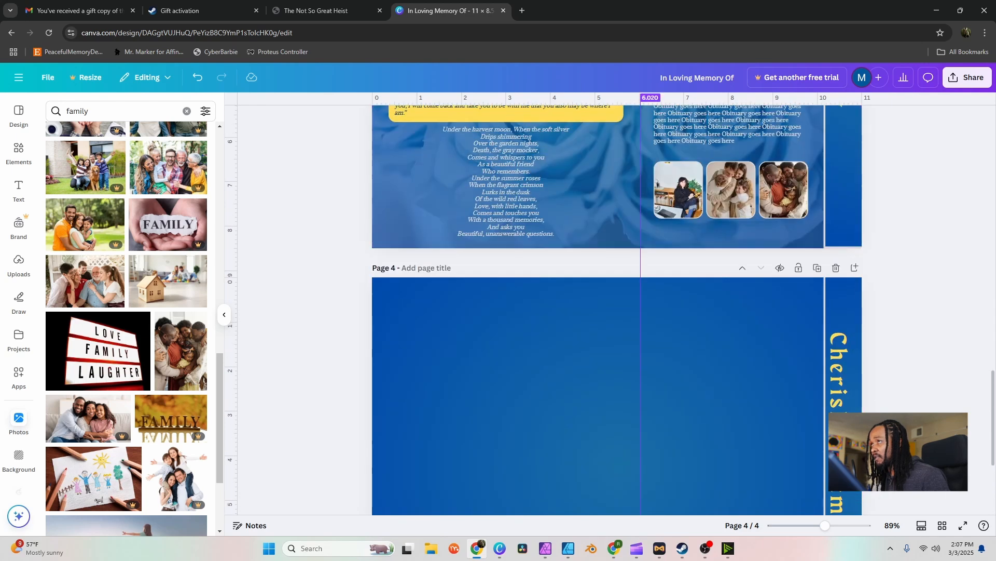
{"action": "left_click_drag", "start_coordinate": [640, 312], "coordinate": [602, 312]}
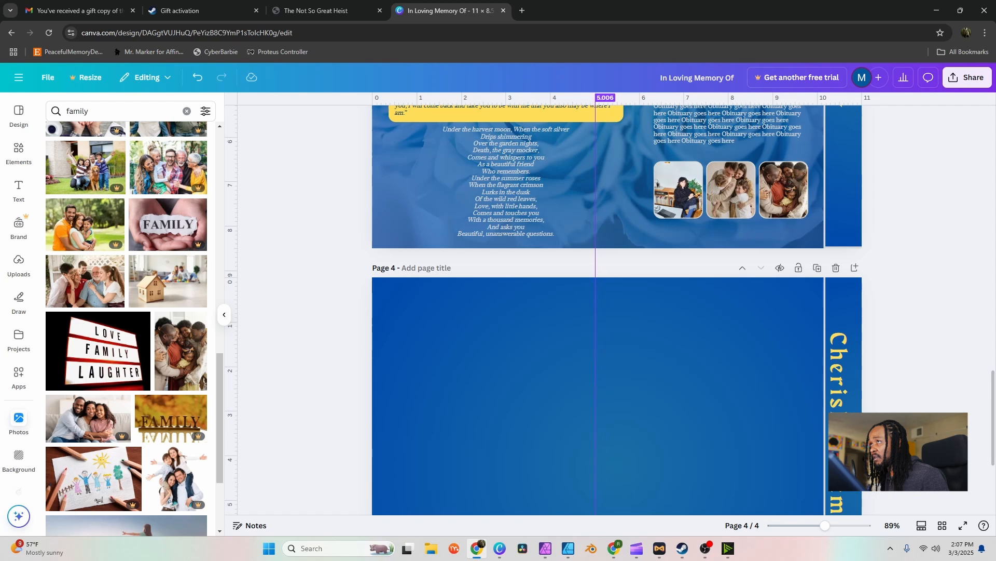
- Copy the first three columns of the Memories photo grid from page 3 and place them near page 4's upper-left corner
{"action": "scroll", "coordinate": [617, 312], "scroll_direction": "down", "scroll_amount": 3}
{"action": "scroll", "coordinate": [602, 311], "scroll_direction": "up", "scroll_amount": 9}
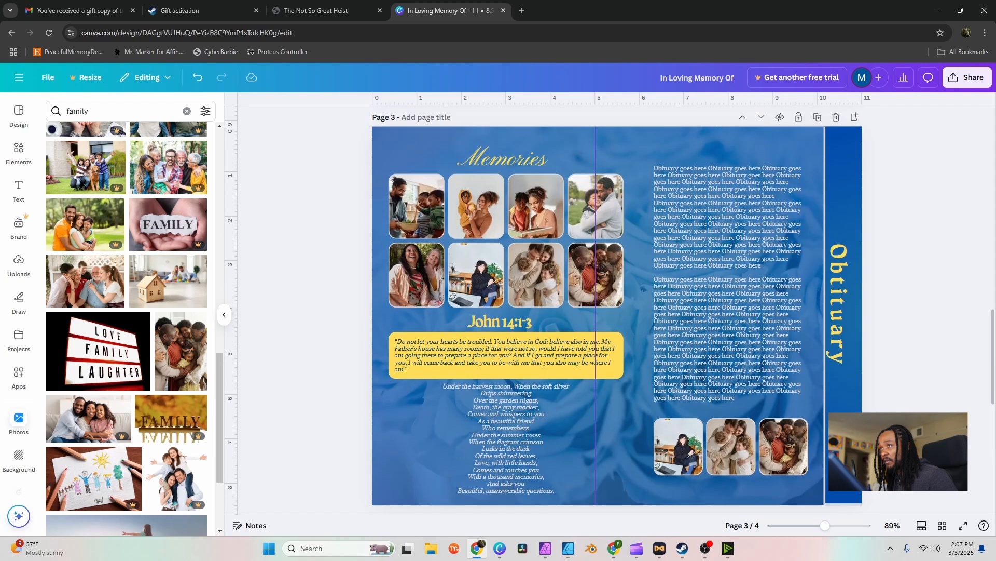
{"action": "left_click", "coordinate": [416, 279]}
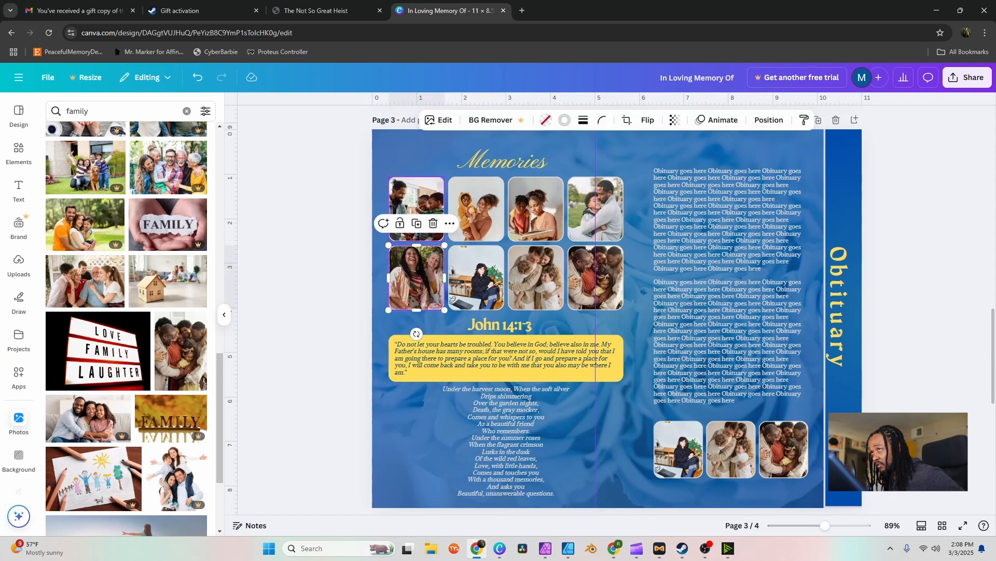
{"action": "left_click", "coordinate": [417, 209], "text": "shift"}
{"action": "left_click", "coordinate": [477, 208], "text": "shift"}
{"action": "left_click", "coordinate": [477, 277], "text": "shift"}
{"action": "left_click", "coordinate": [536, 278], "text": "shift"}
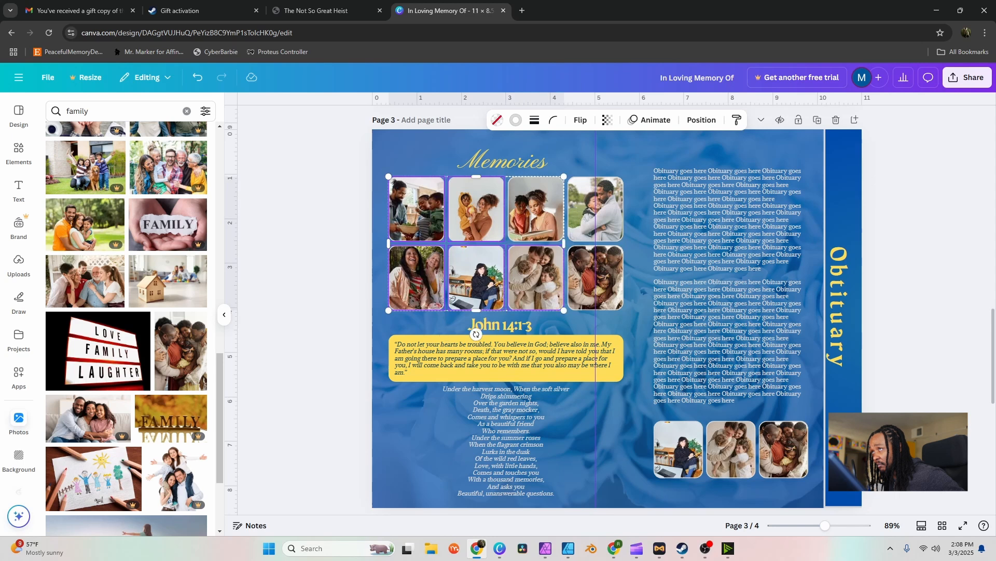
{"action": "left_click", "coordinate": [536, 209], "text": "shift"}
{"action": "key", "text": "ctrl+c"}
{"action": "scroll", "coordinate": [602, 311], "scroll_direction": "down", "scroll_amount": 9}
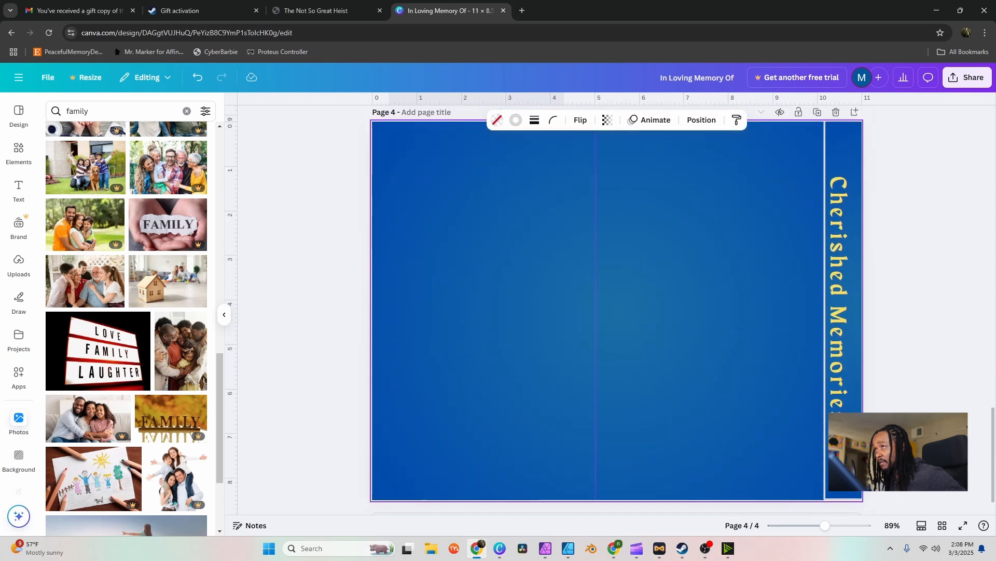
{"action": "key", "text": "ctrl+v"}
{"action": "left_click_drag", "start_coordinate": [524, 216], "coordinate": [534, 192]}
- Duplicate the lower row of three photos on page 4 until the grid has five evenly spaced rows
{"action": "left_click_drag", "start_coordinate": [367, 335], "coordinate": [540, 316]}
{"action": "key", "text": "ctrl+d"}
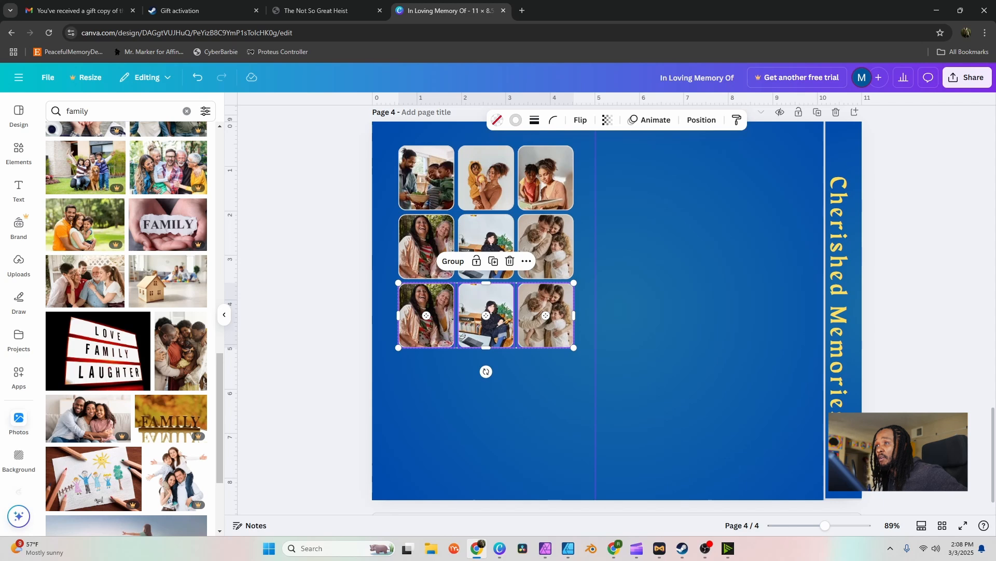
{"action": "key", "text": "ctrl+d"}
{"action": "left_click_drag", "start_coordinate": [545, 311], "coordinate": [537, 362]}
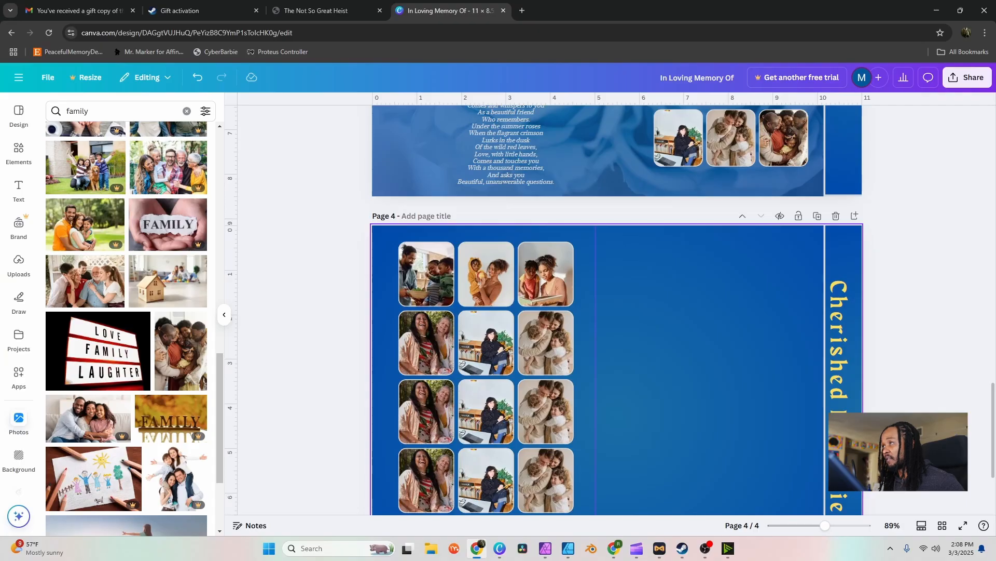
{"action": "scroll", "coordinate": [617, 311], "scroll_direction": "down", "scroll_amount": 2}
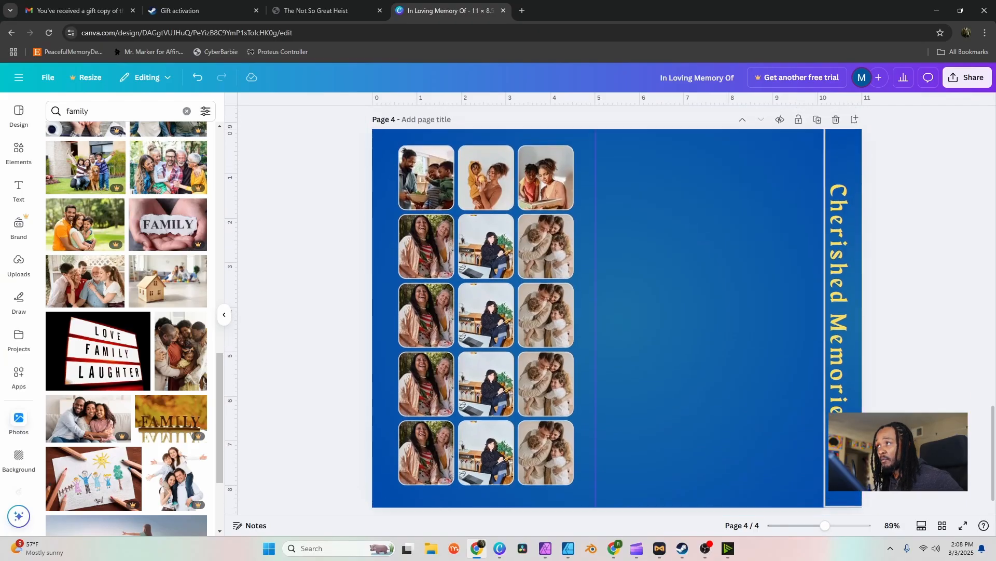
- Copy the yellow scripture box from page 3 onto page 4 and narrow it to fit between the guide and side tab
{"action": "scroll", "coordinate": [616, 311], "scroll_direction": "up", "scroll_amount": 2}
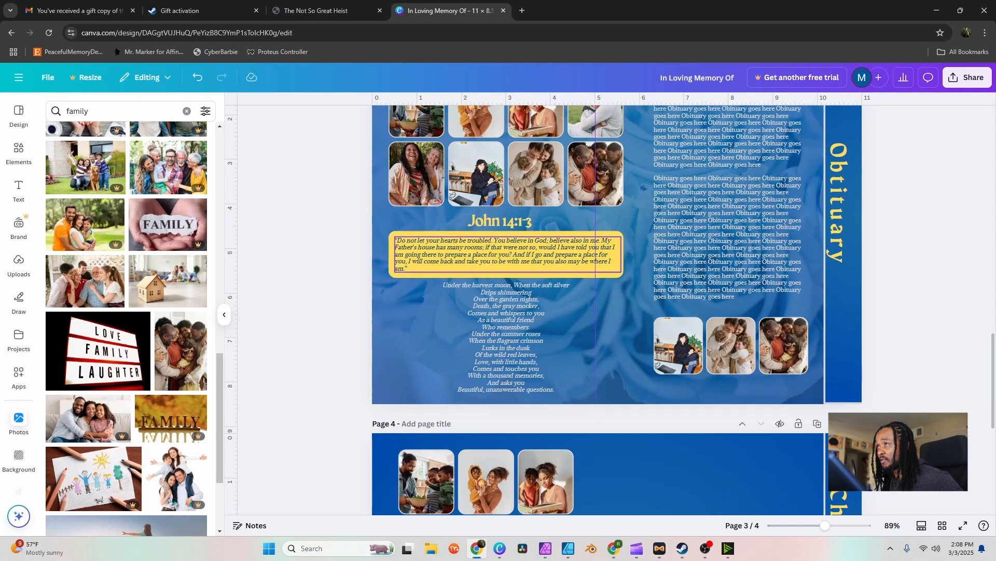
{"action": "left_click", "coordinate": [592, 258]}
{"action": "scroll", "coordinate": [591, 258], "scroll_direction": "down", "scroll_amount": 4}
{"action": "left_click", "coordinate": [602, 291]}
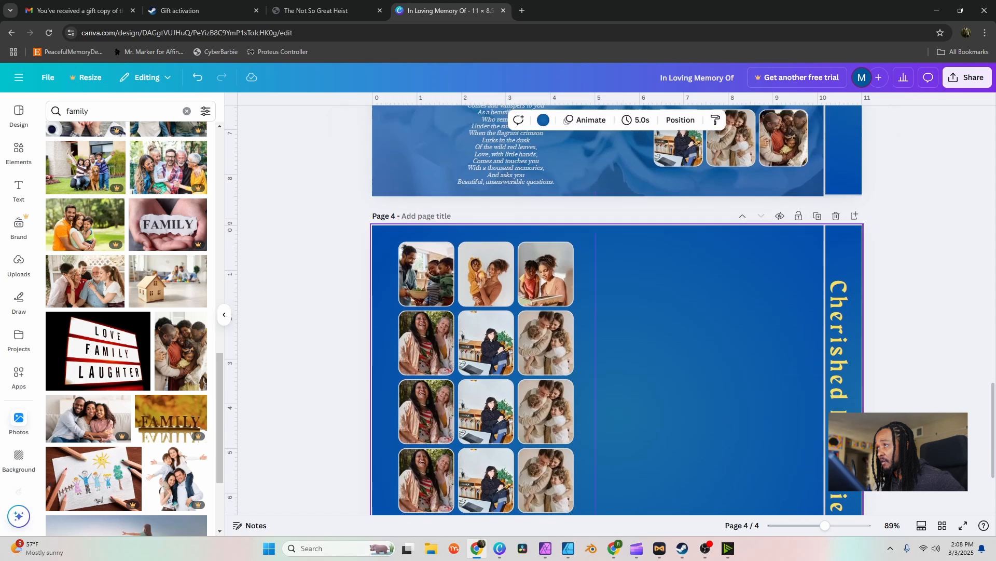
{"action": "key", "text": "ctrl+v"}
{"action": "left_click_drag", "start_coordinate": [508, 454], "coordinate": [719, 274]}
{"action": "left_click_drag", "start_coordinate": [837, 274], "coordinate": [816, 274]}
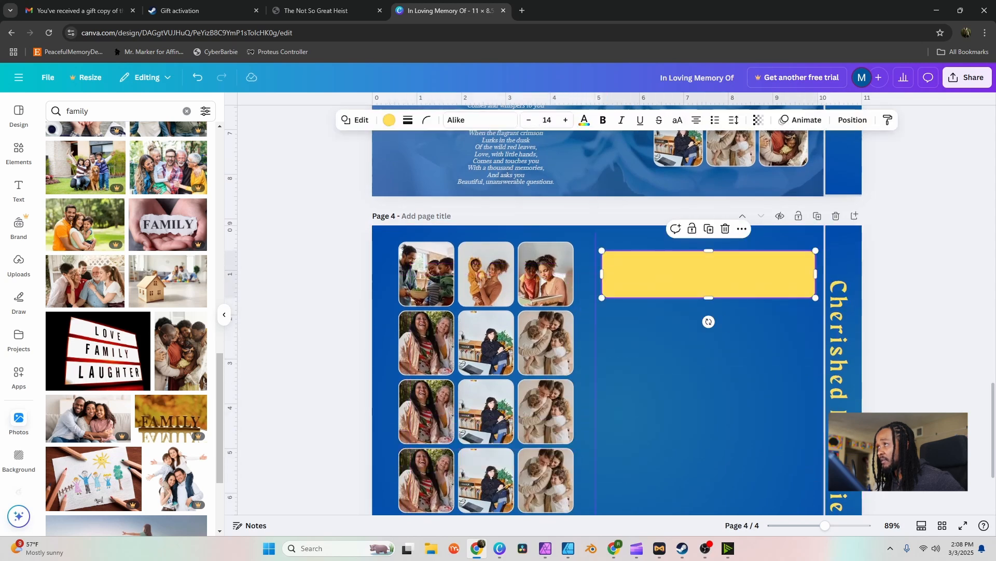
- Nudge the yellow box slightly further down page 4
{"action": "key", "text": "Down"}
{"action": "key", "text": "Down"}
{"action": "key", "text": "Down"}
{"action": "key", "text": "Down"}
{"action": "key", "text": "Down"}
{"action": "key", "text": "Down"}
{"action": "key", "text": "Down"}
{"action": "key", "text": "Down"}
{"action": "key", "text": "Down"}
{"action": "key", "text": "Down"}
{"action": "key", "text": "Down"}
{"action": "key", "text": "Down"}
{"action": "key", "text": "Down"}
{"action": "key", "text": "Down"}
{"action": "key", "text": "Down"}
{"action": "key", "text": "Down"}
{"action": "key", "text": "Down"}
{"action": "key", "text": "Down"}
{"action": "key", "text": "Down"}
{"action": "key", "text": "Down"}
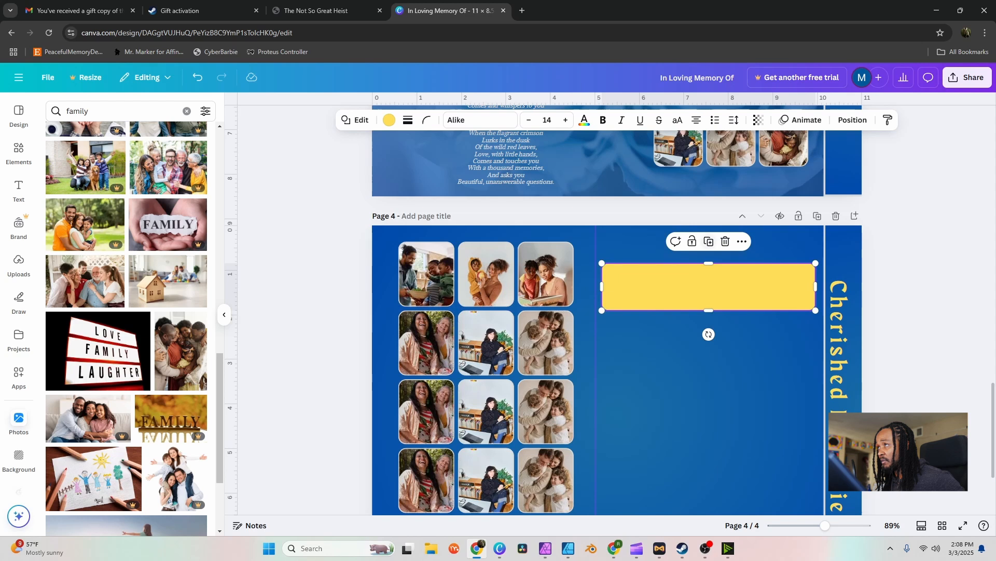
- Duplicate the yellow box directly beneath the original and fill the copy with the document's light gray
{"action": "left_click", "coordinate": [709, 242]}
{"action": "left_click_drag", "start_coordinate": [714, 295], "coordinate": [707, 344]}
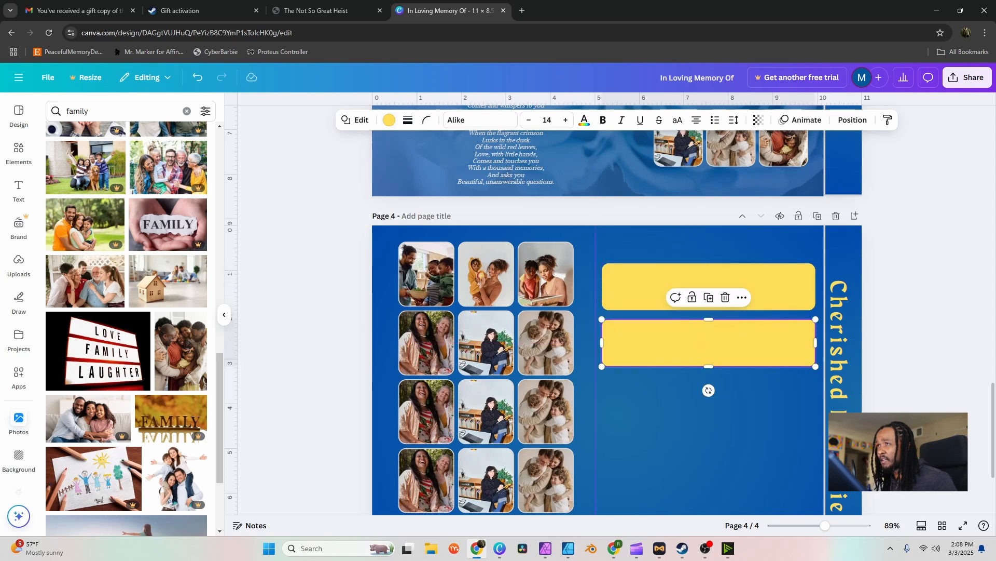
{"action": "left_click", "coordinate": [388, 120]}
{"action": "left_click", "coordinate": [140, 185]}
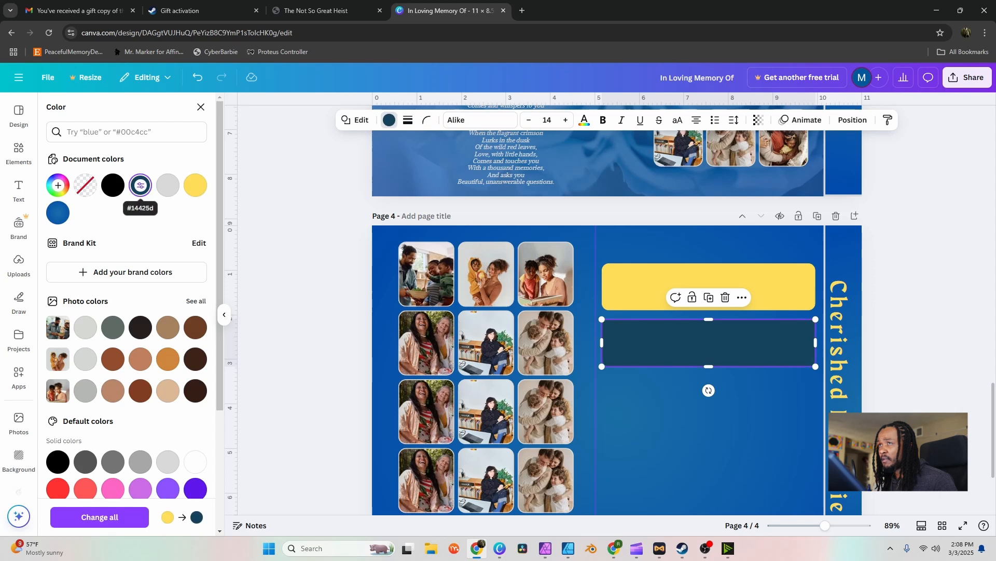
{"action": "left_click", "coordinate": [168, 185]}
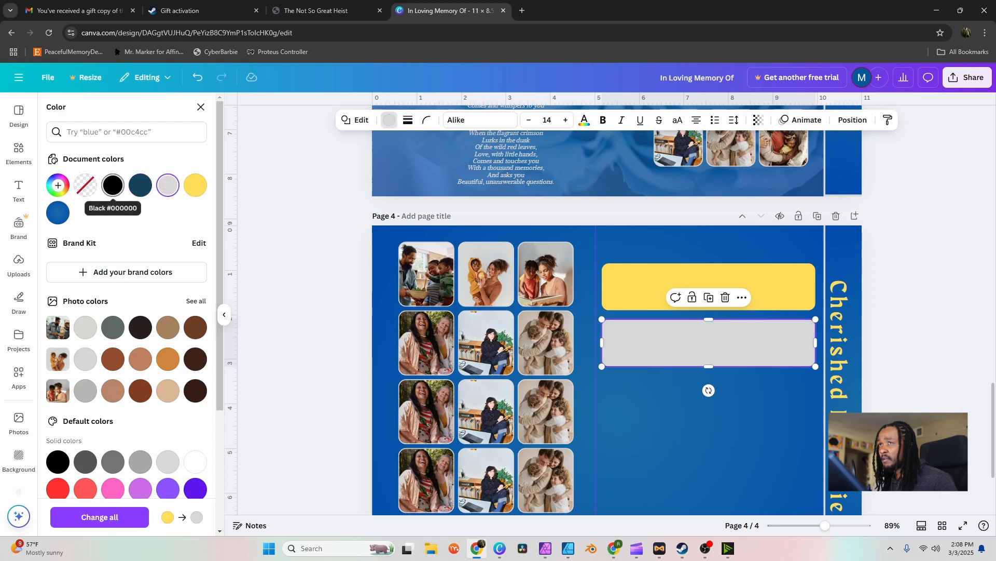
{"action": "left_click", "coordinate": [58, 212]}
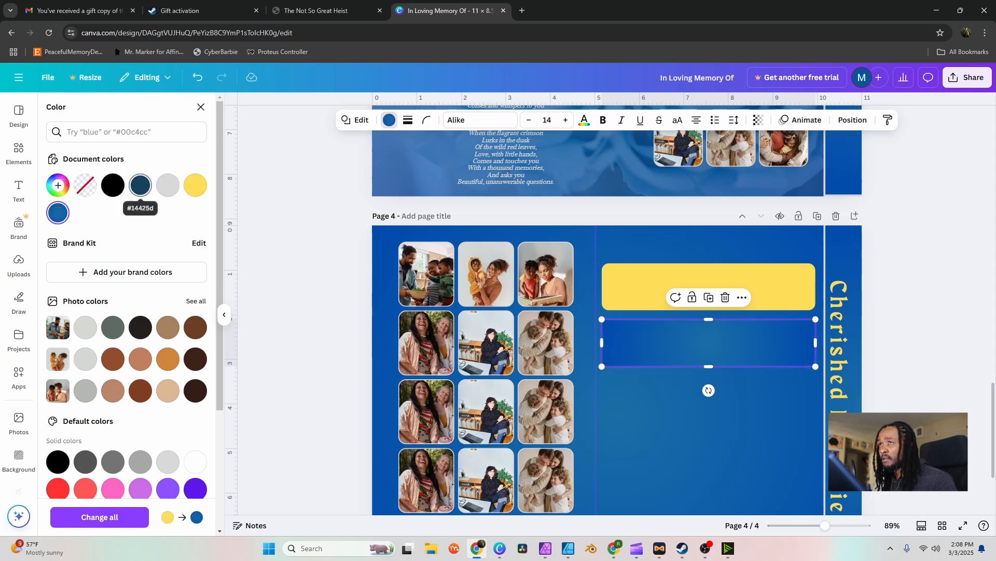
{"action": "left_click", "coordinate": [167, 185]}
- Duplicate the yellow and gray boxes downward to form a column of four evenly spaced boxes in alternating colors
{"action": "left_click", "coordinate": [655, 285]}
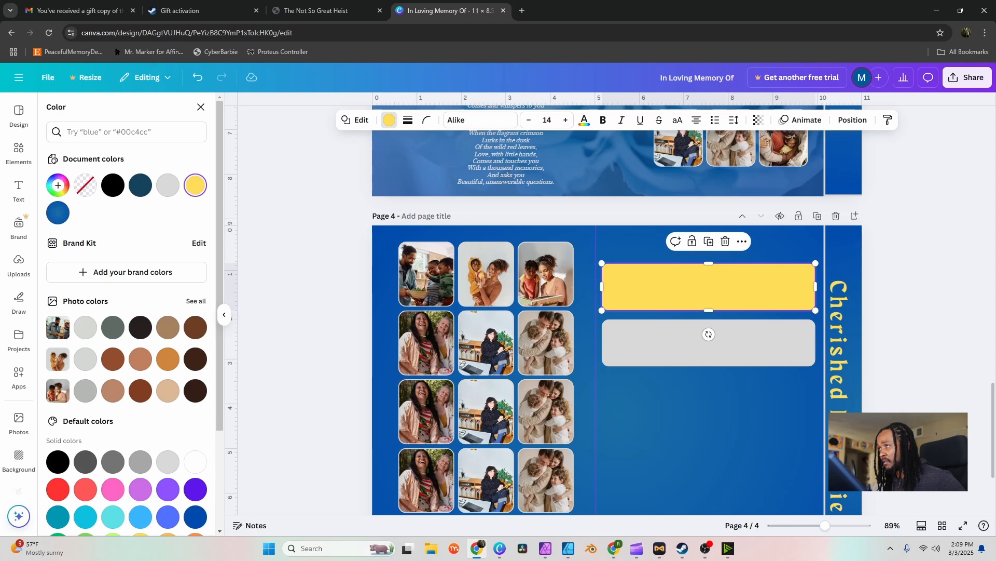
{"action": "left_click", "coordinate": [709, 242]}
{"action": "left_click_drag", "start_coordinate": [708, 290], "coordinate": [709, 421]}
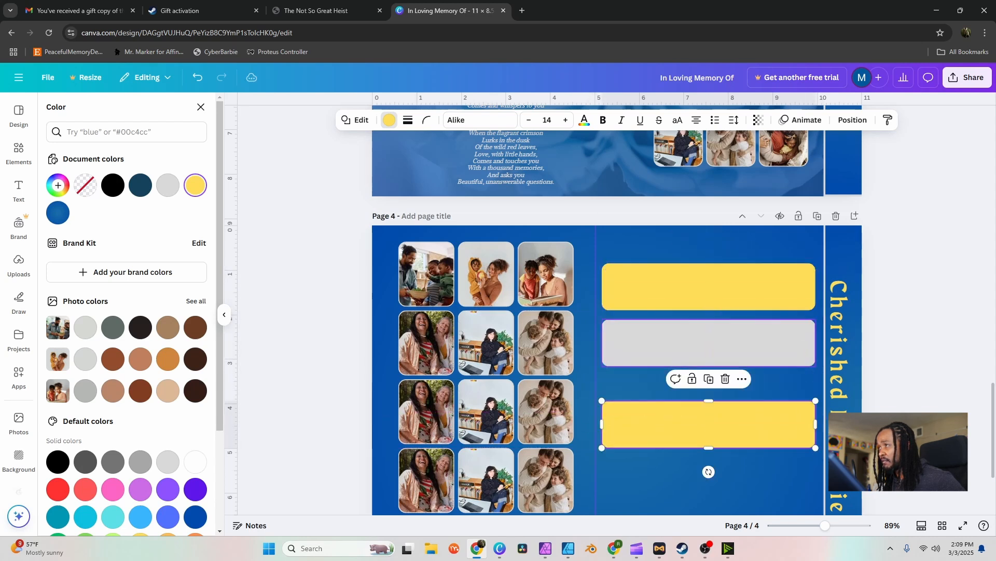
{"action": "left_click_drag", "start_coordinate": [709, 344], "coordinate": [709, 356]}
{"action": "scroll", "coordinate": [708, 356], "scroll_direction": "down", "scroll_amount": 3}
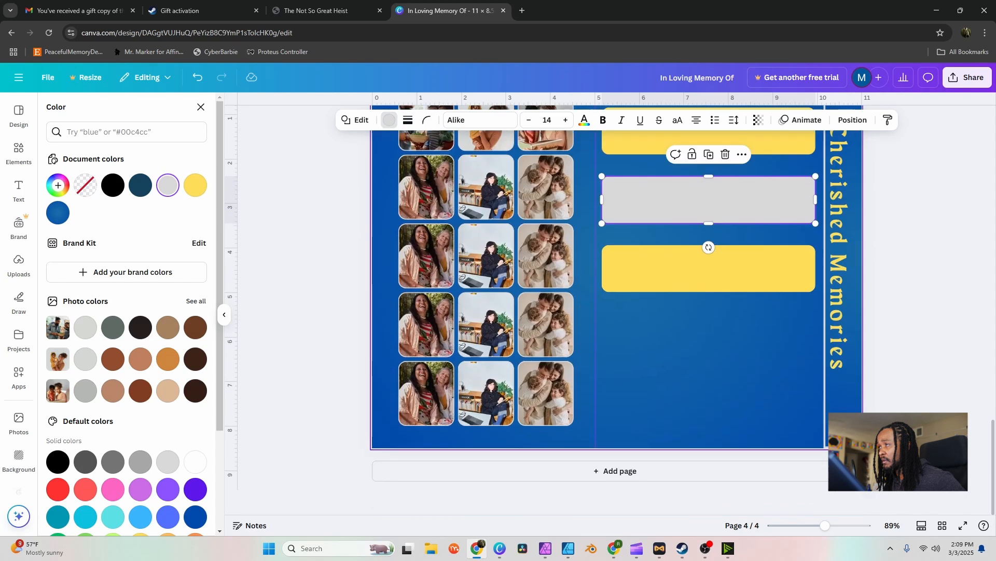
{"action": "left_click", "coordinate": [709, 154]}
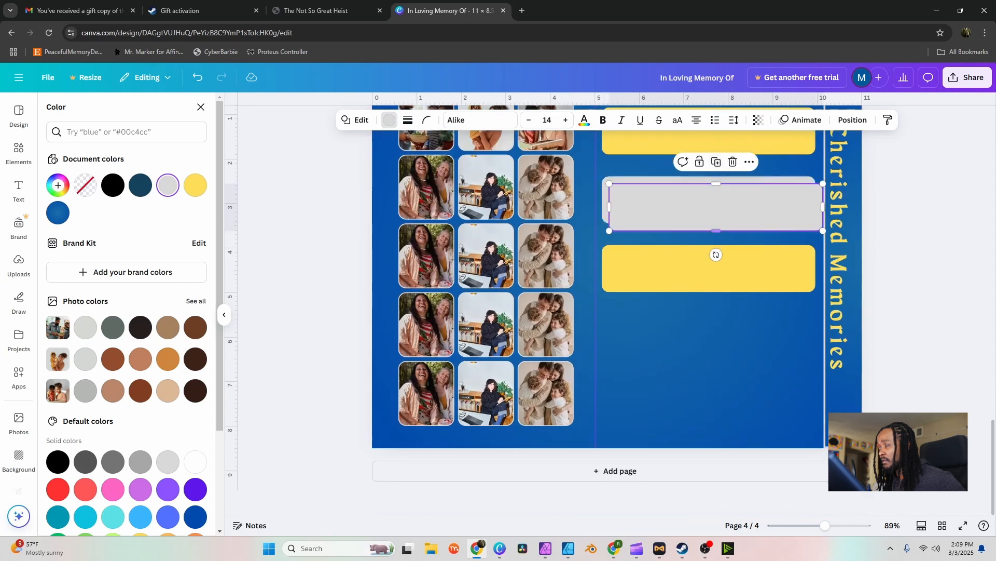
{"action": "left_click_drag", "start_coordinate": [717, 206], "coordinate": [709, 337]}
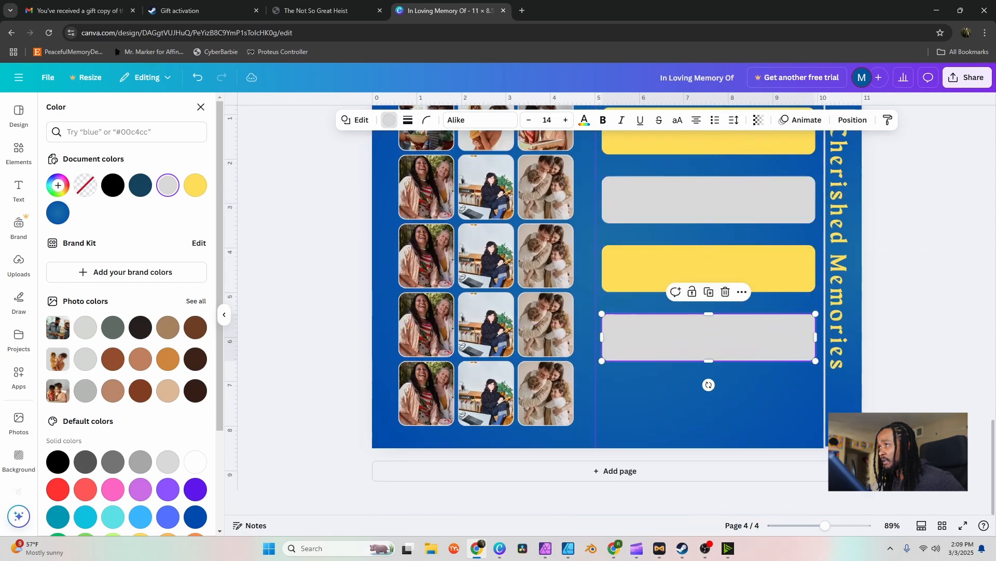
- Stretch all four boxes together downward so the column nearly matches the height of the photo grid
{"action": "left_click", "coordinate": [708, 268], "text": "shift"}
{"action": "left_click", "coordinate": [709, 199], "text": "shift"}
{"action": "left_click", "coordinate": [709, 142], "text": "shift"}
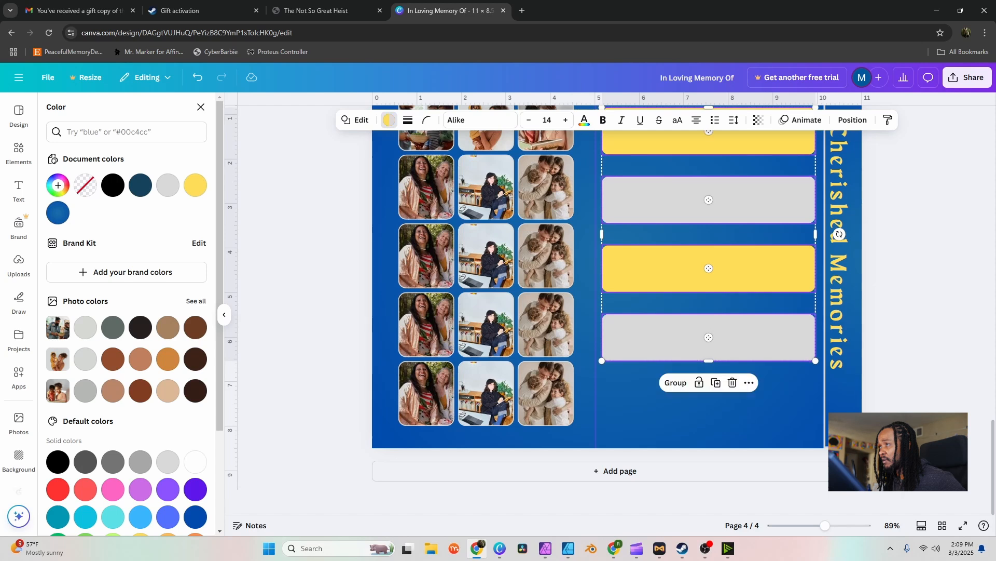
{"action": "left_click_drag", "start_coordinate": [709, 361], "coordinate": [709, 401]}
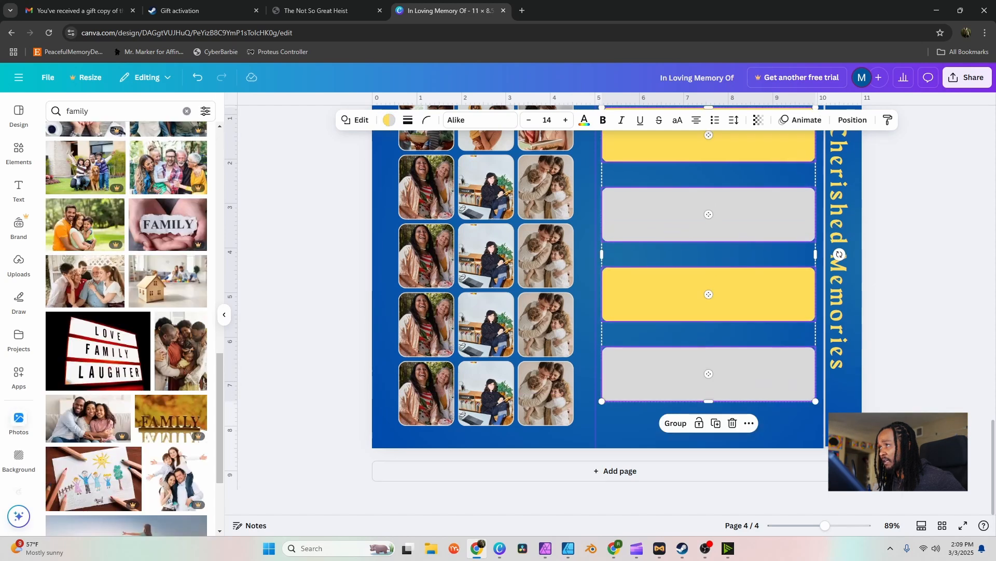
{"action": "scroll", "coordinate": [709, 401], "scroll_direction": "up", "scroll_amount": 2}
{"action": "key", "text": "Escape"}
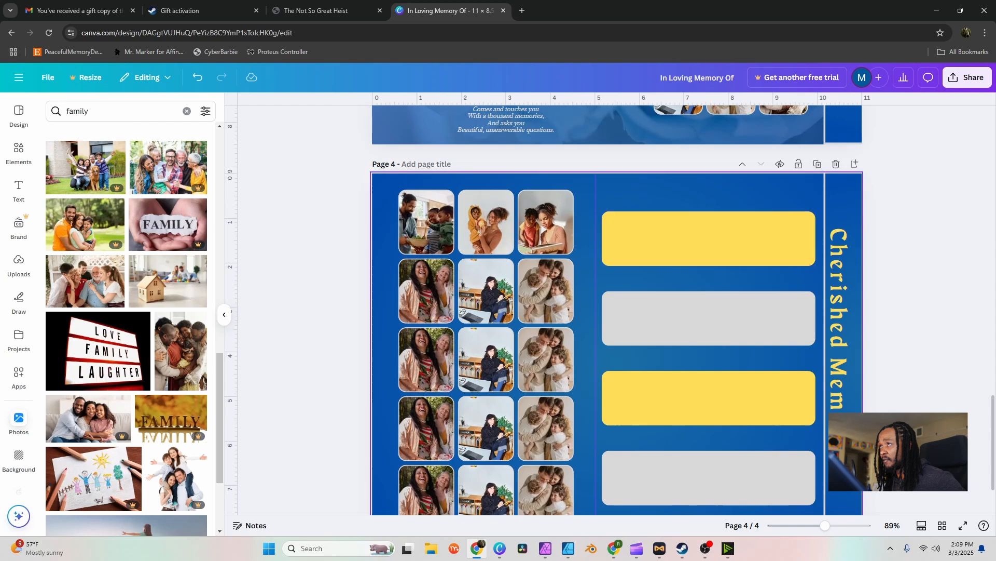
- Copy the John 14:1-3 heading from page 3 and place it above the first yellow box on page 4
{"action": "scroll", "coordinate": [617, 309], "scroll_direction": "up", "scroll_amount": 6}
{"action": "left_click", "coordinate": [500, 273]}
{"action": "key", "text": "ctrl+c"}
{"action": "scroll", "coordinate": [675, 307], "scroll_direction": "down", "scroll_amount": 6}
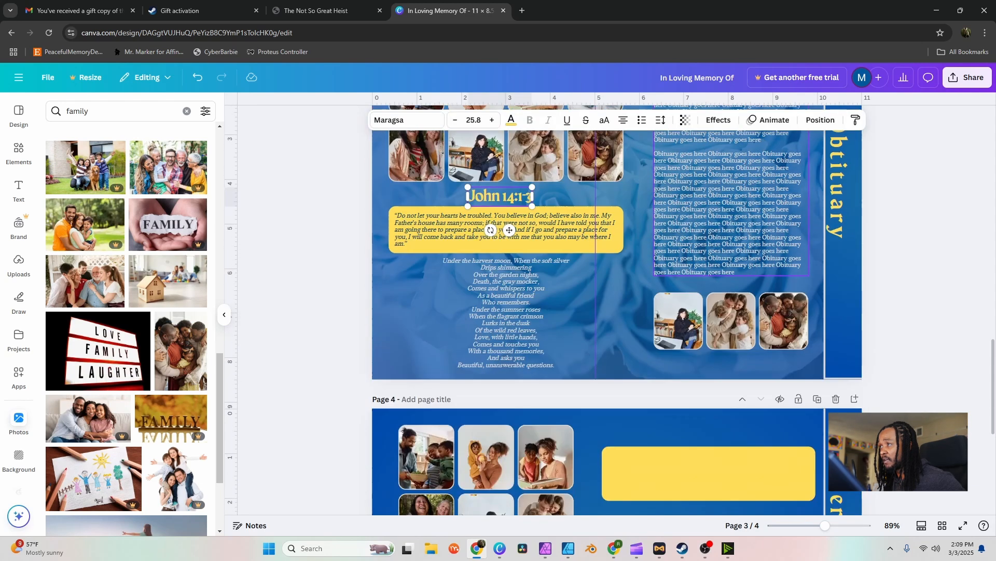
{"action": "left_click", "coordinate": [675, 193]}
{"action": "key", "text": "ctrl+v"}
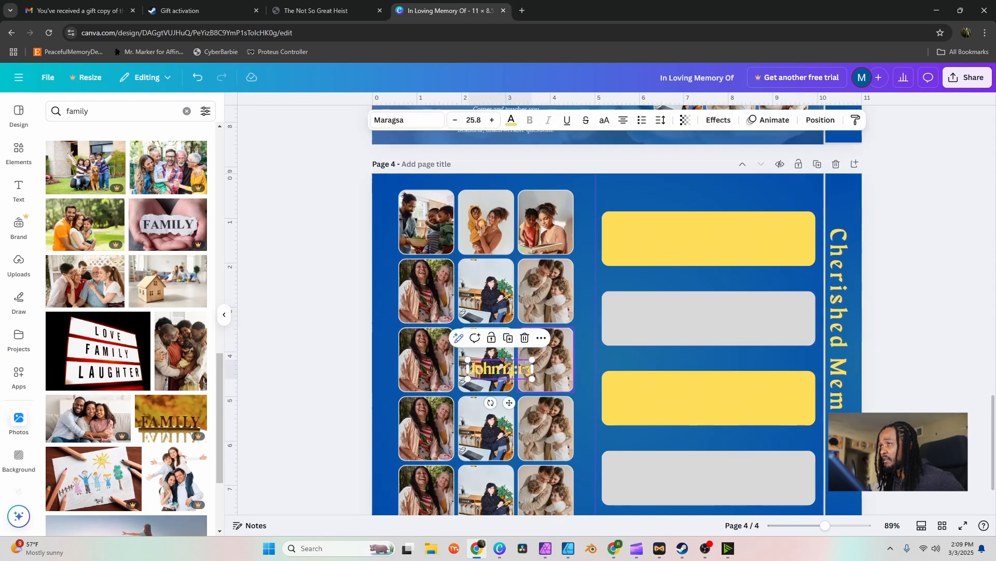
{"action": "left_click_drag", "start_coordinate": [500, 369], "coordinate": [709, 201]}
- Replace the copied heading's text with "From Mom"
{"action": "double_click", "coordinate": [676, 202]}
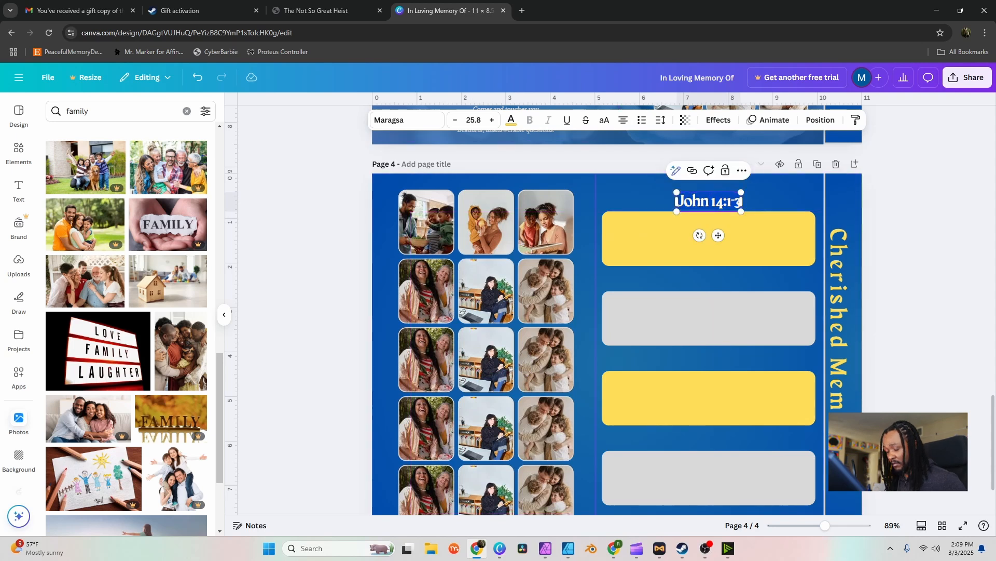
{"action": "type", "text": "From"}
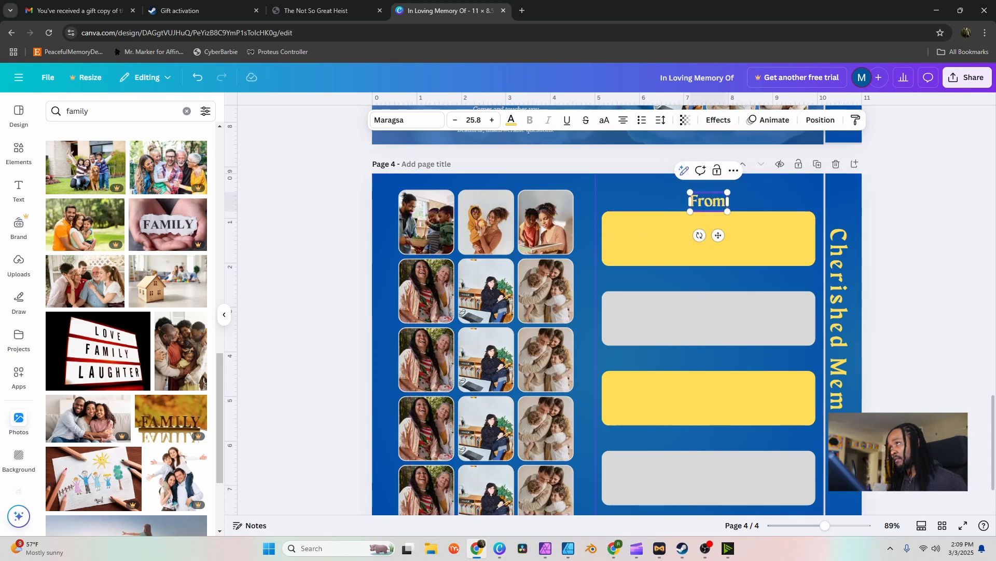
{"action": "type", "text": " Mom"}
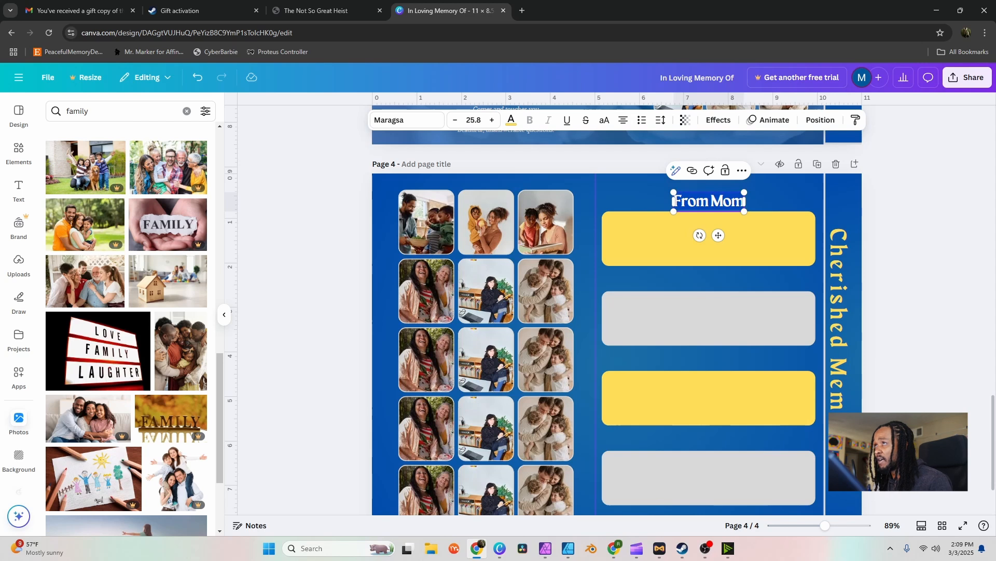
- Reduce the From Mom heading's font size to 14
{"action": "key", "text": "ctrl+shift+comma"}
{"action": "key", "text": "ctrl+shift+comma"}
{"action": "key", "text": "ctrl+shift+comma"}
{"action": "key", "text": "ctrl+shift+comma"}
{"action": "key", "text": "ctrl+shift+comma"}
{"action": "key", "text": "ctrl+shift+comma"}
{"action": "key", "text": "ctrl+shift+comma"}
{"action": "key", "text": "ctrl+shift+comma"}
{"action": "key", "text": "ctrl+shift+comma"}
{"action": "key", "text": "ctrl+shift+comma"}
{"action": "key", "text": "ctrl+shift+comma"}
{"action": "key", "text": "ctrl+shift+comma"}
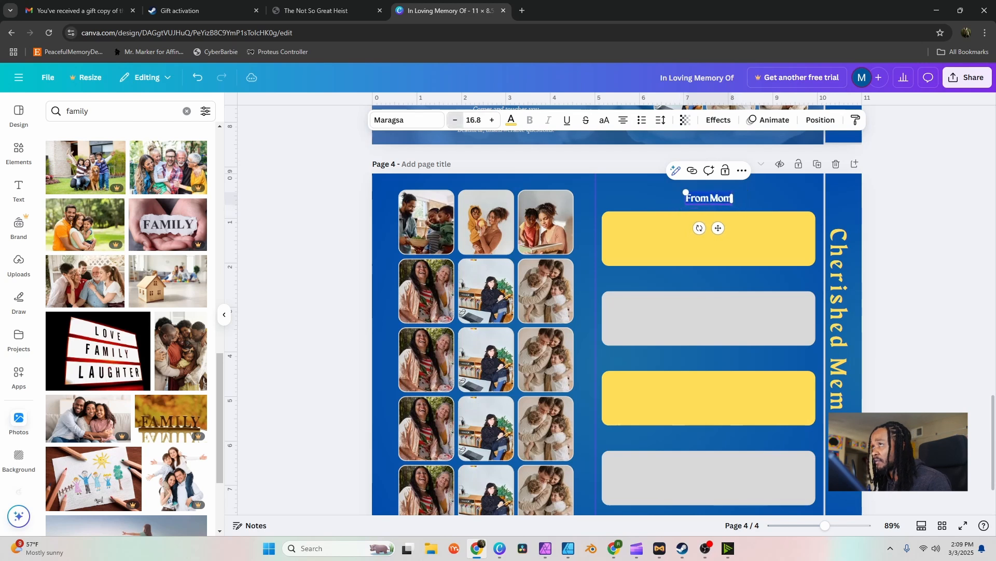
{"action": "key", "text": "ctrl+shift+comma"}
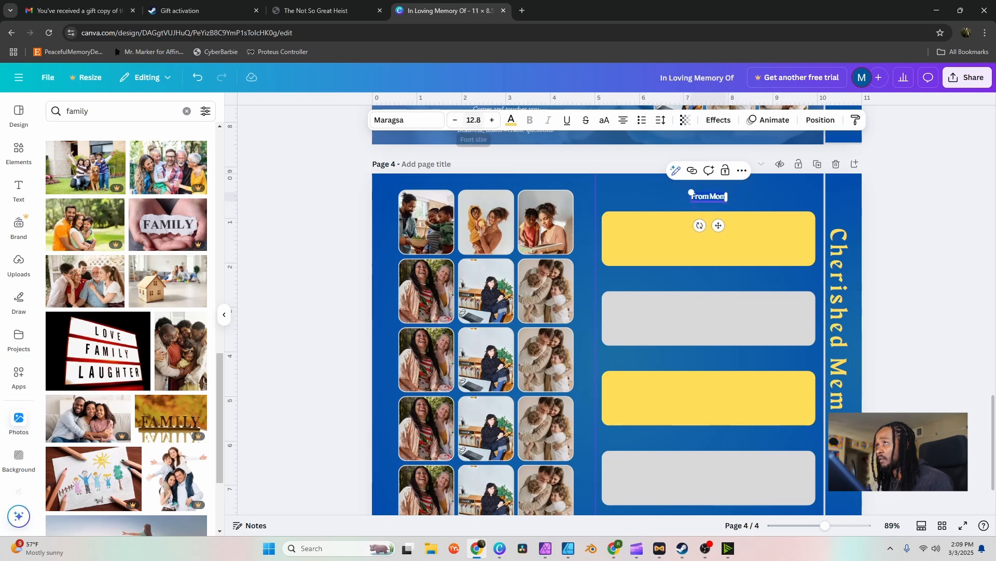
{"action": "left_click", "coordinate": [492, 120]}
{"action": "left_click", "coordinate": [492, 120]}
{"action": "left_click", "coordinate": [473, 120]}
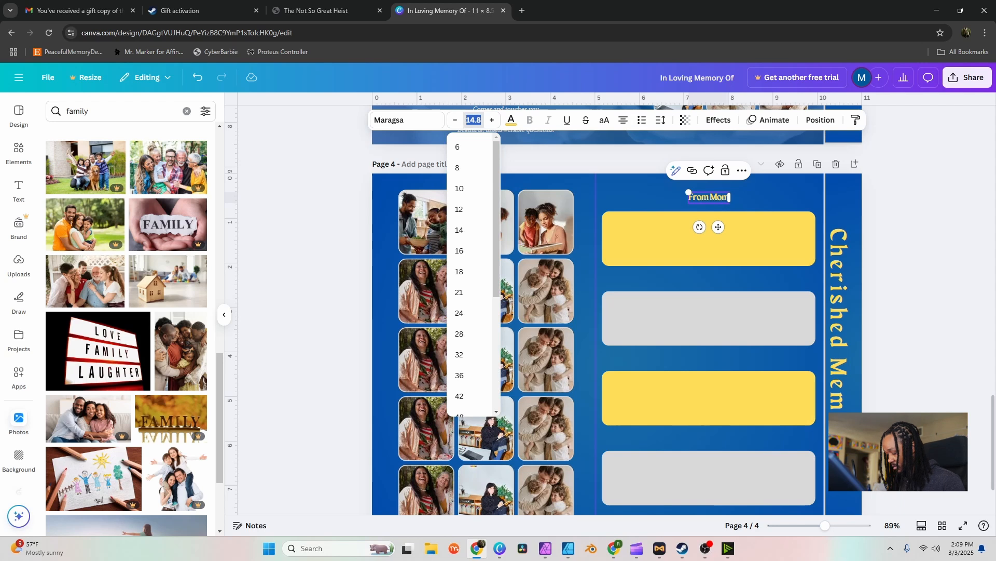
{"action": "type", "text": "14"}
{"action": "key", "text": "Return"}
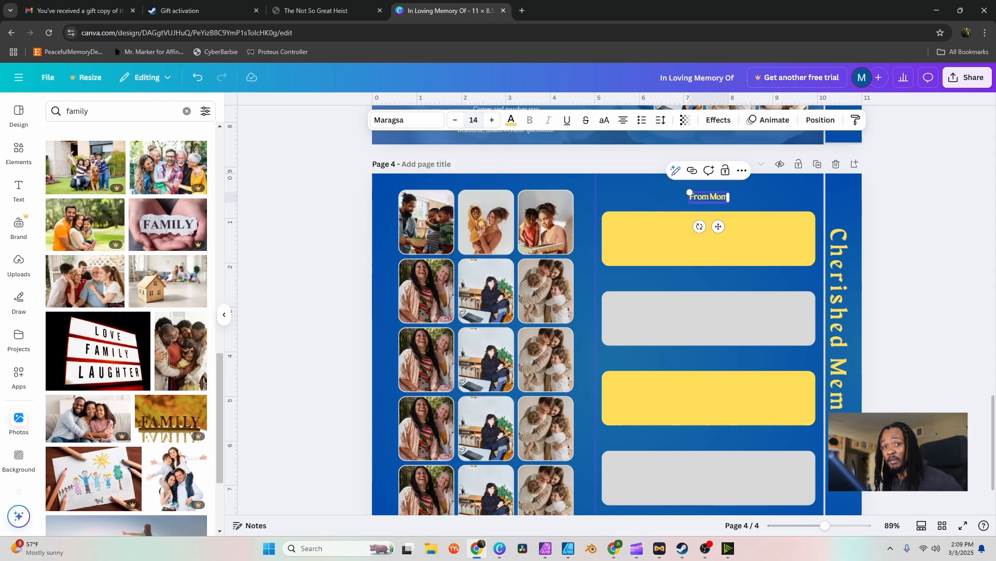
- Duplicate the From Mom heading above the other three boxes and retitle the copies "From Sister", "From Brother" and "From Son"
{"action": "key", "text": "Escape"}
{"action": "left_click_drag", "start_coordinate": [708, 197], "coordinate": [716, 280]}
{"action": "key", "text": "ctrl+d"}
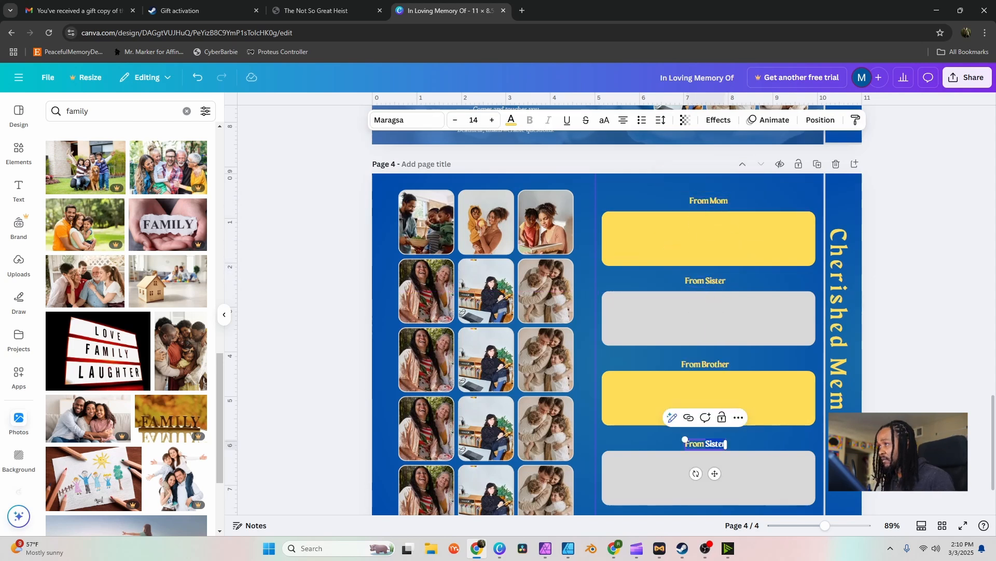
{"action": "key", "text": "BackSpace"}
{"action": "key", "text": "BackSpace"}
{"action": "key", "text": "BackSpace"}
{"action": "key", "text": "BackSpace"}
{"action": "key", "text": "BackSpace"}
{"action": "type", "text": "on"}
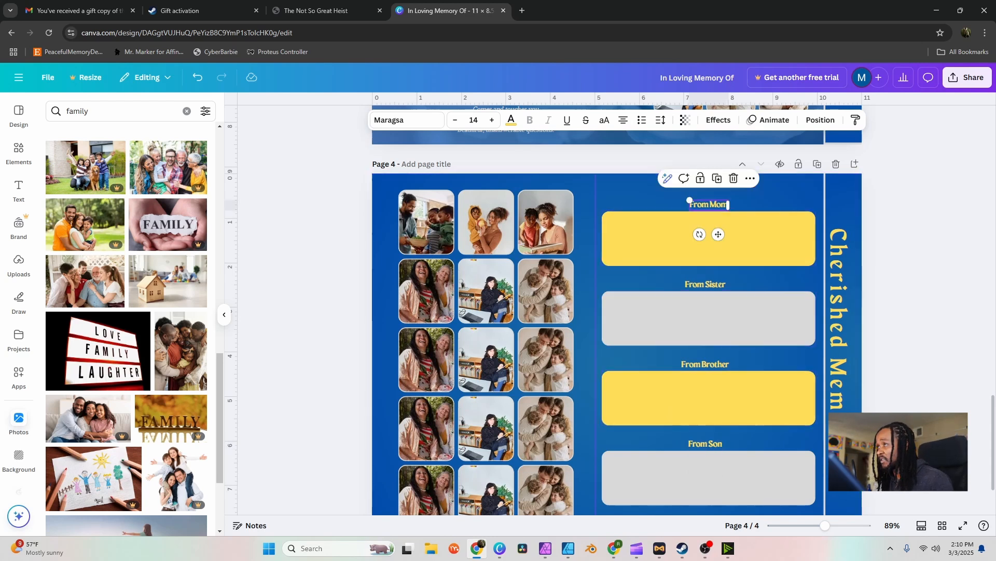
{"action": "key", "text": "Escape"}
- Copy the obituary text from page 3 into the From Mom box and recolor it with the document's dark navy
{"action": "scroll", "coordinate": [708, 343], "scroll_direction": "up", "scroll_amount": 4}
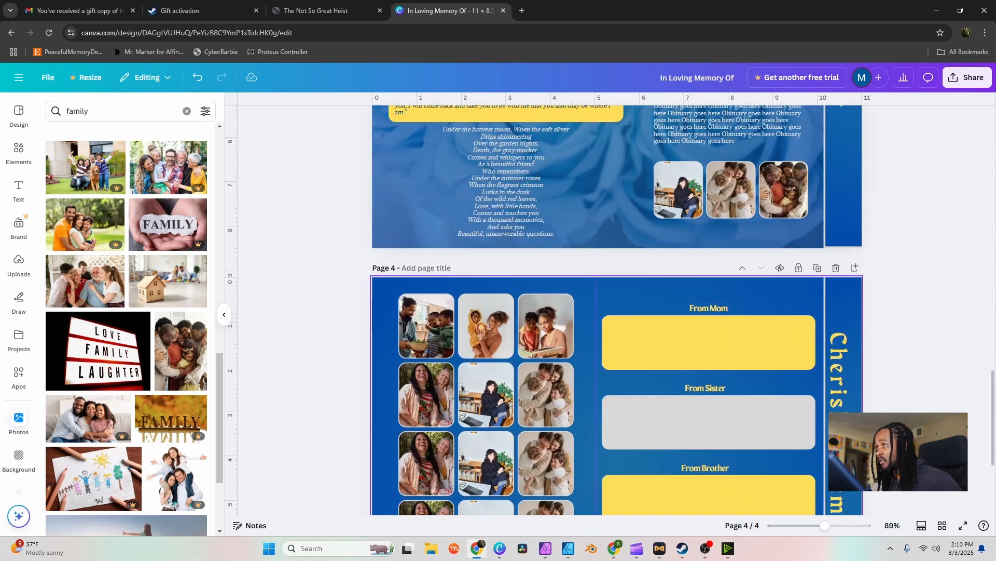
{"action": "scroll", "coordinate": [733, 270], "scroll_direction": "up", "scroll_amount": 3}
{"action": "left_click", "coordinate": [733, 249]}
{"action": "scroll", "coordinate": [831, 291], "scroll_direction": "down", "scroll_amount": 4}
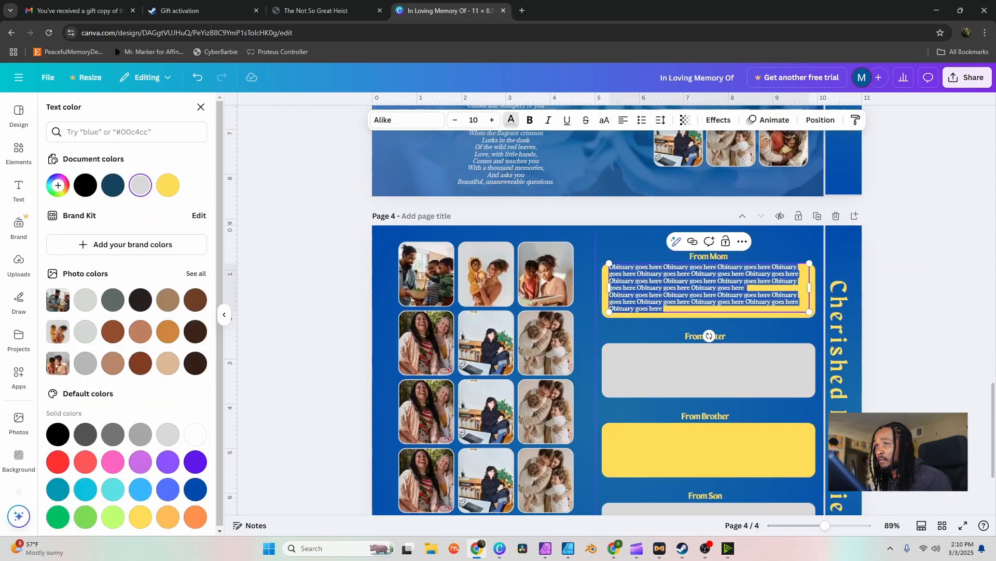
{"action": "left_click", "coordinate": [113, 185]}
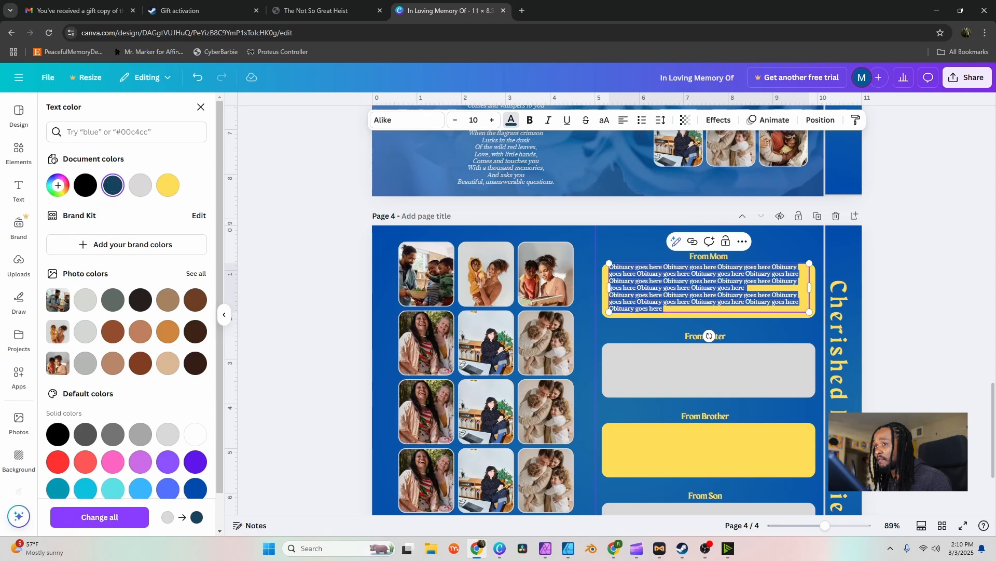
{"action": "left_click", "coordinate": [707, 295]}
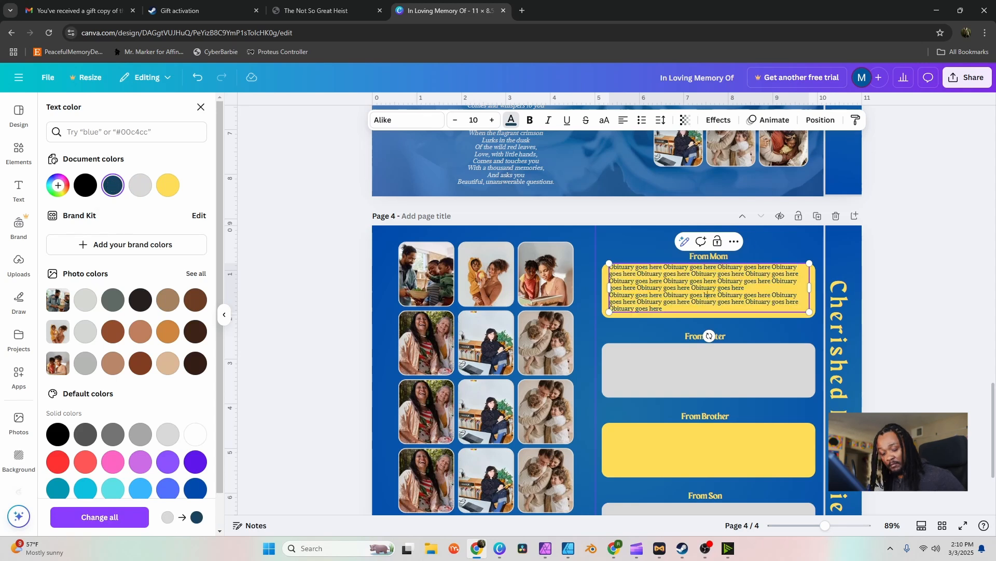
{"action": "key", "text": "ctrl+a"}
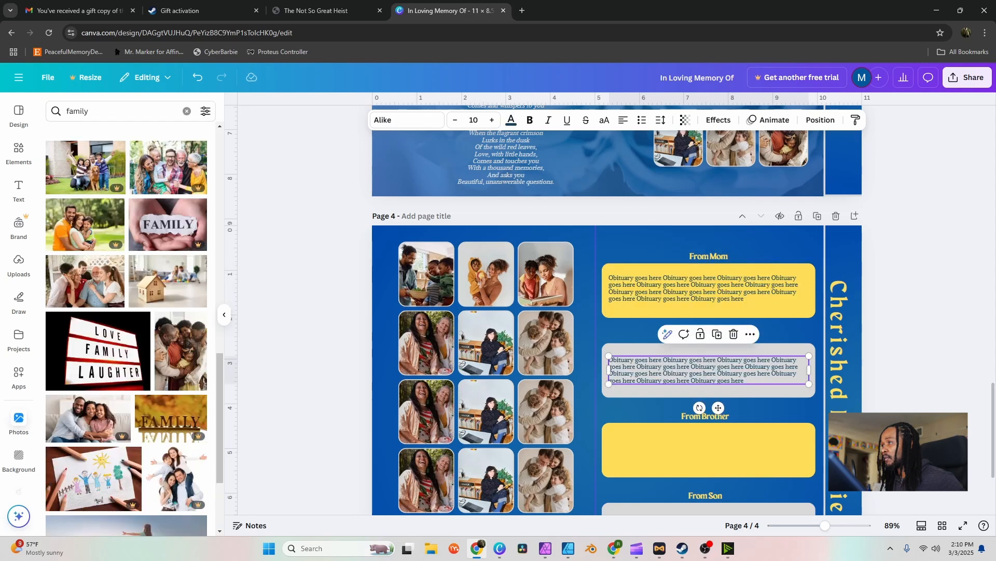
- Duplicate the dark placeholder text from the From Sister box into the From Brother and From Son boxes
{"action": "key", "text": "ctrl+d"}
{"action": "left_click_drag", "start_coordinate": [716, 377], "coordinate": [709, 449]}
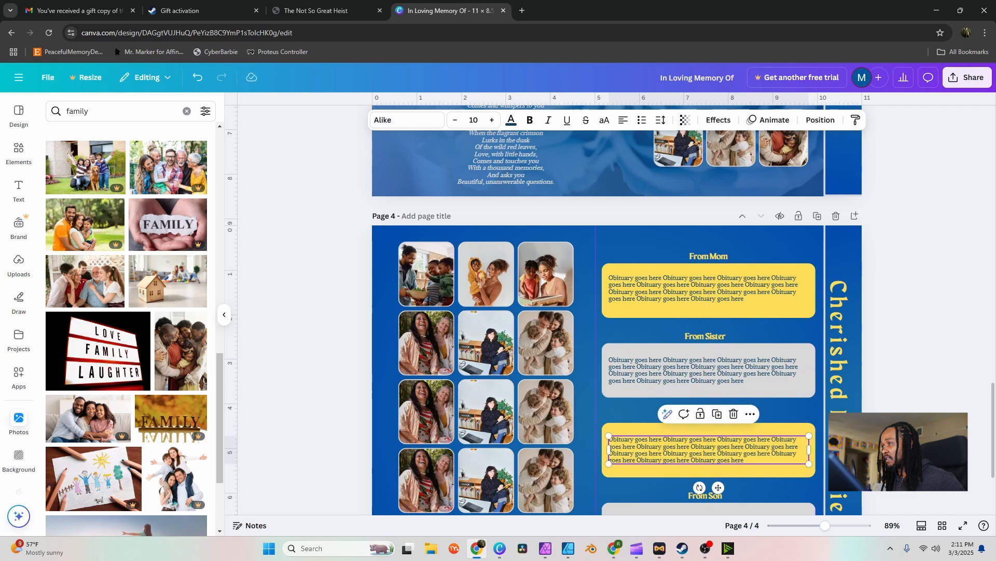
{"action": "scroll", "coordinate": [709, 449], "scroll_direction": "down", "scroll_amount": 3}
{"action": "key", "text": "ctrl+d"}
{"action": "left_click_drag", "start_coordinate": [715, 301], "coordinate": [709, 373]}
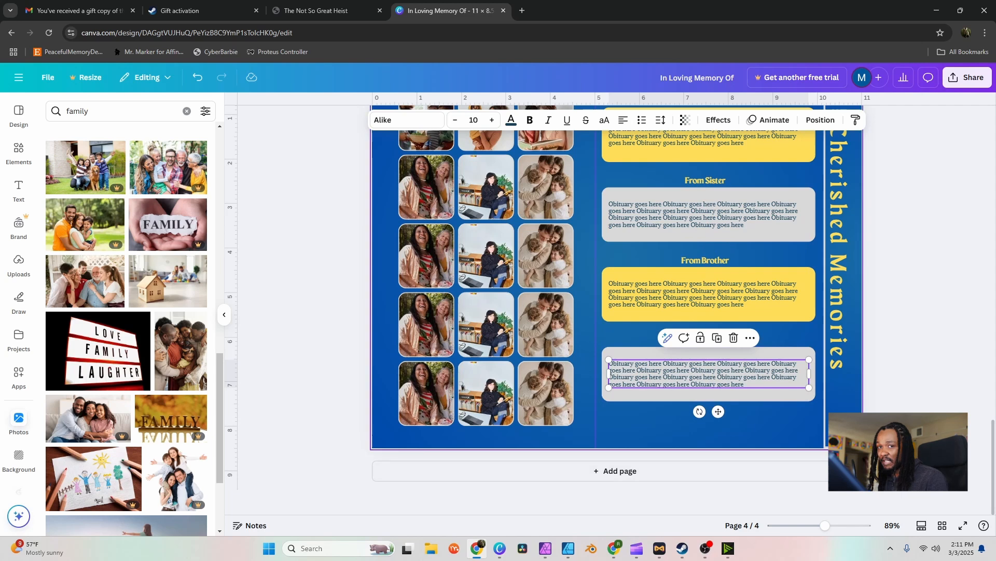
- Review the layout of the program's pages, from the Cherished Memories page back to the front cover
{"action": "scroll", "coordinate": [709, 313], "scroll_direction": "up", "scroll_amount": 3}
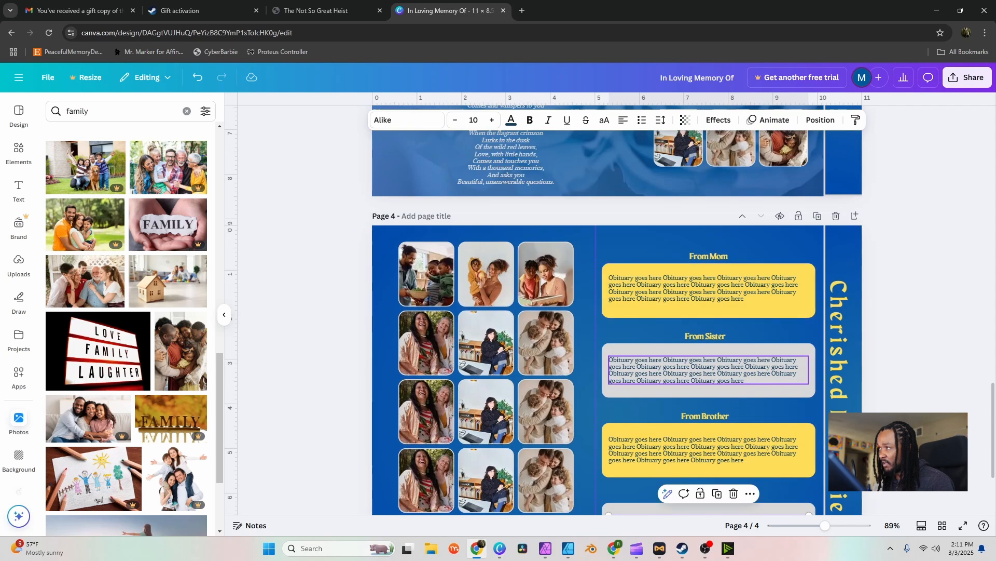
{"action": "scroll", "coordinate": [709, 370], "scroll_direction": "down", "scroll_amount": 3}
{"action": "scroll", "coordinate": [617, 311], "scroll_direction": "up", "scroll_amount": 10}
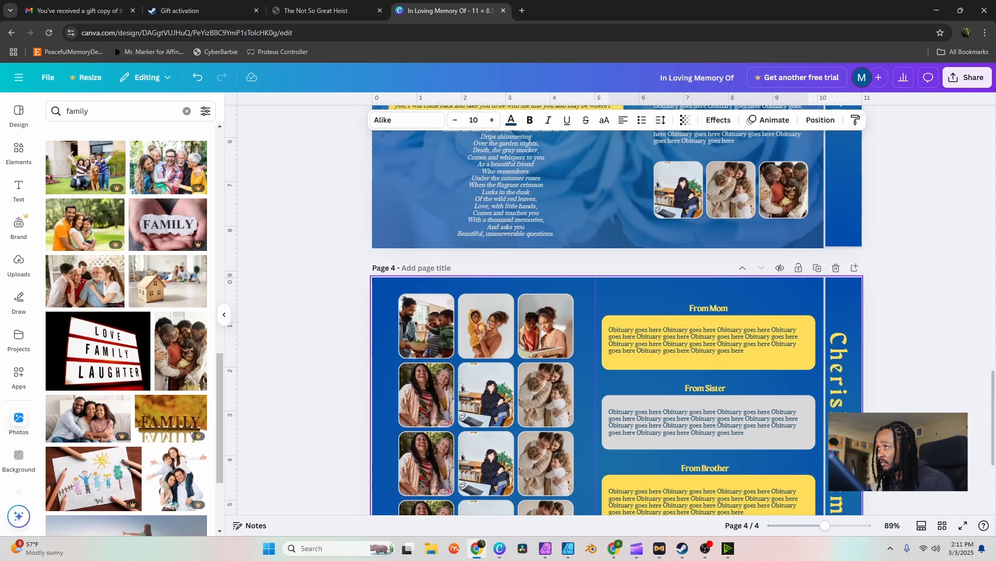
{"action": "scroll", "coordinate": [618, 312], "scroll_direction": "down", "scroll_amount": 3}
{"action": "scroll", "coordinate": [617, 311], "scroll_direction": "up", "scroll_amount": 12}
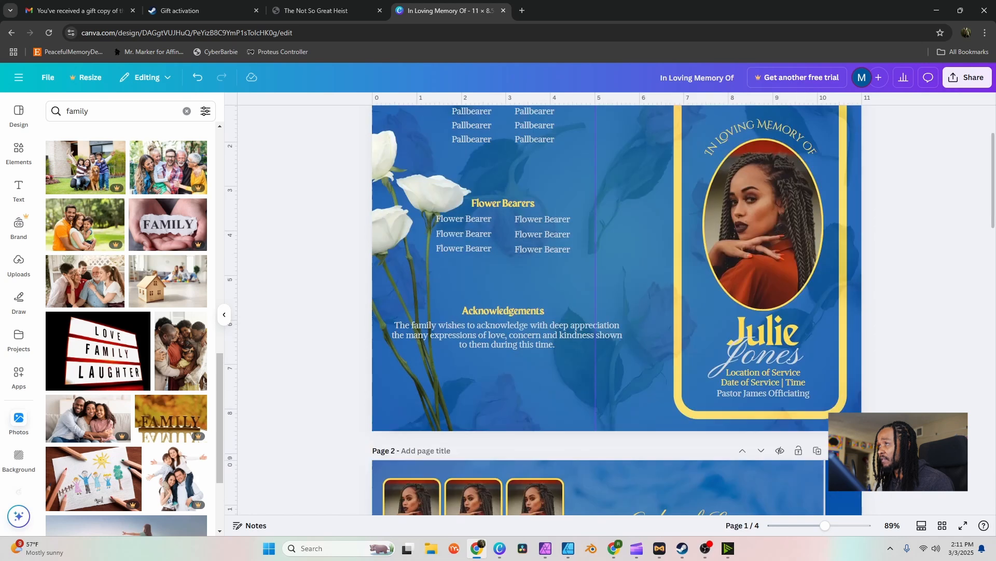
{"action": "scroll", "coordinate": [618, 311], "scroll_direction": "down", "scroll_amount": 12}
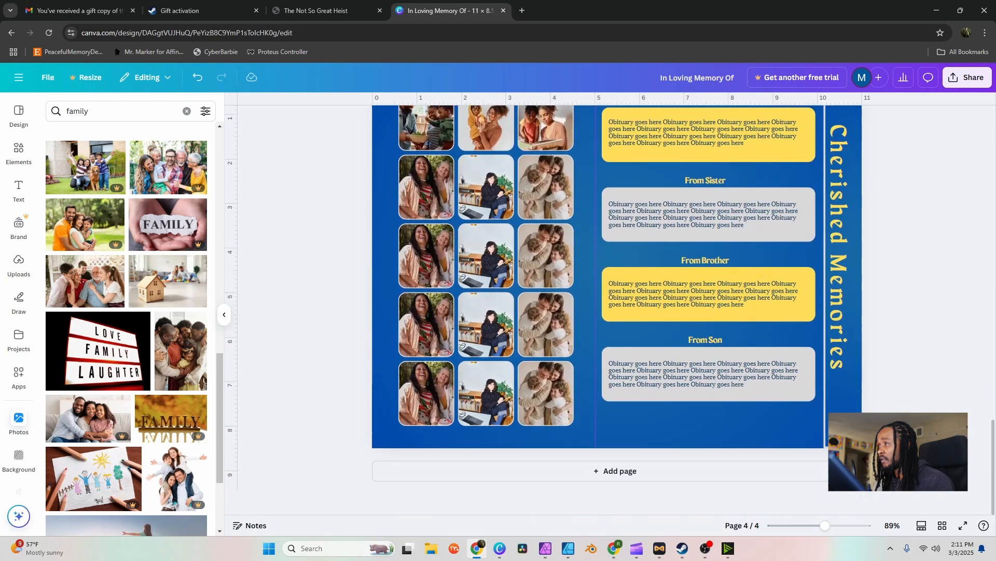
{"action": "scroll", "coordinate": [618, 312], "scroll_direction": "up", "scroll_amount": 5}
{"action": "scroll", "coordinate": [618, 311], "scroll_direction": "up", "scroll_amount": 6}
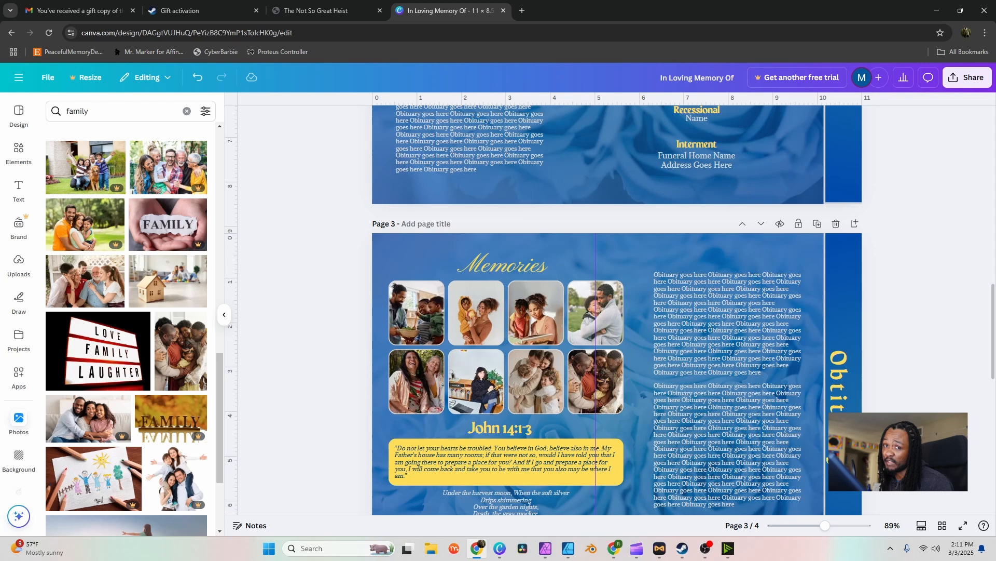
- Open the design's download settings and choose PDF Print as the file type
{"action": "left_click", "coordinate": [967, 77]}
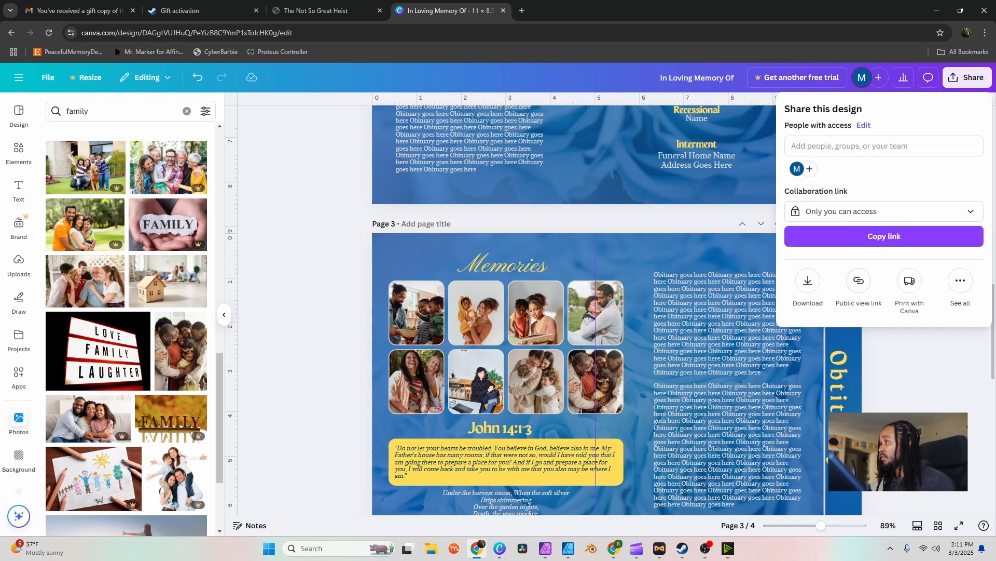
{"action": "left_click", "coordinate": [808, 281]}
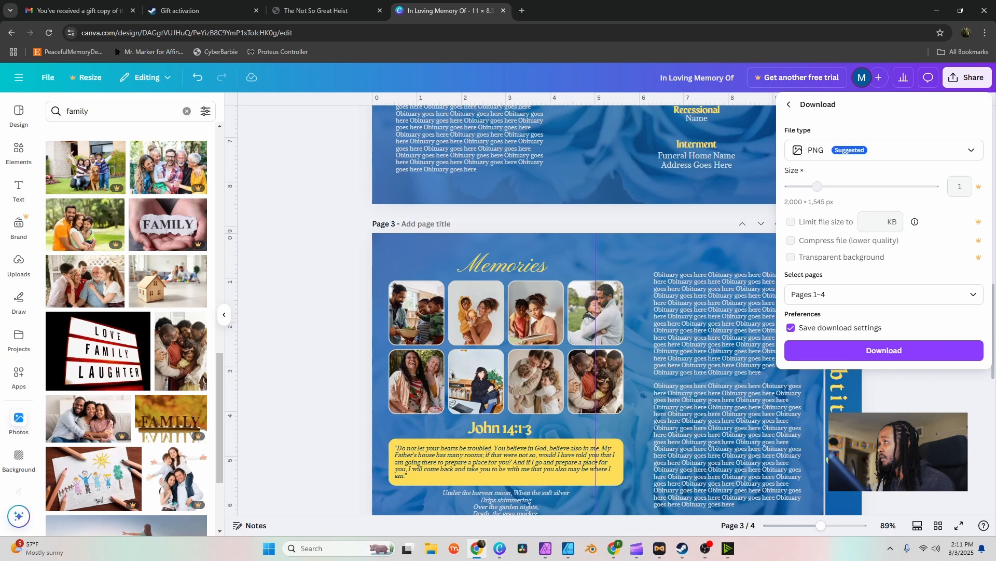
{"action": "left_click", "coordinate": [884, 150]}
{"action": "left_click", "coordinate": [884, 150]}
{"action": "left_click", "coordinate": [884, 150]}
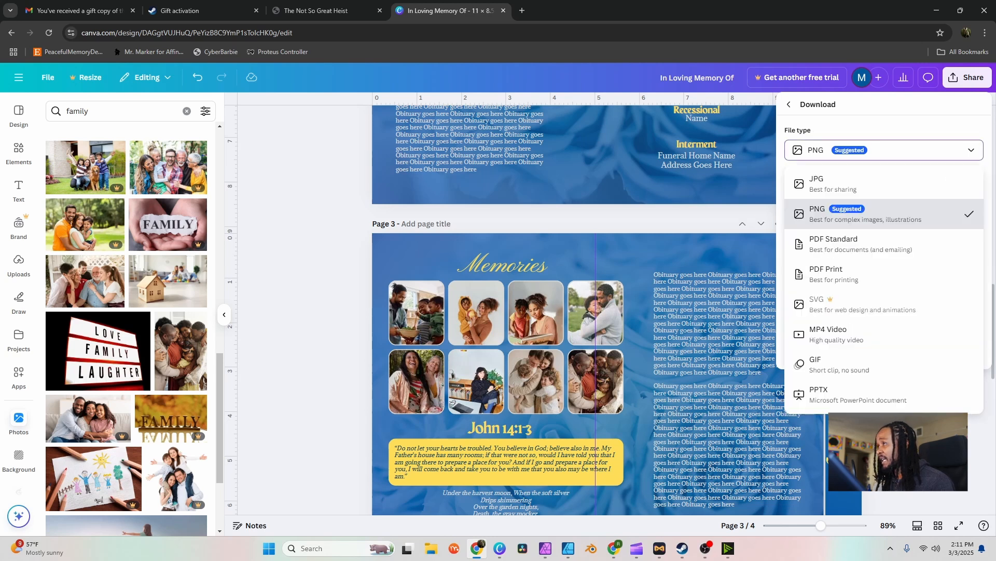
{"action": "left_click", "coordinate": [834, 274]}
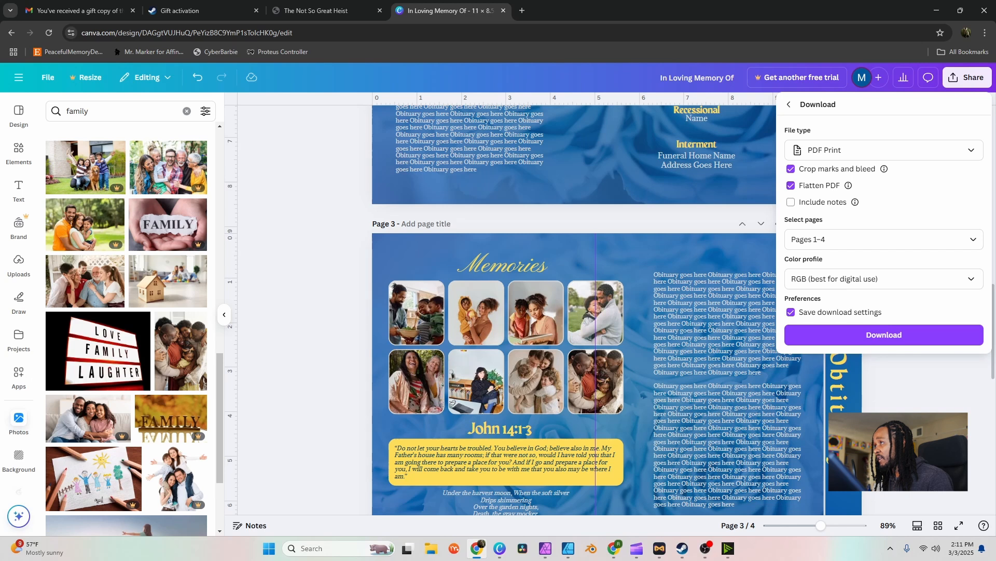
- Choose the RGB (best for digital use) color profile and download pages 1–4
{"action": "left_click", "coordinate": [884, 279]}
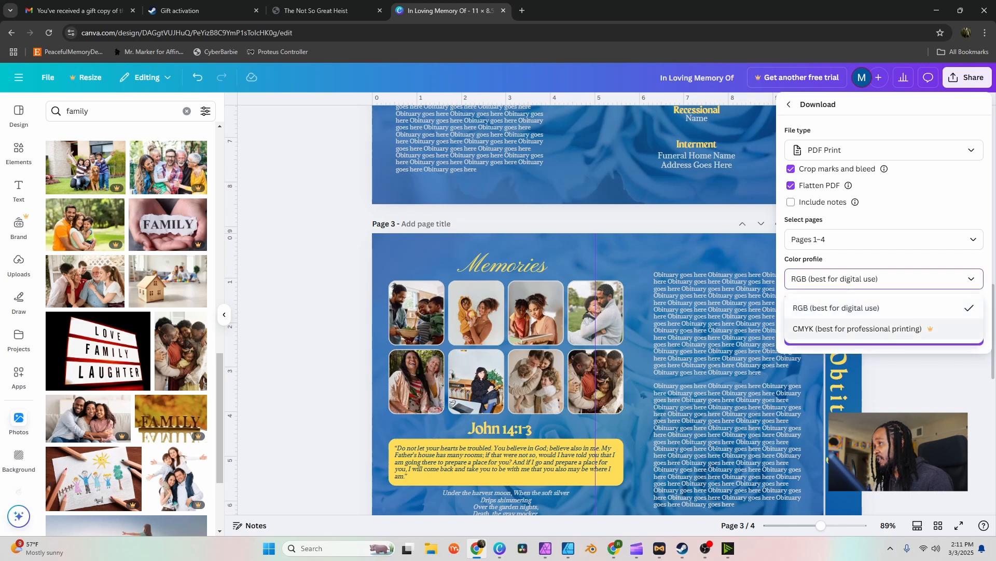
{"action": "left_click", "coordinate": [855, 307]}
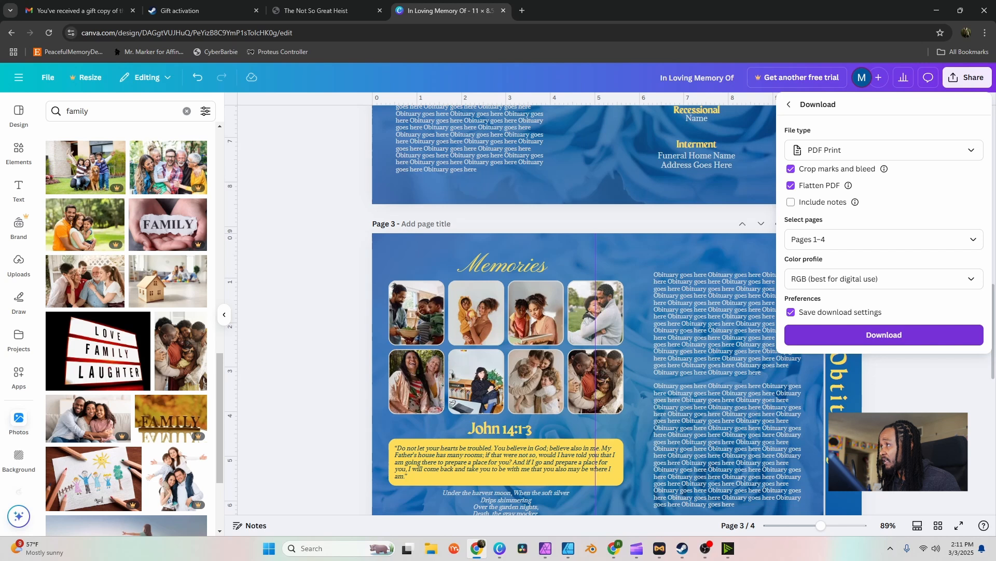
{"action": "left_click", "coordinate": [884, 335]}
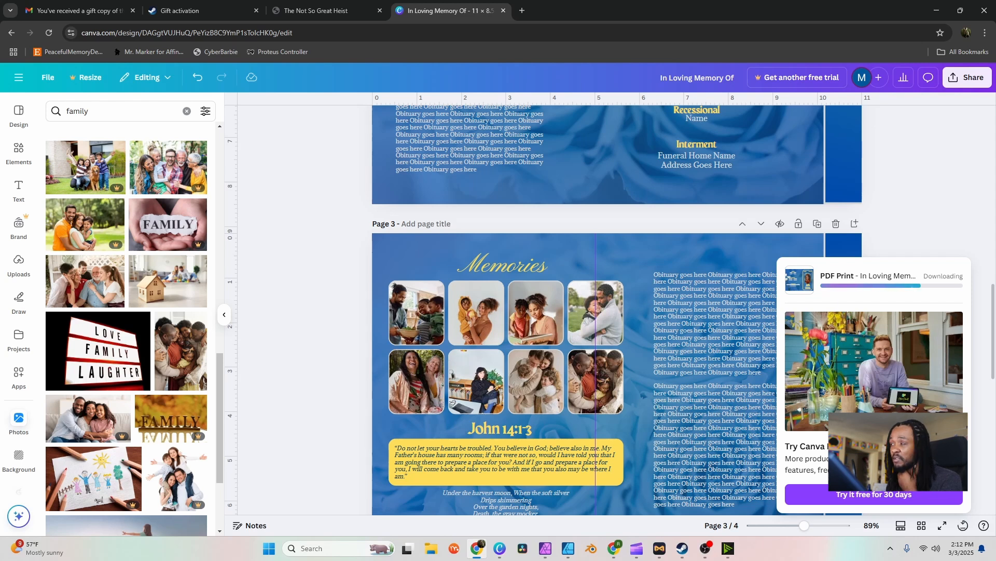
- Open the downloaded In Loving Memory Of PDF and look over its first two pages
{"action": "left_click", "coordinate": [936, 59]}
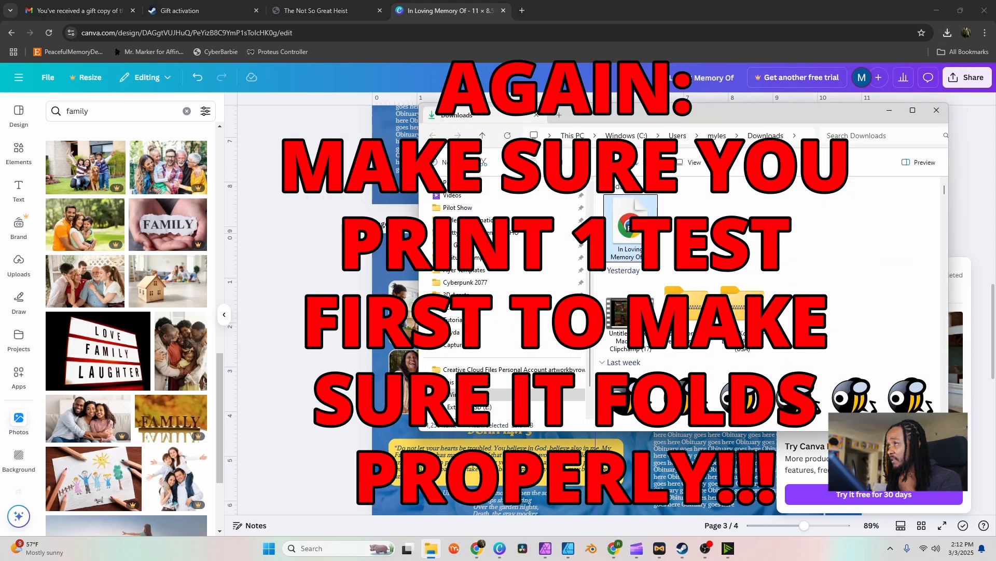
{"action": "double_click", "coordinate": [631, 226]}
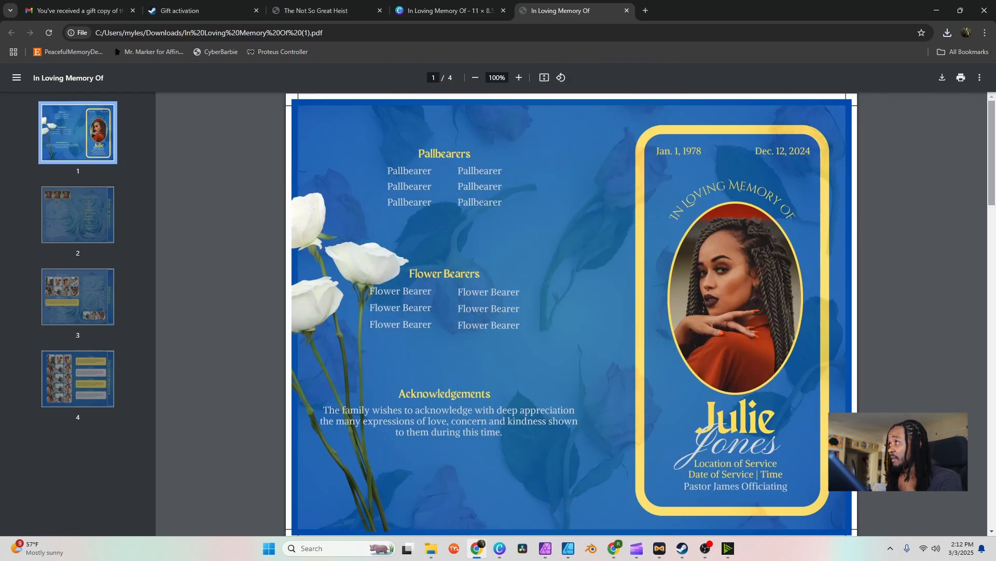
{"action": "mouse_move", "coordinate": [992, 153]}
{"action": "left_mouse_down"}
{"action": "mouse_move", "coordinate": [992, 476]}
{"action": "mouse_move", "coordinate": [992, 152]}
{"action": "left_mouse_up"}
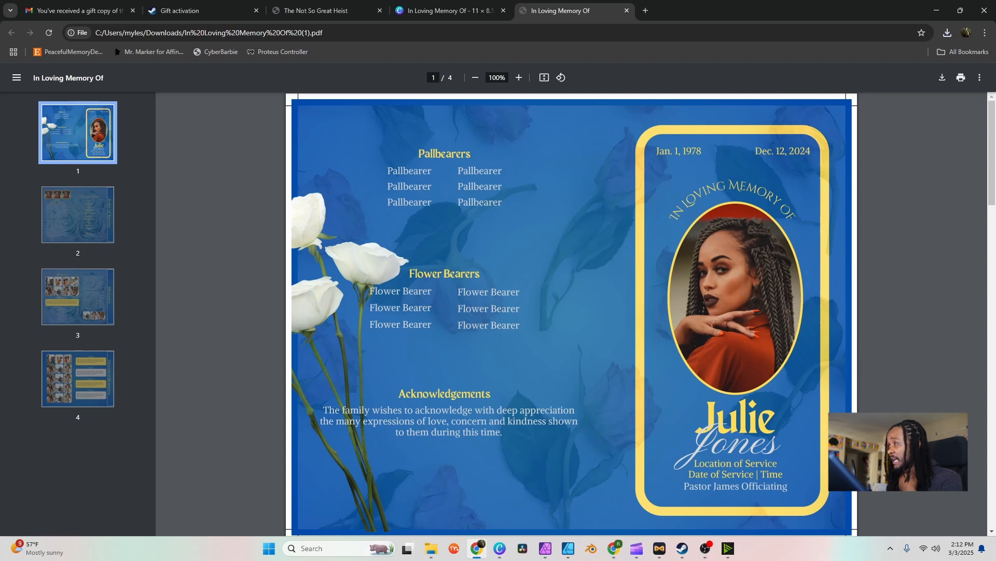
{"action": "scroll", "coordinate": [571, 314], "scroll_direction": "down", "scroll_amount": 7}
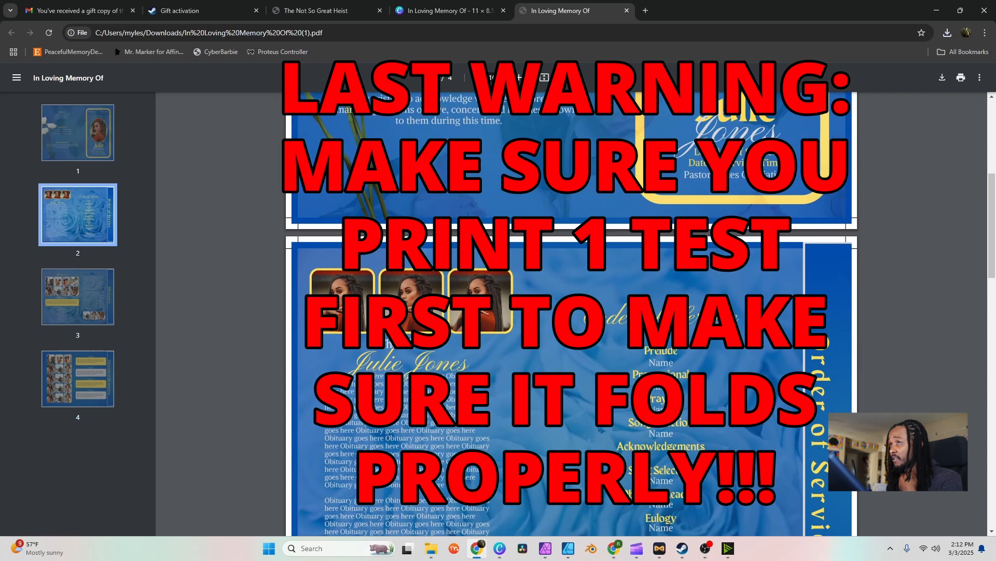
{"action": "scroll", "coordinate": [571, 313], "scroll_direction": "up", "scroll_amount": 6}
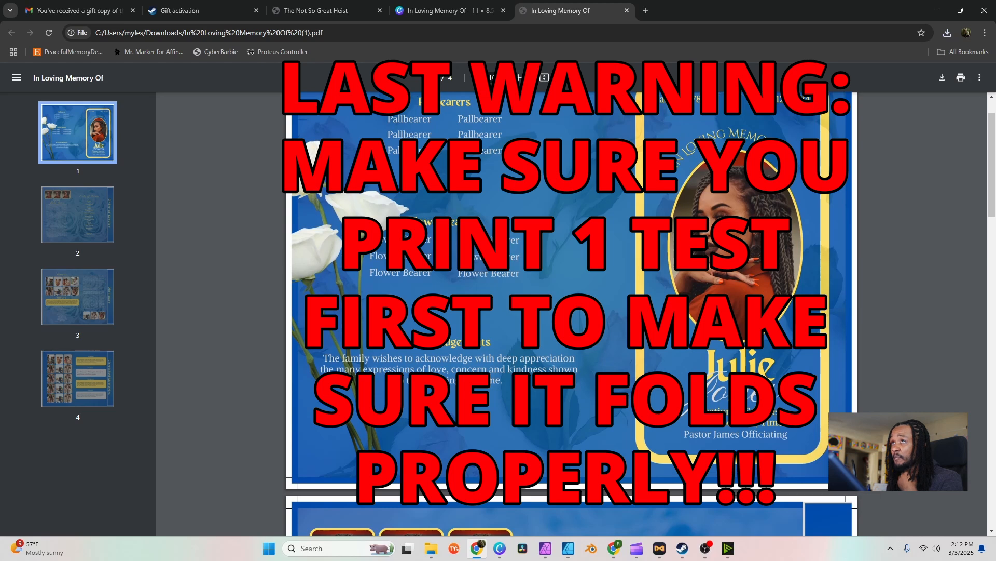